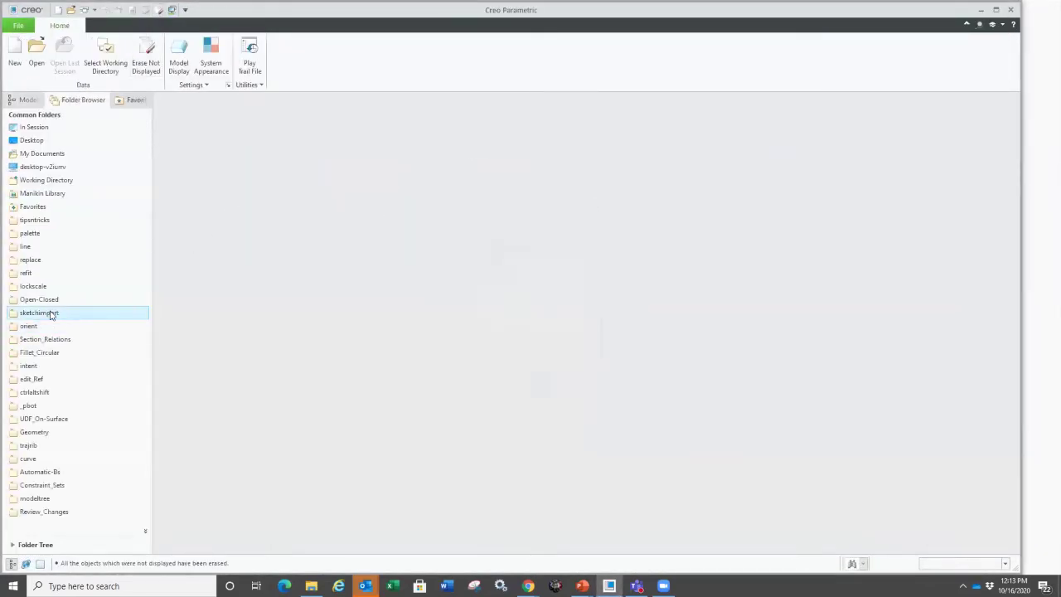
# Open replace.prt from the replace folder.
pyautogui.click(32, 260)
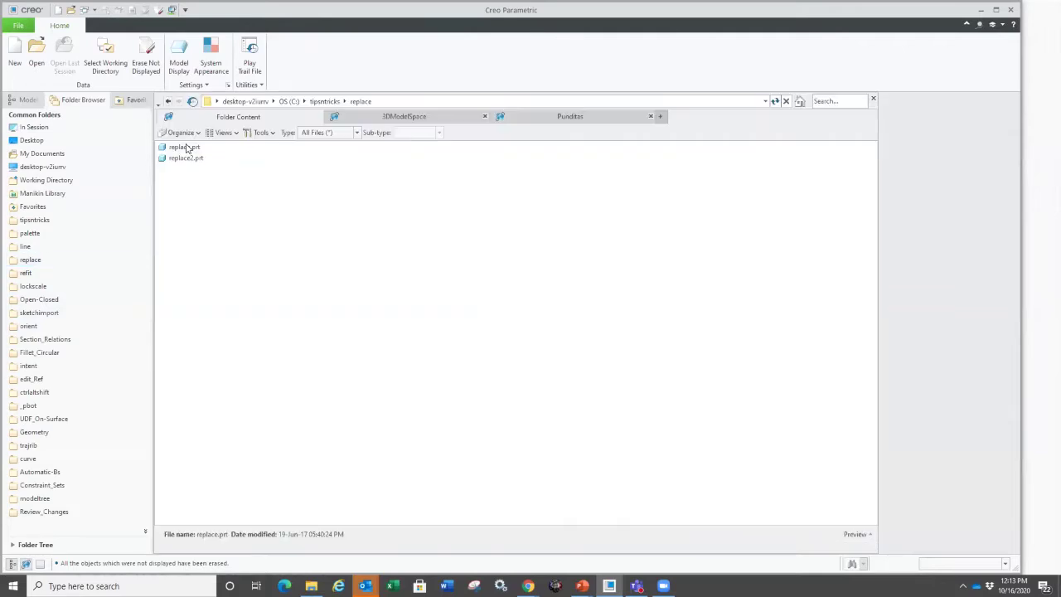
pyautogui.doubleClick(188, 147)
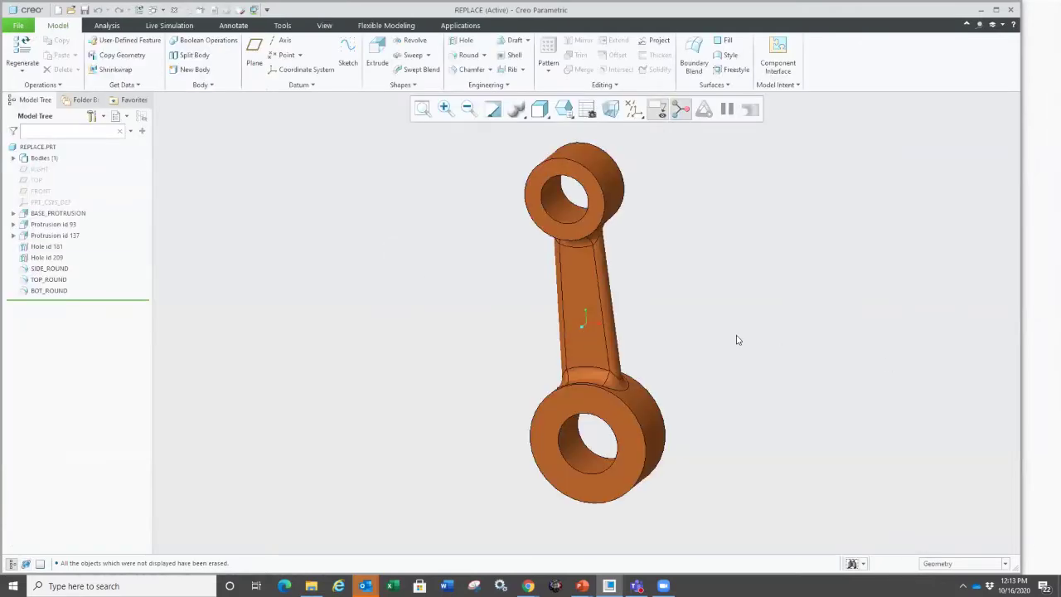
pyautogui.scroll(-3, 737, 340)
pyautogui.scroll(2, 678, 335)
# Edit the definition of BASE_PROTRUSION and open its section sketch in the 2D sketch orientation.
pyautogui.click(524, 300)
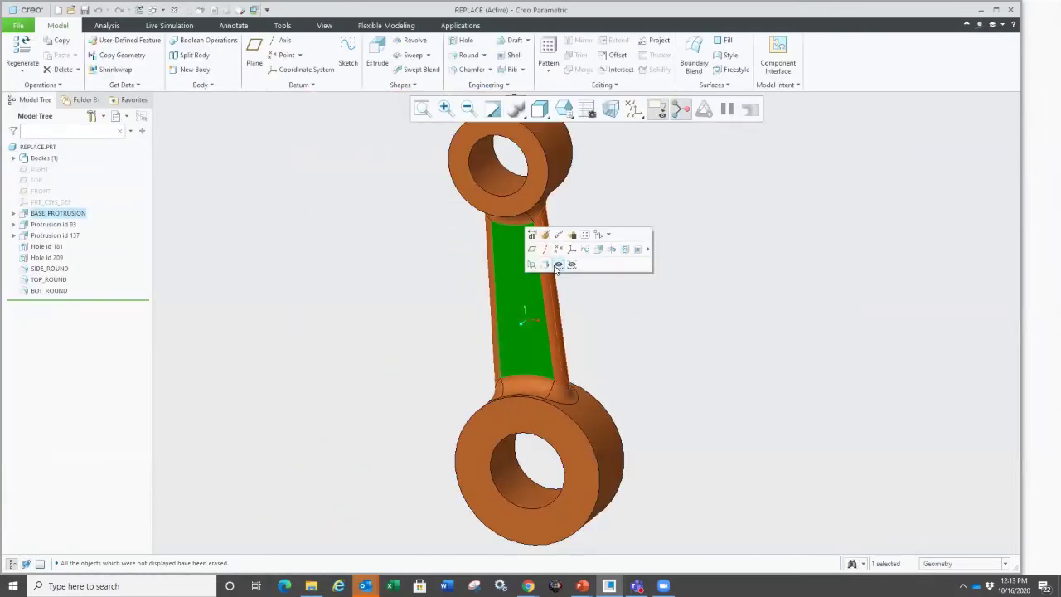
pyautogui.click(557, 264)
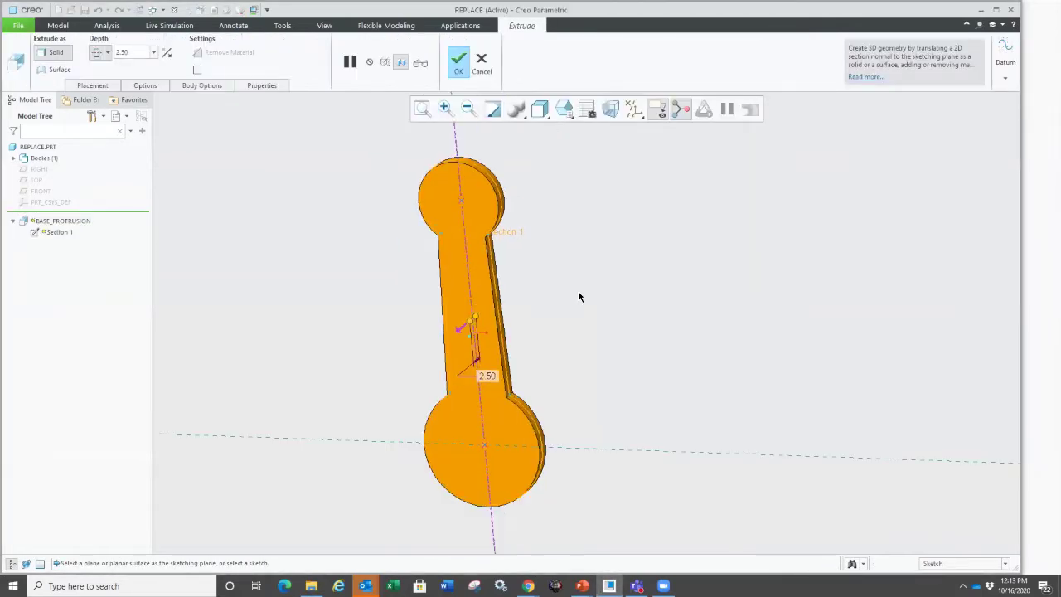
pyautogui.rightClick(552, 283)
pyautogui.click(528, 294)
pyautogui.rightClick(533, 287)
pyautogui.click(540, 251)
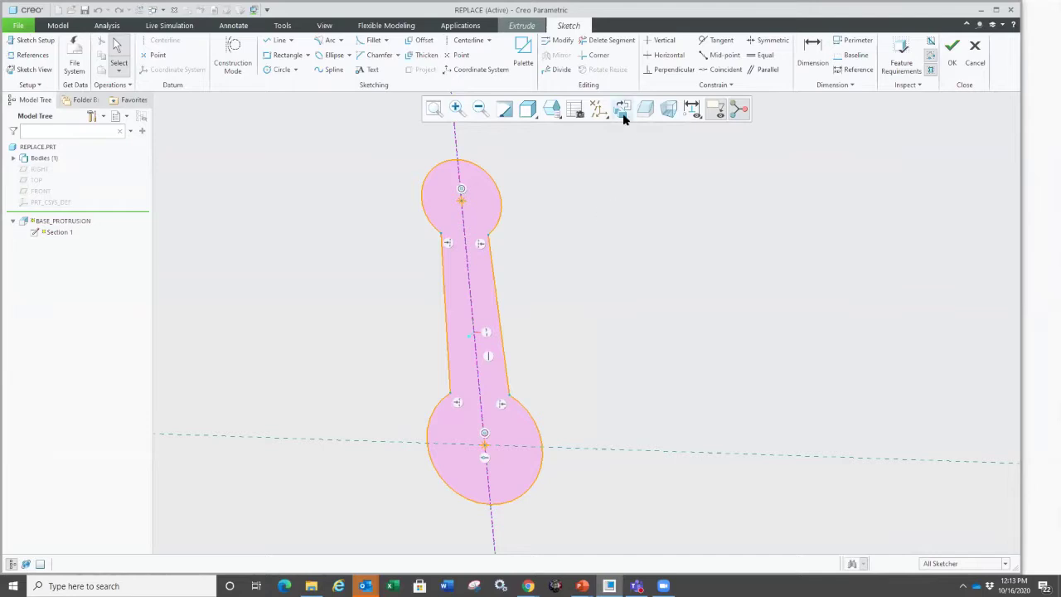
pyautogui.click(623, 109)
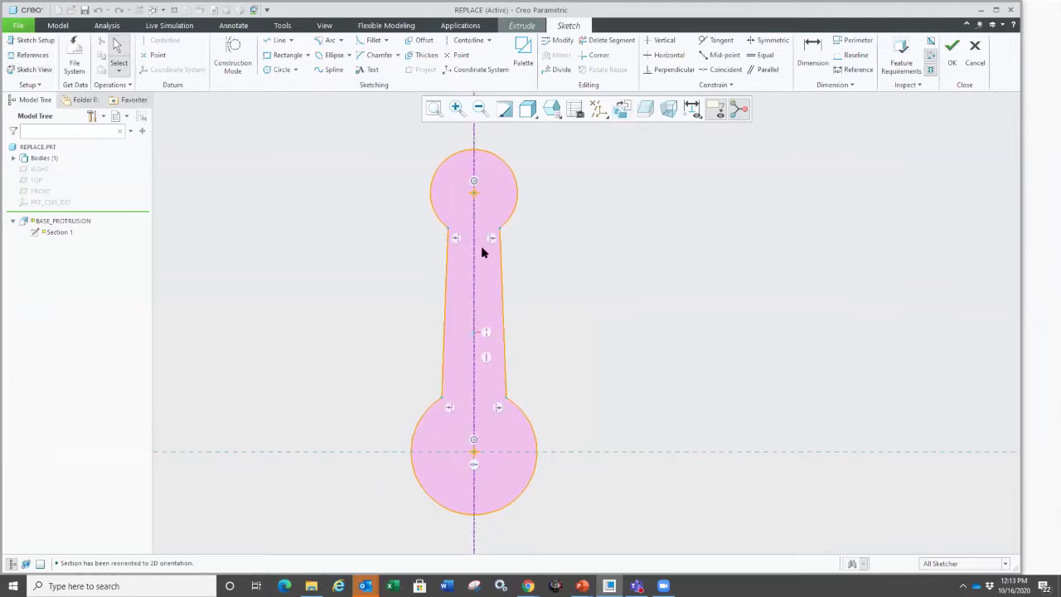
pyautogui.hotkey('ctrl', '1')
pyautogui.click(427, 236)
pyautogui.keyDown('ctrl'); pyautogui.moveTo(409, 201); pyautogui.dragTo(529, 255); pyautogui.keyUp('ctrl')
pyautogui.press('Escape')
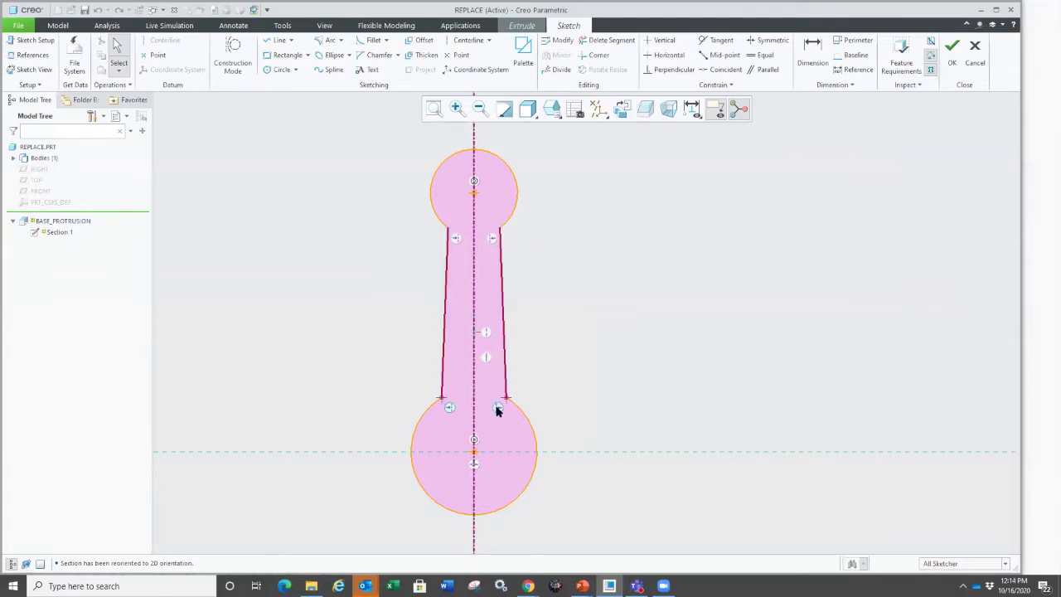
# Delete the right-hand slanted line of the shank from the section, accepting that other features reference it.
pyautogui.scroll(-3, 493, 249)
pyautogui.scroll(2, 493, 249)
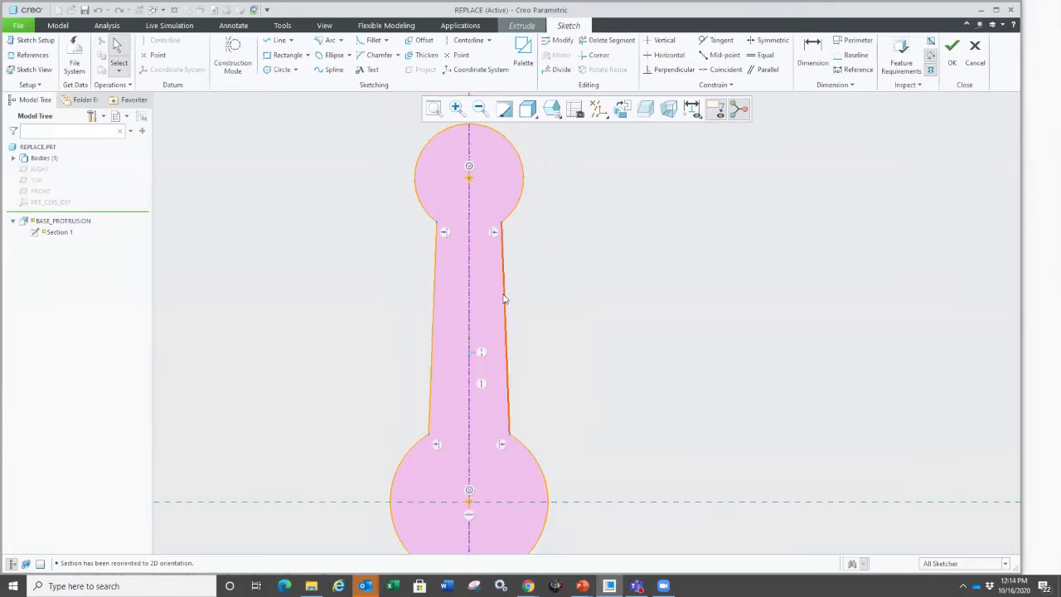
pyautogui.click(504, 299)
pyautogui.rightClick(503, 299)
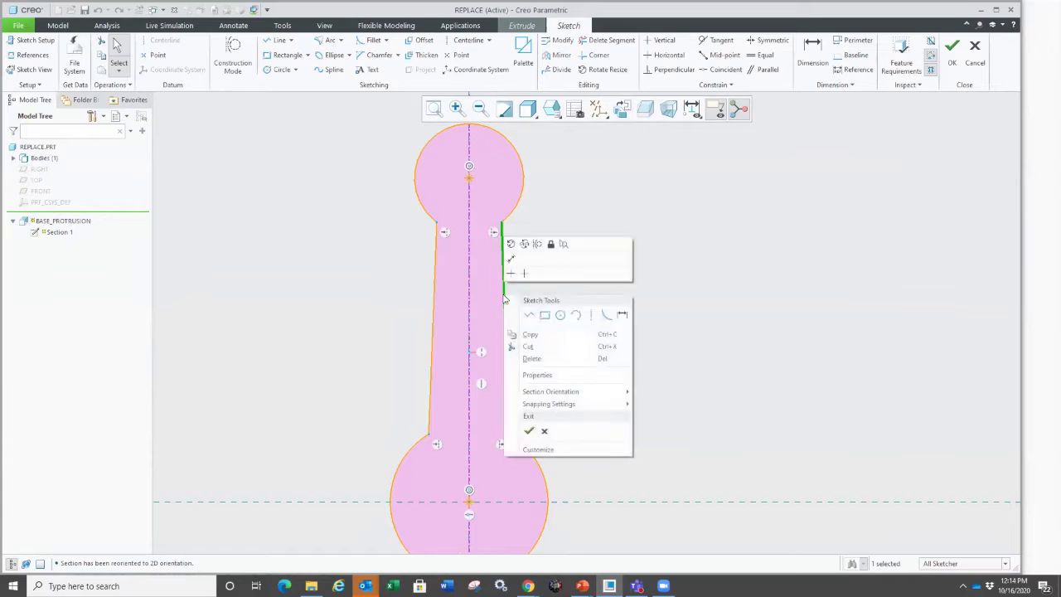
pyautogui.click(530, 359)
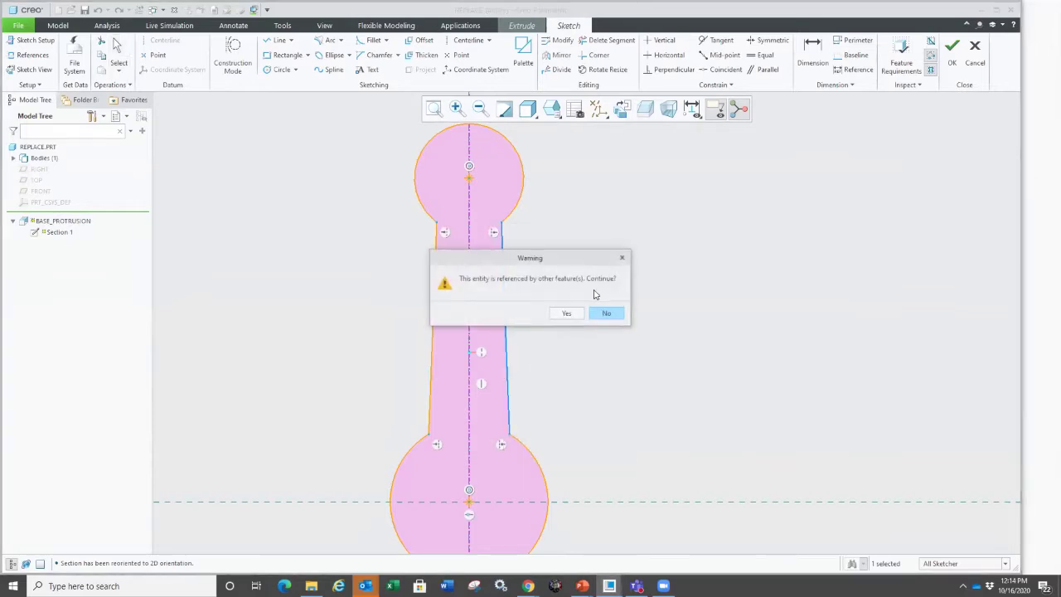
pyautogui.moveTo(512, 261); pyautogui.dragTo(475, 288)
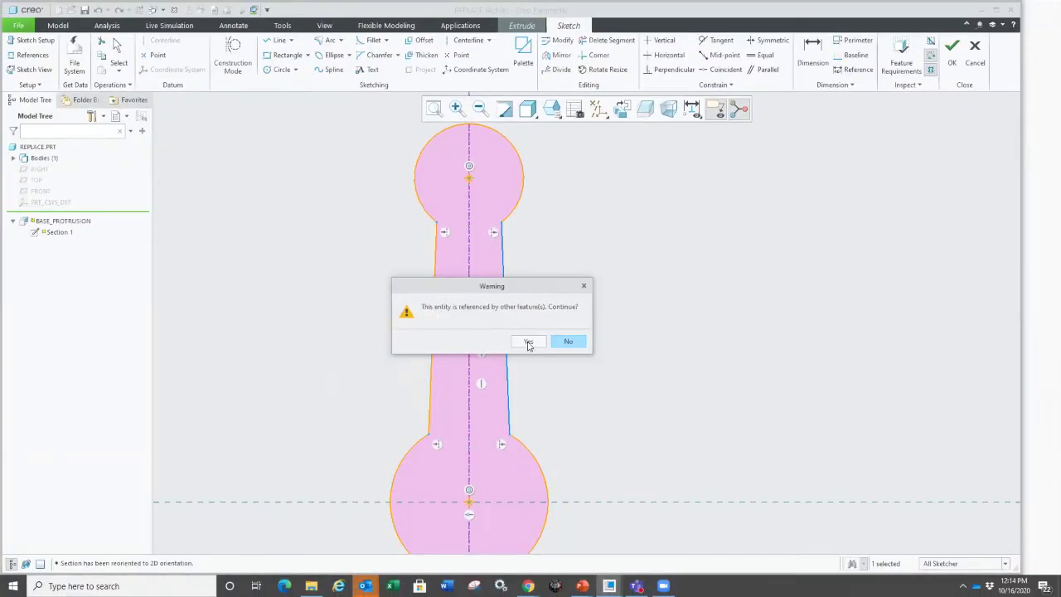
pyautogui.click(526, 342)
# Sketch an inward-curving three-point arc between the open ends of the upper and lower circular arcs, replacing the shank's right side.
pyautogui.rightClick(561, 293)
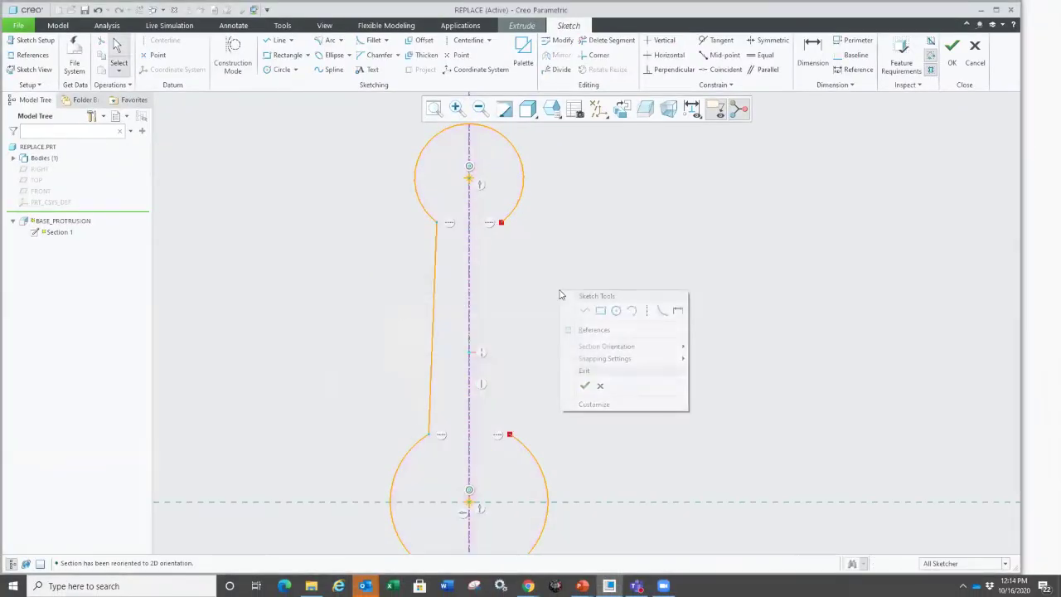
pyautogui.click(632, 310)
pyautogui.click(501, 222)
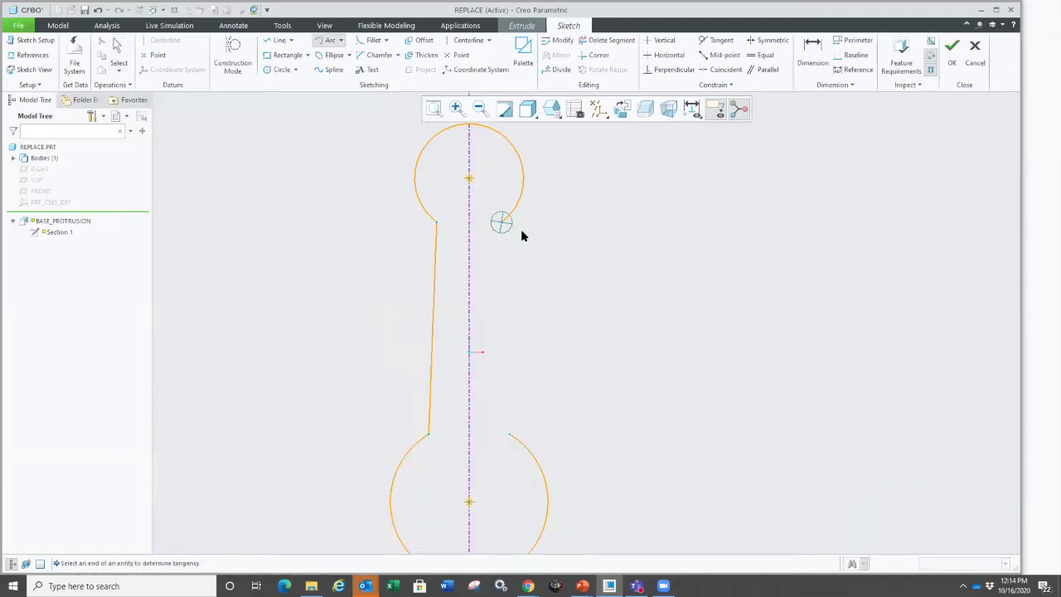
pyautogui.click(509, 433)
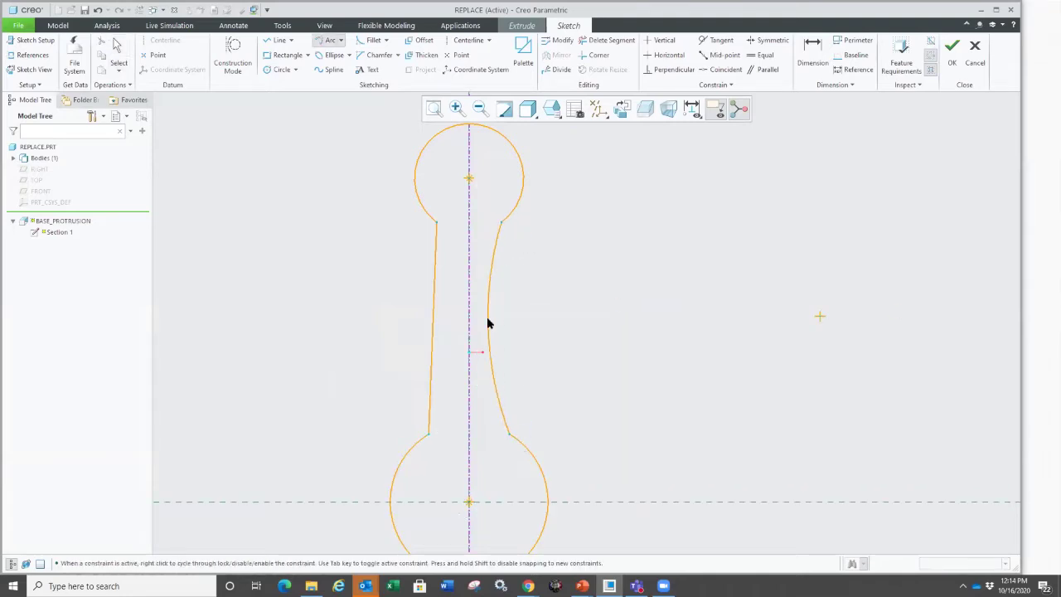
pyautogui.click(488, 320)
pyautogui.click(574, 303)
# Accept the section with the new arc and complete the redefinition of the base extrusion.
pyautogui.rightClick(573, 303)
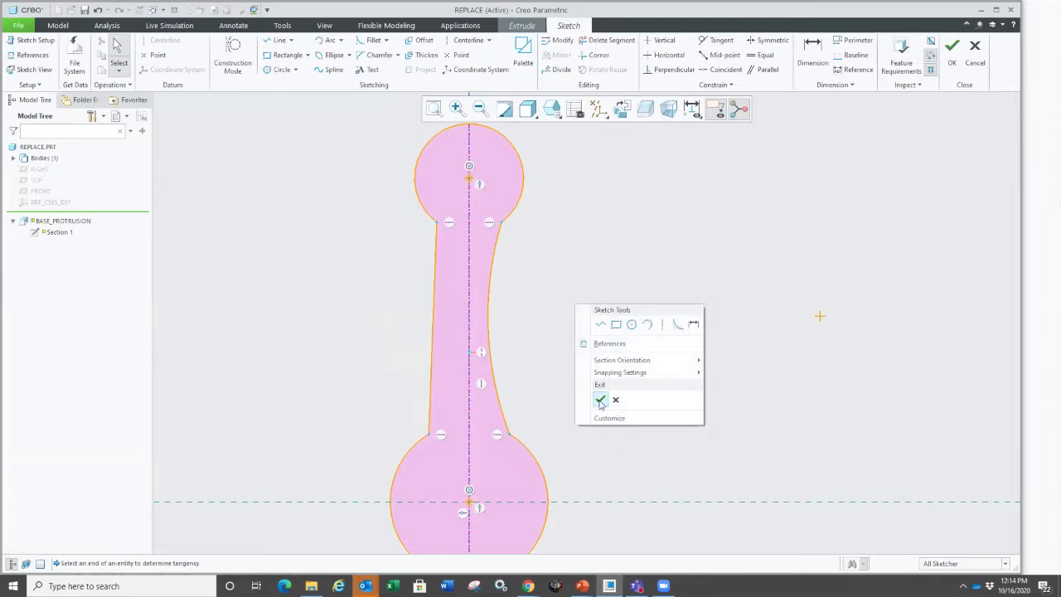
pyautogui.click(602, 400)
pyautogui.middleClick(545, 332)
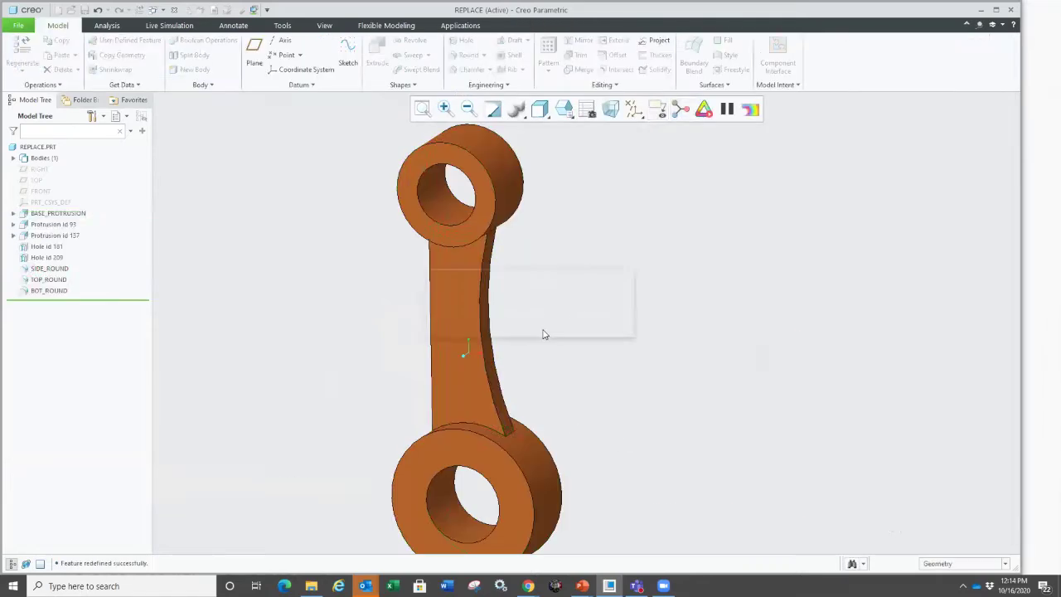
pyautogui.click(546, 327)
pyautogui.scroll(1, 553, 309)
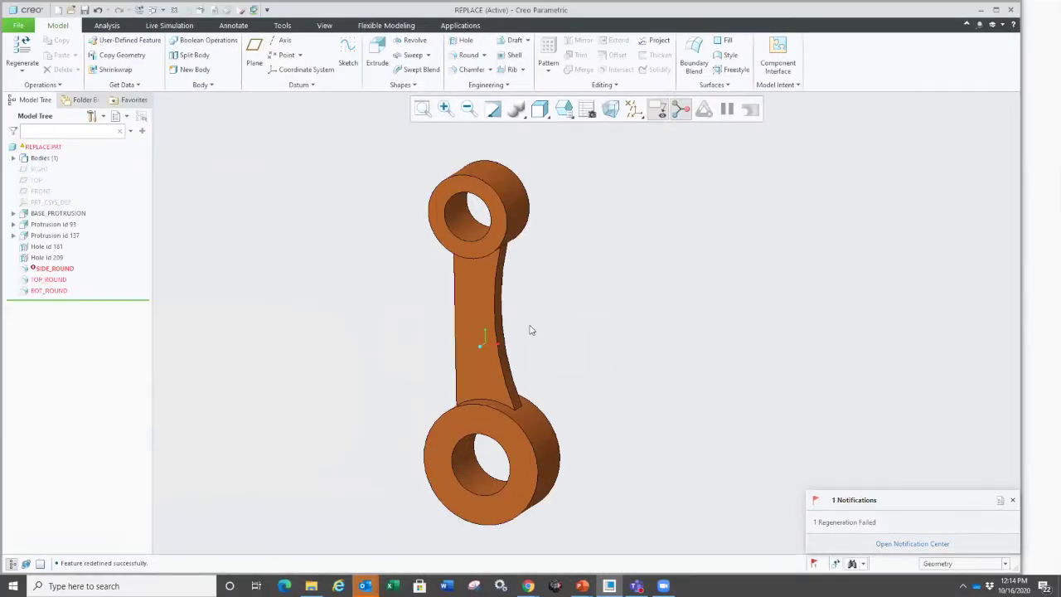
pyautogui.scroll(2, 507, 324)
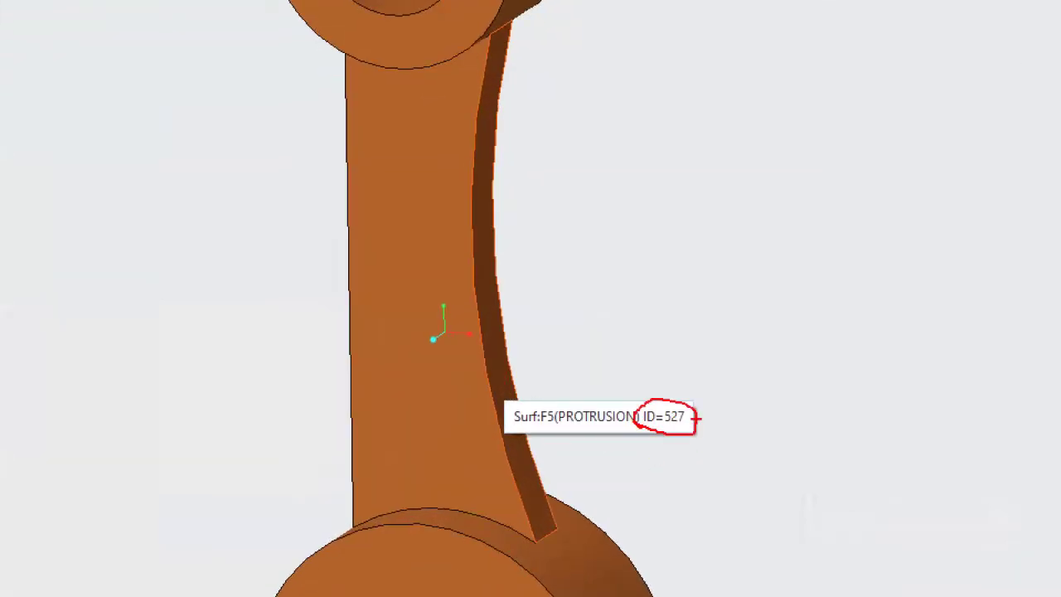
pyautogui.moveTo(672, 403); pyautogui.dragTo(718, 361)
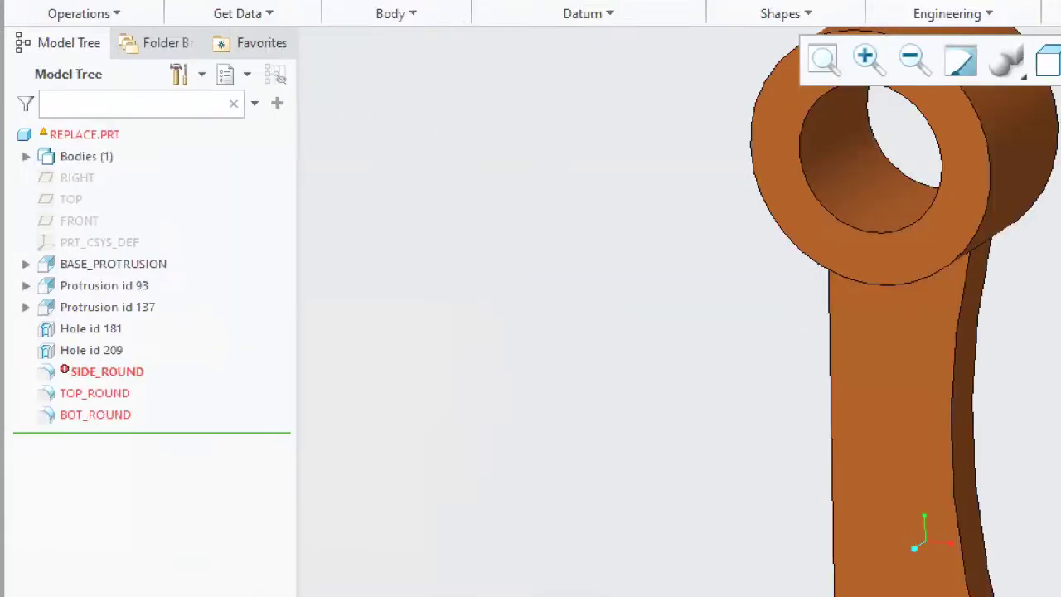
pyautogui.moveTo(103, 148); pyautogui.dragTo(101, 271)
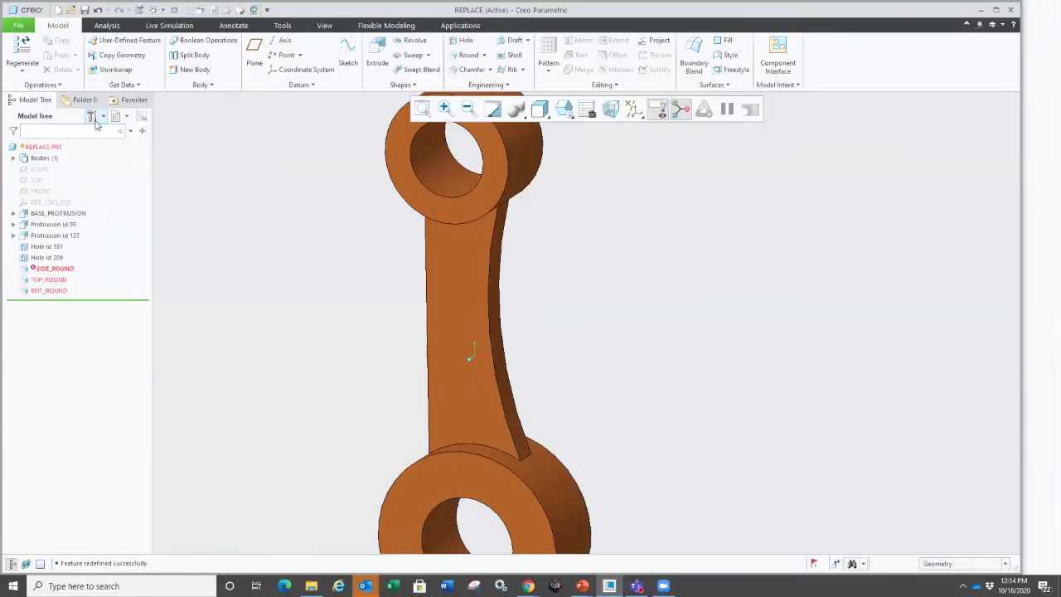
# Add the Feat ID column to the model tree display.
pyautogui.click(94, 118)
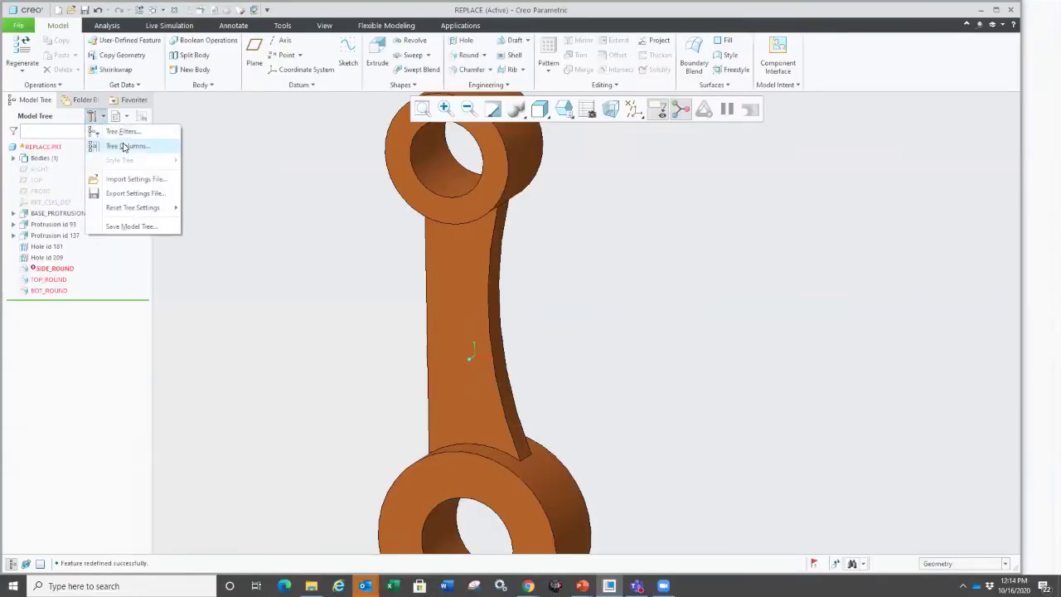
pyautogui.click(125, 145)
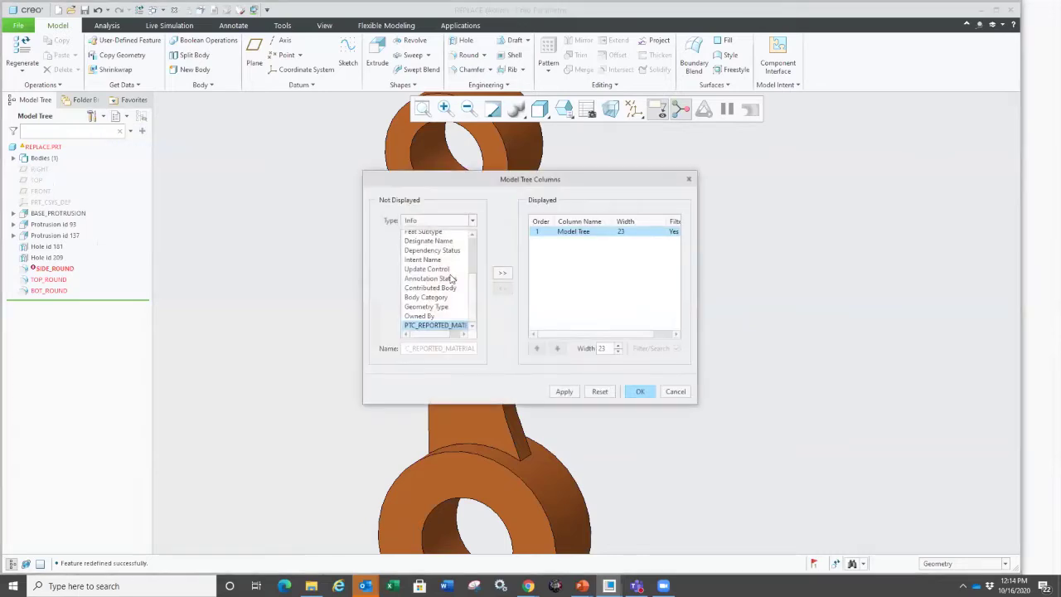
pyautogui.scroll(3, 437, 271)
pyautogui.click(413, 273)
pyautogui.doubleClick(413, 274)
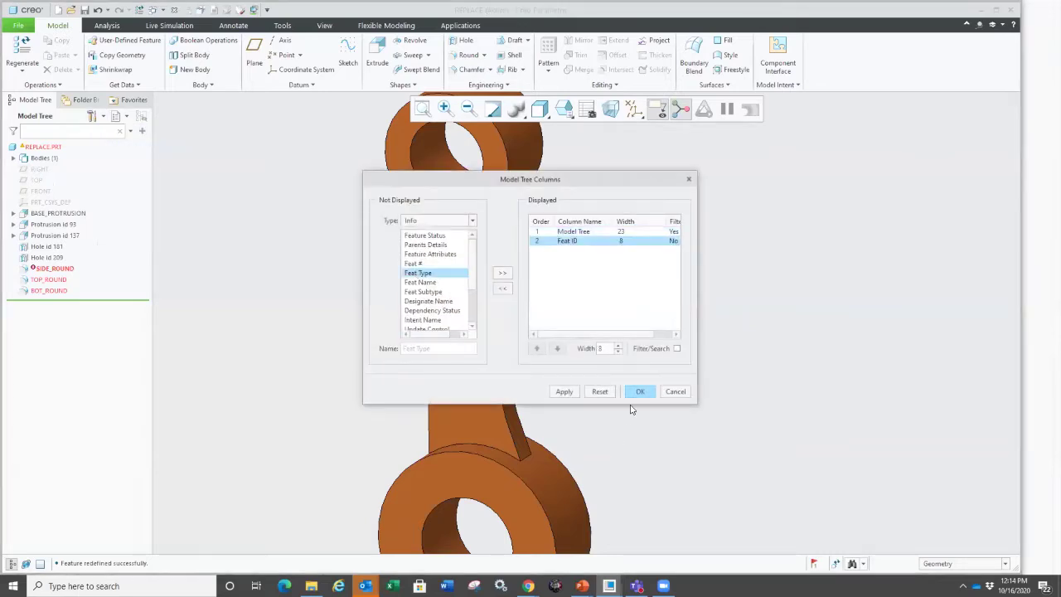
pyautogui.click(640, 391)
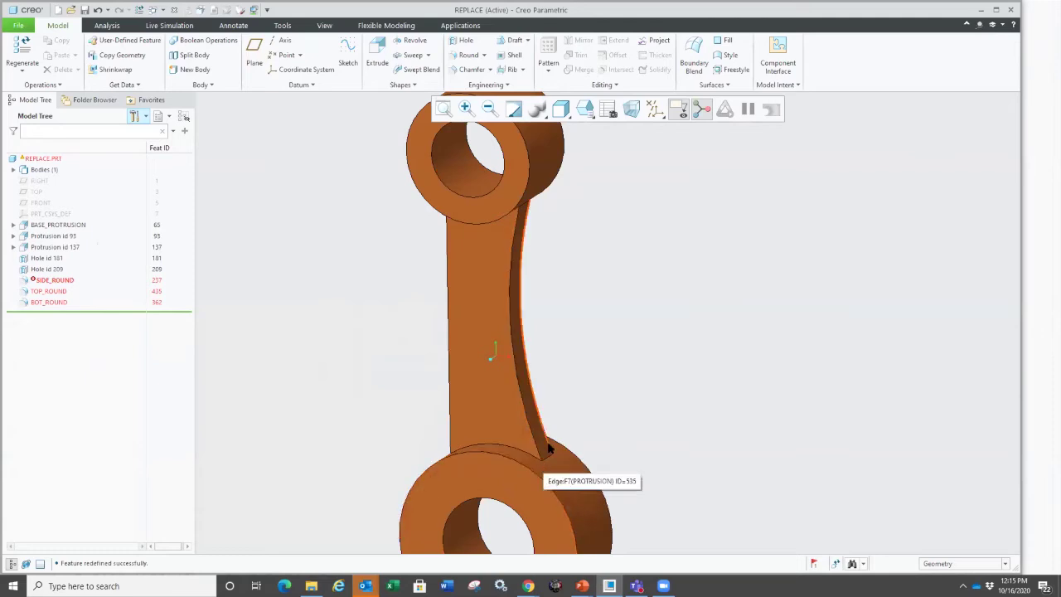
# Search the configuration options for "show*id" to look up show_selected_item_id, leaving the options unmodified.
pyautogui.click(18, 24)
pyautogui.click(37, 279)
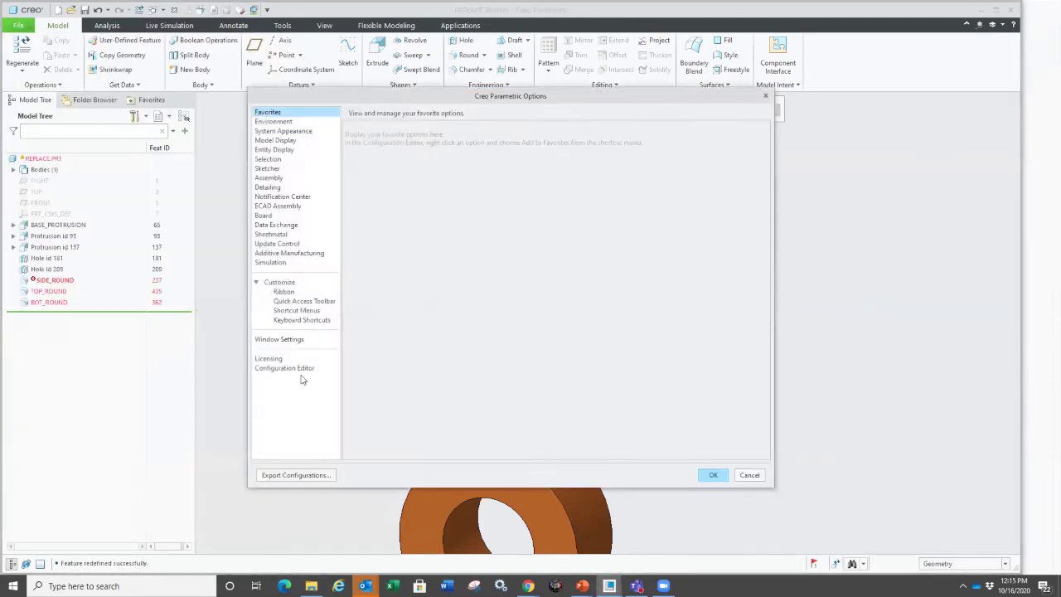
pyautogui.click(283, 368)
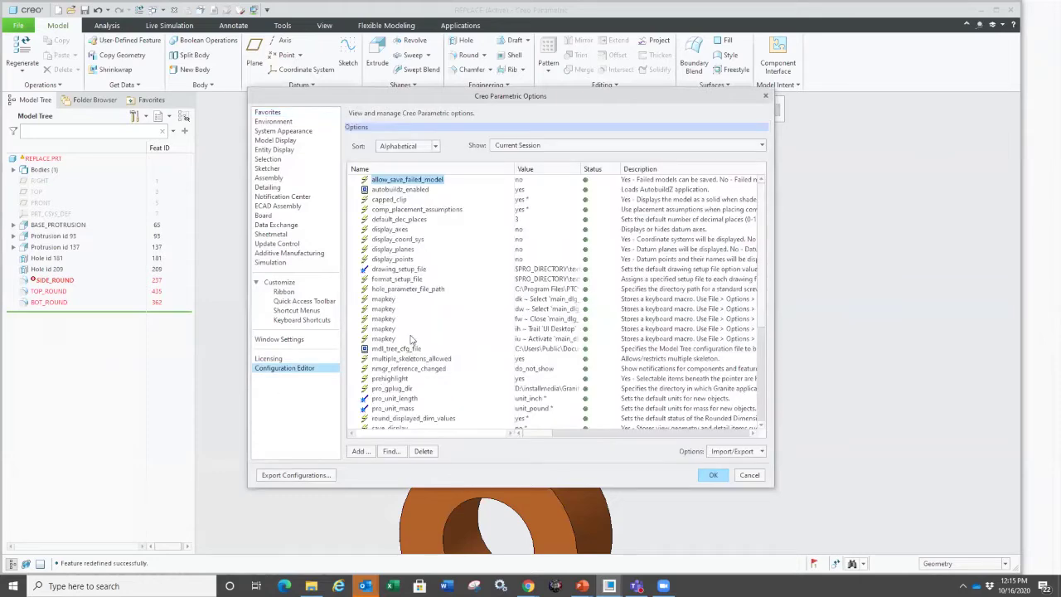
pyautogui.click(391, 451)
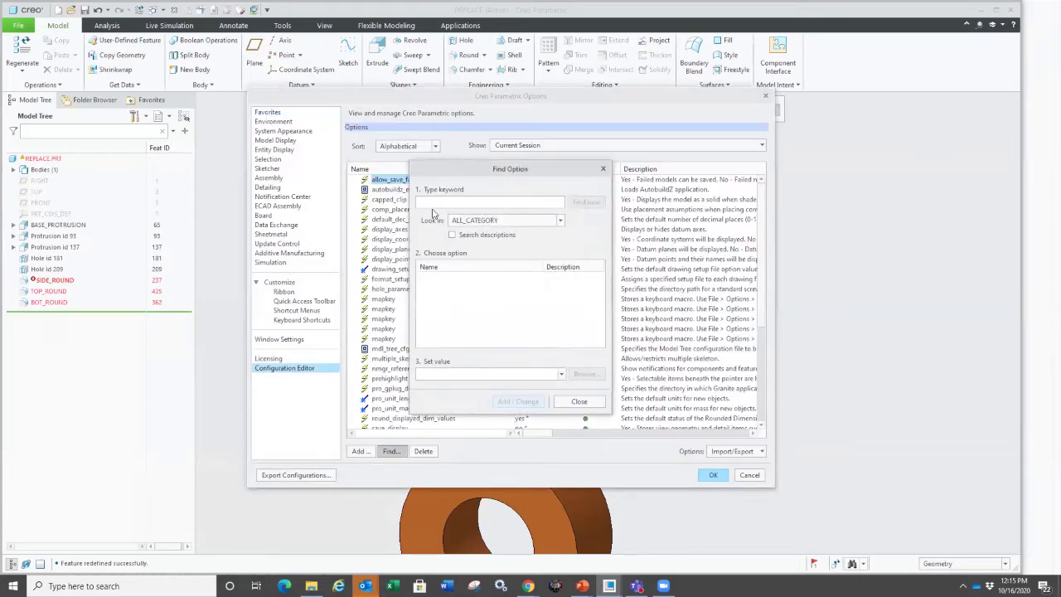
pyautogui.write('show*id')
pyautogui.press('Return')
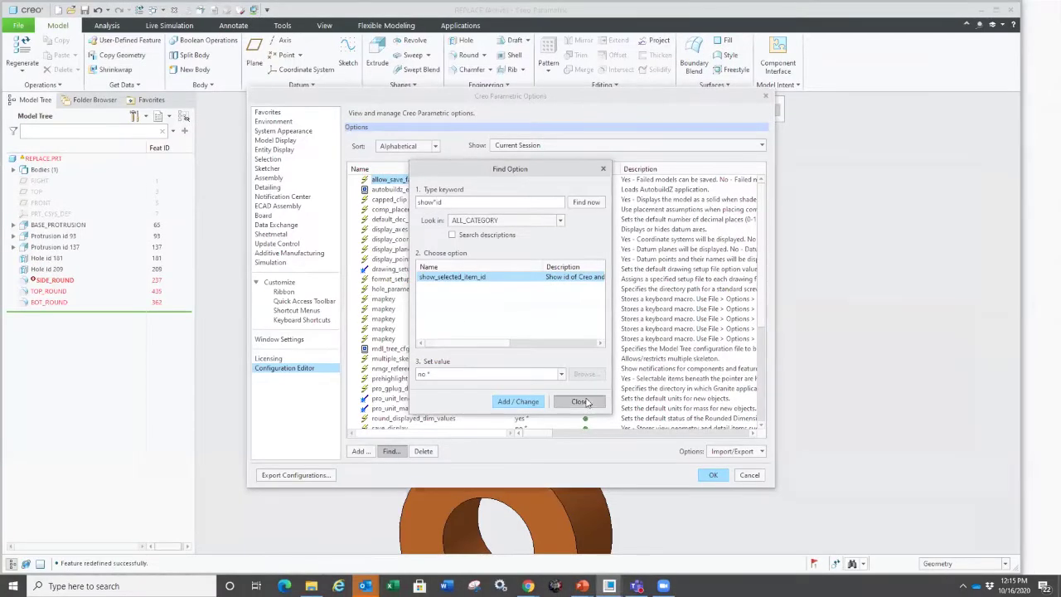
pyautogui.click(696, 516)
pyautogui.click(748, 475)
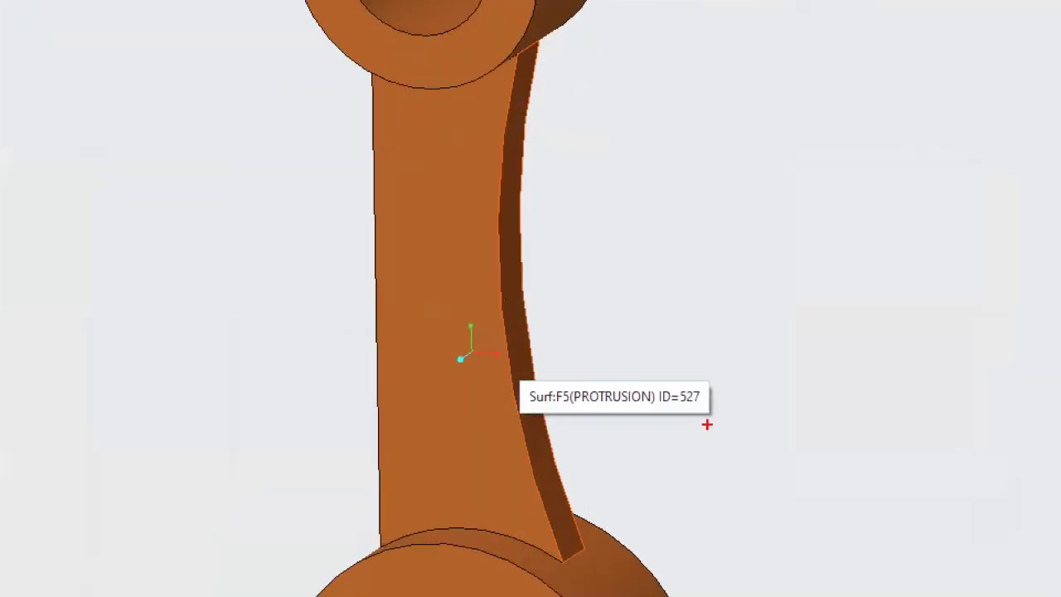
# Undo the redefinition of BASE_PROTRUSION that replaced the shank's line with an arc.
pyautogui.moveTo(589, 385); pyautogui.dragTo(584, 366)
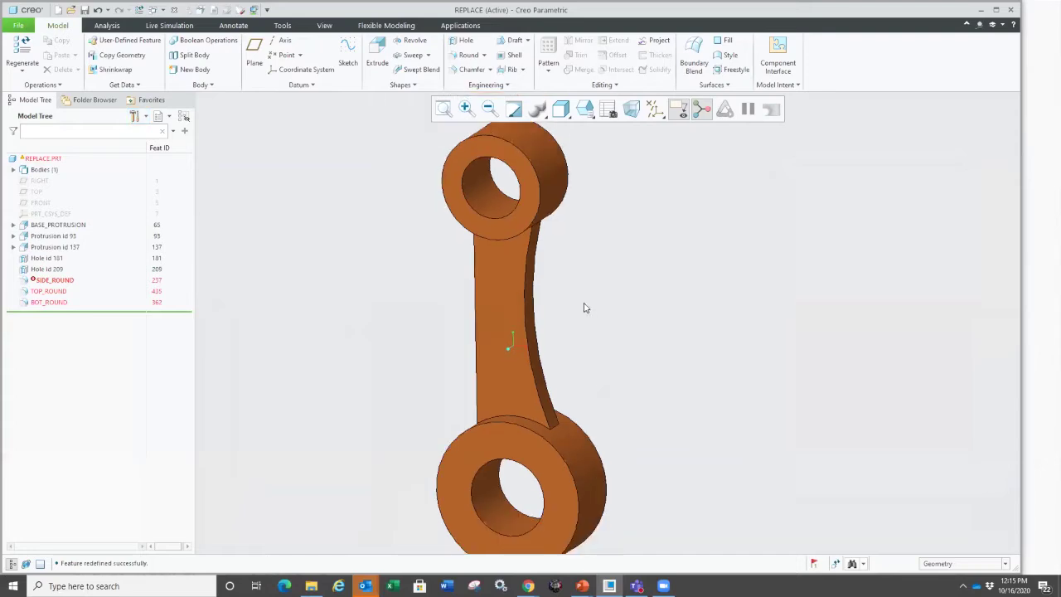
pyautogui.hotkey('ctrl', 'g')
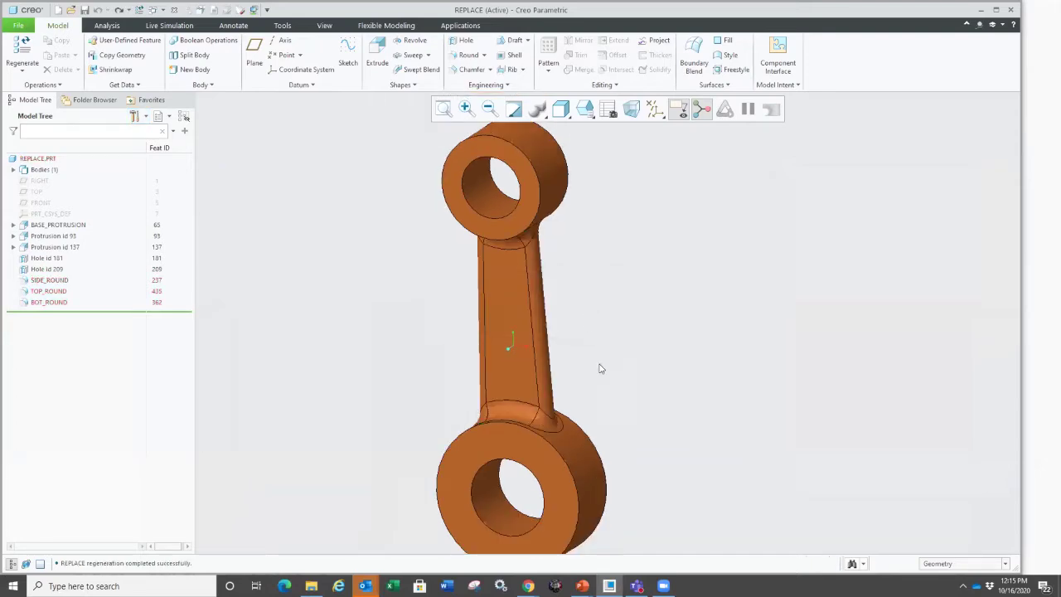
pyautogui.scroll(3, 587, 352)
pyautogui.scroll(-2, 571, 333)
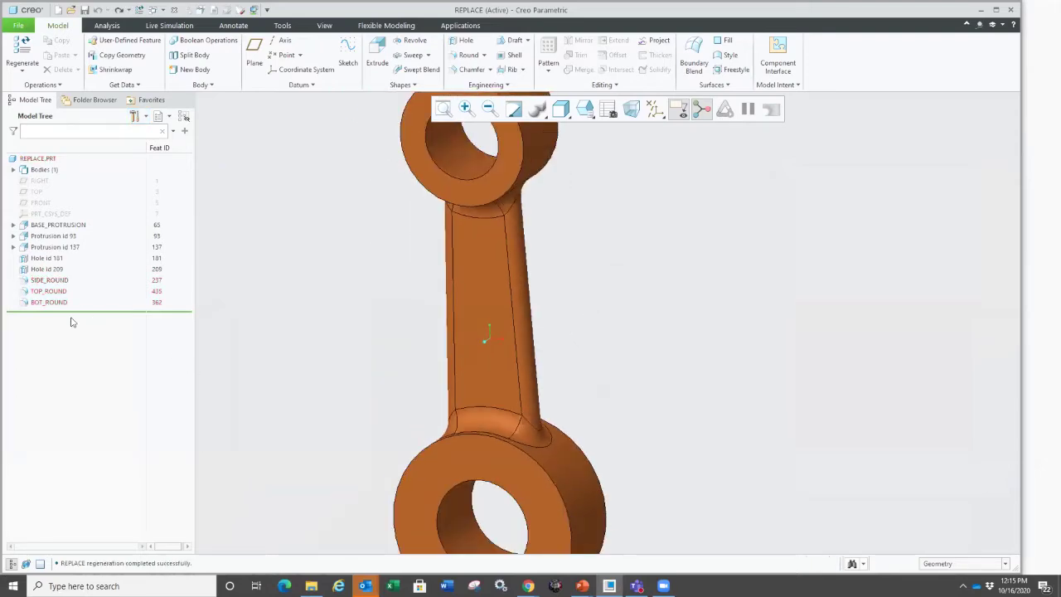
# Move the insertion point above SIDE_ROUND and back below BOT_ROUND to rebuild the three rounds.
pyautogui.moveTo(61, 313); pyautogui.dragTo(62, 280)
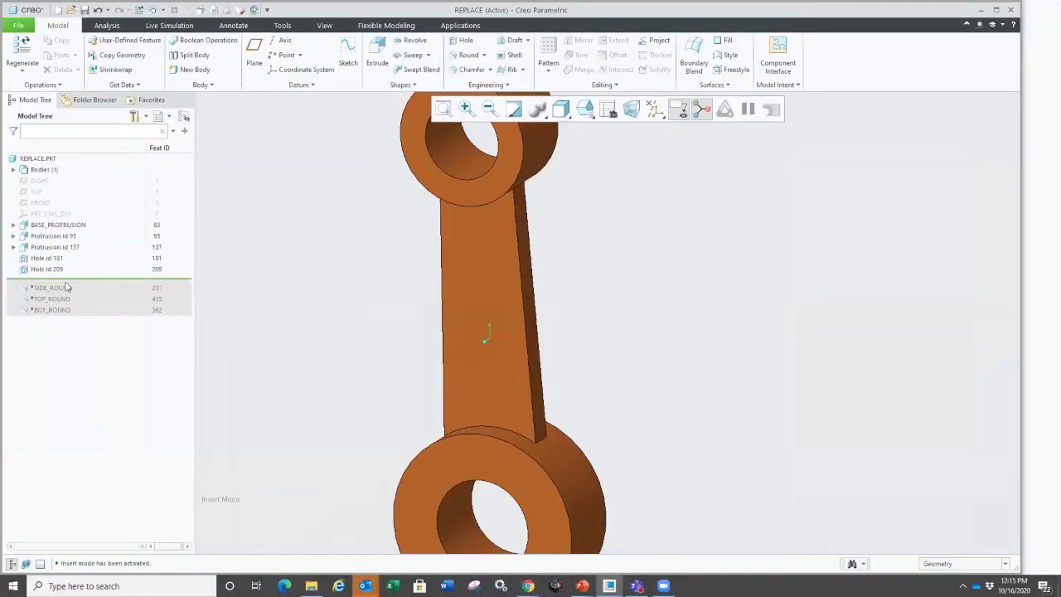
pyautogui.moveTo(95, 280); pyautogui.dragTo(91, 315)
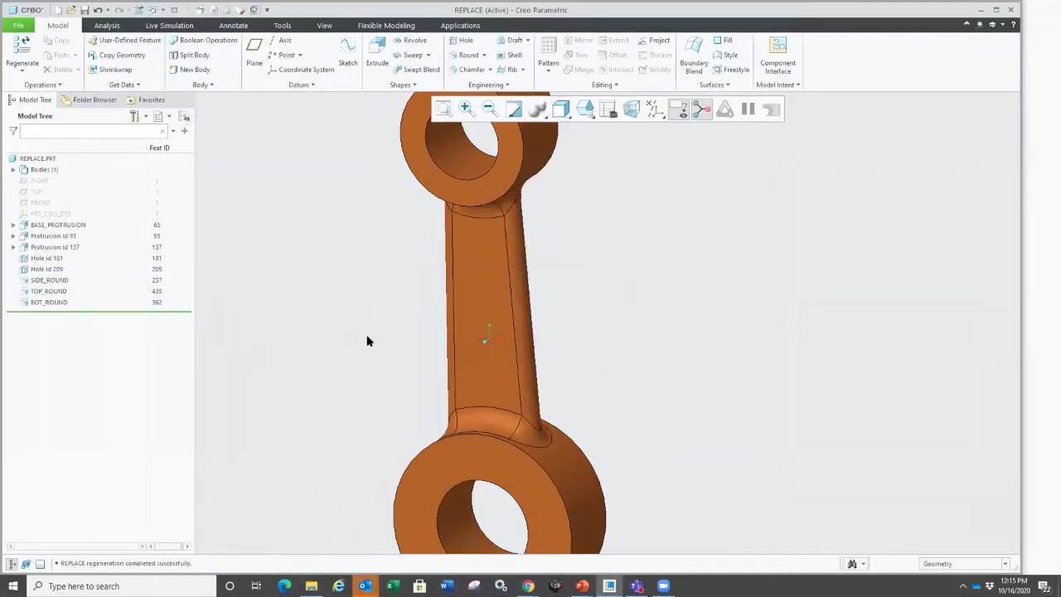
# Redefine BASE_PROTRUSION and delete the straight line on the right side of the shank from its section sketch.
pyautogui.click(485, 320)
pyautogui.click(503, 257)
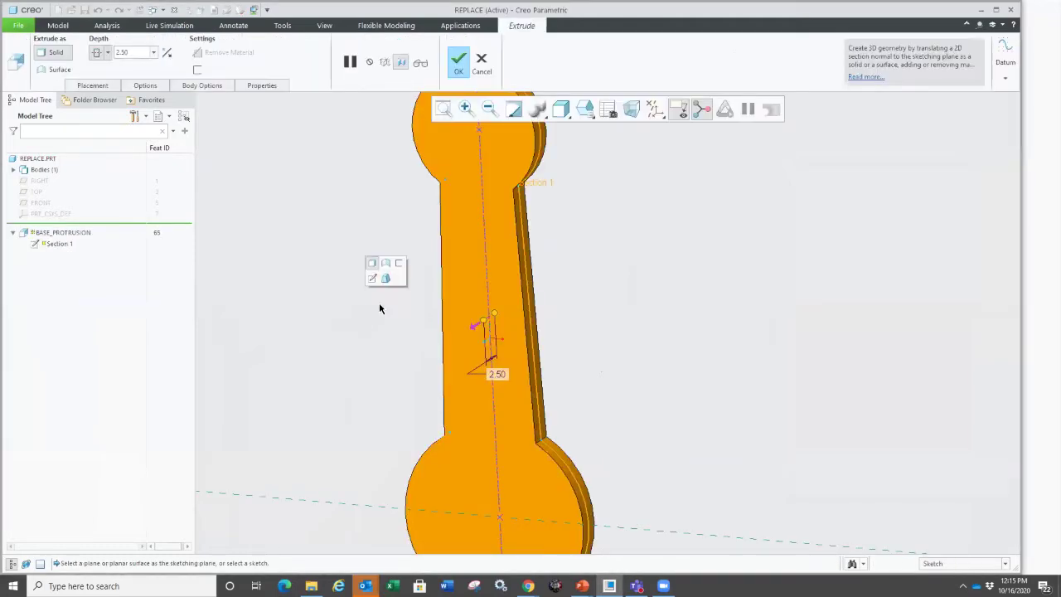
pyautogui.click(373, 278)
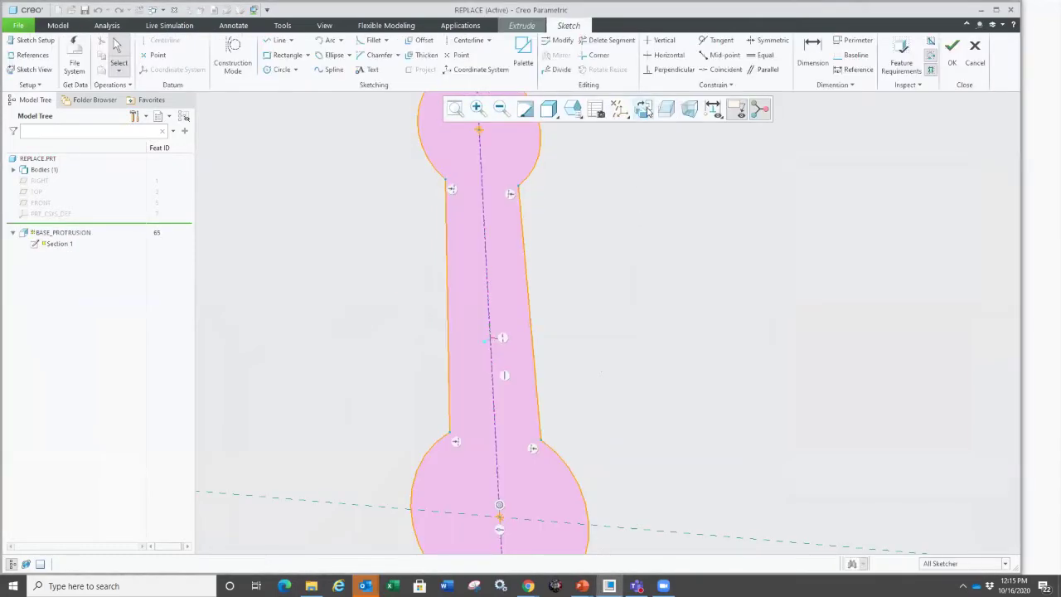
pyautogui.click(534, 302)
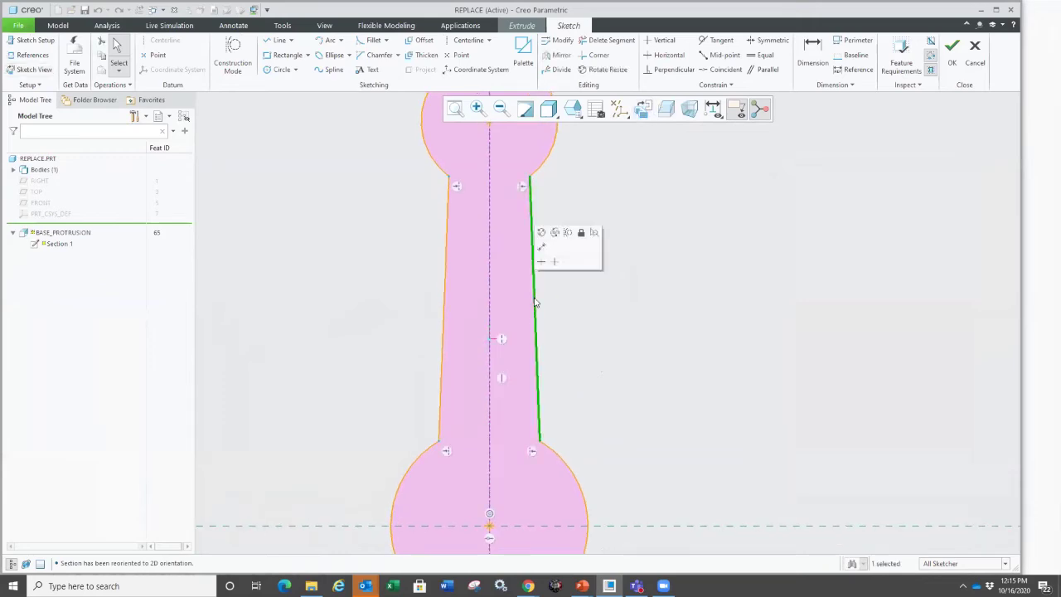
pyautogui.press('Delete')
pyautogui.click(605, 312)
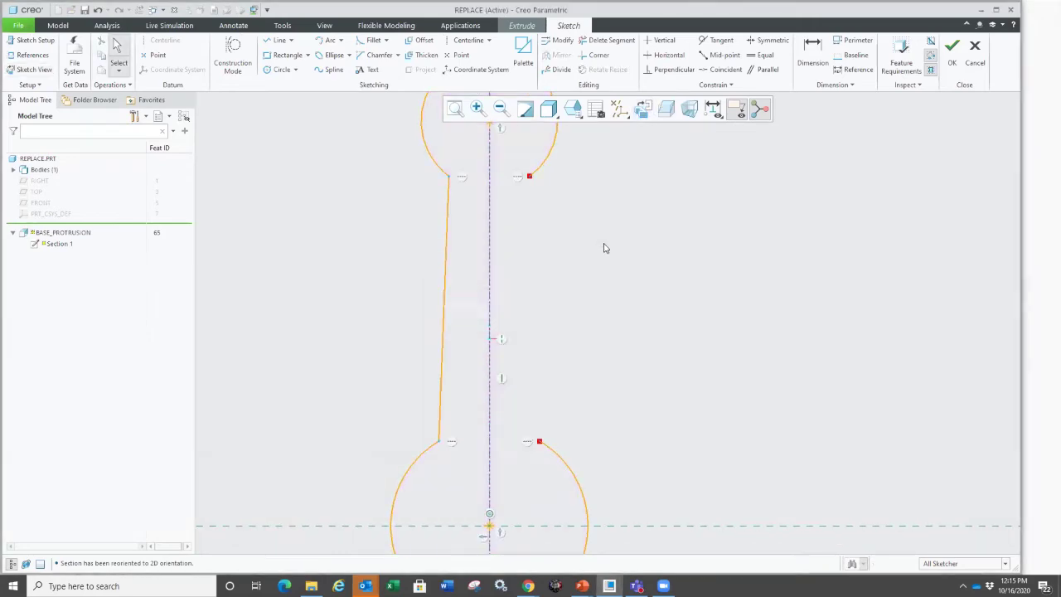
# Sketch an inward-curving arc between the open ends of the shank's right side and complete the BASE_PROTRUSION redefinition.
pyautogui.rightClick(601, 247)
pyautogui.click(673, 264)
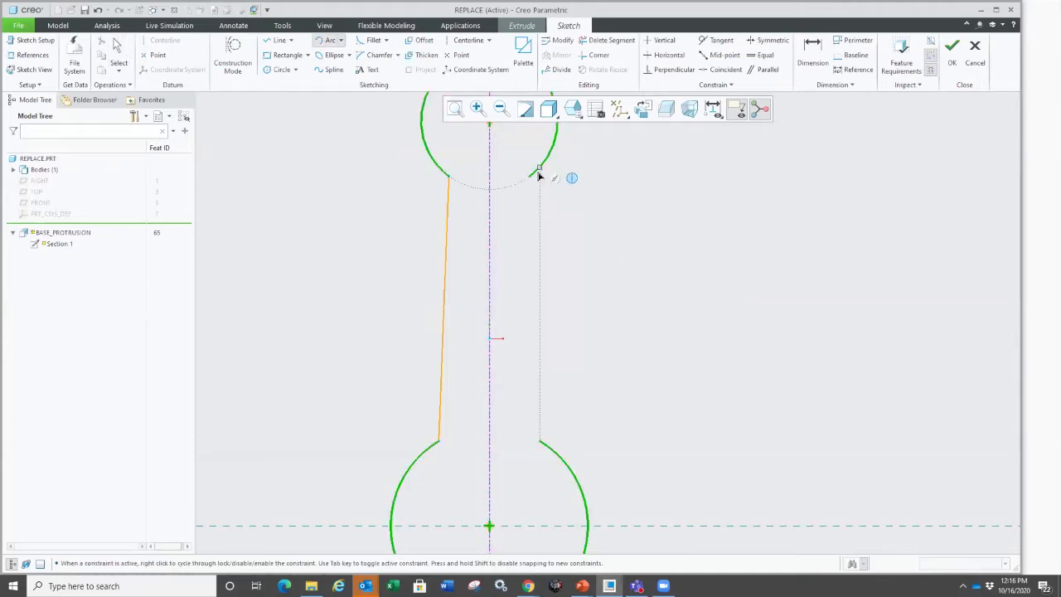
pyautogui.click(530, 176)
pyautogui.click(541, 441)
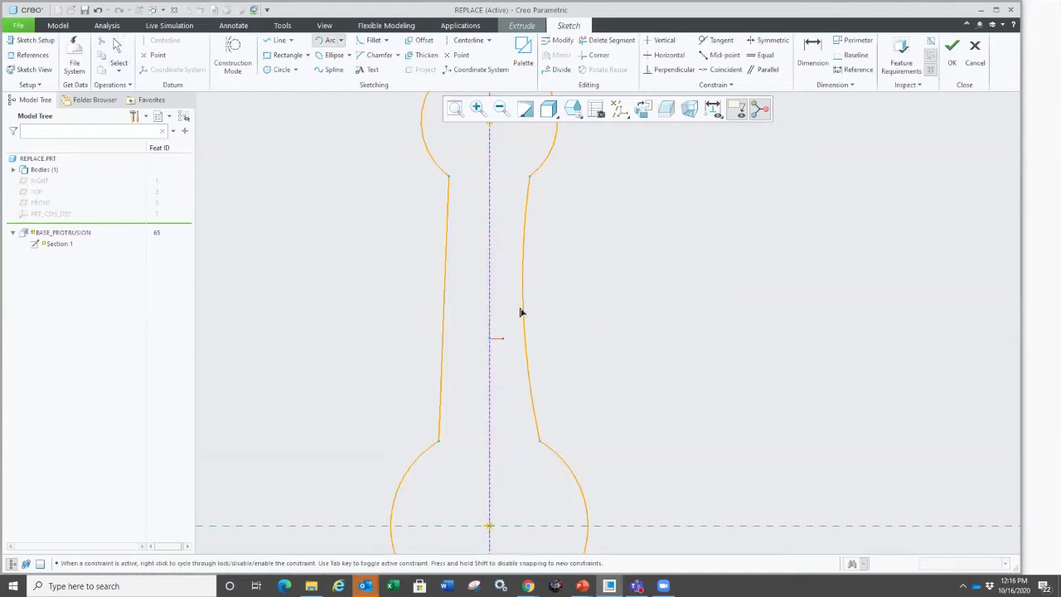
pyautogui.middleClick(608, 343)
pyautogui.rightClick(601, 308)
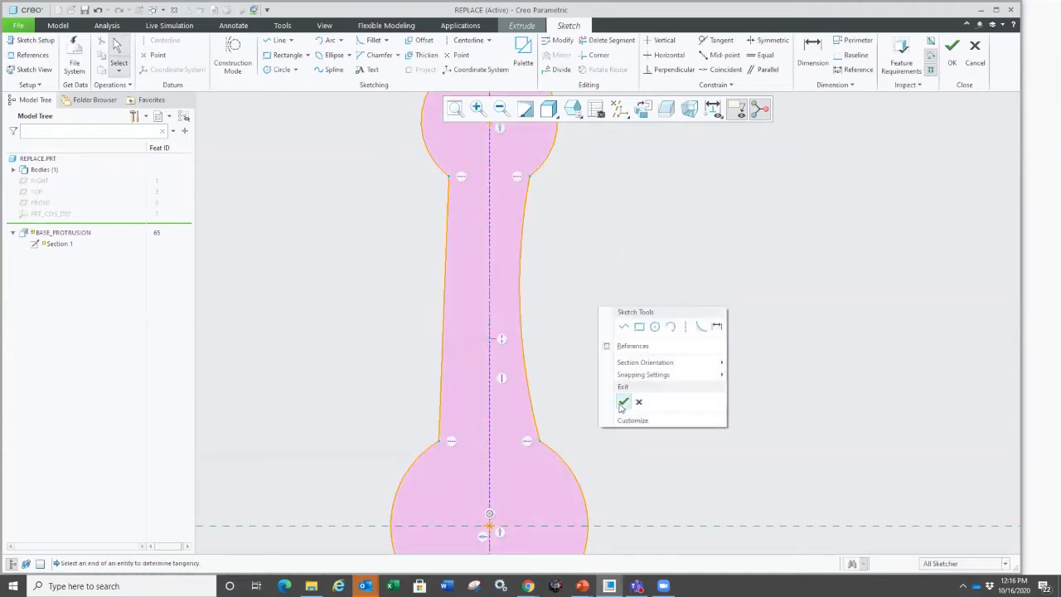
pyautogui.click(623, 403)
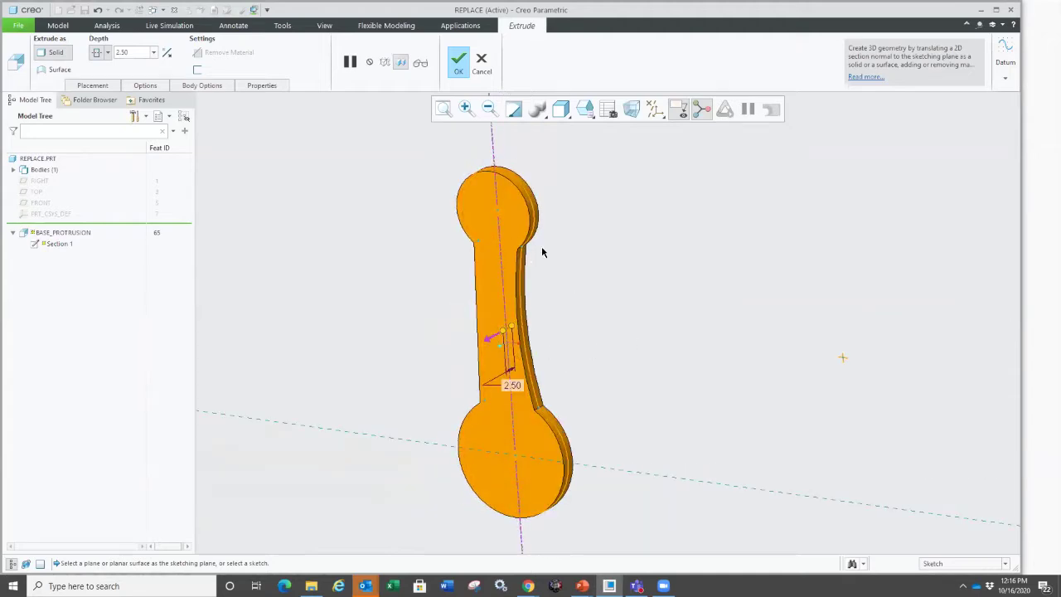
pyautogui.middleClick(595, 370)
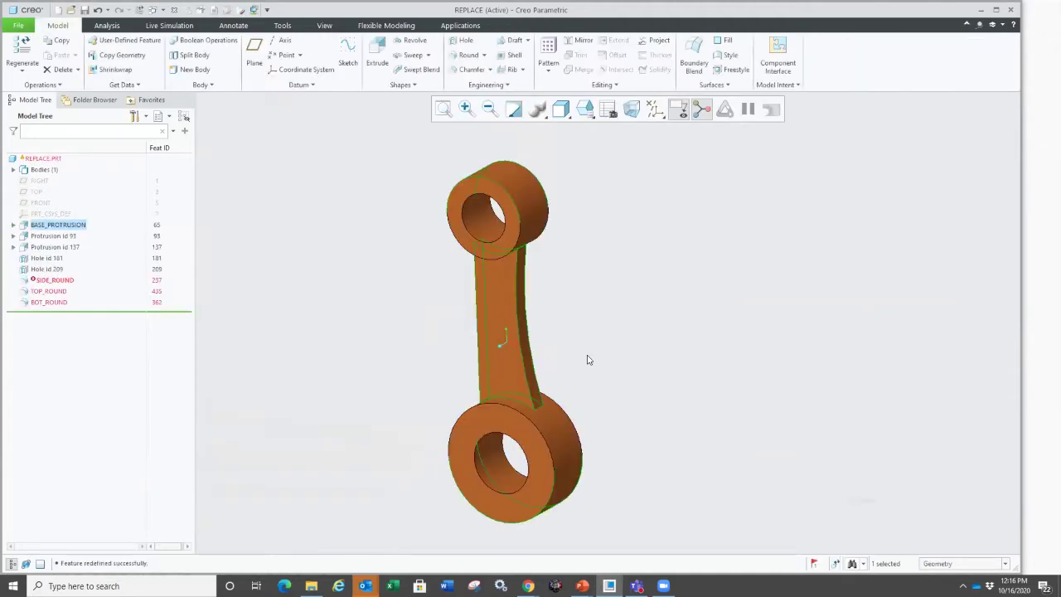
pyautogui.click(586, 359)
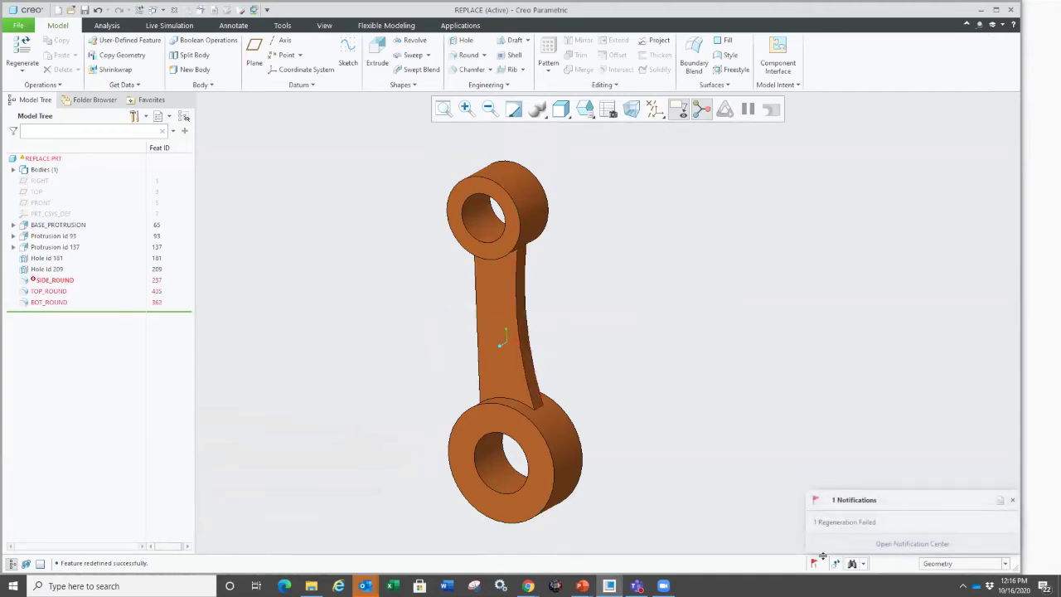
# Open the Notification Center and select SIDE_ROUND under the failed regeneration of REPLACE.PRT.
pyautogui.click(911, 543)
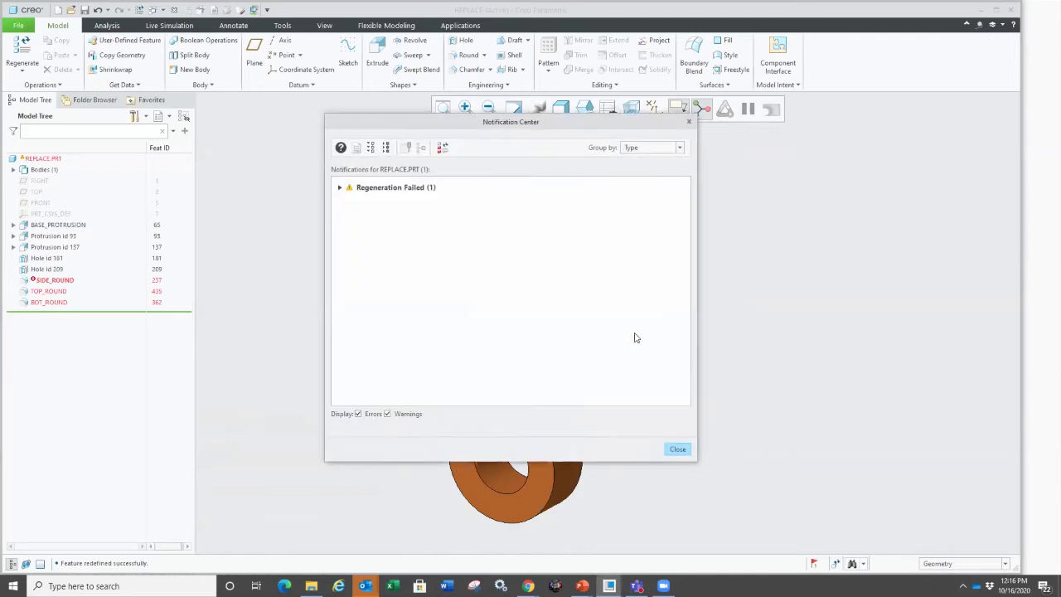
pyautogui.click(339, 187)
pyautogui.click(349, 206)
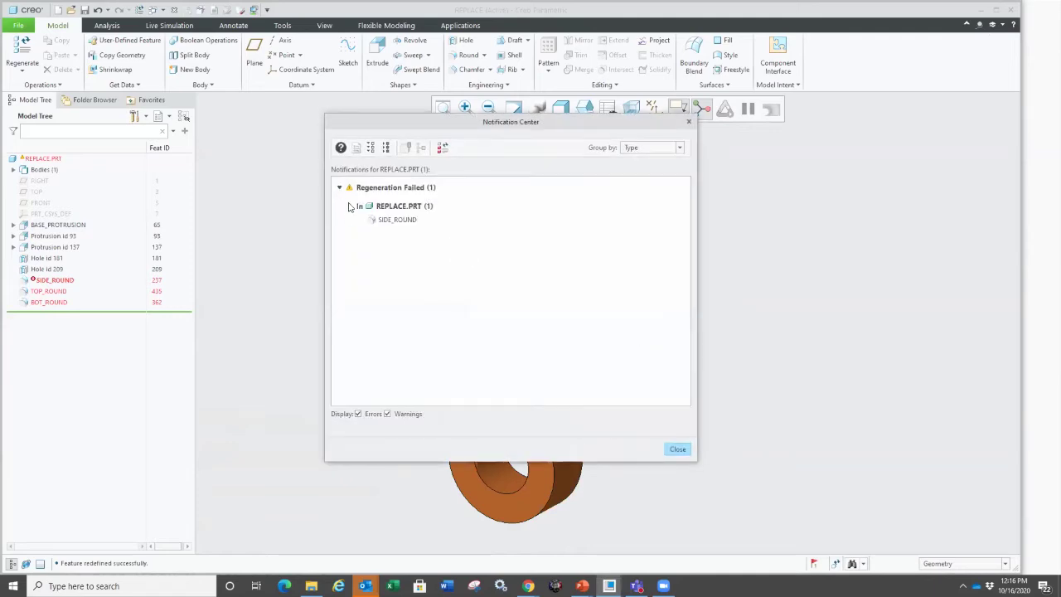
pyautogui.click(390, 219)
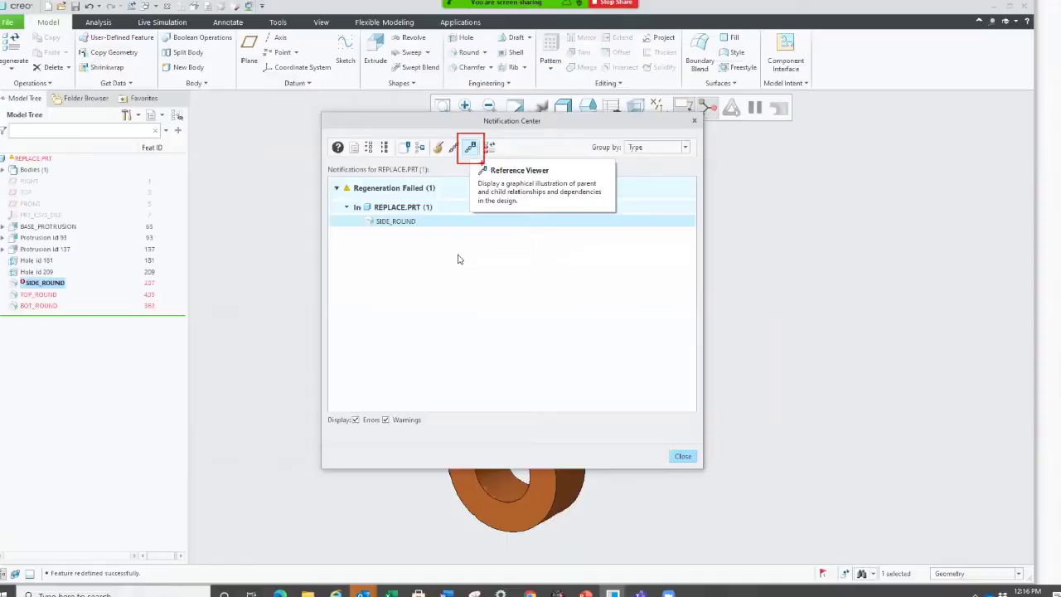
# Examine SIDE_ROUND's parent references to BASE_PROTRUSION in the Reference Viewer, then close the viewer.
pyautogui.click(470, 147)
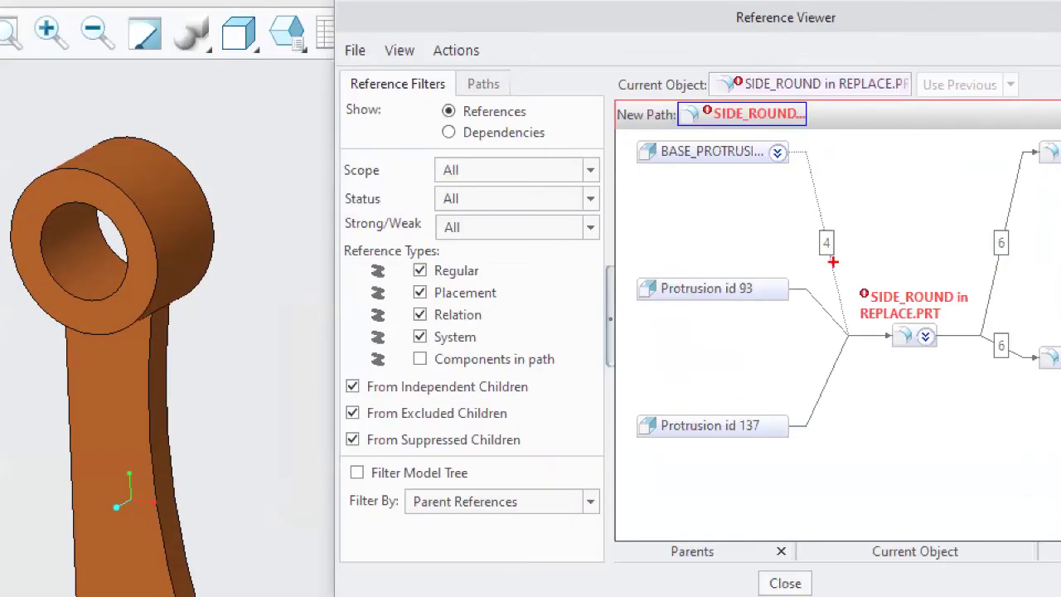
pyautogui.moveTo(867, 259)
pyautogui.mouseDown()
pyautogui.moveTo(859, 234)
pyautogui.moveTo(818, 214)
pyautogui.mouseUp()
pyautogui.moveTo(814, 192); pyautogui.dragTo(808, 169)
pyautogui.press('Escape')
pyautogui.click(778, 152)
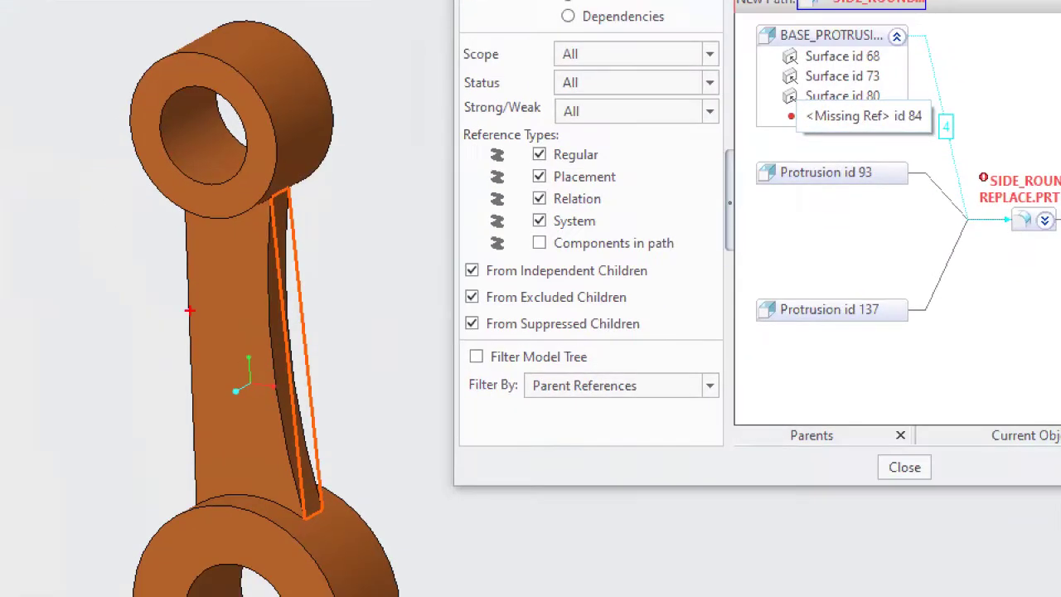
pyautogui.moveTo(276, 245)
pyautogui.mouseDown()
pyautogui.moveTo(271, 203)
pyautogui.moveTo(336, 506)
pyautogui.moveTo(287, 454)
pyautogui.mouseUp()
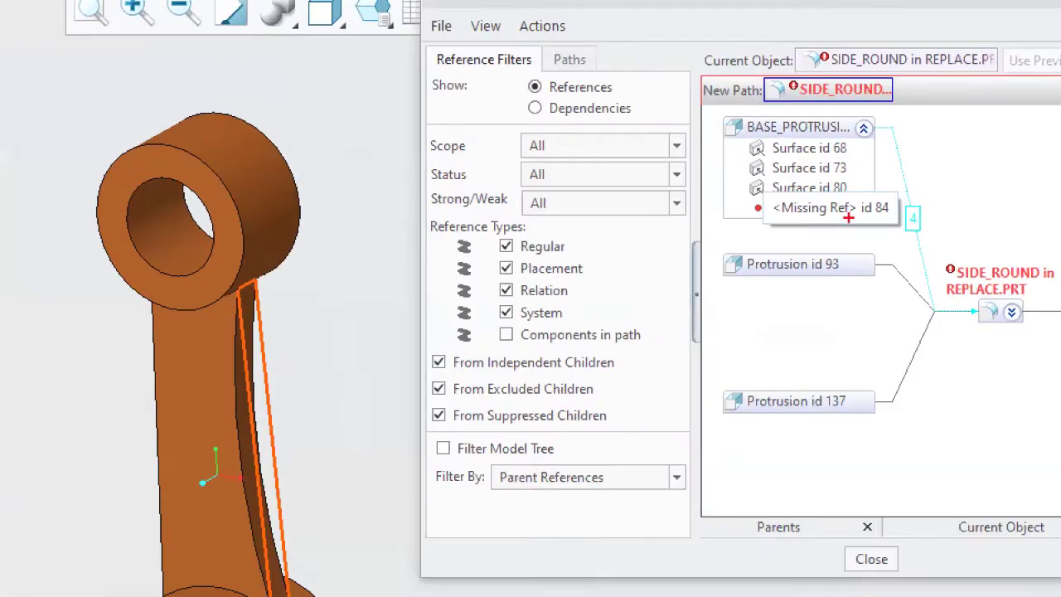
pyautogui.moveTo(822, 213); pyautogui.dragTo(822, 217)
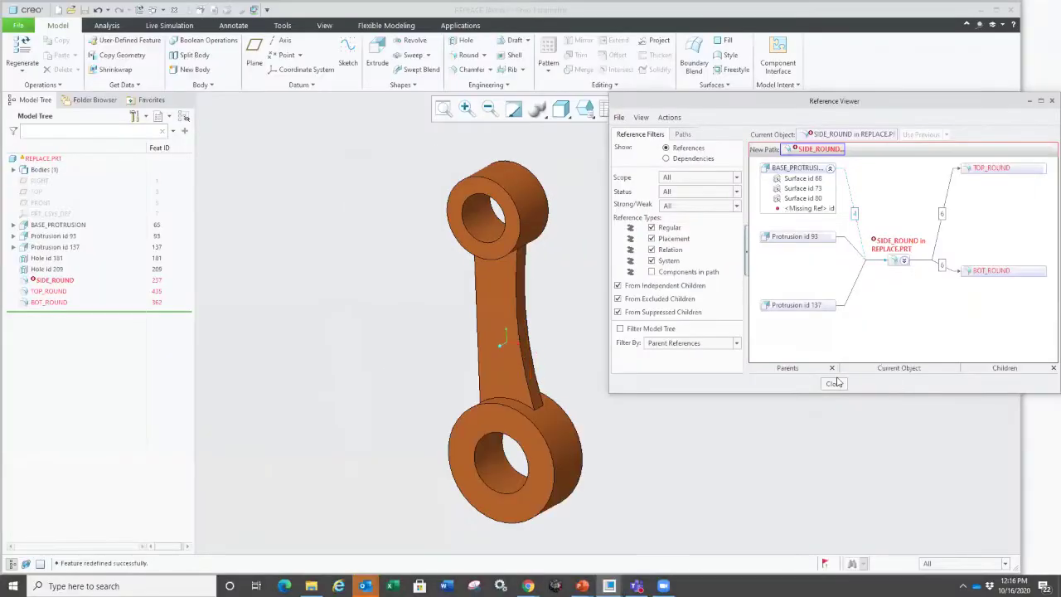
pyautogui.click(834, 383)
# Redefine SIDE_ROUND by replacing the missing driving surface of Set 2 with the shank's curved side surface.
pyautogui.click(55, 280)
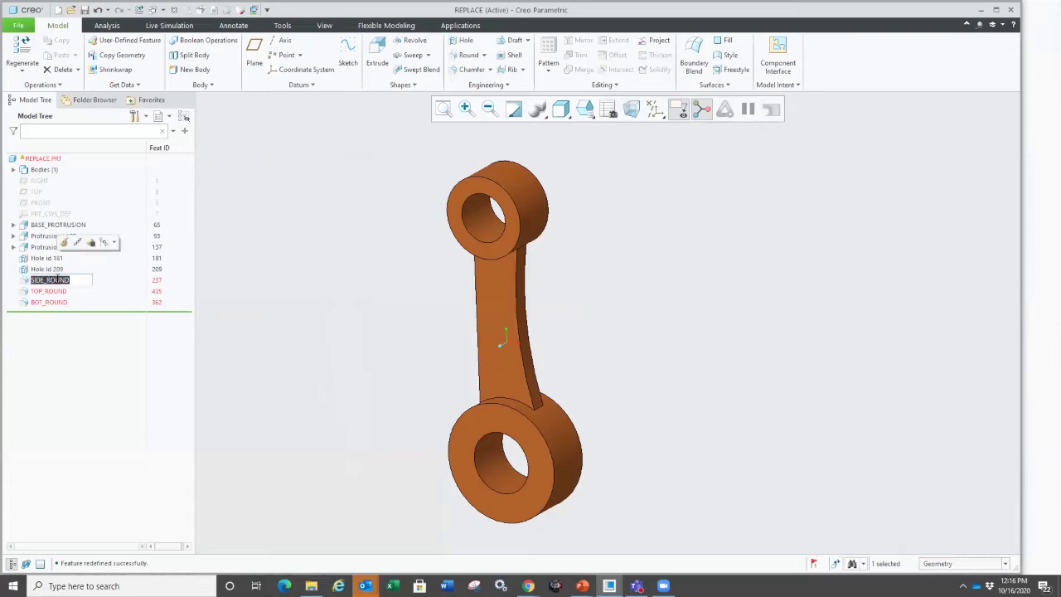
pyautogui.click(70, 242)
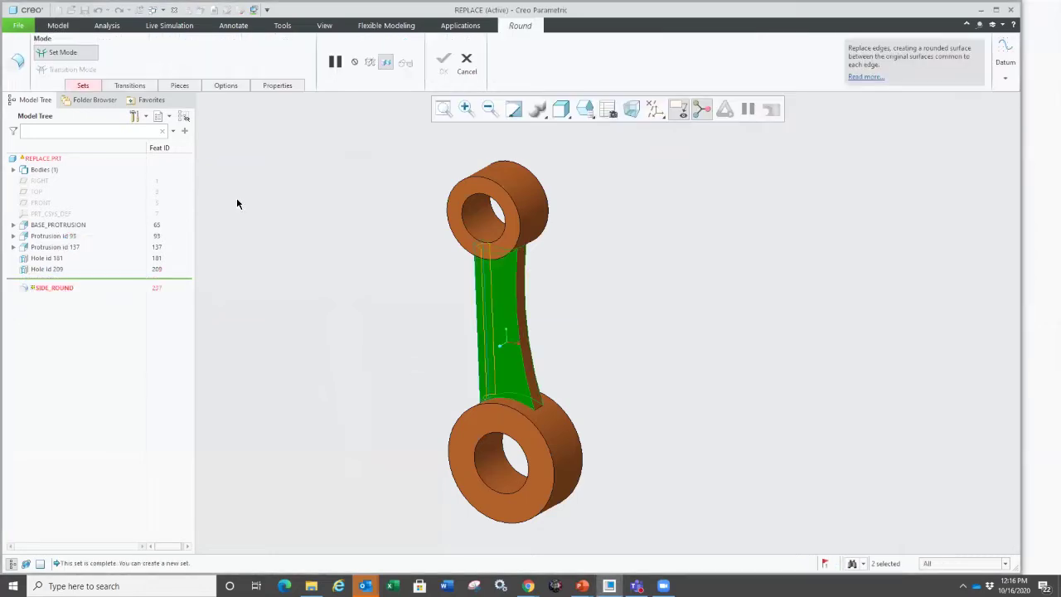
pyautogui.click(81, 85)
pyautogui.click(89, 121)
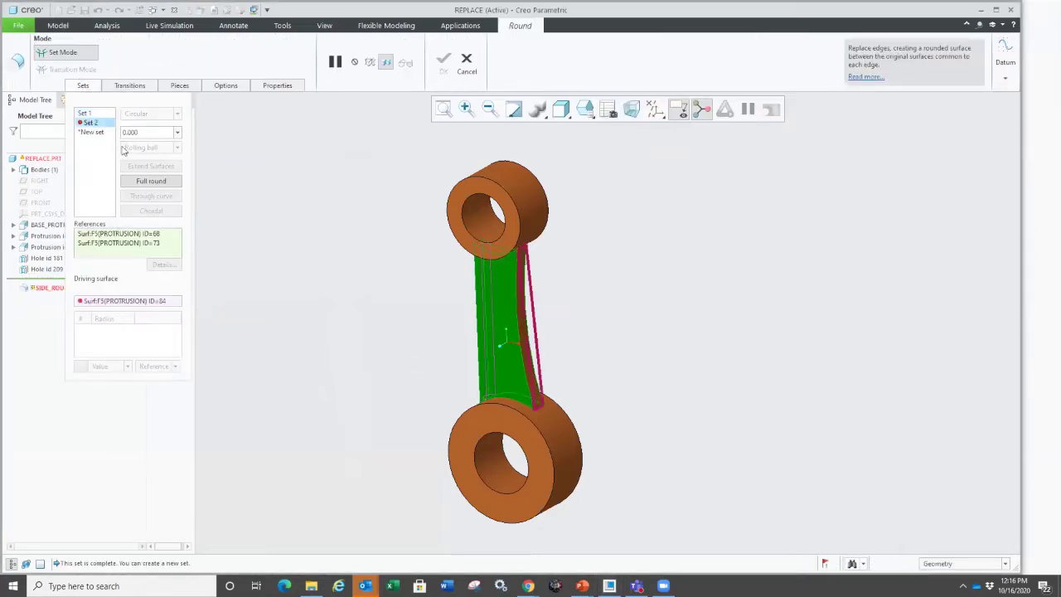
pyautogui.rightClick(373, 316)
pyautogui.click(412, 335)
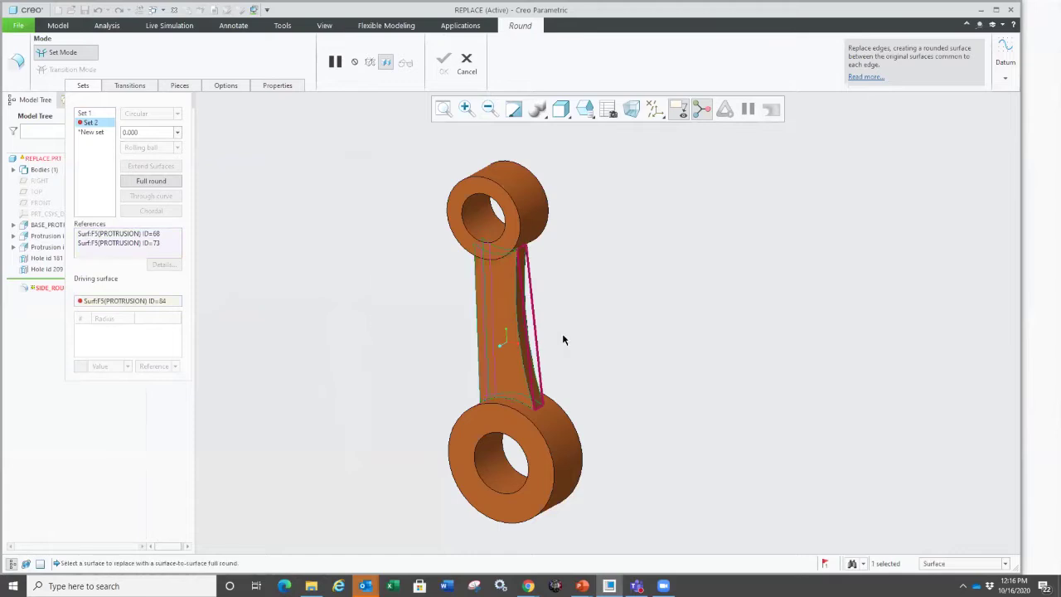
pyautogui.scroll(5, 472, 338)
pyautogui.scroll(-3, 602, 362)
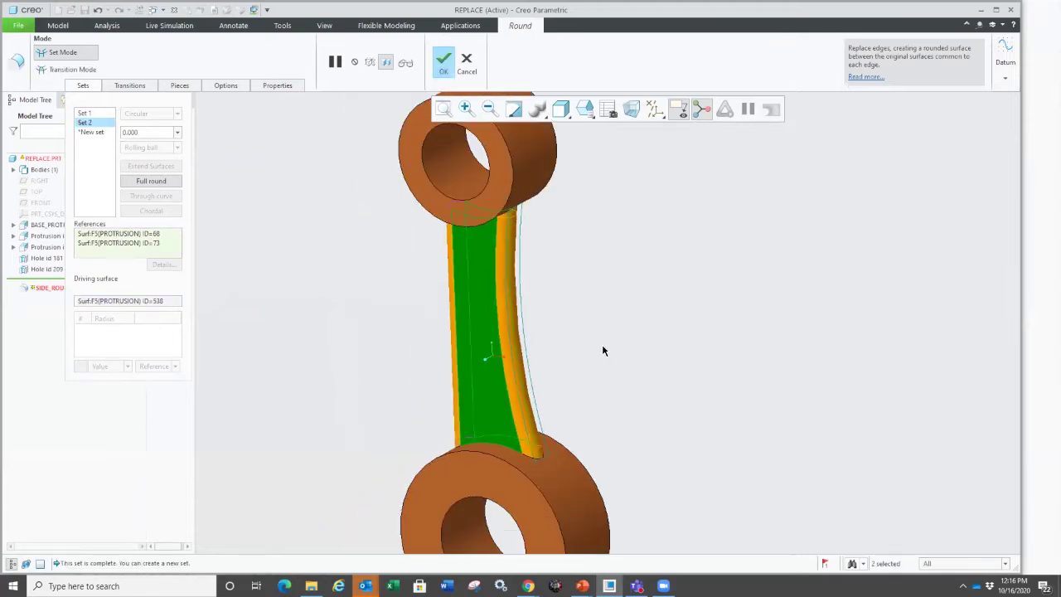
pyautogui.middleClick(601, 346)
pyautogui.scroll(-2, 627, 365)
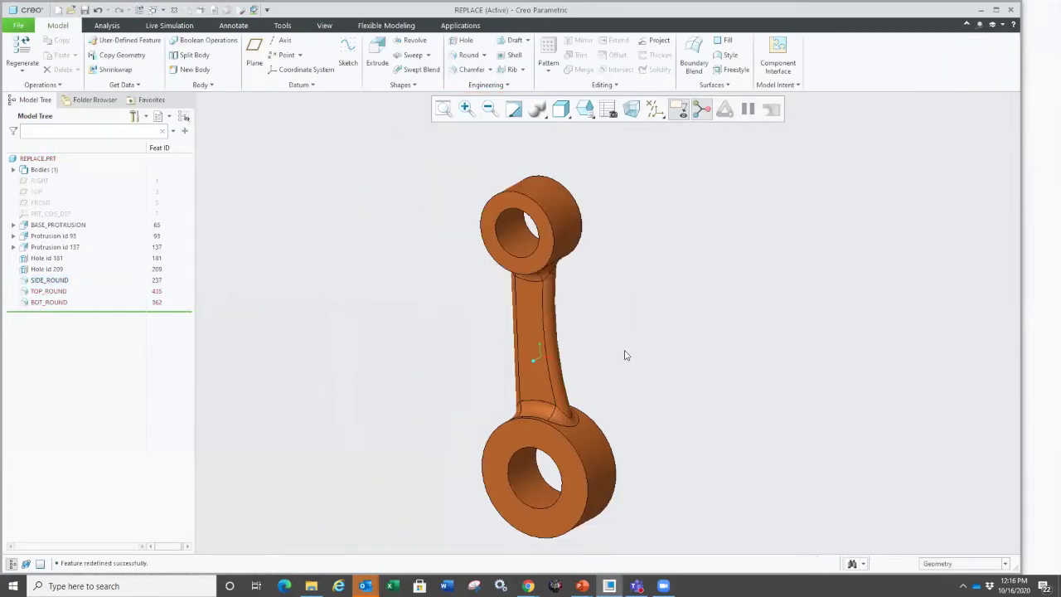
# Open the BASE_PROTRUSION section sketch for editing and orient it to the 2D sketch view.
pyautogui.moveTo(626, 356)
pyautogui.mouseDown(button='middle')
pyautogui.moveTo(599, 351)
pyautogui.moveTo(642, 360)
pyautogui.mouseUp(button='middle')
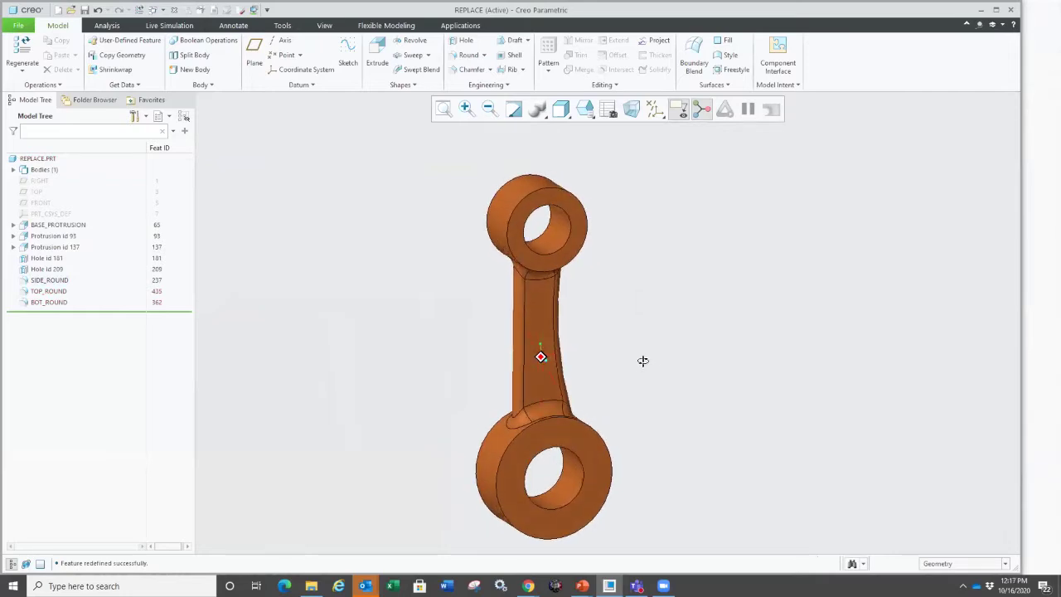
pyautogui.scroll(3, 524, 343)
pyautogui.scroll(-3, 525, 343)
pyautogui.click(540, 369)
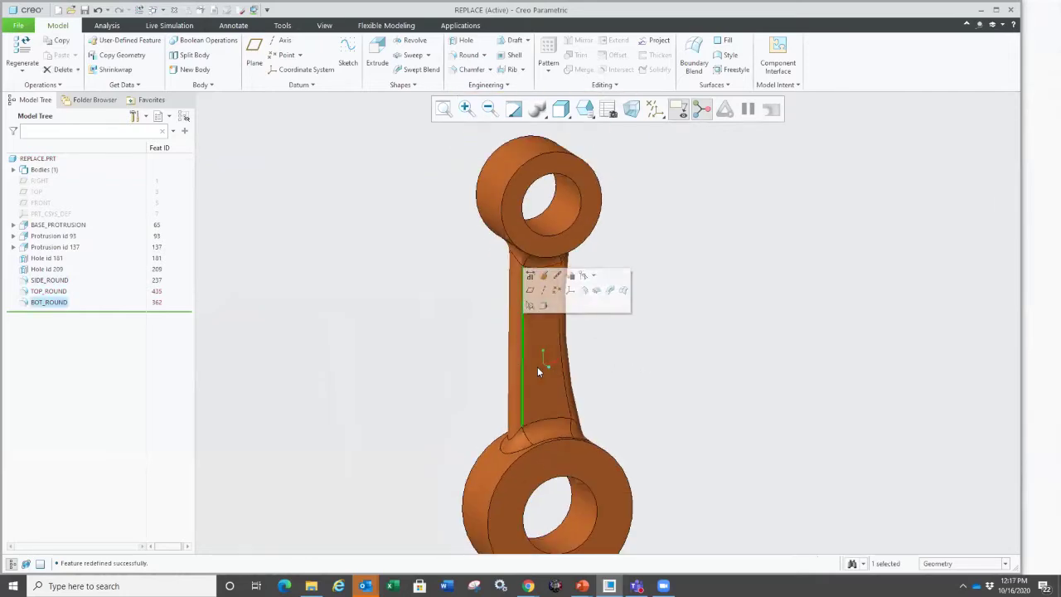
pyautogui.click(544, 302)
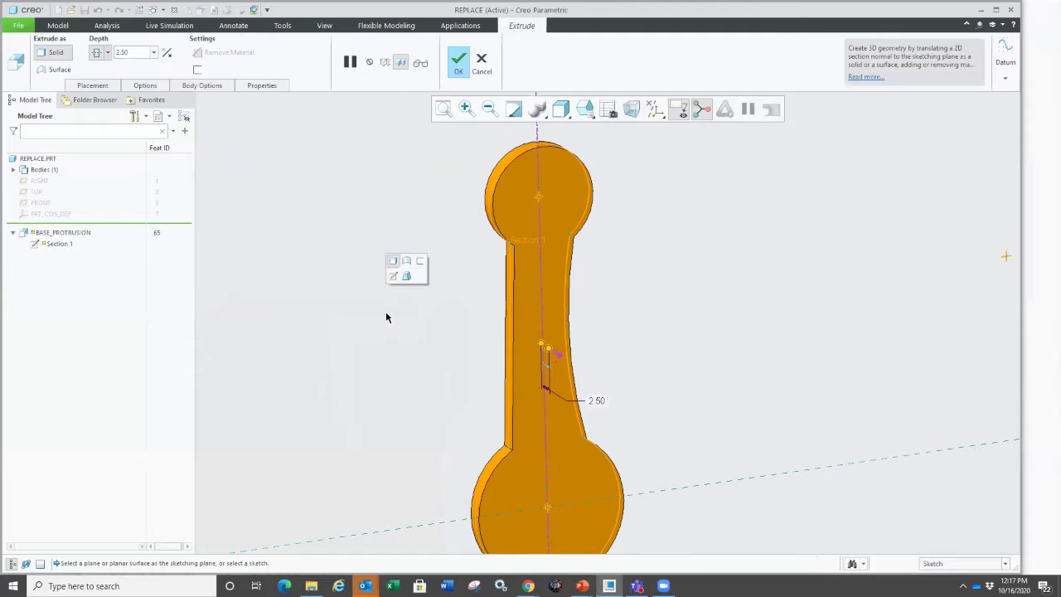
pyautogui.click(393, 276)
pyautogui.click(641, 113)
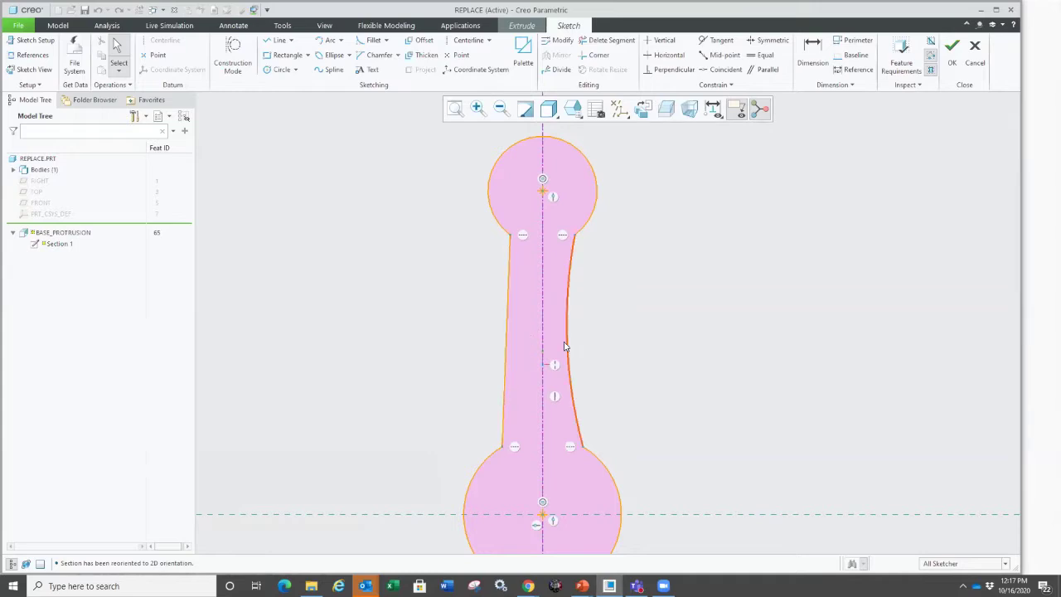
pyautogui.rightClick(408, 287)
pyautogui.click(480, 305)
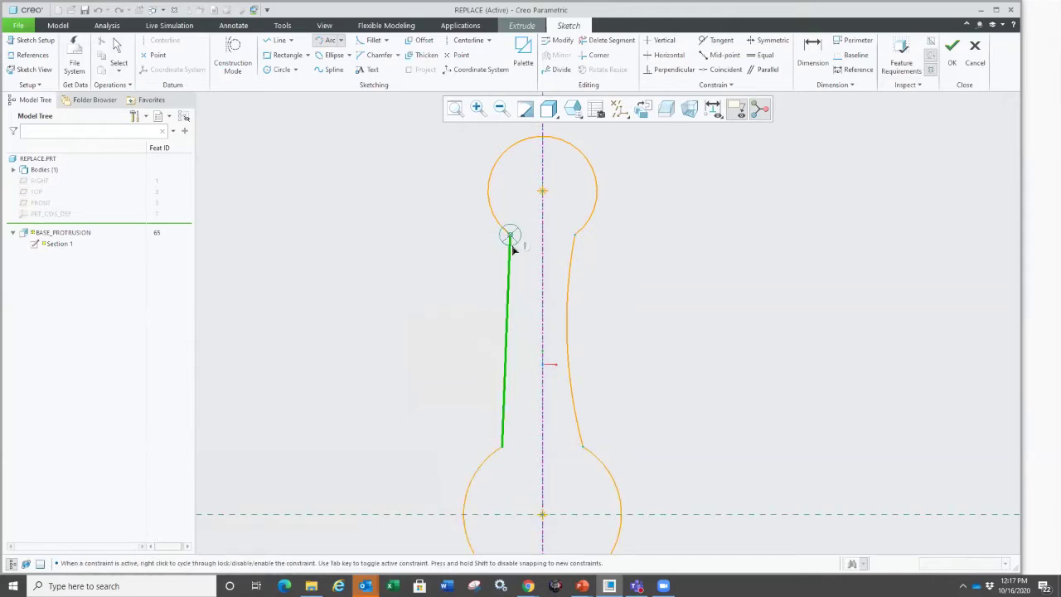
pyautogui.click(510, 237)
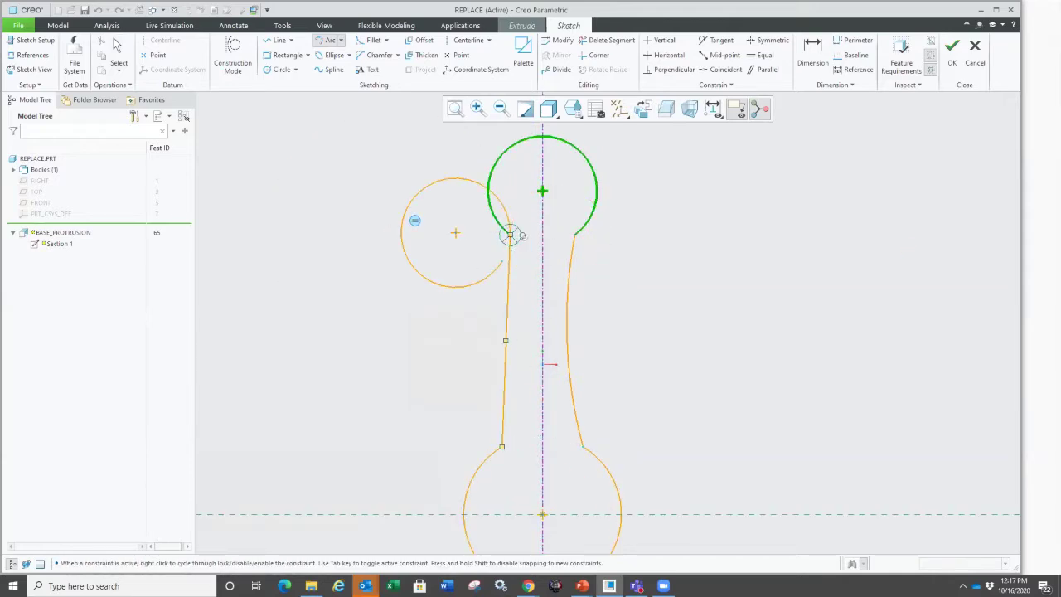
pyautogui.hotkey('ctrl', '1')
pyautogui.click(520, 223)
pyautogui.moveTo(519, 201)
pyautogui.mouseDown()
pyautogui.moveTo(535, 177)
pyautogui.moveTo(487, 98)
pyautogui.mouseUp()
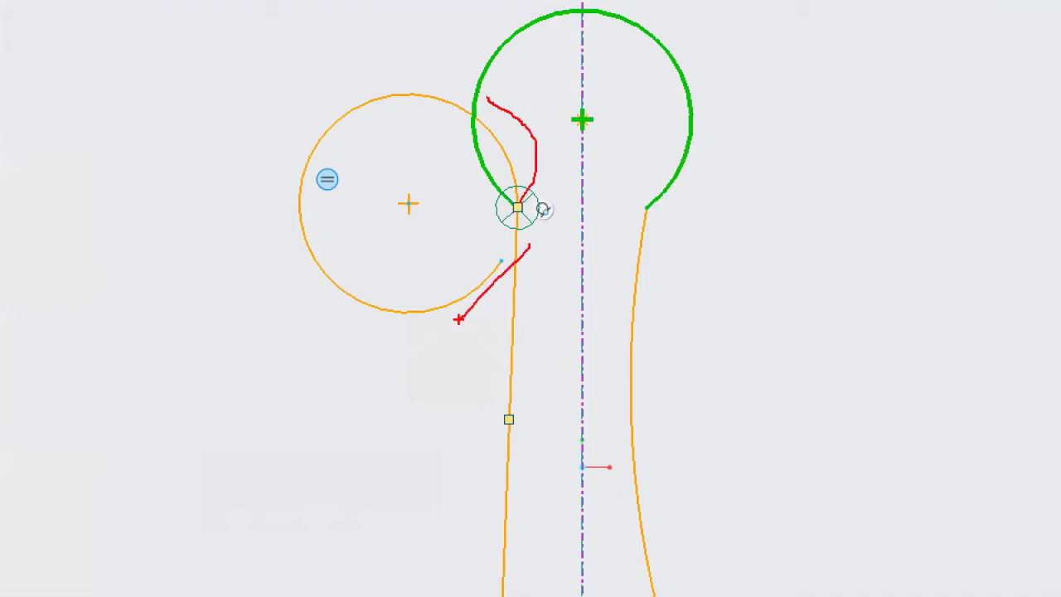
pyautogui.press('Escape')
pyautogui.middleClick(510, 222)
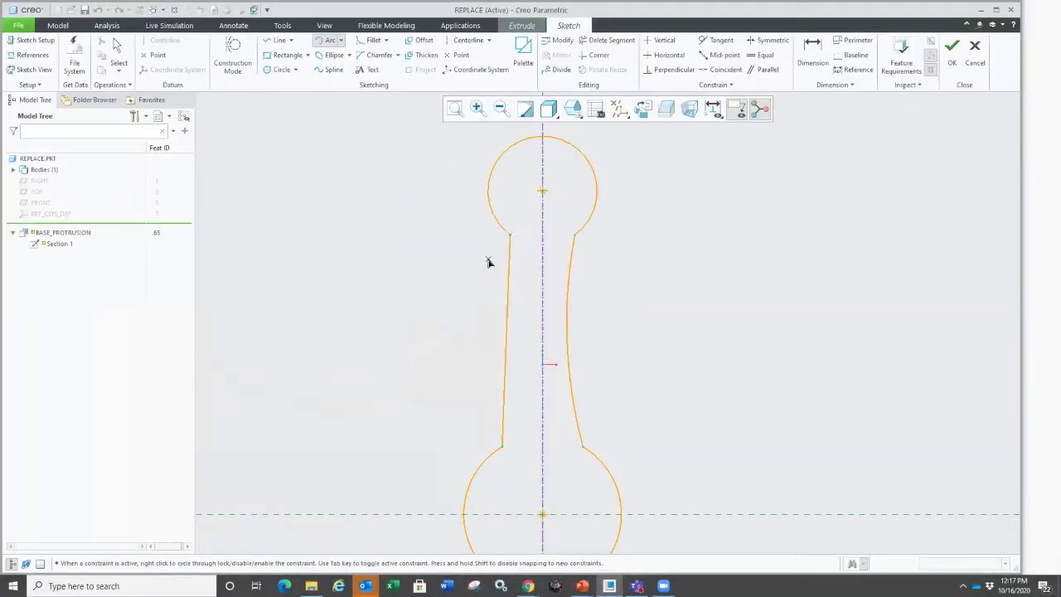
# Sketch a three-point arc between the endpoints of the shank's left straight line, bowing inward to match the right side's curvature.
pyautogui.rightClick(468, 256)
pyautogui.click(516, 272)
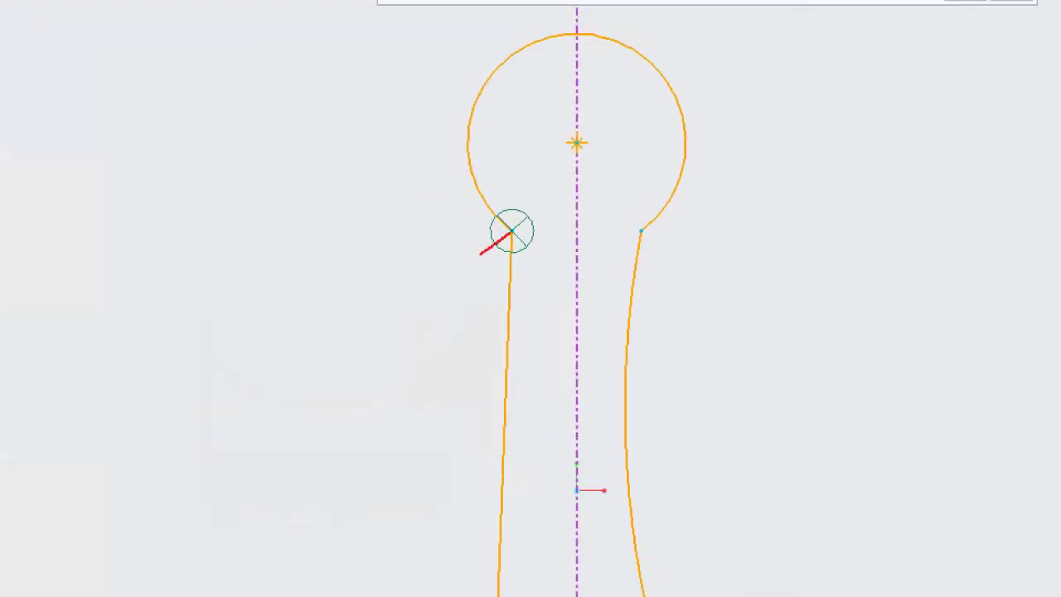
pyautogui.moveTo(511, 233)
pyautogui.mouseDown()
pyautogui.moveTo(546, 273)
pyautogui.moveTo(412, 225)
pyautogui.moveTo(422, 242)
pyautogui.mouseUp()
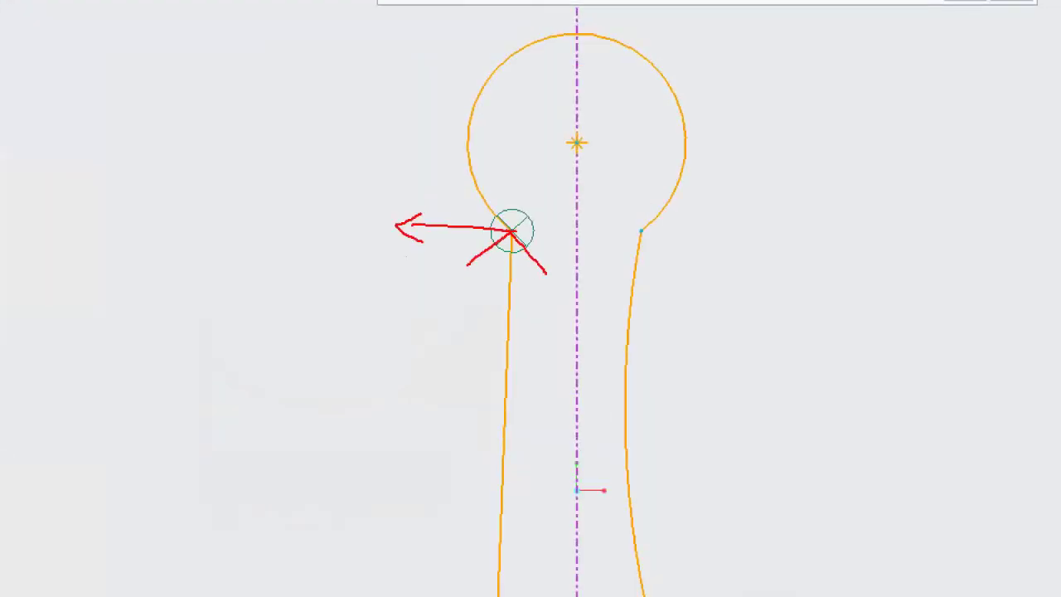
pyautogui.moveTo(510, 214); pyautogui.dragTo(533, 137)
pyautogui.moveTo(527, 233); pyautogui.dragTo(575, 233)
pyautogui.press('Escape')
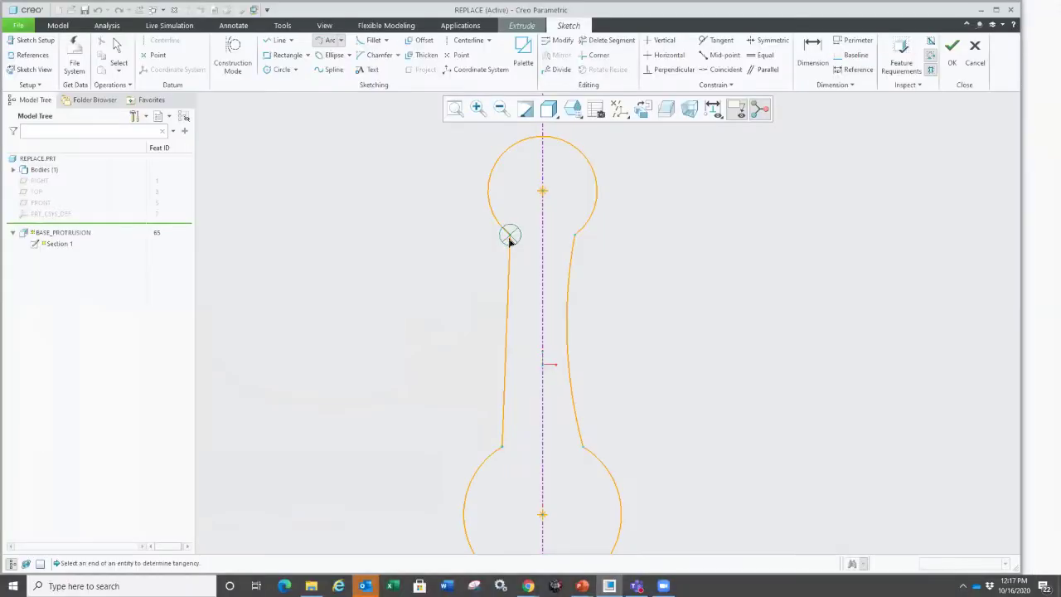
pyautogui.click(502, 448)
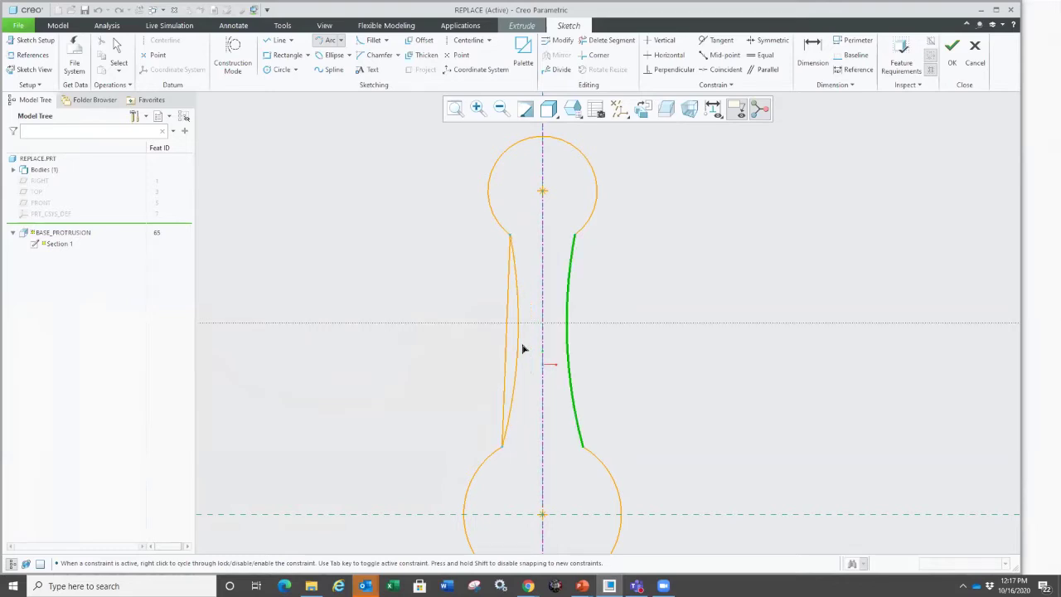
pyautogui.click(526, 351)
pyautogui.middleClick(421, 376)
pyautogui.click(464, 370)
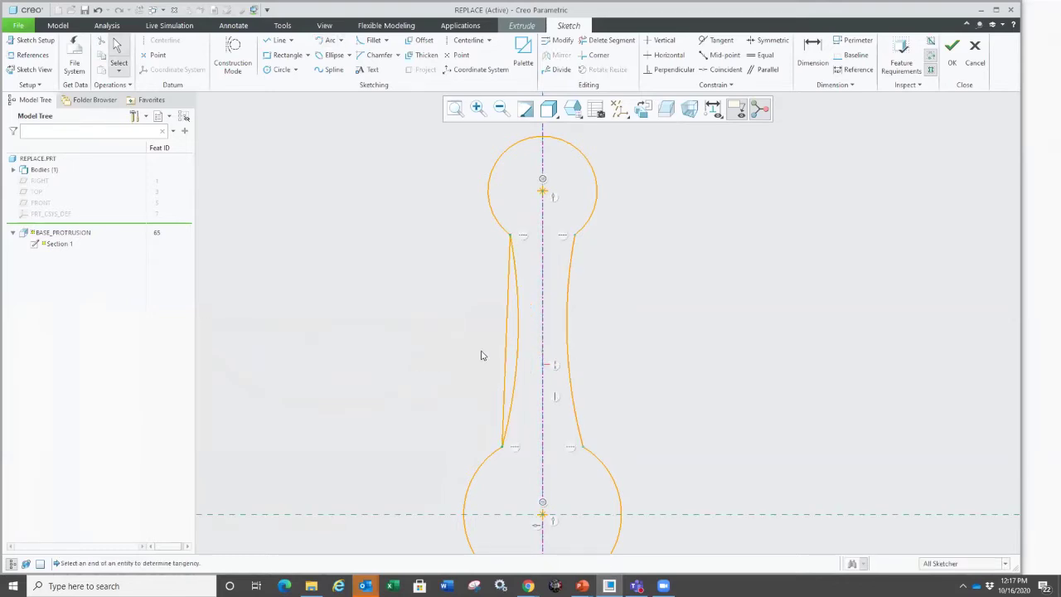
# Replace the shank's left straight line with the newly sketched arc, allowing its dimensions to be deleted.
pyautogui.click(507, 348)
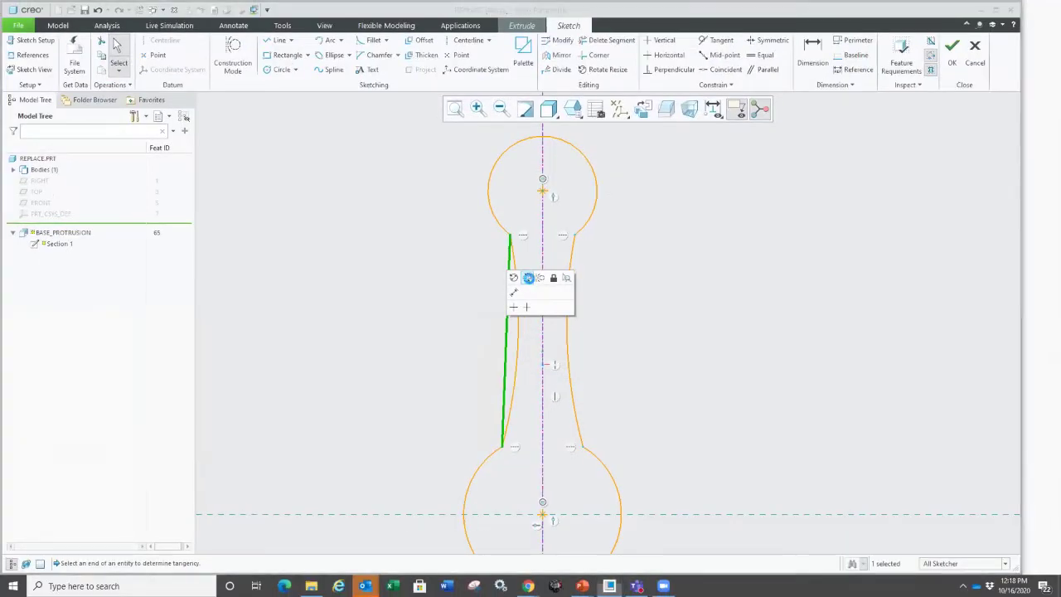
pyautogui.click(531, 282)
pyautogui.click(516, 303)
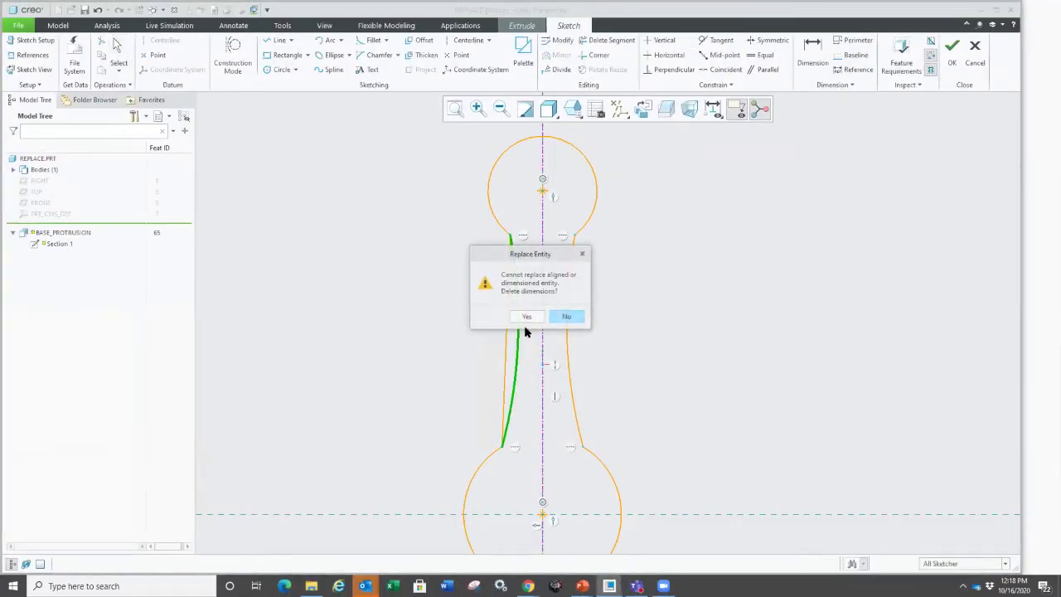
pyautogui.click(525, 323)
# Accept the modified section and complete the BASE_PROTRUSION redefinition, then inspect the regenerated rod and its rounds.
pyautogui.rightClick(386, 341)
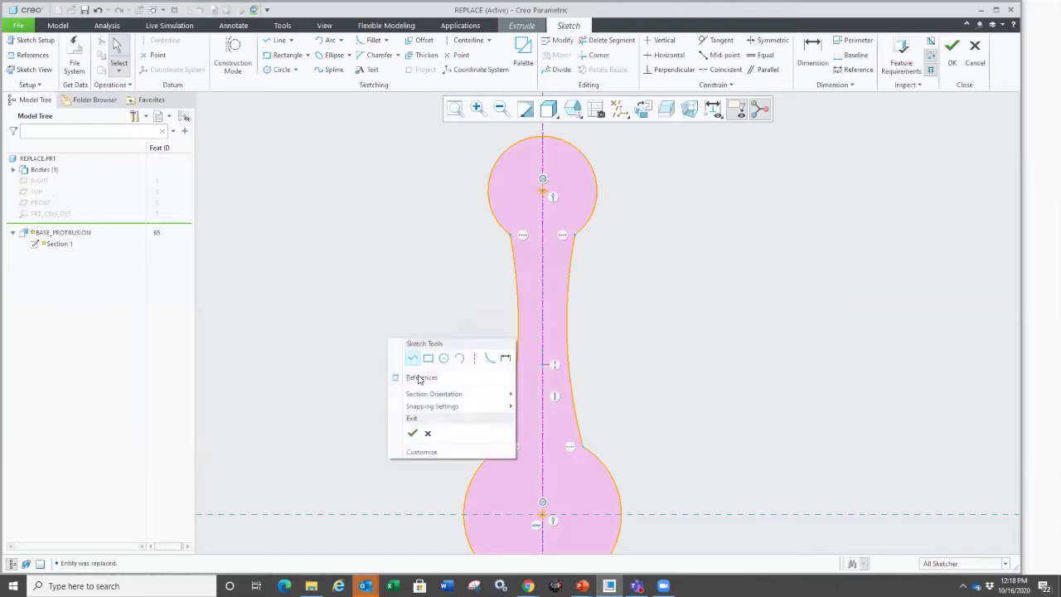
pyautogui.click(413, 433)
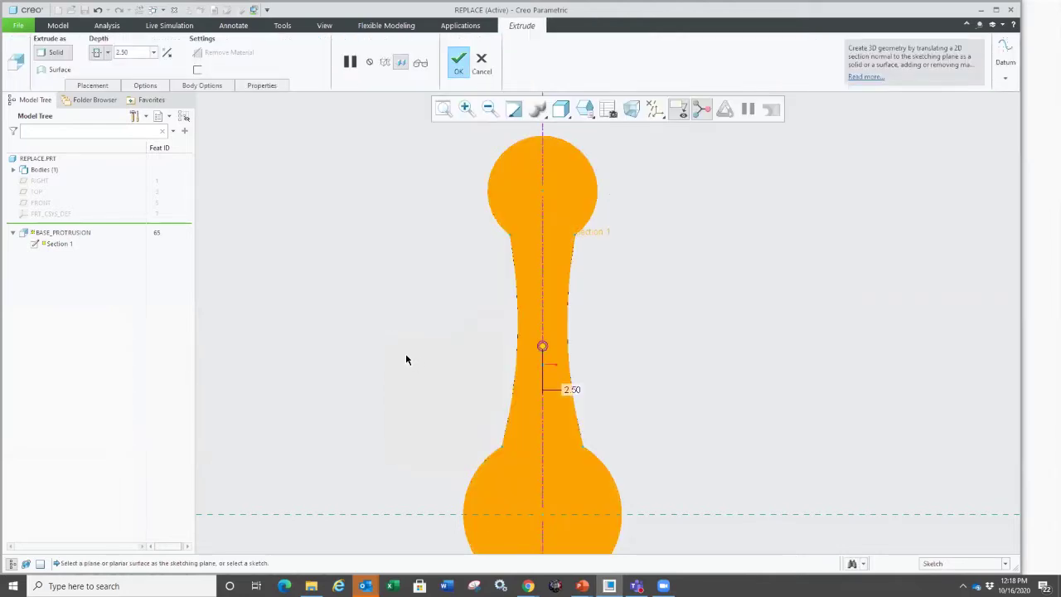
pyautogui.middleClick(405, 355)
pyautogui.scroll(3, 524, 357)
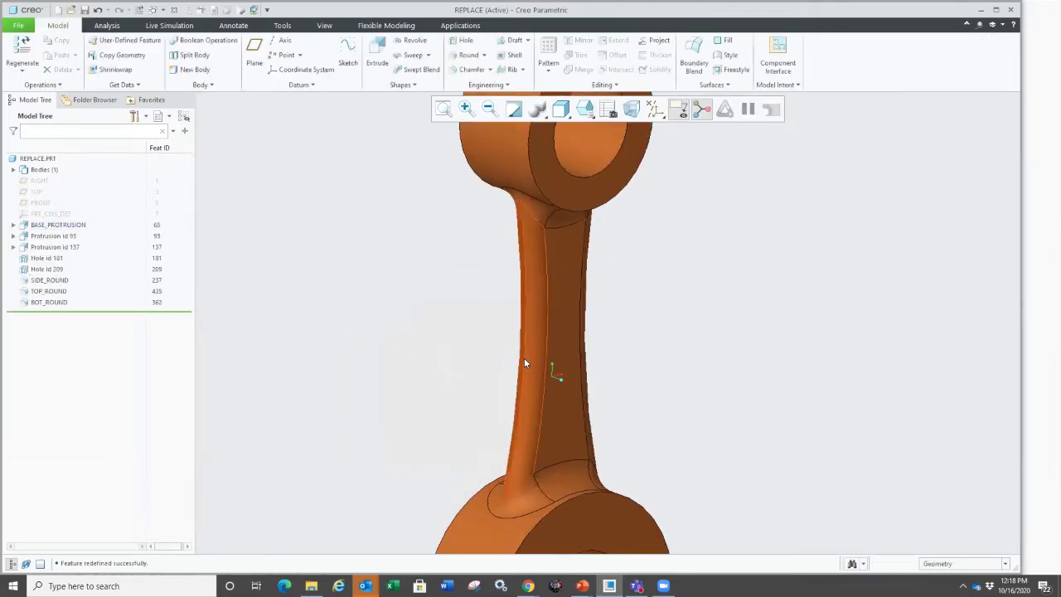
pyautogui.scroll(-3, 476, 334)
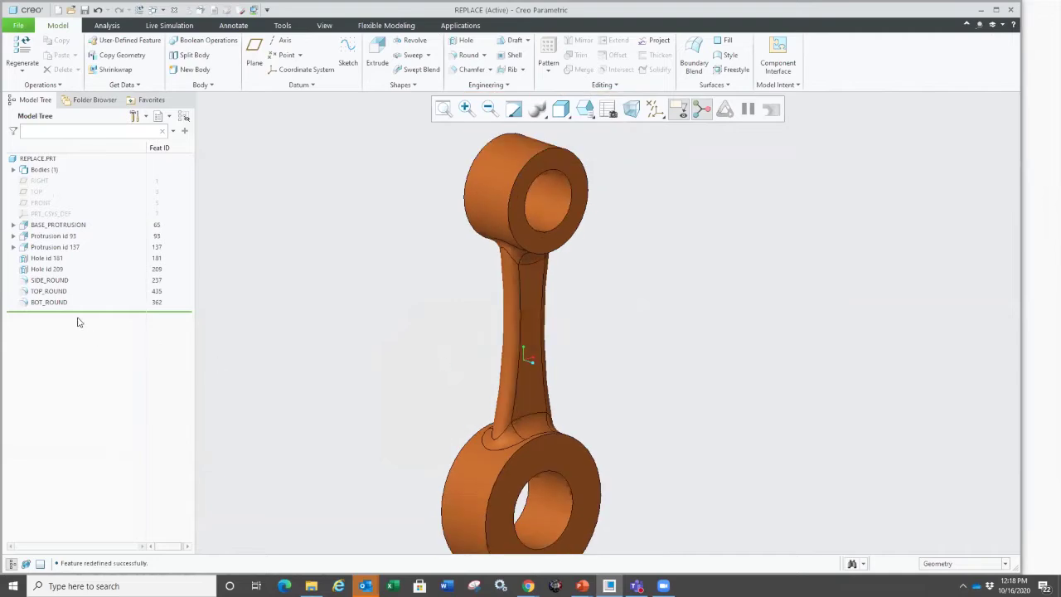
# Roll the model back to before SIDE_ROUND to examine the unrounded shank, then restore the insertion point after BOT_ROUND.
pyautogui.moveTo(77, 313); pyautogui.dragTo(68, 276)
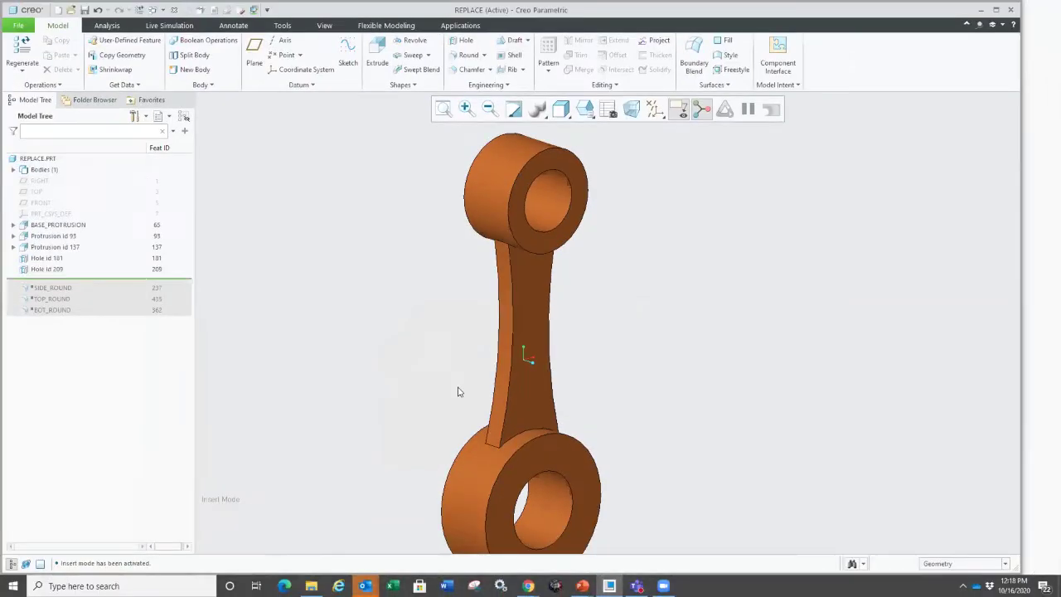
pyautogui.moveTo(457, 357)
pyautogui.mouseDown(button='middle')
pyautogui.moveTo(403, 356)
pyautogui.moveTo(218, 308)
pyautogui.mouseUp(button='middle')
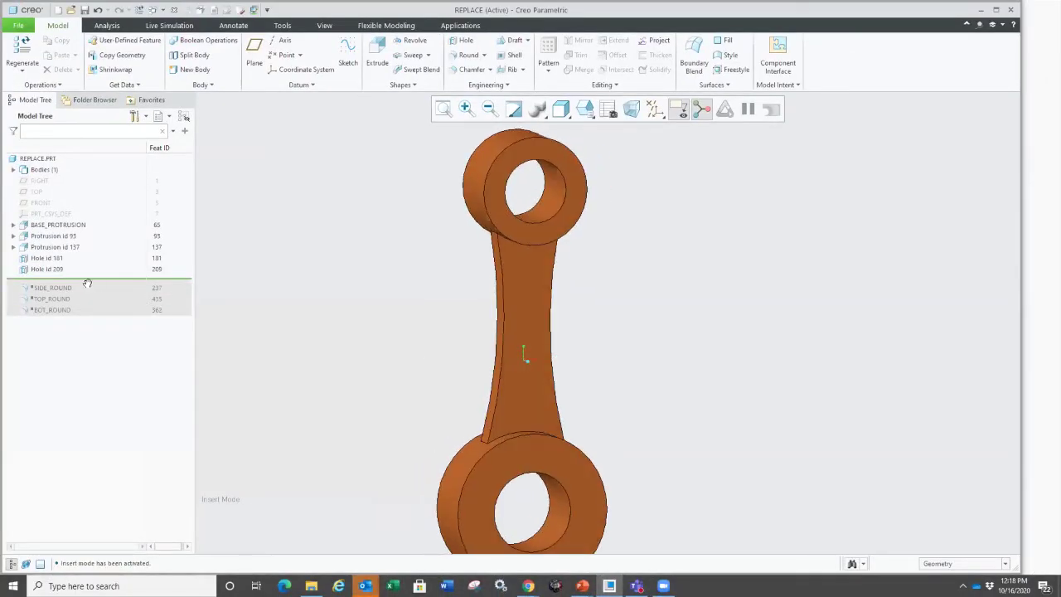
pyautogui.moveTo(348, 355); pyautogui.dragTo(367, 360, button='middle')
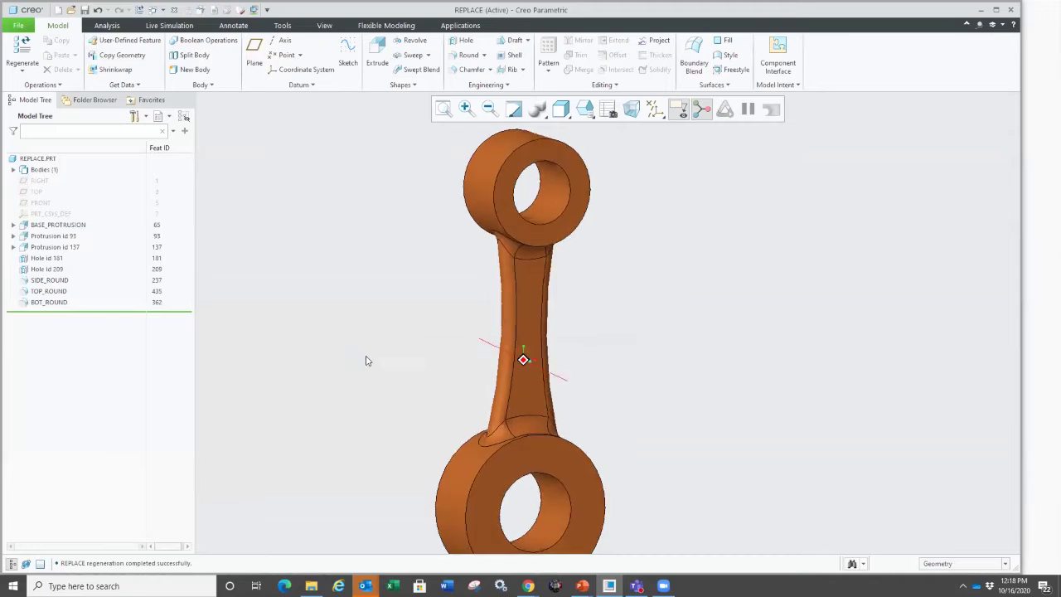
# Reopen the BASE_PROTRUSION section sketch for editing and orient it to the 2D sketch view.
pyautogui.click(525, 355)
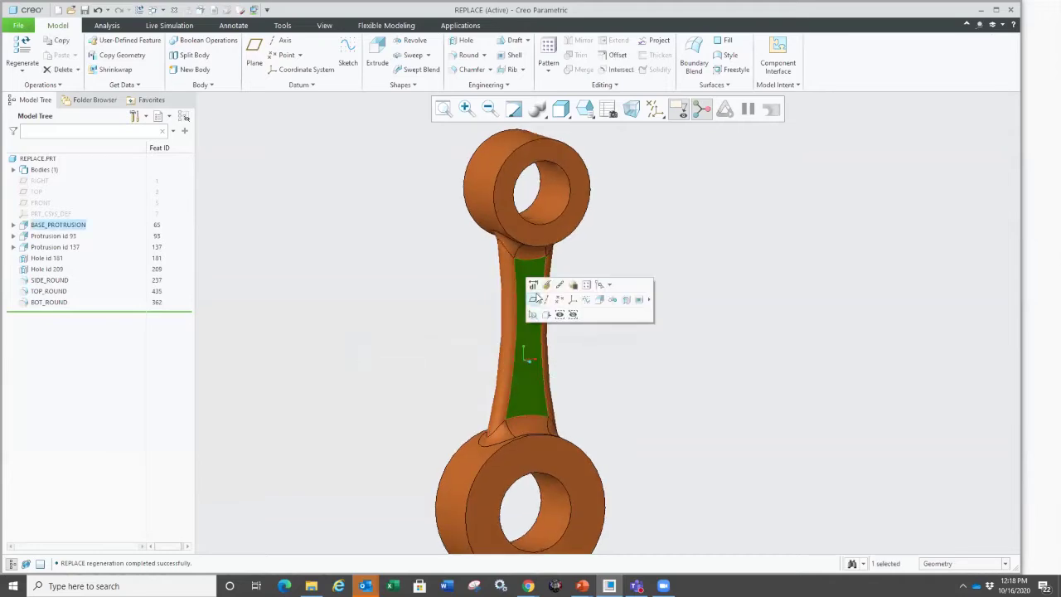
pyautogui.click(548, 287)
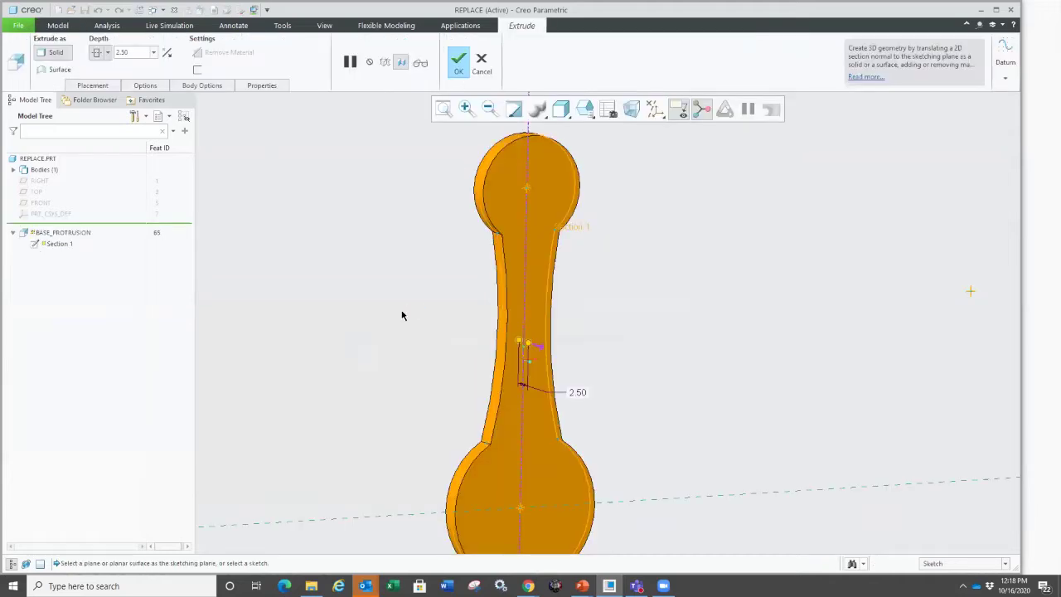
pyautogui.click(409, 275)
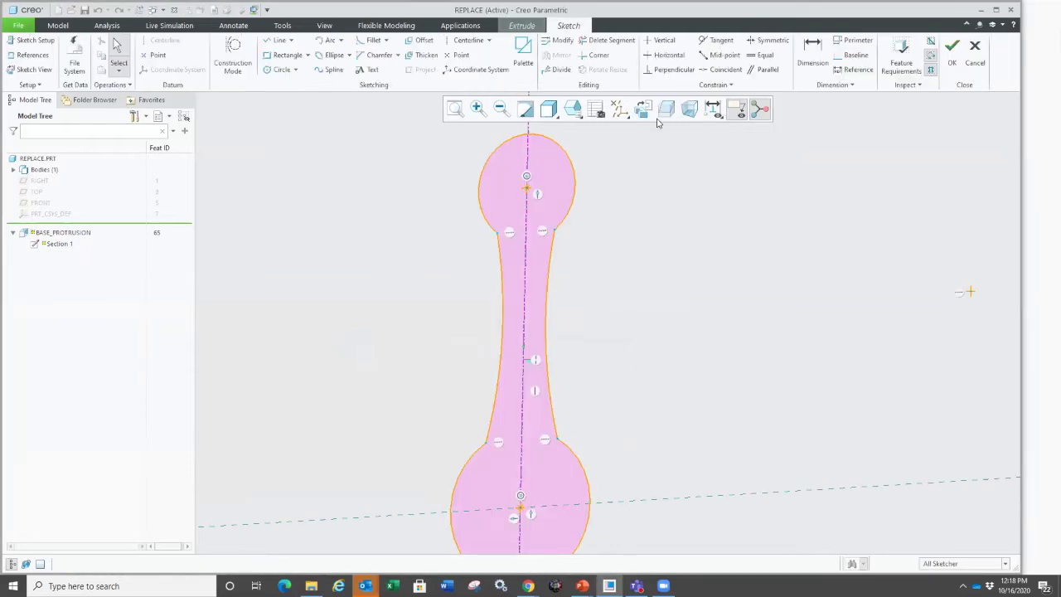
pyautogui.scroll(-2, 409, 348)
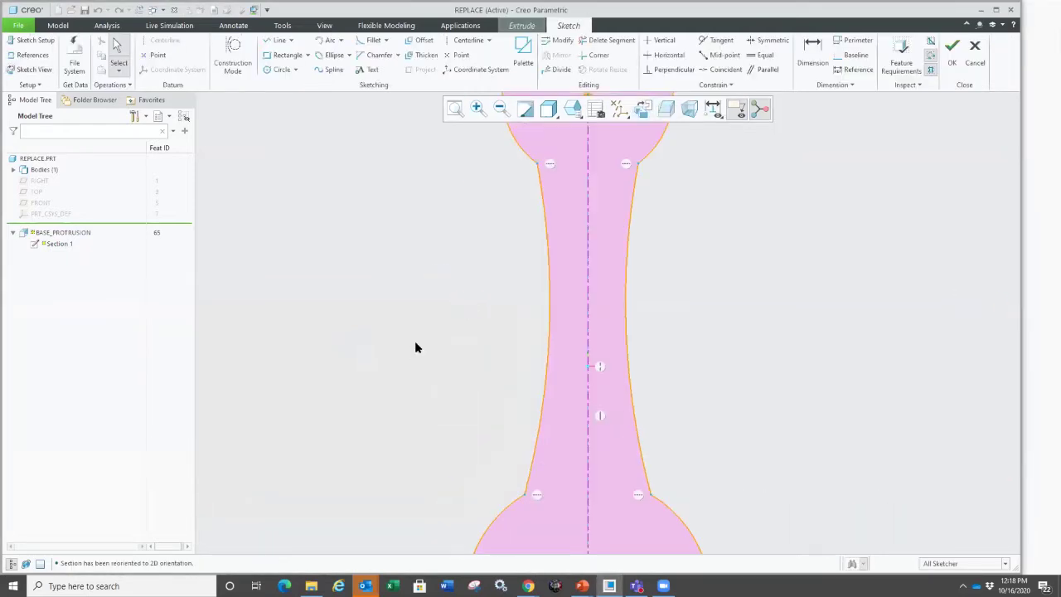
pyautogui.scroll(1, 491, 298)
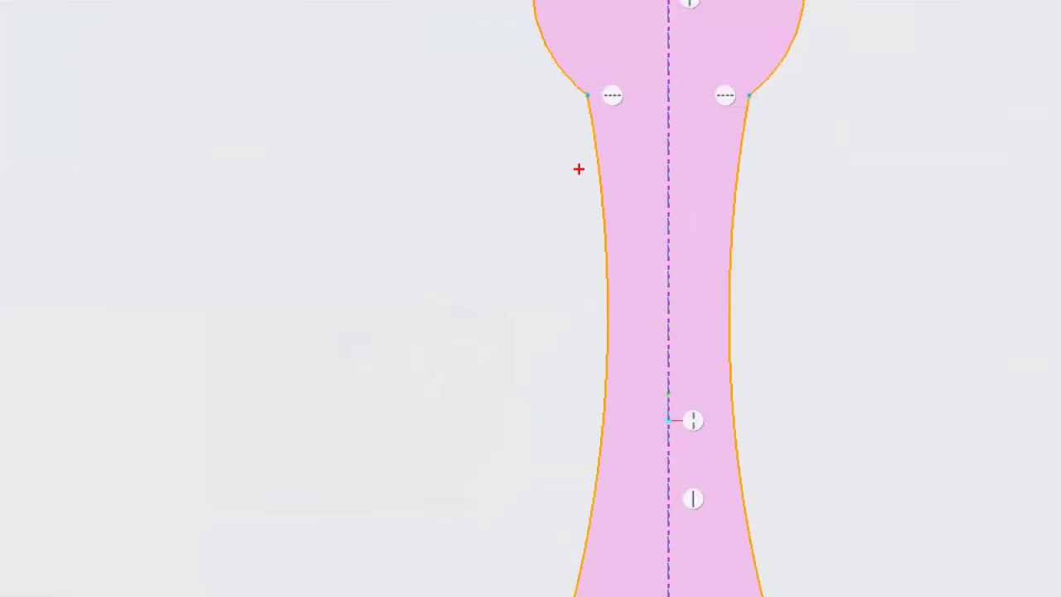
pyautogui.moveTo(535, 185)
pyautogui.mouseDown()
pyautogui.moveTo(477, 334)
pyautogui.moveTo(531, 436)
pyautogui.mouseUp()
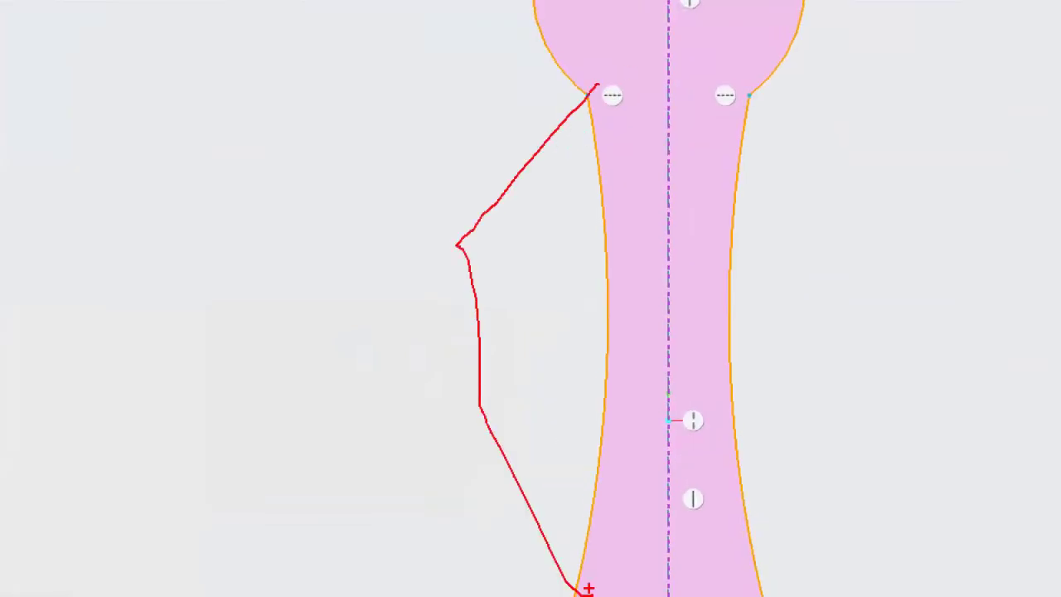
pyautogui.press('Escape')
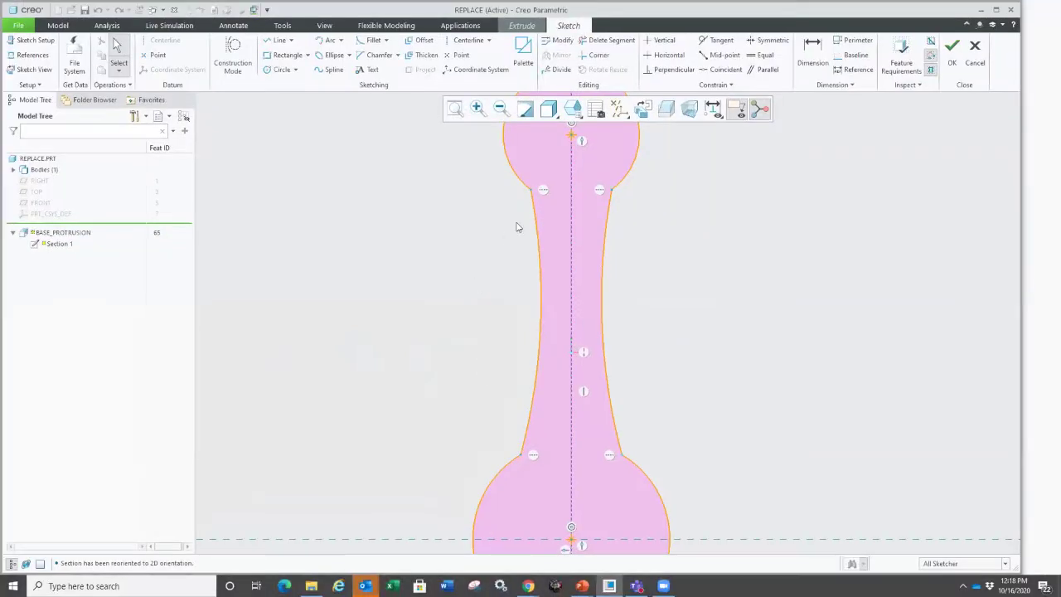
# Divide the shank's left arc at two points to split it into three segments.
pyautogui.click(557, 69)
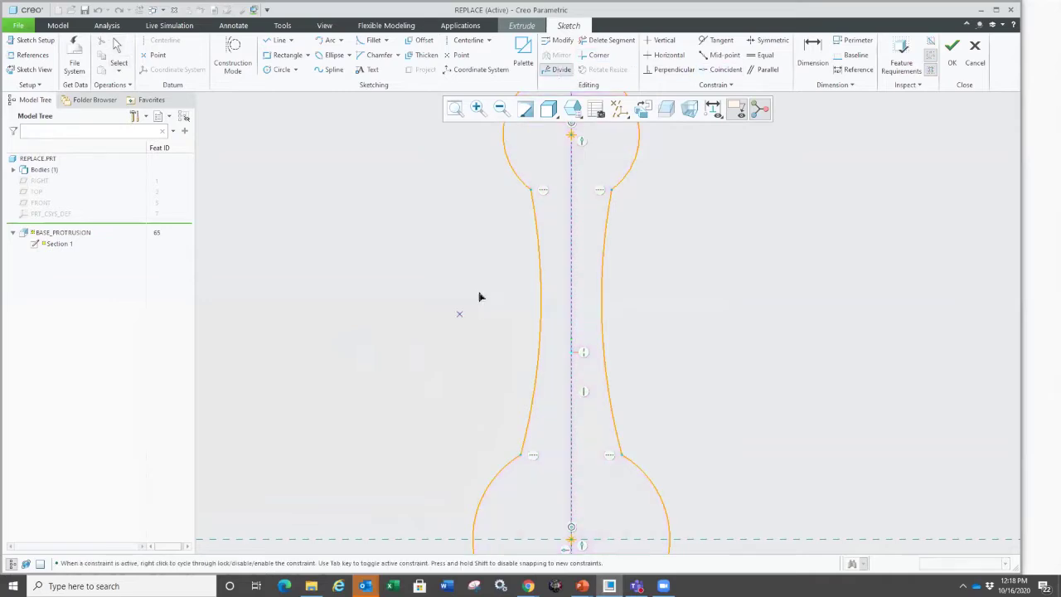
pyautogui.click(540, 272)
pyautogui.click(537, 365)
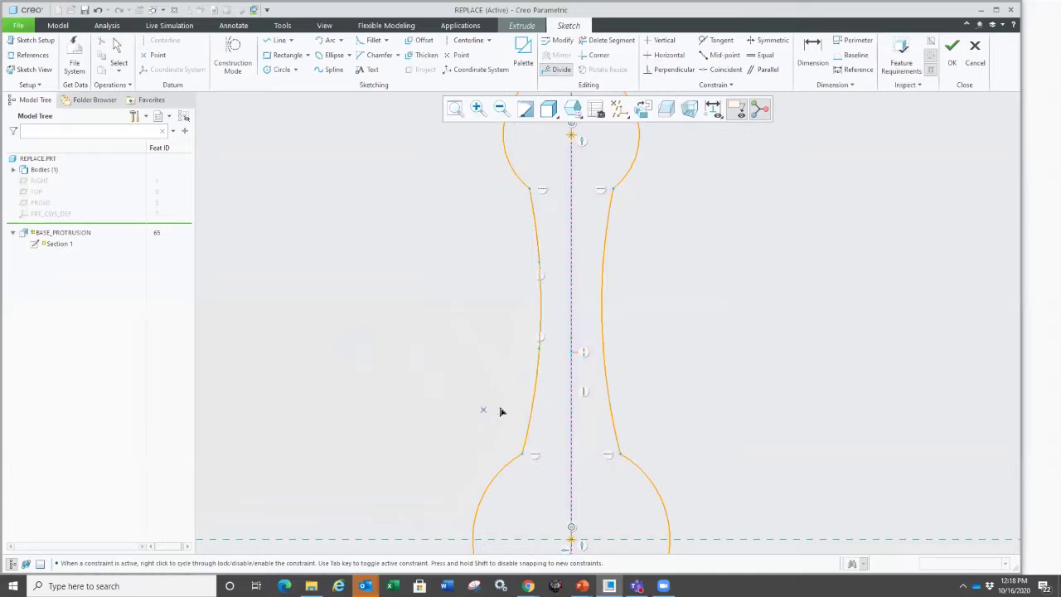
pyautogui.middleClick(465, 347)
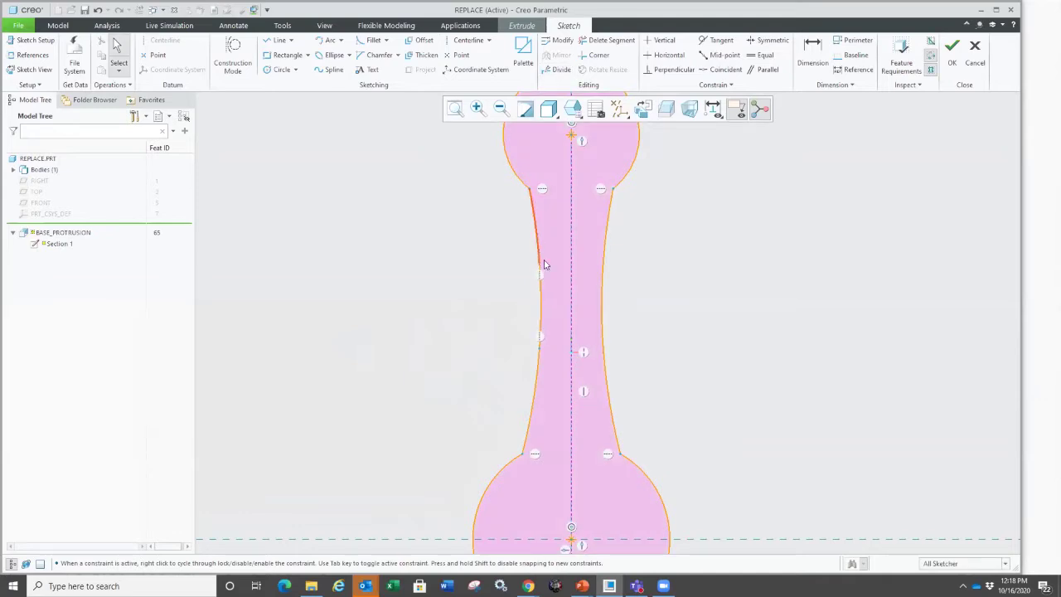
# Sketch a three-line chain outside the shank's left arc, joining its upper and lower endpoints with a vertical middle line.
pyautogui.rightClick(429, 292)
pyautogui.click(453, 313)
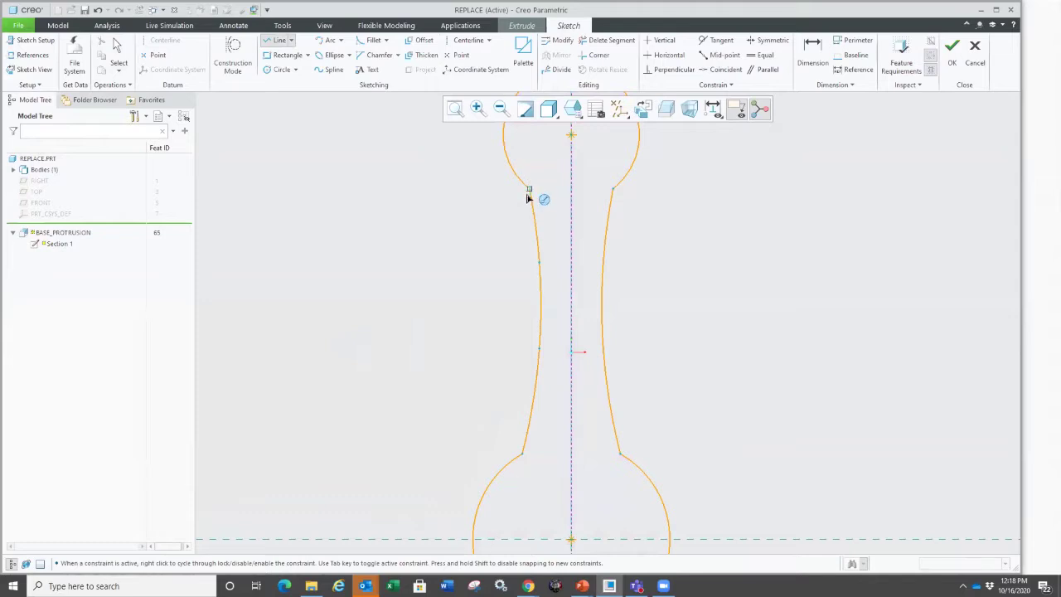
pyautogui.click(529, 191)
pyautogui.click(481, 268)
pyautogui.click(478, 381)
pyautogui.click(522, 453)
pyautogui.middleClick(423, 410)
pyautogui.middleClick(383, 367)
pyautogui.click(373, 367)
# Try to replace the upper segment of the divided left arc with the upper angled line.
pyautogui.click(534, 225)
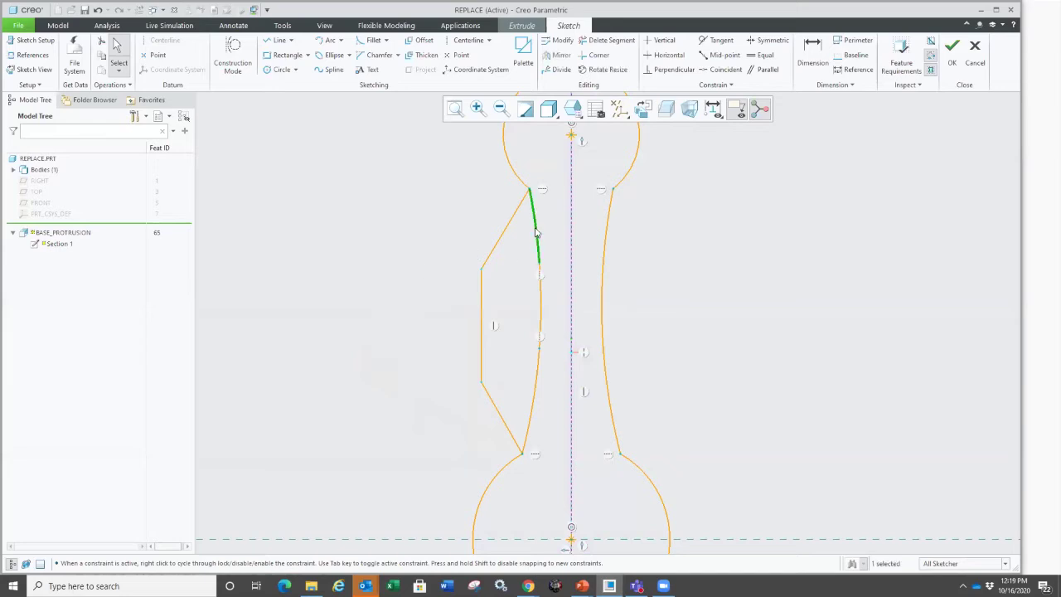
pyautogui.click(554, 192)
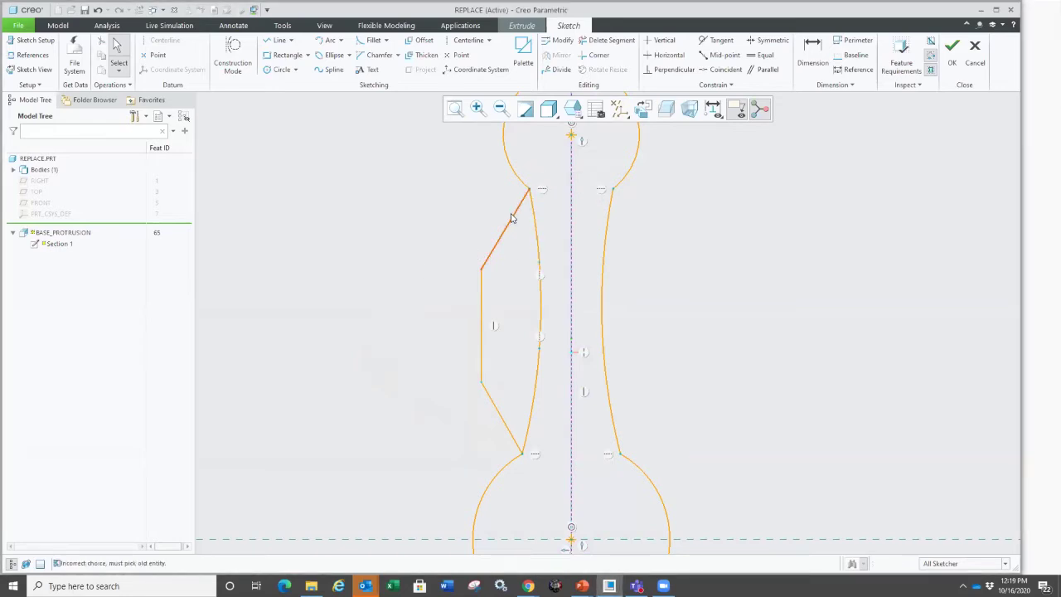
pyautogui.click(511, 223)
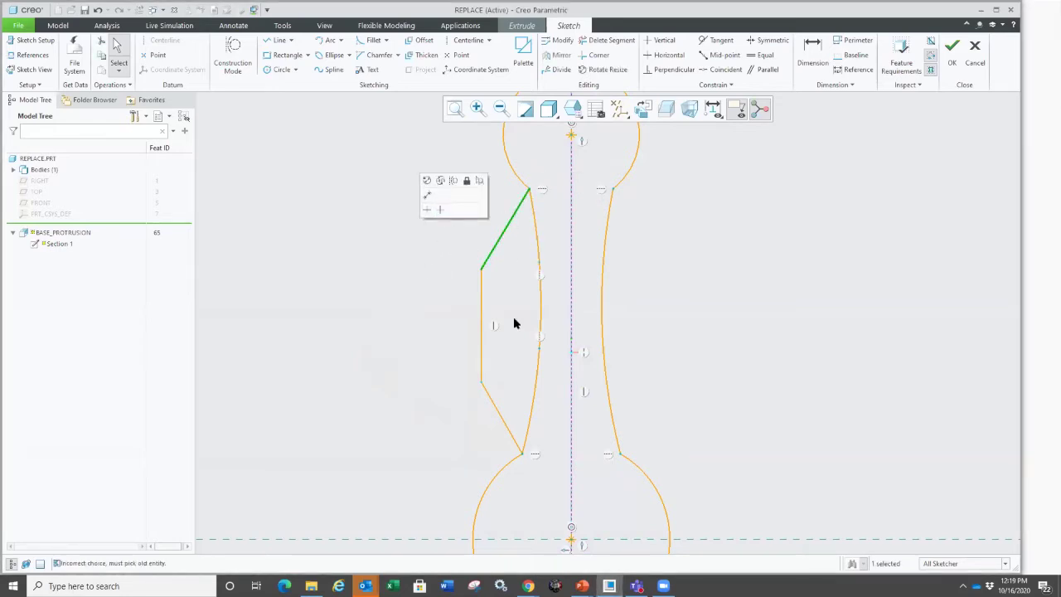
pyautogui.click(518, 243)
pyautogui.click(538, 241)
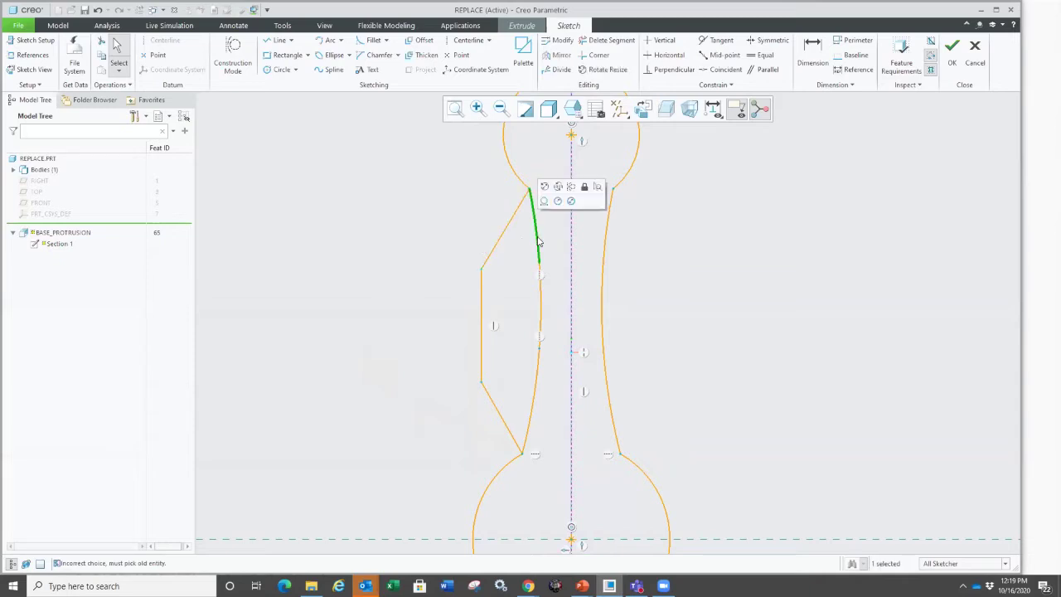
pyautogui.click(505, 230)
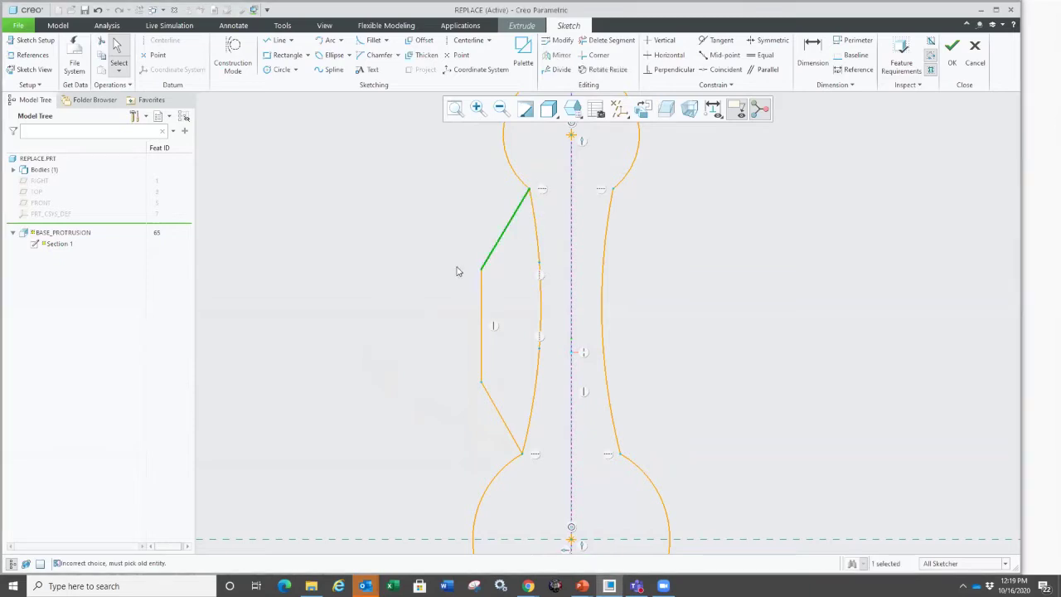
pyautogui.click(503, 272)
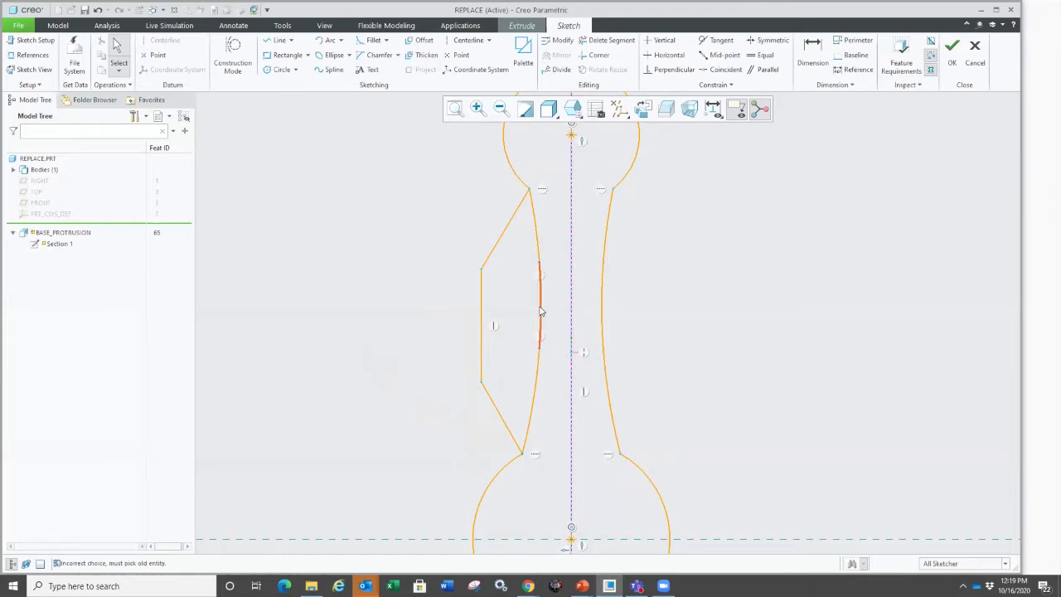
# Try to replace the middle segment of the divided left arc with the vertical line.
pyautogui.click(538, 314)
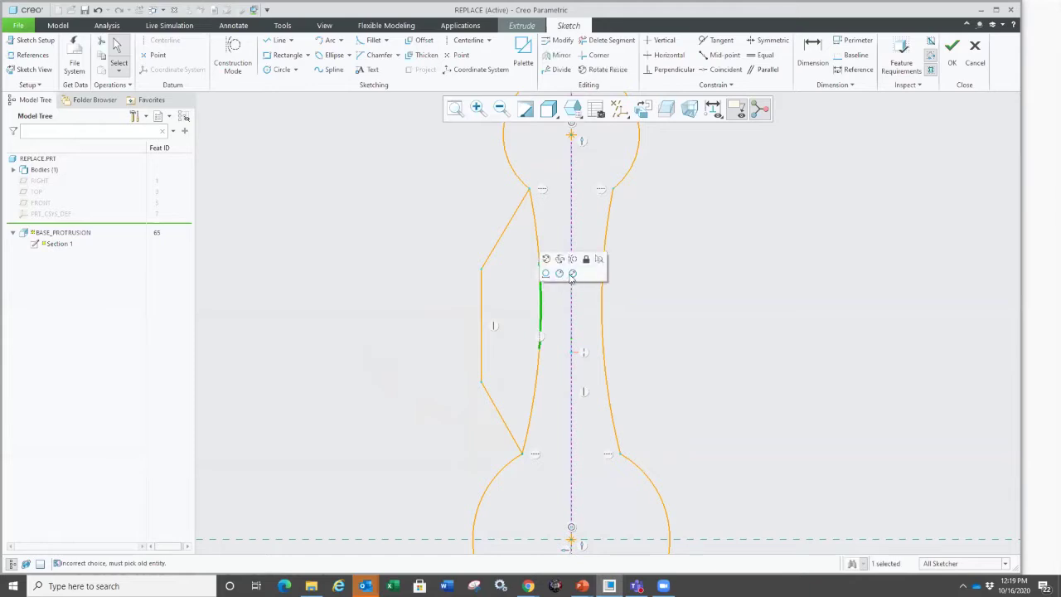
pyautogui.click(552, 266)
pyautogui.click(482, 315)
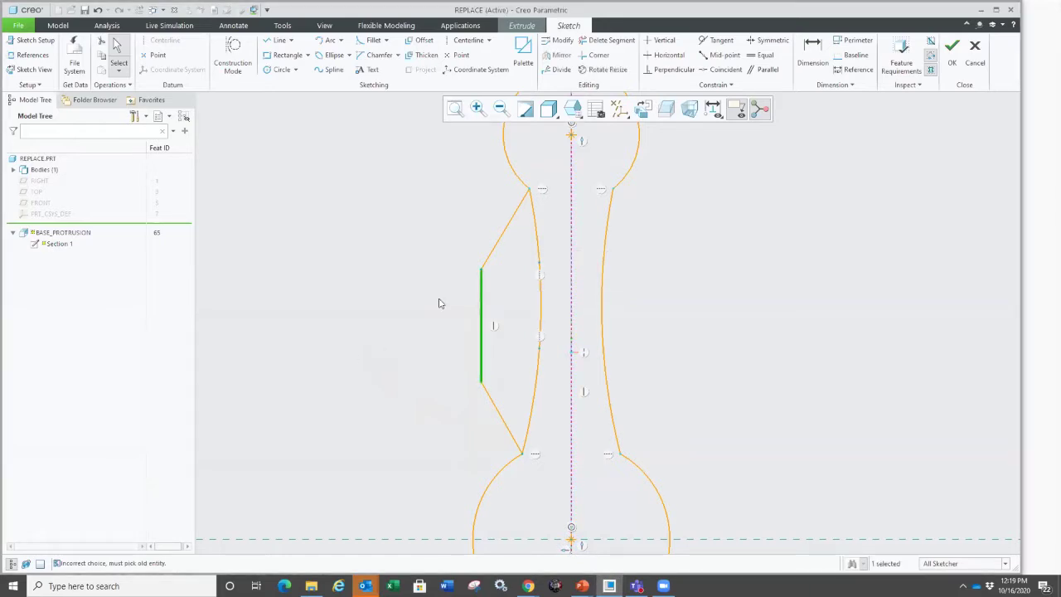
pyautogui.click(509, 309)
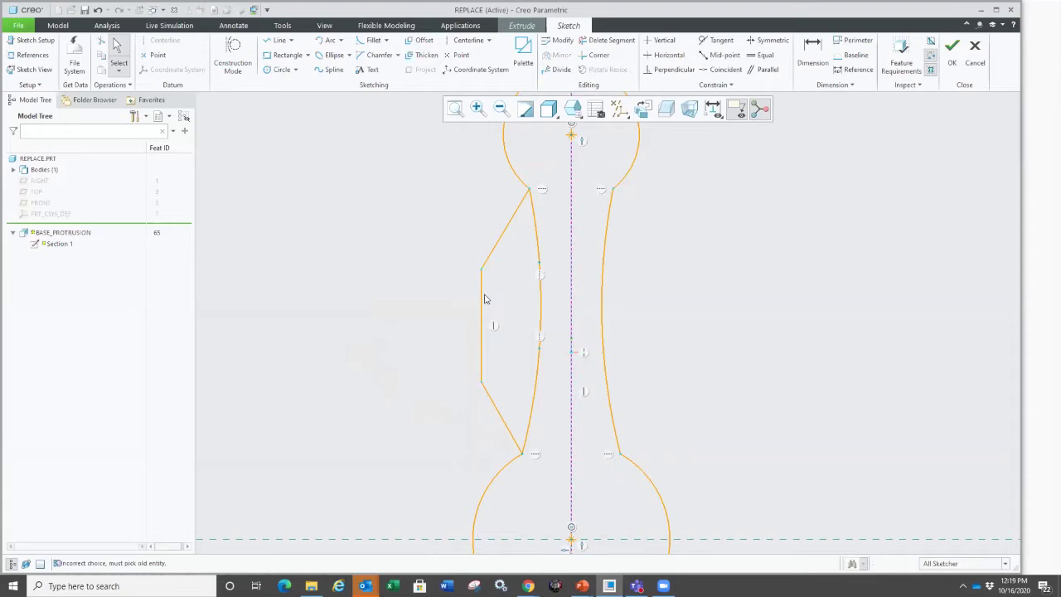
# Delete the three lines outside the shank's left arc and complete the base protrusion's redefinition.
pyautogui.click(503, 228)
pyautogui.press('Delete')
pyautogui.click(482, 365)
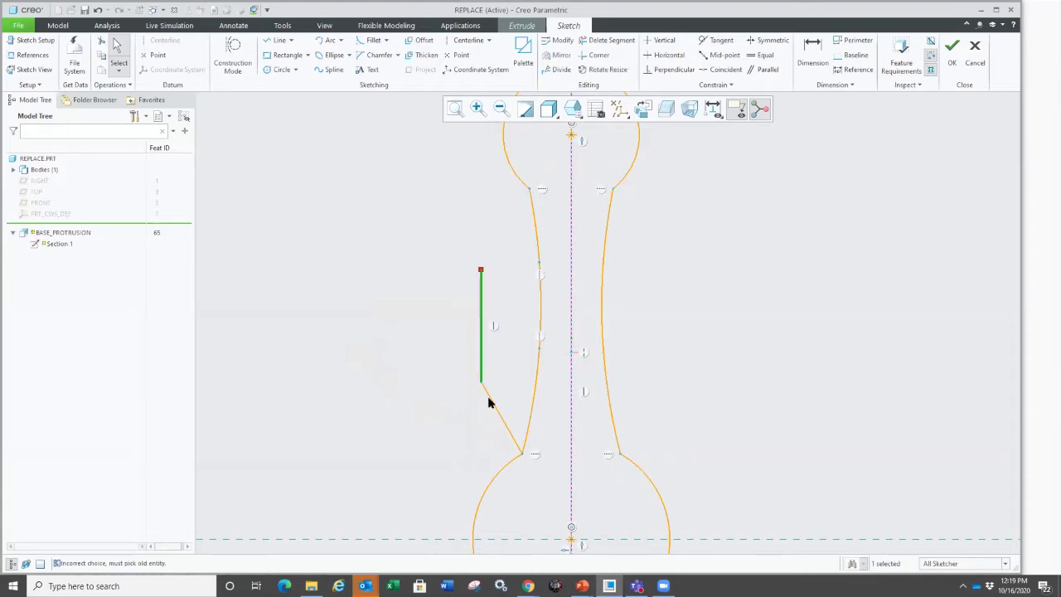
pyautogui.press('Delete')
pyautogui.click(490, 401)
pyautogui.press('Delete')
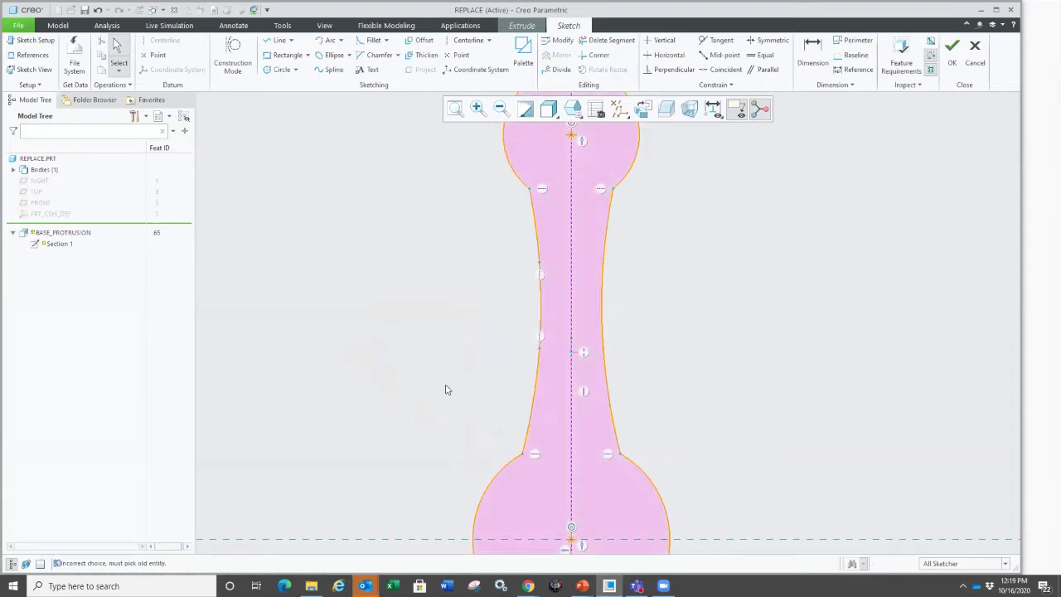
pyautogui.click(951, 51)
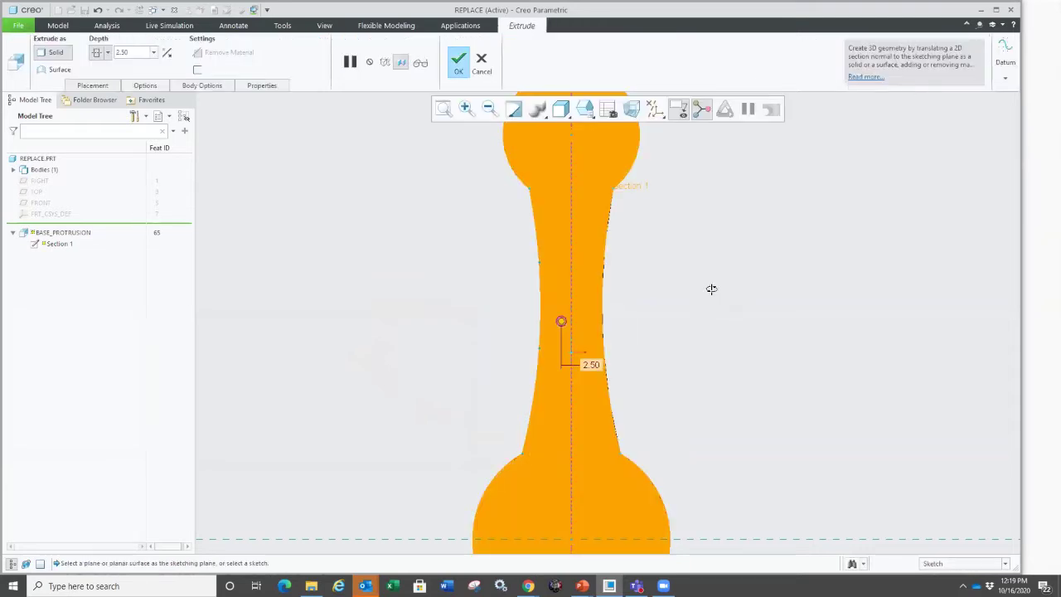
pyautogui.click(464, 63)
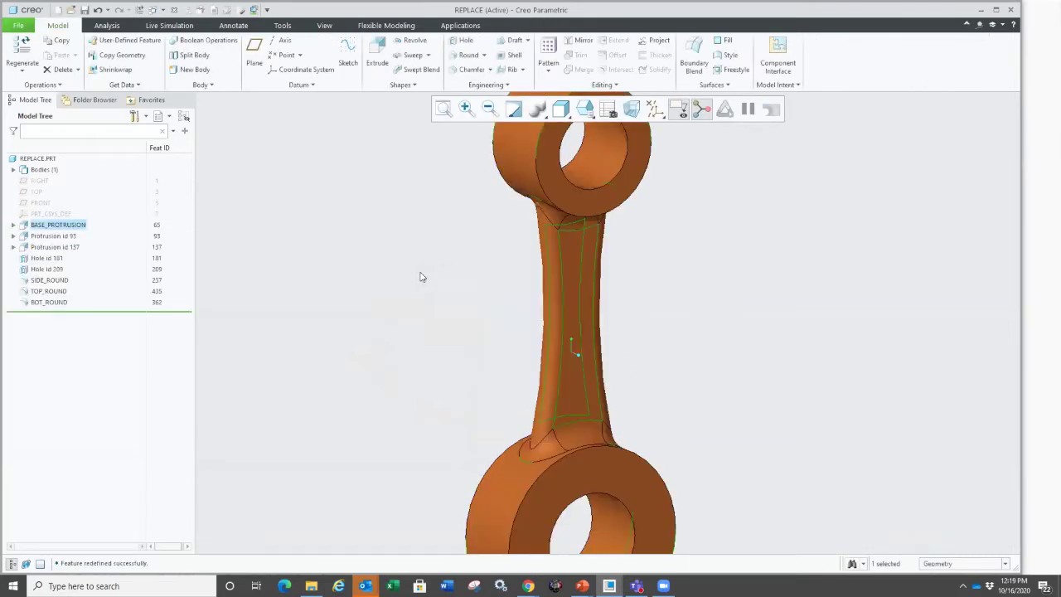
# Redefine the base protrusion, open its section sketch for editing and orient it to the 2D sketch view.
pyautogui.click(577, 344)
pyautogui.click(598, 273)
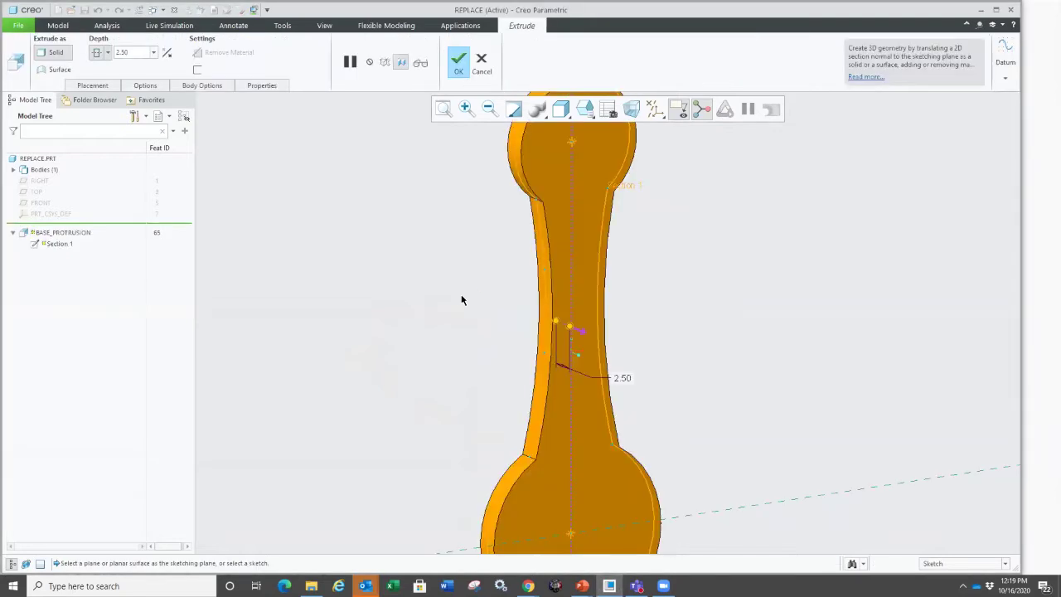
pyautogui.rightClick(449, 292)
pyautogui.click(454, 262)
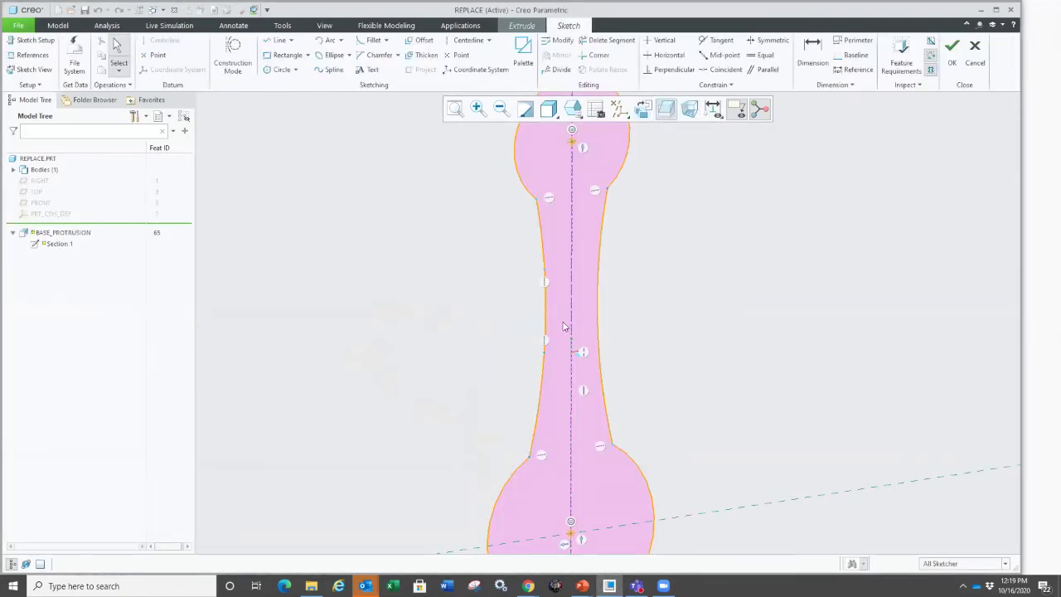
pyautogui.click(643, 108)
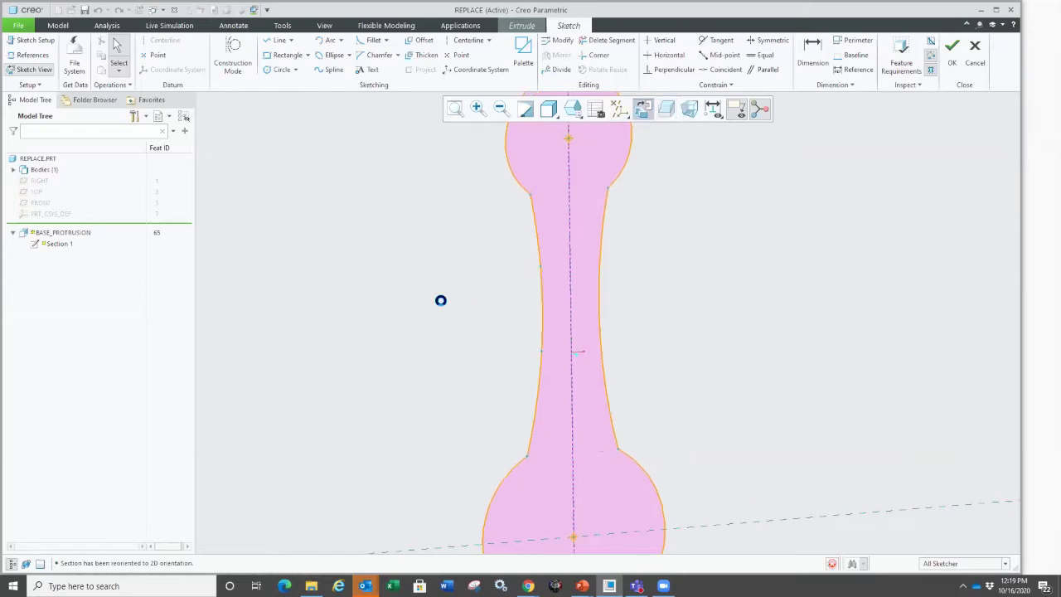
# Sketch a three-line chain outside the divided left arc, from its upper to its lower endpoint, with a vertical middle line.
pyautogui.rightClick(474, 277)
pyautogui.click(502, 294)
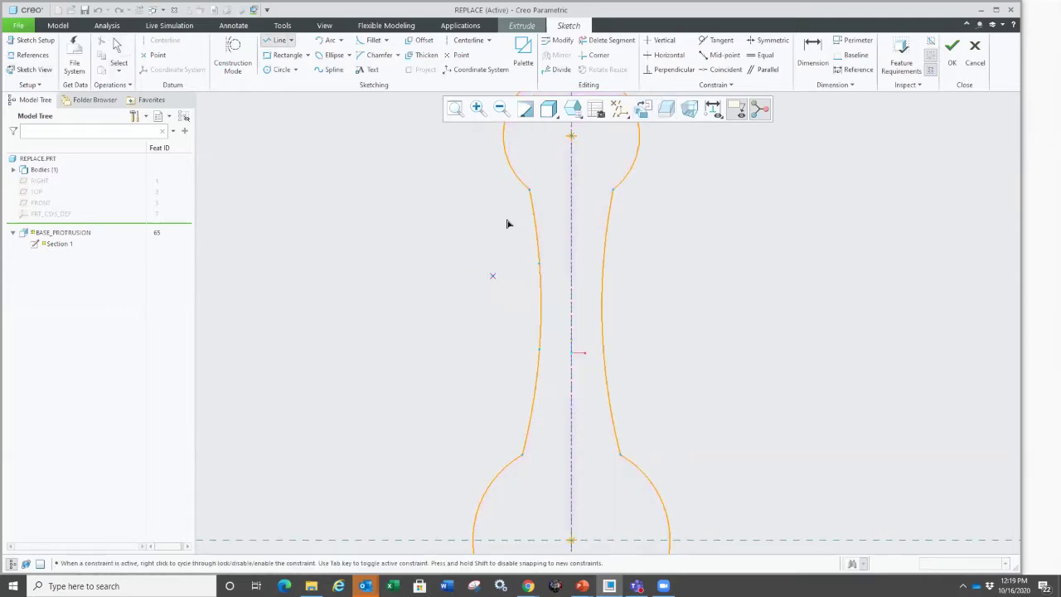
pyautogui.click(529, 191)
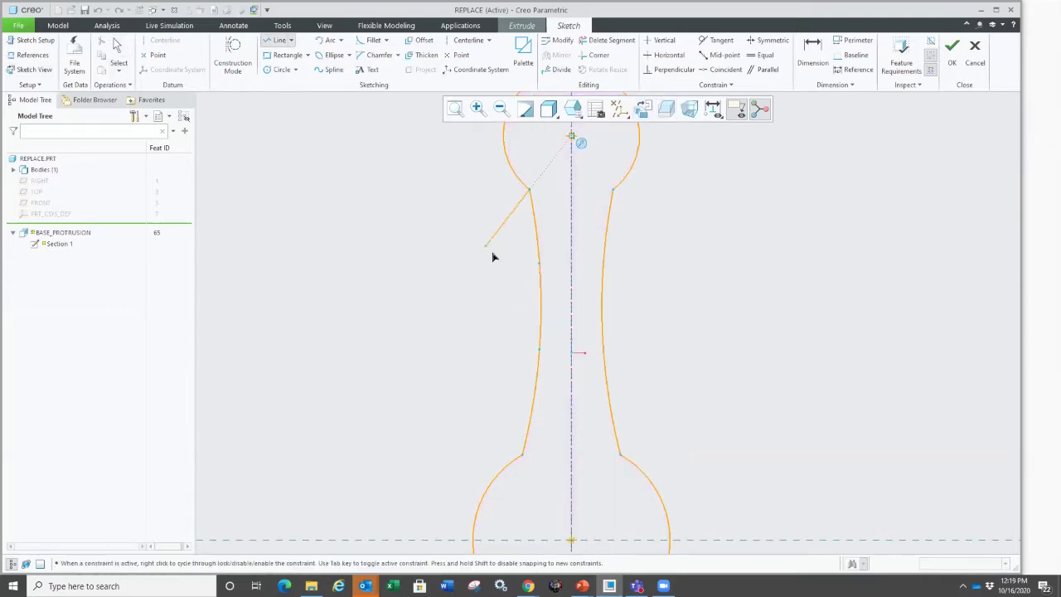
pyautogui.click(471, 292)
pyautogui.click(471, 368)
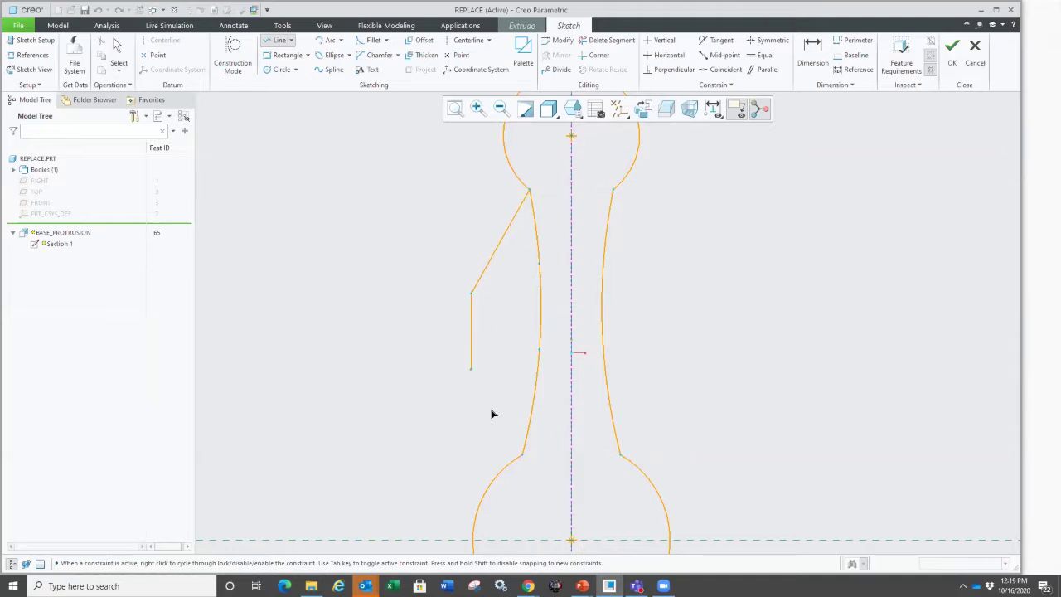
pyautogui.click(522, 453)
pyautogui.middleClick(418, 417)
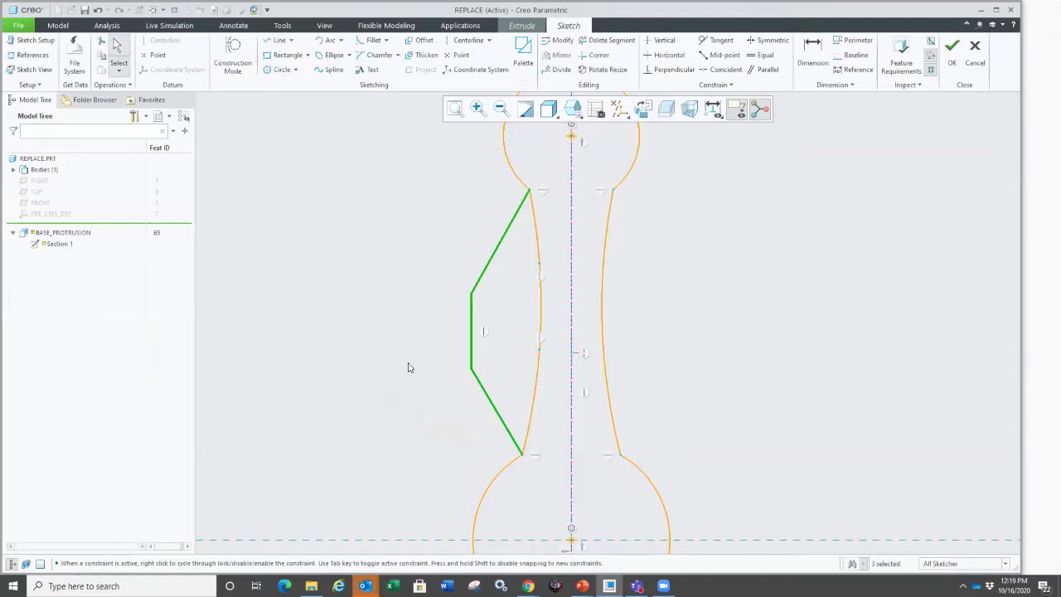
# Replace the upper segment of the divided left arc with the upper angled line.
pyautogui.click(539, 241)
pyautogui.rightClick(539, 240)
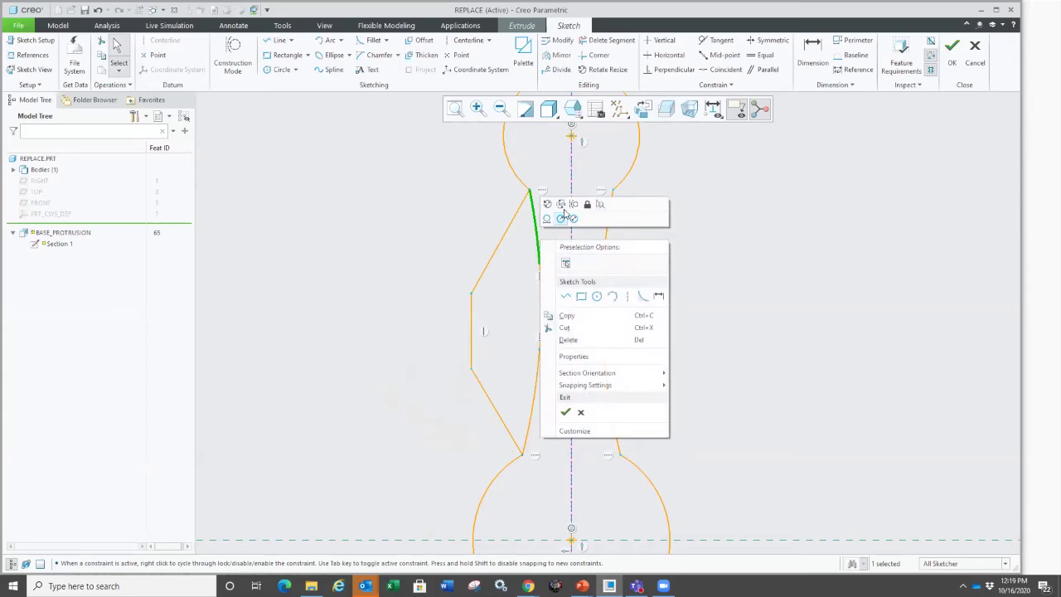
pyautogui.click(562, 216)
pyautogui.click(496, 237)
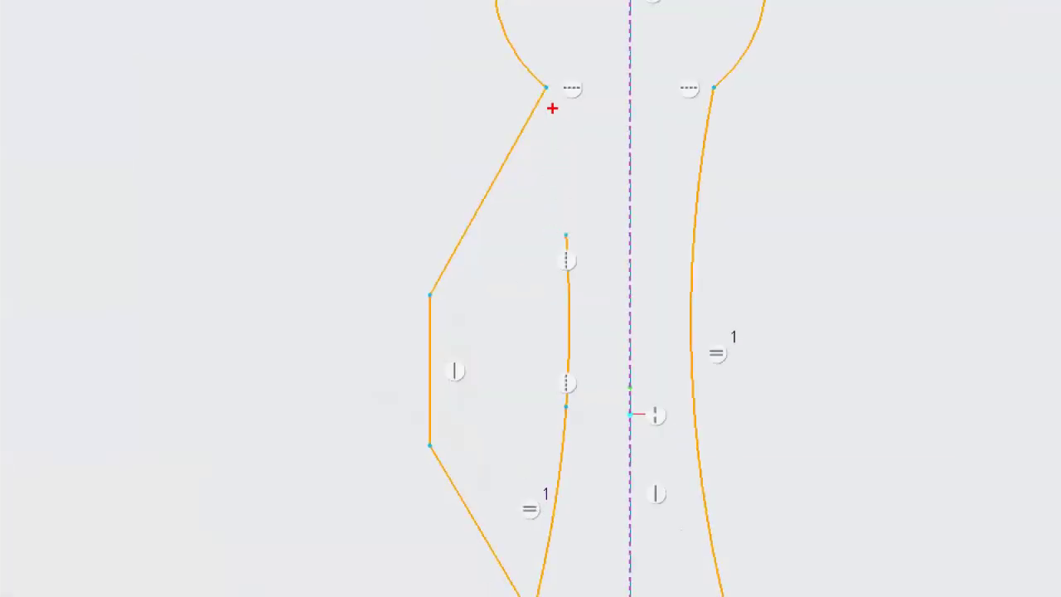
pyautogui.moveTo(552, 101)
pyautogui.mouseDown()
pyautogui.moveTo(571, 226)
pyautogui.moveTo(535, 361)
pyautogui.mouseUp()
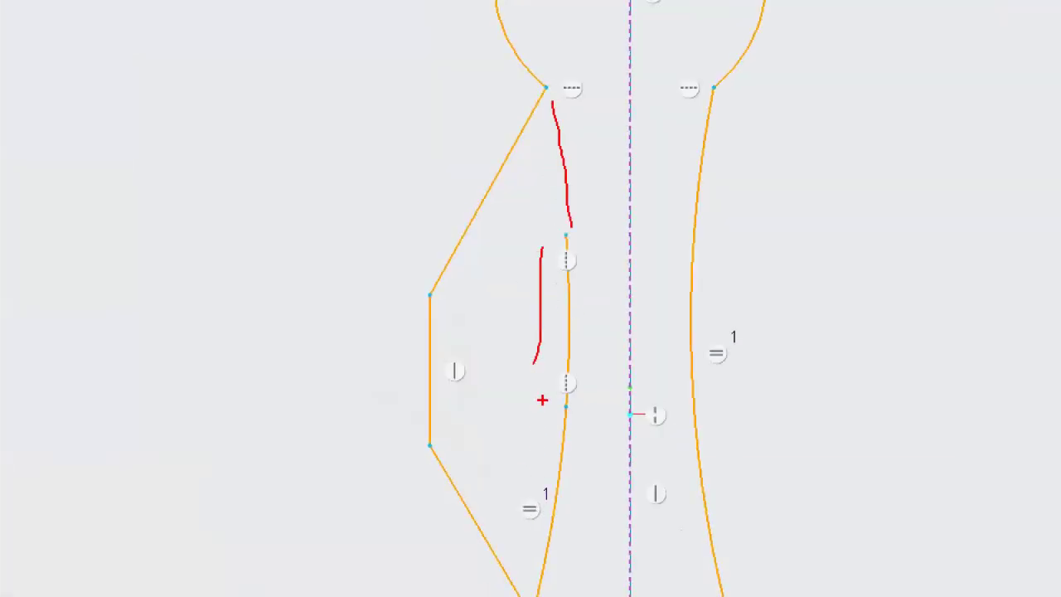
pyautogui.moveTo(542, 399); pyautogui.dragTo(531, 555)
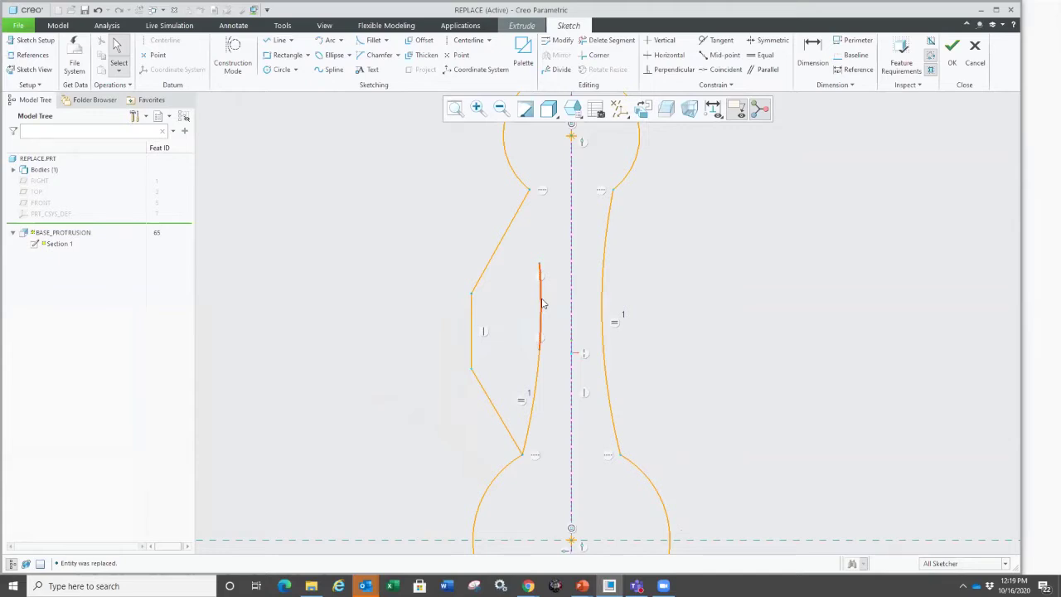
# Replace the middle segment of the divided left arc with the vertical line, allowing its dimensions to be deleted.
pyautogui.click(543, 304)
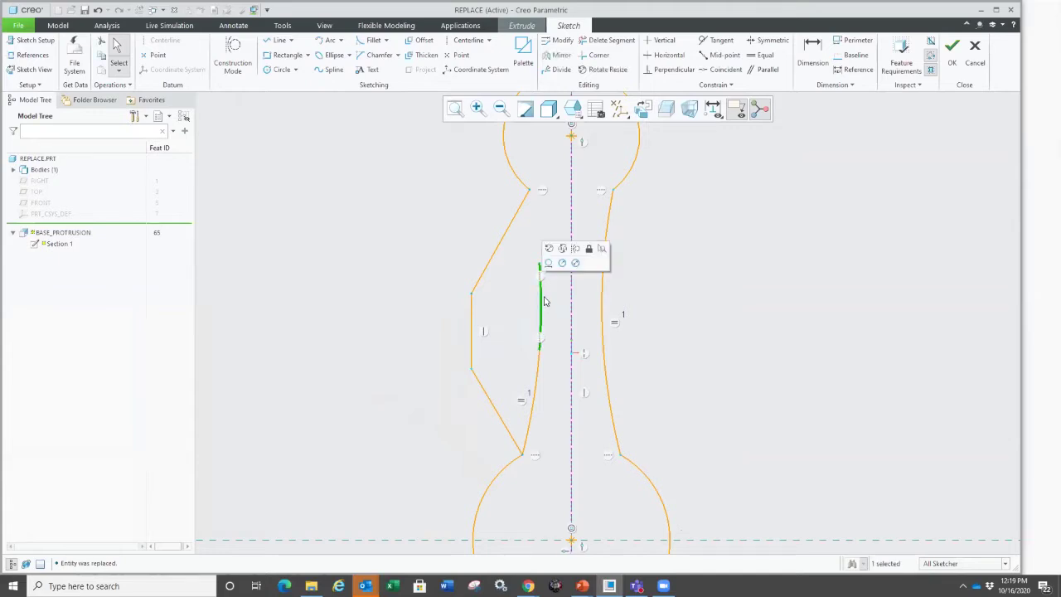
pyautogui.click(561, 262)
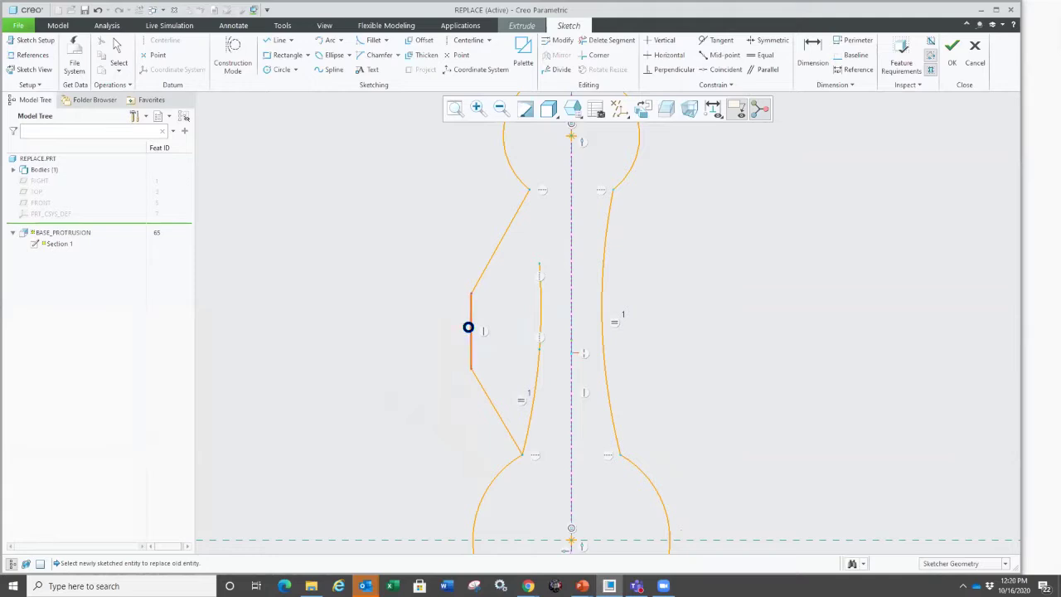
pyautogui.click(470, 327)
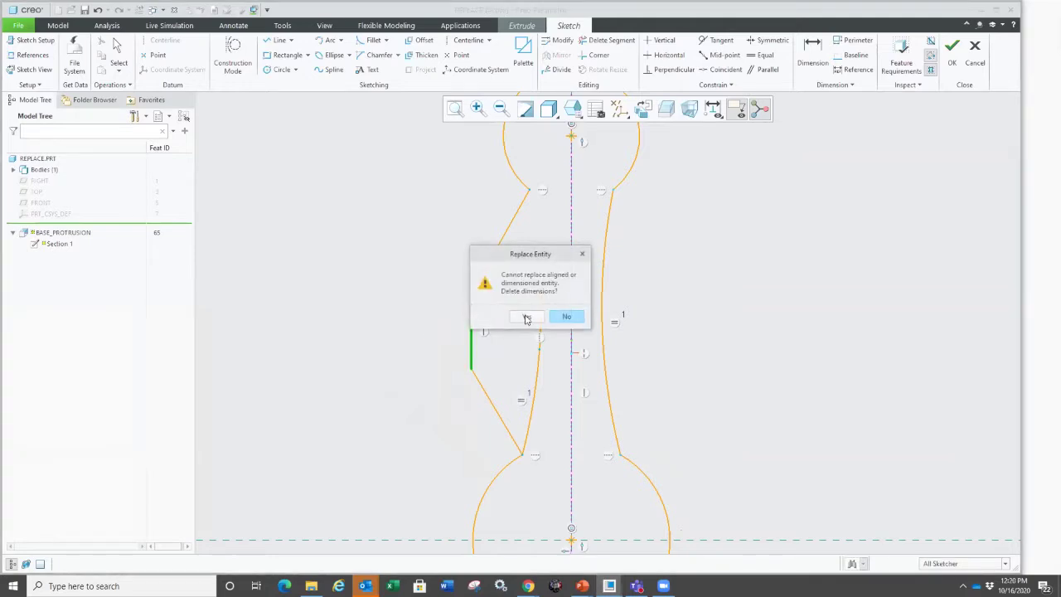
pyautogui.press('Return')
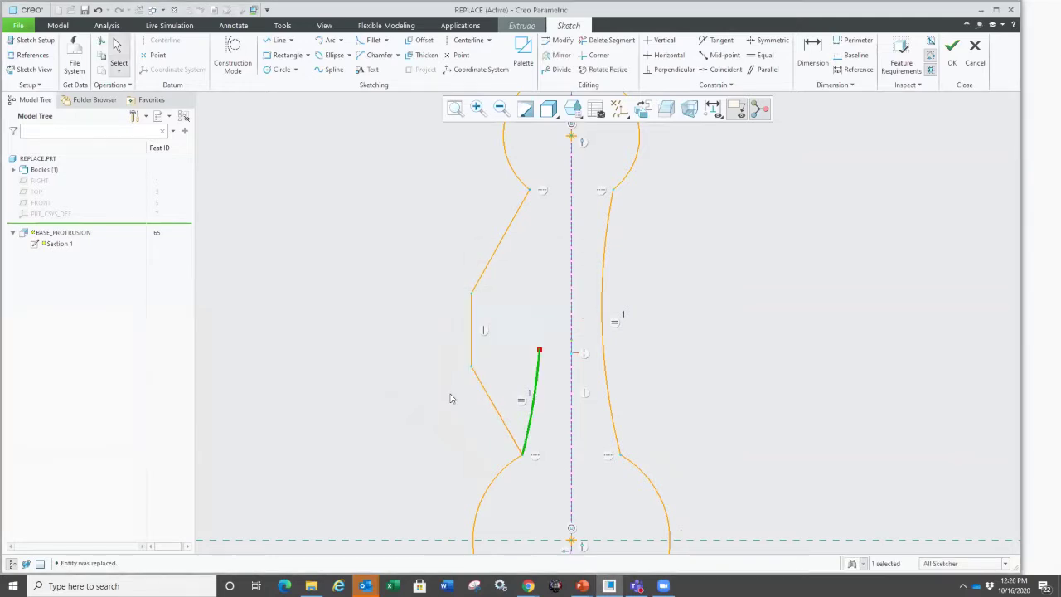
pyautogui.click(518, 334)
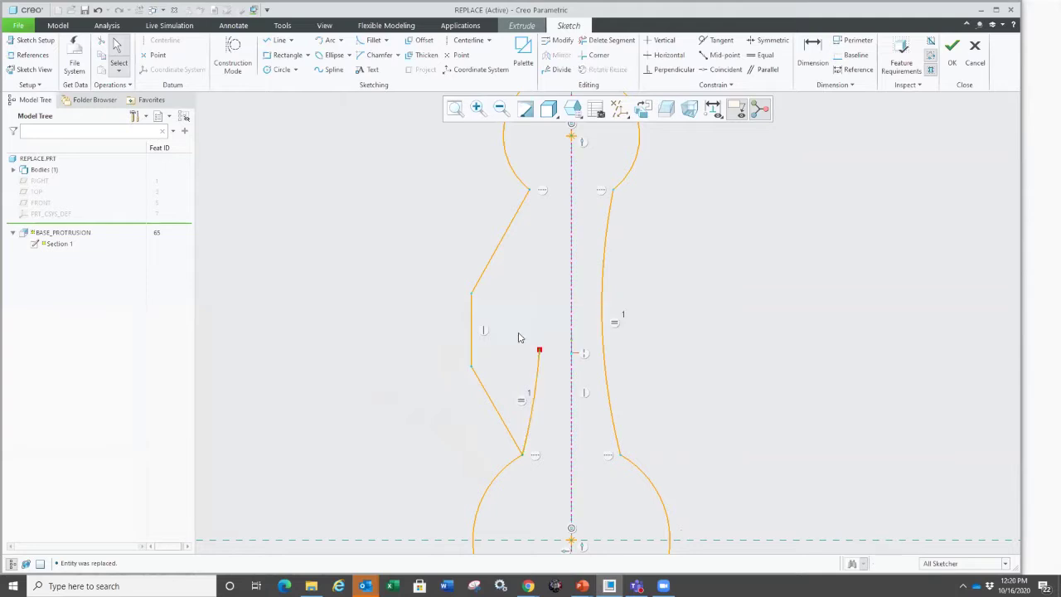
# Replace the lower segment of the divided left arc with the lower angled line, allowing its dimensions to be deleted.
pyautogui.click(539, 364)
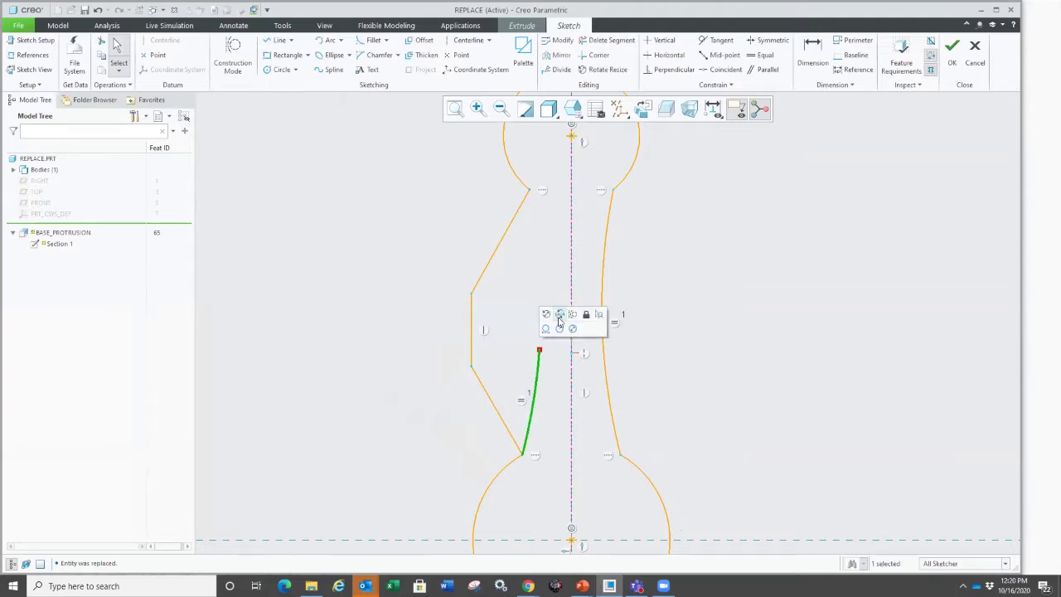
pyautogui.click(561, 320)
pyautogui.click(483, 383)
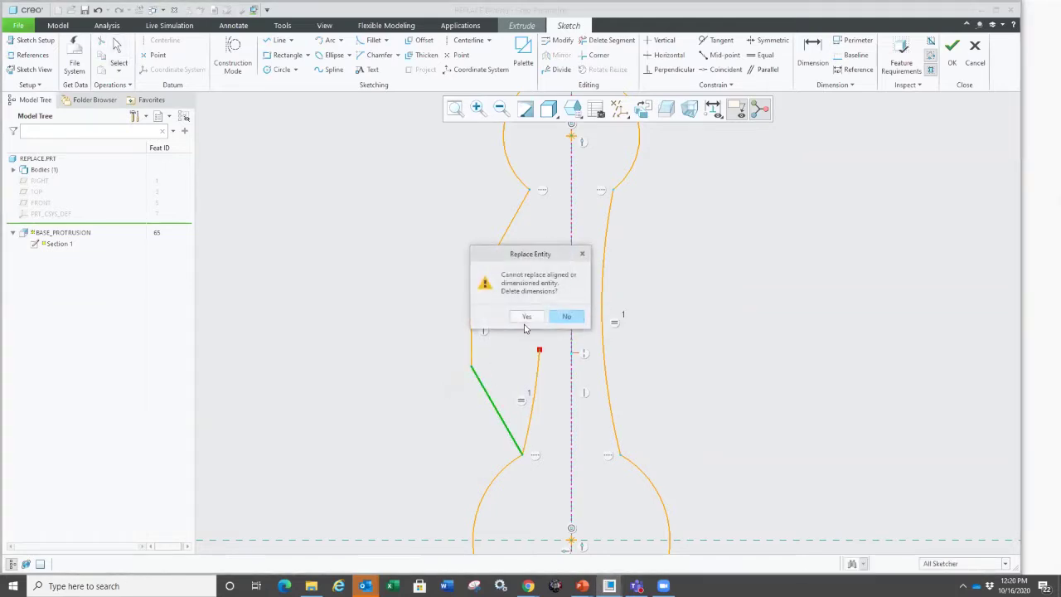
pyautogui.click(518, 316)
# Accept the edited section sketch and complete the base protrusion's redefinition.
pyautogui.scroll(2, 415, 331)
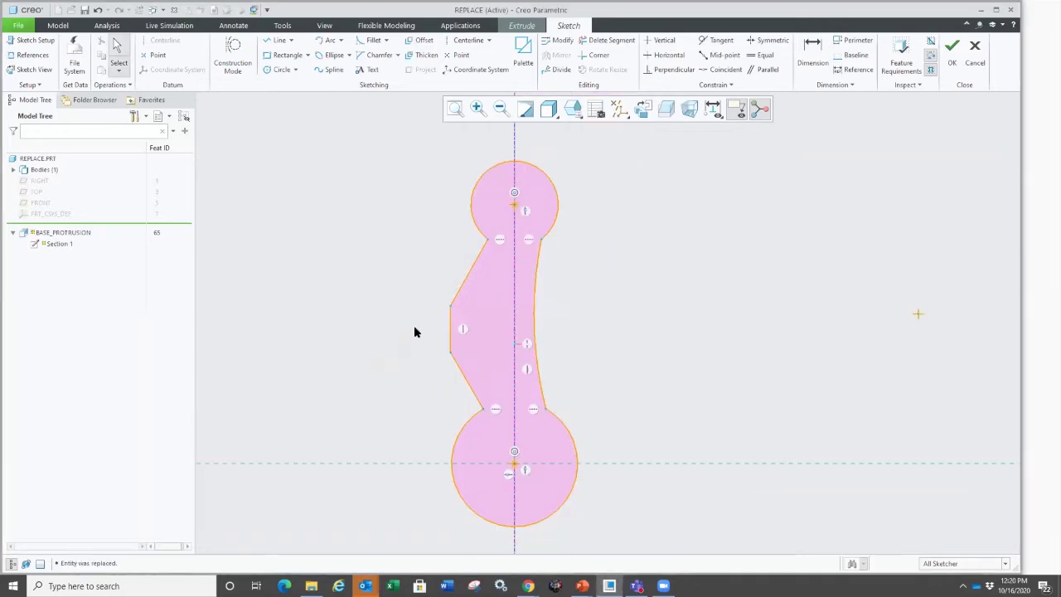
pyautogui.rightClick(667, 274)
pyautogui.click(690, 368)
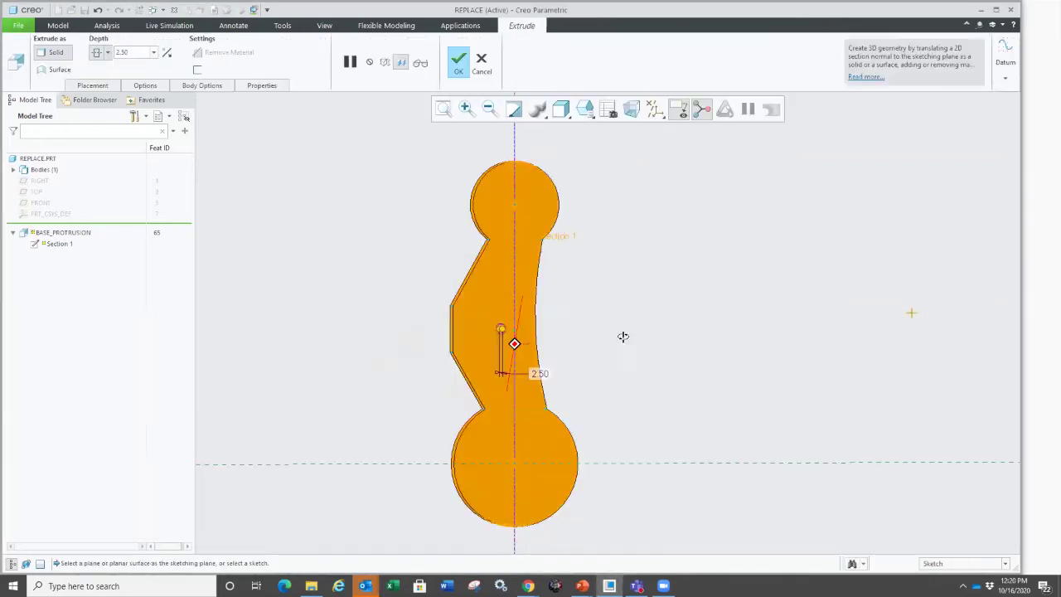
pyautogui.middleClick(328, 300)
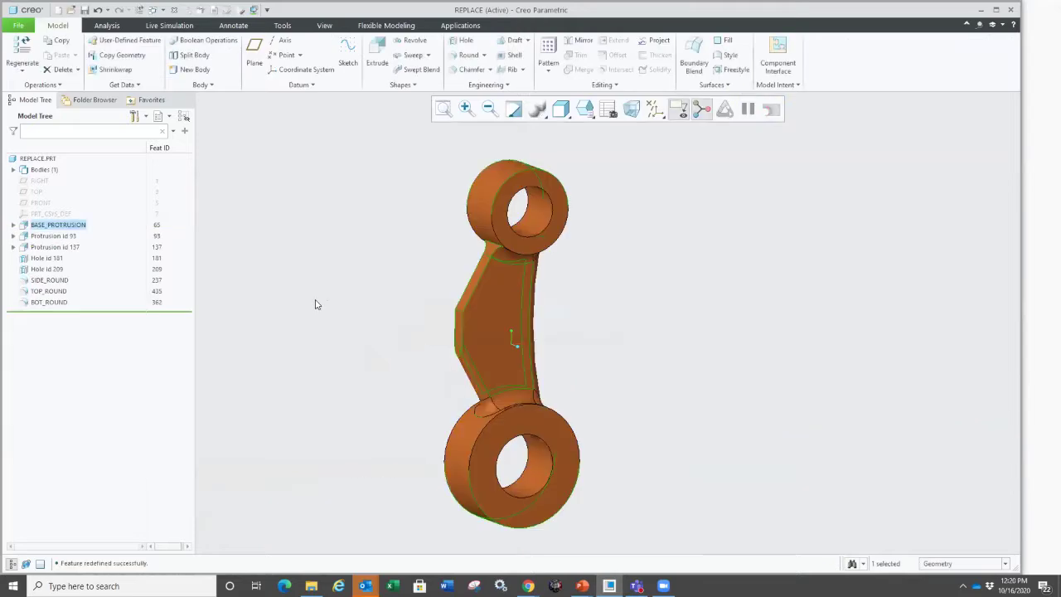
# Roll the model back to before SIDE_ROUND and add a 5.800 radius round on the shank's two left corner edges.
pyautogui.moveTo(60, 313); pyautogui.dragTo(59, 275)
pyautogui.scroll(3, 418, 355)
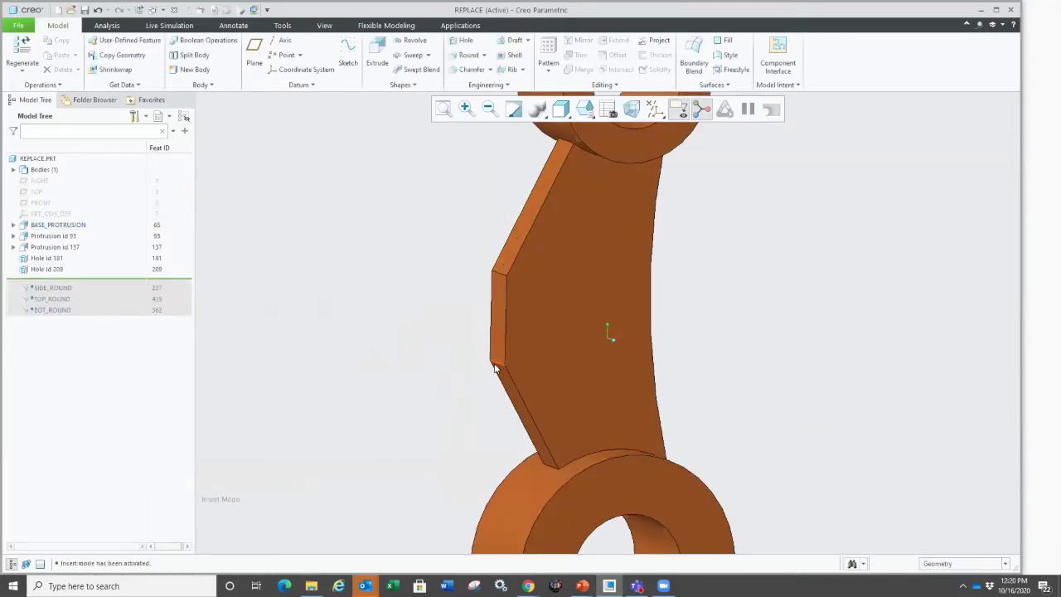
pyautogui.click(491, 358)
pyautogui.keyDown('ctrl'); pyautogui.click(497, 269); pyautogui.keyUp('ctrl')
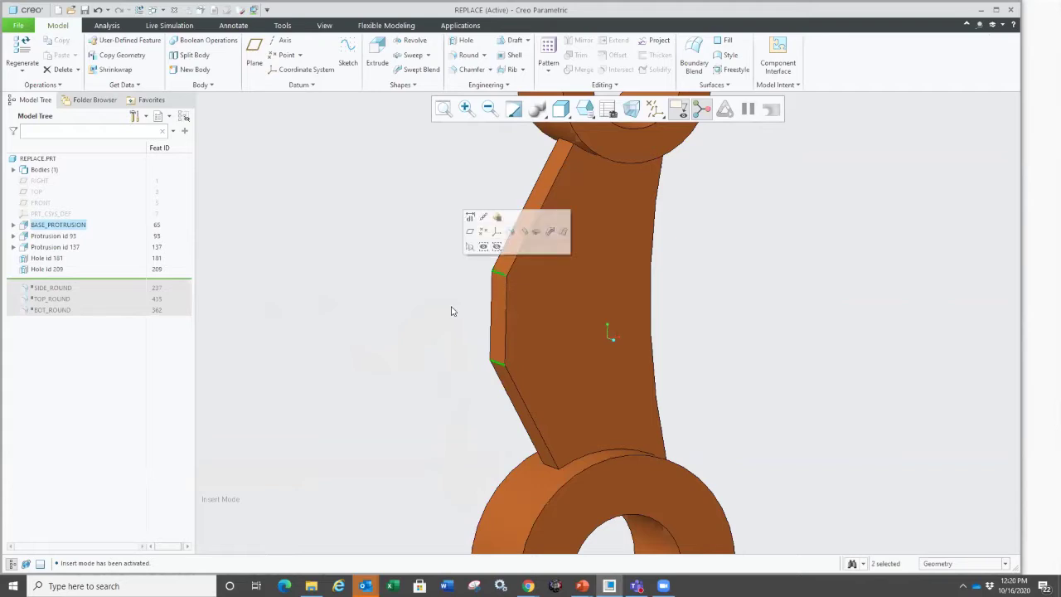
pyautogui.click(497, 245)
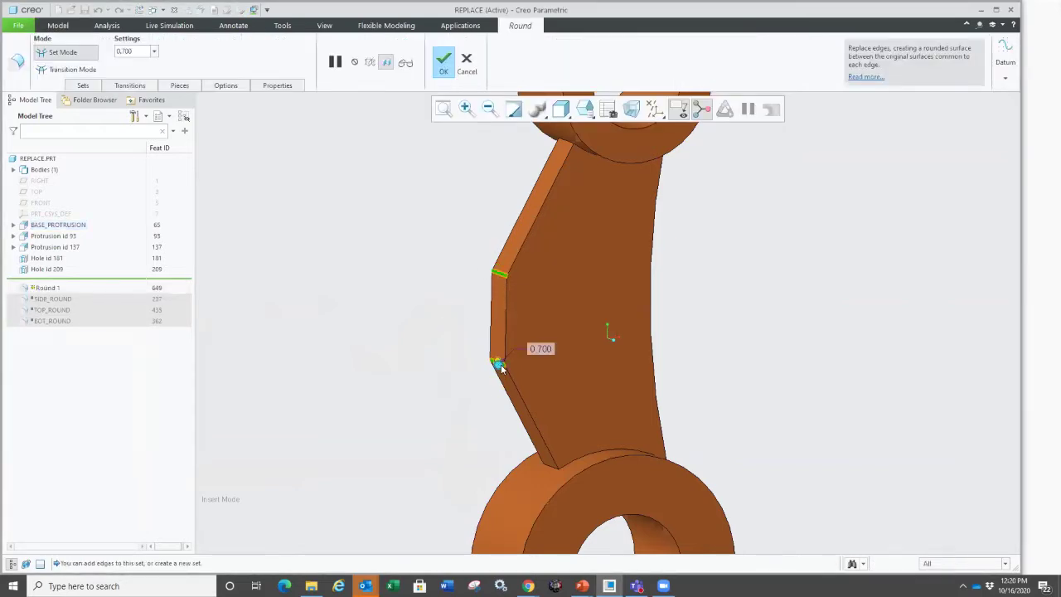
pyautogui.middleClick(417, 365)
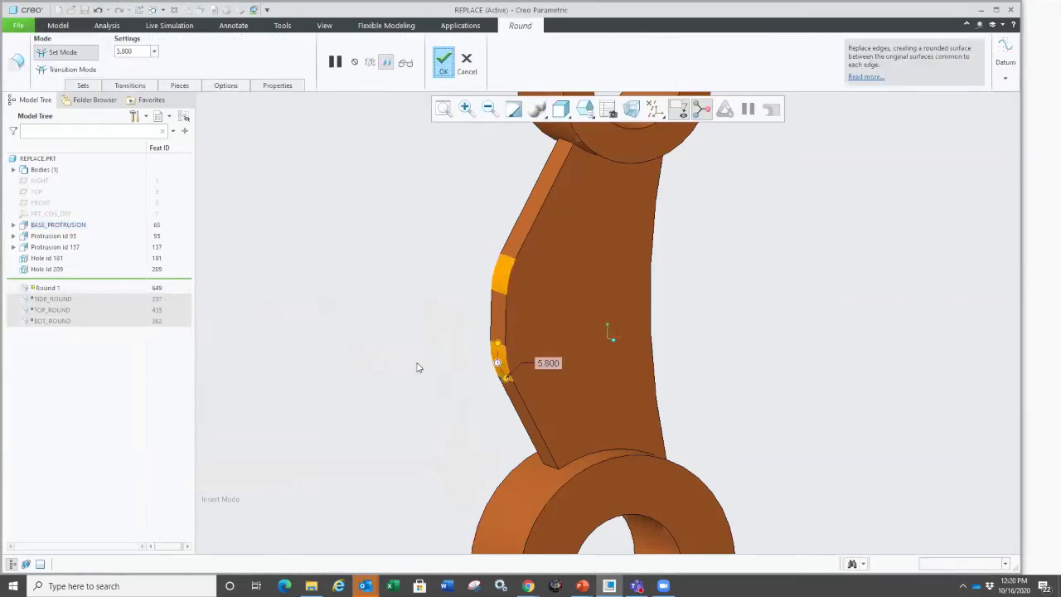
pyautogui.click(412, 372)
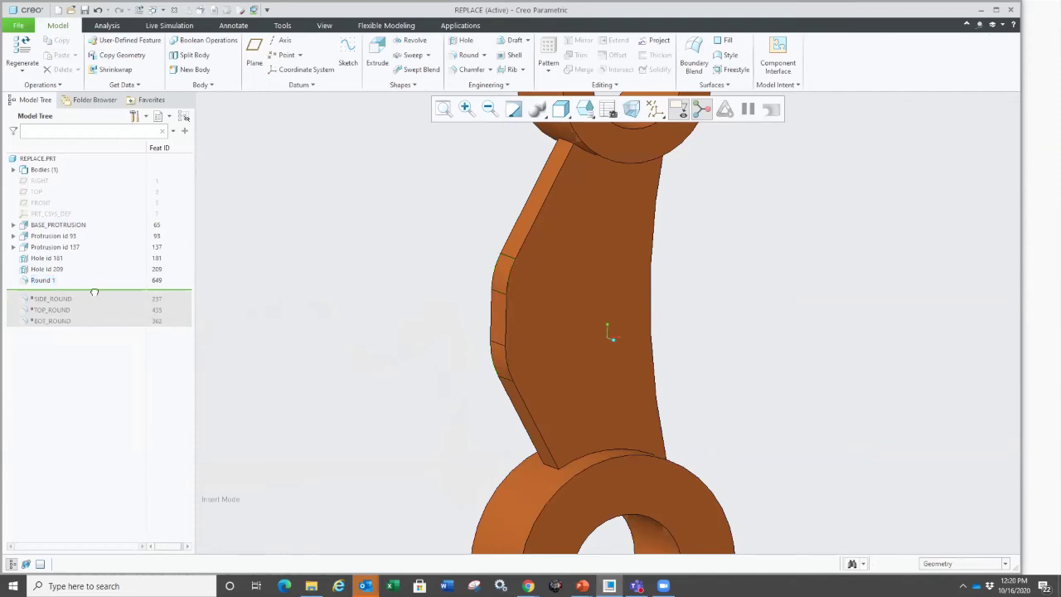
# Resume the features through BOT_ROUND, and roll the insertion point back to just before Round 1.
pyautogui.moveTo(95, 292); pyautogui.dragTo(94, 324)
pyautogui.moveTo(400, 421); pyautogui.dragTo(423, 409, button='middle')
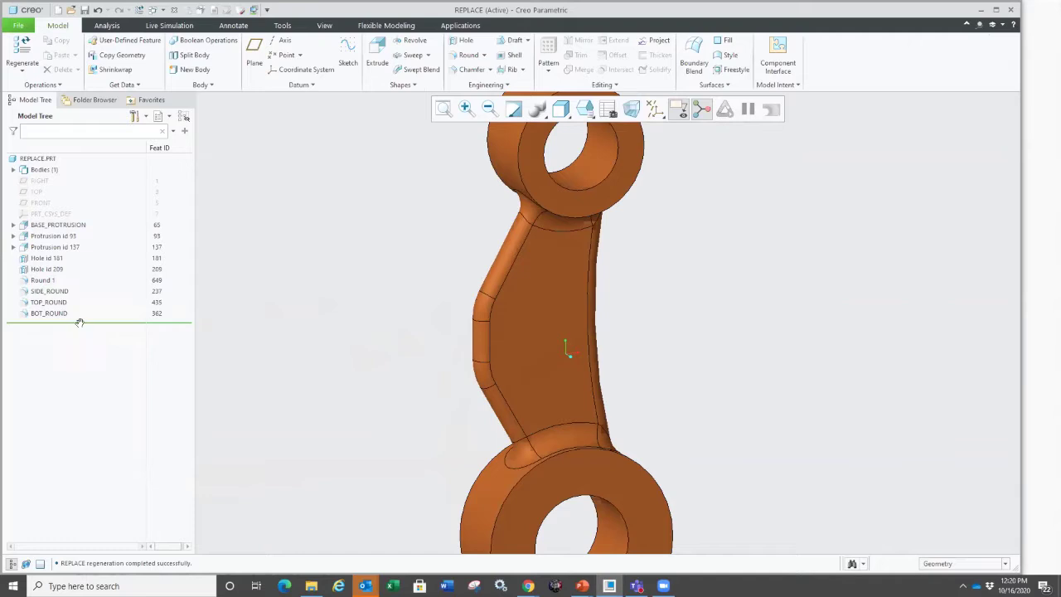
pyautogui.moveTo(78, 322); pyautogui.dragTo(76, 275)
pyautogui.moveTo(481, 454); pyautogui.dragTo(455, 414, button='middle')
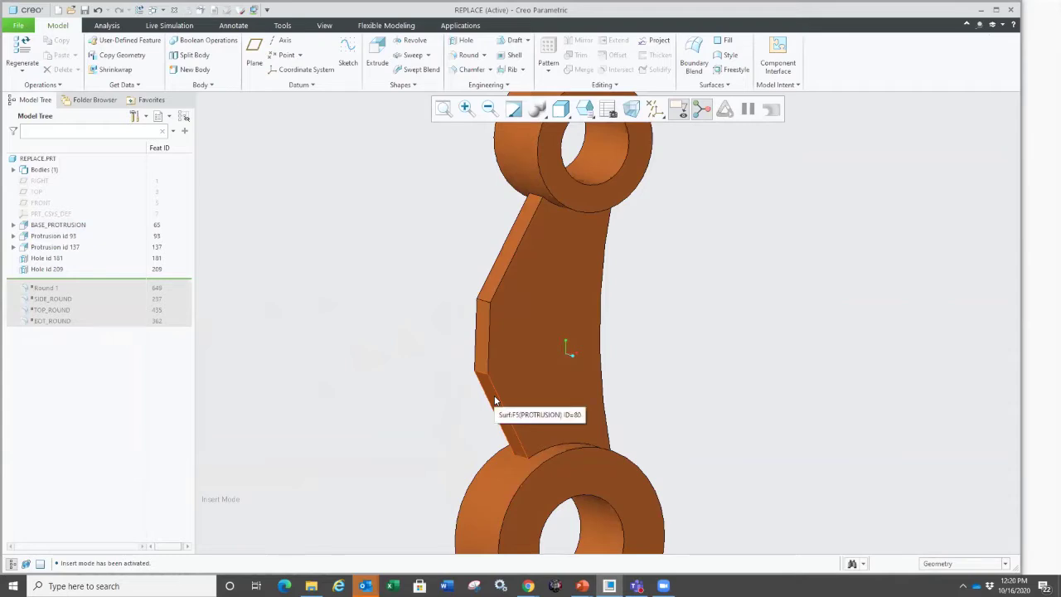
pyautogui.hotkey('ctrl', '1')
pyautogui.click(473, 276)
pyautogui.moveTo(485, 240); pyautogui.dragTo(464, 324)
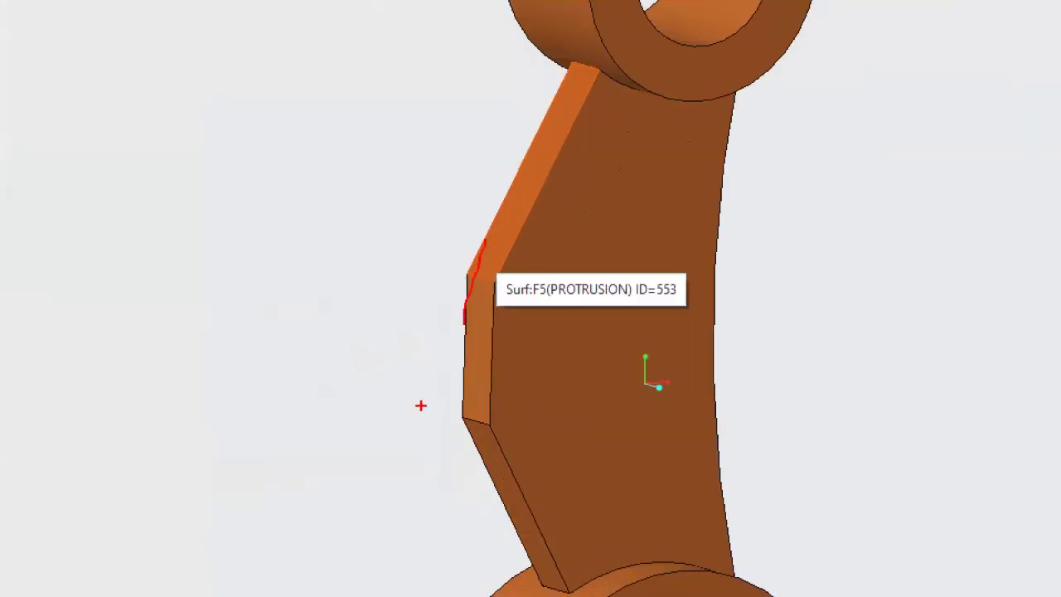
pyautogui.moveTo(489, 399); pyautogui.dragTo(511, 565)
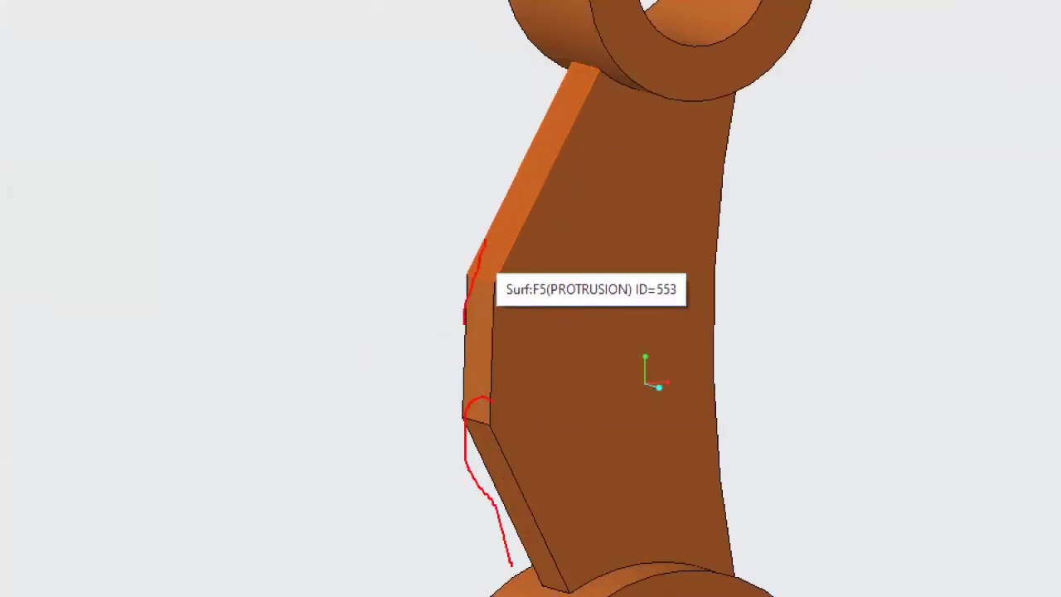
pyautogui.moveTo(577, 578); pyautogui.dragTo(481, 538)
pyautogui.press('Escape')
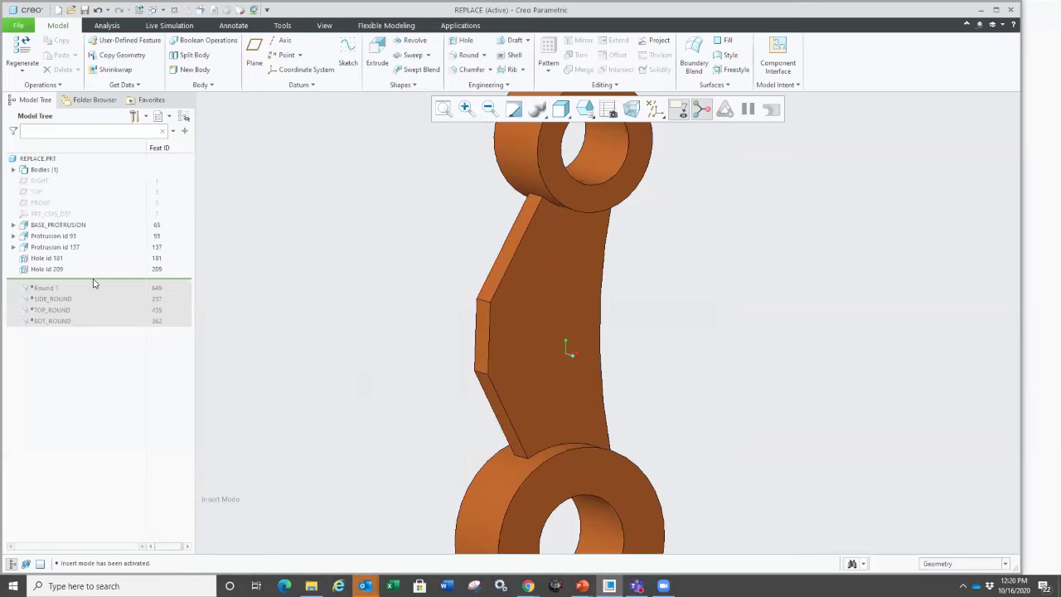
# Resume Round 1 through BOT_ROUND by moving the insertion point to the end of the model, and switch to the PowerPoint slide show.
pyautogui.moveTo(89, 279); pyautogui.dragTo(89, 331)
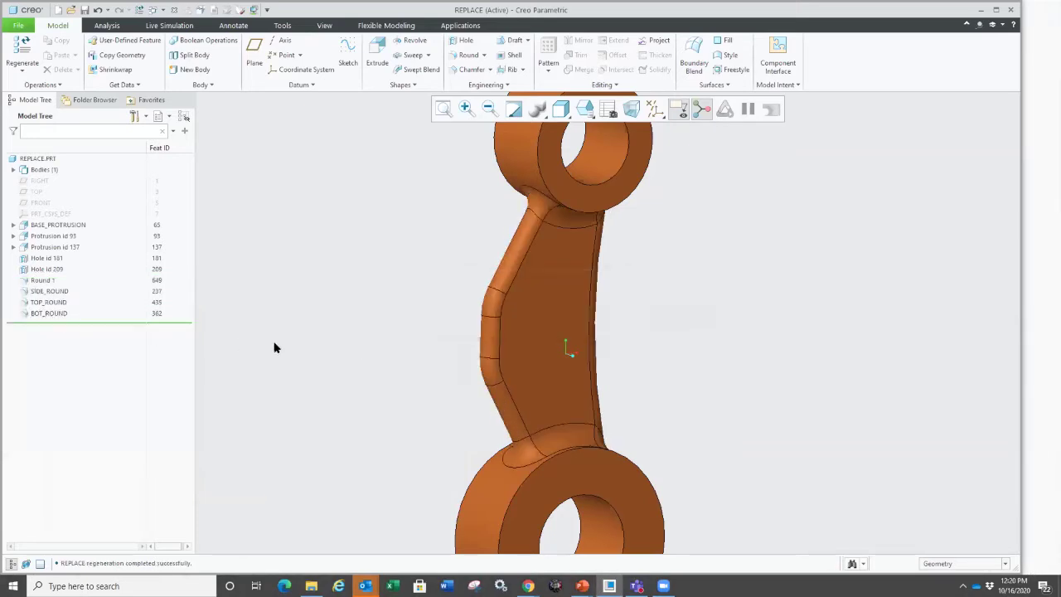
pyautogui.press('super+Tab')
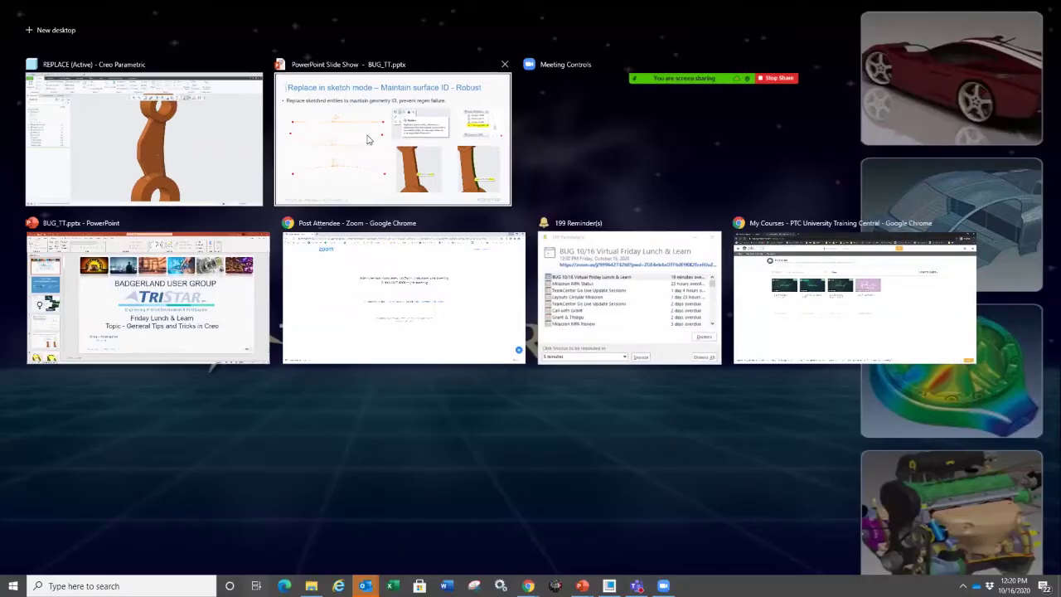
pyautogui.click(480, 182)
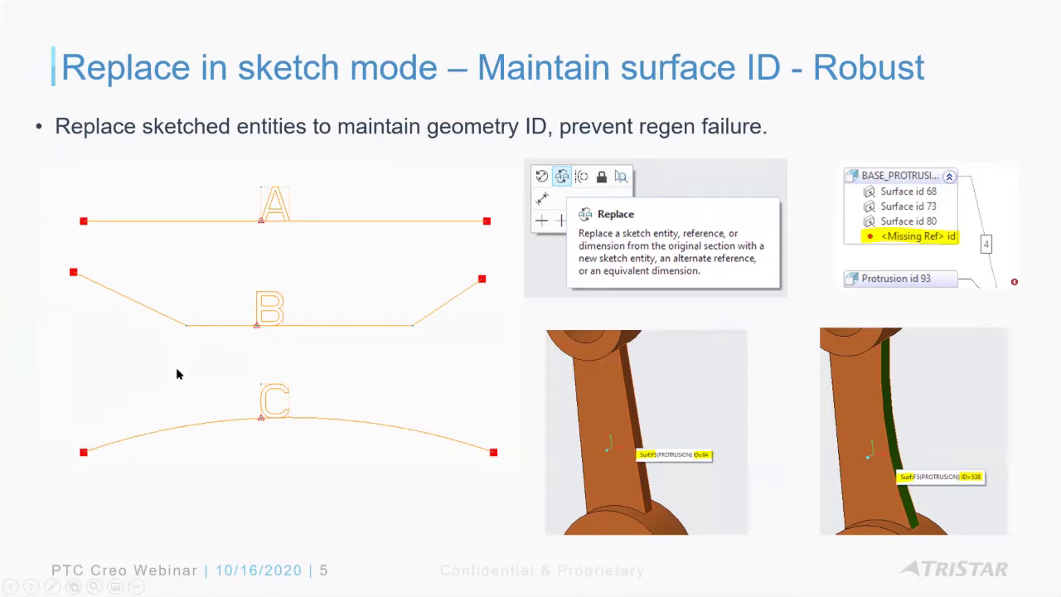
# Zoom in and mark up the "Replace in sketch mode" slide, and advance to the "Replace in Part mode" slide.
pyautogui.hotkey('ctrl', '1')
pyautogui.click(179, 321)
pyautogui.moveTo(131, 335); pyautogui.dragTo(163, 279)
pyautogui.moveTo(547, 301); pyautogui.dragTo(547, 365)
pyautogui.moveTo(673, 248); pyautogui.dragTo(748, 348)
pyautogui.press('Right')
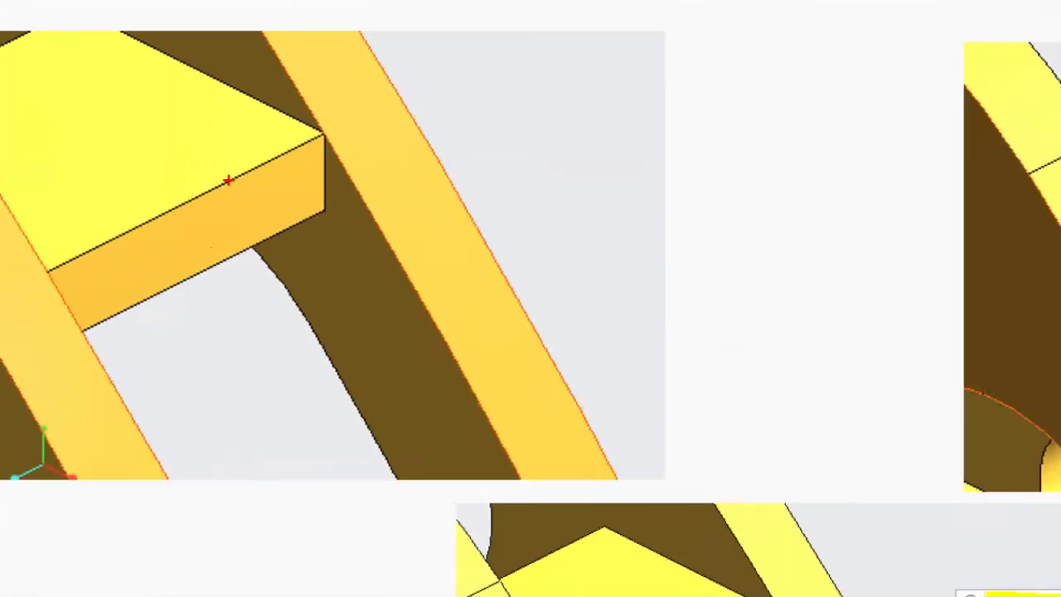
# Mark up the crossbar illustration on the "Replace in Part mode" slide, and switch back to Creo Parametric.
pyautogui.moveTo(228, 180); pyautogui.dragTo(229, 257)
pyautogui.moveTo(331, 92); pyautogui.dragTo(444, 309)
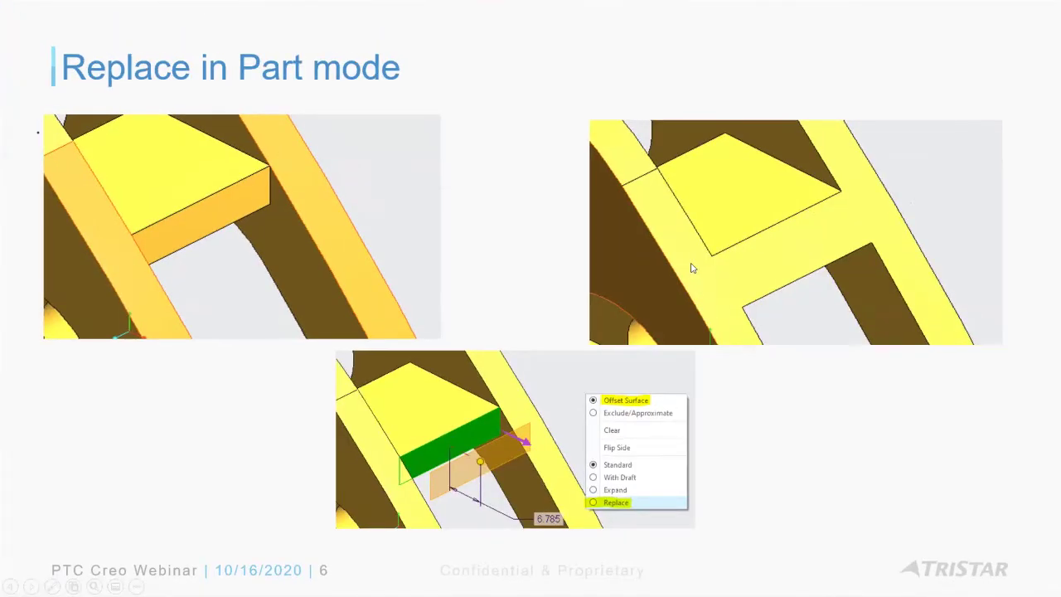
pyautogui.press('super+Tab')
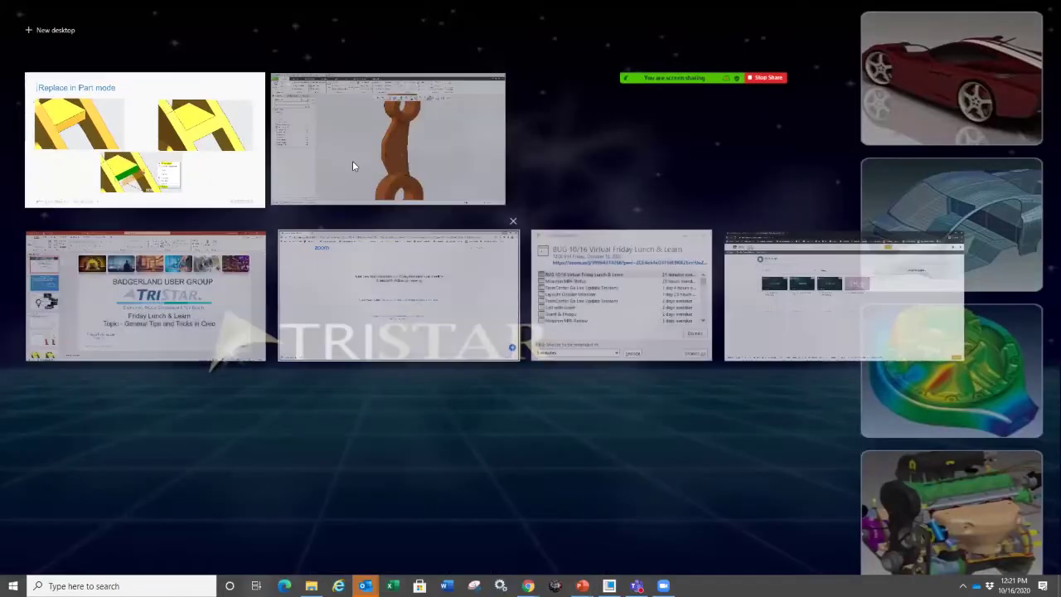
pyautogui.click(352, 160)
# Close the REPLACE part and open REPLACE2.PRT from the replace folder.
pyautogui.hotkey('ctrl', 'w')
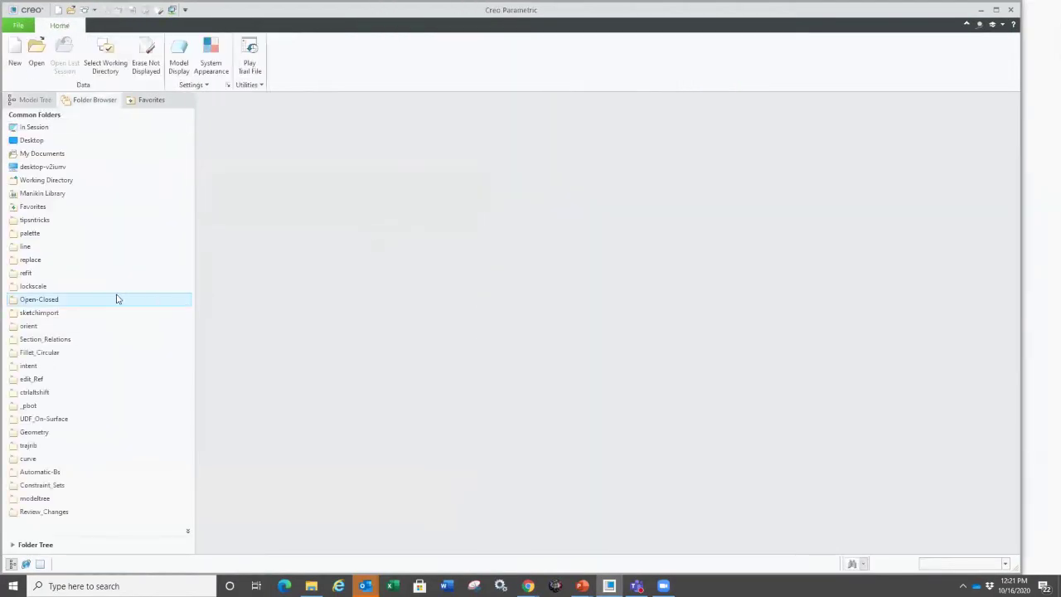
pyautogui.click(52, 261)
pyautogui.doubleClick(225, 157)
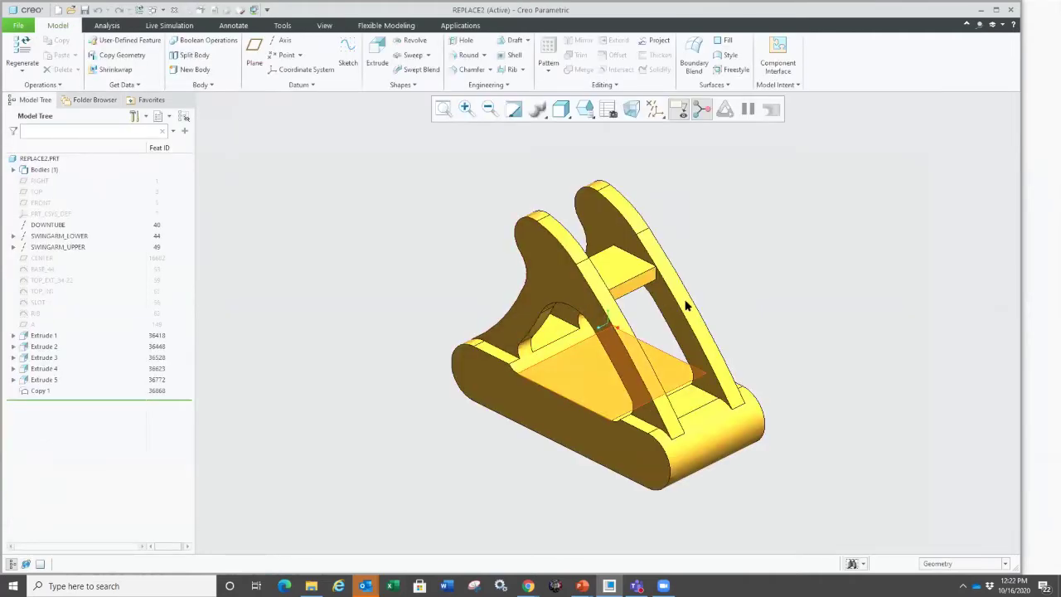
# Expand the graphics area to full screen and examine the crossbar between the two side arms, including its front face.
pyautogui.scroll(4, 671, 300)
pyautogui.keyDown('shift'); pyautogui.moveTo(630, 277); pyautogui.dragTo(584, 311, button='middle'); pyautogui.keyUp('shift')
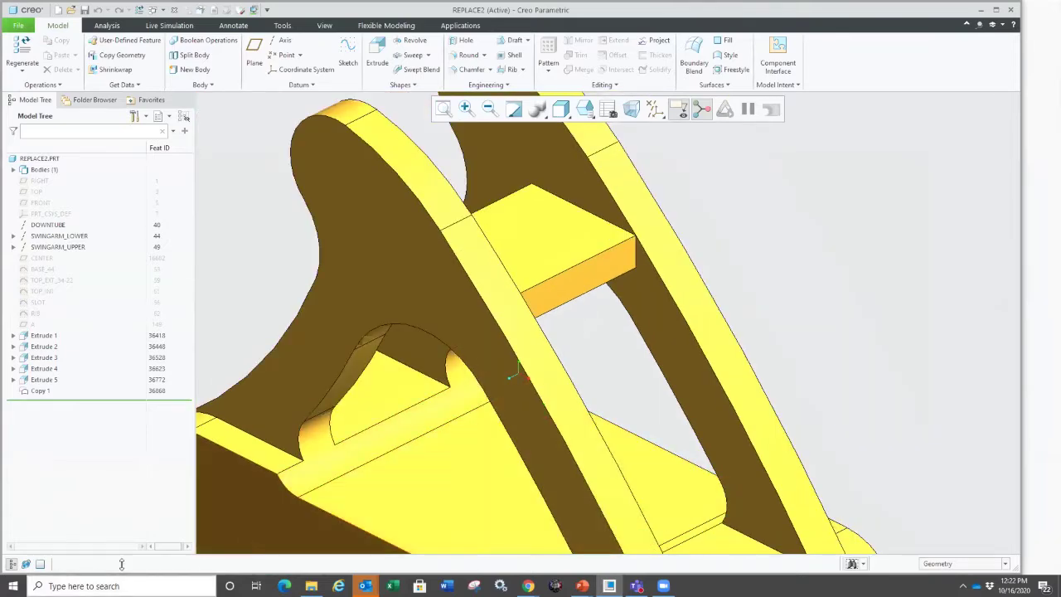
pyautogui.click(40, 564)
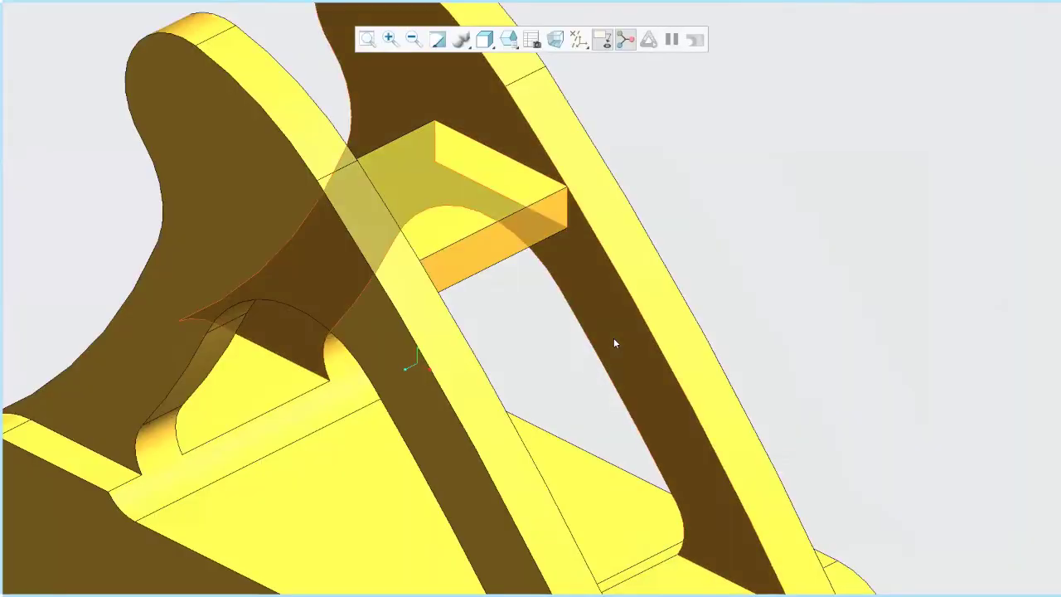
pyautogui.scroll(2, 621, 322)
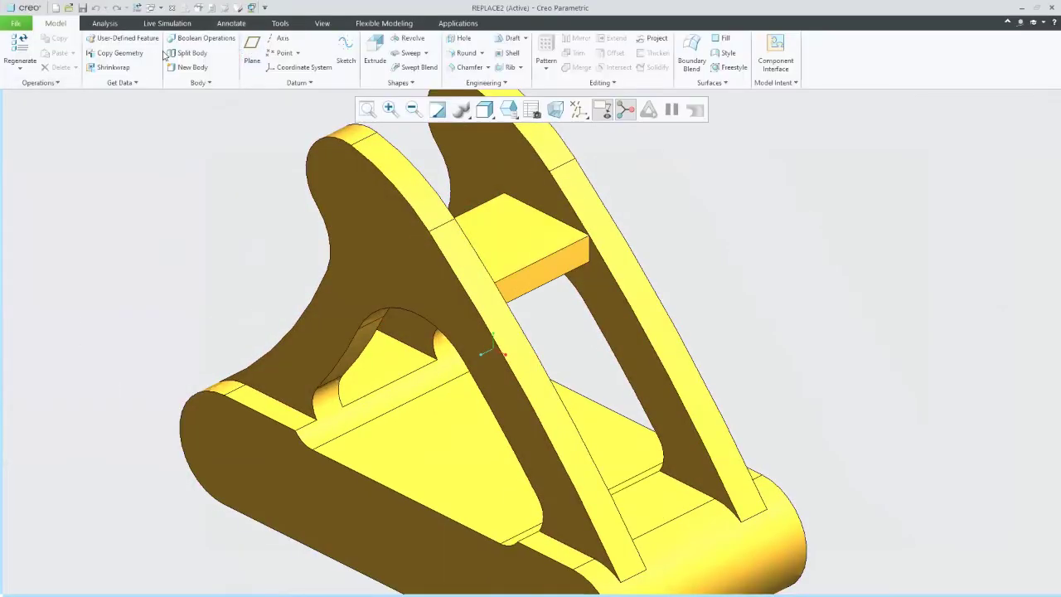
pyautogui.moveTo(285, 7)
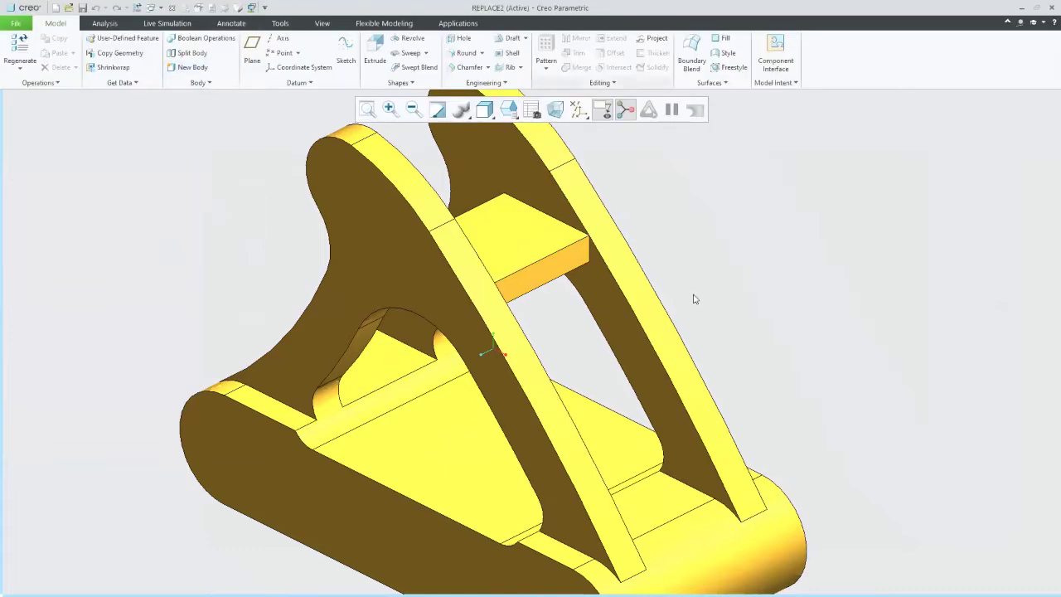
pyautogui.scroll(-4, 615, 332)
pyautogui.scroll(2, 550, 311)
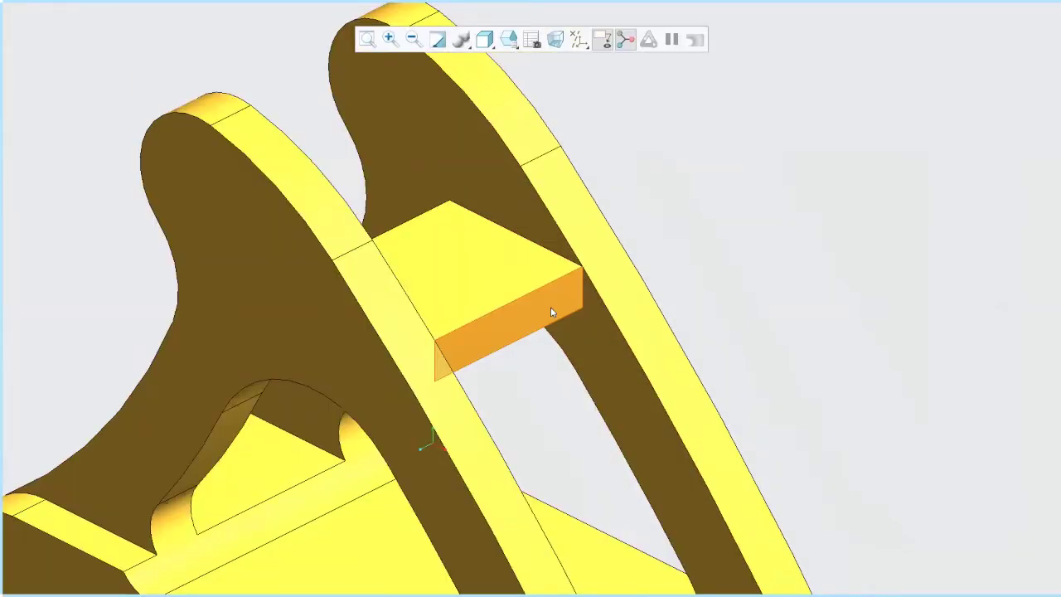
pyautogui.click(499, 328)
pyautogui.click(678, 214)
pyautogui.press('f')
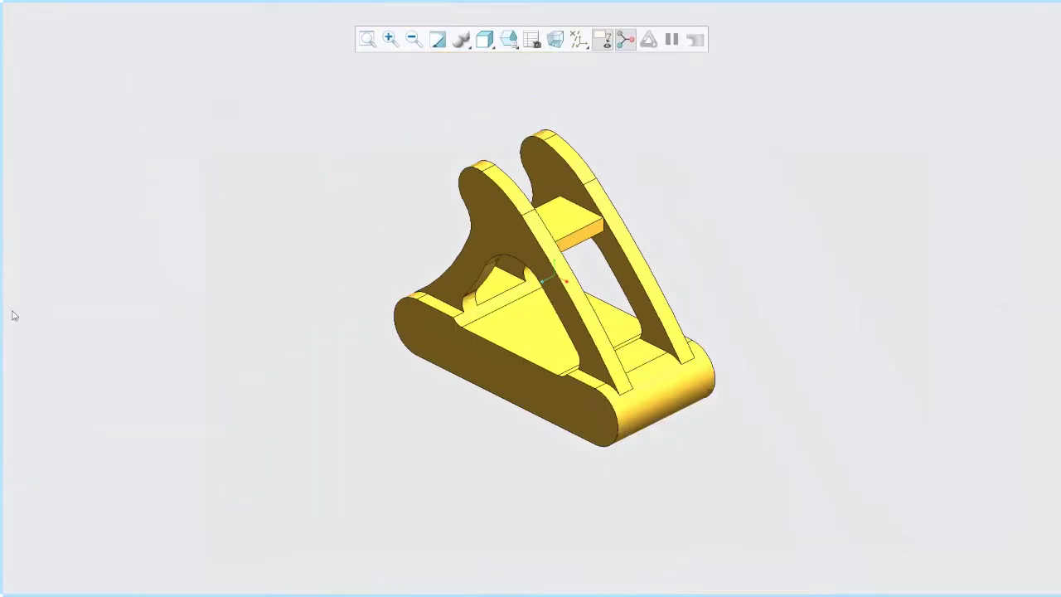
# Roll the model back to just before Copy 1, and copy and paste the sloped front surface of the two side arms.
pyautogui.moveTo(10, 315)
pyautogui.moveTo(67, 311)
pyautogui.mouseDown()
pyautogui.moveTo(60, 249)
pyautogui.moveTo(71, 273)
pyautogui.moveTo(63, 302)
pyautogui.mouseUp()
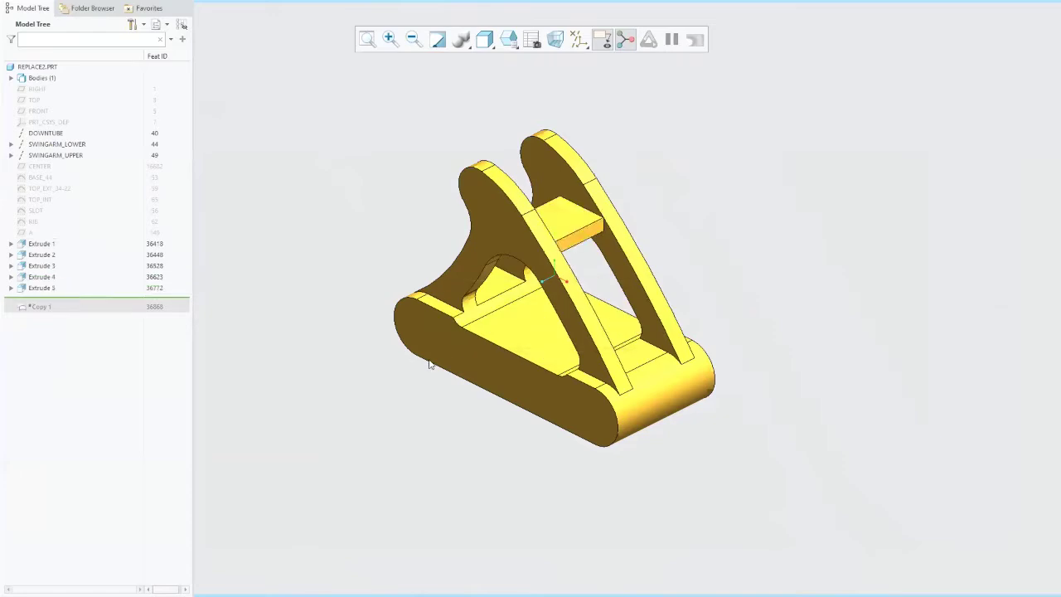
pyautogui.scroll(-3, 607, 264)
pyautogui.scroll(-3, 454, 316)
pyautogui.scroll(5, 601, 223)
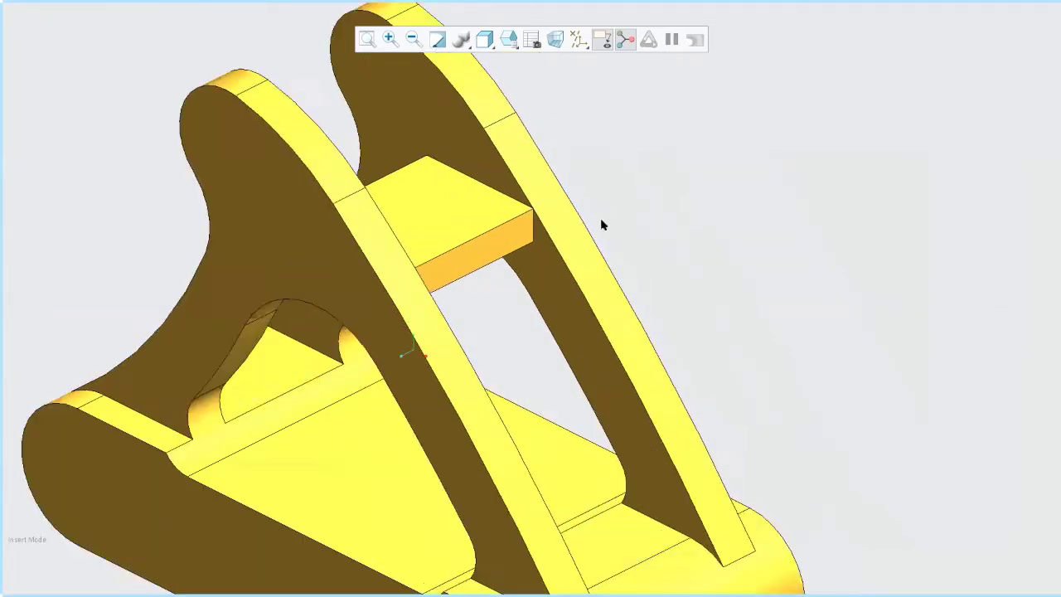
pyautogui.scroll(-3, 582, 223)
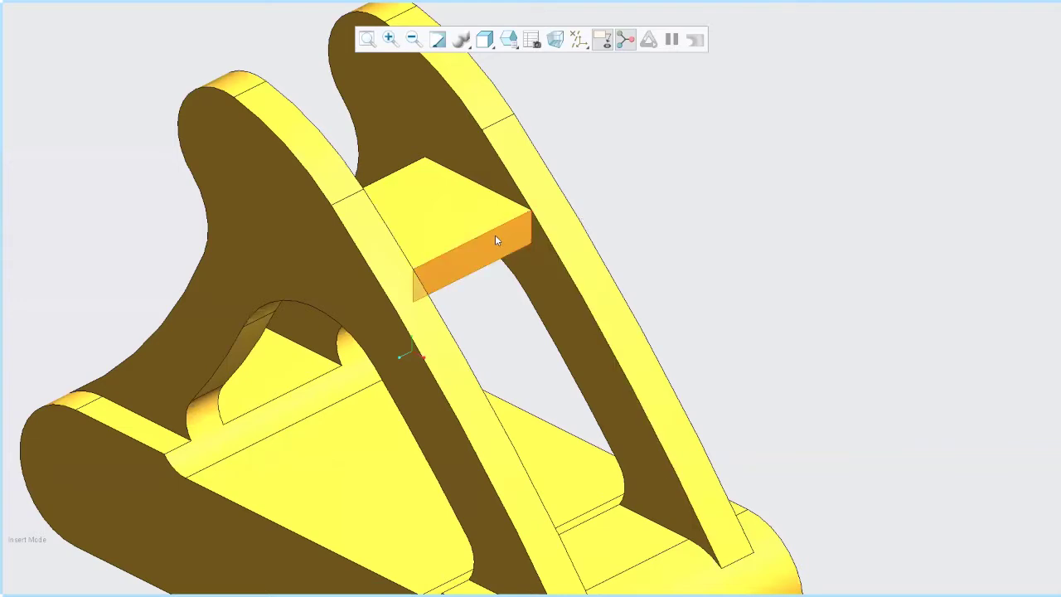
pyautogui.scroll(3, 559, 235)
pyautogui.click(560, 236)
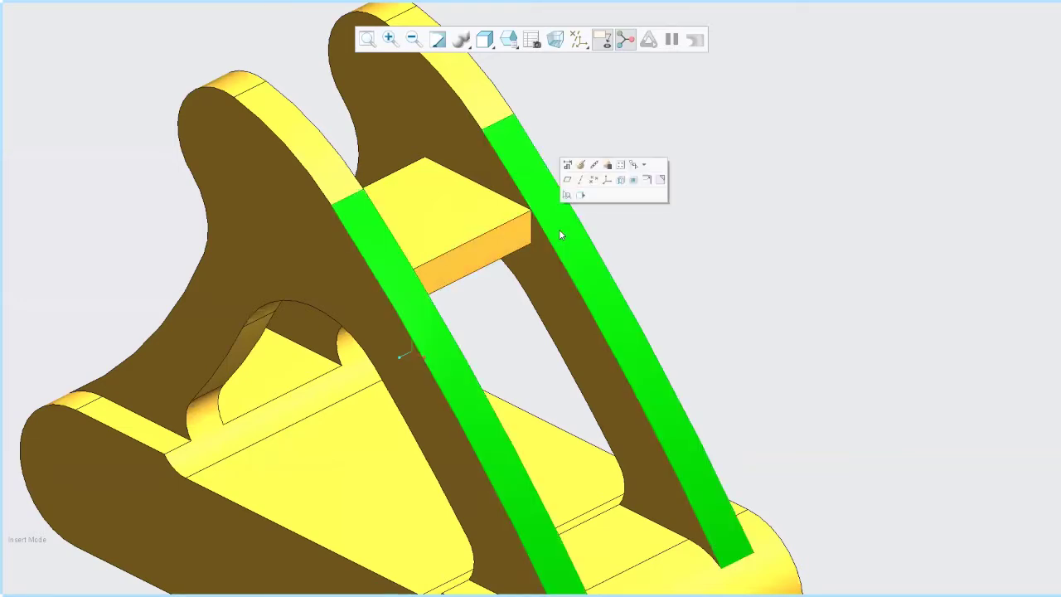
pyautogui.rightClick(560, 236)
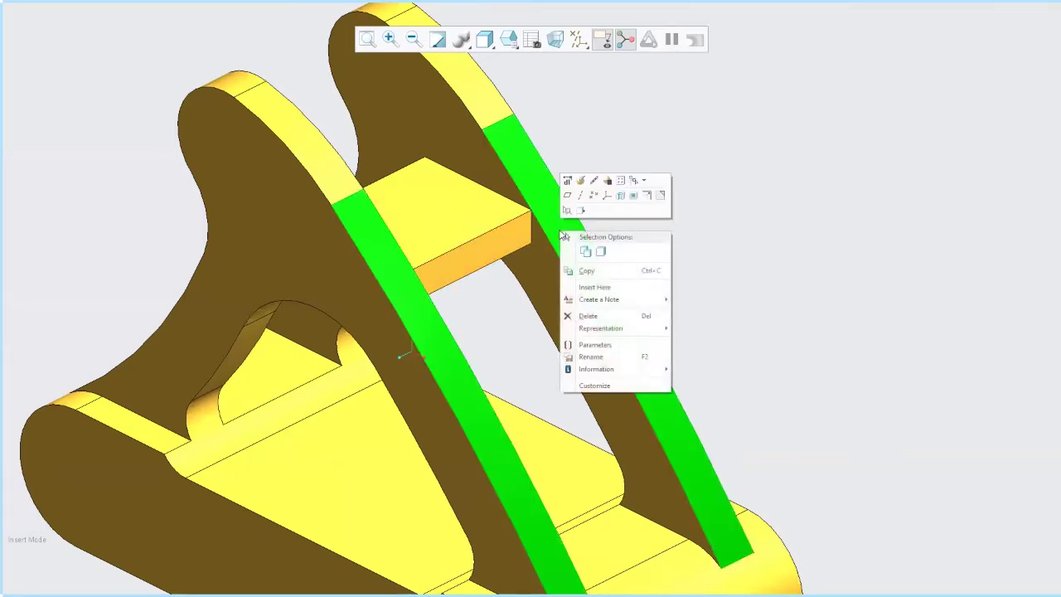
pyautogui.click(602, 253)
pyautogui.rightClick(631, 206)
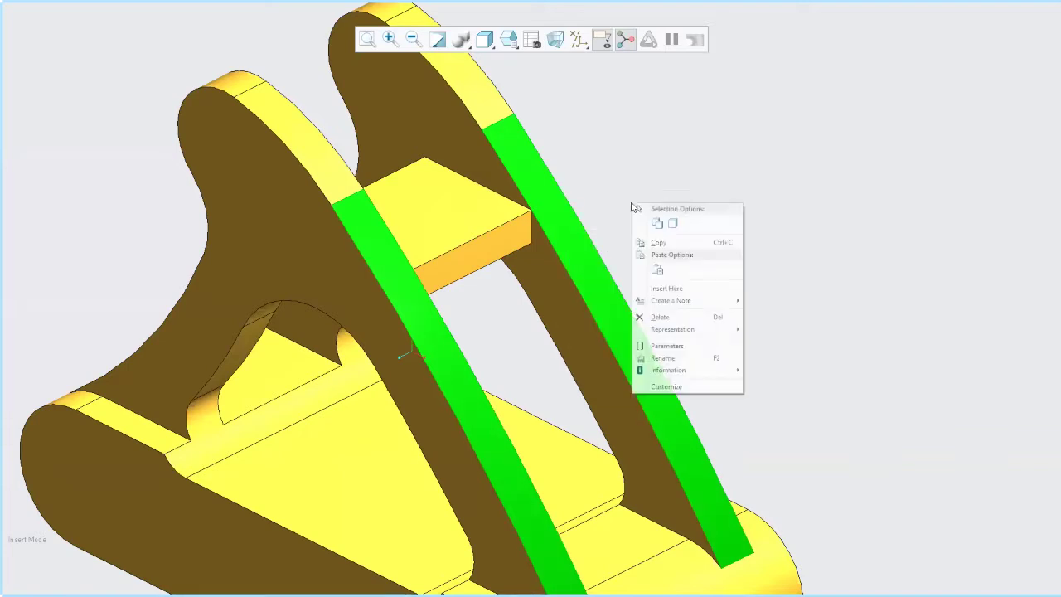
pyautogui.click(657, 270)
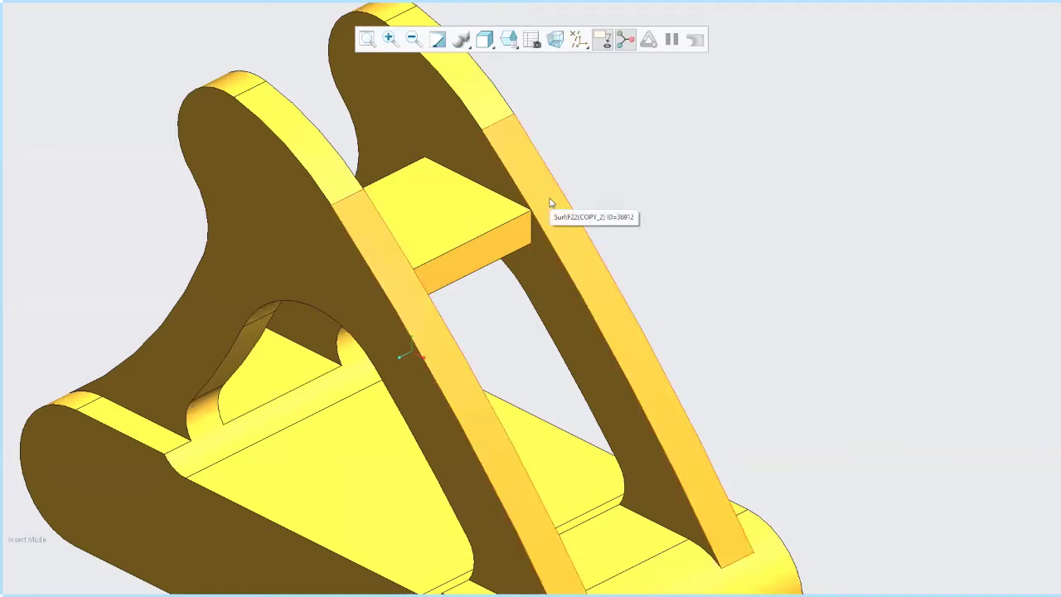
# Start an Offset on the crossbar's front face, extend its preview to 9.100, and change the offset type to Replace.
pyautogui.click(476, 249)
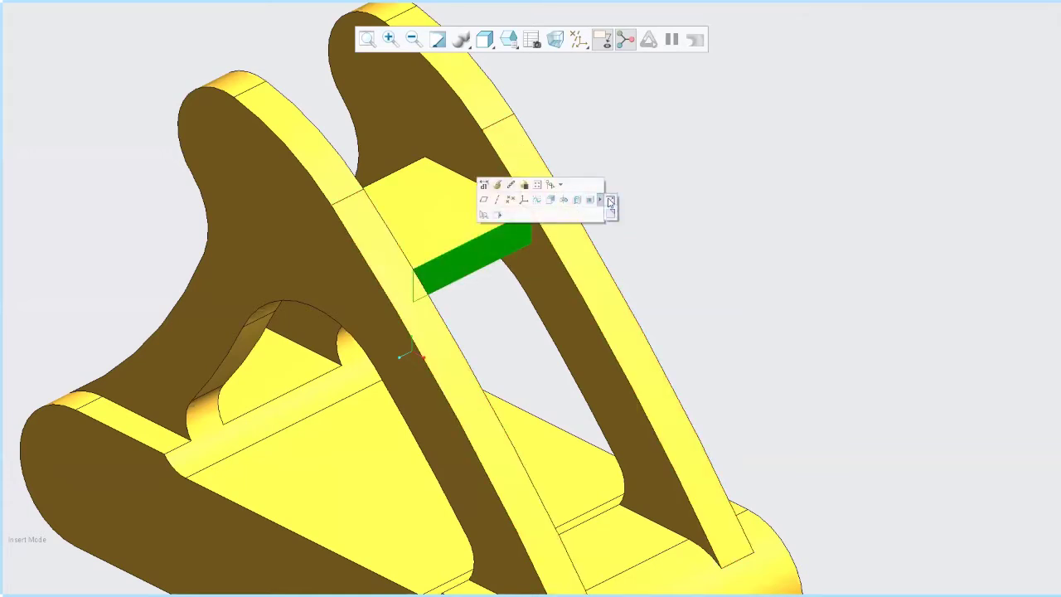
pyautogui.click(608, 204)
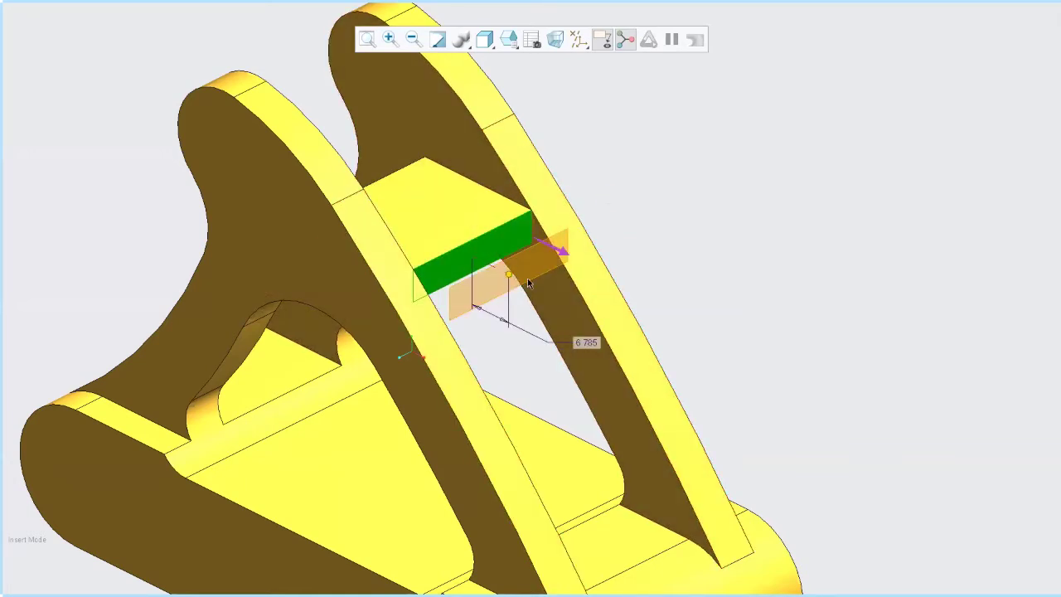
pyautogui.moveTo(508, 276); pyautogui.dragTo(627, 208)
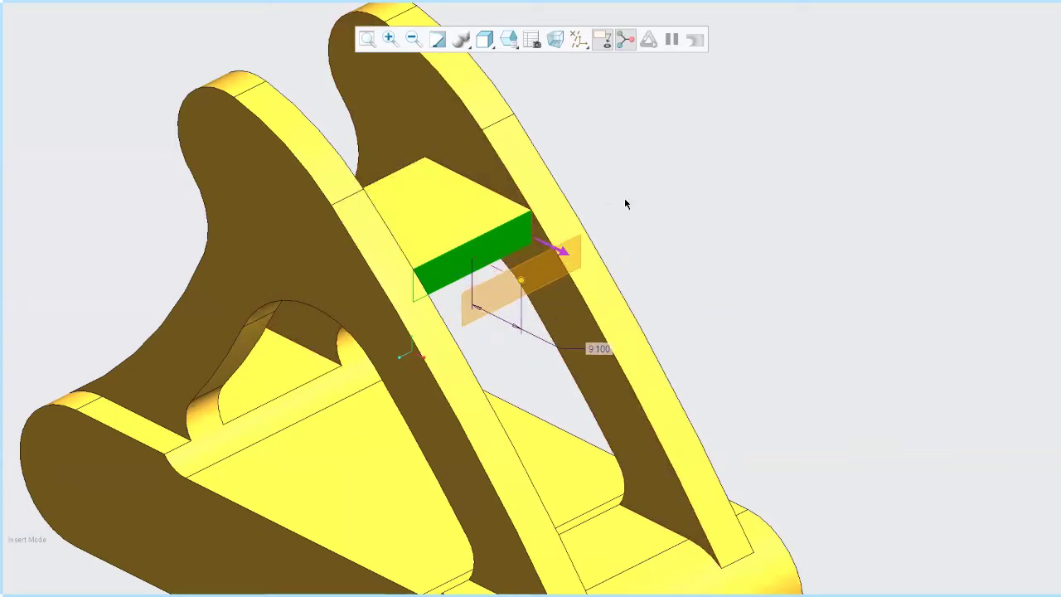
pyautogui.rightClick(625, 200)
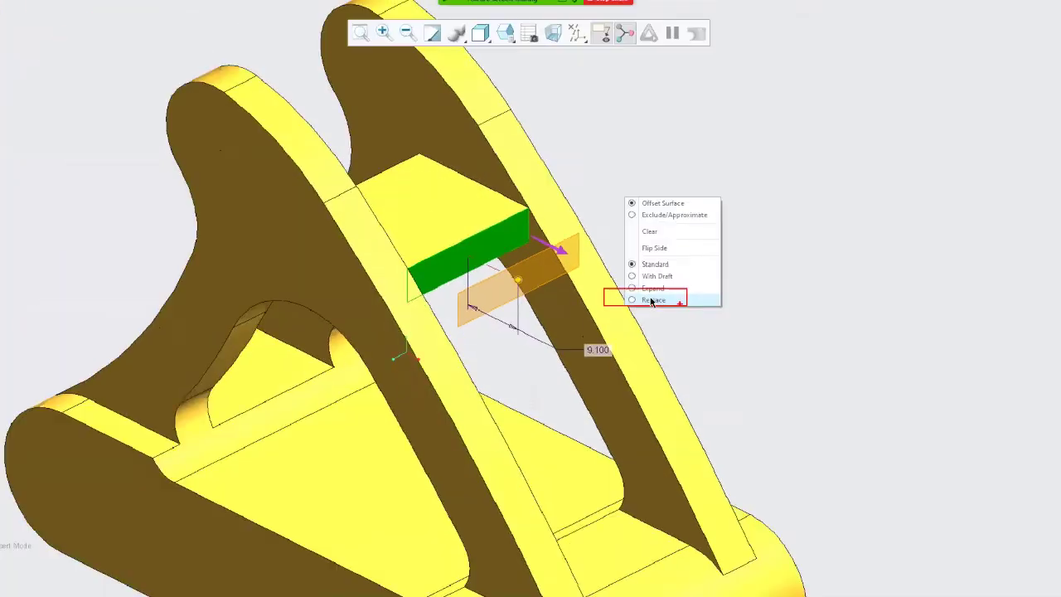
pyautogui.click(660, 302)
pyautogui.rightClick(634, 259)
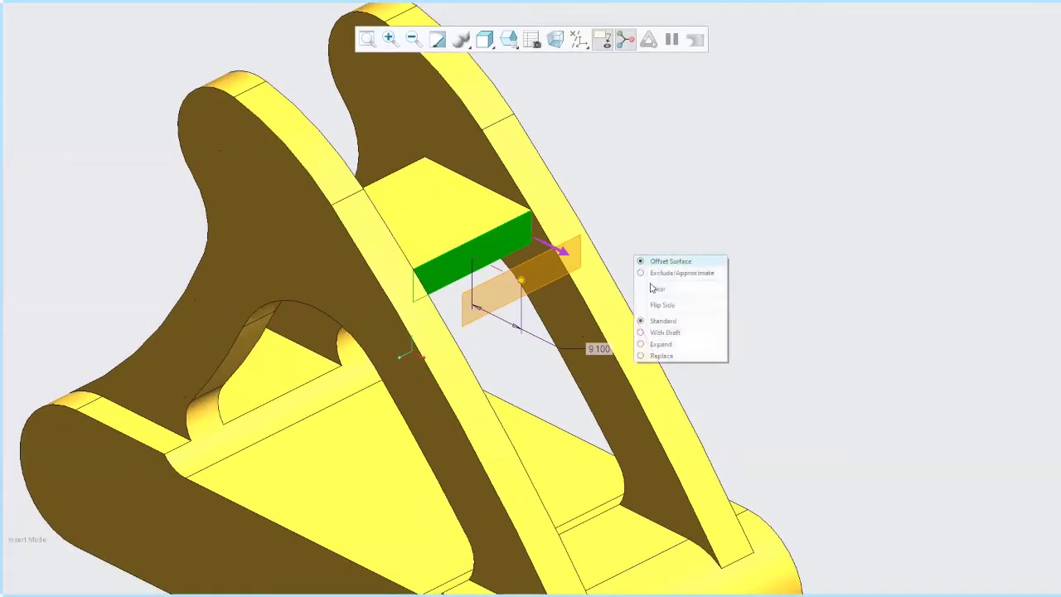
pyautogui.click(676, 354)
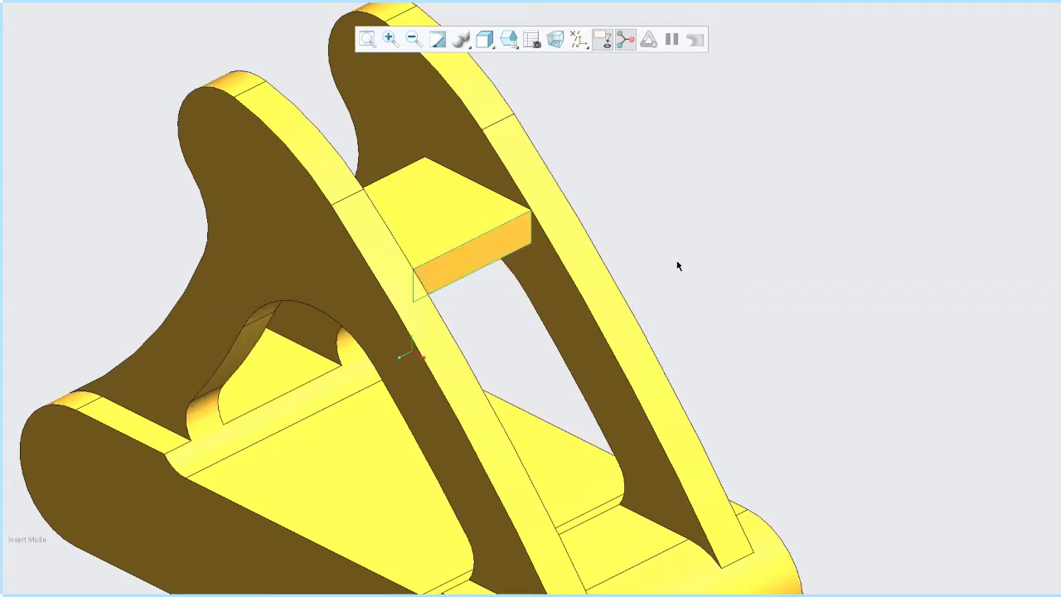
# Use the copied side-arm quilt as the replacement surface for the crossbar's front face and complete the offset.
pyautogui.click(568, 241)
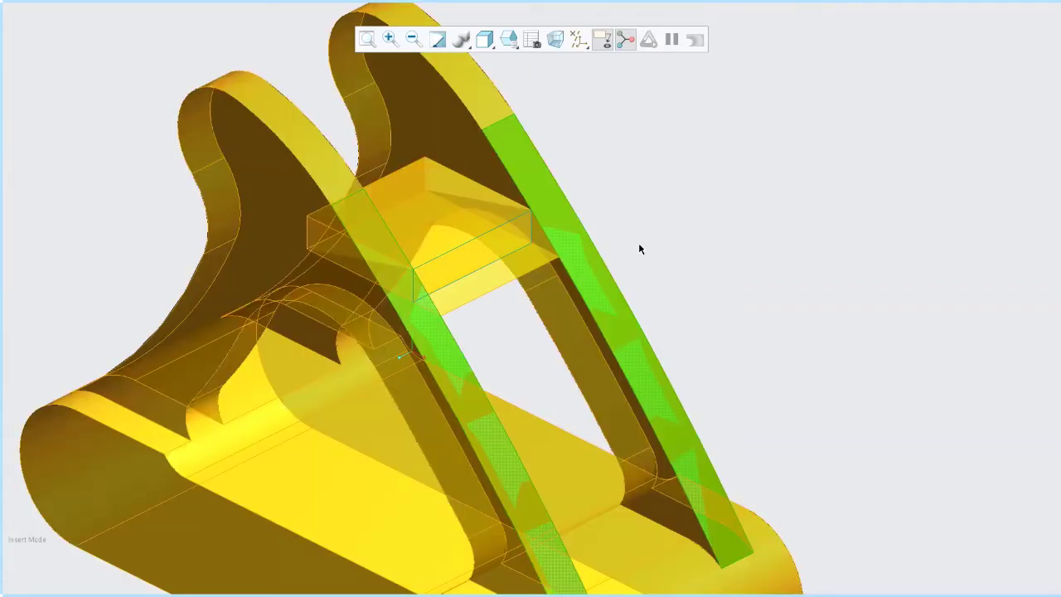
pyautogui.middleClick(639, 249)
pyautogui.click(641, 247)
pyautogui.scroll(3, 485, 209)
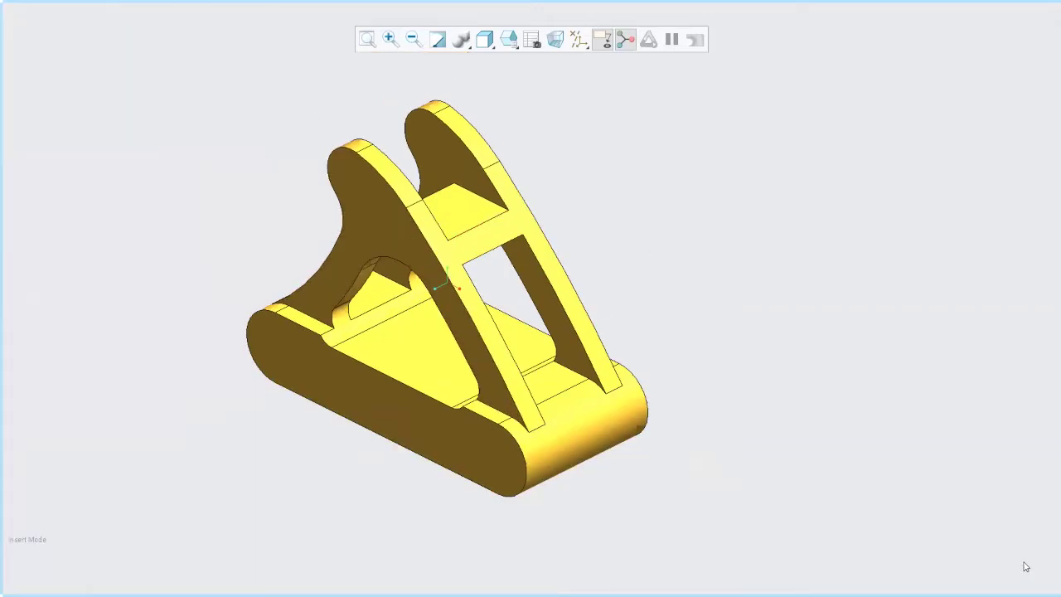
# Set the selection filter to Quilt and reopen the filter choices.
pyautogui.click(1024, 587)
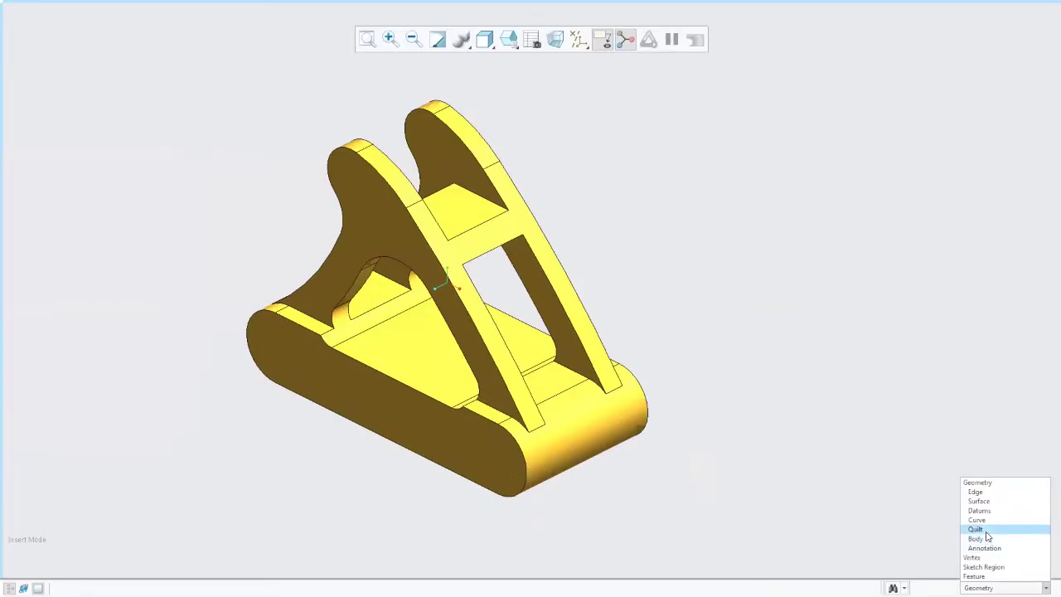
pyautogui.click(986, 530)
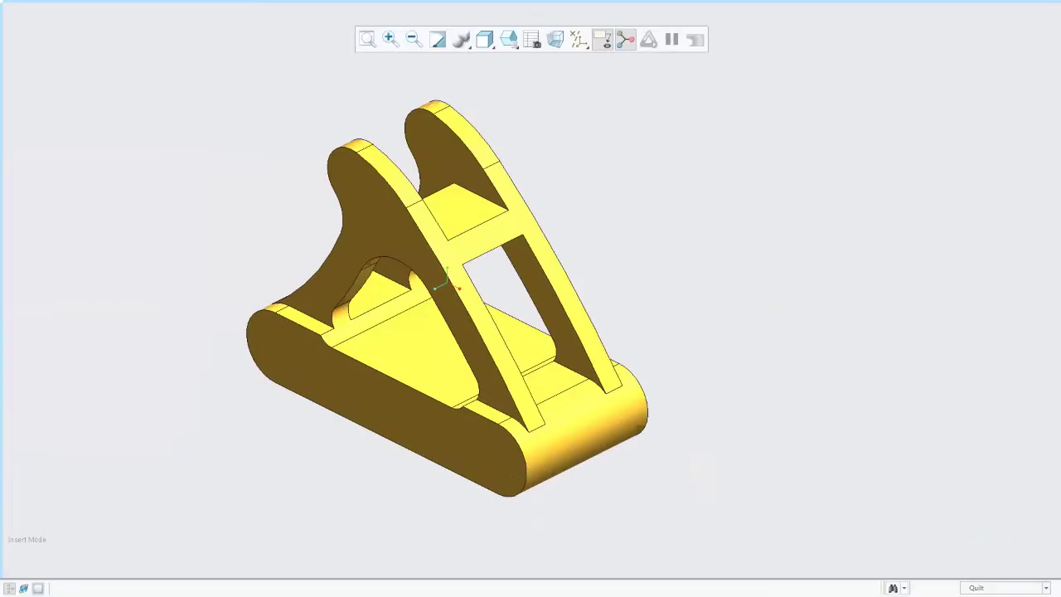
pyautogui.click(1001, 588)
pyautogui.click(759, 478)
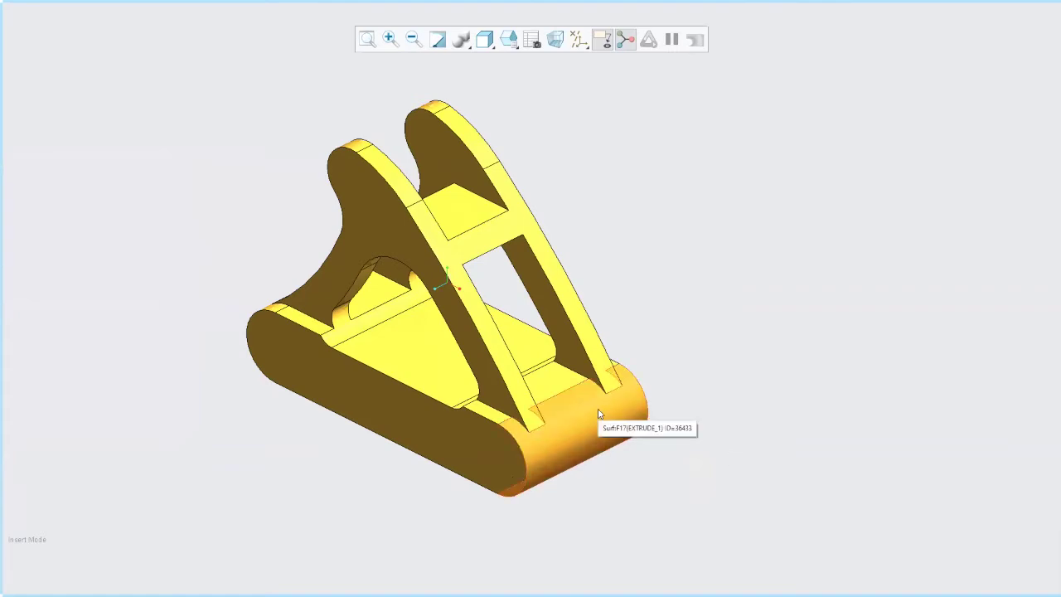
# Close the REPLACE2 part and switch to the PowerPoint slide show at the sketcher constraints slide.
pyautogui.hotkey('ctrl', 'w')
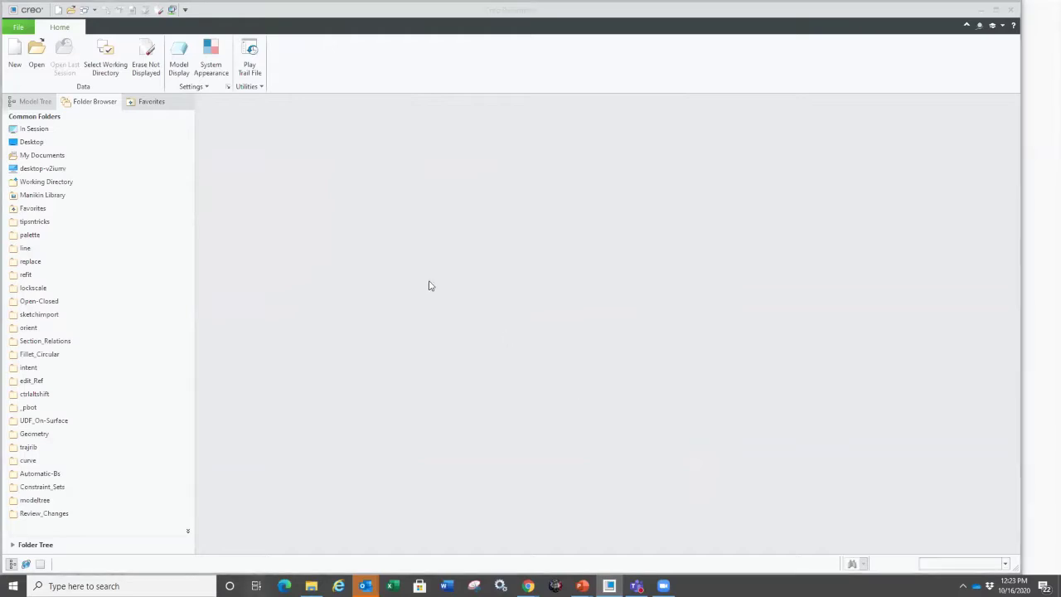
pyautogui.press('super+Tab')
pyautogui.click(398, 300)
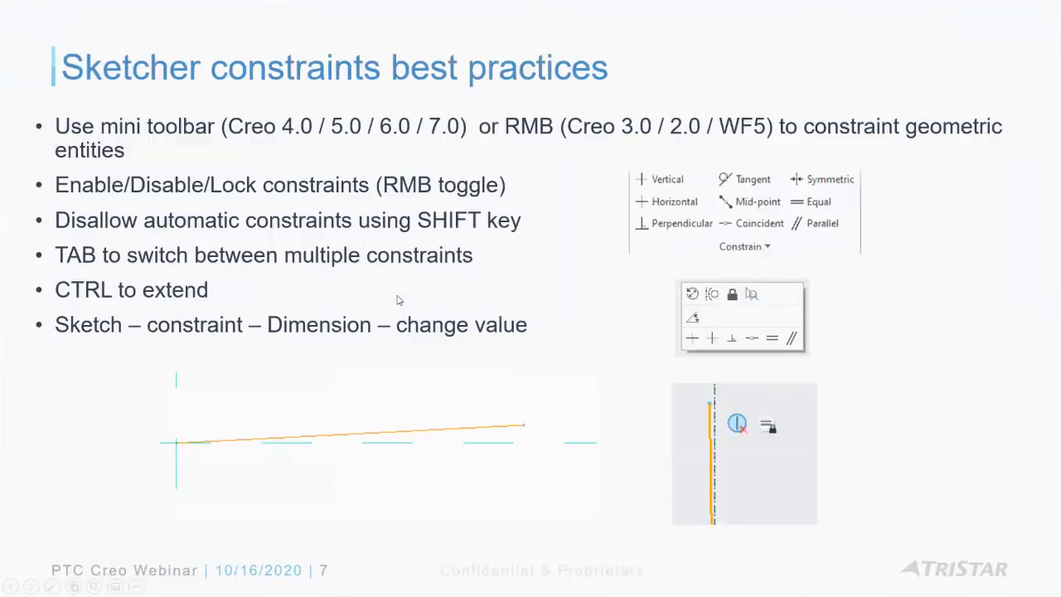
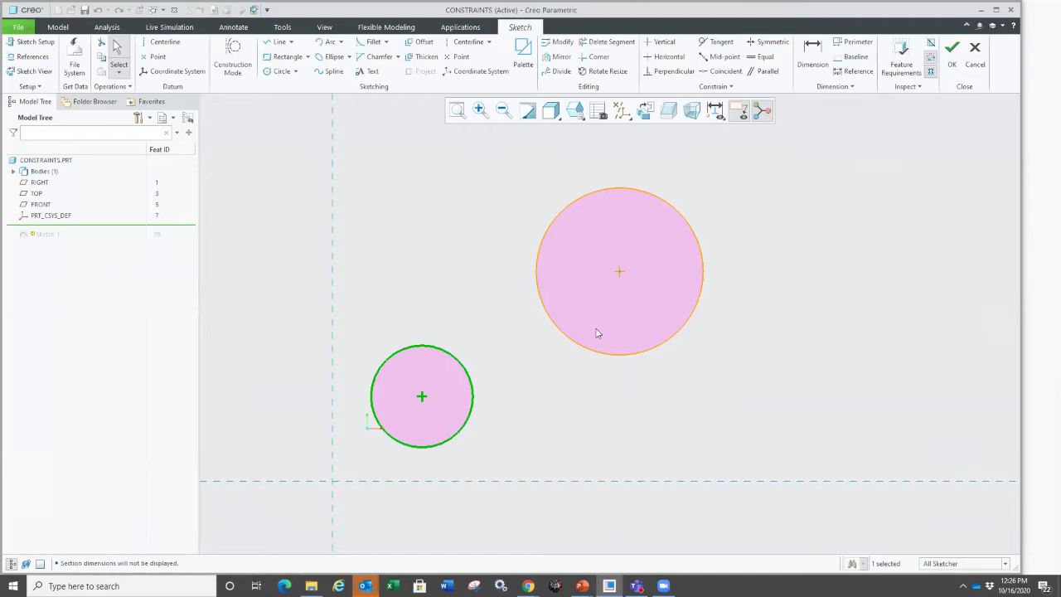
# Constrain the small and large circles to have equal radii.
pyautogui.click(564, 396)
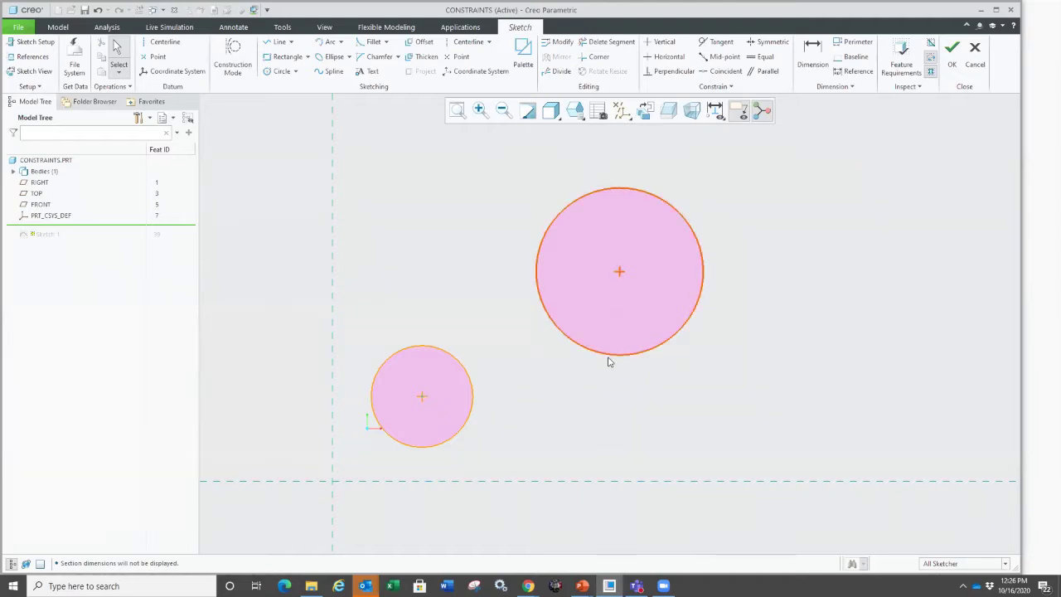
pyautogui.click(470, 411)
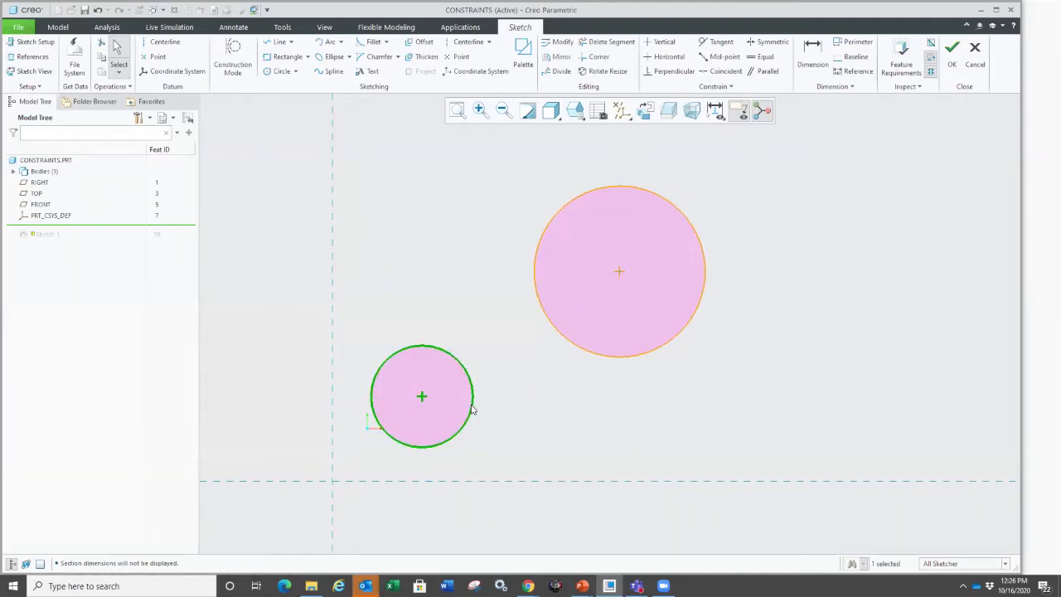
pyautogui.keyDown('ctrl'); pyautogui.click(571, 349); pyautogui.keyUp('ctrl')
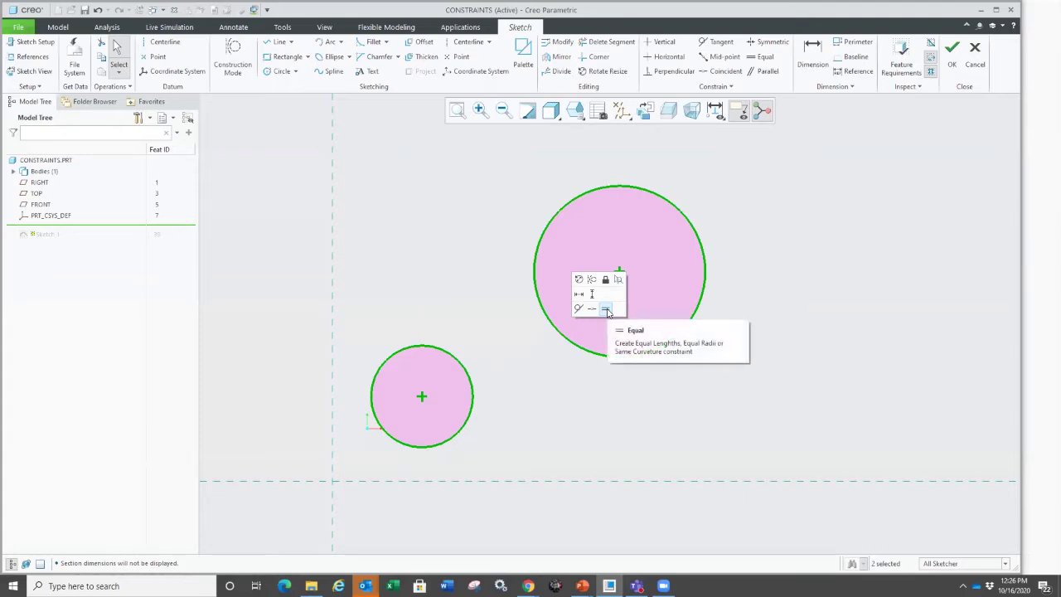
pyautogui.click(607, 311)
pyautogui.click(433, 439)
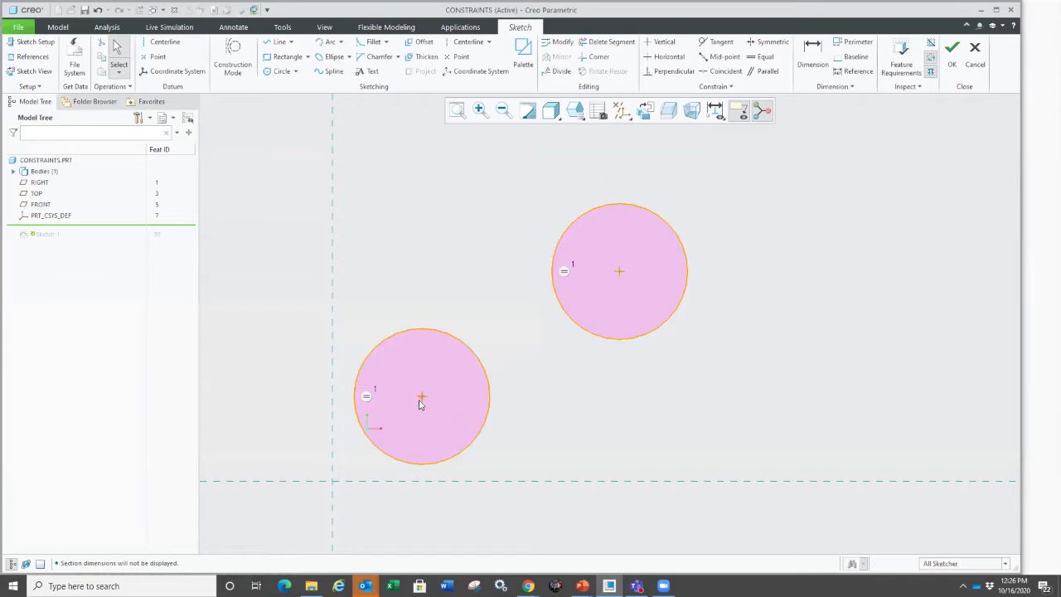
# Align the centers of the two circles with a Horizontal constraint.
pyautogui.click(421, 400)
pyautogui.keyDown('ctrl'); pyautogui.click(619, 273); pyautogui.keyUp('ctrl')
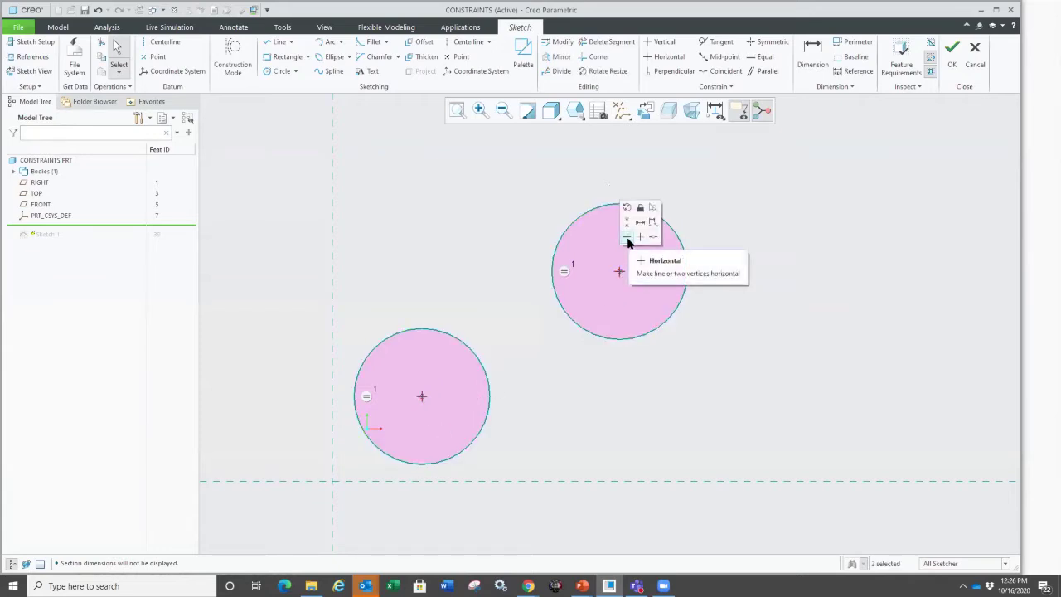
pyautogui.click(627, 238)
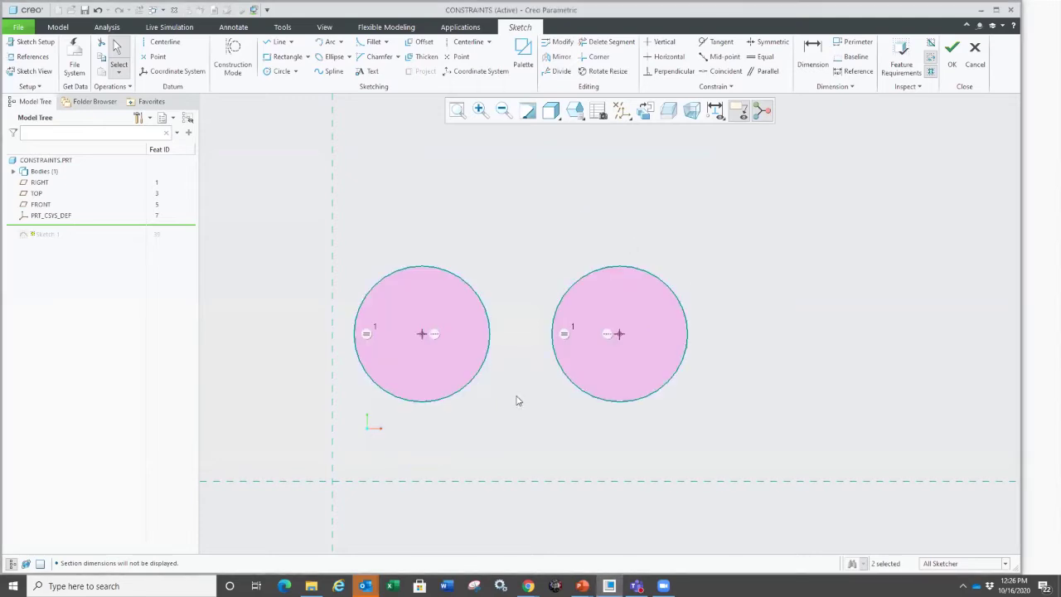
# Make the center of the circle nearer the vertical reference coincident with the horizontal reference line.
pyautogui.click(424, 338)
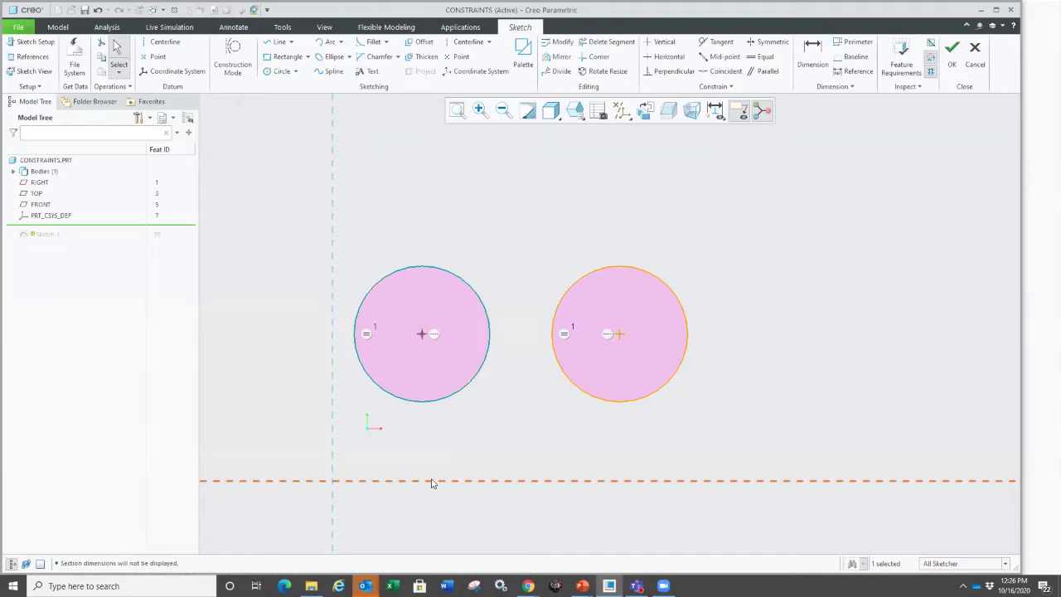
pyautogui.click(440, 444)
pyautogui.click(507, 350)
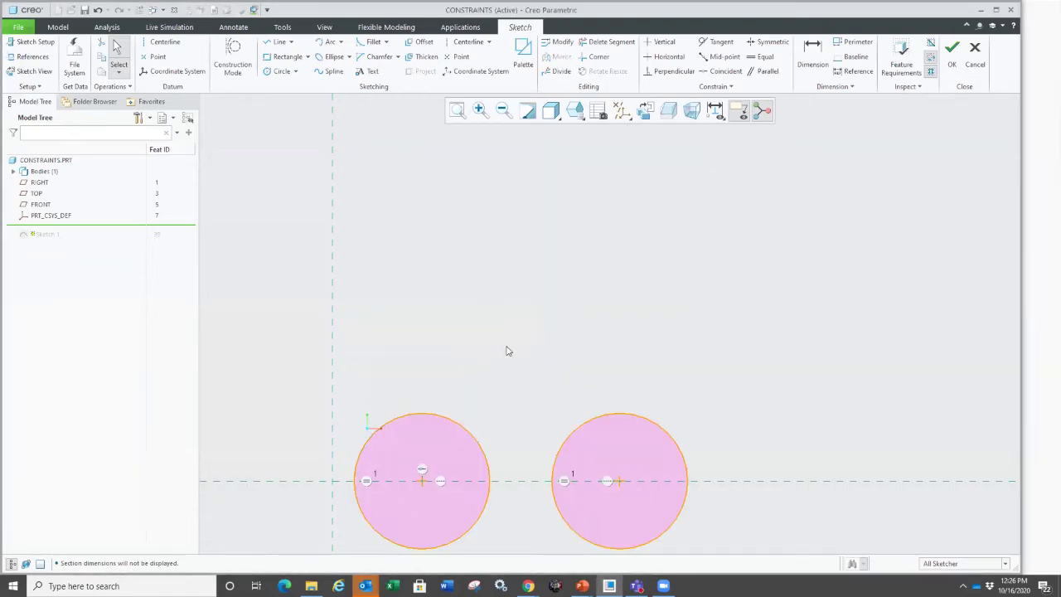
# Turn on Dimensions Display and move the diameter and both horizontal position dimensions clear of the circles.
pyautogui.scroll(3, 507, 348)
pyautogui.scroll(-3, 486, 483)
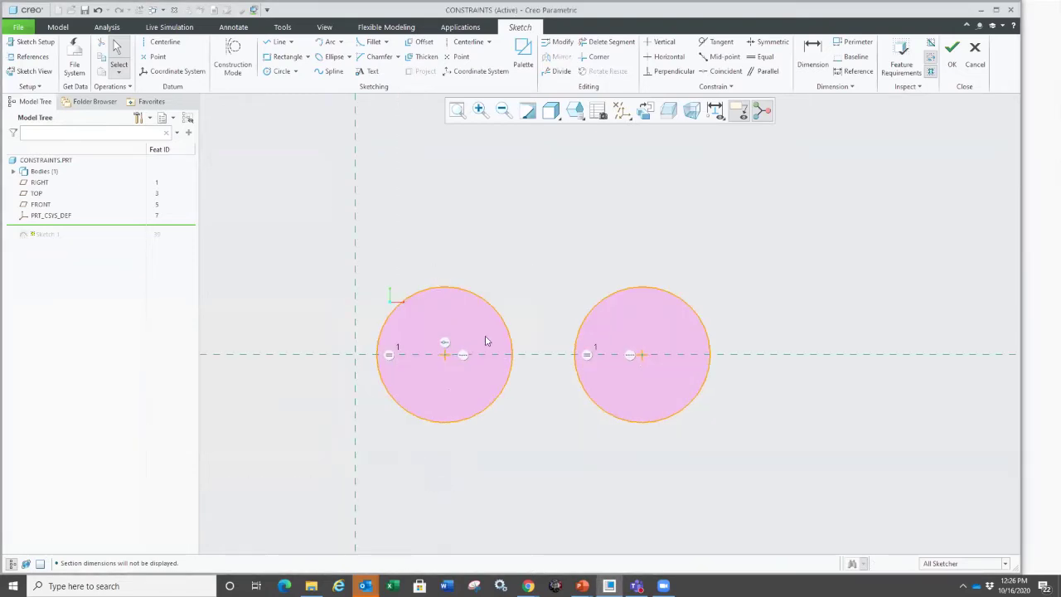
pyautogui.click(715, 110)
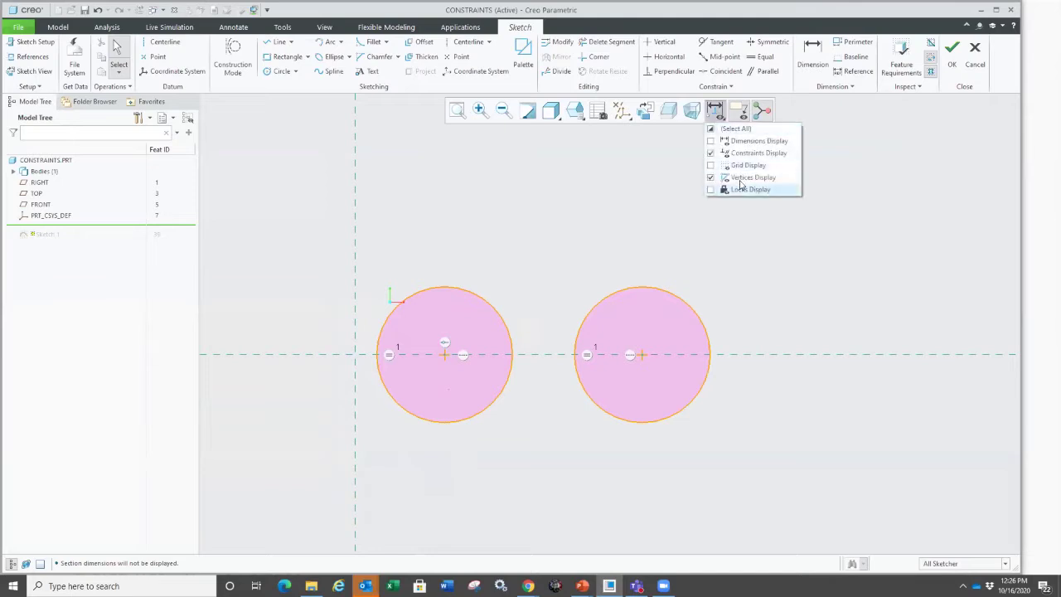
pyautogui.click(755, 141)
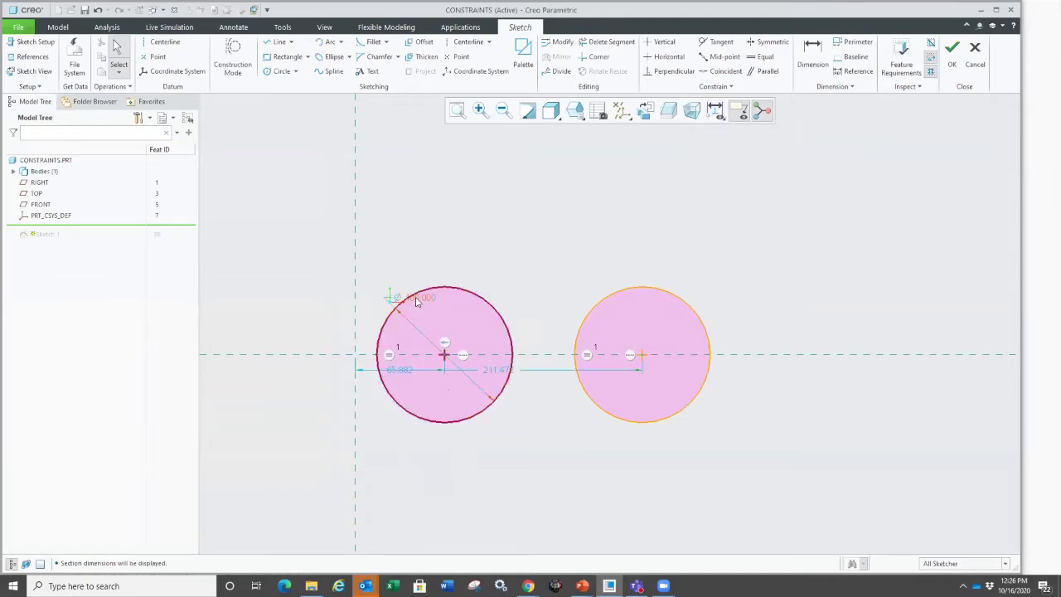
pyautogui.moveTo(419, 297); pyautogui.dragTo(520, 244)
pyautogui.moveTo(498, 377); pyautogui.dragTo(483, 507)
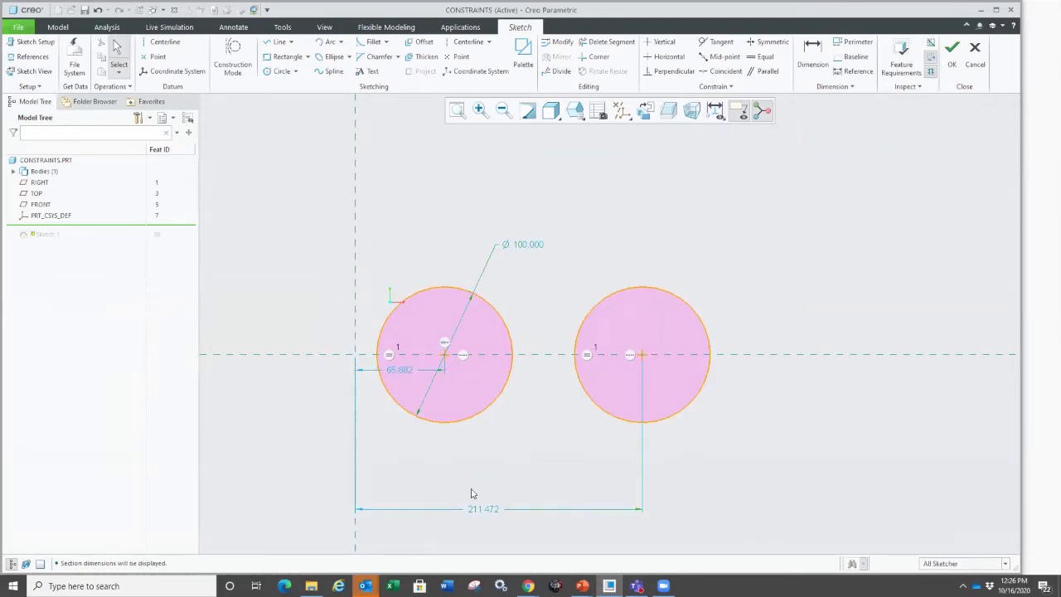
pyautogui.moveTo(400, 417); pyautogui.dragTo(412, 473)
pyautogui.keyDown('shift'); pyautogui.moveTo(538, 447); pyautogui.dragTo(523, 431, button='middle'); pyautogui.keyUp('shift')
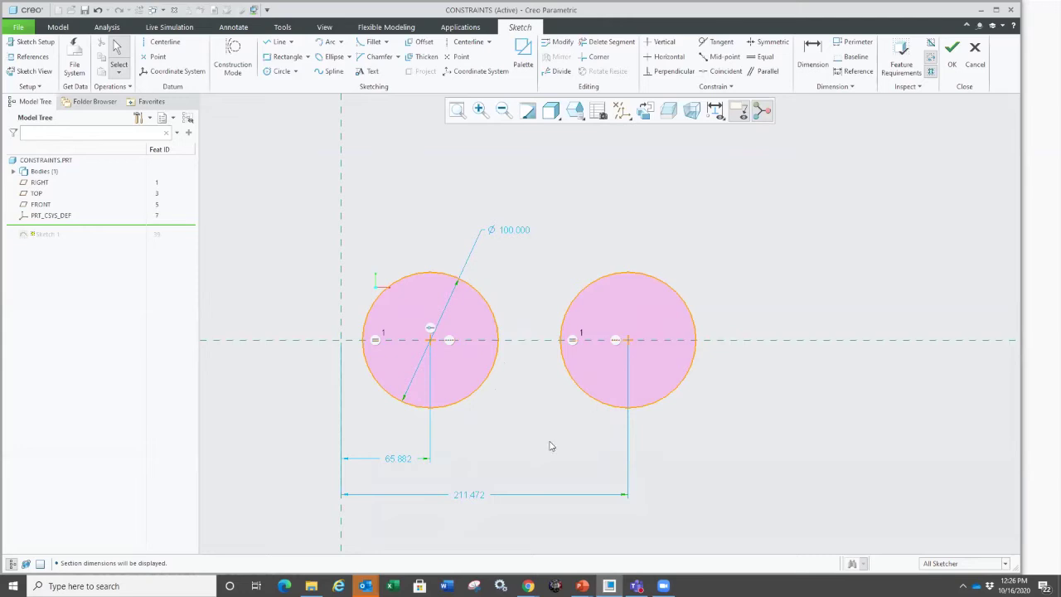
# Dimension the horizontal distance between the two circle centers, placing the dimension below the circles.
pyautogui.scroll(3, 489, 496)
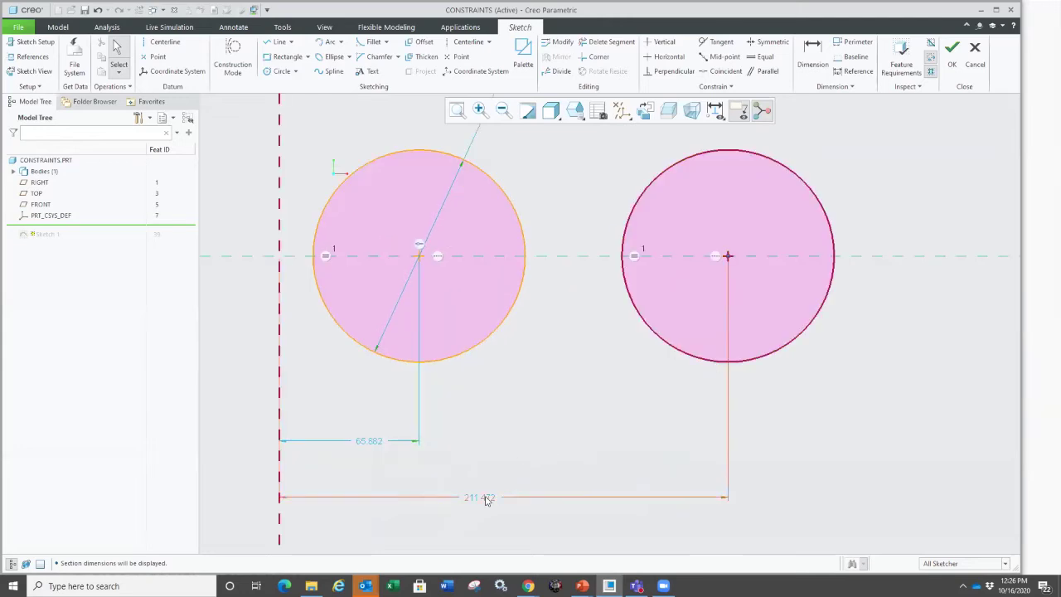
pyautogui.scroll(-1, 495, 432)
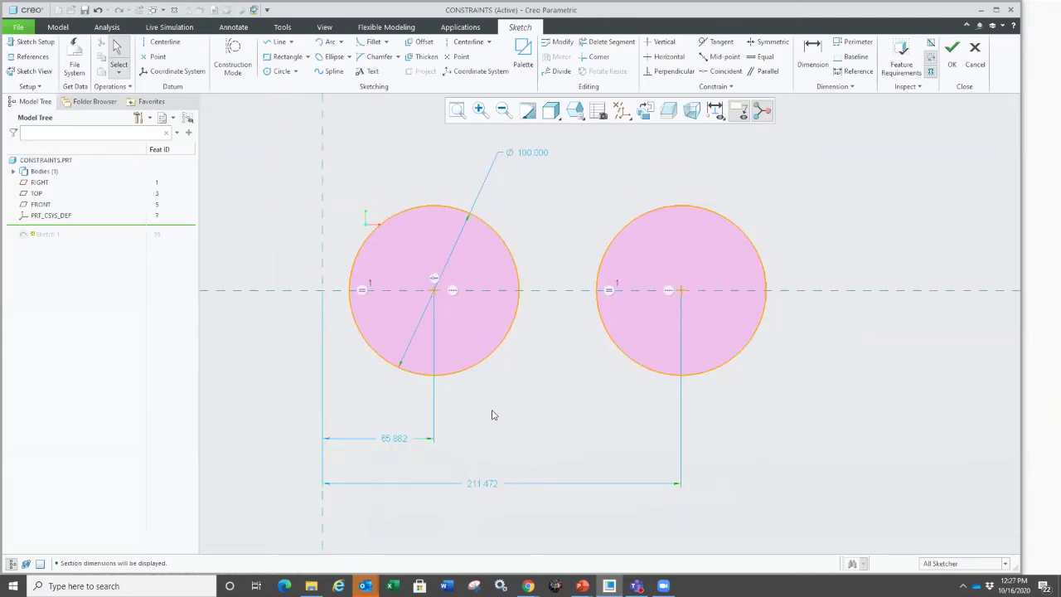
pyautogui.rightClick(492, 414)
pyautogui.click(610, 432)
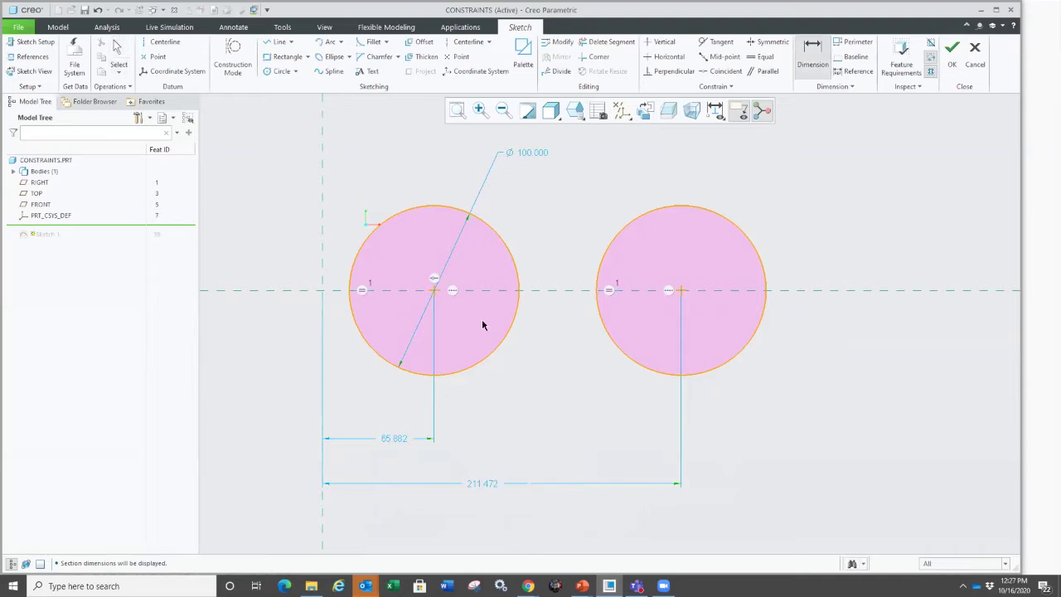
pyautogui.click(433, 292)
pyautogui.click(681, 291)
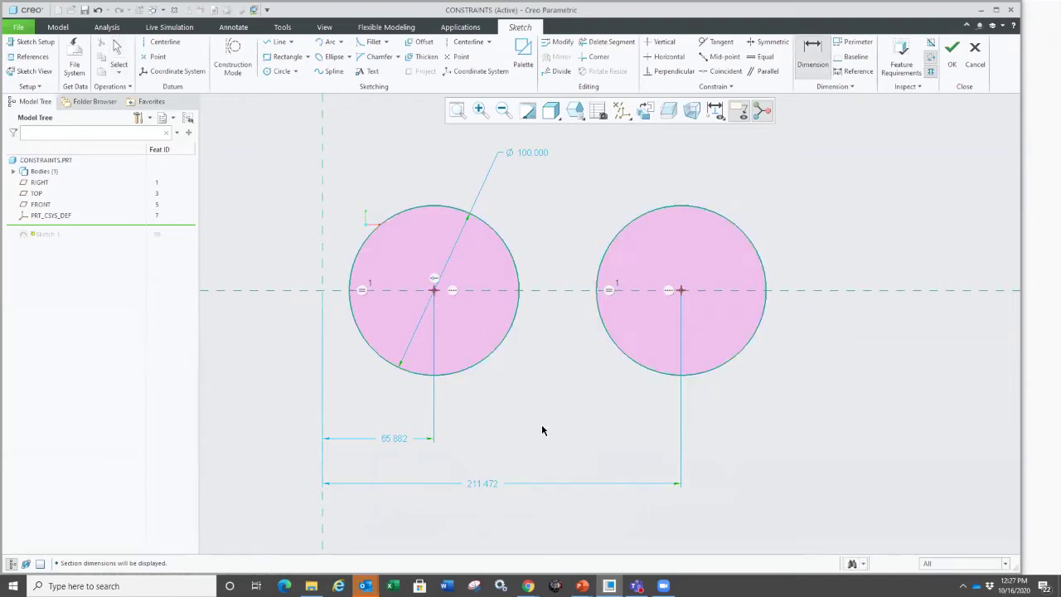
pyautogui.middleClick(541, 424)
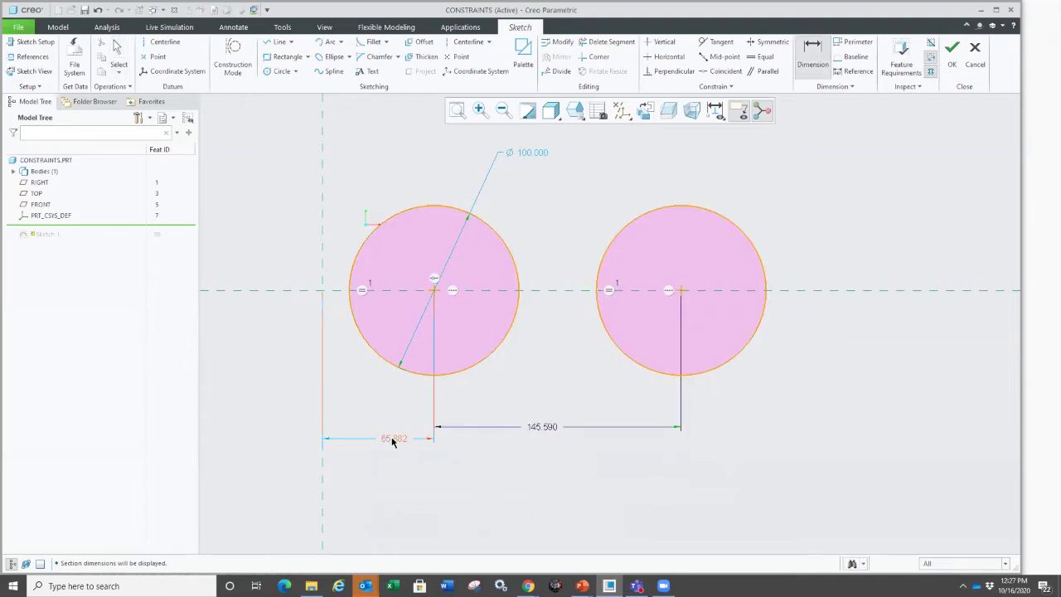
pyautogui.middleClick(395, 468)
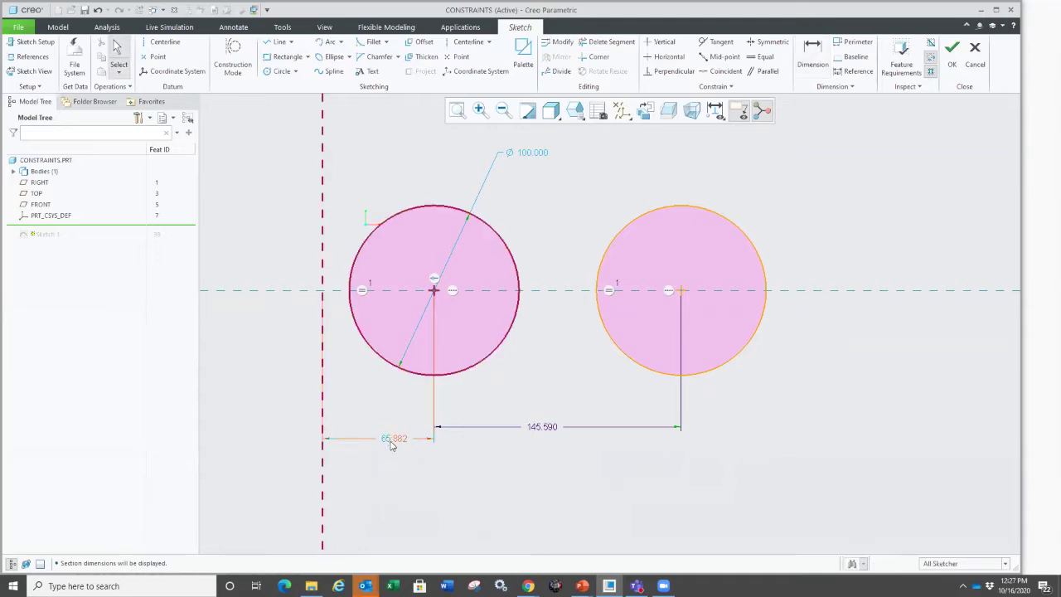
# Convert the weak dimension from the vertical reference to the nearer circle's center into a strong one, accepting 65.88.
pyautogui.click(393, 440)
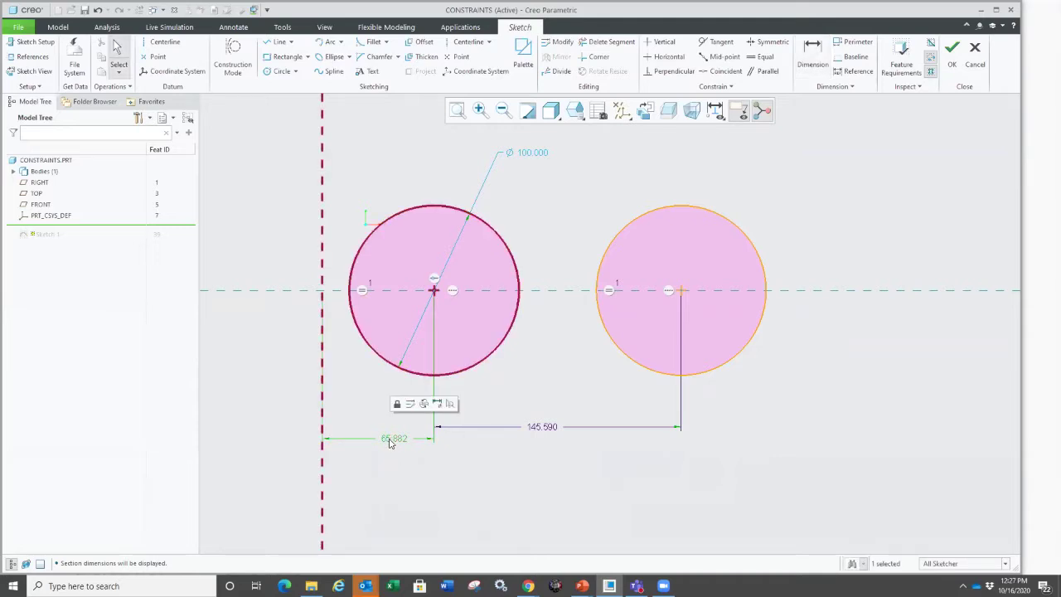
pyautogui.click(439, 406)
pyautogui.middleClick(407, 493)
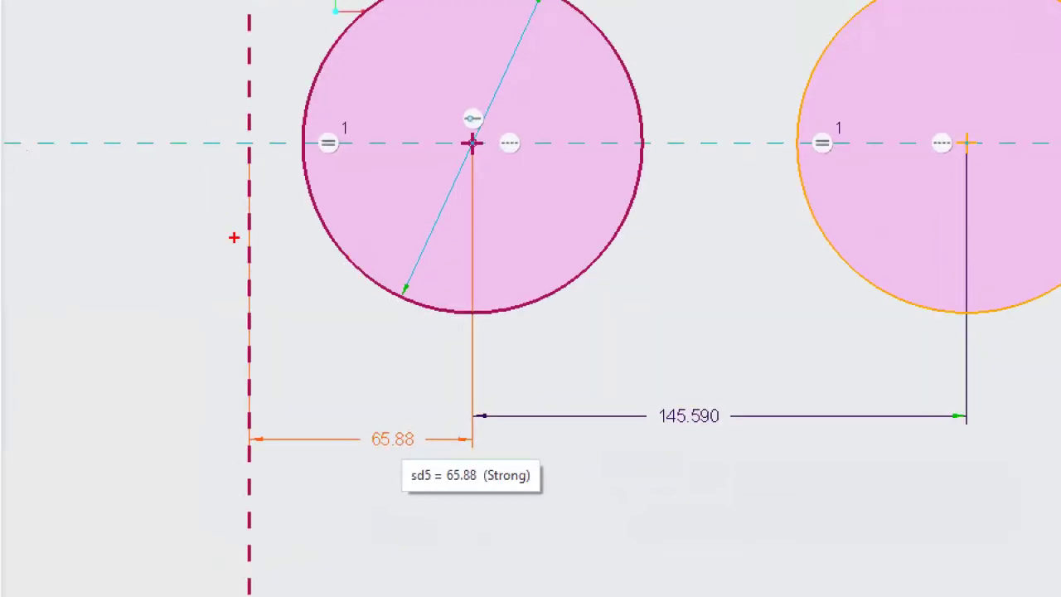
pyautogui.moveTo(213, 16); pyautogui.dragTo(661, 248)
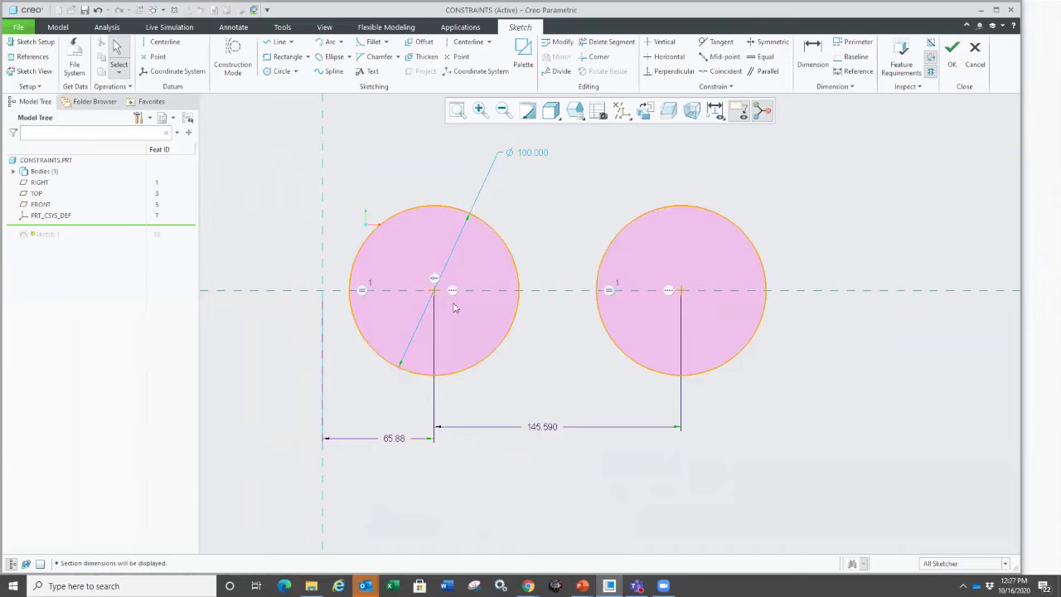
# Convert the circle's weak diameter dimension into a strong one, accepting 100.00.
pyautogui.click(534, 154)
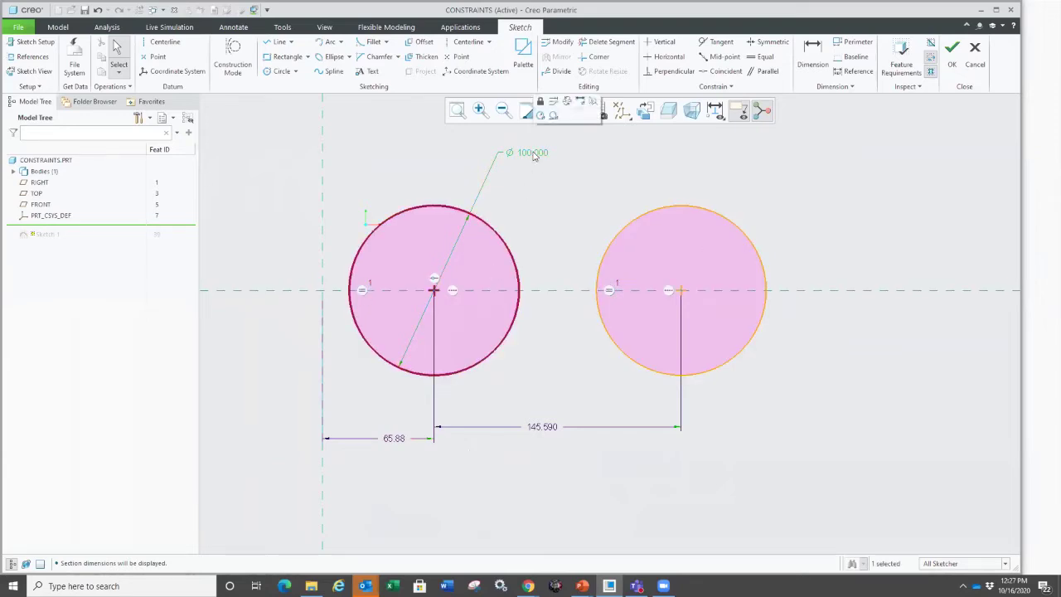
pyautogui.click(581, 102)
pyautogui.middleClick(538, 263)
pyautogui.click(544, 257)
# Delete both circles from the sketch together with their dimensions and constraints.
pyautogui.scroll(1, 542, 290)
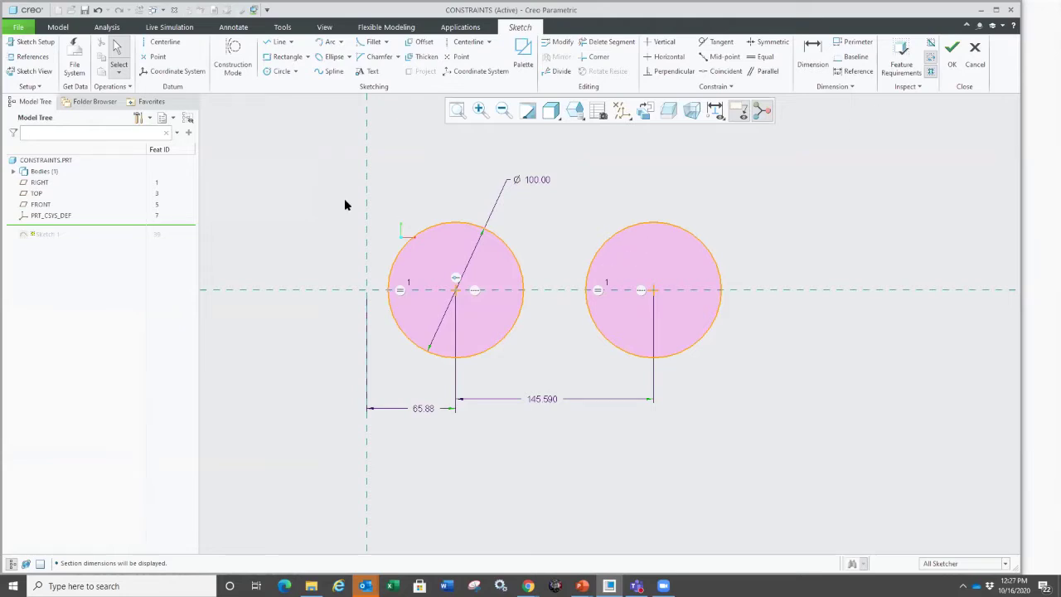
pyautogui.moveTo(382, 205); pyautogui.dragTo(759, 362)
pyautogui.press('Delete')
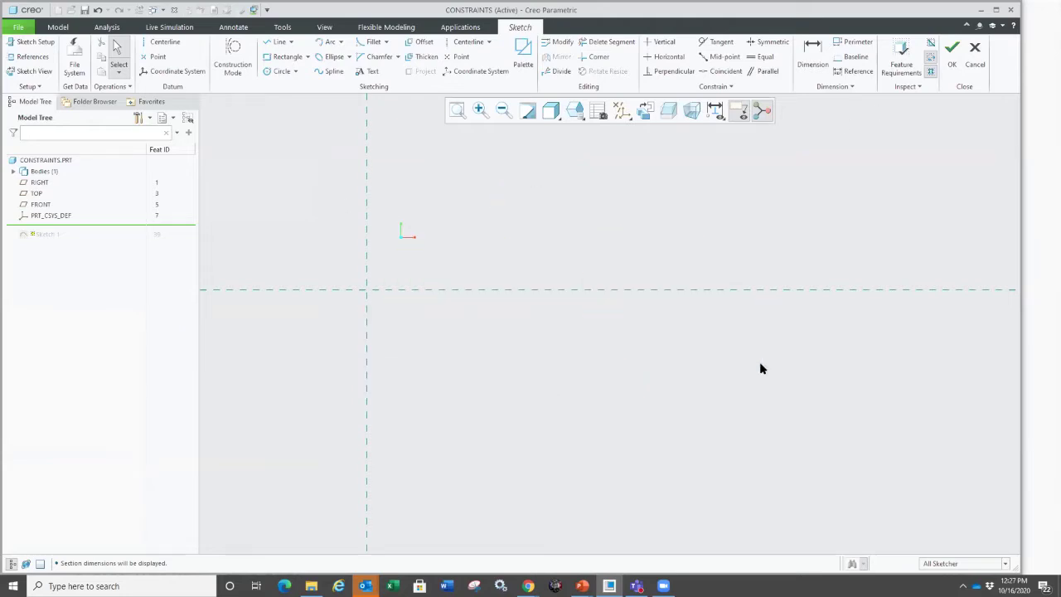
# Try a line from the intersection of the sketch references along the horizontal reference, locking its suggested constraint while drawing.
pyautogui.scroll(2, 342, 242)
pyautogui.rightClick(495, 260)
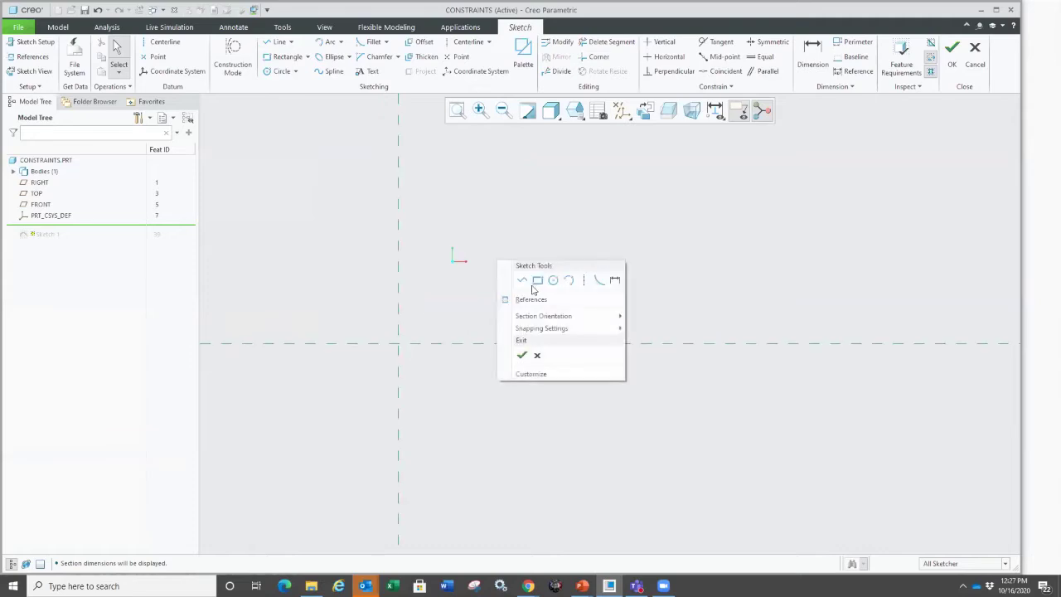
pyautogui.click(526, 284)
pyautogui.click(398, 343)
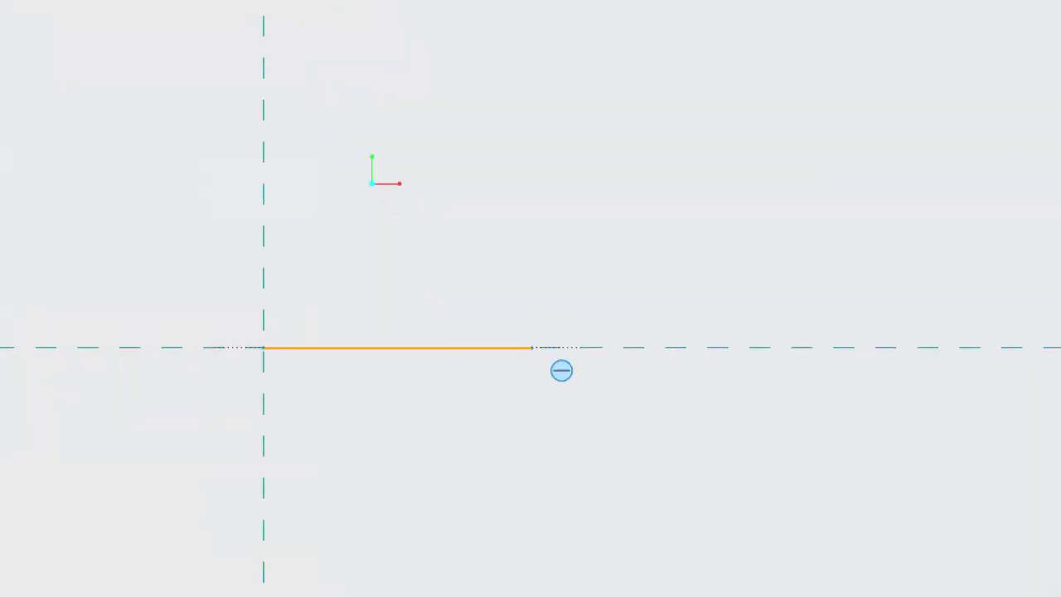
pyautogui.moveTo(536, 355)
pyautogui.mouseDown()
pyautogui.moveTo(557, 348)
pyautogui.moveTo(532, 359)
pyautogui.mouseUp()
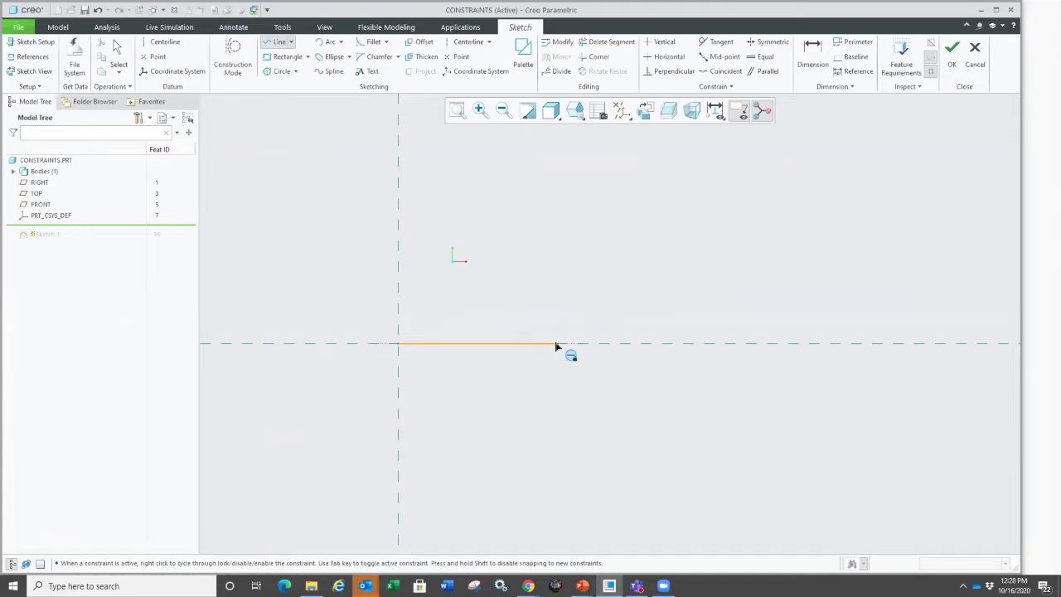
pyautogui.rightClick(556, 343)
pyautogui.moveTo(571, 359)
pyautogui.mouseDown()
pyautogui.moveTo(580, 367)
pyautogui.moveTo(575, 350)
pyautogui.mouseUp()
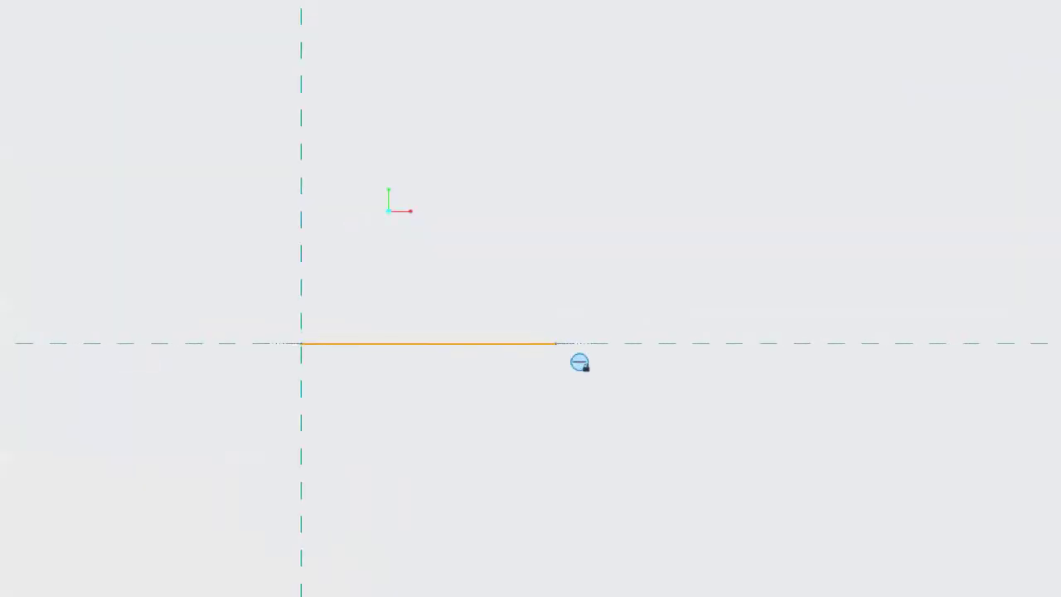
pyautogui.moveTo(555, 370); pyautogui.dragTo(580, 350)
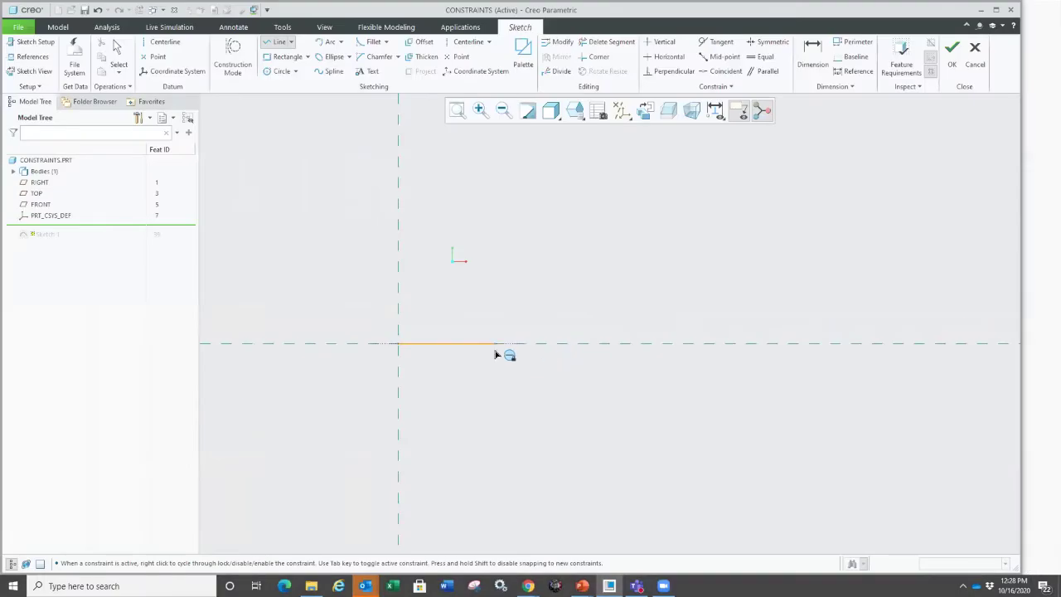
pyautogui.middleClick(509, 302)
pyautogui.middleClick(508, 302)
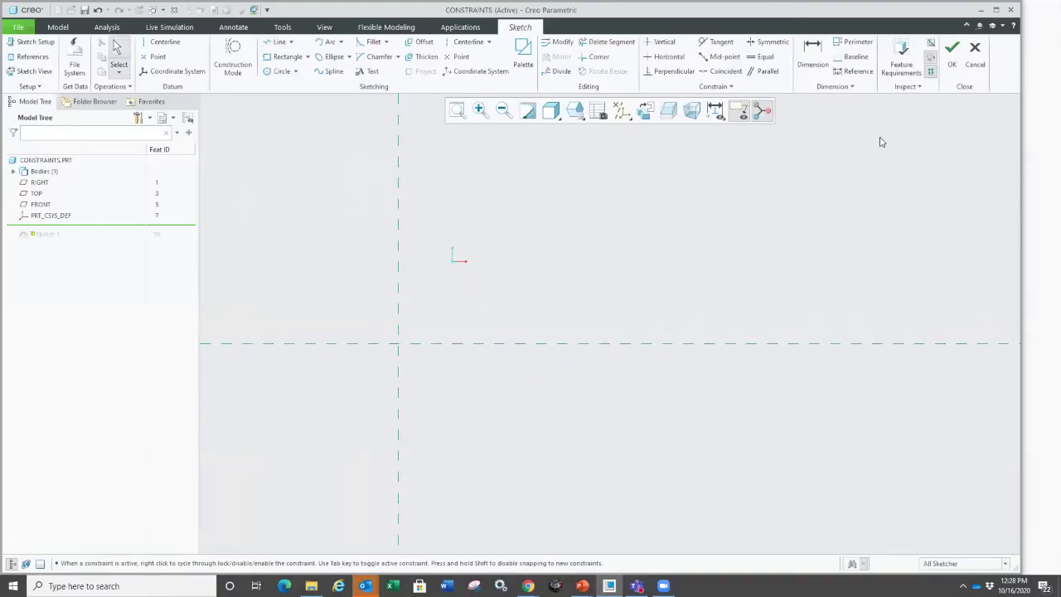
# Exit the sketch discarding all its changes, and close the CONSTRAINTS part.
pyautogui.click(974, 58)
pyautogui.click(566, 314)
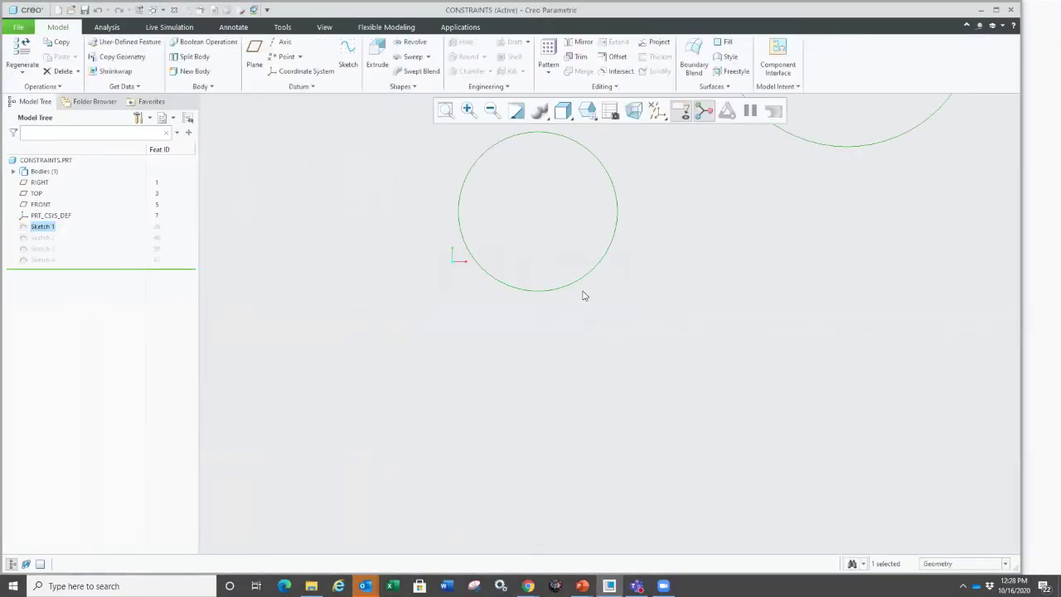
pyautogui.click(174, 9)
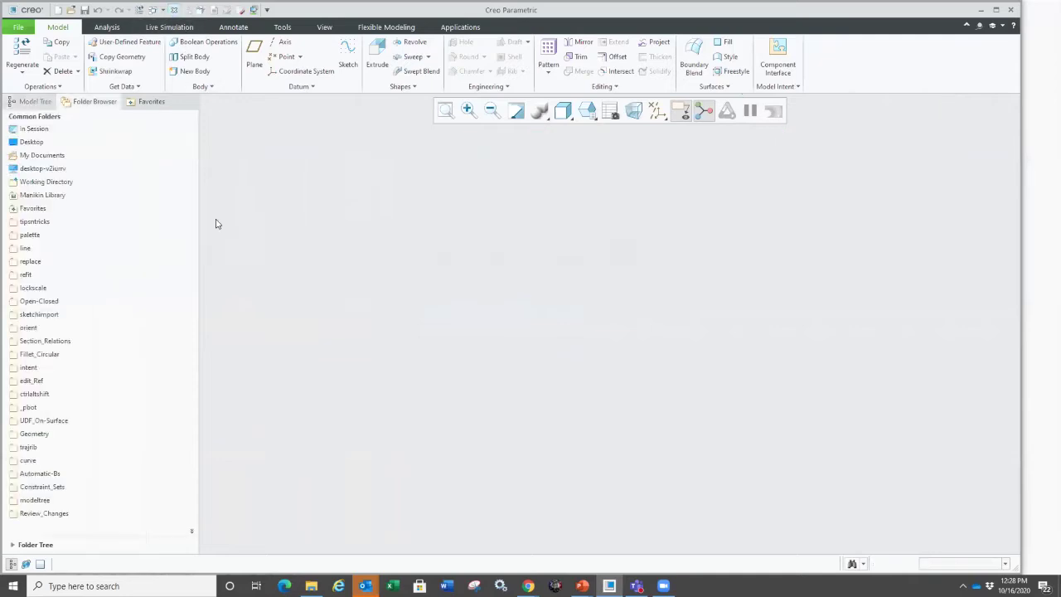
# Open sketch_lines.prt from the line folder.
pyautogui.click(75, 247)
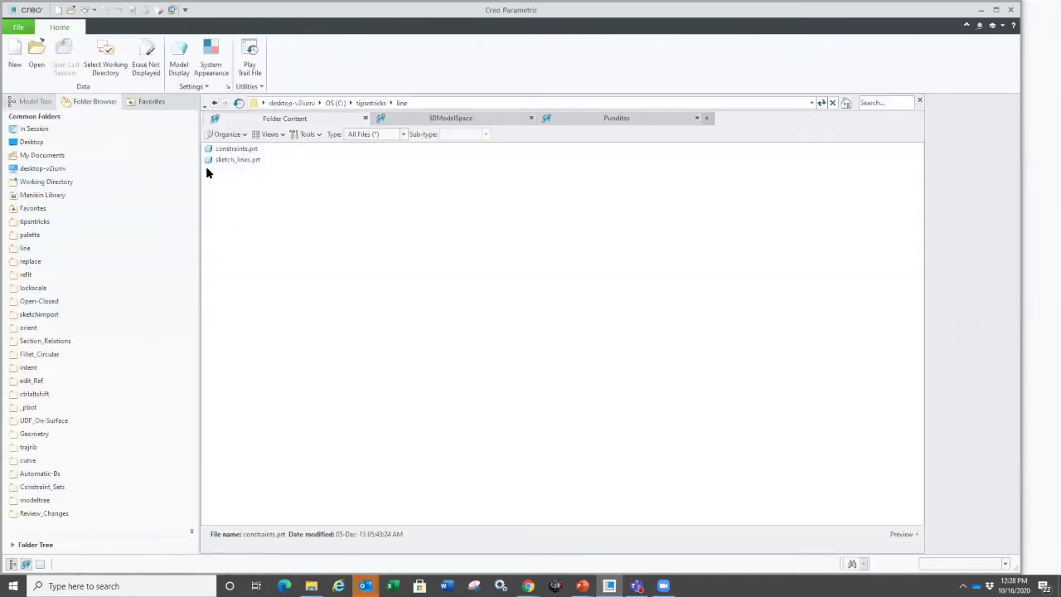
pyautogui.doubleClick(232, 160)
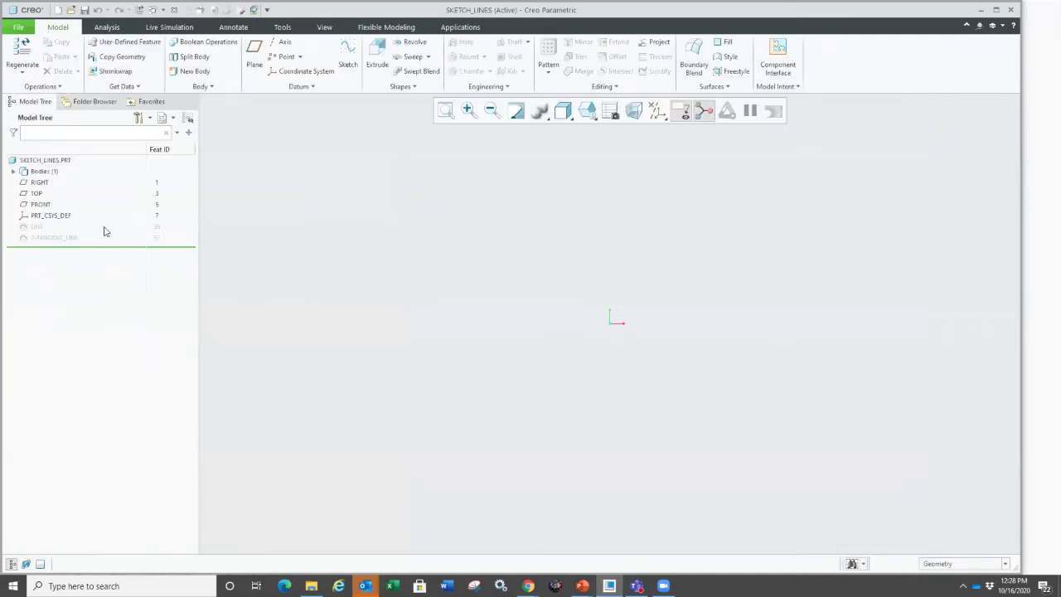
# Open the LINE sketch for editing and turn off its dimension display.
pyautogui.click(38, 227)
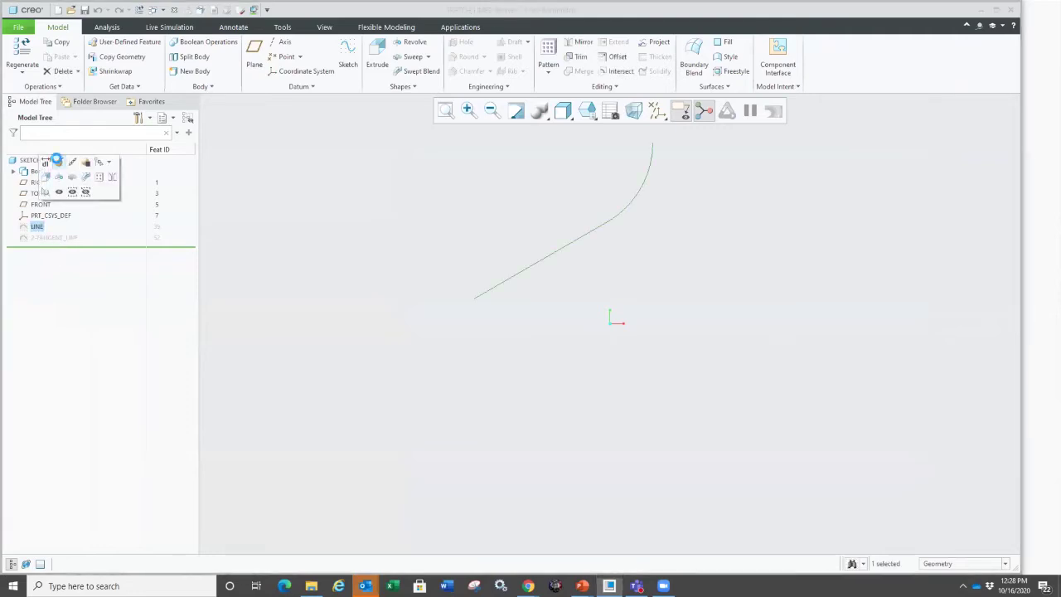
pyautogui.click(55, 159)
pyautogui.click(715, 110)
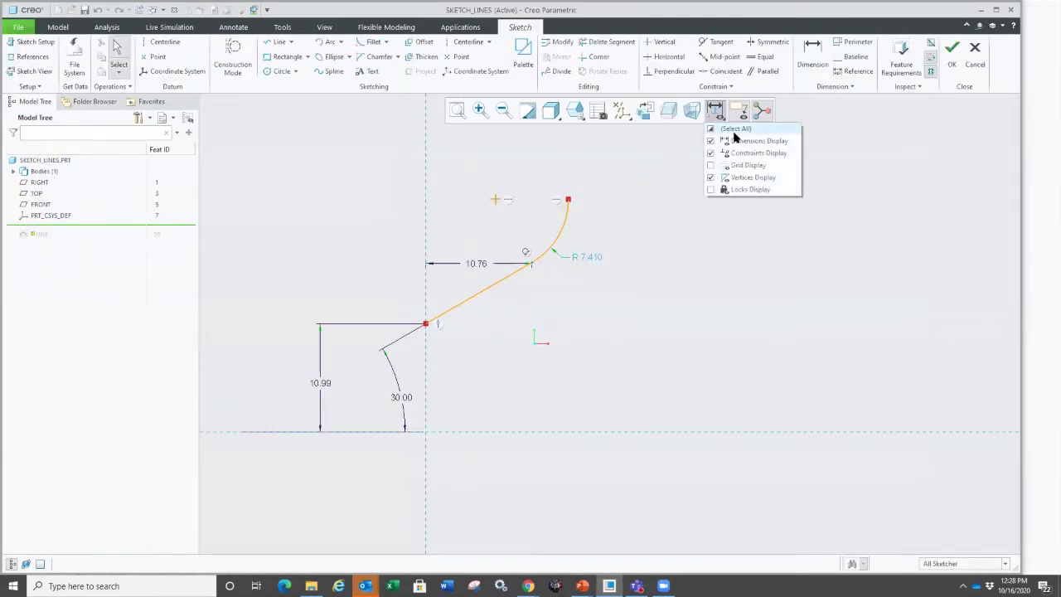
pyautogui.click(725, 141)
# Start a line chain at the inclined line's lower end, running down the vertical reference and along the horizontal reference.
pyautogui.scroll(-3, 429, 365)
pyautogui.rightClick(279, 309)
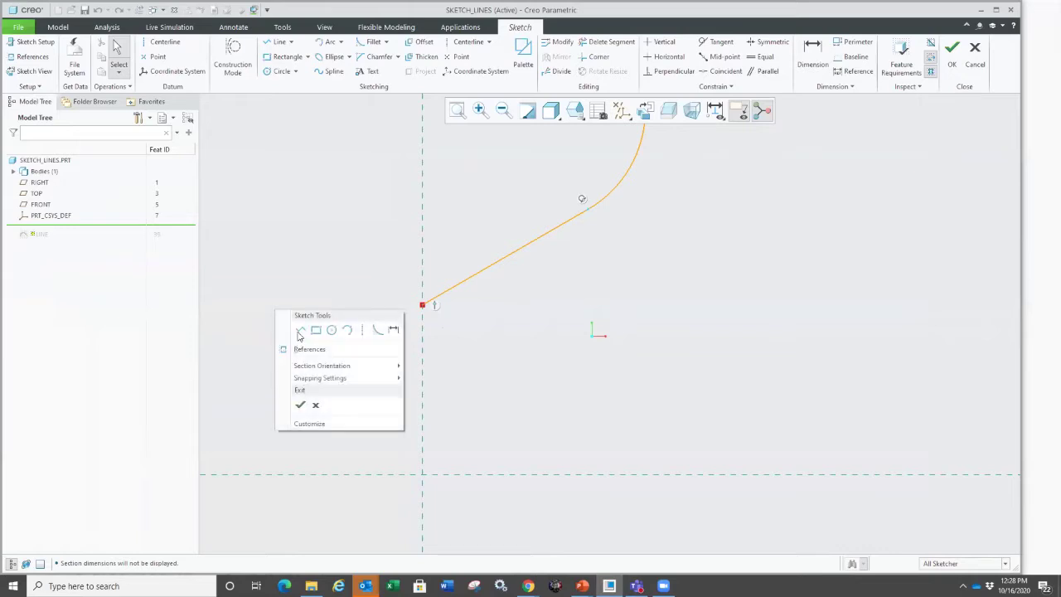
pyautogui.click(298, 332)
pyautogui.click(423, 304)
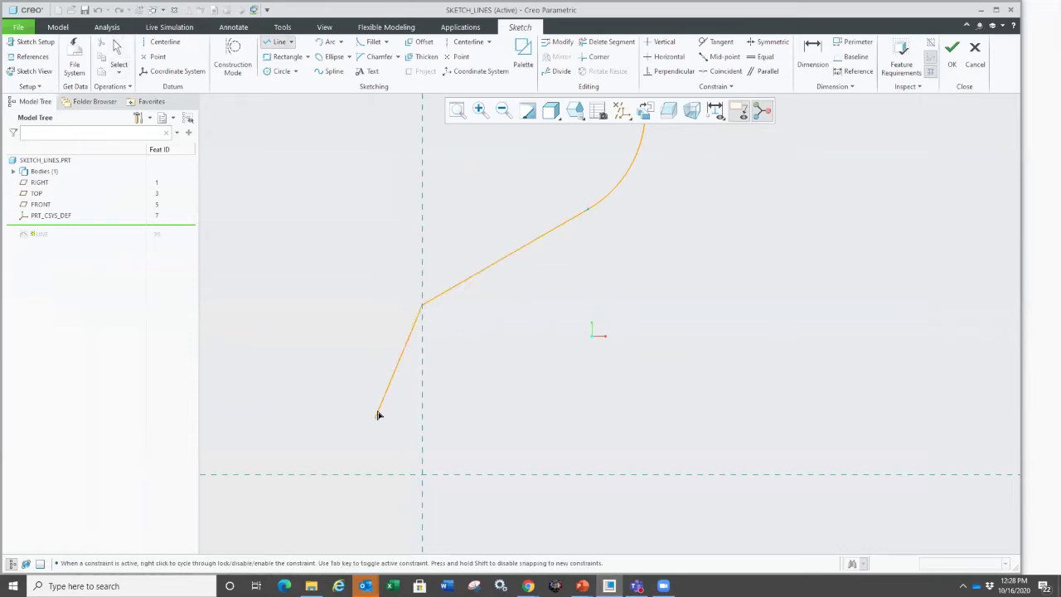
pyautogui.click(423, 478)
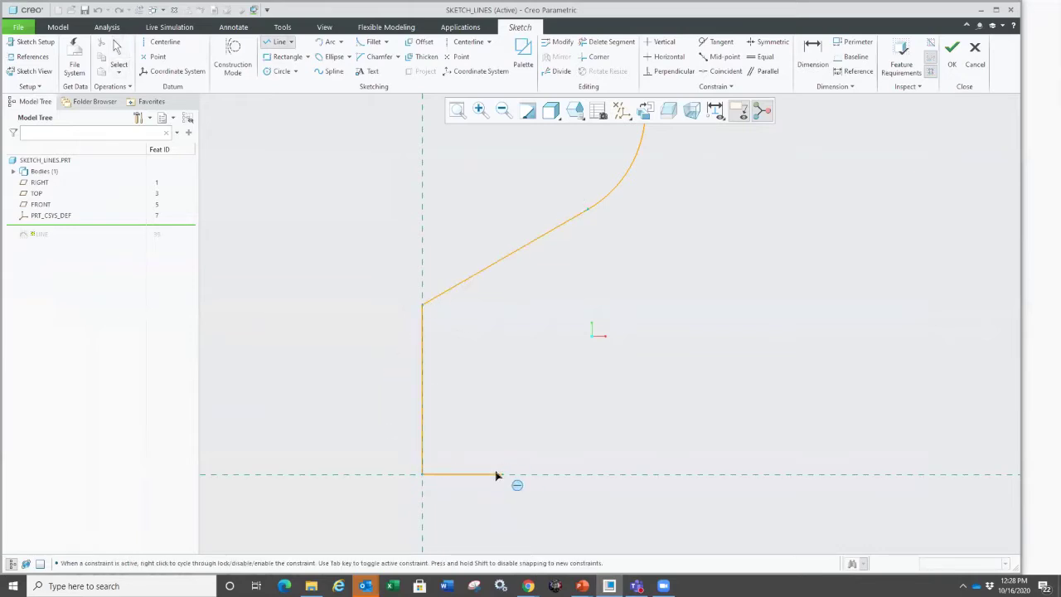
pyautogui.click(561, 477)
pyautogui.hotkey('ctrl', '1')
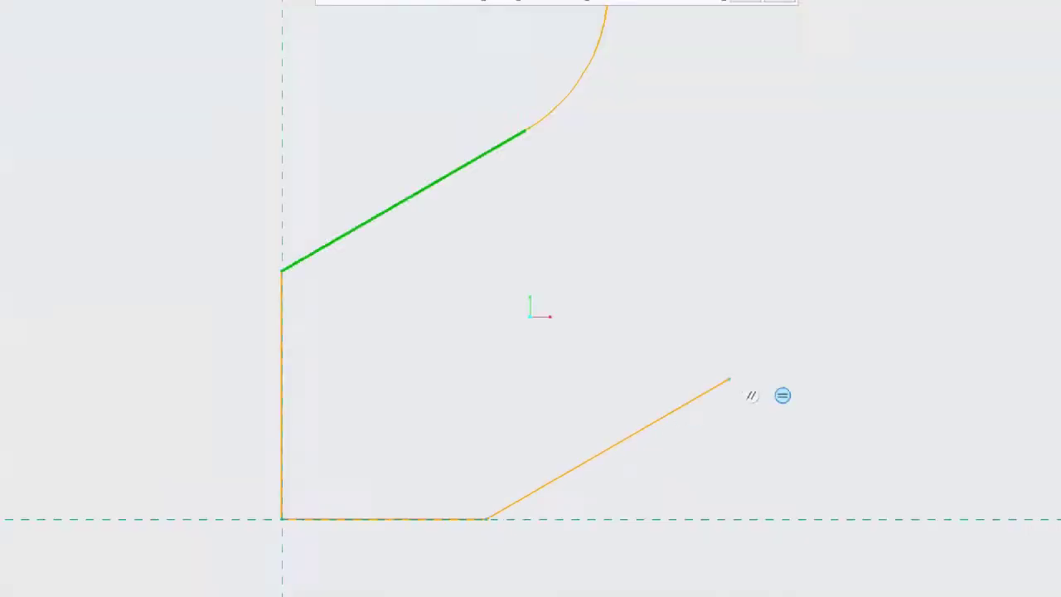
pyautogui.click(725, 379)
pyautogui.moveTo(747, 441)
pyautogui.mouseDown()
pyautogui.moveTo(834, 416)
pyautogui.moveTo(729, 424)
pyautogui.mouseUp()
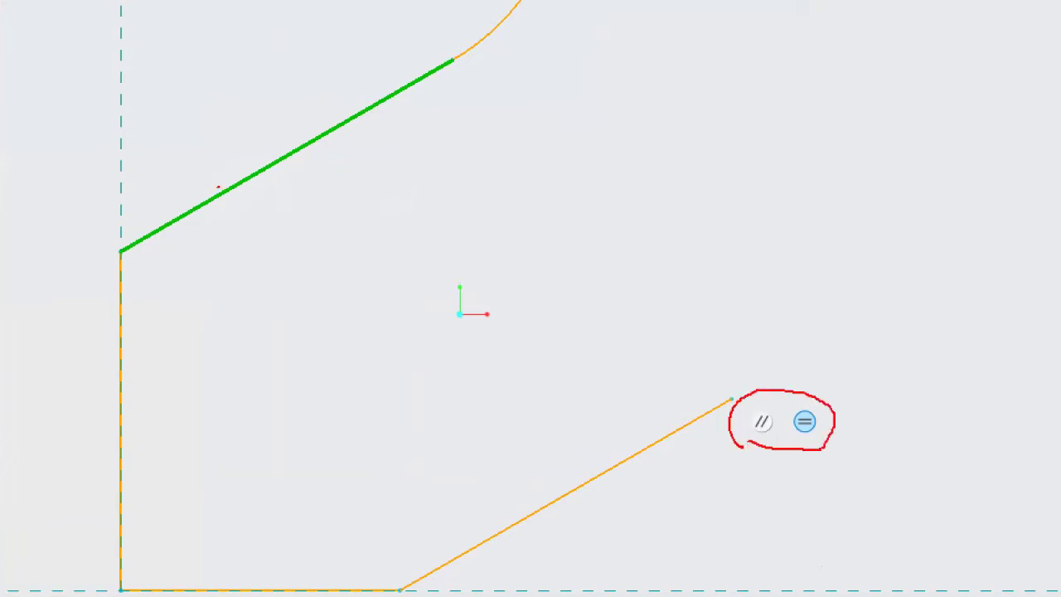
pyautogui.moveTo(217, 187); pyautogui.dragTo(325, 141)
pyautogui.moveTo(795, 431)
pyautogui.mouseDown()
pyautogui.moveTo(832, 419)
pyautogui.moveTo(792, 428)
pyautogui.moveTo(867, 335)
pyautogui.mouseUp()
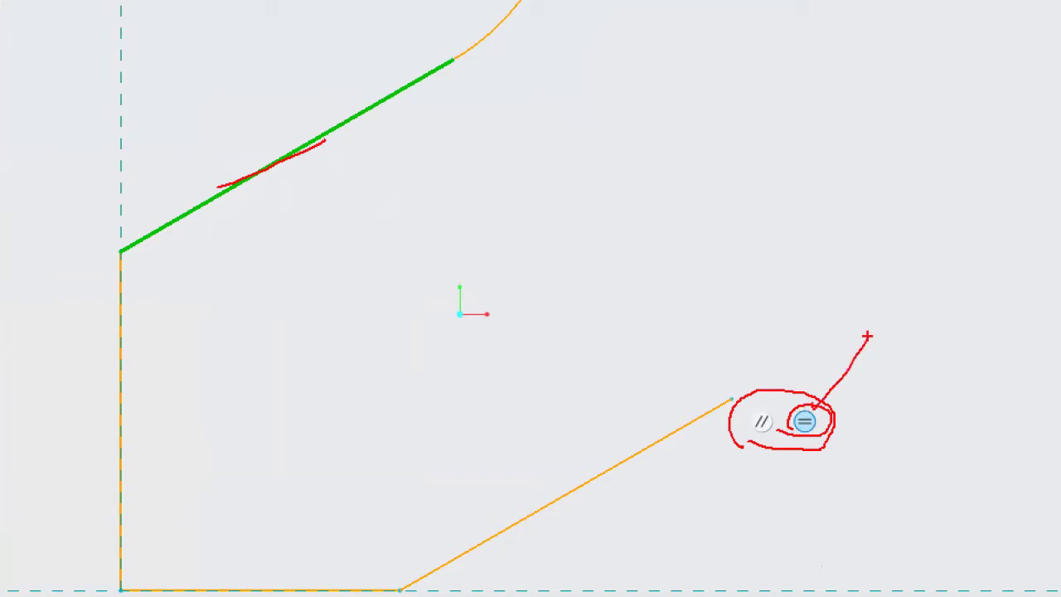
pyautogui.press('Escape')
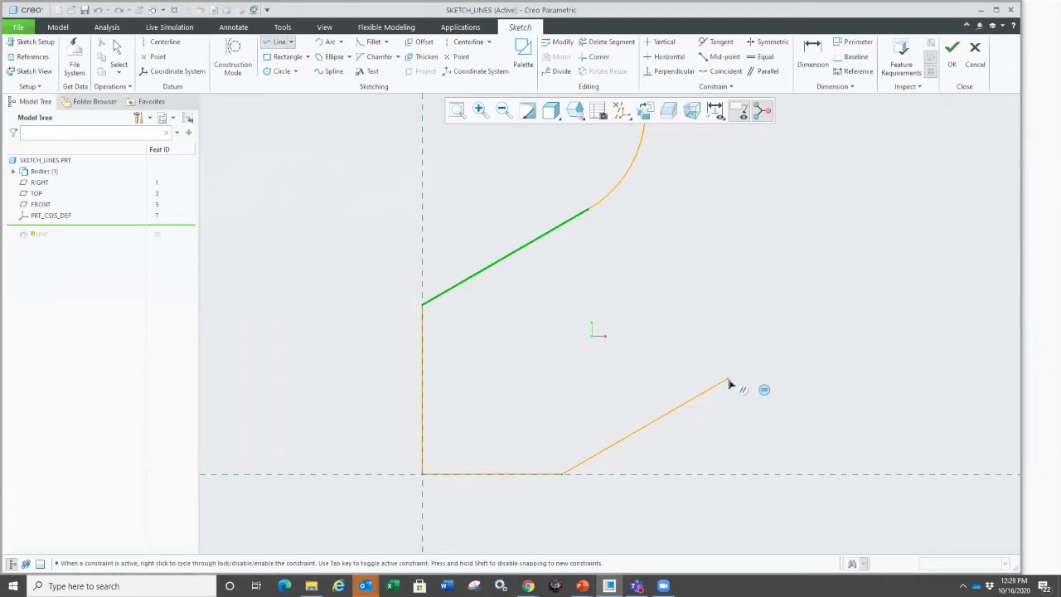
# Switch the active constraint between equal length and parallel, and place a longer segment parallel to the upper inclined line.
pyautogui.press('Tab')
pyautogui.press('Tab')
pyautogui.press('Tab')
pyautogui.press('Tab')
pyautogui.scroll(-2, 753, 365)
pyautogui.click(845, 301)
# Close the profile with a vertical line, a horizontal line and a short vertical line ending at the arc's open end.
pyautogui.scroll(-1, 835, 281)
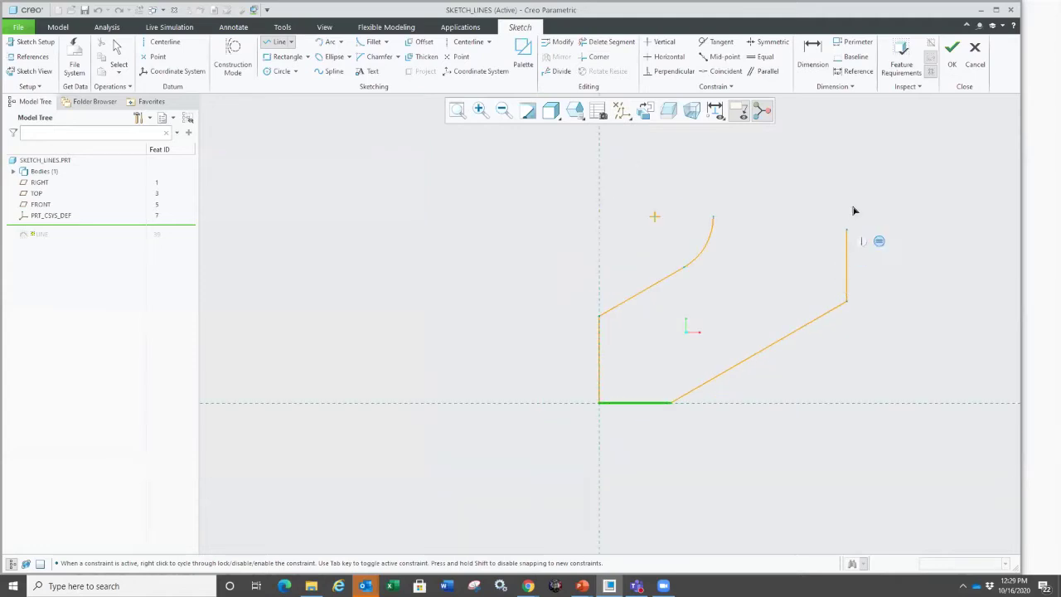
pyautogui.click(846, 141)
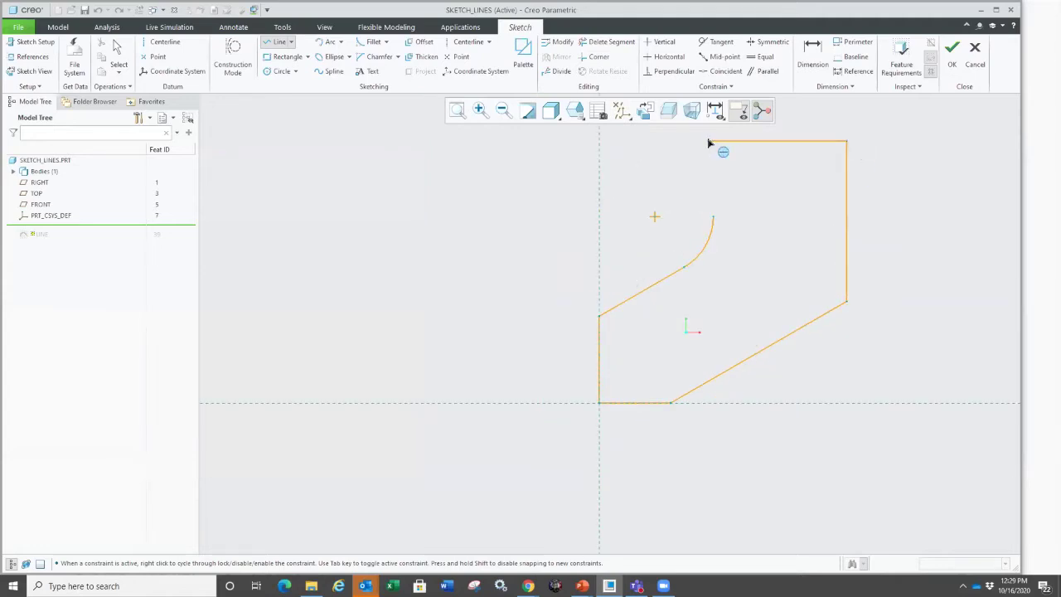
pyautogui.click(711, 142)
pyautogui.click(713, 215)
pyautogui.middleClick(779, 245)
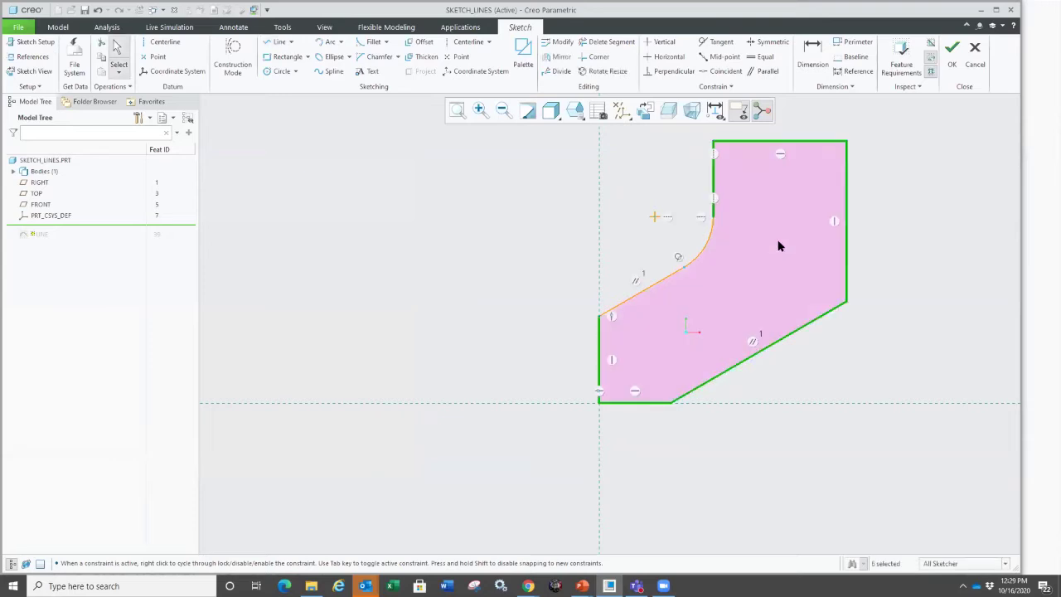
# Inspect the parallel constraint on the lower inclined line to identify the two lines it links.
pyautogui.click(802, 369)
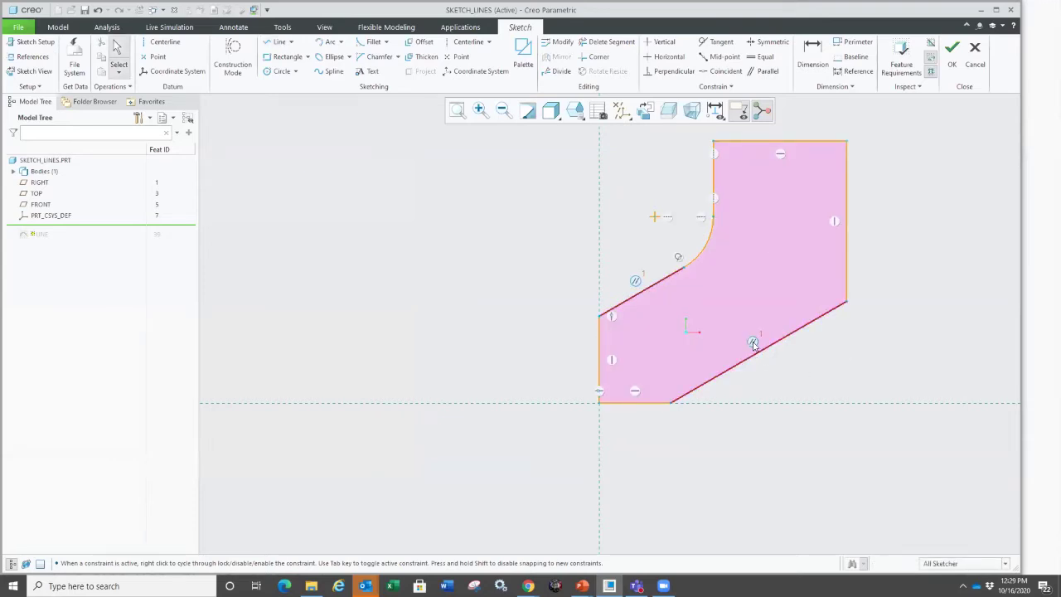
pyautogui.rightClick(753, 344)
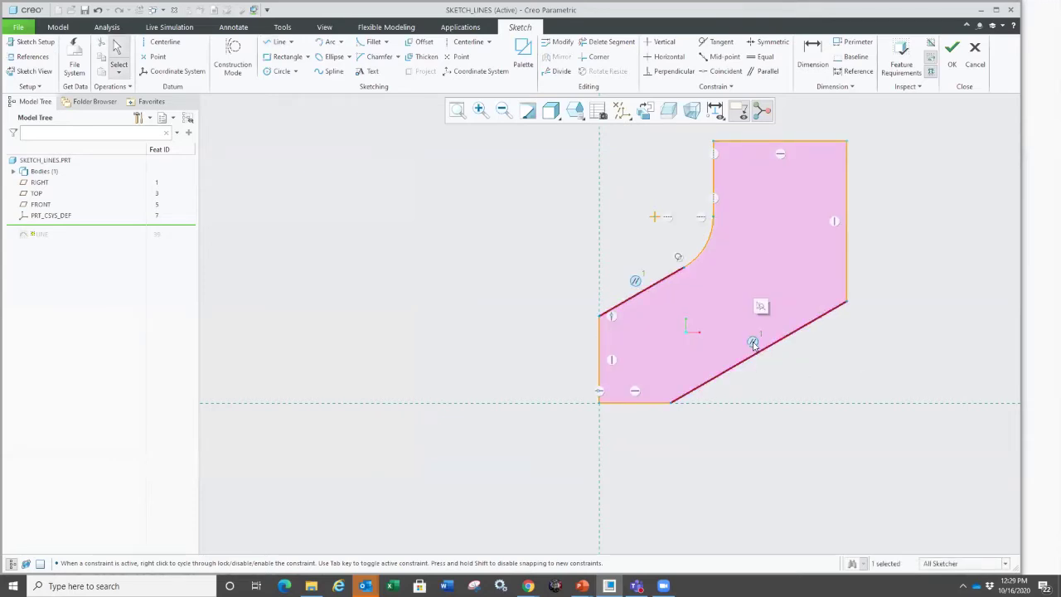
pyautogui.click(708, 448)
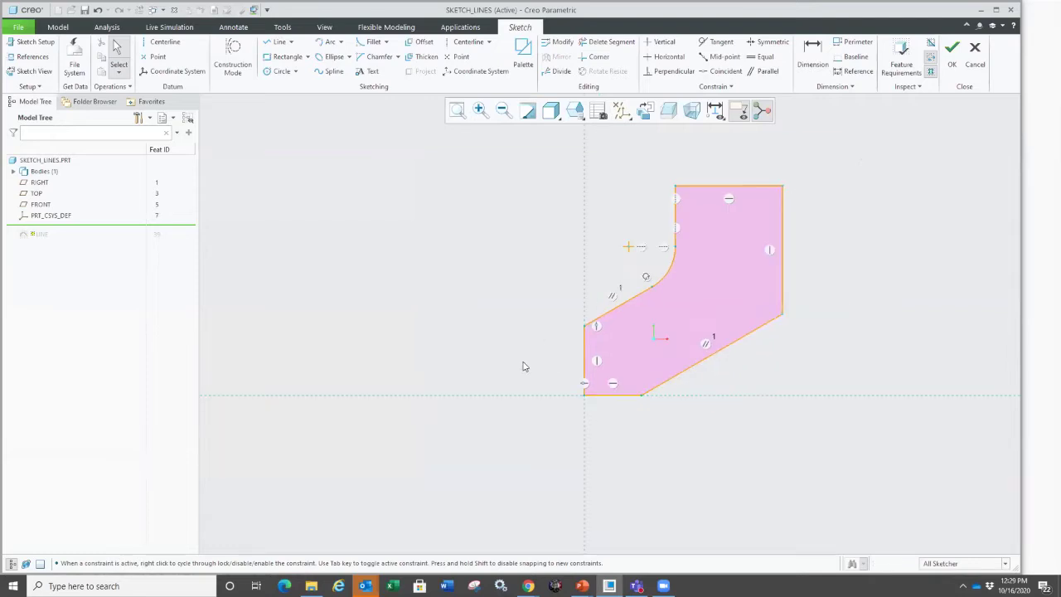
# Delete the long vertical line that joins the upper horizontal line to the lower inclined line.
pyautogui.keyDown('shift'); pyautogui.moveTo(721, 240); pyautogui.dragTo(630, 318, button='middle'); pyautogui.keyUp('shift')
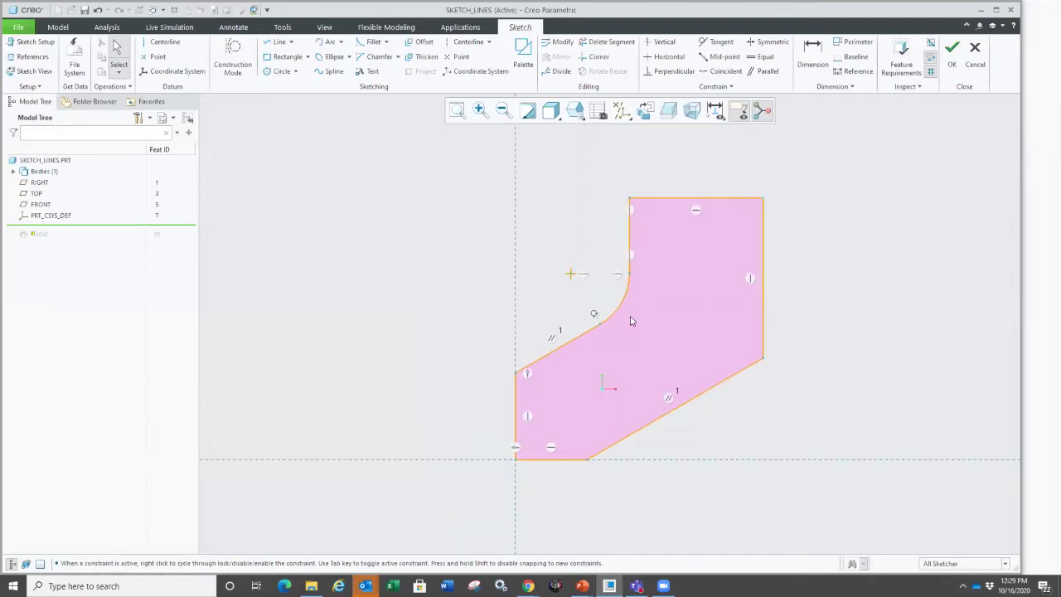
pyautogui.click(762, 321)
pyautogui.press('Delete')
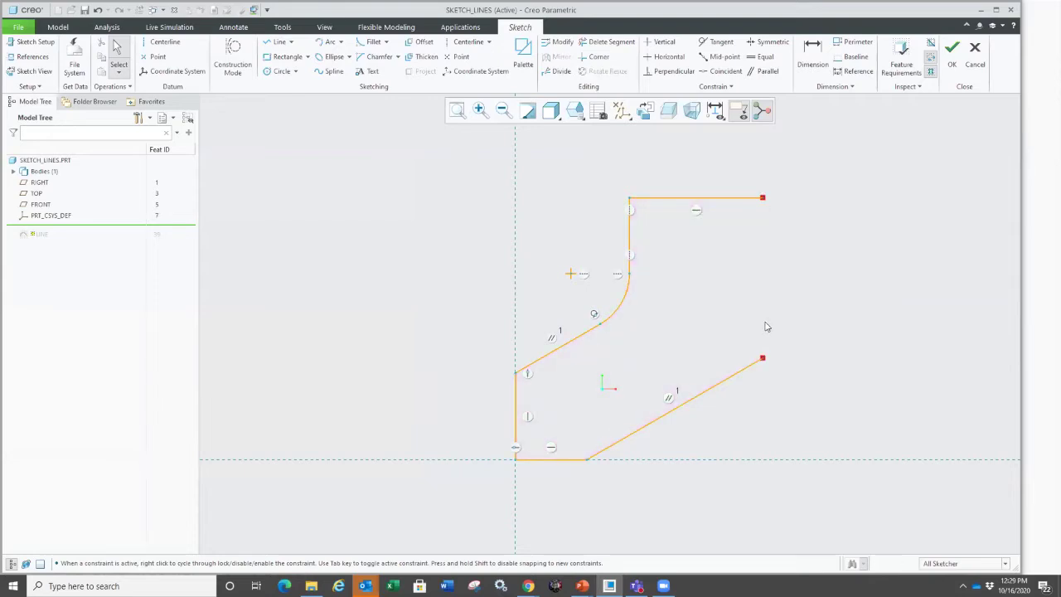
# Extend the lower inclined line and the upper horizontal line from their open ends along their own directions.
pyautogui.press('l')
pyautogui.click(763, 358)
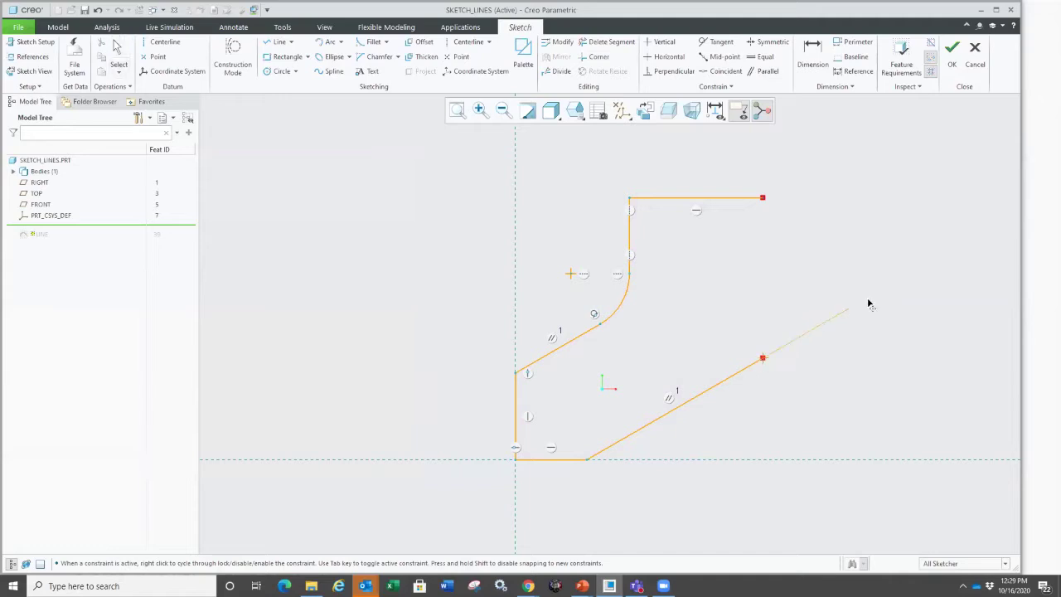
pyautogui.click(908, 273)
pyautogui.middleClick(688, 307)
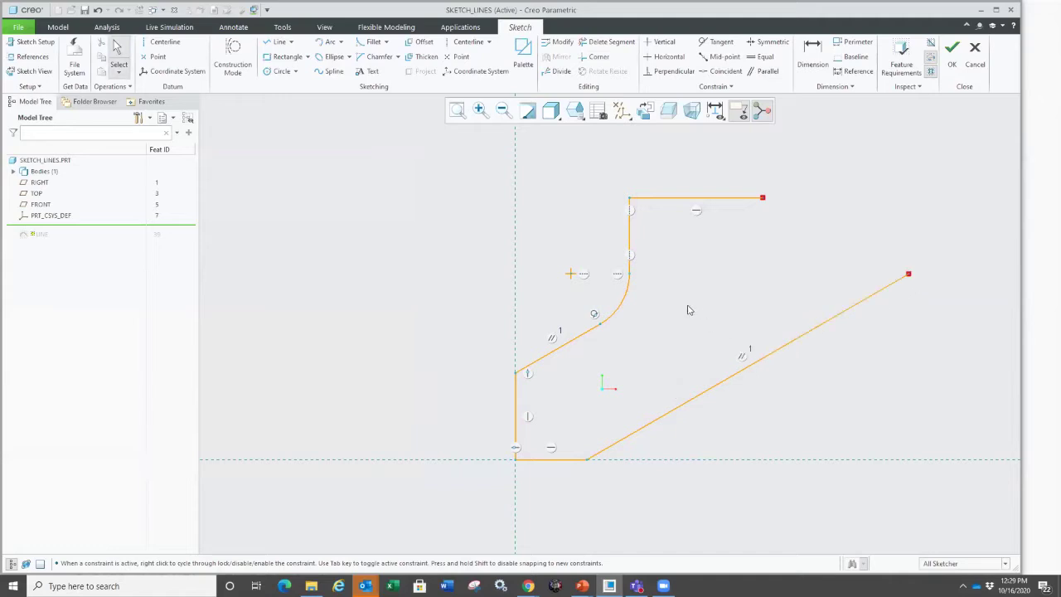
pyautogui.click(762, 198)
pyautogui.moveTo(796, 199); pyautogui.dragTo(852, 198)
# Join the upper horizontal line and the lower inclined line at their intersection with the Corner command.
pyautogui.scroll(2, 637, 305)
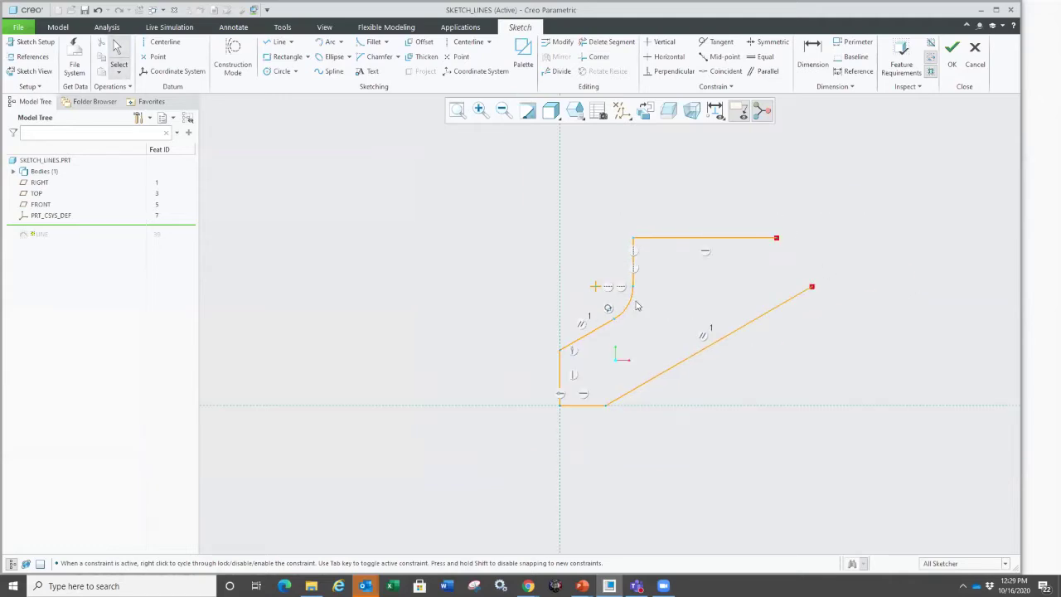
pyautogui.scroll(-3, 855, 202)
pyautogui.click(599, 57)
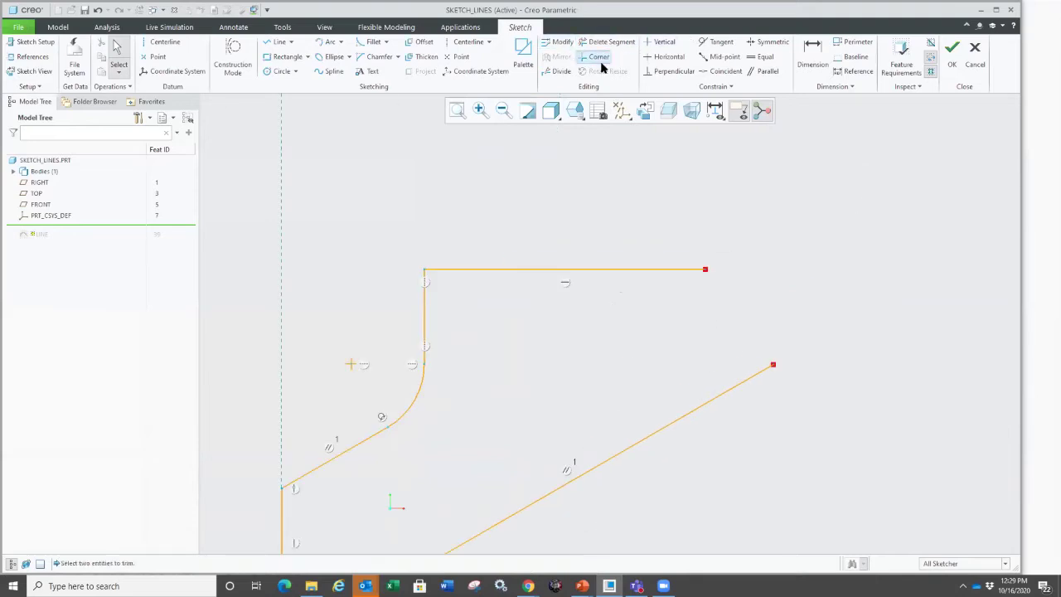
pyautogui.click(677, 275)
pyautogui.click(727, 391)
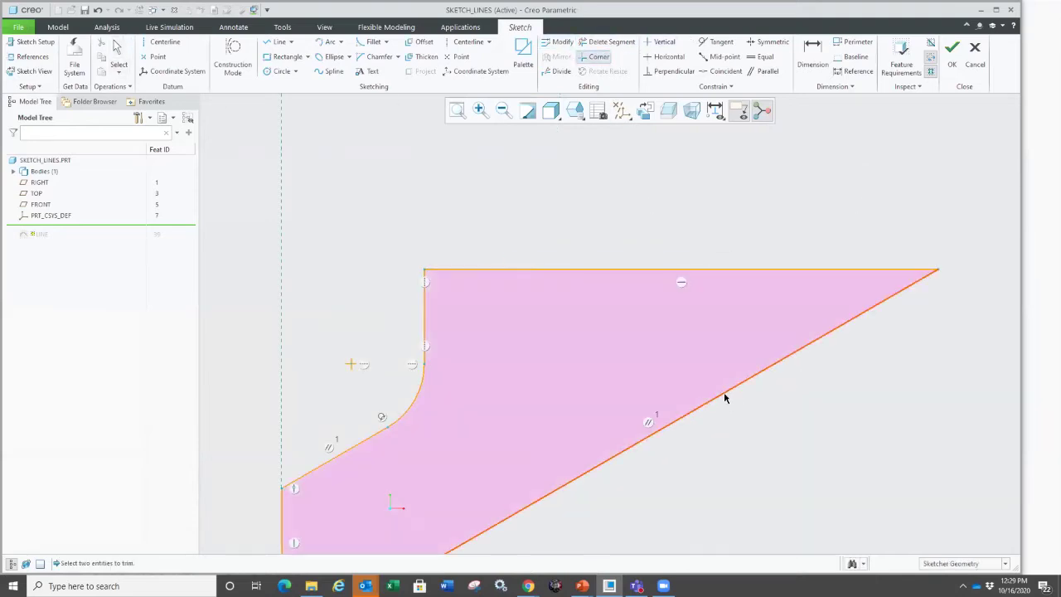
# Delete the short vertical line between the arc and the upper horizontal line.
pyautogui.scroll(1, 529, 196)
pyautogui.scroll(2, 715, 277)
pyautogui.scroll(-2, 513, 237)
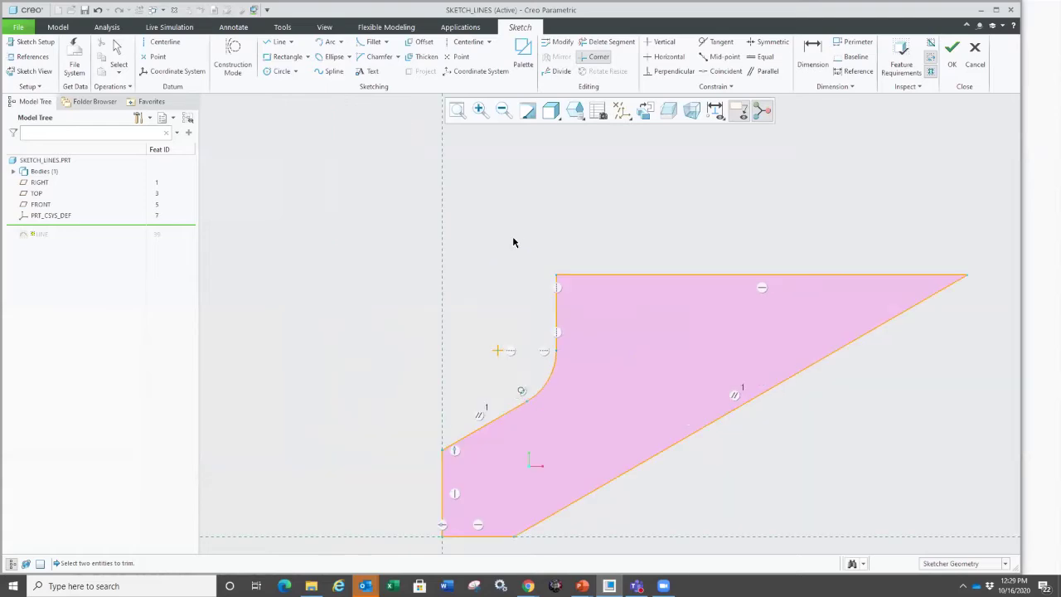
pyautogui.click(556, 324)
pyautogui.click(555, 315)
pyautogui.middleClick(553, 313)
pyautogui.click(555, 313)
pyautogui.press('Delete')
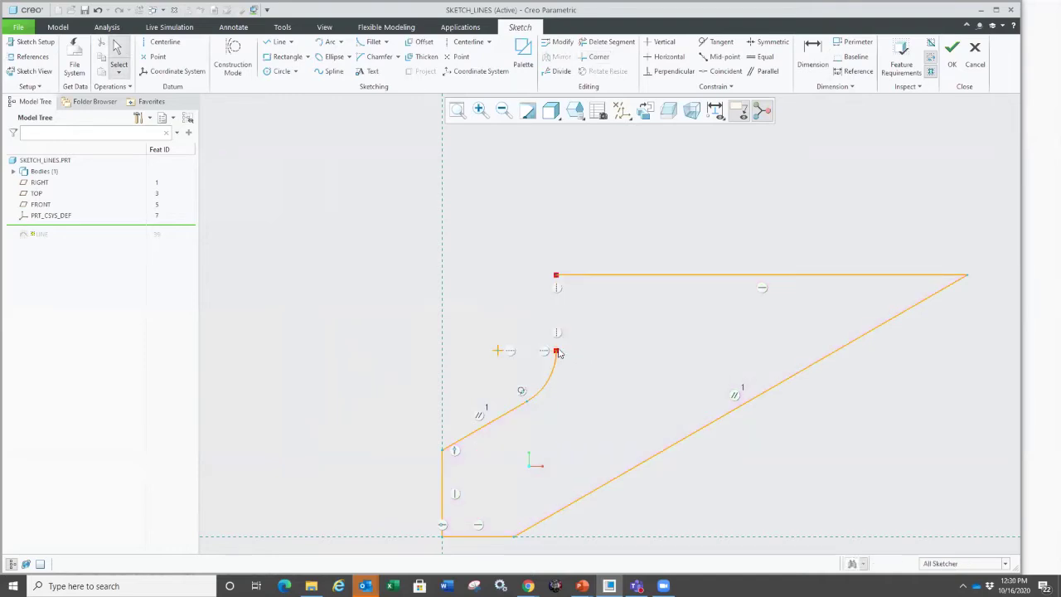
# Extend the arc from its open end around its centre until it spans about a half circle.
pyautogui.moveTo(556, 350); pyautogui.dragTo(494, 290)
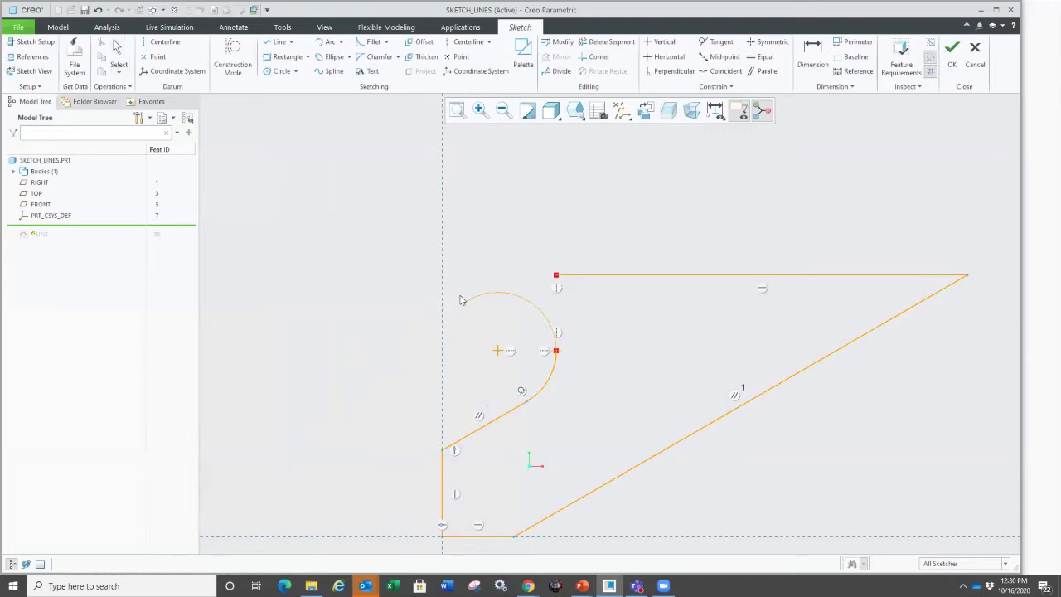
pyautogui.click(464, 301)
pyautogui.middleClick(464, 302)
# Extend the upper horizontal line from its open end towards the vertical reference and accept the sketch.
pyautogui.moveTo(556, 275); pyautogui.dragTo(481, 279)
pyautogui.click(481, 280)
pyautogui.middleClick(481, 280)
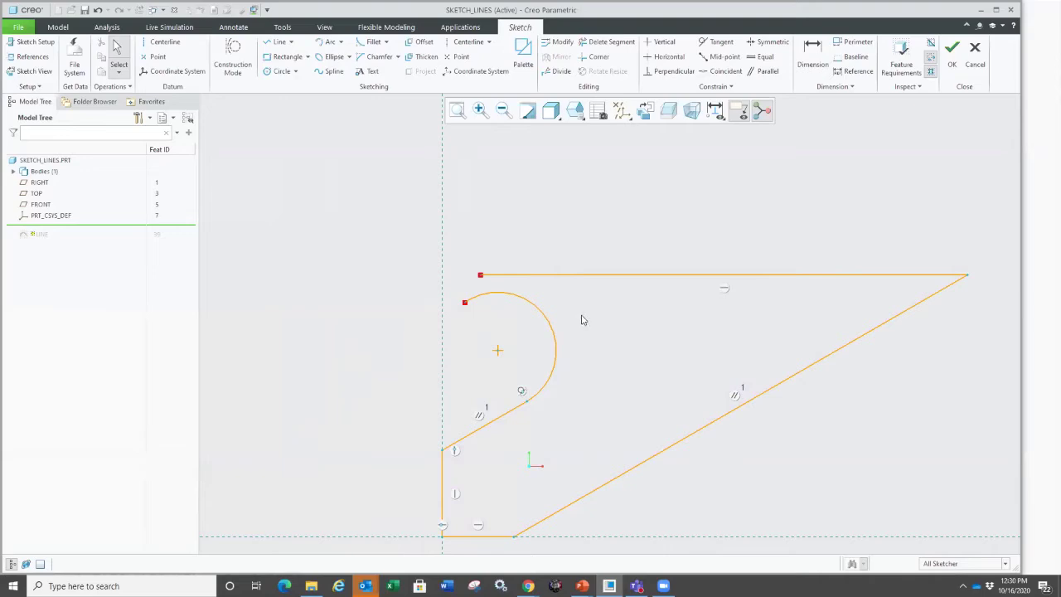
pyautogui.click(952, 57)
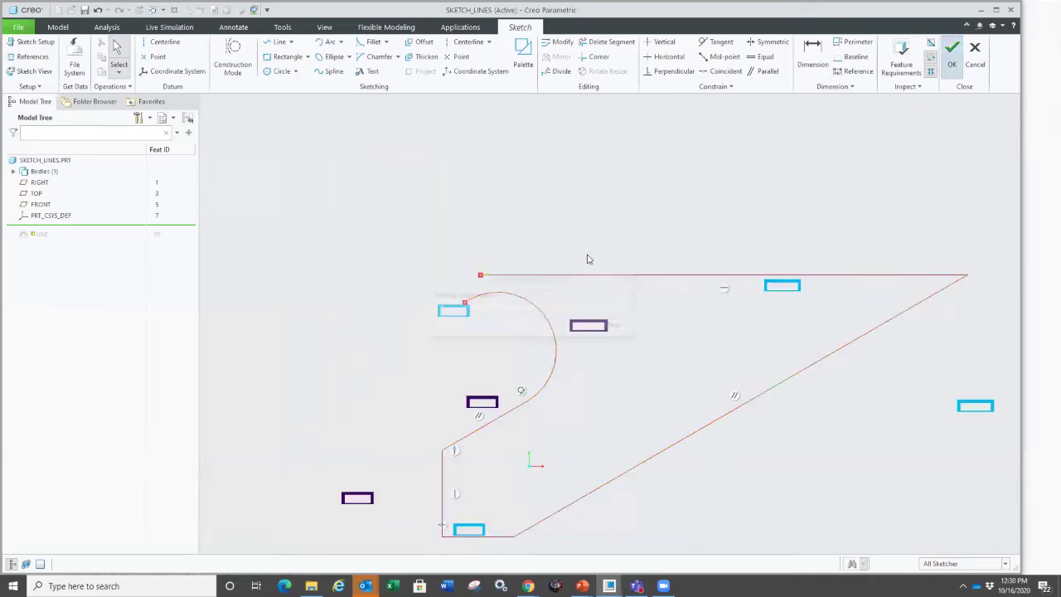
# Switch to the BUG_TT.pptx slide show in PowerPoint and advance to the slide about refit after dimension change.
pyautogui.press('super+Tab')
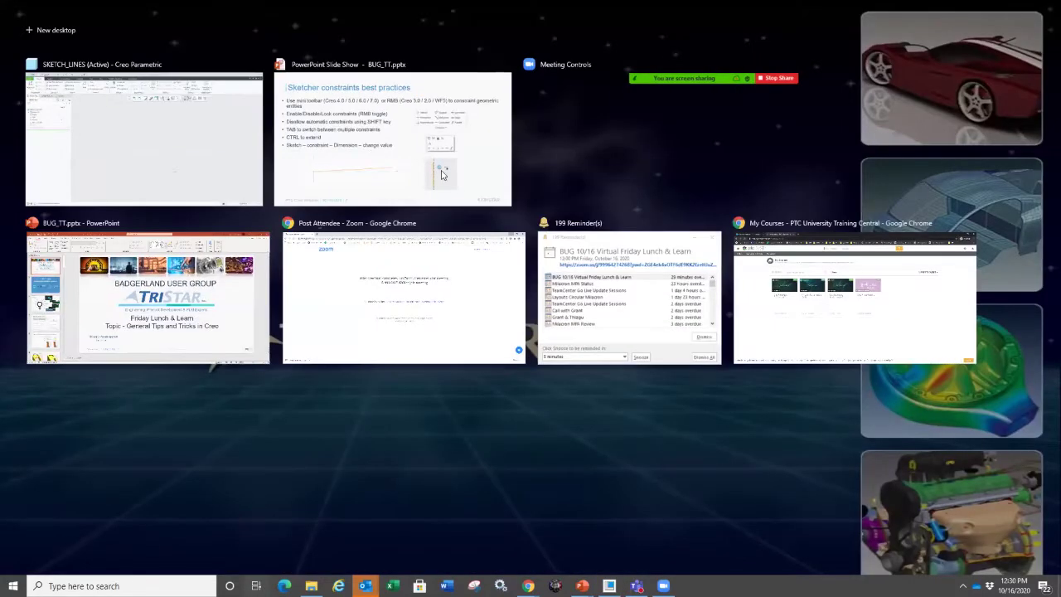
pyautogui.click(442, 173)
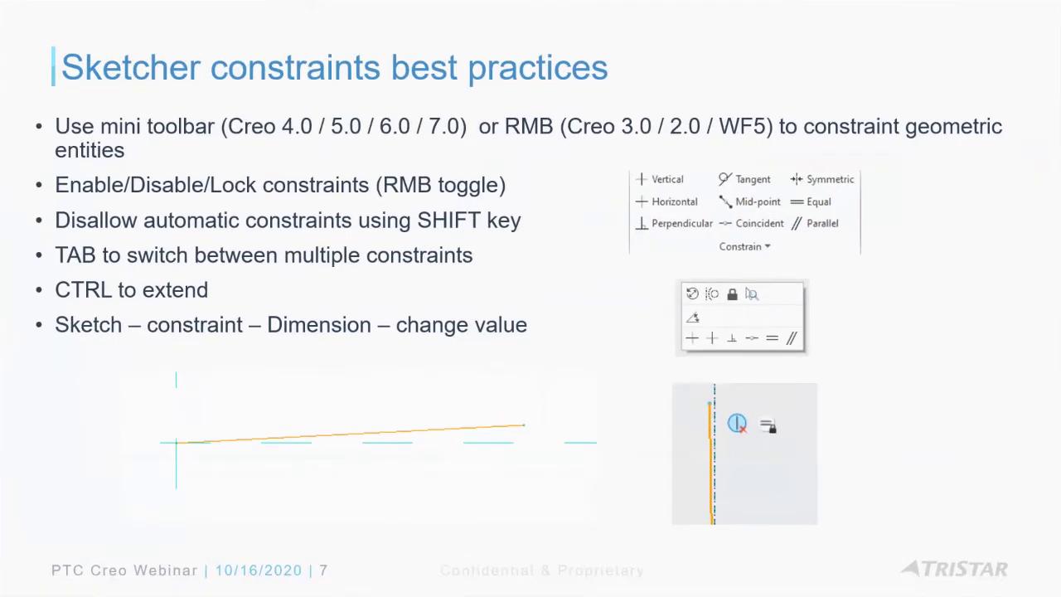
pyautogui.click(507, 293)
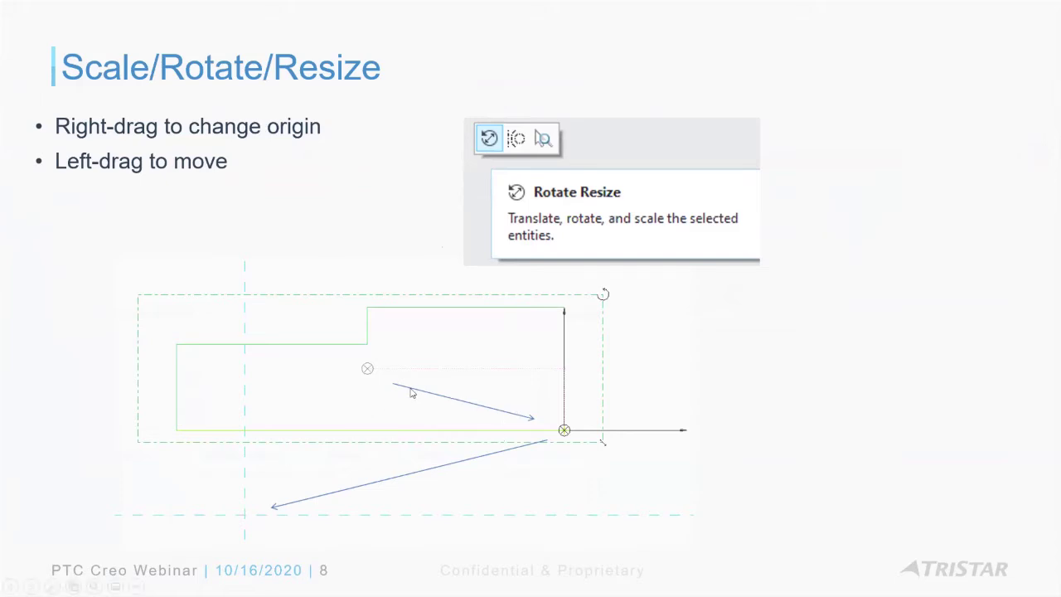
pyautogui.click(465, 449)
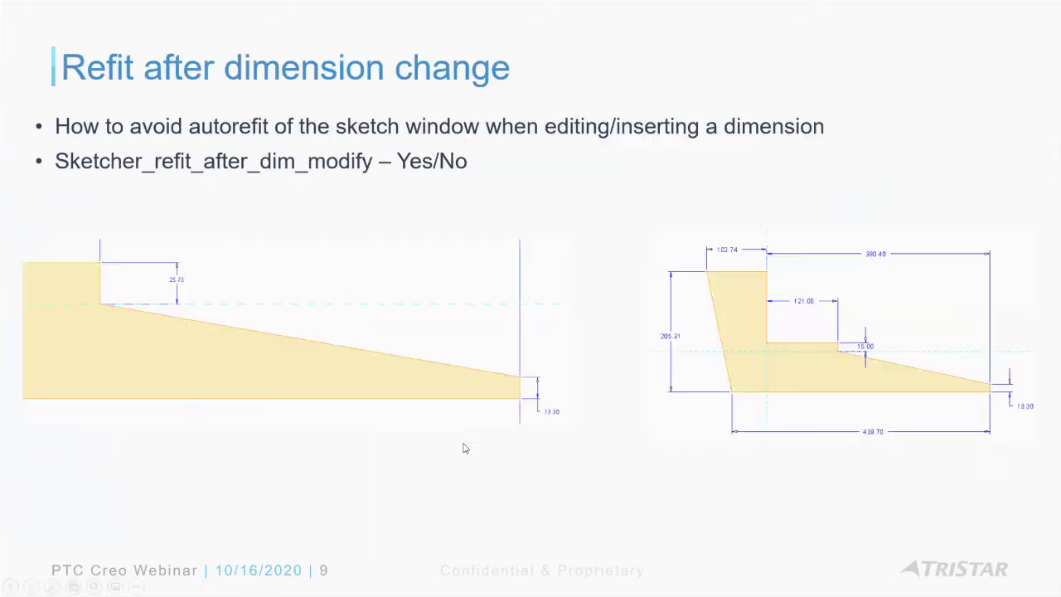
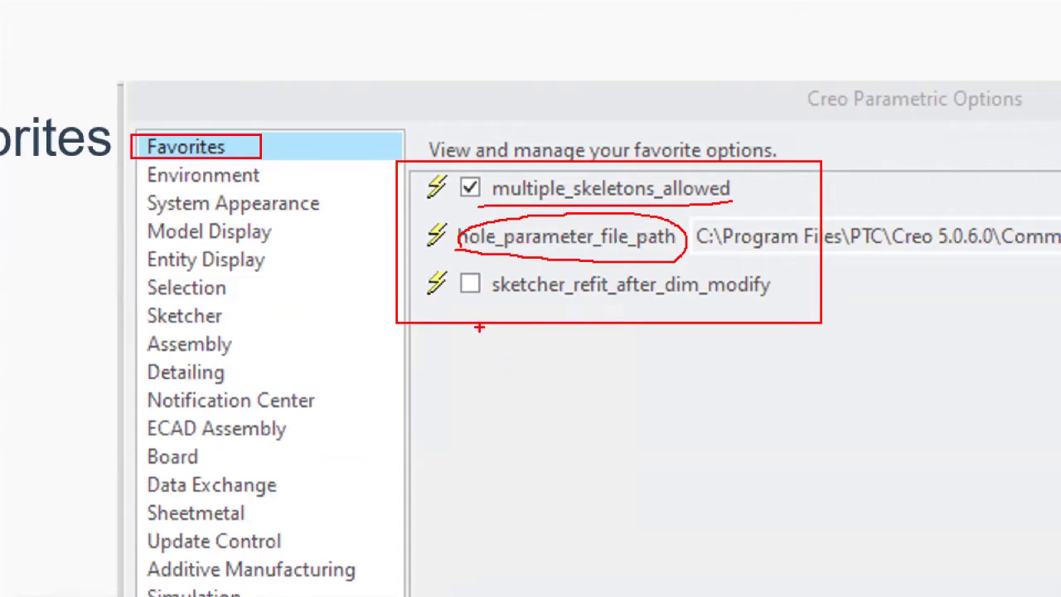
pyautogui.moveTo(420, 175); pyautogui.dragTo(417, 300)
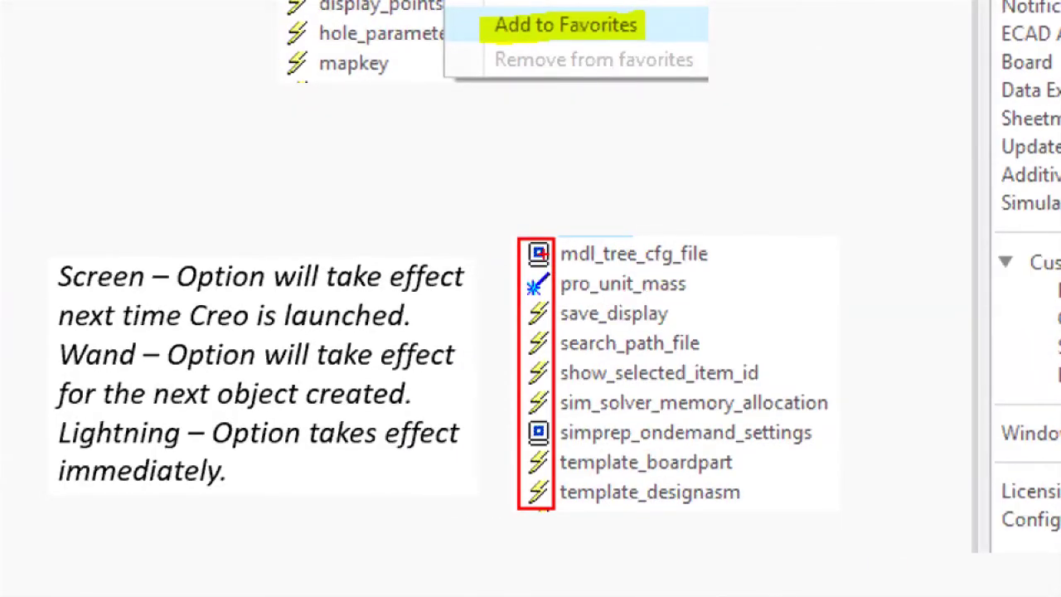
pyautogui.moveTo(542, 250); pyautogui.dragTo(457, 262)
pyautogui.moveTo(522, 287); pyautogui.dragTo(469, 291)
pyautogui.moveTo(500, 235)
pyautogui.mouseDown()
pyautogui.moveTo(577, 544)
pyautogui.moveTo(554, 527)
pyautogui.mouseUp()
pyautogui.press('Escape')
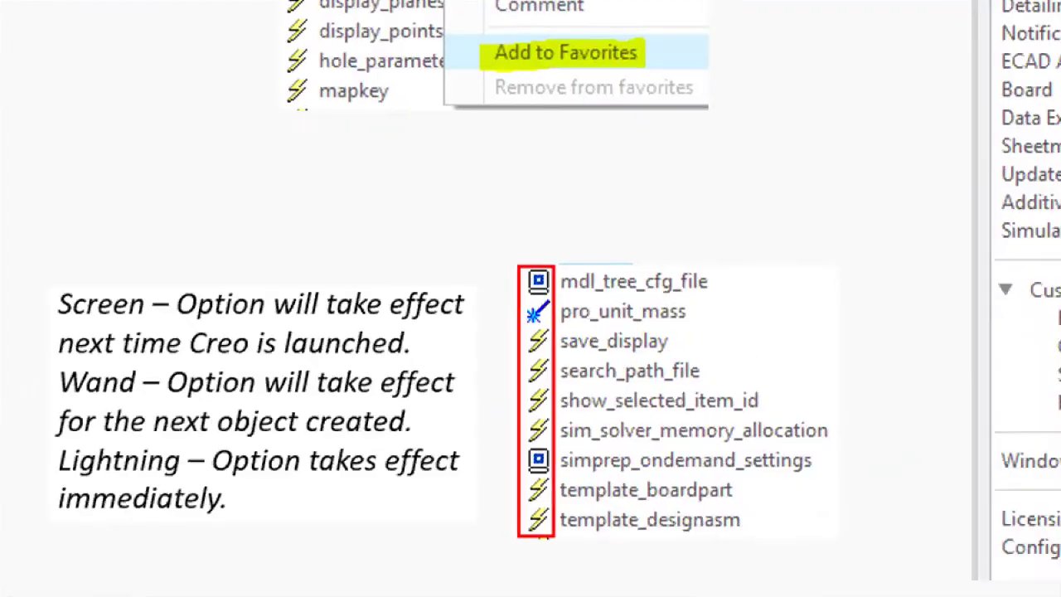
pyautogui.moveTo(516, 326); pyautogui.dragTo(689, 329)
pyautogui.press('Escape')
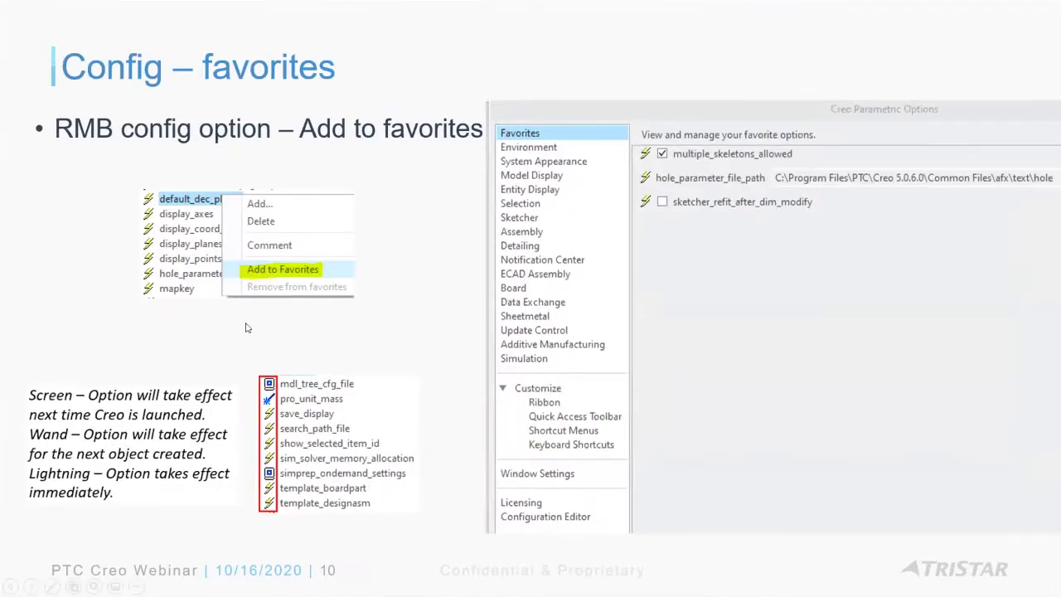
# Switch from the slide show to Creo Parametric, close the SKETCH_LINES part and erase all objects not displayed from the session.
pyautogui.press('super+Tab')
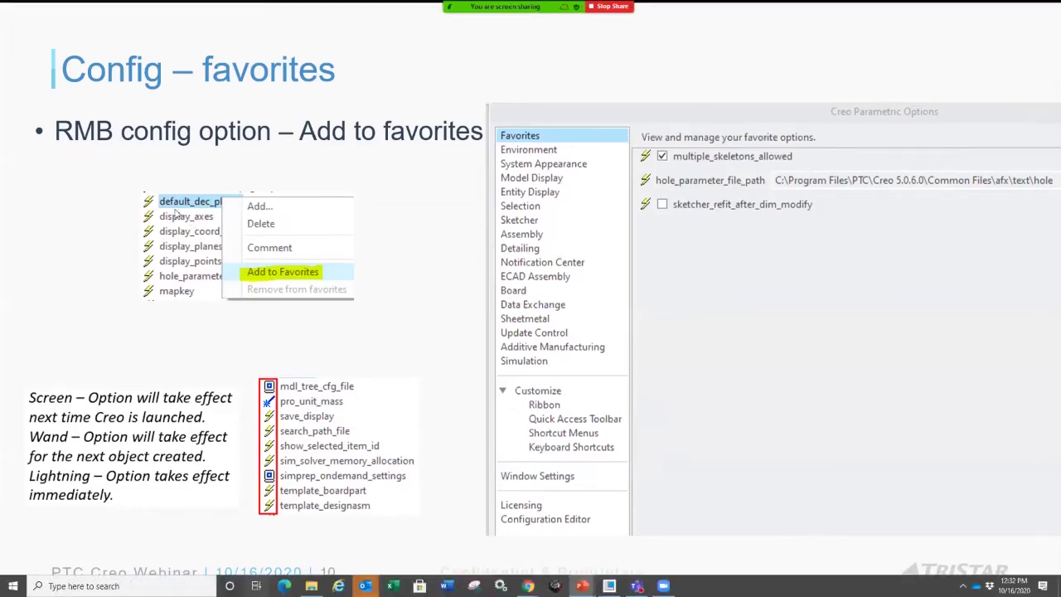
pyautogui.click(310, 206)
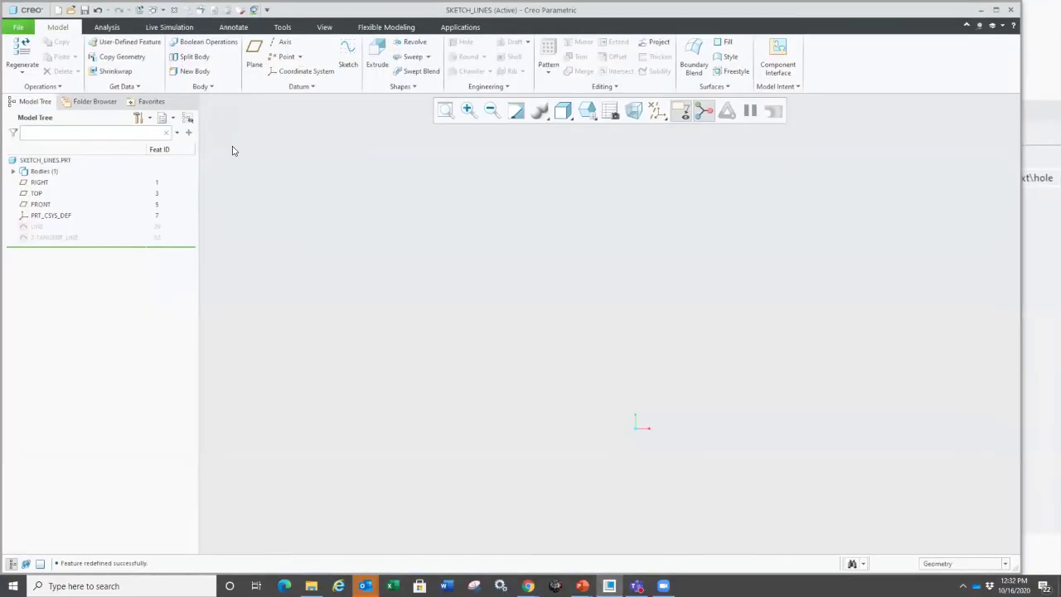
pyautogui.click(174, 9)
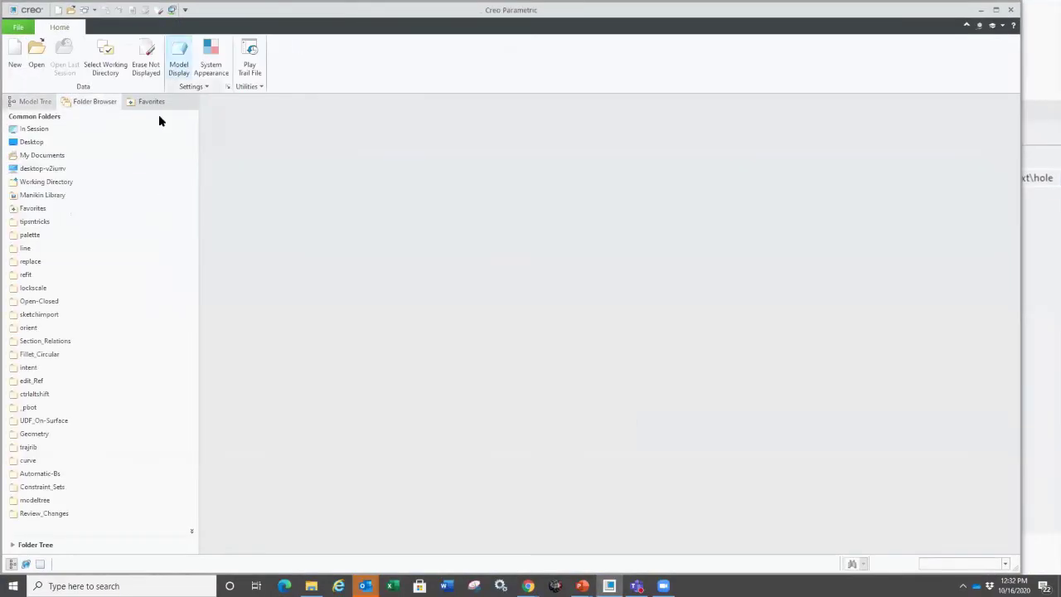
pyautogui.click(146, 55)
pyautogui.press('Return')
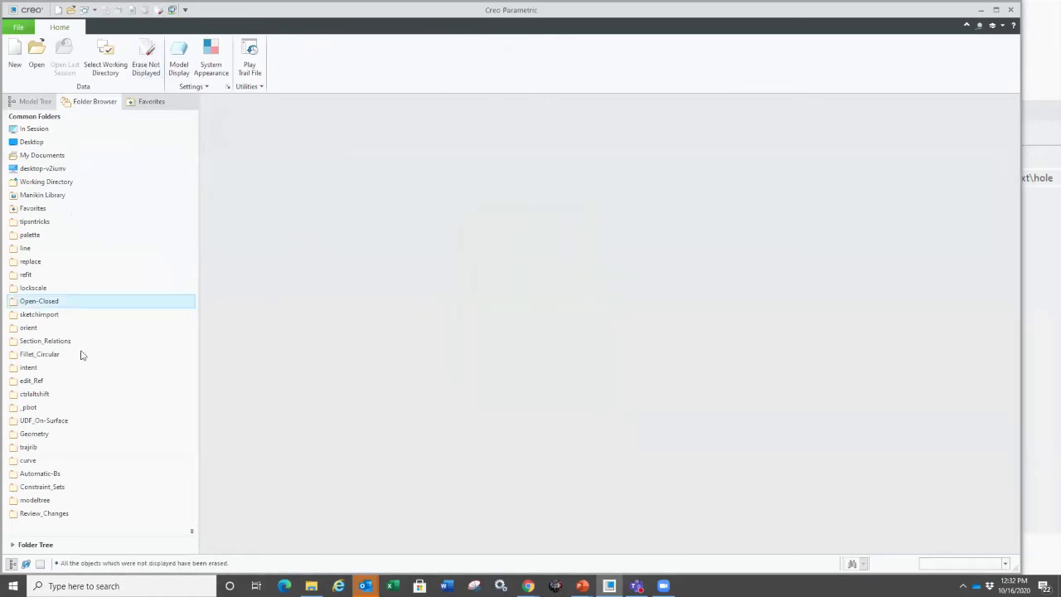
# Browse to the refit folder, create a new part with the default name and template, and start a sketch on the FRONT plane.
pyautogui.click(26, 275)
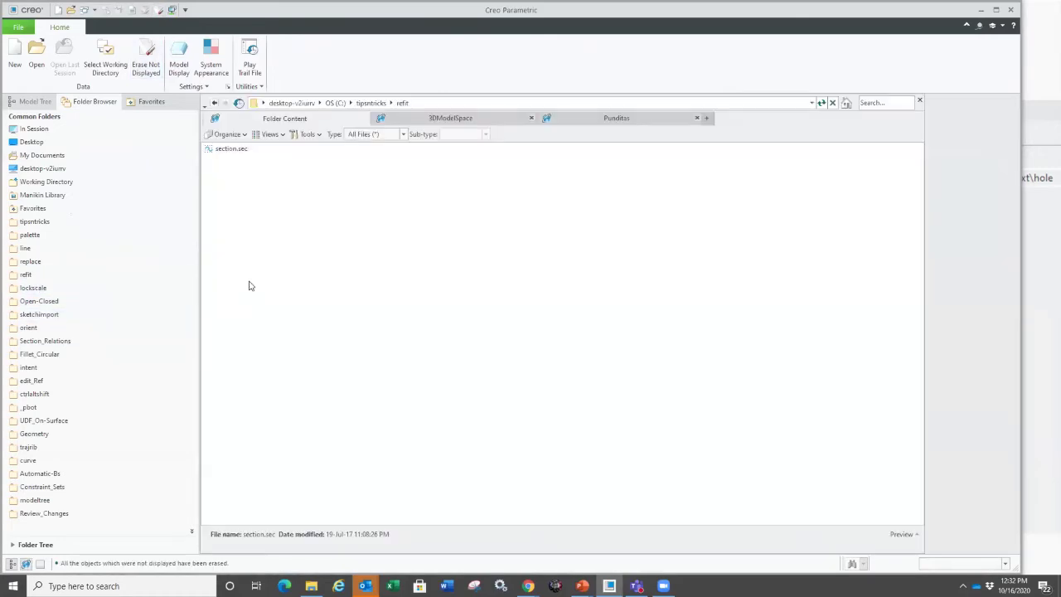
pyautogui.click(15, 56)
pyautogui.press('Return')
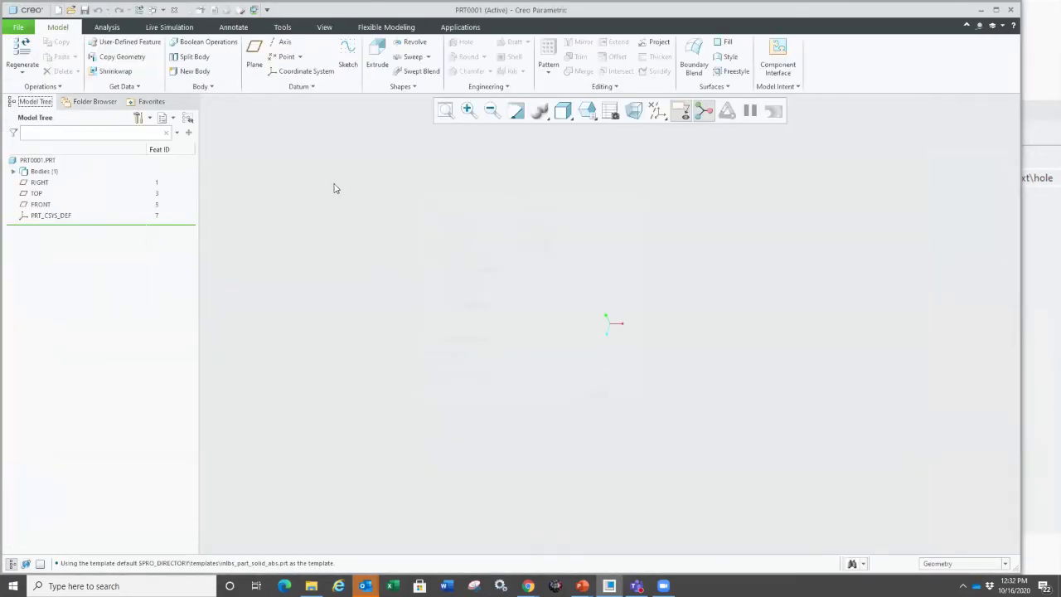
pyautogui.click(348, 55)
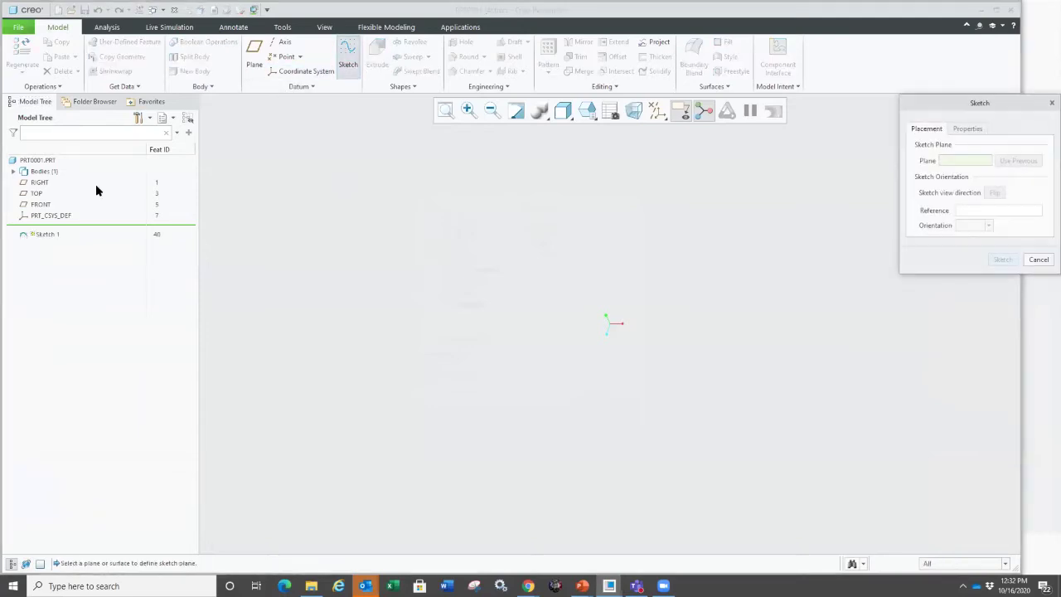
pyautogui.click(41, 205)
pyautogui.middleClick(331, 204)
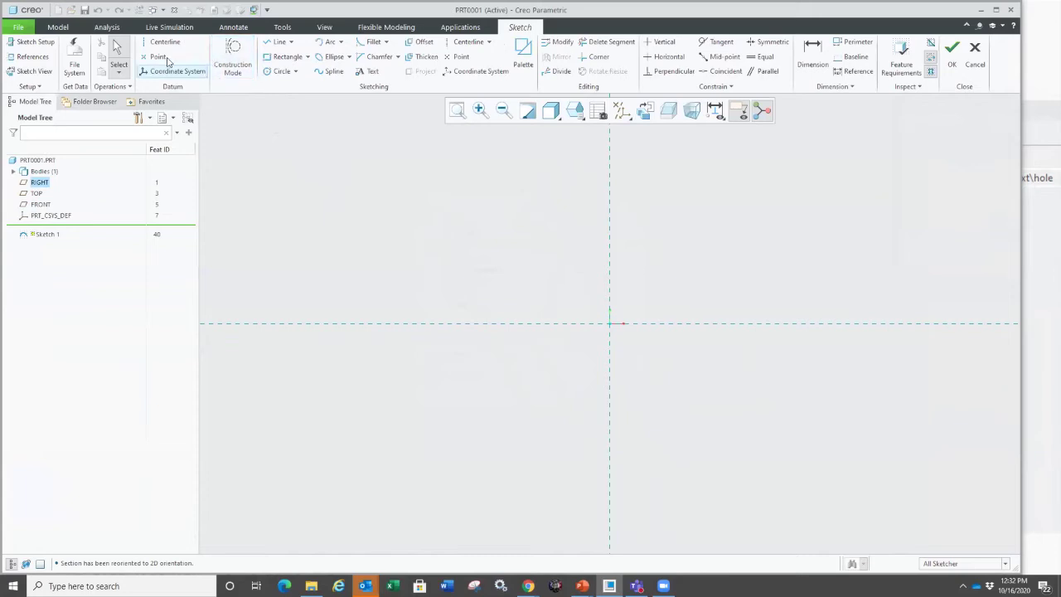
# Import the section.sec file from the refit folder into the sketch.
pyautogui.click(73, 64)
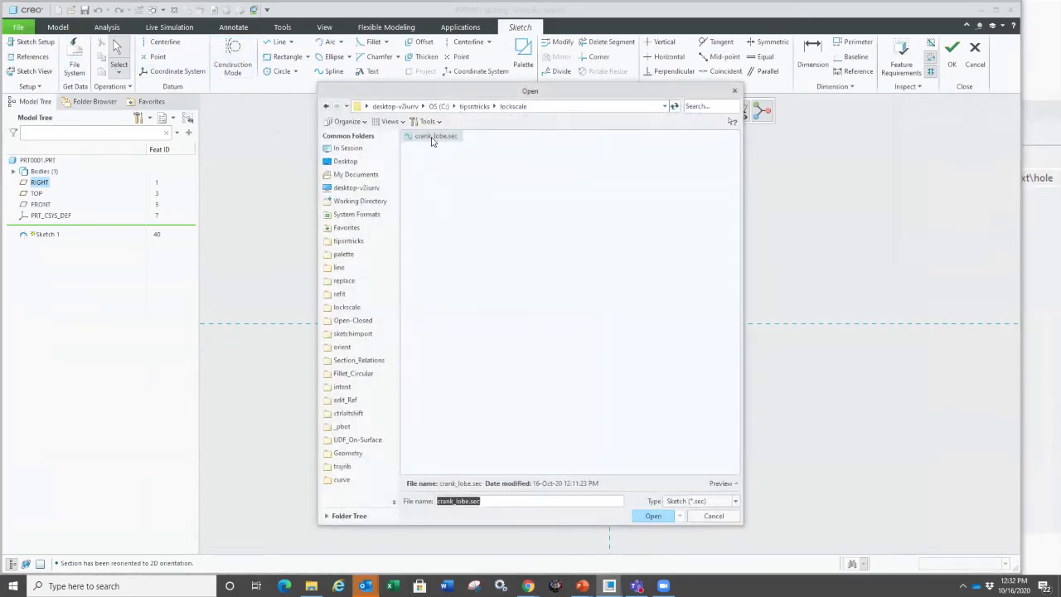
pyautogui.click(354, 294)
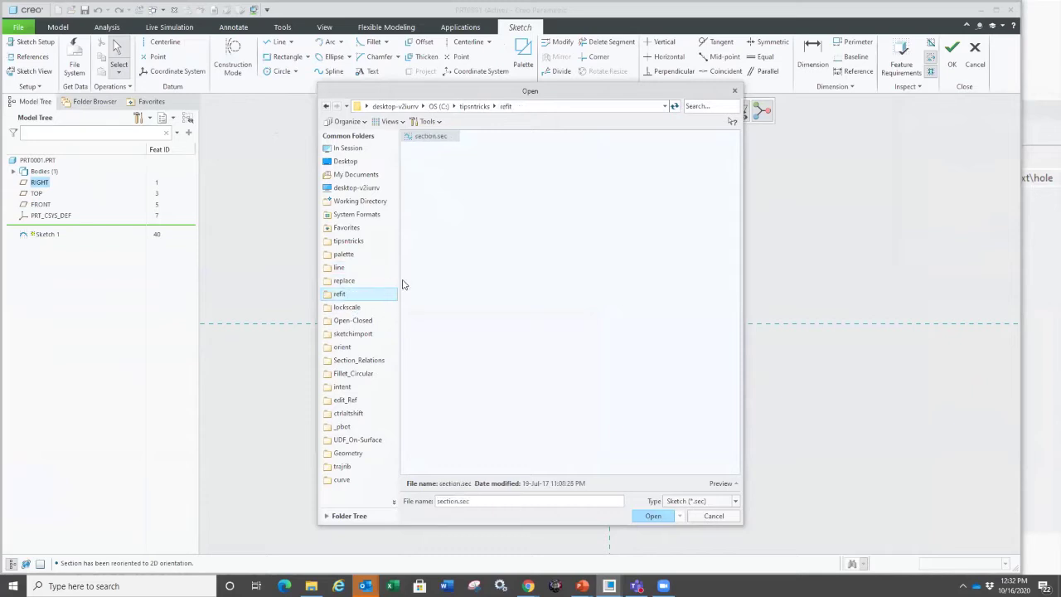
pyautogui.doubleClick(419, 137)
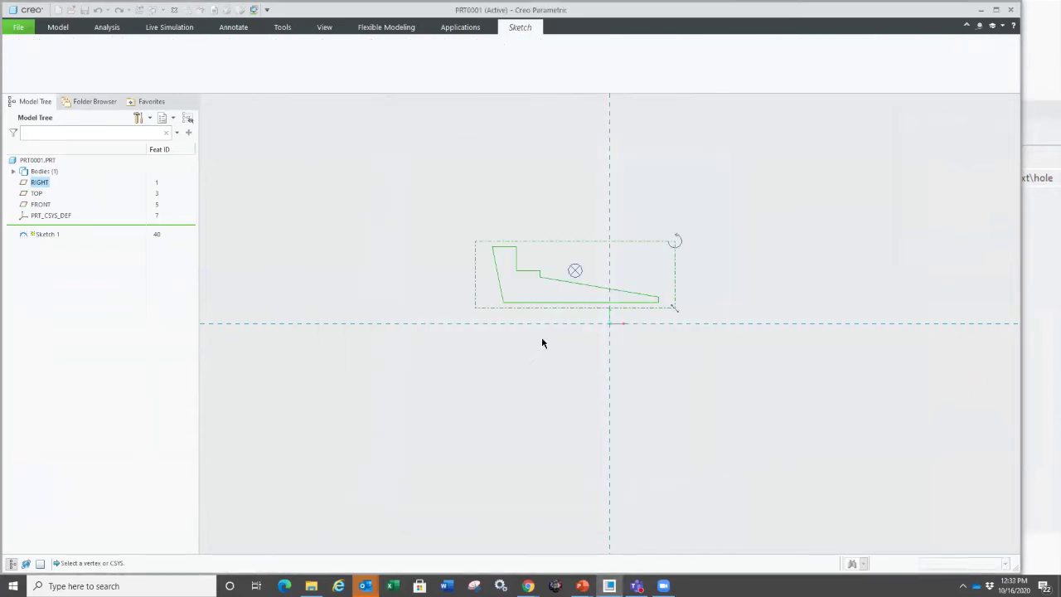
# Relocate the imported section's handle to its lower-left vertex, snap that vertex to the reference intersection, and accept the placement at scale 0.257300.
pyautogui.moveTo(569, 263); pyautogui.dragTo(691, 274)
pyautogui.scroll(2, 556, 346)
pyautogui.scroll(1, 556, 346)
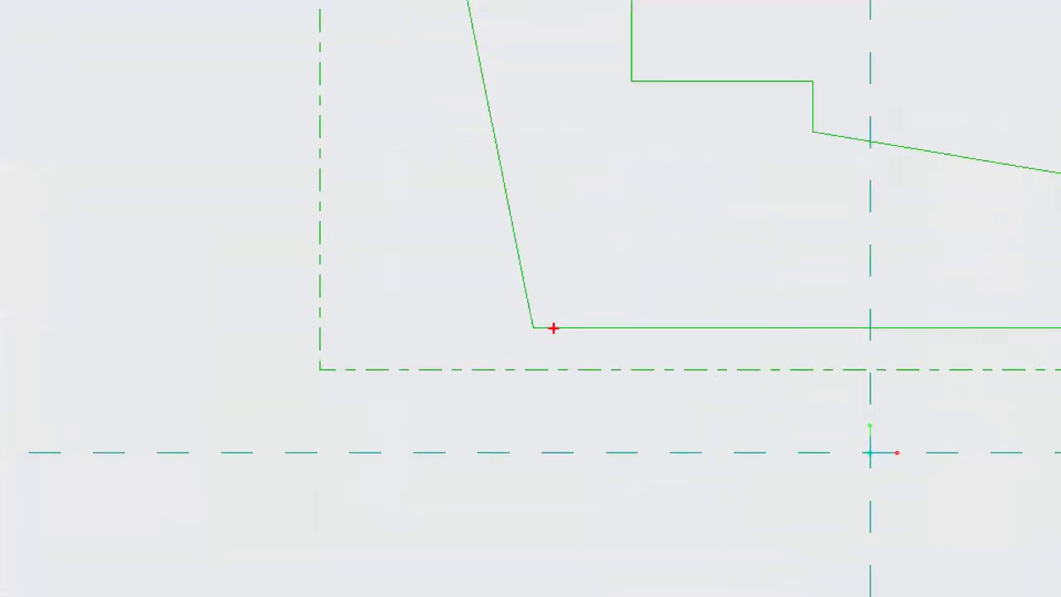
pyautogui.click(548, 327)
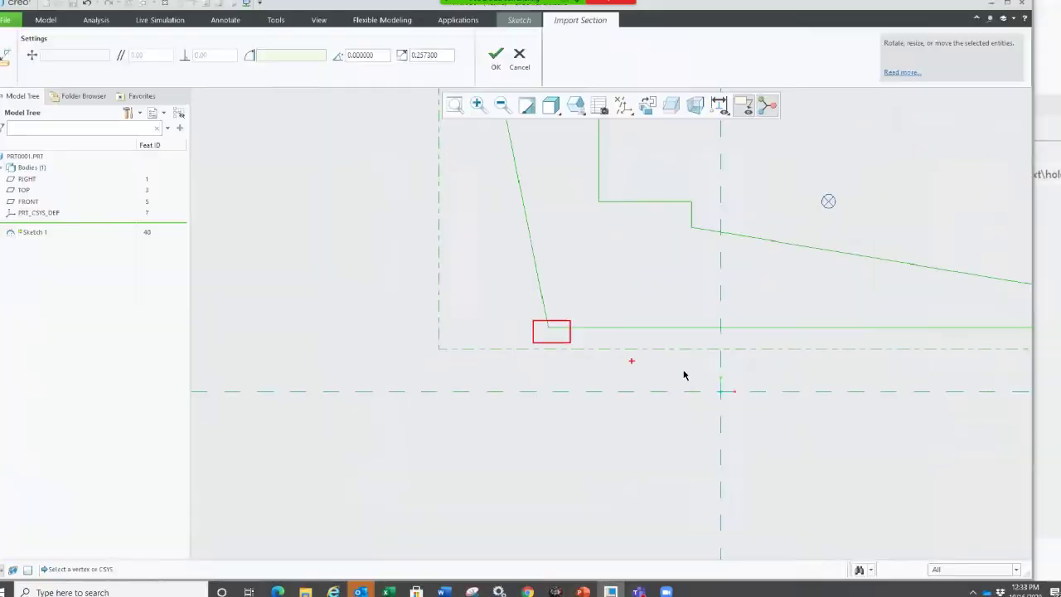
pyautogui.scroll(-2, 445, 334)
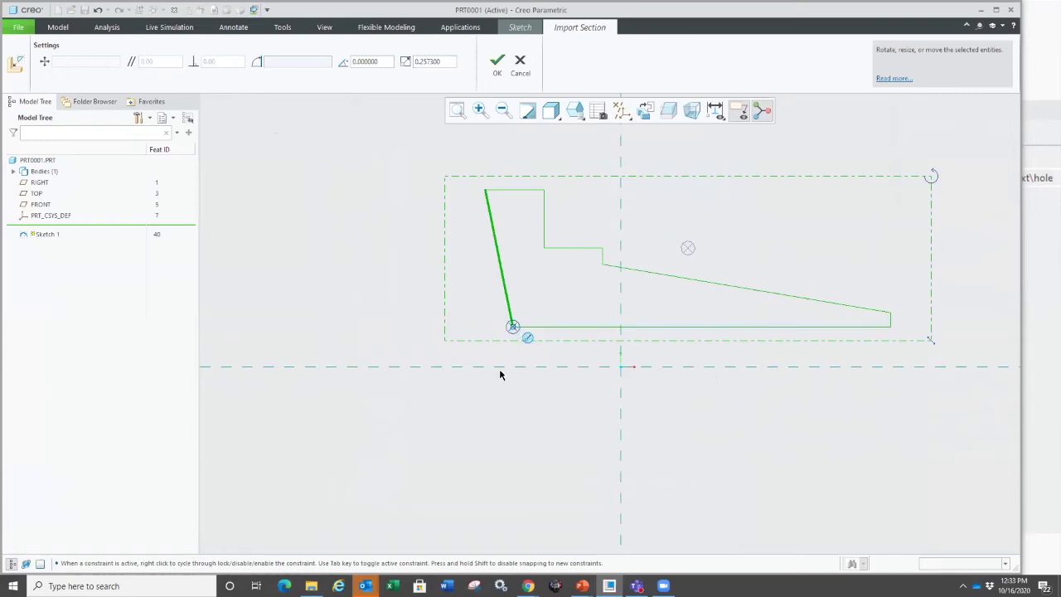
pyautogui.click(512, 327)
pyautogui.moveTo(512, 328); pyautogui.dragTo(620, 367)
pyautogui.scroll(-3, 307, 257)
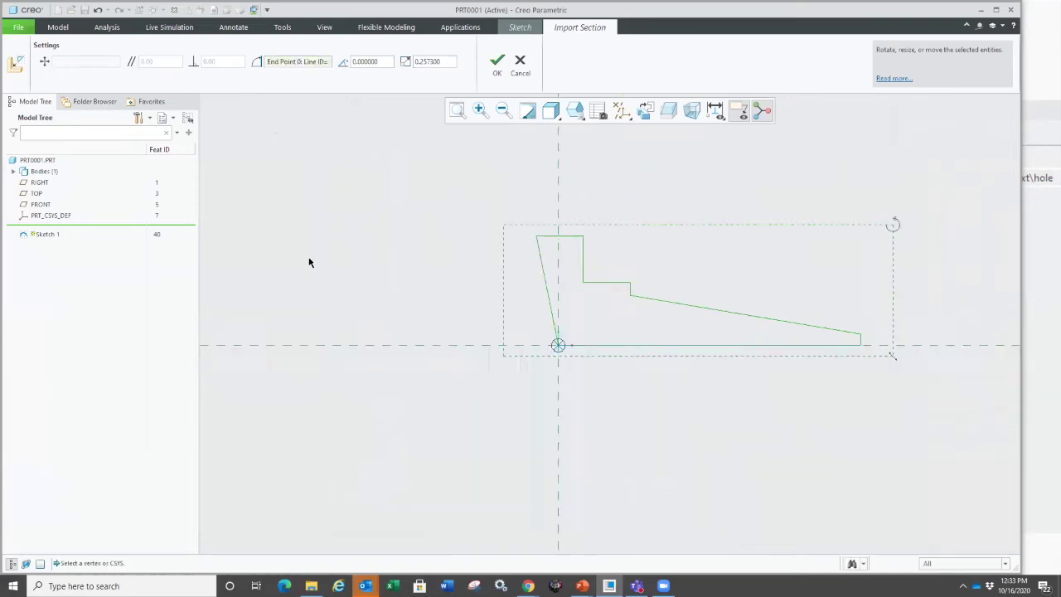
pyautogui.scroll(1, 533, 264)
pyautogui.scroll(2, 554, 275)
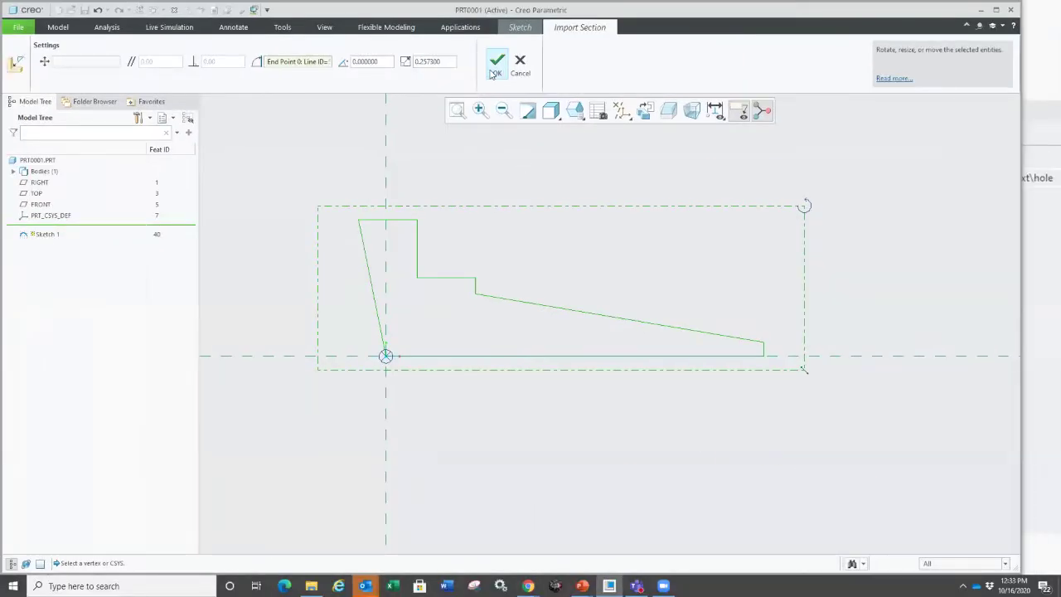
pyautogui.click(495, 66)
# Turn on the display of dimensions in the sketch.
pyautogui.scroll(2, 377, 228)
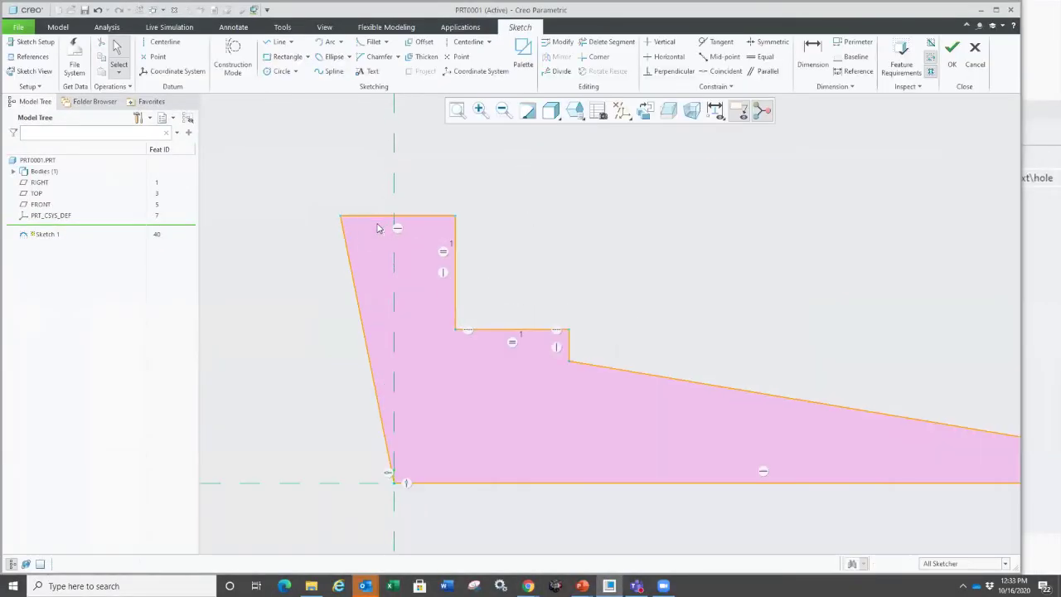
pyautogui.scroll(-1, 377, 227)
pyautogui.click(714, 110)
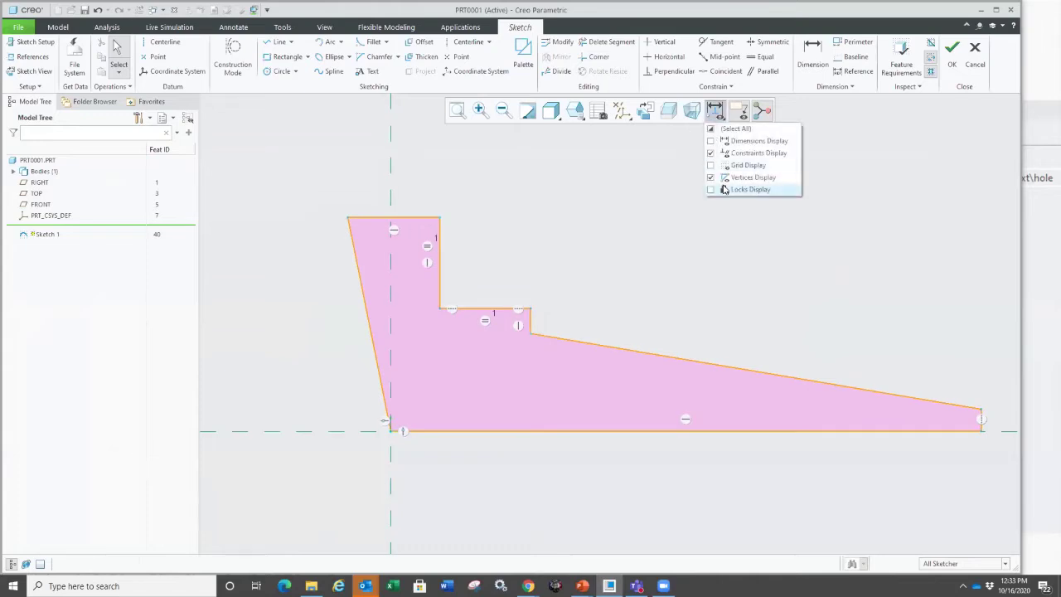
pyautogui.click(725, 143)
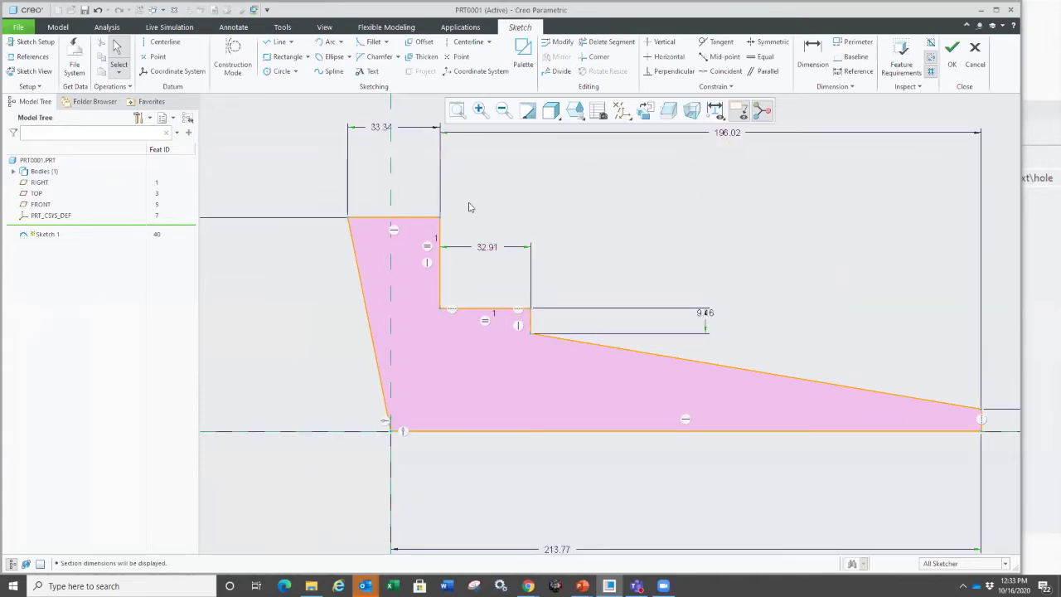
# Open the Configuration Editor in the Creo options and find options matching the keyword "refit".
pyautogui.click(17, 26)
pyautogui.click(20, 288)
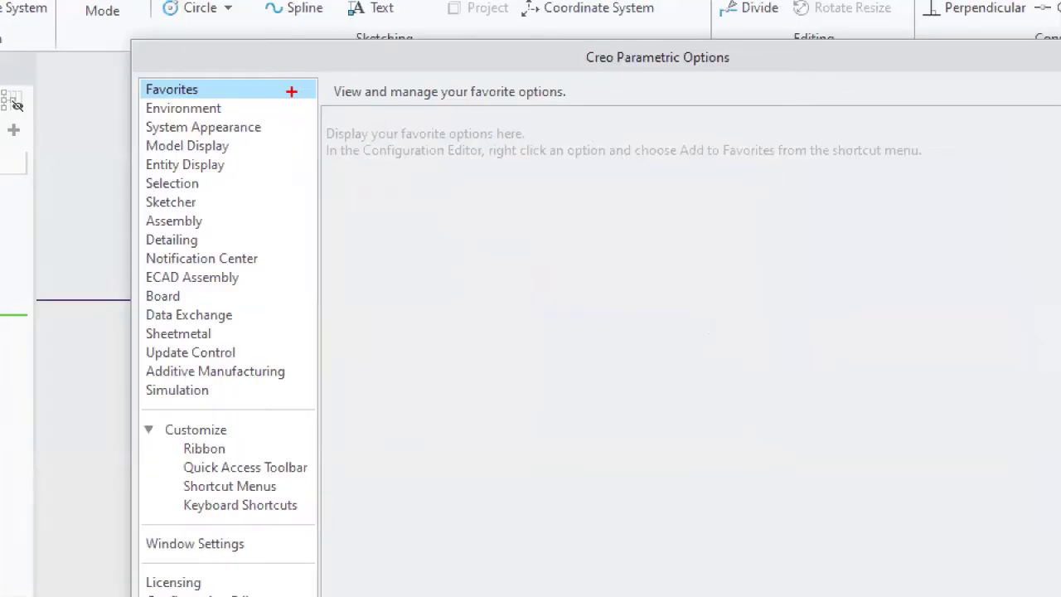
pyautogui.moveTo(327, 113); pyautogui.dragTo(500, 173)
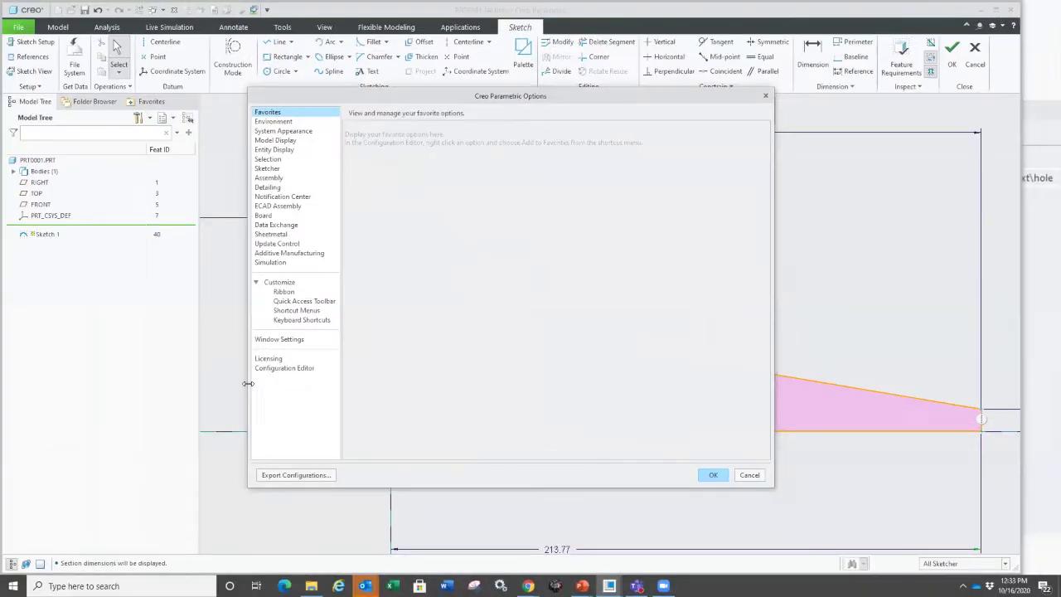
pyautogui.click(282, 369)
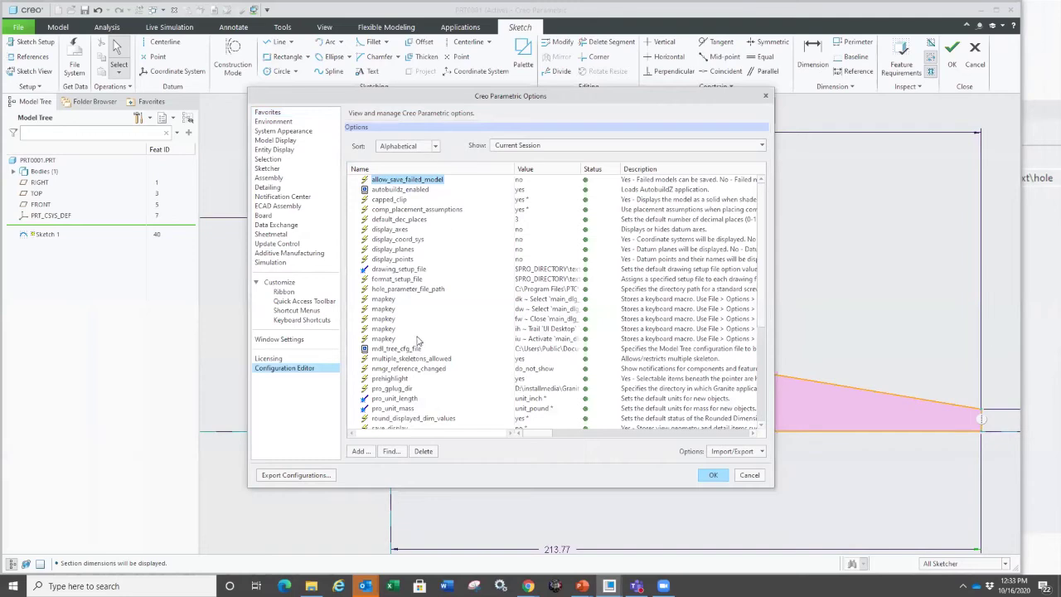
pyautogui.click(390, 451)
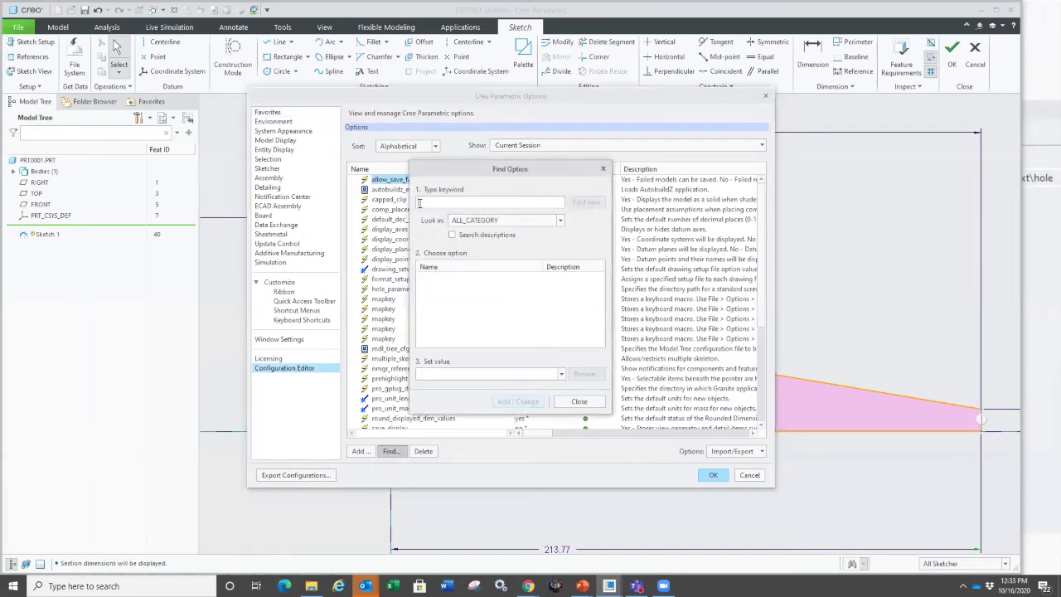
pyautogui.write('ref')
pyautogui.press('Return')
pyautogui.write('it')
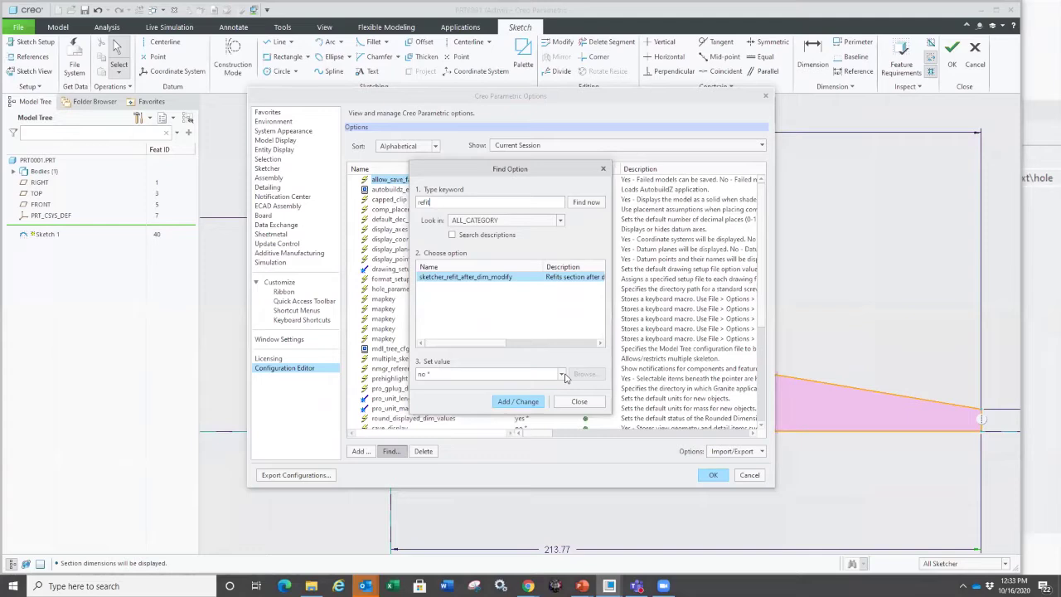
# Add the sketcher_refit_after_dim_modify option with the value no and close the option finder.
pyautogui.click(562, 374)
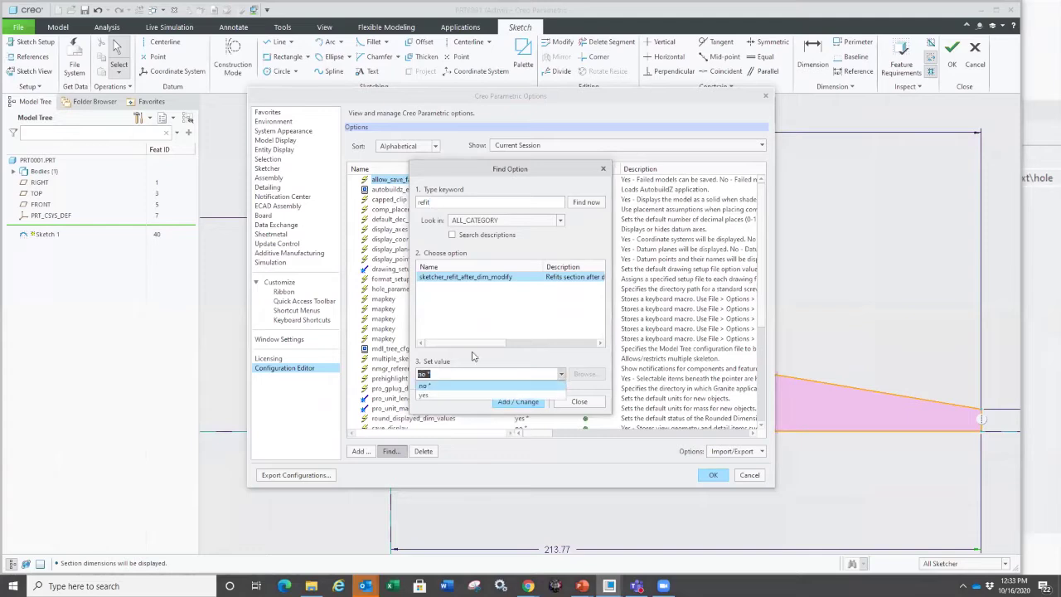
pyautogui.click(424, 395)
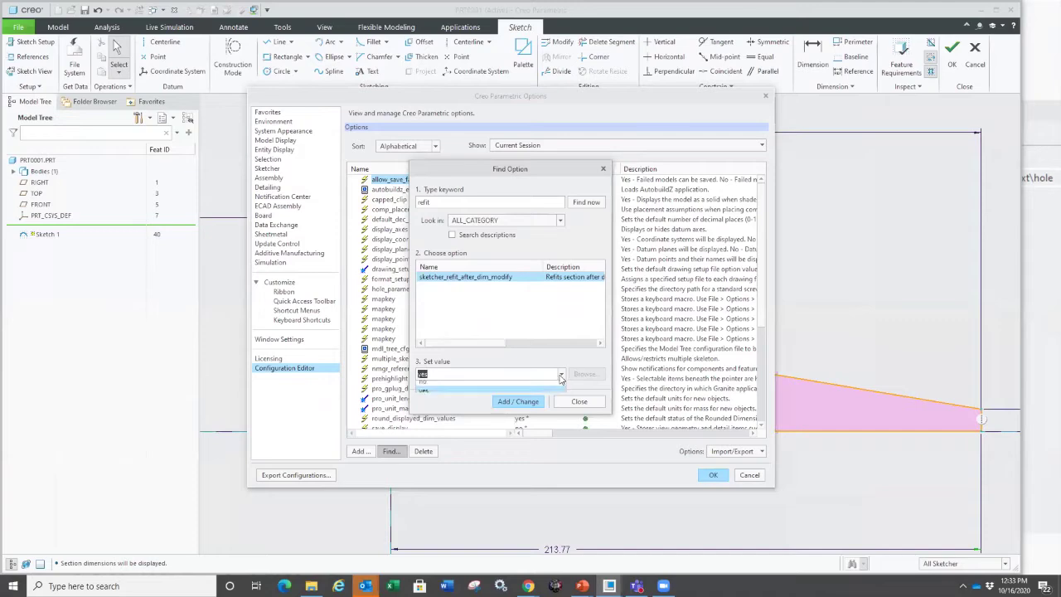
pyautogui.click(519, 402)
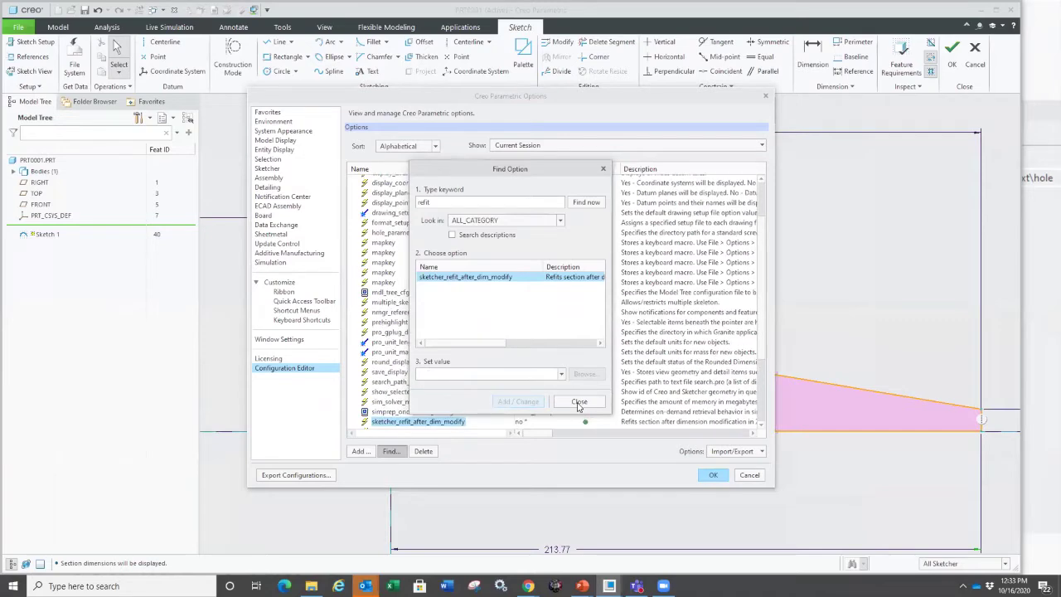
pyautogui.click(579, 403)
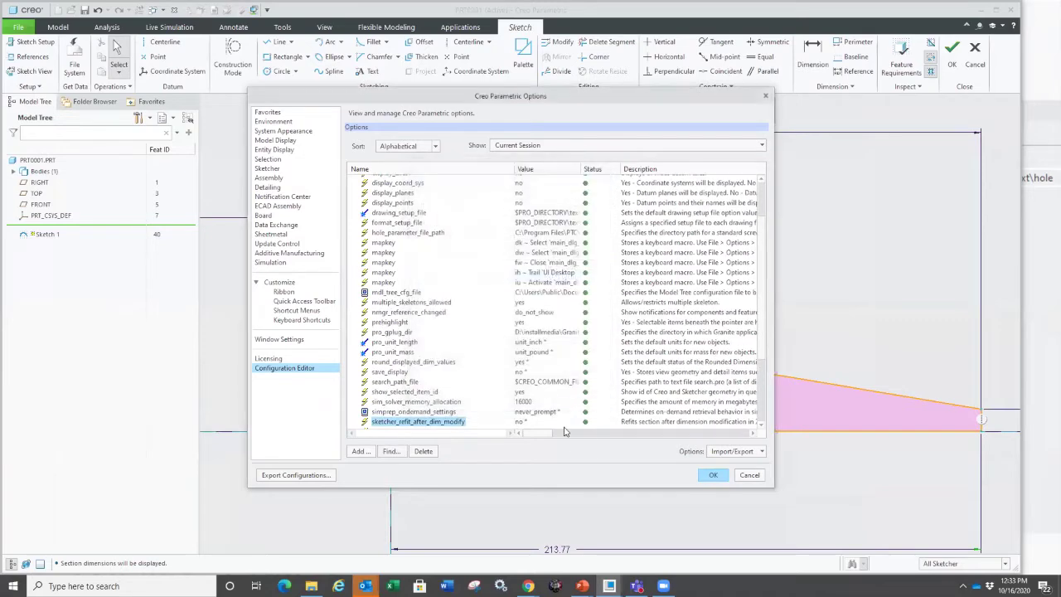
# Add the sketcher_refit_after_dim_modify option to the favorites.
pyautogui.rightClick(406, 422)
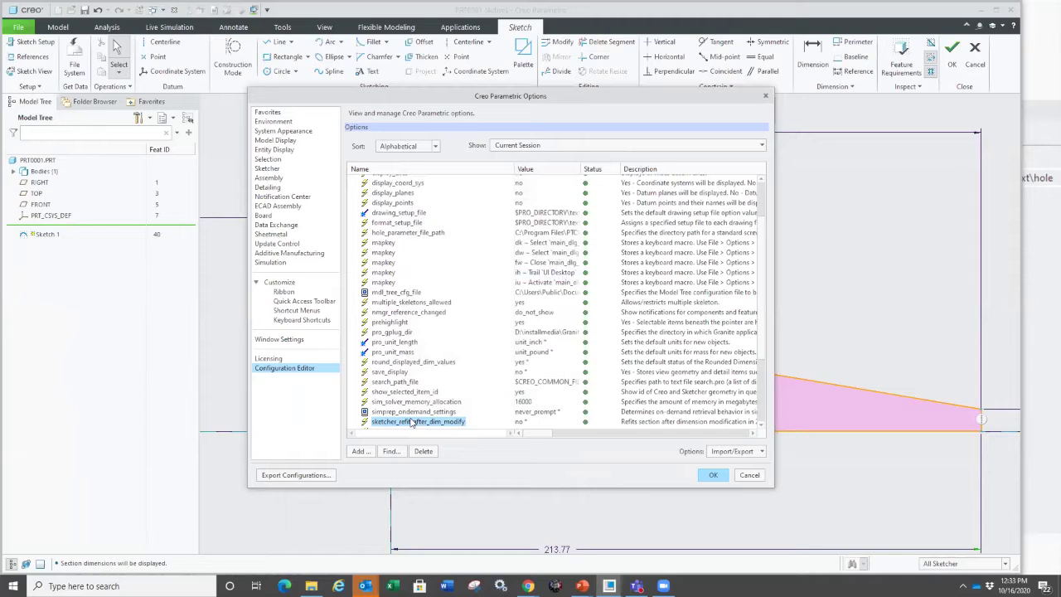
pyautogui.rightClick(409, 420)
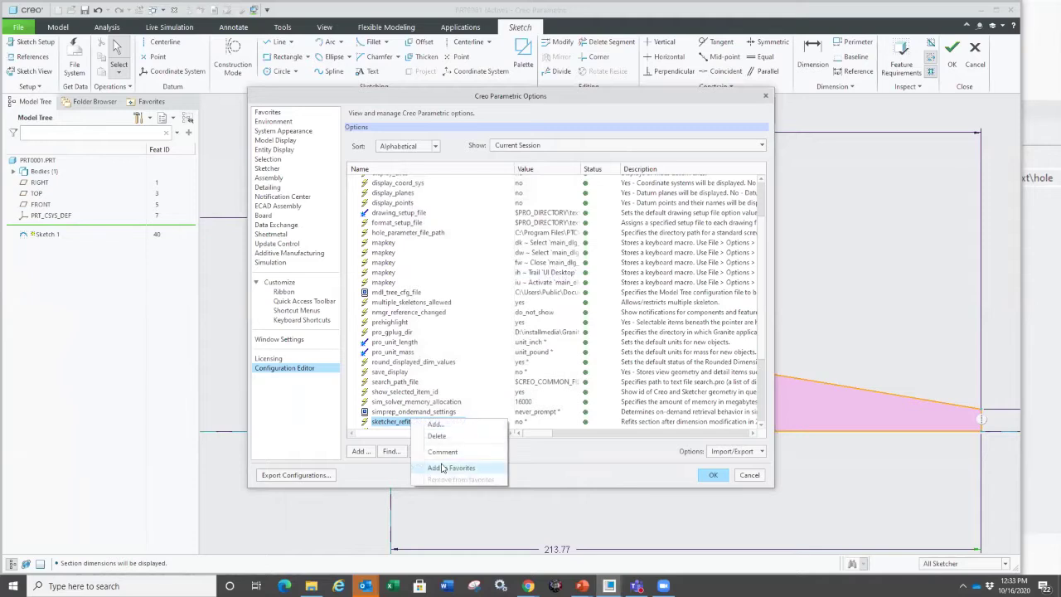
pyautogui.click(470, 498)
# Enable sketcher_refit_after_dim_modify in the favorites and apply it without saving the settings to a configuration file.
pyautogui.click(268, 112)
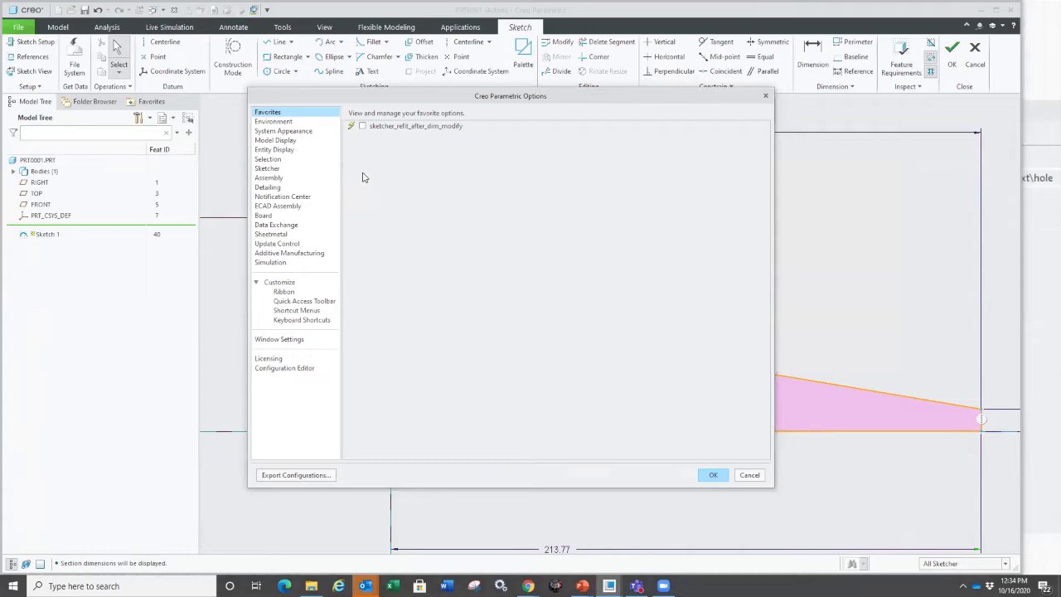
pyautogui.click(362, 126)
pyautogui.click(706, 477)
pyautogui.click(561, 341)
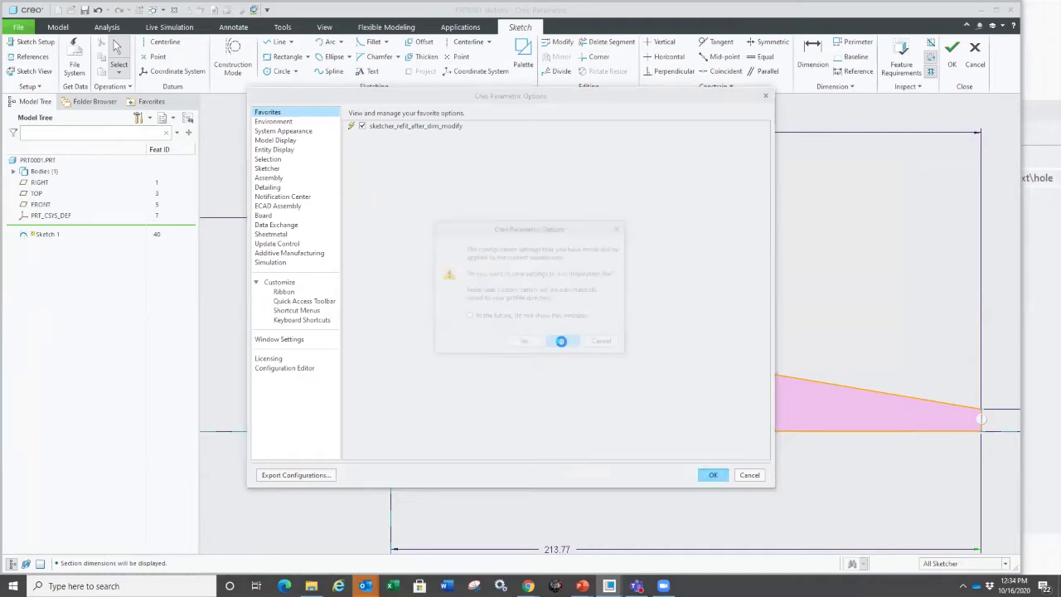
# Set the height of the short vertical step above the sloped edge to 15.
pyautogui.scroll(-3, 558, 338)
pyautogui.scroll(6, 609, 331)
pyautogui.scroll(2, 613, 329)
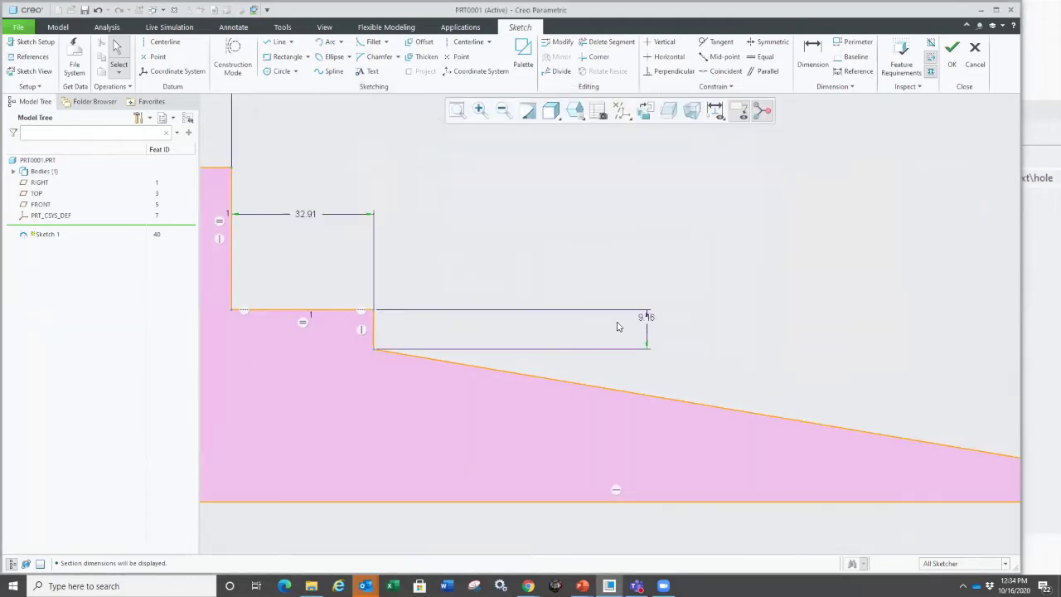
pyautogui.keyDown('shift'); pyautogui.moveTo(617, 326); pyautogui.dragTo(517, 320, button='middle'); pyautogui.keyUp('shift')
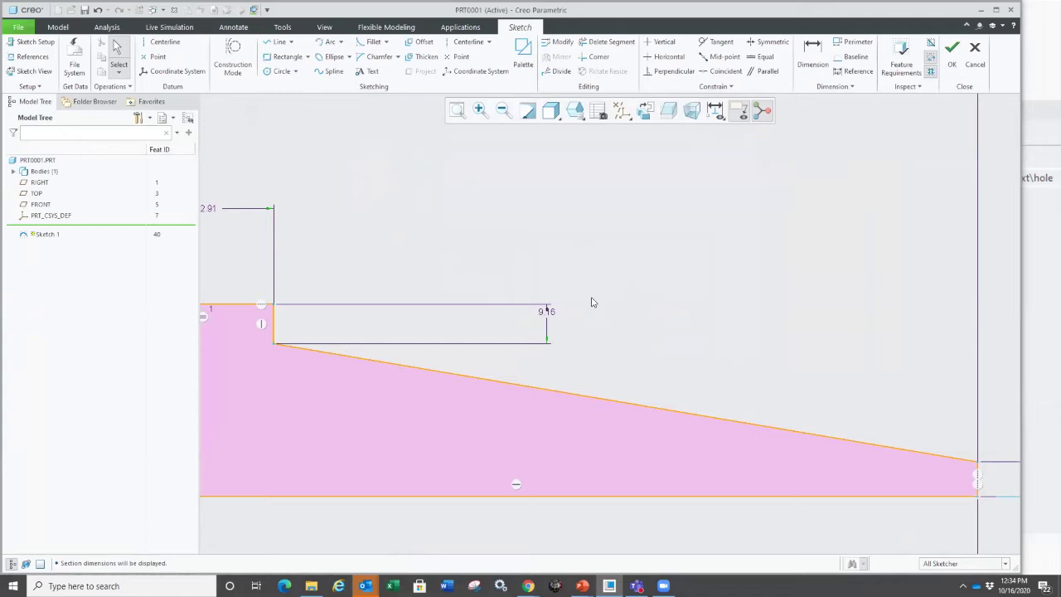
pyautogui.doubleClick(547, 312)
pyautogui.write('15')
pyautogui.press('Return')
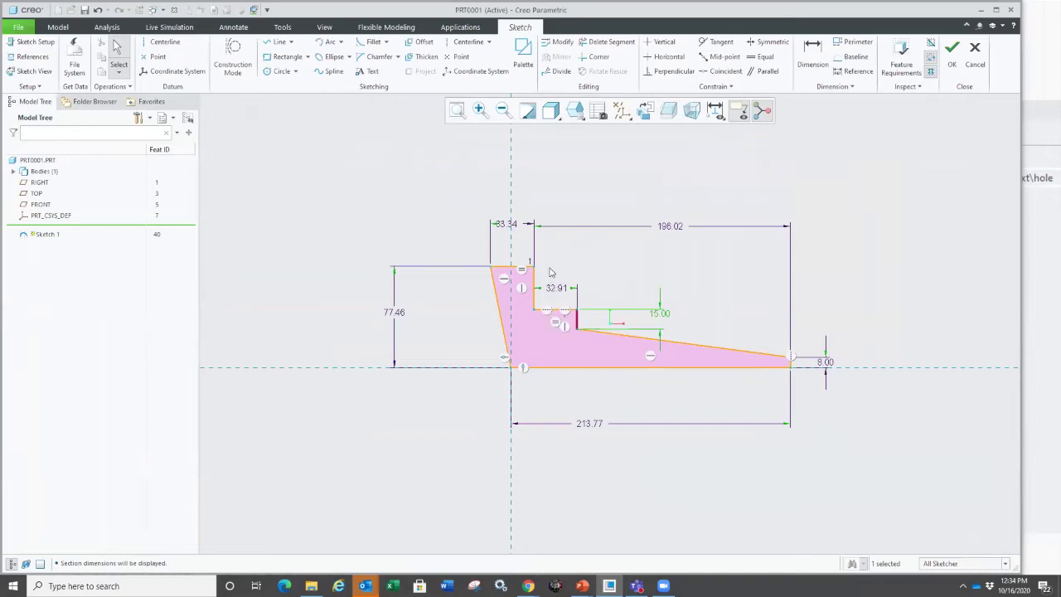
# Disable sketcher_refit_after_dim_modify in the favorites and apply it without saving the settings to a configuration file.
pyautogui.scroll(5, 605, 308)
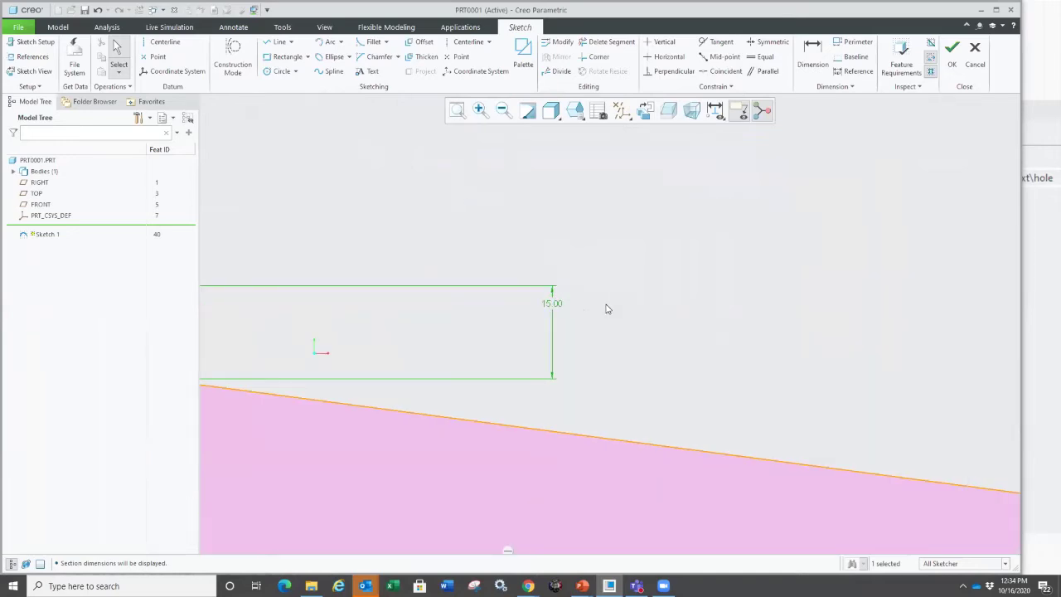
pyautogui.scroll(-2, 605, 308)
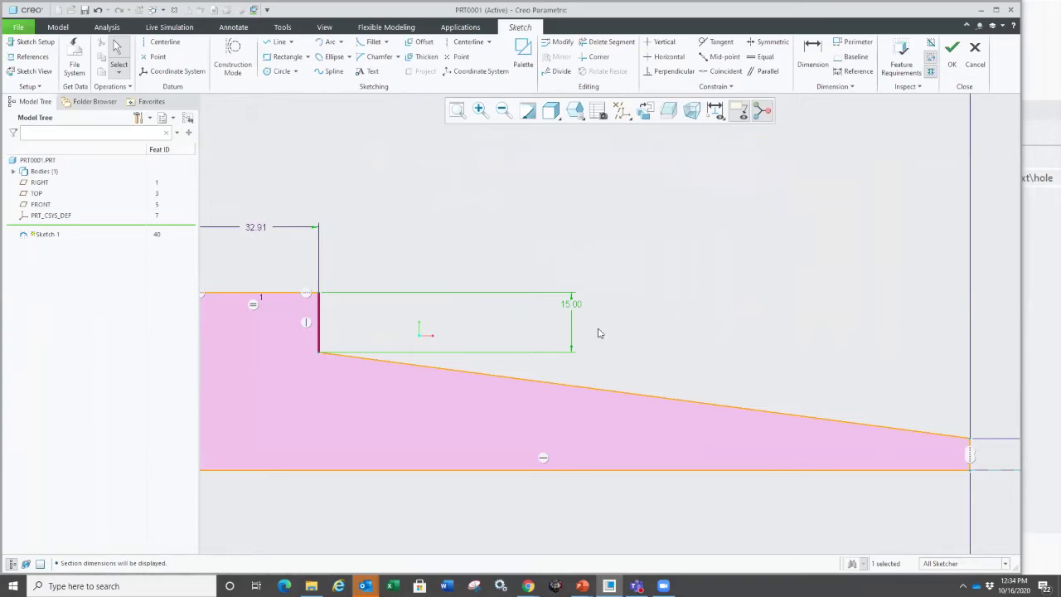
pyautogui.click(18, 27)
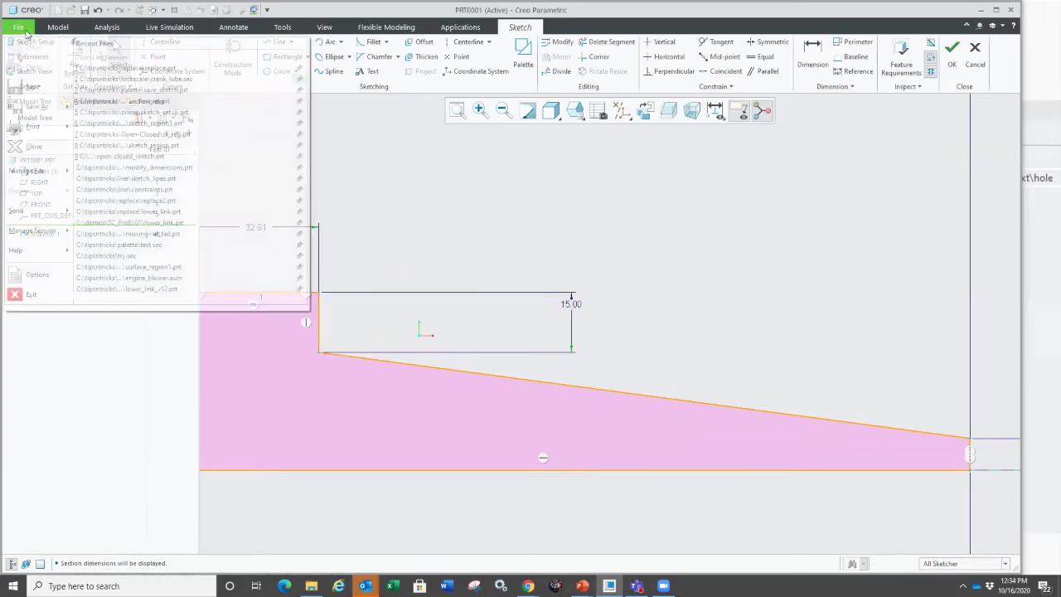
pyautogui.click(37, 274)
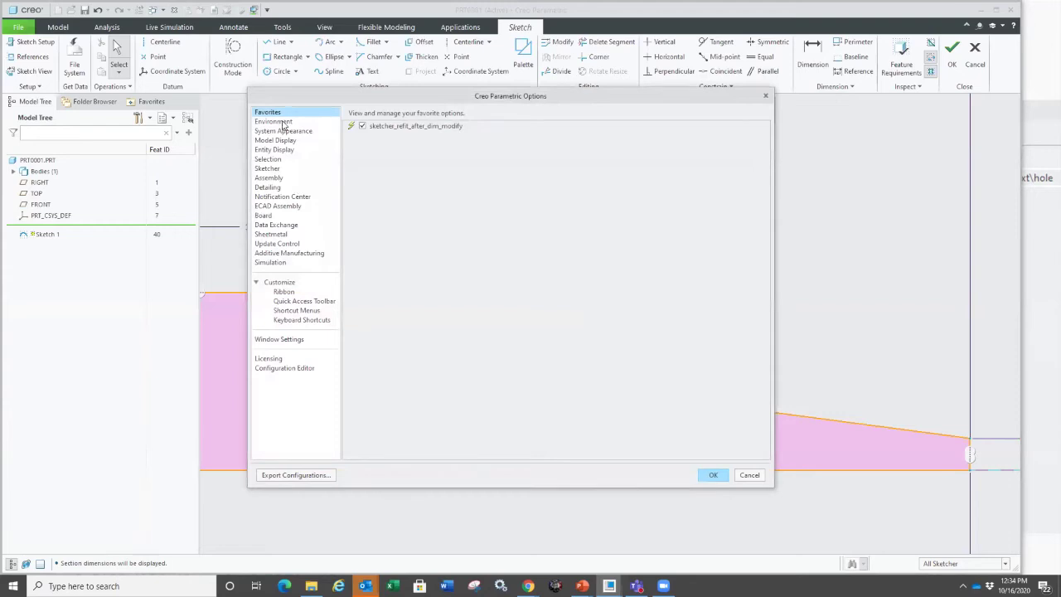
pyautogui.click(362, 125)
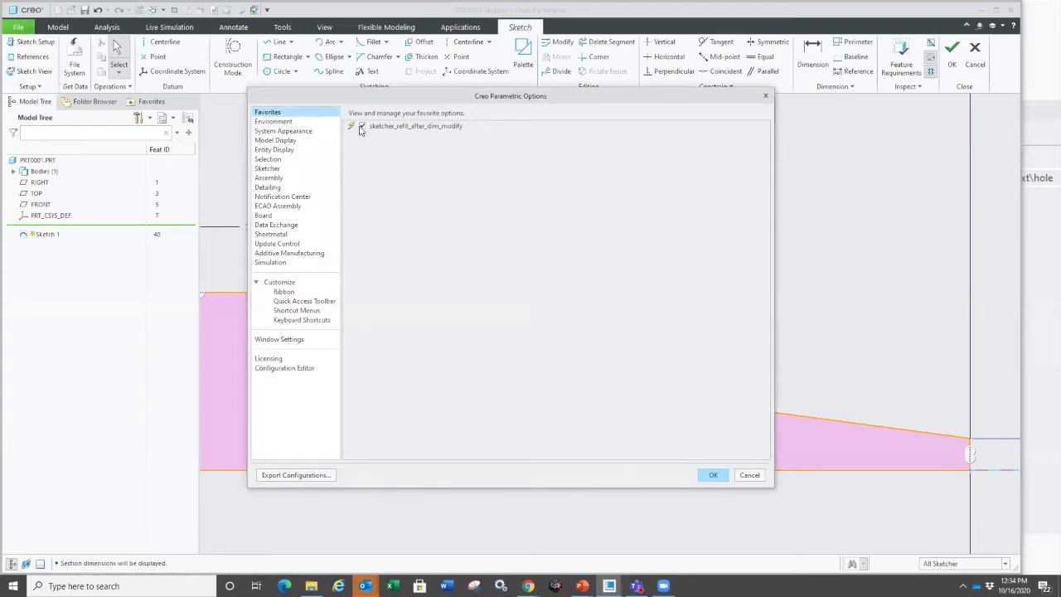
pyautogui.click(712, 474)
pyautogui.click(561, 341)
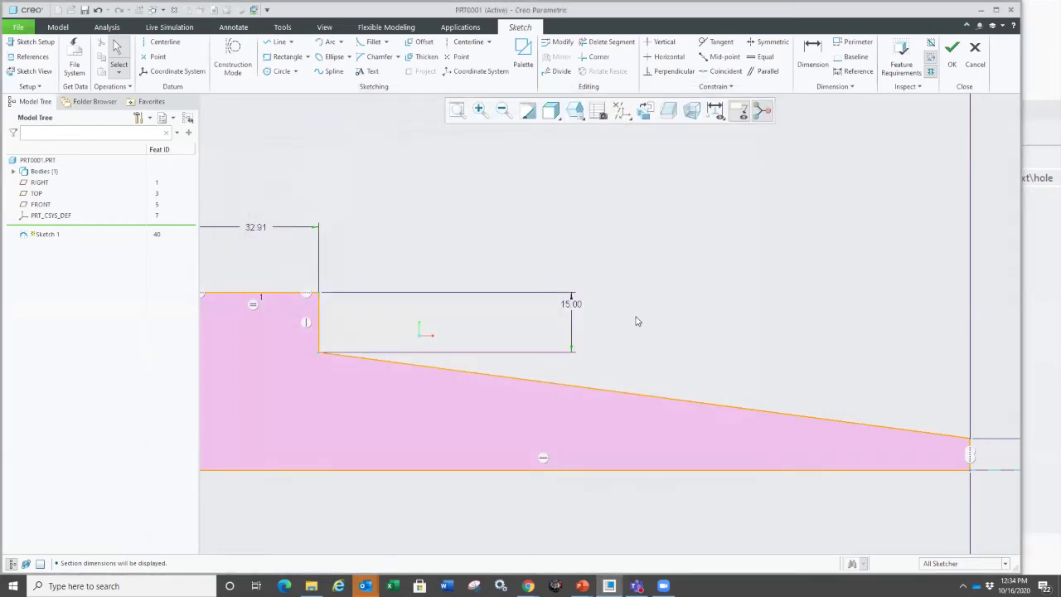
# Set the height of the short vertical step above the sloped edge to 9.
pyautogui.doubleClick(568, 301)
pyautogui.write('9')
pyautogui.press('Return')
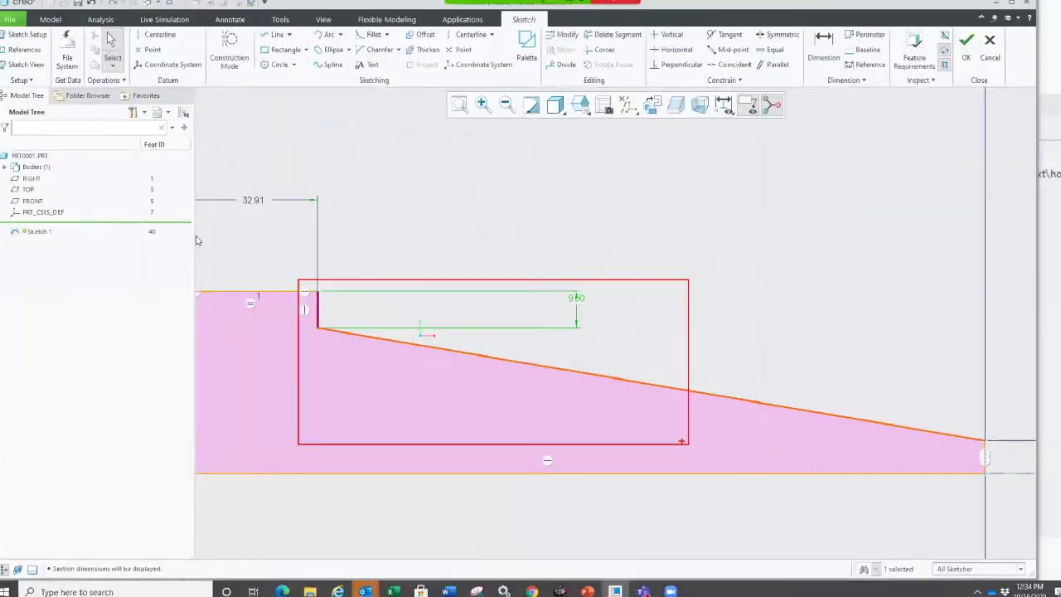
pyautogui.scroll(6, 688, 273)
pyautogui.scroll(-4, 666, 258)
pyautogui.scroll(-4, 478, 314)
pyautogui.scroll(4, 521, 293)
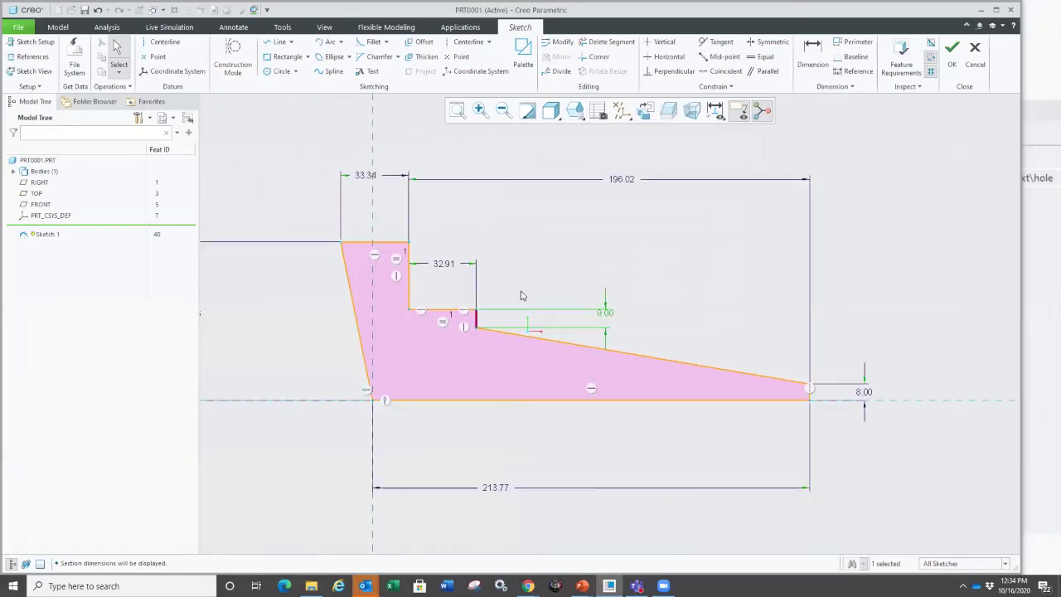
pyautogui.scroll(-2, 514, 289)
pyautogui.scroll(2, 513, 288)
pyautogui.scroll(-2, 536, 300)
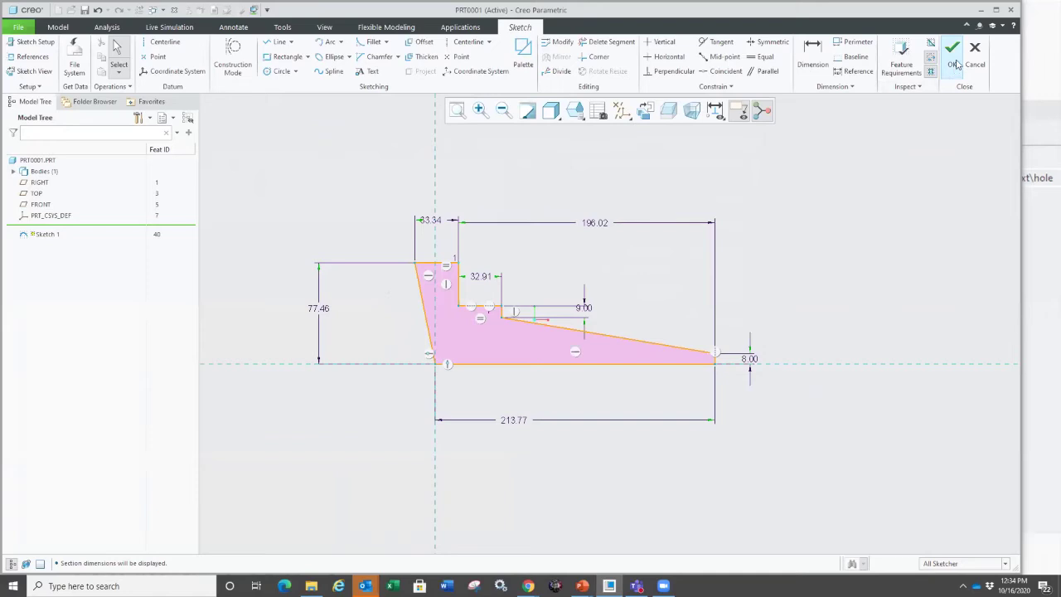
# Re-enable sketcher_refit_after_dim_modify in the favorites without saving to a configuration file, and accept the sketch.
pyautogui.click(17, 27)
pyautogui.click(37, 274)
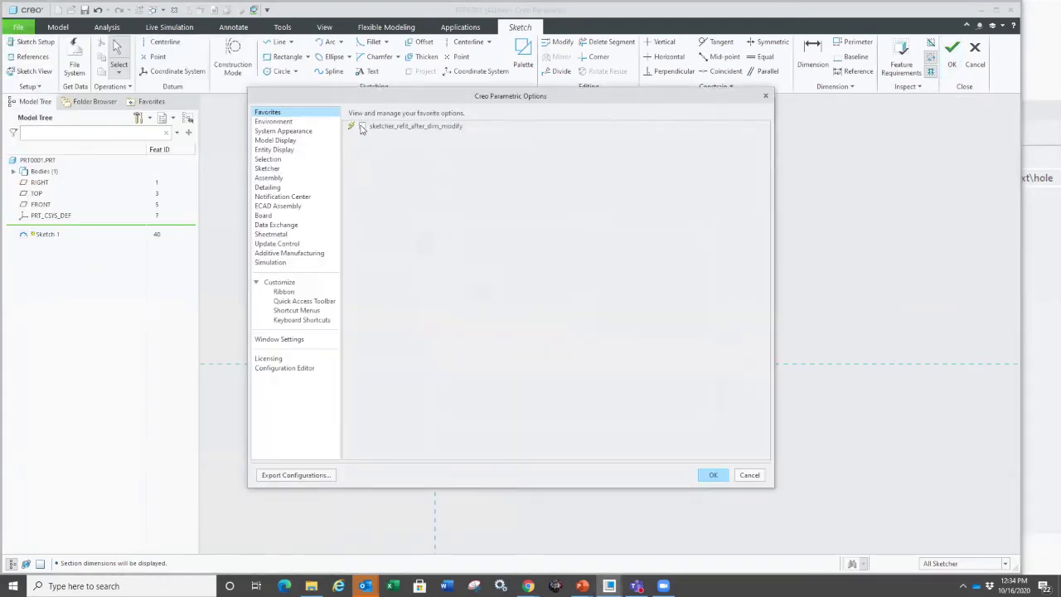
pyautogui.click(712, 475)
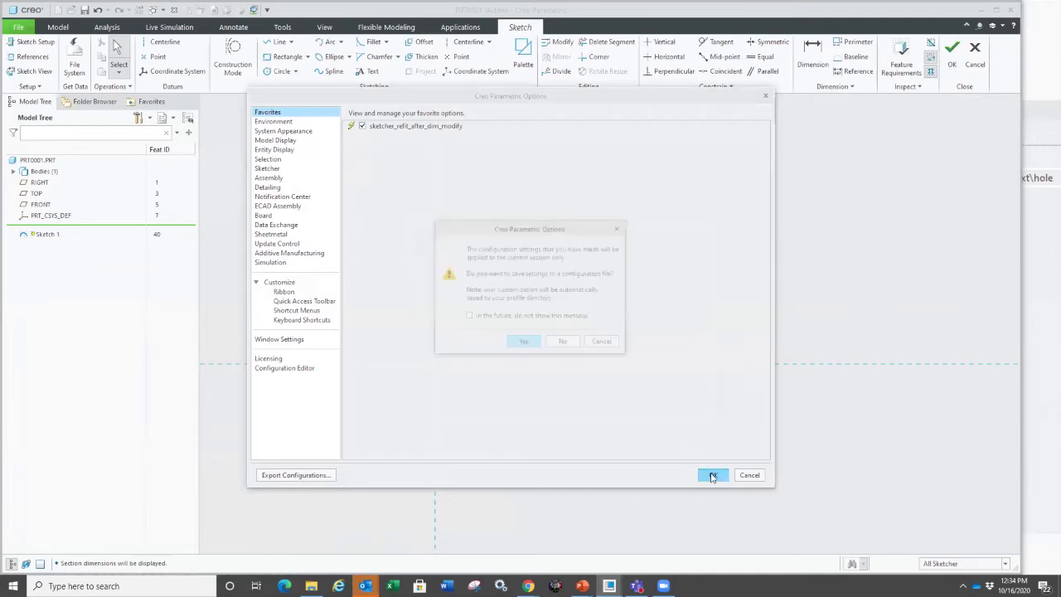
pyautogui.click(566, 345)
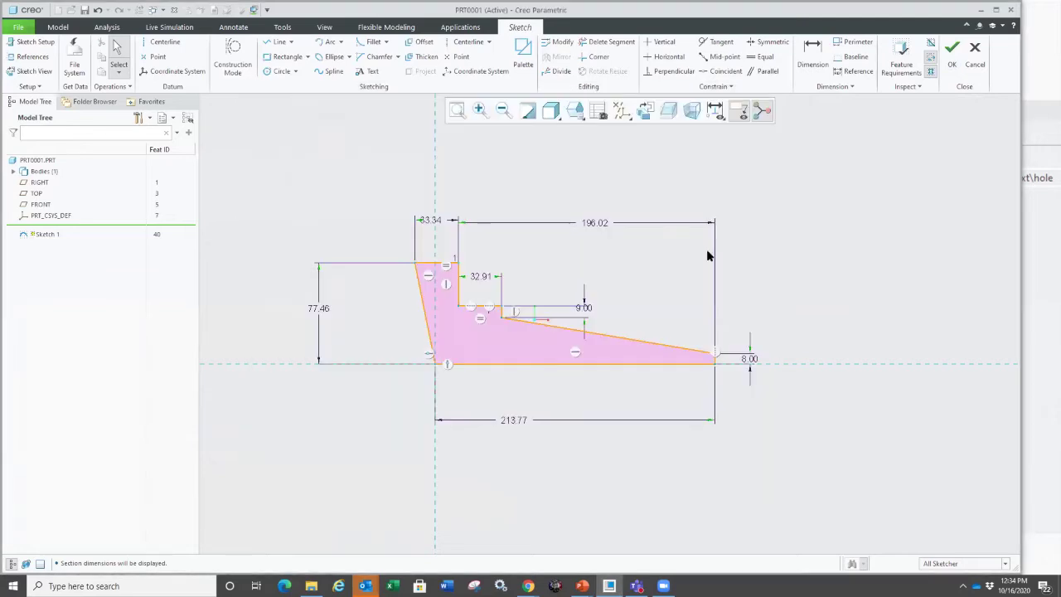
pyautogui.click(350, 237)
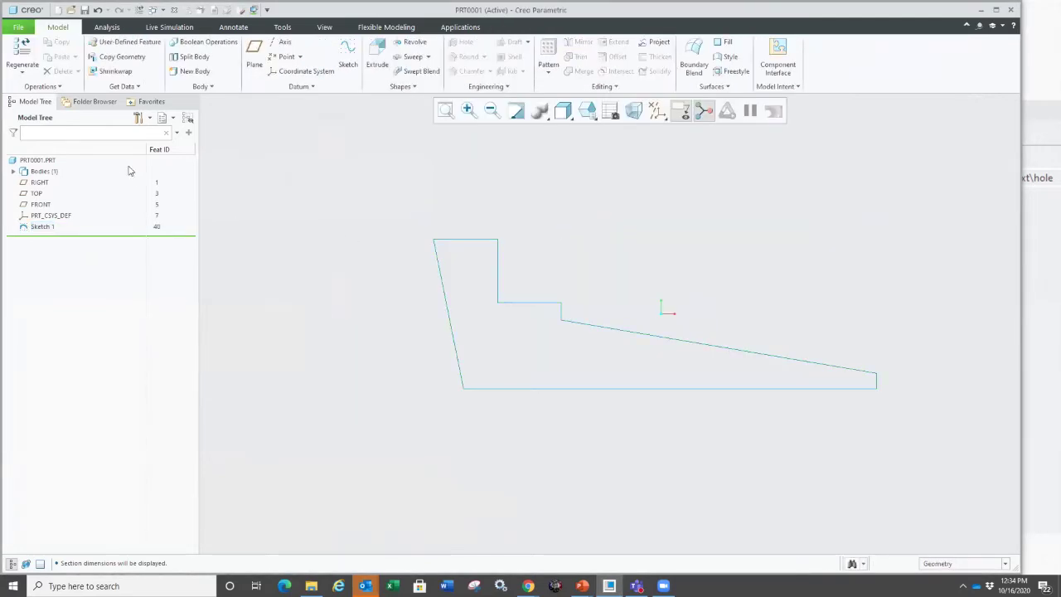
# In the configuration editor, widen the value column and add the pro_gplug_dir option to the favorites, checking the favorites list.
pyautogui.click(17, 27)
pyautogui.click(31, 274)
pyautogui.click(288, 368)
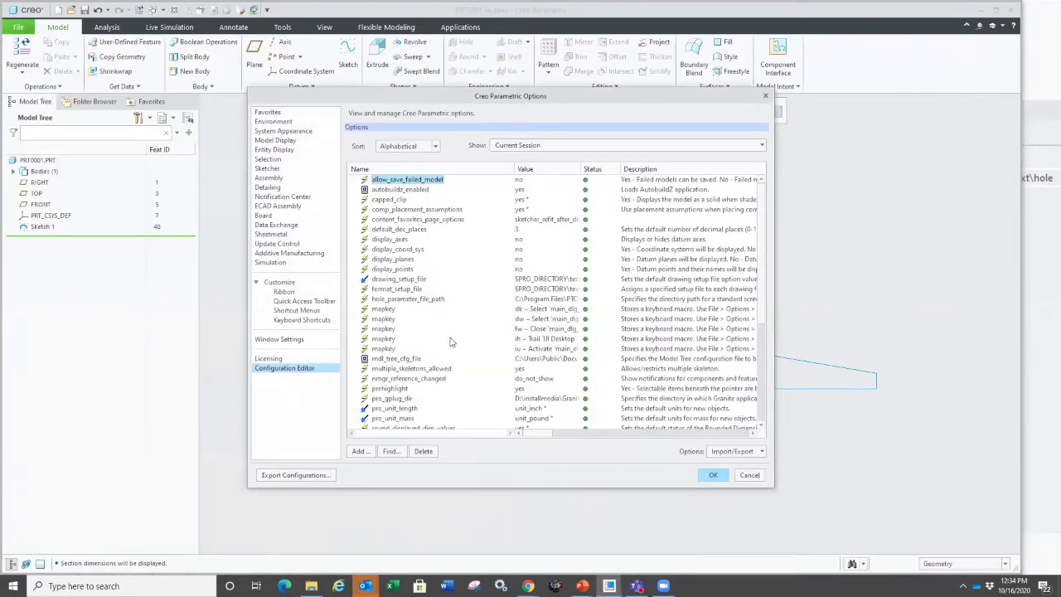
pyautogui.click(397, 360)
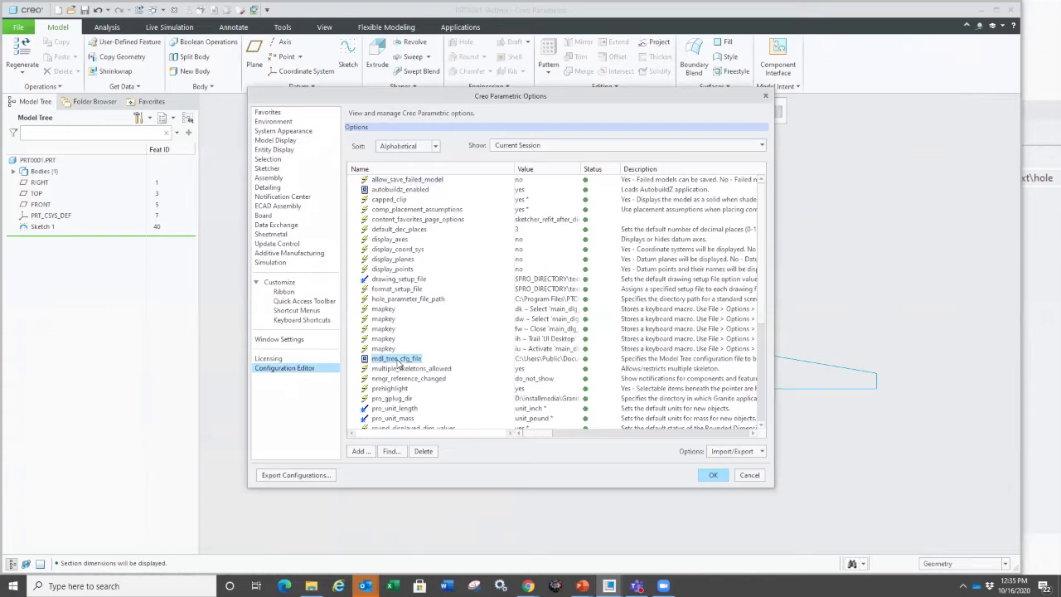
pyautogui.scroll(-1, 430, 329)
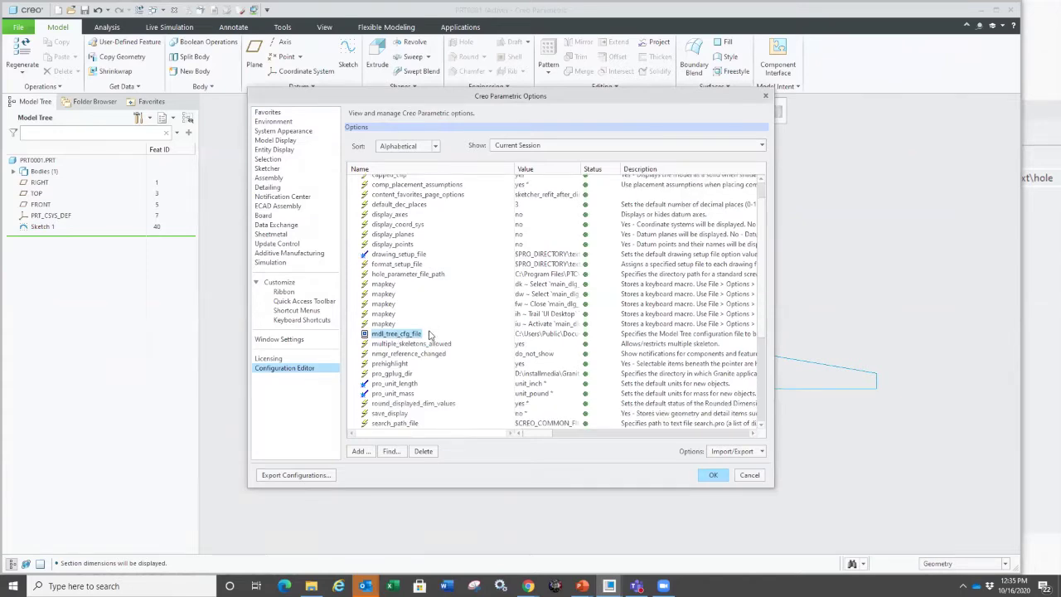
pyautogui.scroll(-2, 424, 377)
pyautogui.scroll(-2, 424, 375)
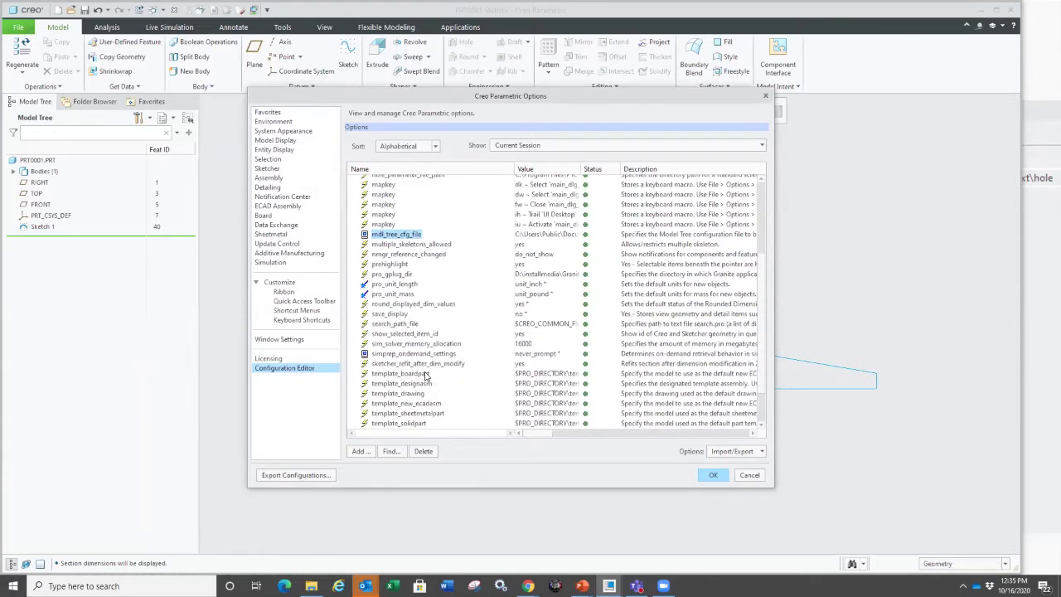
pyautogui.click(404, 275)
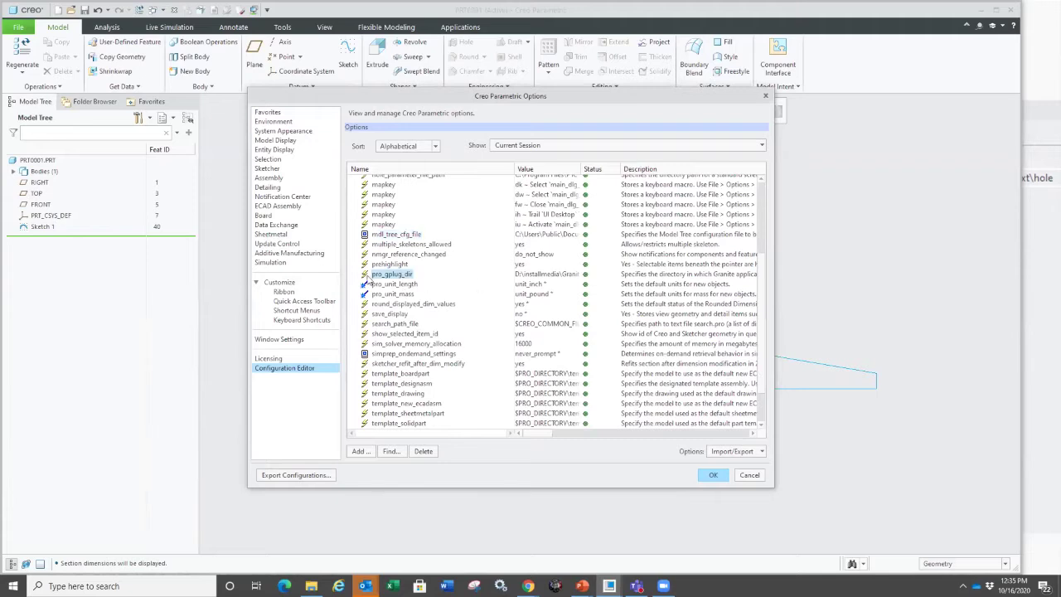
pyautogui.moveTo(580, 169); pyautogui.dragTo(636, 169)
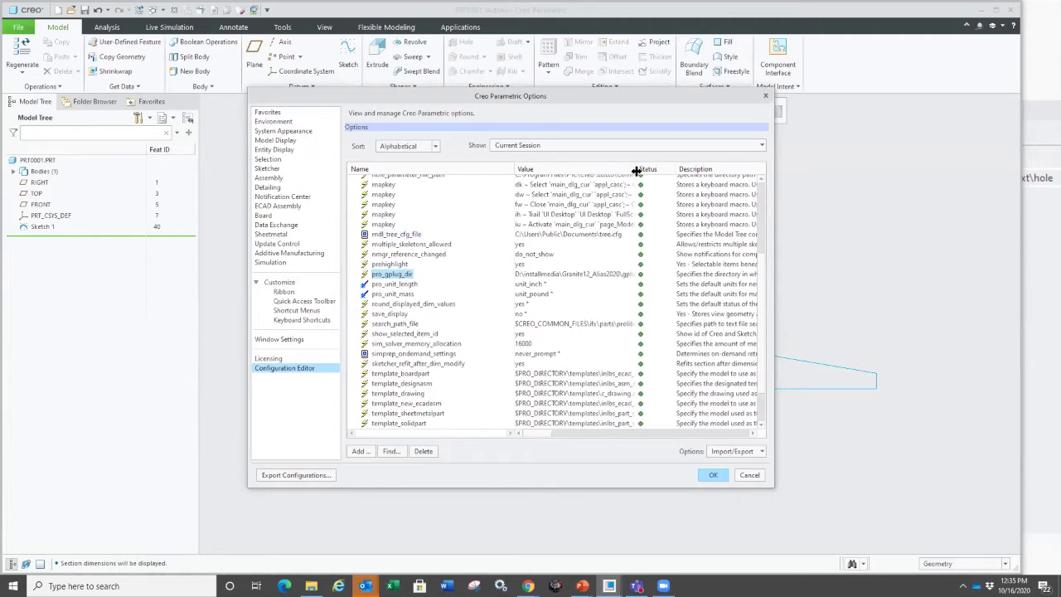
pyautogui.rightClick(401, 275)
pyautogui.click(426, 326)
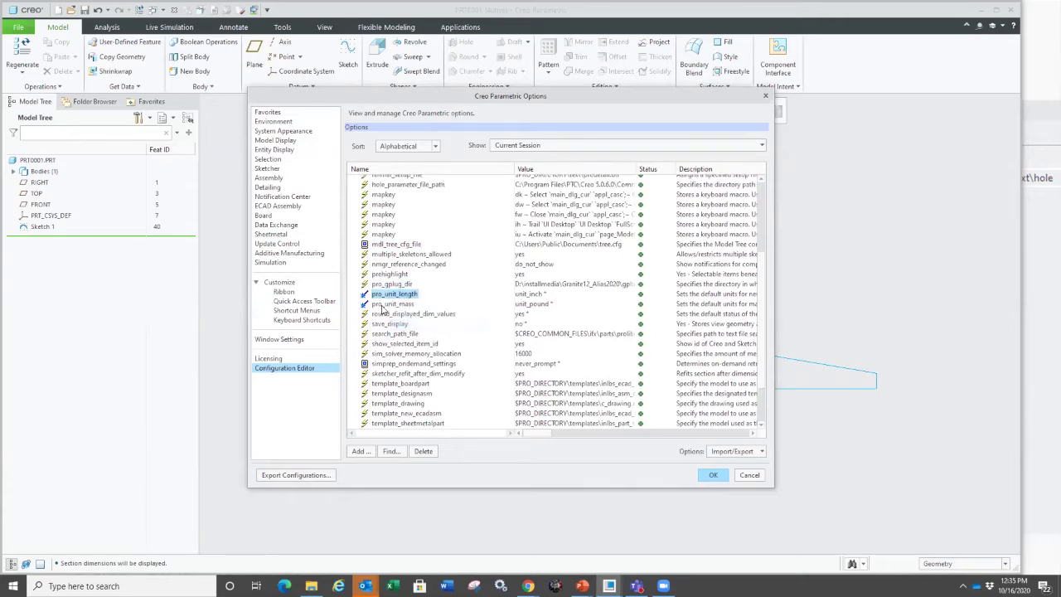
pyautogui.click(271, 114)
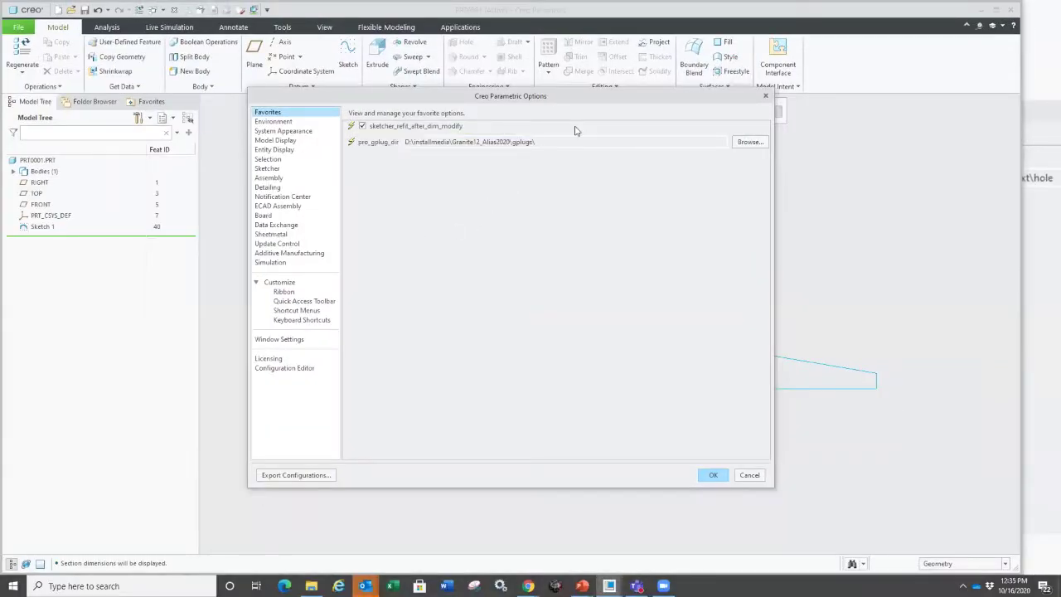
# Add the sim_solver_memory_allocation option to the favorites and check the favorites list.
pyautogui.click(302, 371)
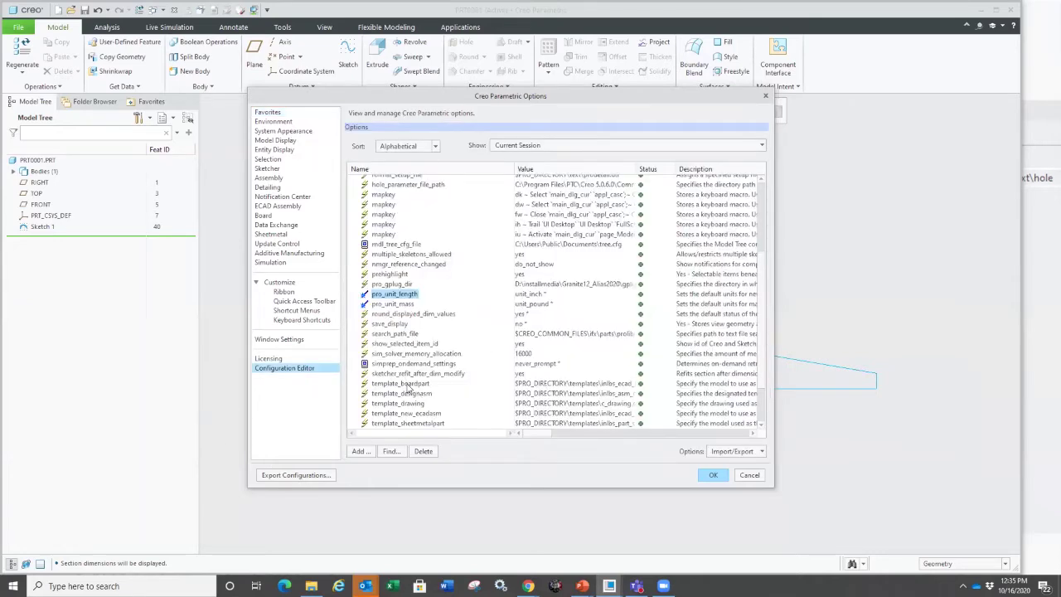
pyautogui.scroll(-2, 407, 387)
pyautogui.click(392, 304)
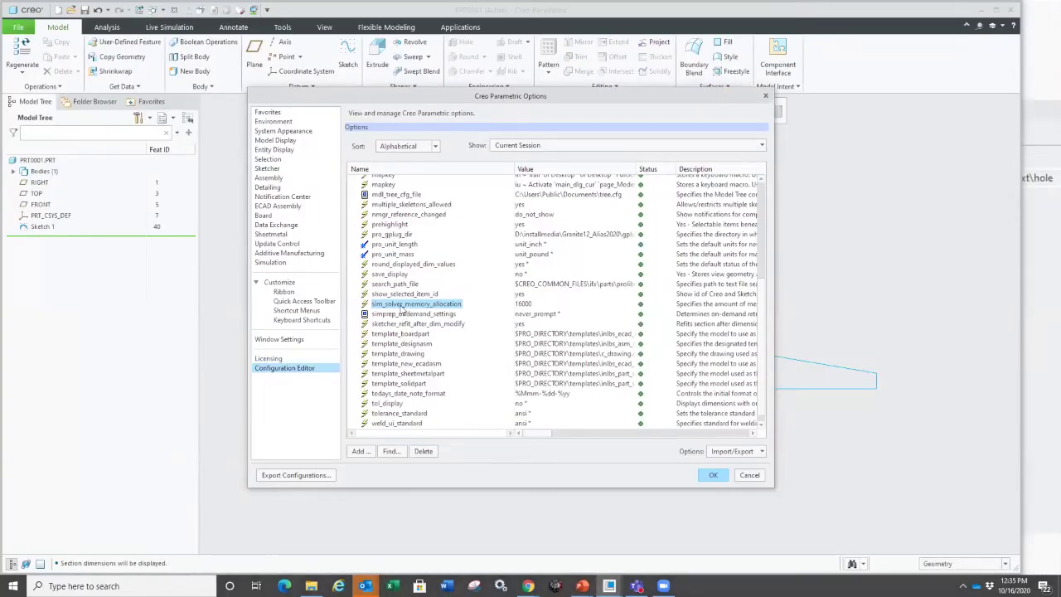
pyautogui.rightClick(401, 309)
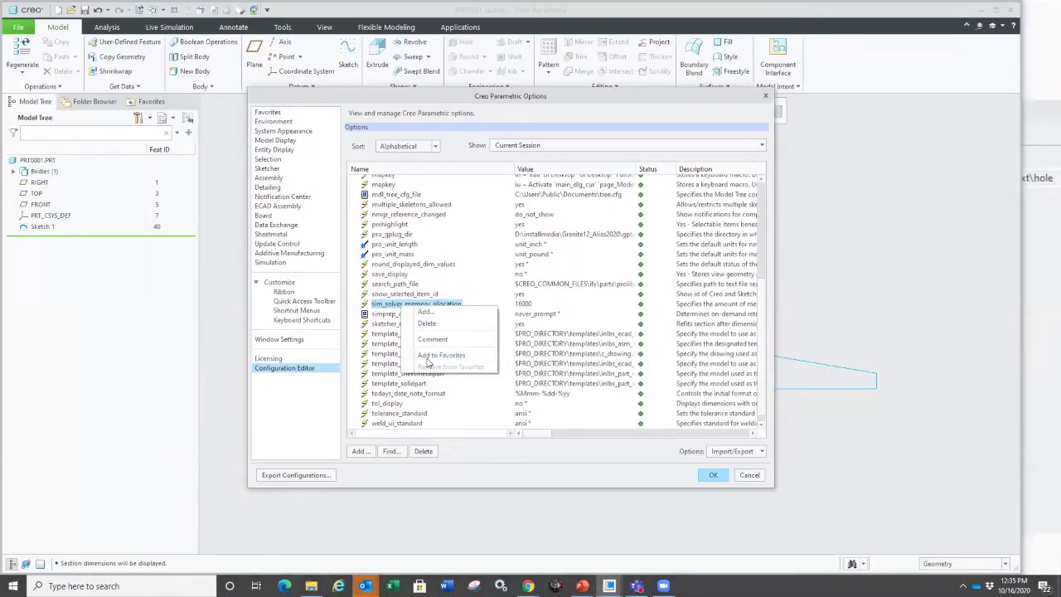
pyautogui.click(437, 356)
pyautogui.click(281, 113)
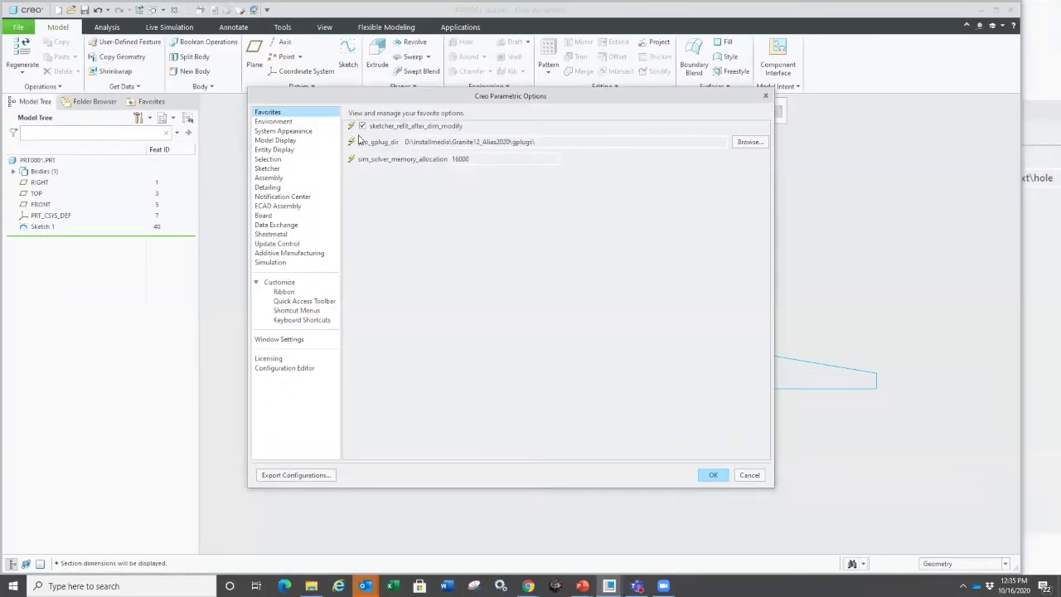
# Turn off sketcher_refit_after_dim_modify in the favorites and apply the change to the current session only.
pyautogui.click(362, 127)
pyautogui.click(712, 479)
pyautogui.click(565, 342)
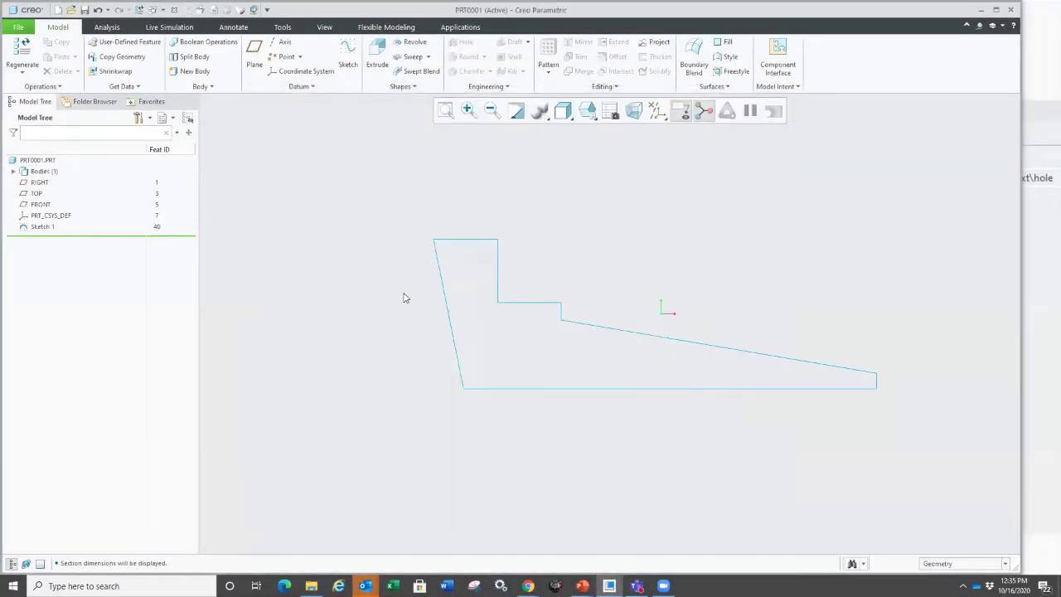
# Switch to the presentation, view the slide on using lock scale for dimension edits, and return to Creo Parametric.
pyautogui.press('super+Tab')
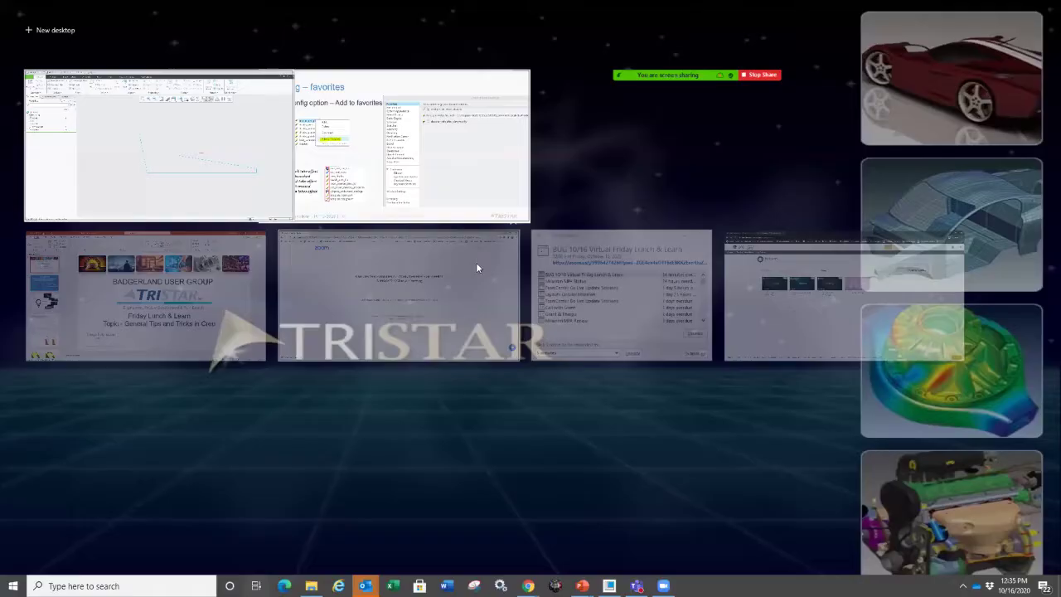
pyautogui.click(358, 166)
pyautogui.click(410, 318)
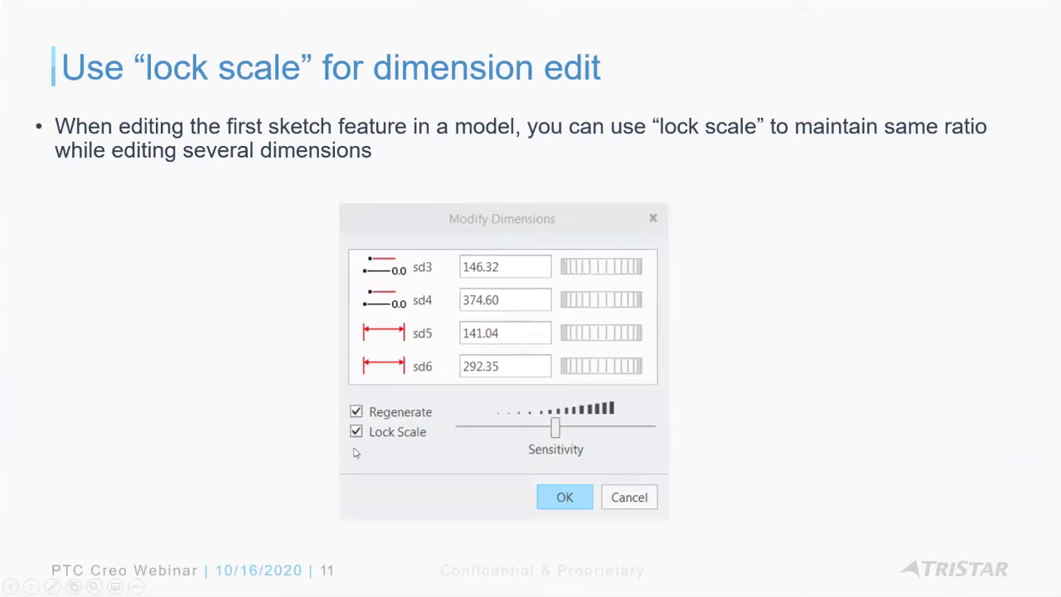
pyautogui.press('super+Tab')
pyautogui.click(393, 171)
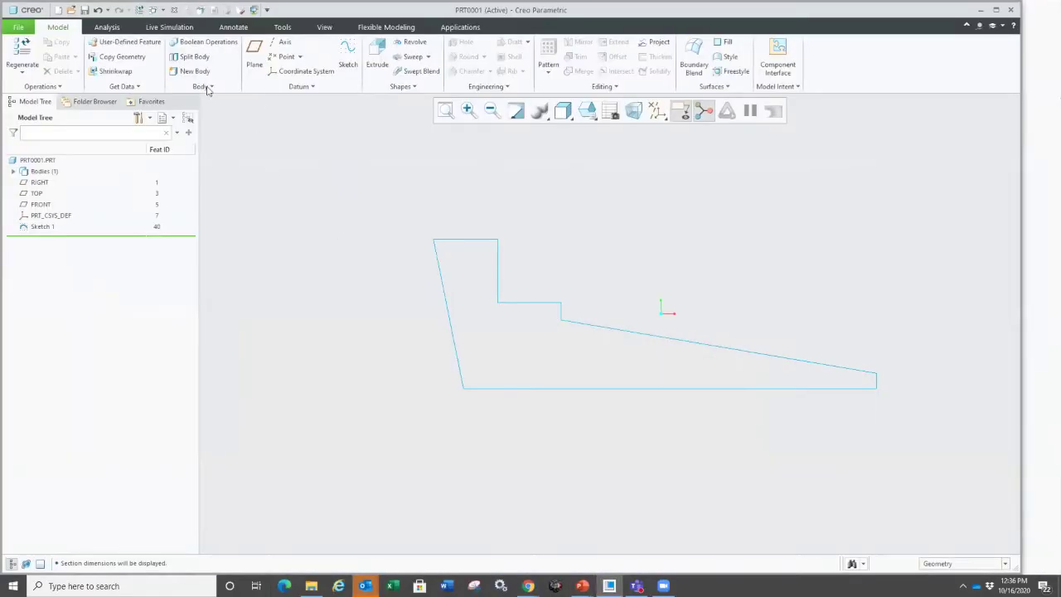
# Close the PRT0001 part and erase all objects not displayed from the session.
pyautogui.click(174, 10)
pyautogui.click(145, 58)
pyautogui.press('Return')
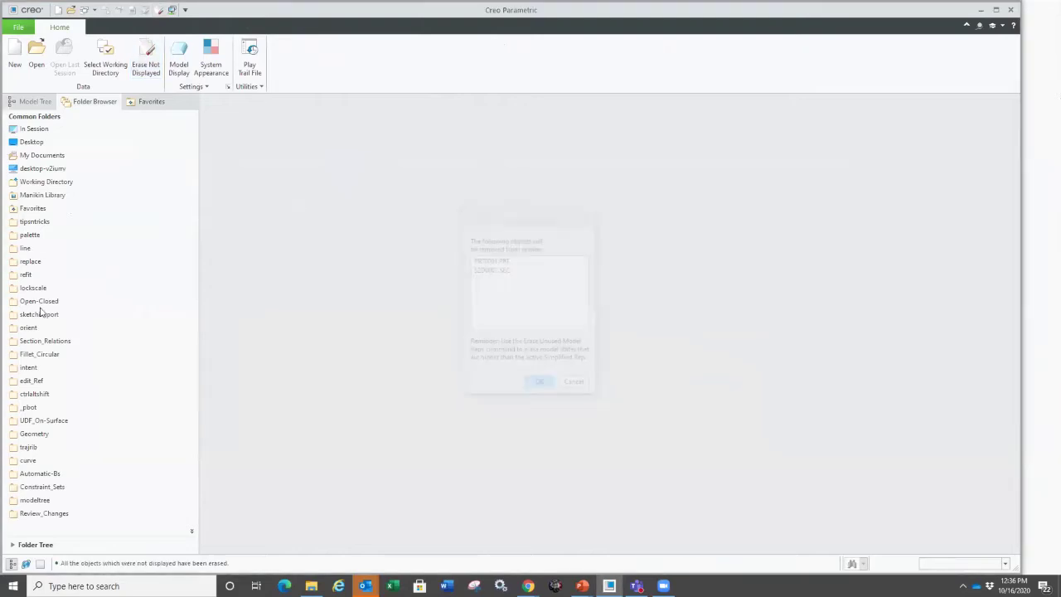
# Open the MODIFY_DIMENSIONS part from the lockscale folder and edit the definition of Sketch 1.
pyautogui.click(35, 288)
pyautogui.doubleClick(240, 159)
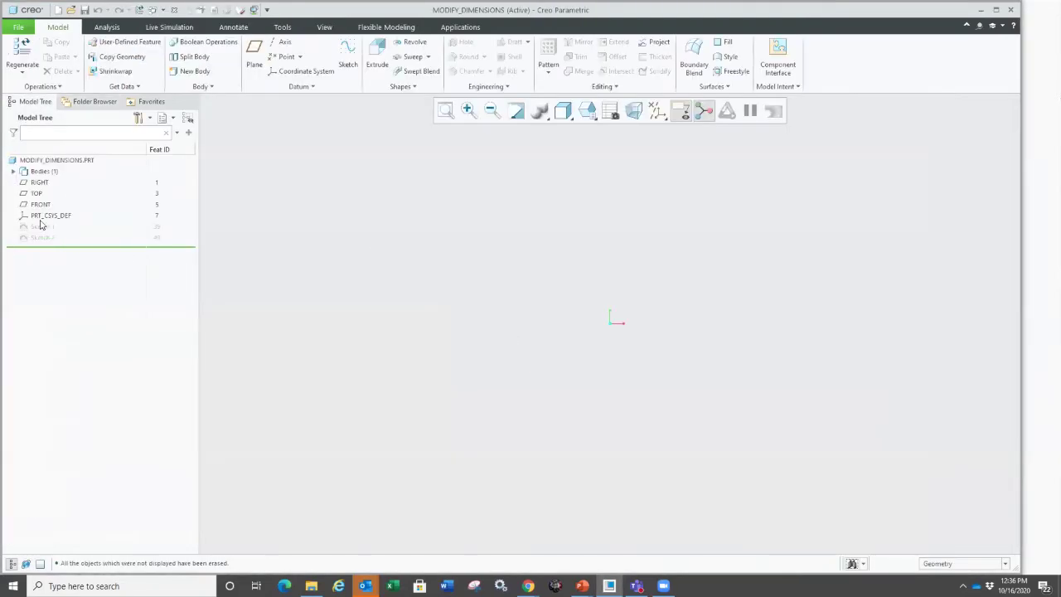
pyautogui.click(43, 226)
pyautogui.click(60, 162)
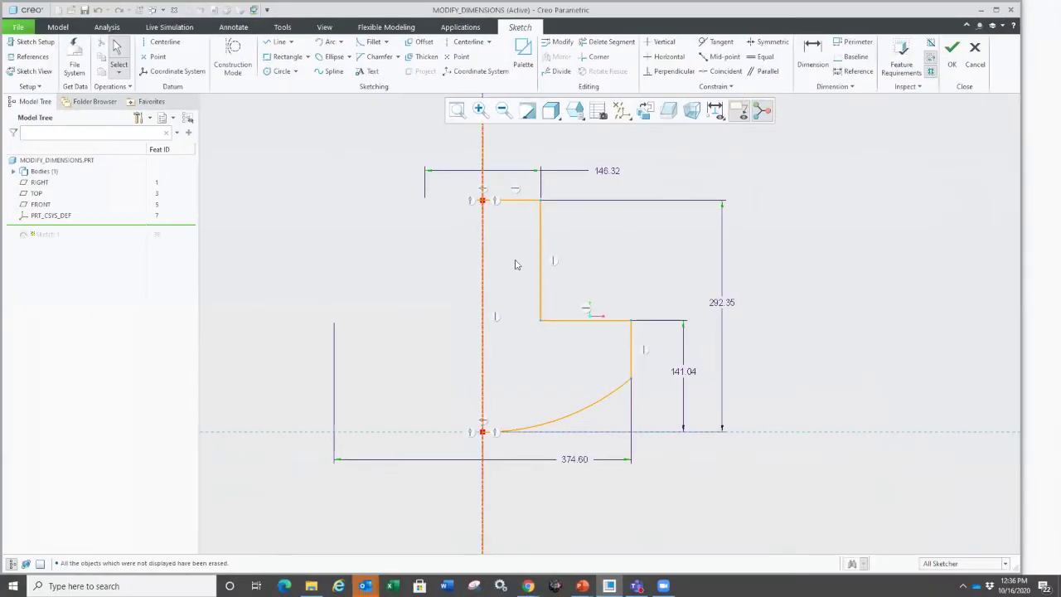
# Try setting the lower step's height dimension to 16, mark the resulting profile problem, and undo the change.
pyautogui.doubleClick(685, 377)
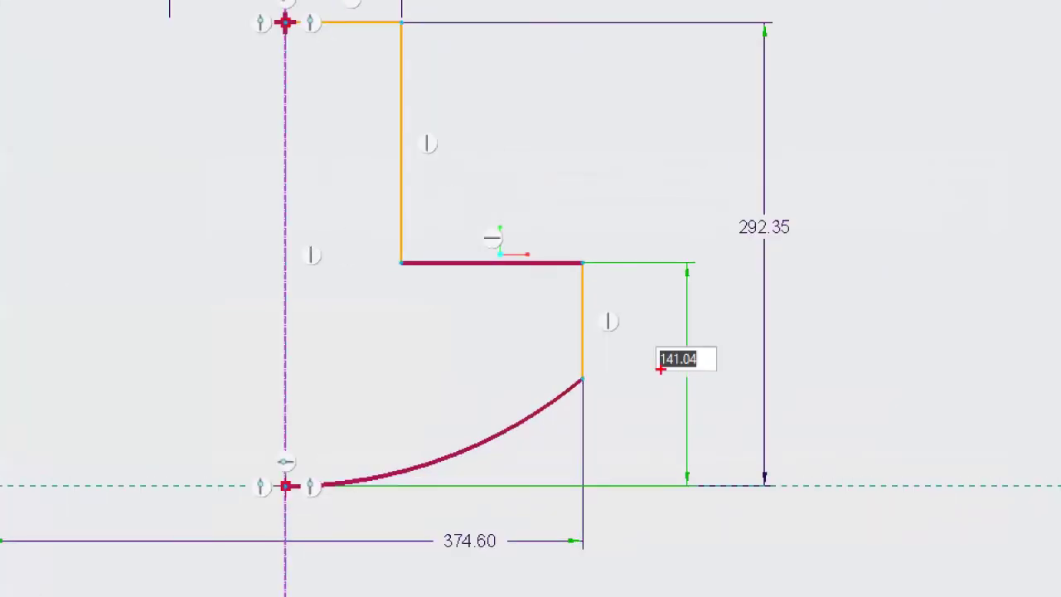
pyautogui.moveTo(663, 370); pyautogui.dragTo(658, 364)
pyautogui.moveTo(560, 318); pyautogui.dragTo(608, 310)
pyautogui.moveTo(308, 498); pyautogui.dragTo(525, 421)
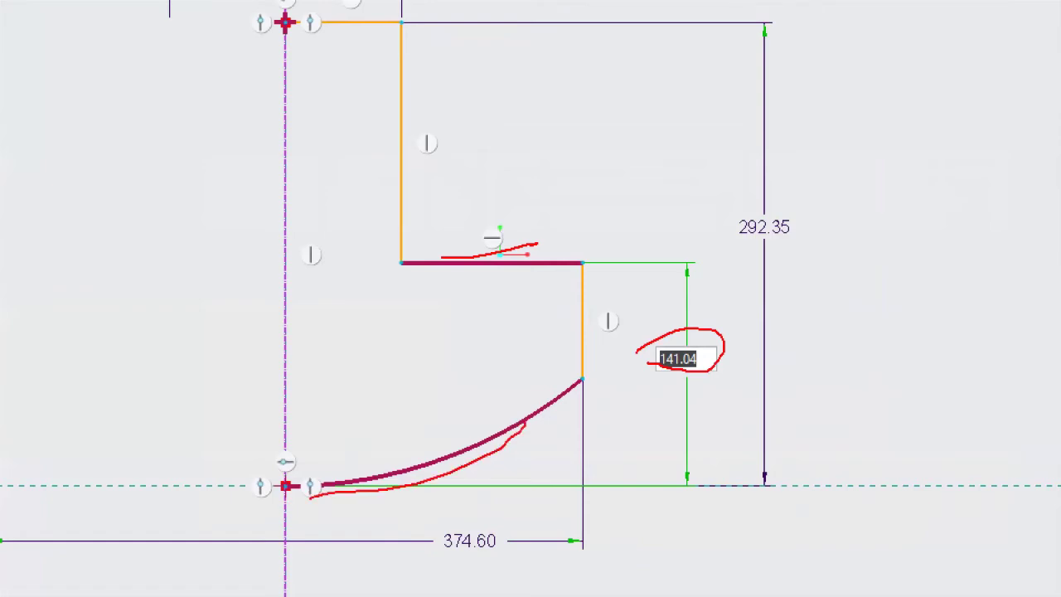
pyautogui.press('Escape')
pyautogui.write('16')
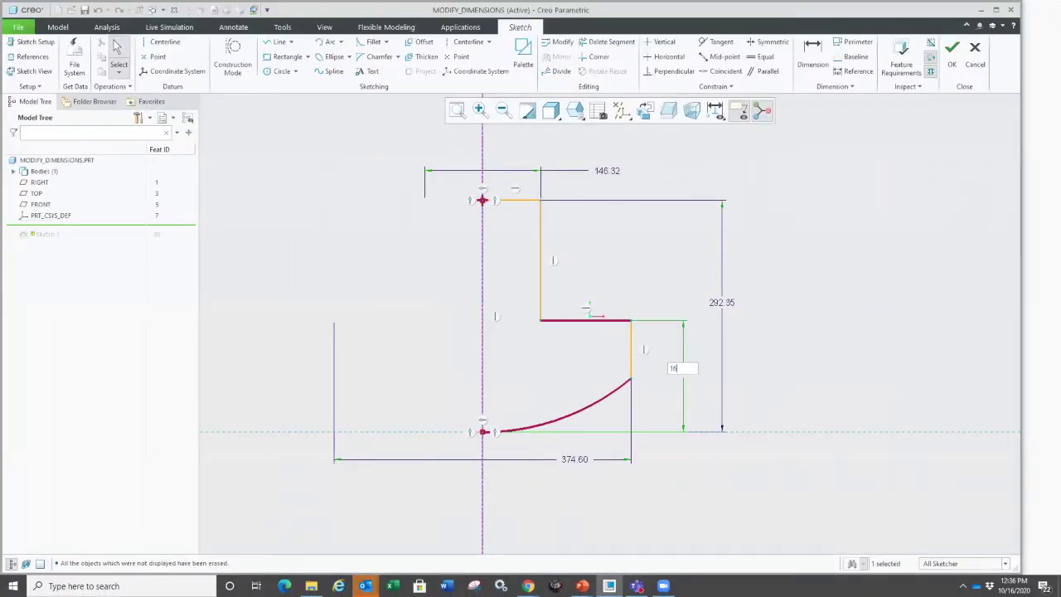
pyautogui.press('Return')
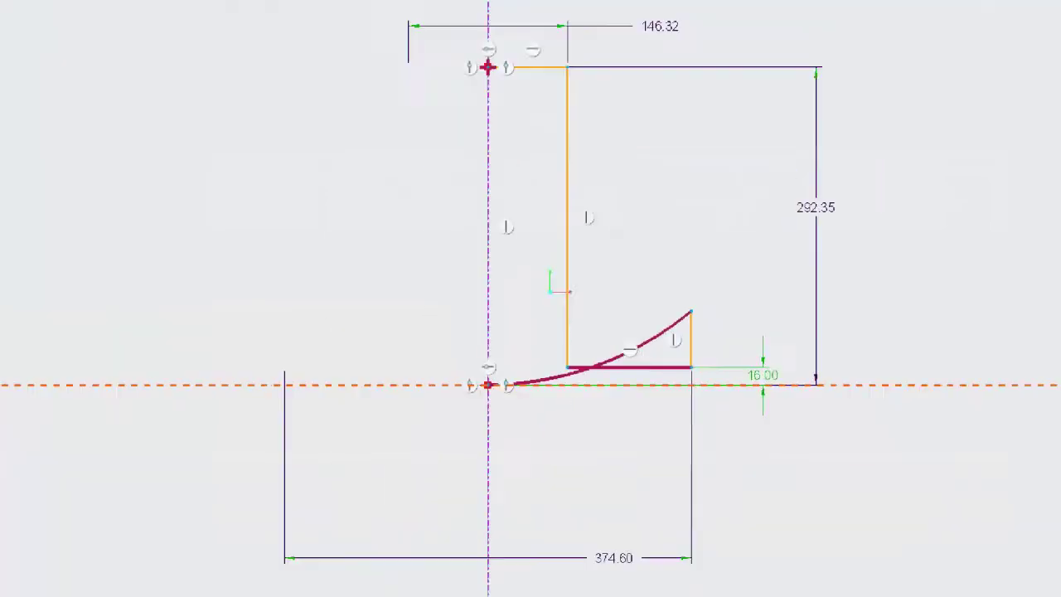
pyautogui.keyDown('ctrl'); pyautogui.moveTo(390, 290); pyautogui.dragTo(754, 433); pyautogui.keyUp('ctrl')
pyautogui.press('Escape')
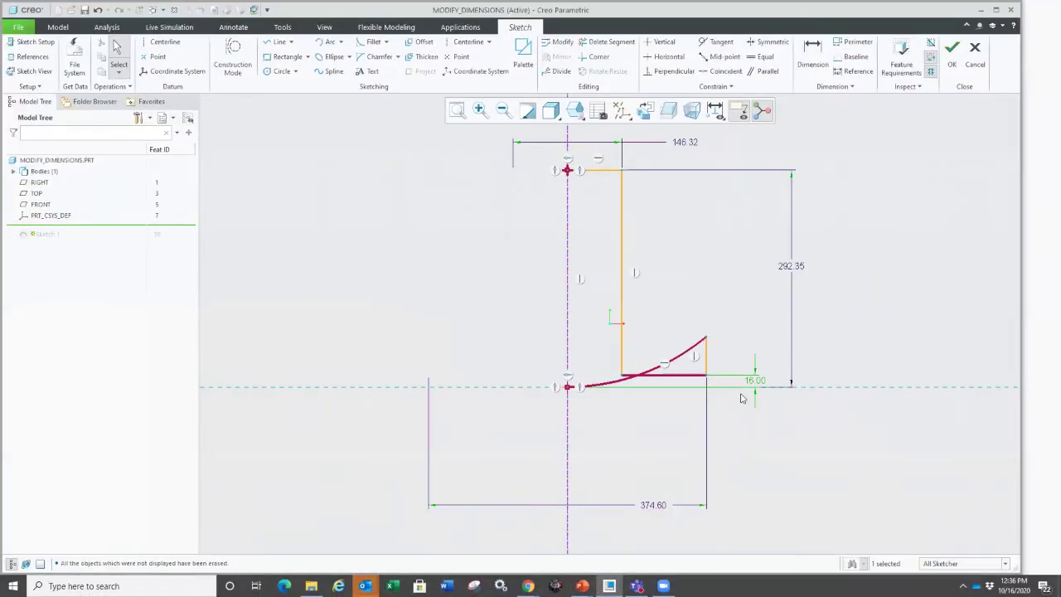
pyautogui.hotkey('ctrl', 'z')
# Try setting the profile's overall height dimension to 16 and examine the messages in the message log.
pyautogui.doubleClick(790, 266)
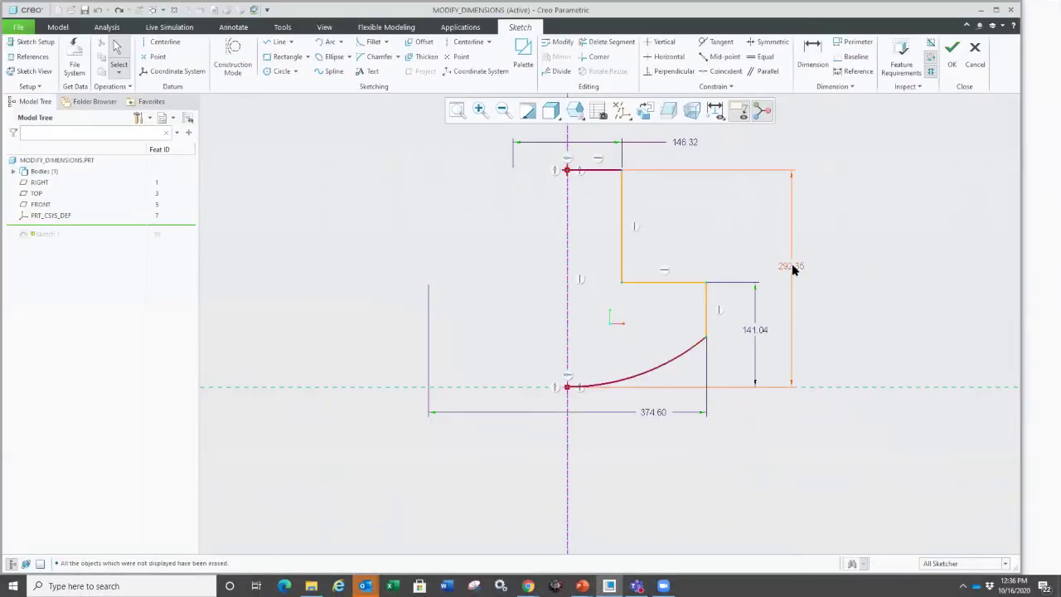
pyautogui.write('16')
pyautogui.press('Return')
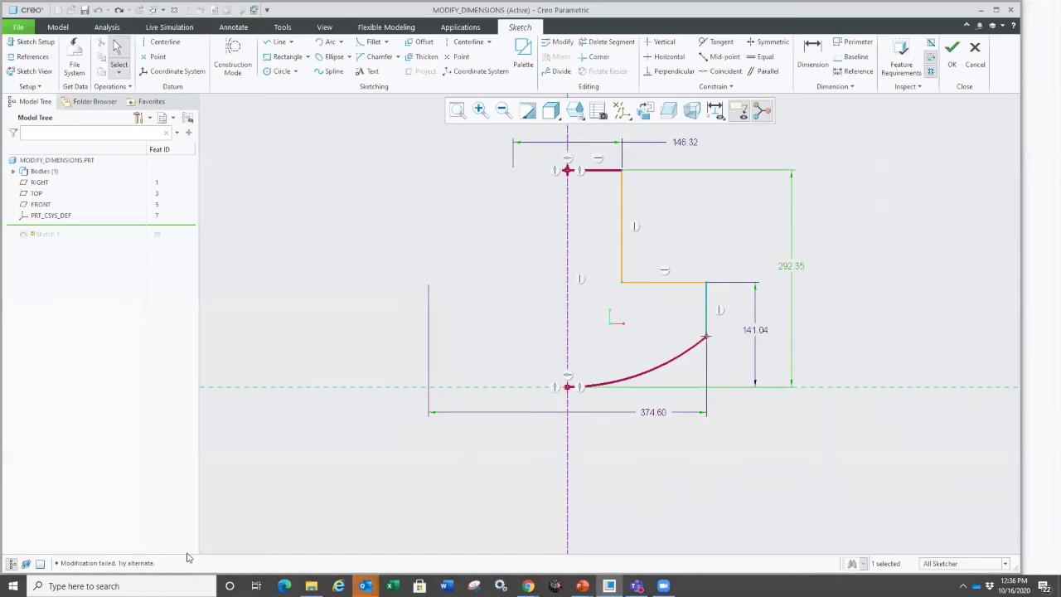
pyautogui.moveTo(186, 554); pyautogui.dragTo(188, 532)
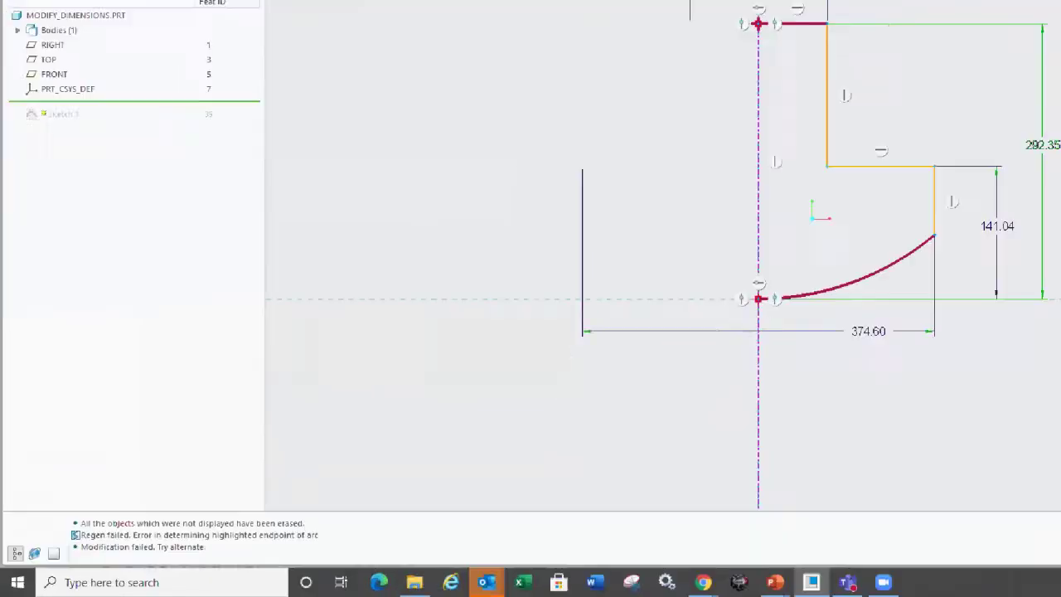
pyautogui.moveTo(98, 555); pyautogui.dragTo(218, 557)
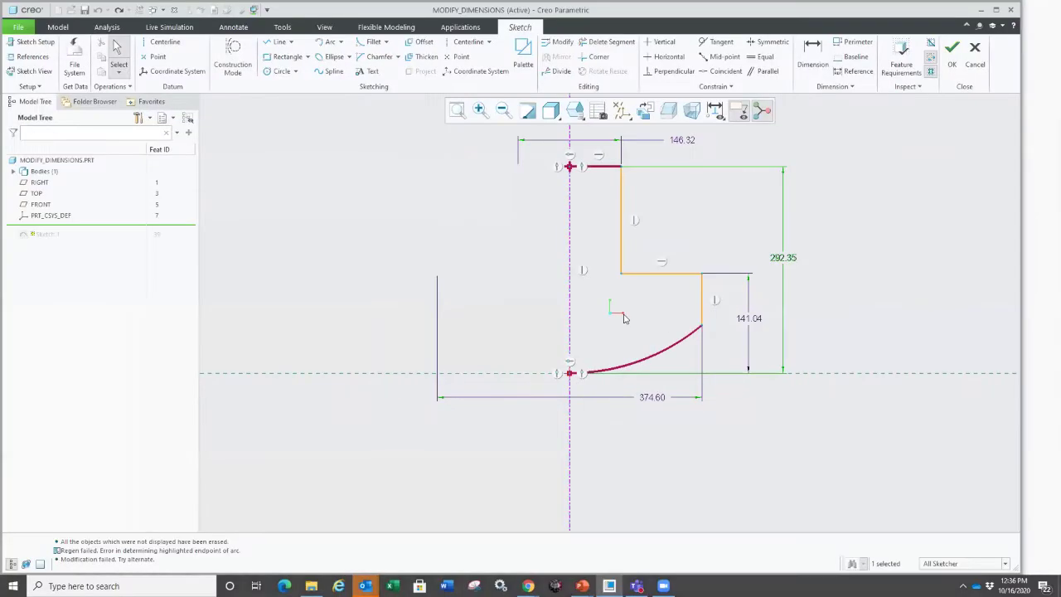
# Select the whole sketch, open its dimensions for modification together, and enable Lock Scale.
pyautogui.click(676, 318)
pyautogui.scroll(2, 393, 325)
pyautogui.scroll(-2, 674, 179)
pyautogui.moveTo(504, 163)
pyautogui.mouseDown()
pyautogui.moveTo(592, 284)
pyautogui.moveTo(781, 438)
pyautogui.moveTo(753, 473)
pyautogui.mouseUp()
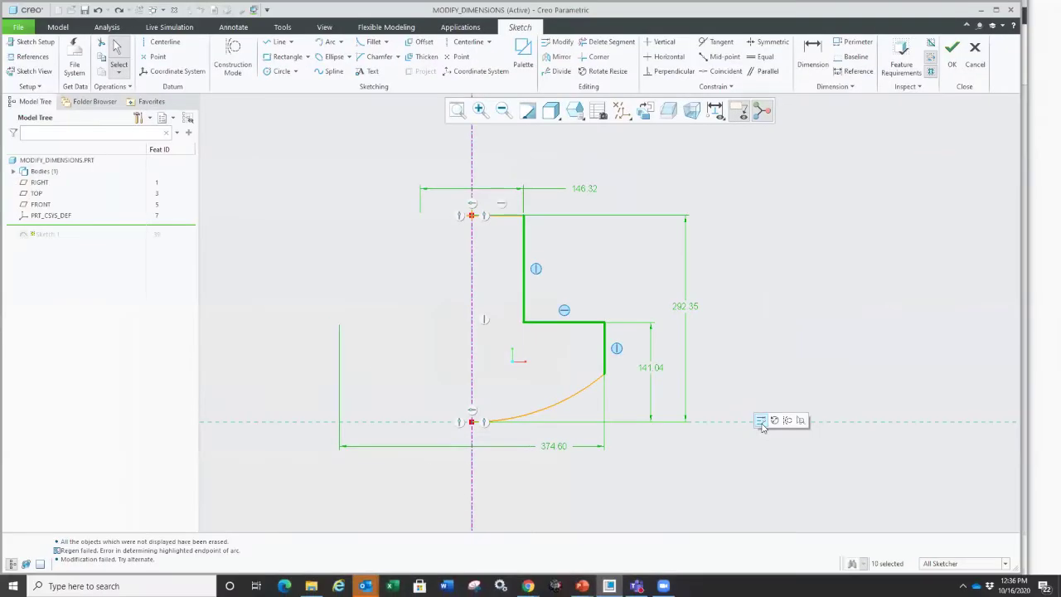
pyautogui.click(760, 421)
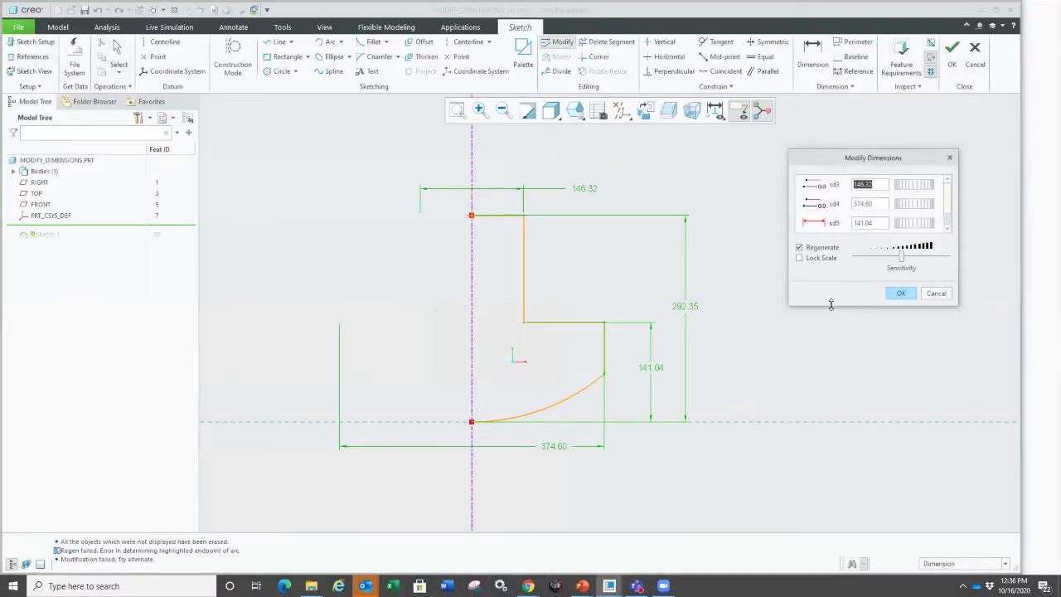
pyautogui.click(799, 312)
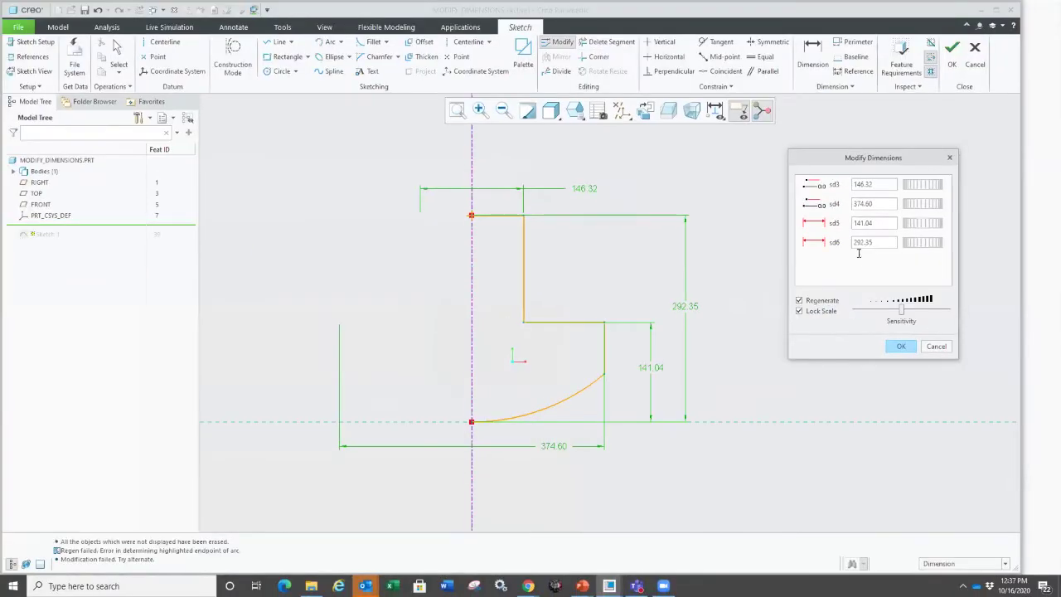
# Set the overall height sd6 to 16, accept the proportionally scaled dimensions, and finish the sketch.
pyautogui.click(870, 242)
pyautogui.write('16')
pyautogui.press('Return')
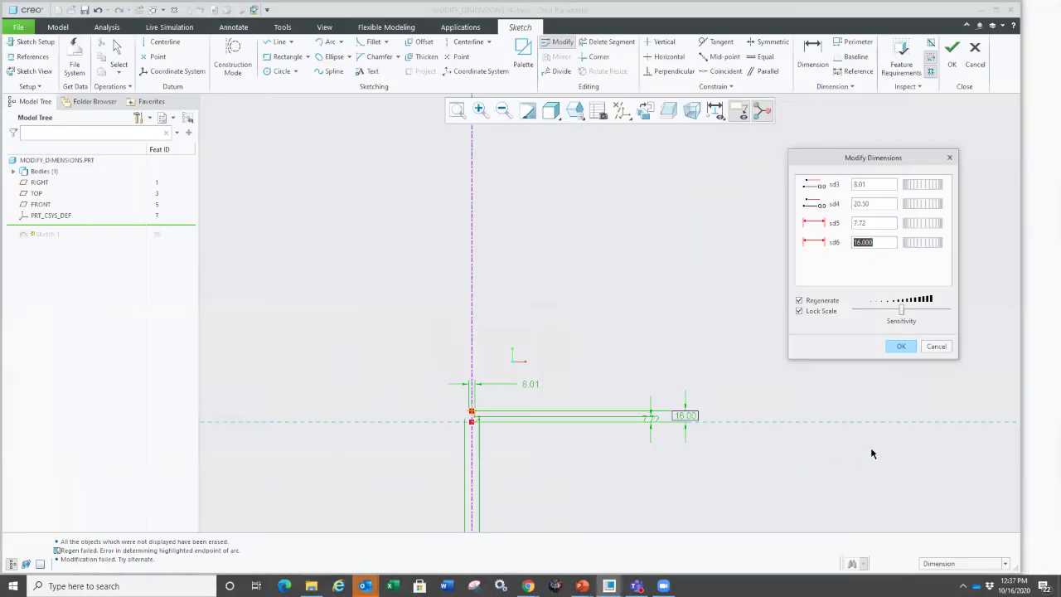
pyautogui.click(901, 346)
pyautogui.scroll(10, 426, 213)
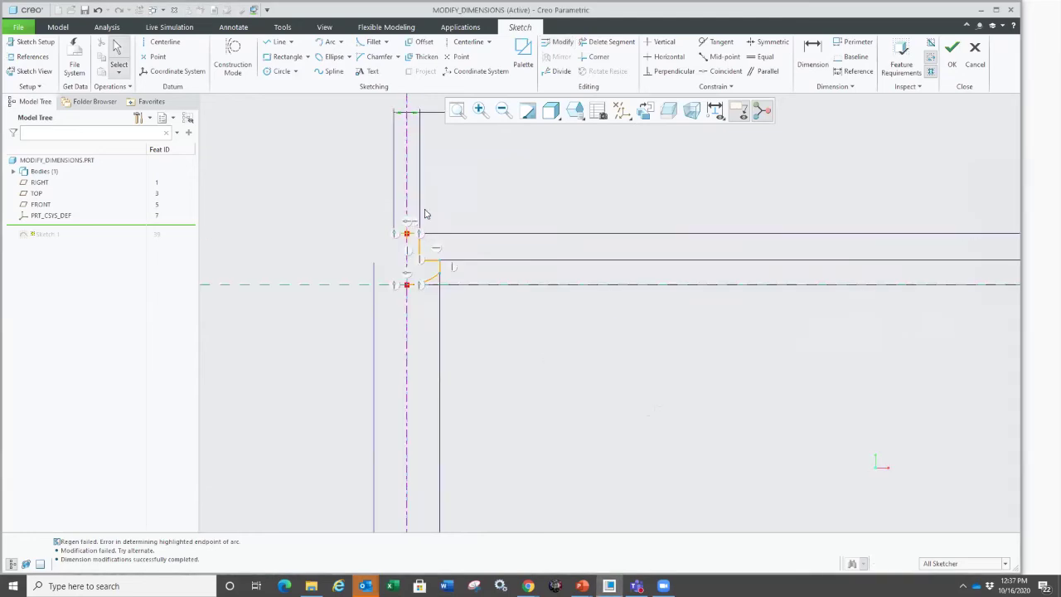
pyautogui.scroll(-10, 450, 283)
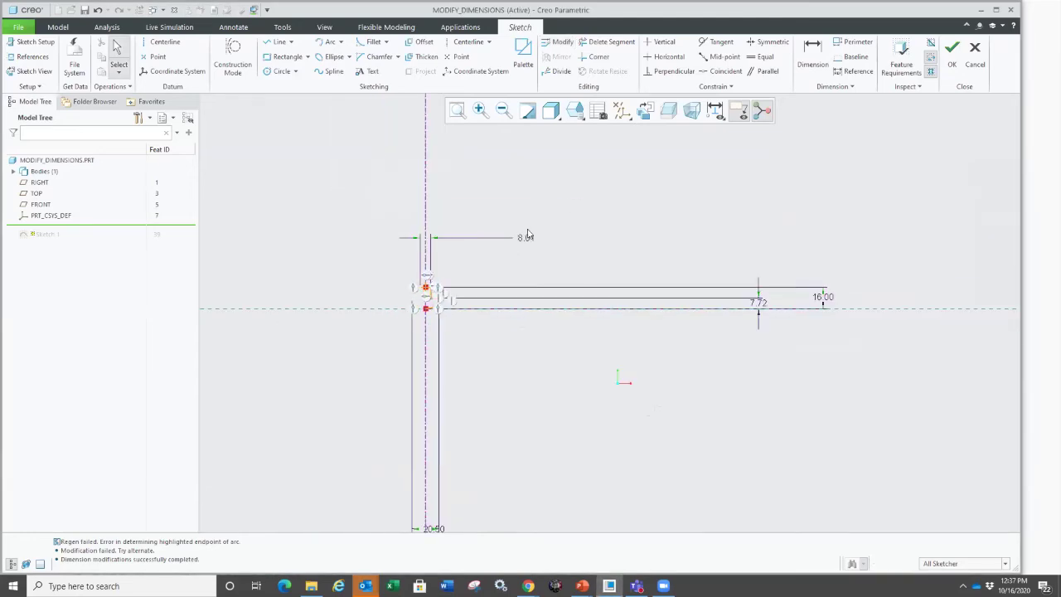
pyautogui.scroll(8, 509, 289)
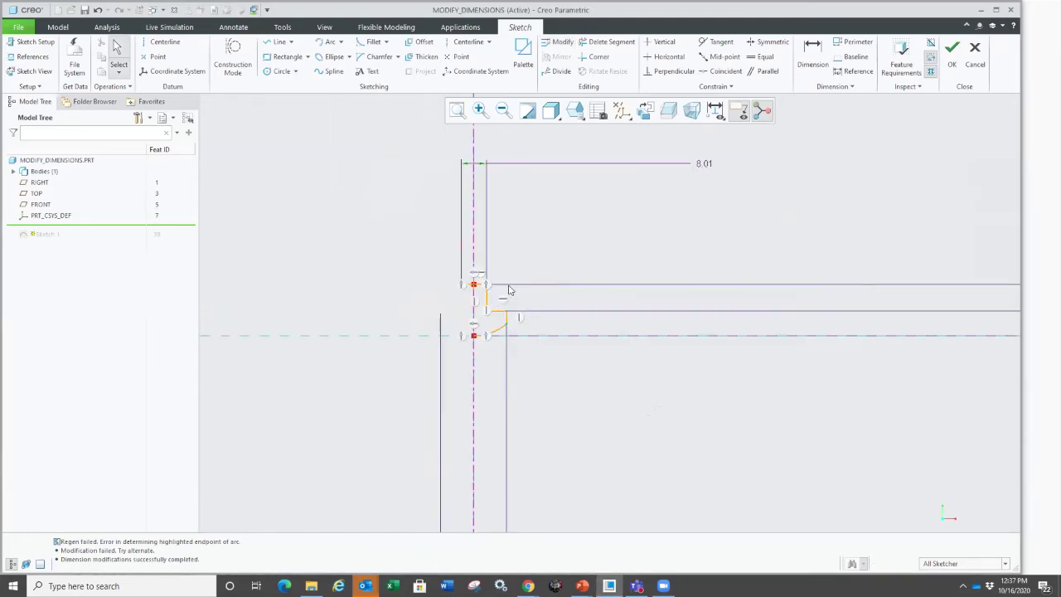
pyautogui.rightClick(535, 217)
pyautogui.click(558, 310)
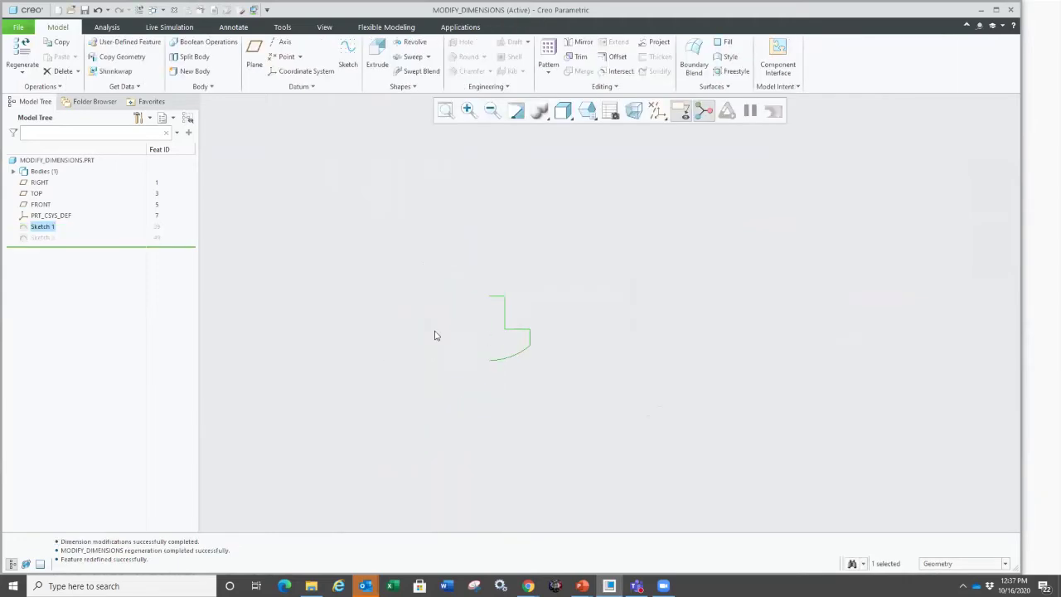
# Switch to the presentation, view the slides on configs for locking dims and Open sketch / Sketch Region, and return to Creo Parametric.
pyautogui.press('super+Tab')
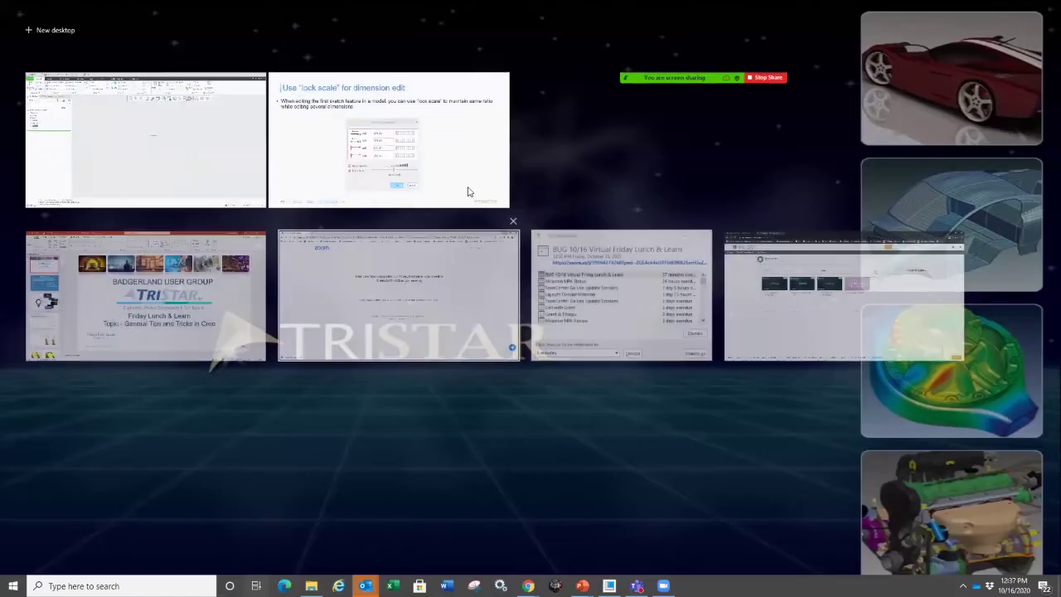
pyautogui.click(469, 192)
pyautogui.click(443, 234)
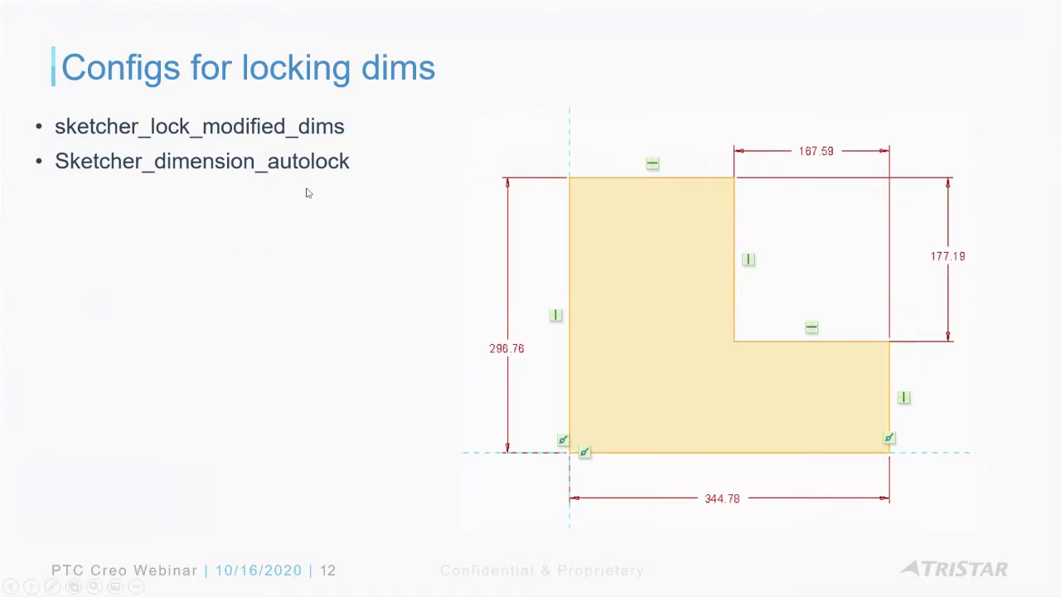
pyautogui.click(468, 328)
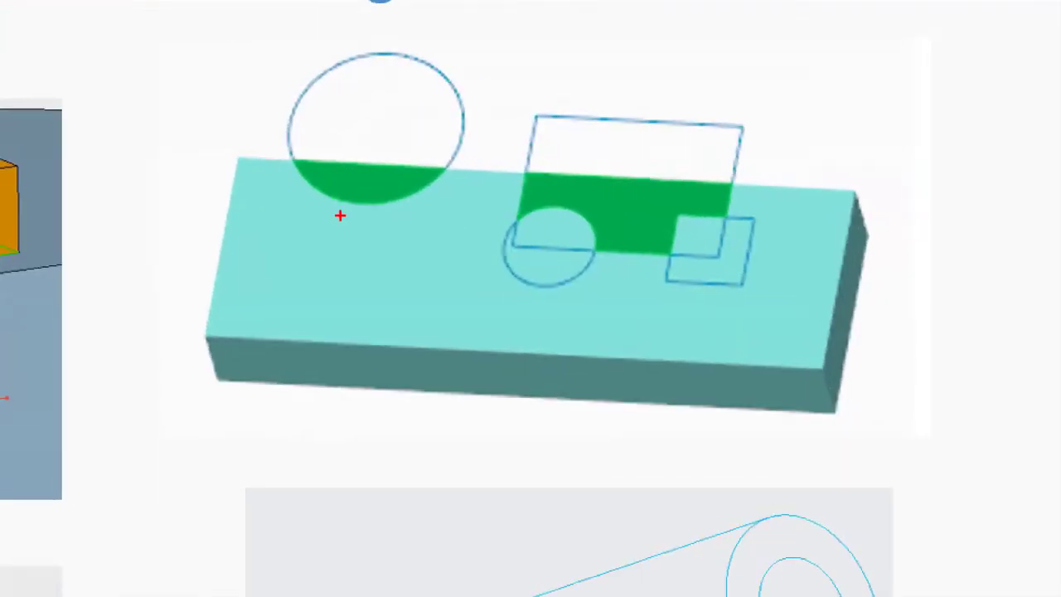
pyautogui.moveTo(223, 137)
pyautogui.mouseDown()
pyautogui.moveTo(473, 289)
pyautogui.moveTo(706, 96)
pyautogui.moveTo(294, 118)
pyautogui.mouseUp()
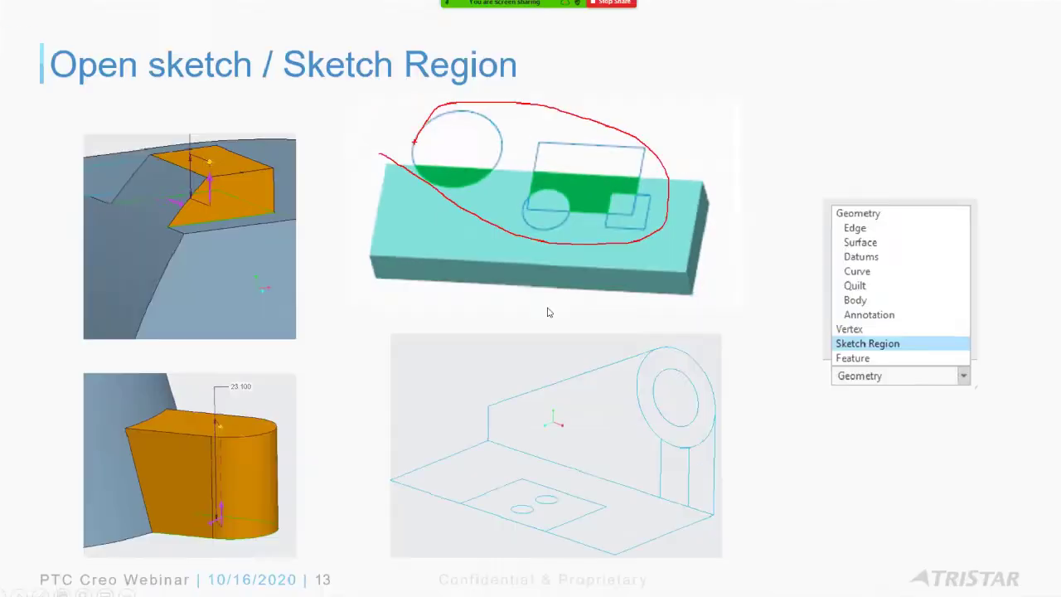
pyautogui.press('e')
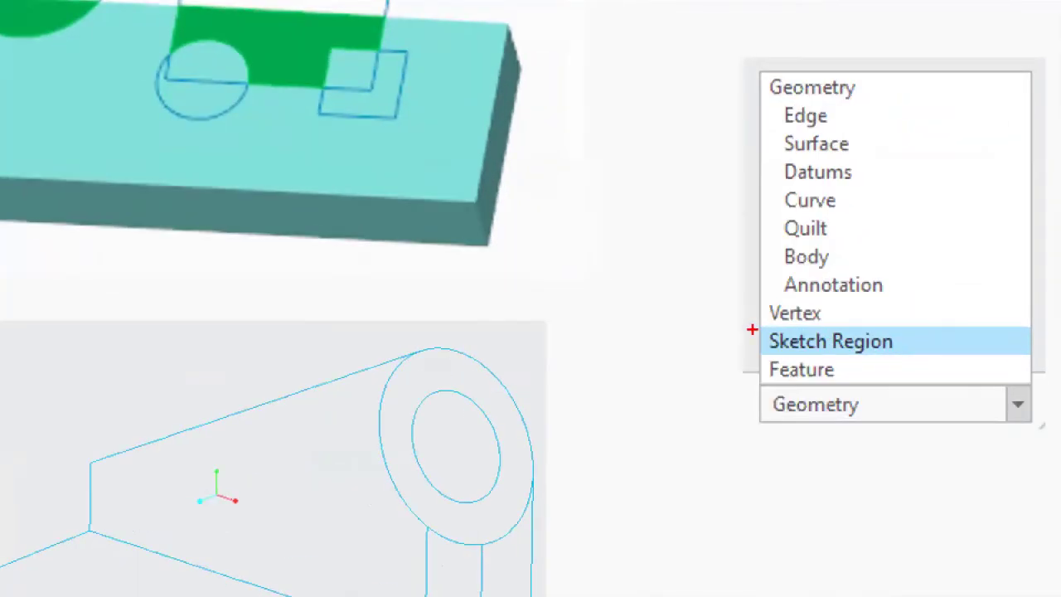
pyautogui.keyDown('ctrl'); pyautogui.moveTo(796, 331); pyautogui.dragTo(897, 353); pyautogui.keyUp('ctrl')
pyautogui.press('Escape')
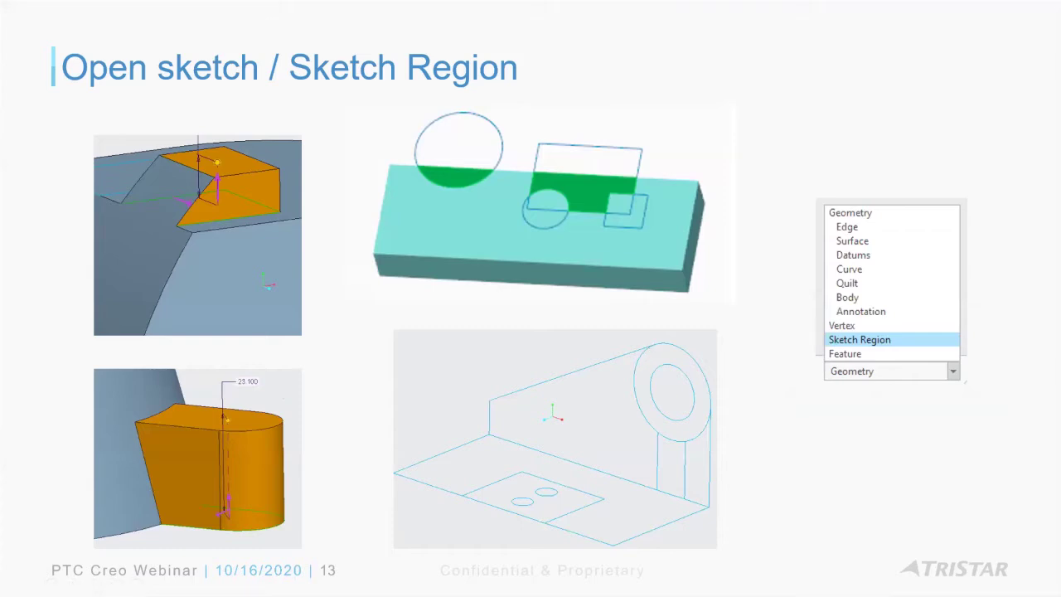
pyautogui.press('super+Tab')
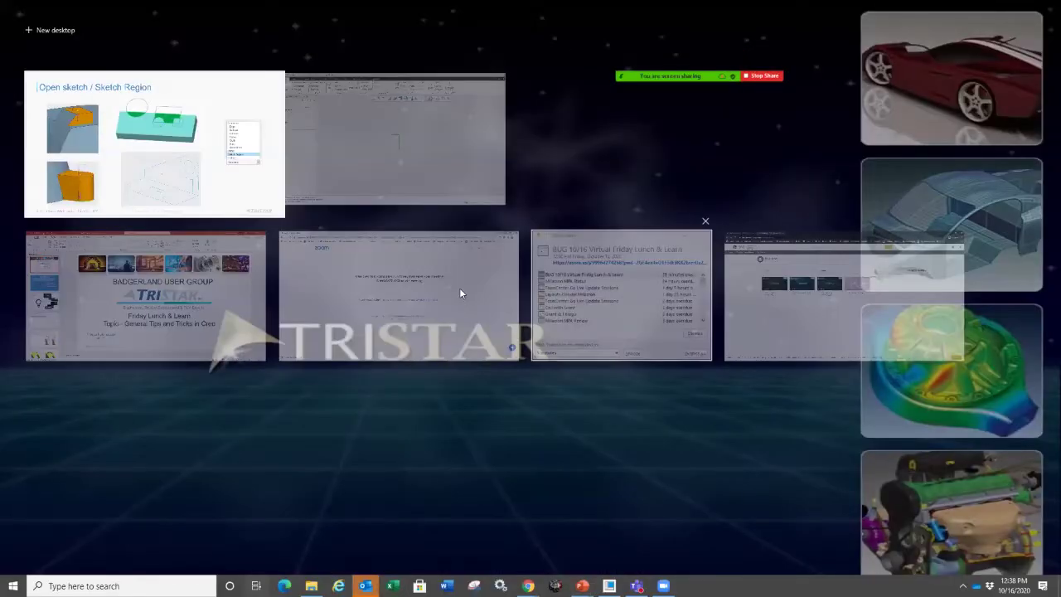
pyautogui.click(316, 198)
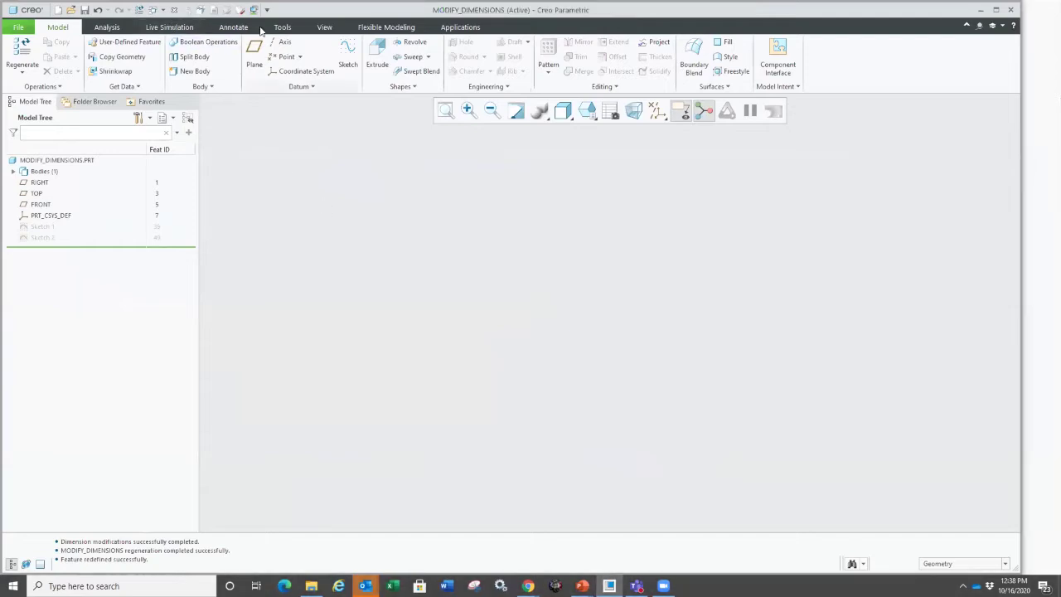
# Close the MODIFY_DIMENSIONS part and open open-closed_sketch.prt from the Open-Closed folder.
pyautogui.click(238, 10)
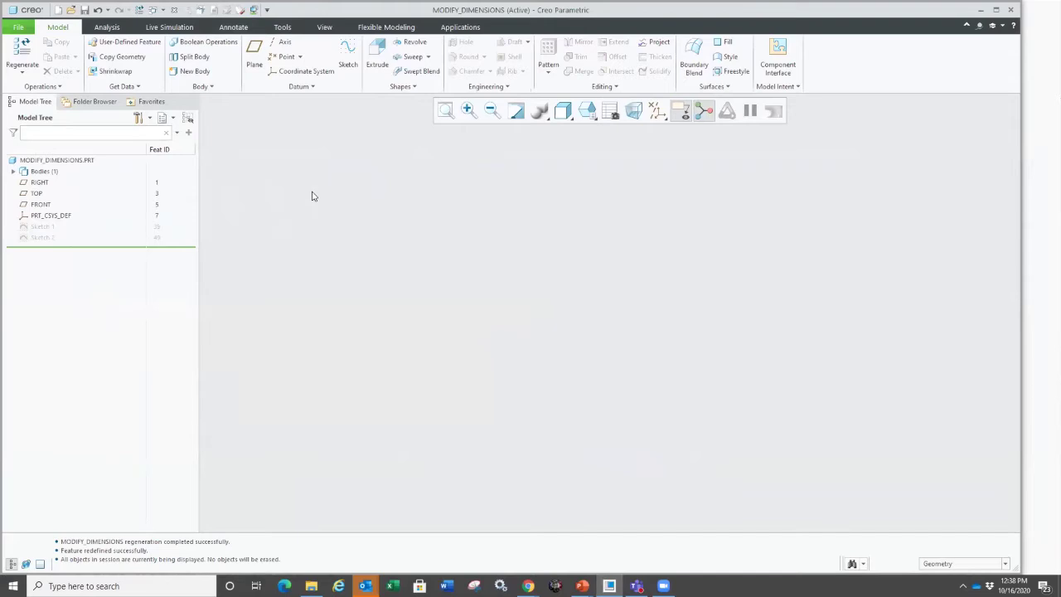
pyautogui.hotkey('ctrl', 'w')
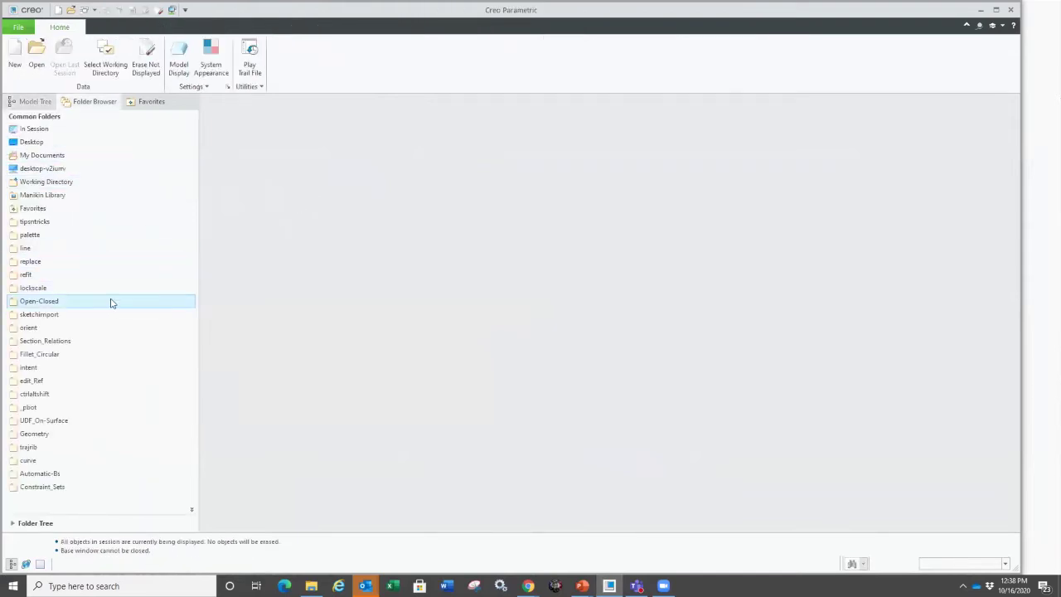
pyautogui.click(62, 303)
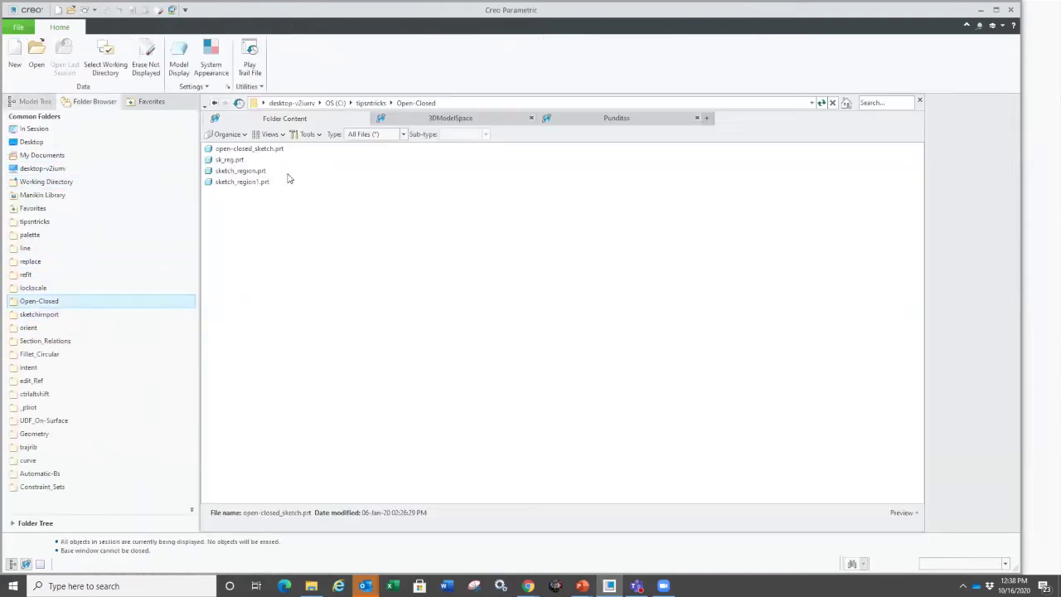
pyautogui.doubleClick(248, 149)
# Start a solid extrusion of the closed rectangular Sketch 1 on the block's top face, about 11.9 deep.
pyautogui.moveTo(540, 390)
pyautogui.mouseDown(button='middle')
pyautogui.moveTo(608, 312)
pyautogui.moveTo(662, 319)
pyautogui.mouseUp(button='middle')
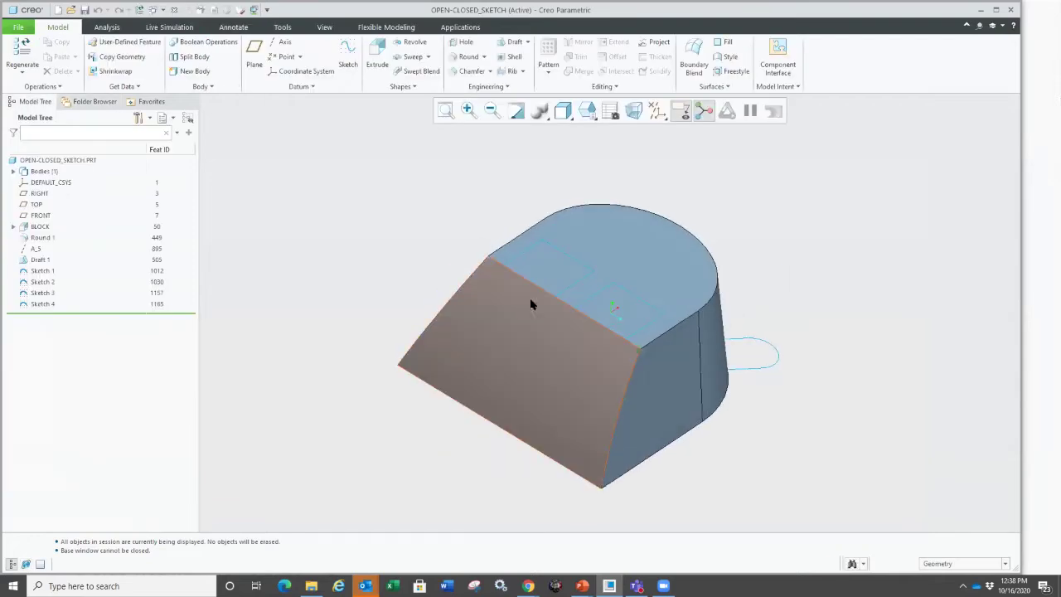
pyautogui.scroll(-3, 531, 303)
pyautogui.click(601, 276)
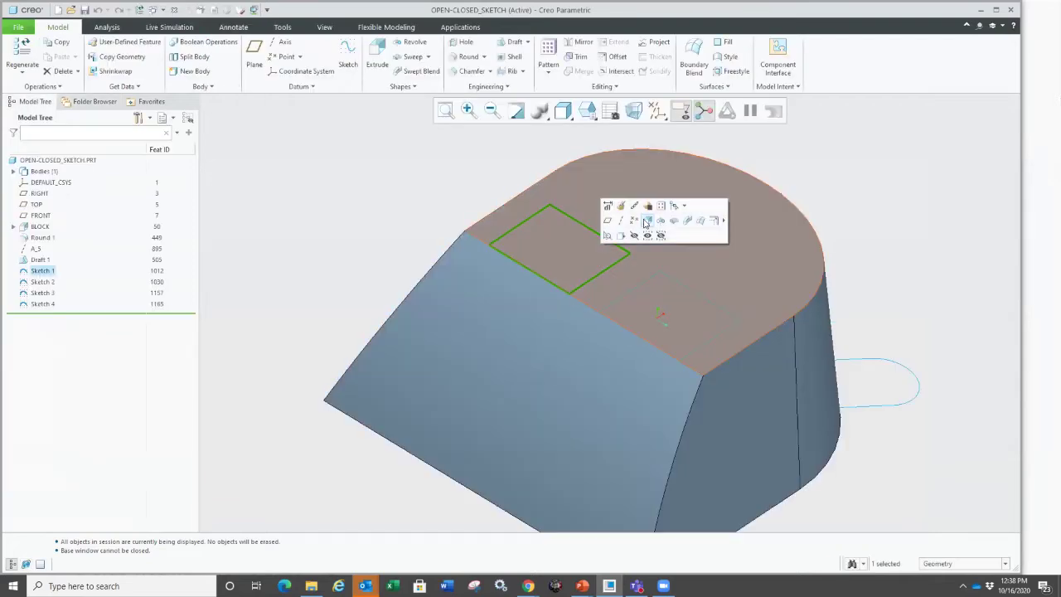
pyautogui.click(639, 217)
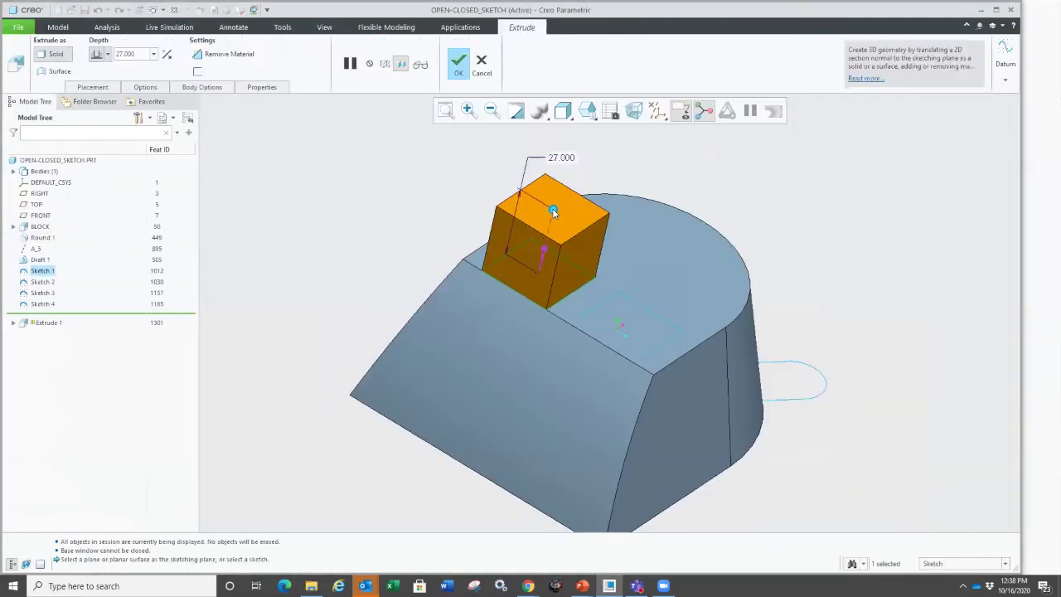
pyautogui.moveTo(554, 212); pyautogui.dragTo(547, 236)
# Examine and mark how the extrusion's front wall meets the curved, slanted face of the block.
pyautogui.moveTo(547, 236); pyautogui.dragTo(514, 238, button='middle')
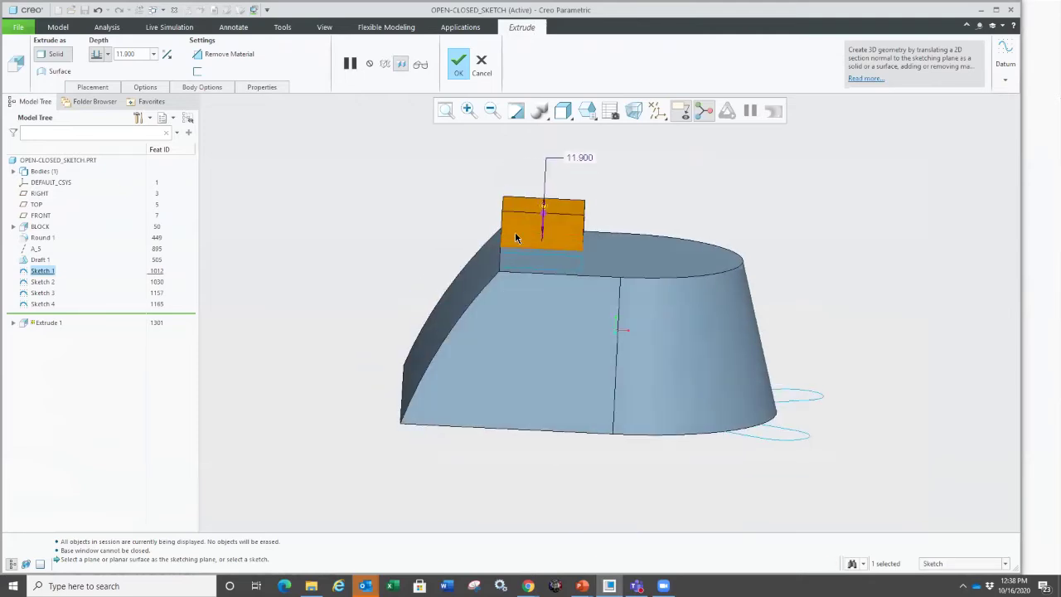
pyautogui.scroll(3, 514, 238)
pyautogui.hotkey('ctrl', '1')
pyautogui.click(489, 286)
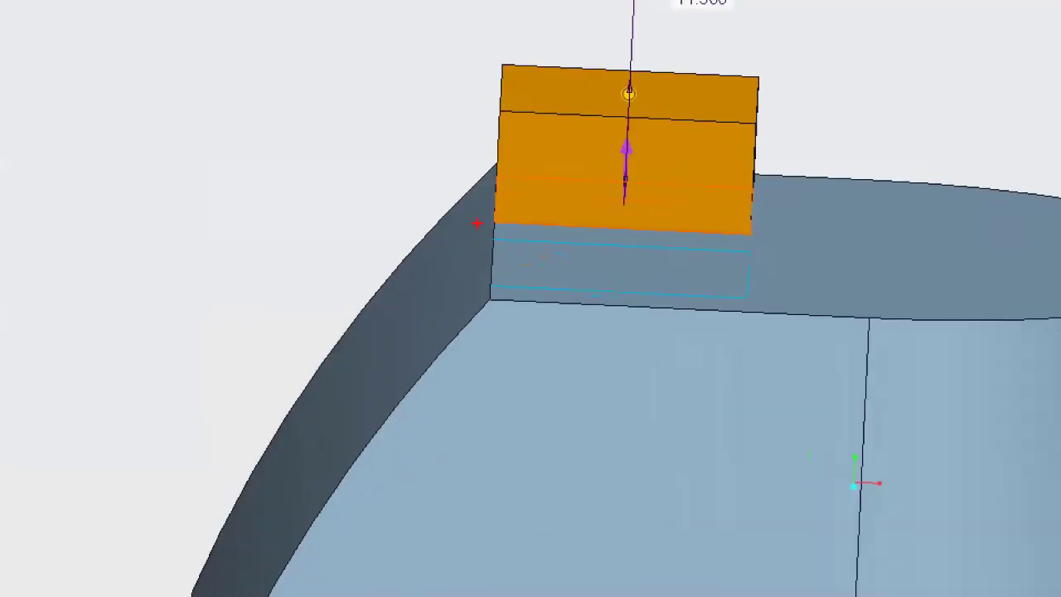
pyautogui.moveTo(477, 236); pyautogui.dragTo(605, 74)
pyautogui.press('Escape')
pyautogui.moveTo(431, 302)
pyautogui.mouseDown(button='middle')
pyautogui.moveTo(459, 303)
pyautogui.moveTo(442, 309)
pyautogui.mouseUp(button='middle')
pyautogui.scroll(-3, 521, 257)
pyautogui.scroll(-1, 521, 257)
pyautogui.scroll(1, 507, 268)
# Reduce the Sketch 1 extrusion's depth to about 9.6 and complete the feature.
pyautogui.moveTo(513, 198)
pyautogui.mouseDown()
pyautogui.moveTo(519, 254)
pyautogui.moveTo(516, 198)
pyautogui.moveTo(516, 237)
pyautogui.moveTo(516, 215)
pyautogui.mouseUp()
pyautogui.scroll(2, 424, 206)
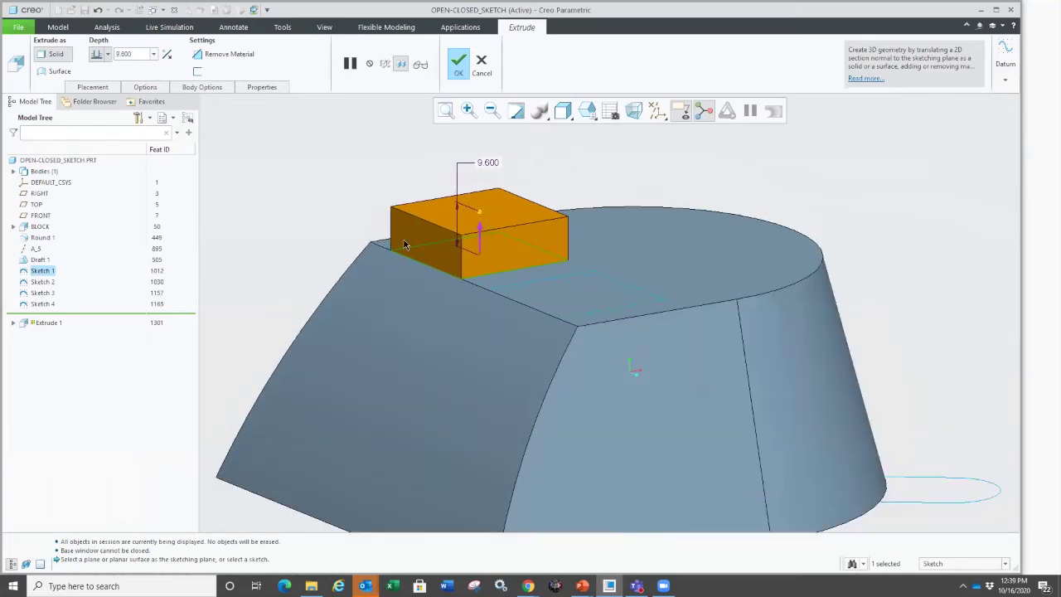
pyautogui.middleClick(359, 226)
# Extrude the open Sketch 2 from the block's top face with a depth of about 8.3.
pyautogui.scroll(-3, 406, 287)
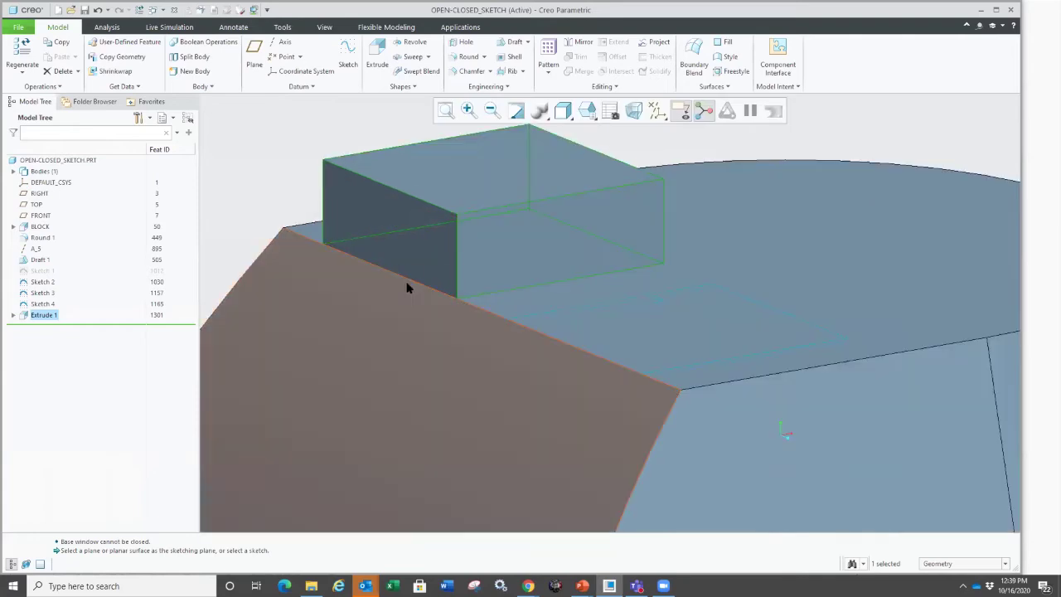
pyautogui.scroll(3, 464, 286)
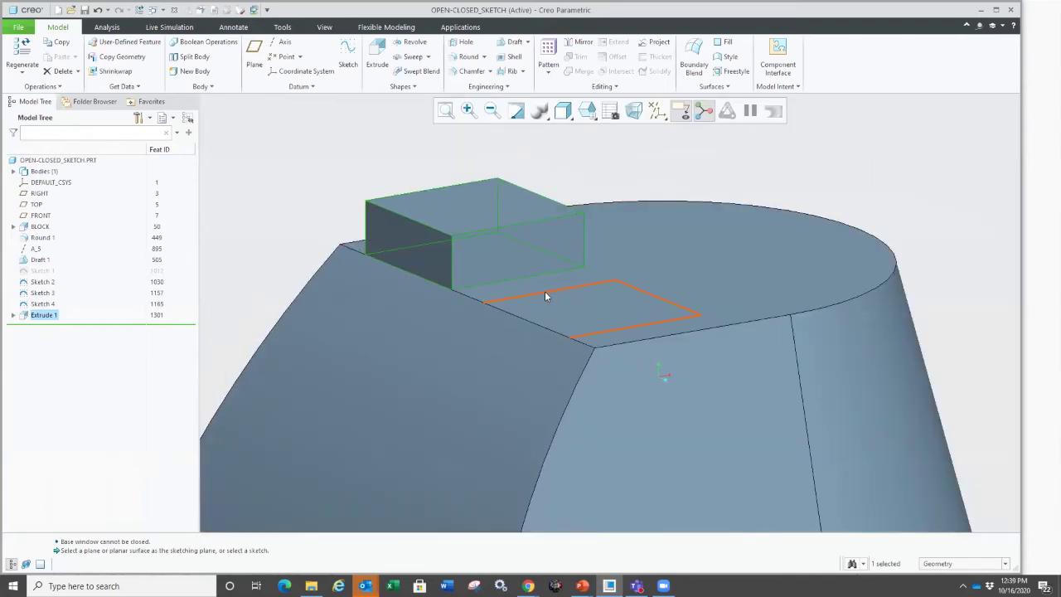
pyautogui.click(545, 295)
pyautogui.click(593, 241)
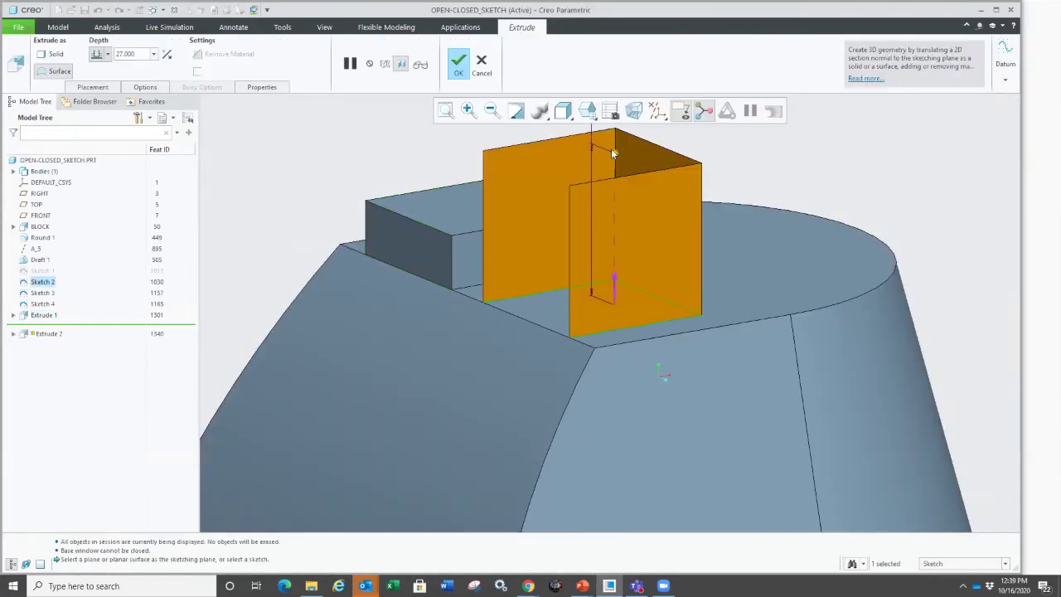
pyautogui.moveTo(614, 153); pyautogui.dragTo(614, 258)
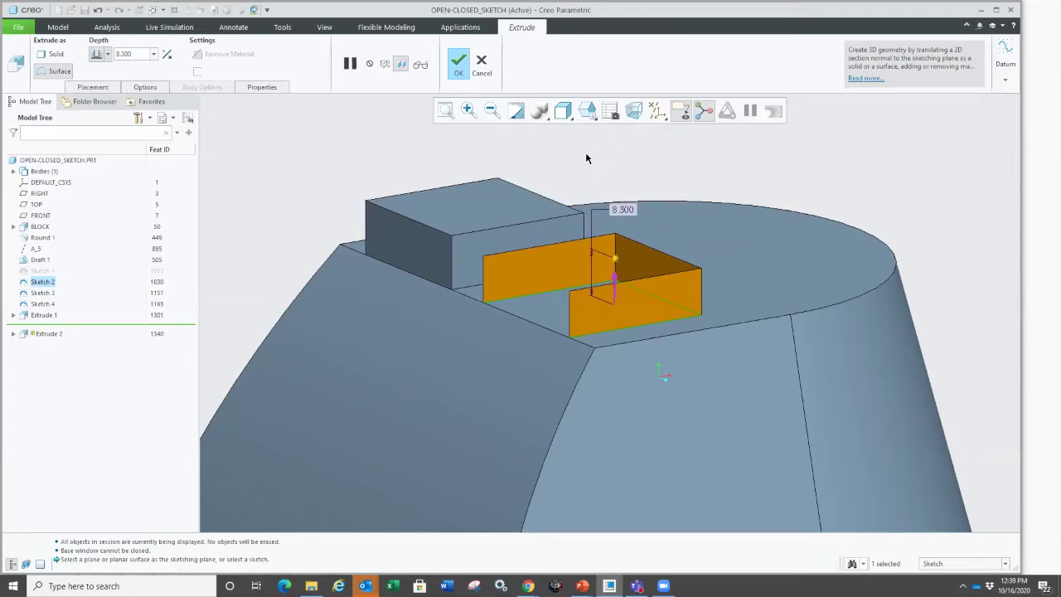
# Change the open Sketch 2 extrusion to a solid, set its depth to about 15.2 and complete the feature.
pyautogui.click(593, 118)
pyautogui.moveTo(509, 337); pyautogui.dragTo(484, 326, button='middle')
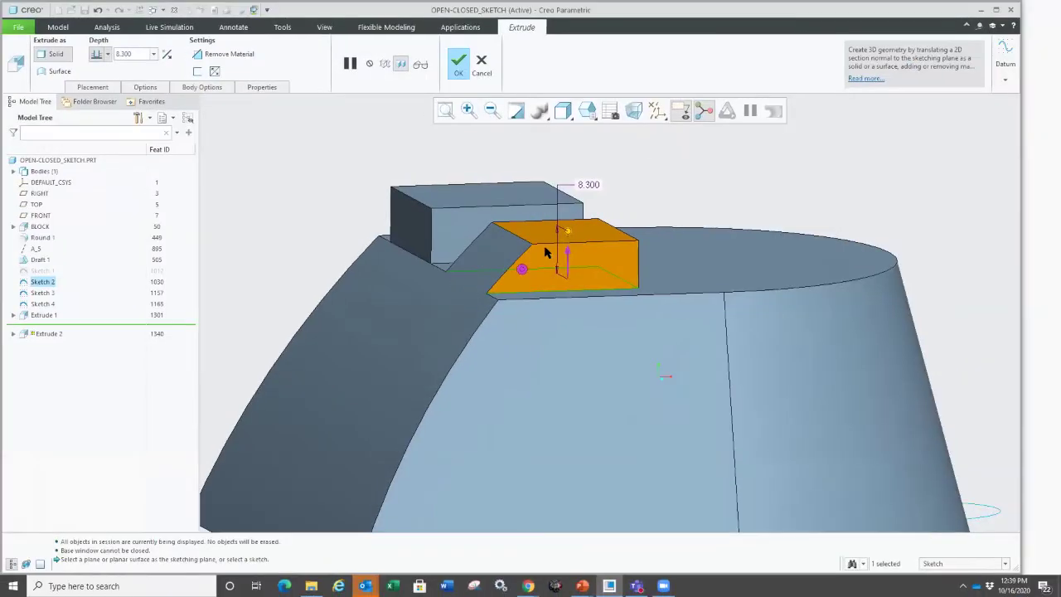
pyautogui.moveTo(568, 233)
pyautogui.mouseDown()
pyautogui.moveTo(532, 219)
pyautogui.moveTo(559, 163)
pyautogui.moveTo(551, 258)
pyautogui.moveTo(561, 172)
pyautogui.moveTo(561, 241)
pyautogui.moveTo(562, 215)
pyautogui.moveTo(561, 228)
pyautogui.mouseUp()
pyautogui.scroll(1, 532, 219)
pyautogui.scroll(-2, 562, 178)
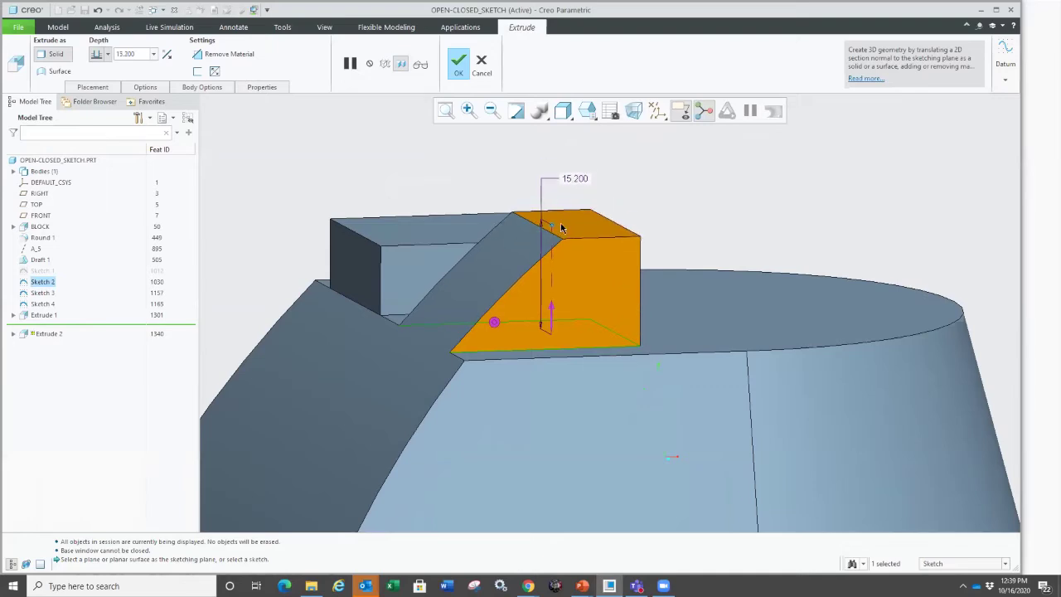
pyautogui.scroll(2, 449, 189)
pyautogui.middleClick(398, 186)
pyautogui.click(367, 190)
# Extrude Sketch 3, the open slot profile beside the drafted block, as a solid about 31.4 deep and complete it.
pyautogui.moveTo(431, 373); pyautogui.dragTo(447, 359, button='middle')
pyautogui.scroll(2, 447, 362)
pyautogui.scroll(-3, 486, 372)
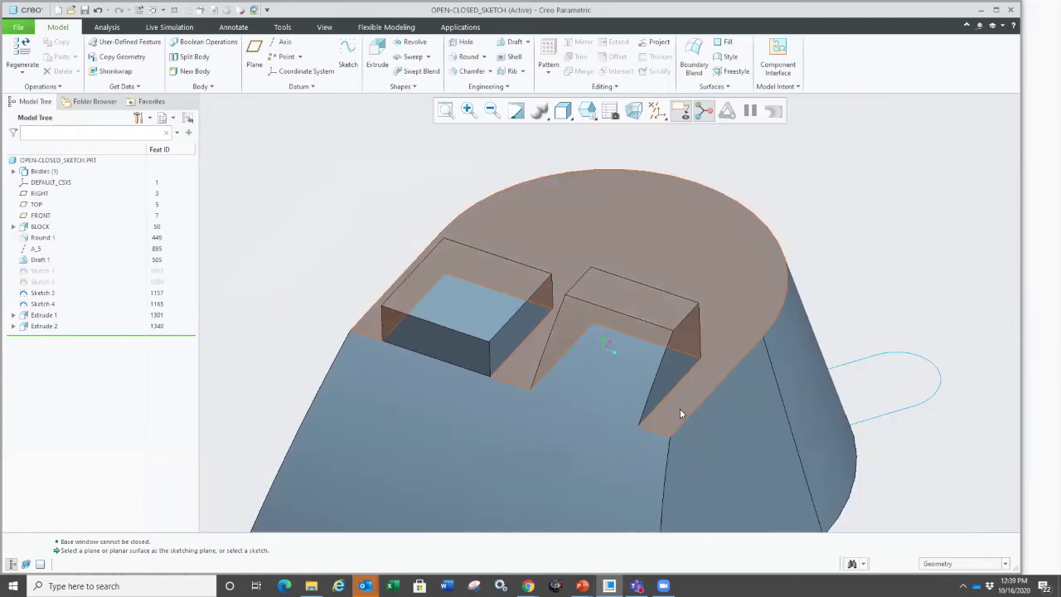
pyautogui.moveTo(679, 407)
pyautogui.mouseDown(button='middle')
pyautogui.moveTo(583, 384)
pyautogui.moveTo(605, 393)
pyautogui.mouseUp(button='middle')
pyautogui.scroll(-2, 604, 394)
pyautogui.scroll(3, 759, 430)
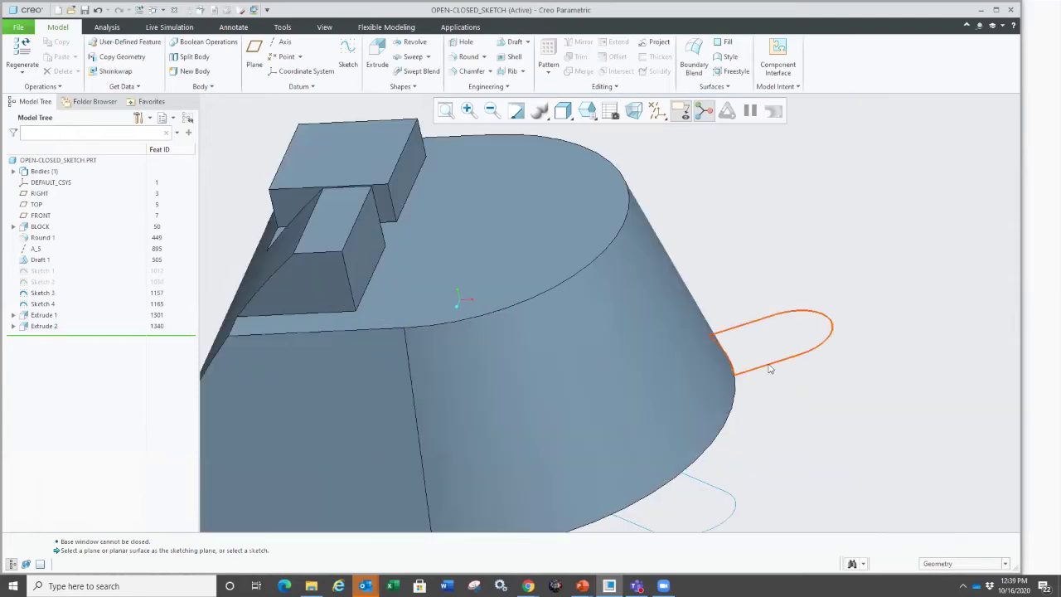
pyautogui.click(769, 358)
pyautogui.click(817, 312)
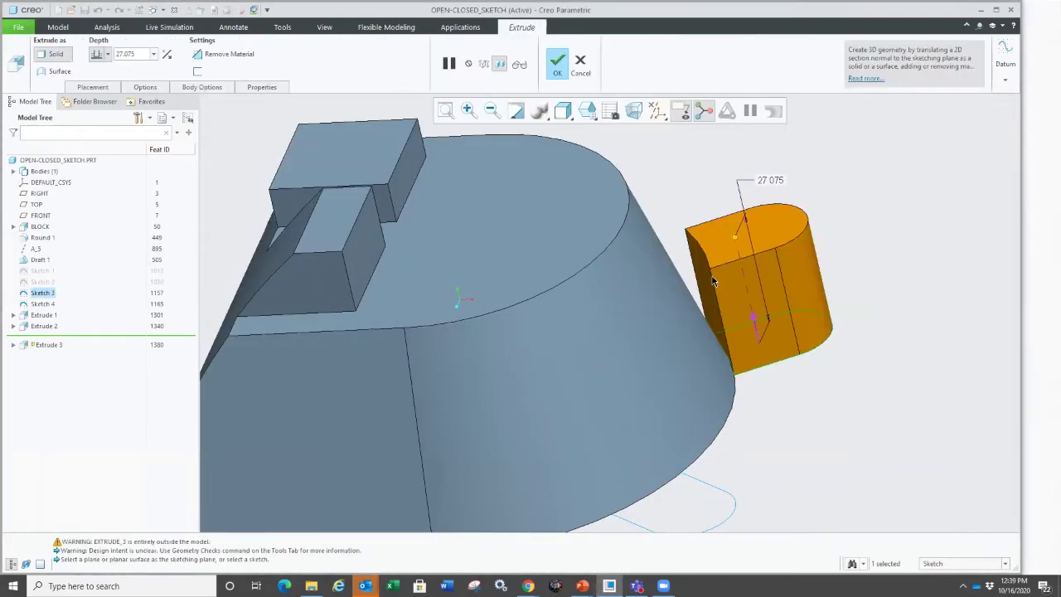
pyautogui.moveTo(740, 250); pyautogui.dragTo(717, 222)
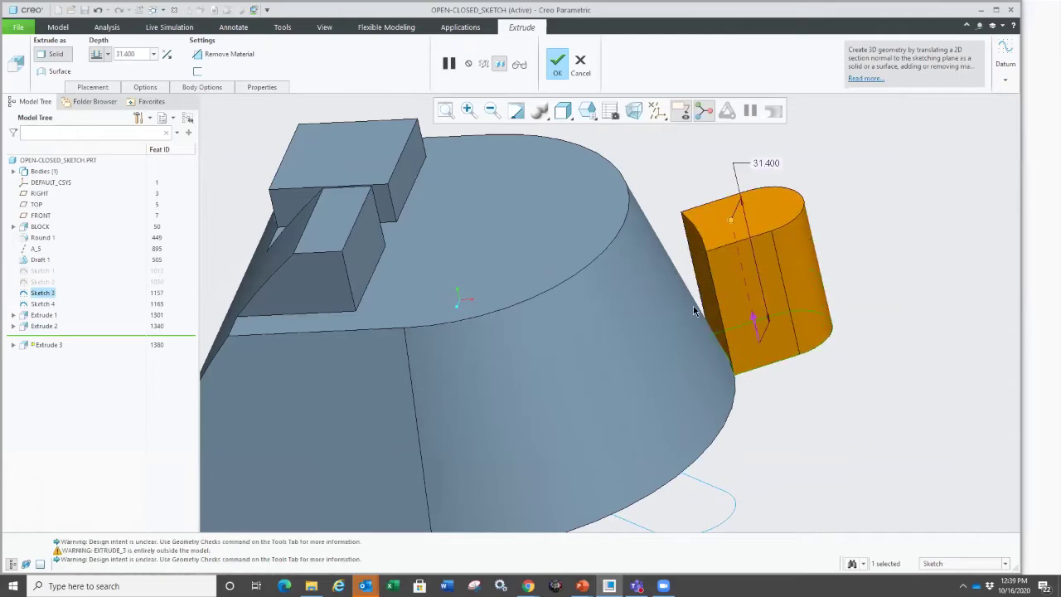
pyautogui.scroll(-2, 694, 308)
pyautogui.scroll(3, 660, 311)
pyautogui.scroll(1, 656, 311)
pyautogui.middleClick(748, 438)
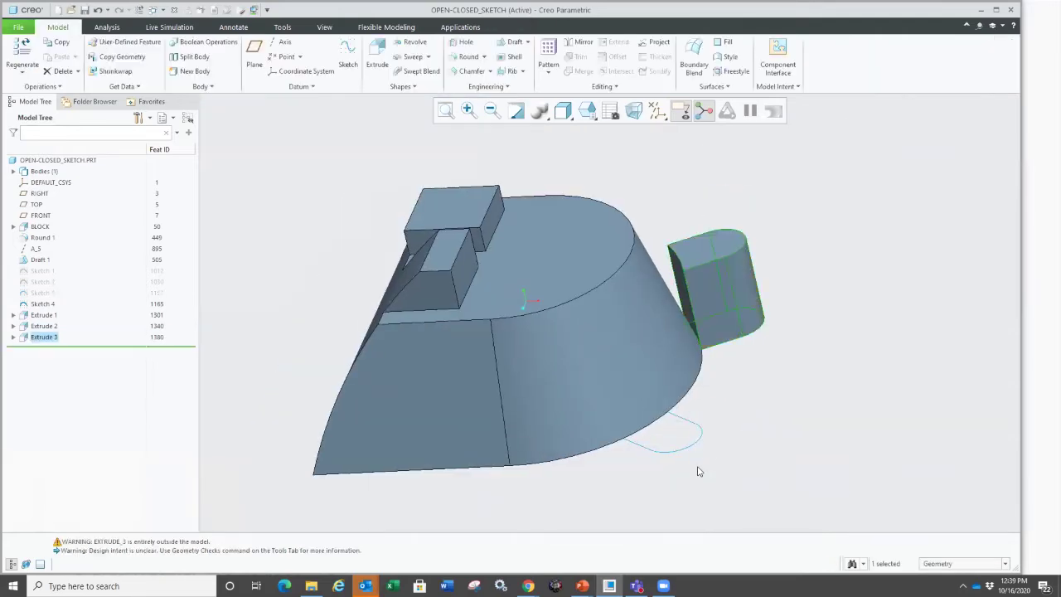
# Start an extrusion of Sketch 4, the open profile at the block's base, and change it from surface to solid.
pyautogui.moveTo(699, 469); pyautogui.dragTo(710, 473, button='middle')
pyautogui.click(710, 473)
pyautogui.scroll(-3, 692, 440)
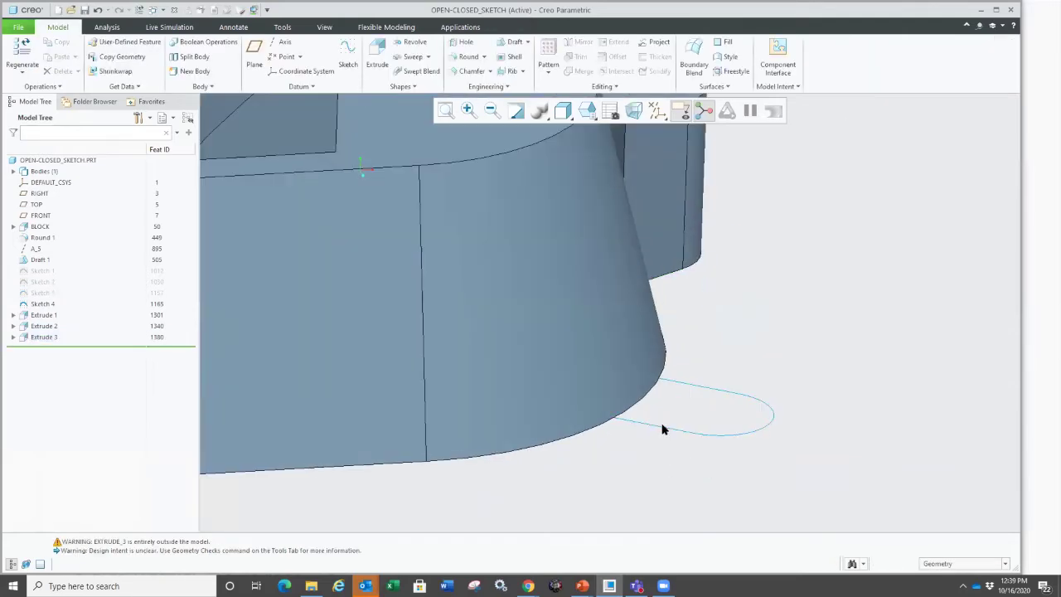
pyautogui.click(663, 432)
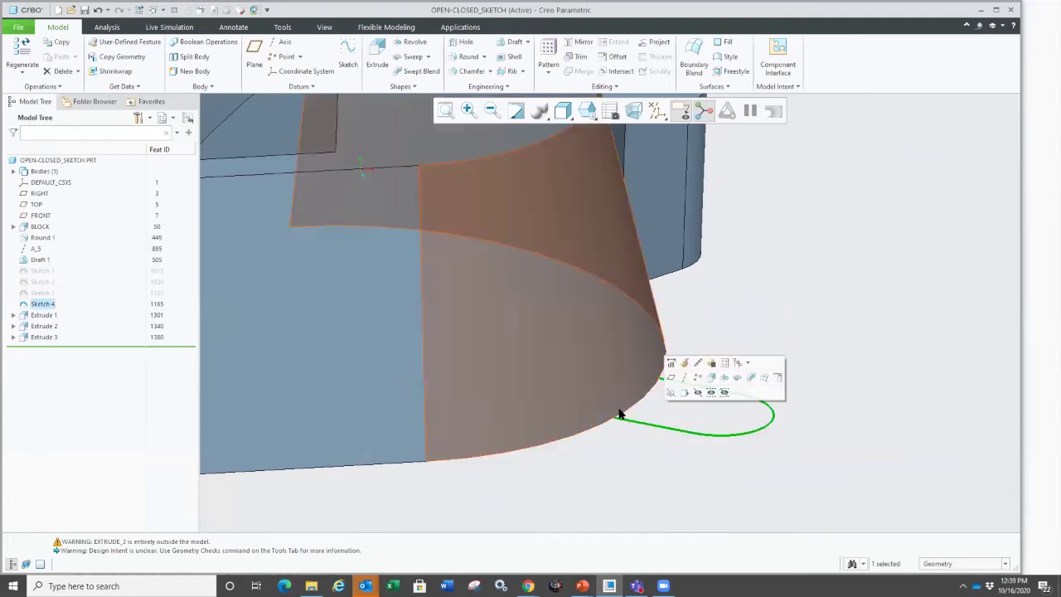
pyautogui.click(704, 375)
pyautogui.scroll(-3, 623, 437)
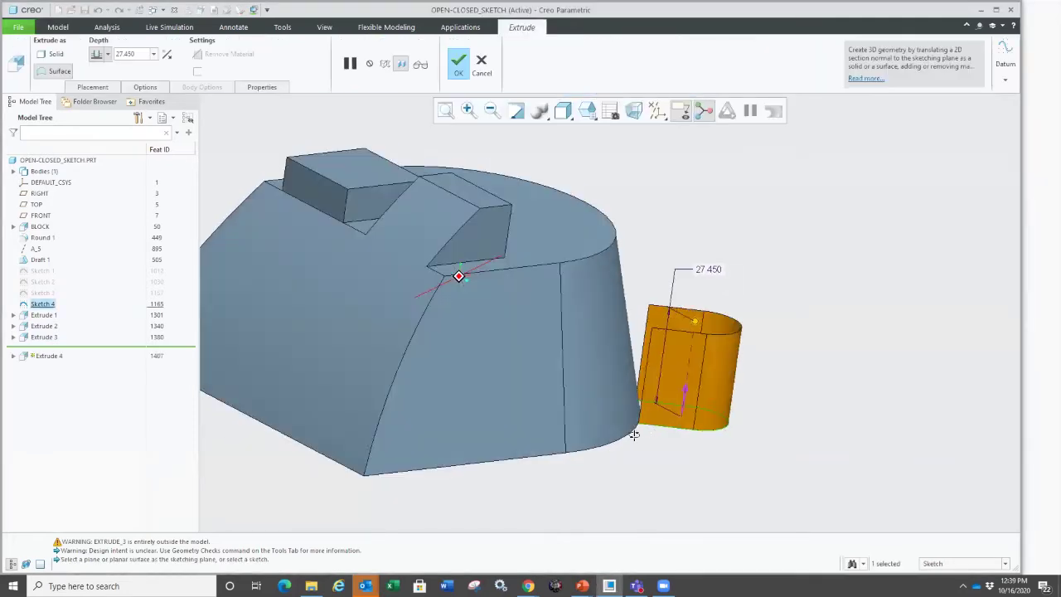
pyautogui.click(809, 298)
pyautogui.scroll(3, 647, 294)
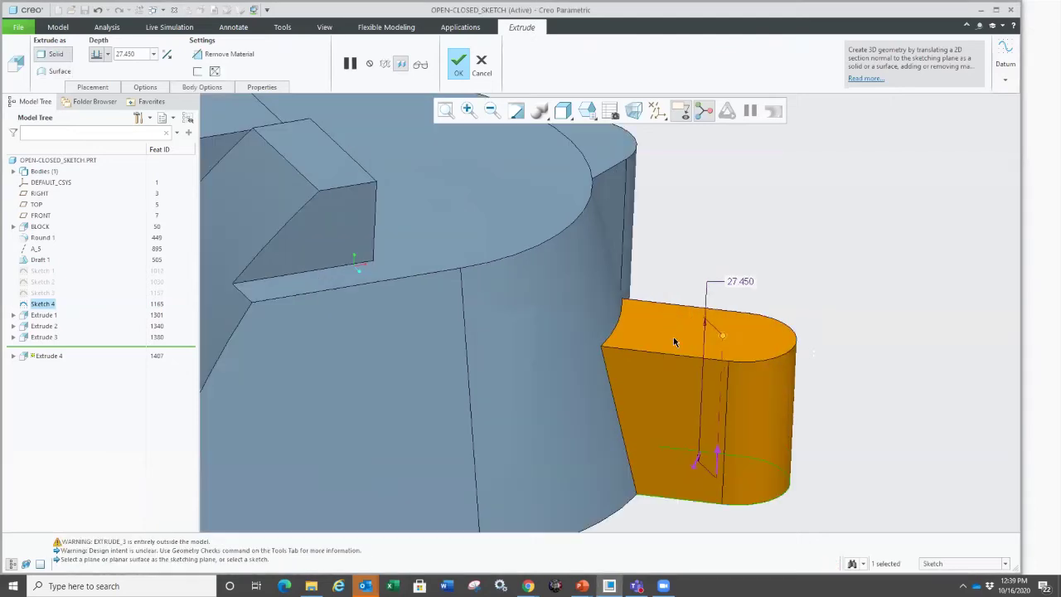
# Set the Sketch 4 extrusion's depth to about 25.4 and complete the feature.
pyautogui.moveTo(724, 336); pyautogui.dragTo(696, 406)
pyautogui.moveTo(722, 432); pyautogui.dragTo(650, 414, button='middle')
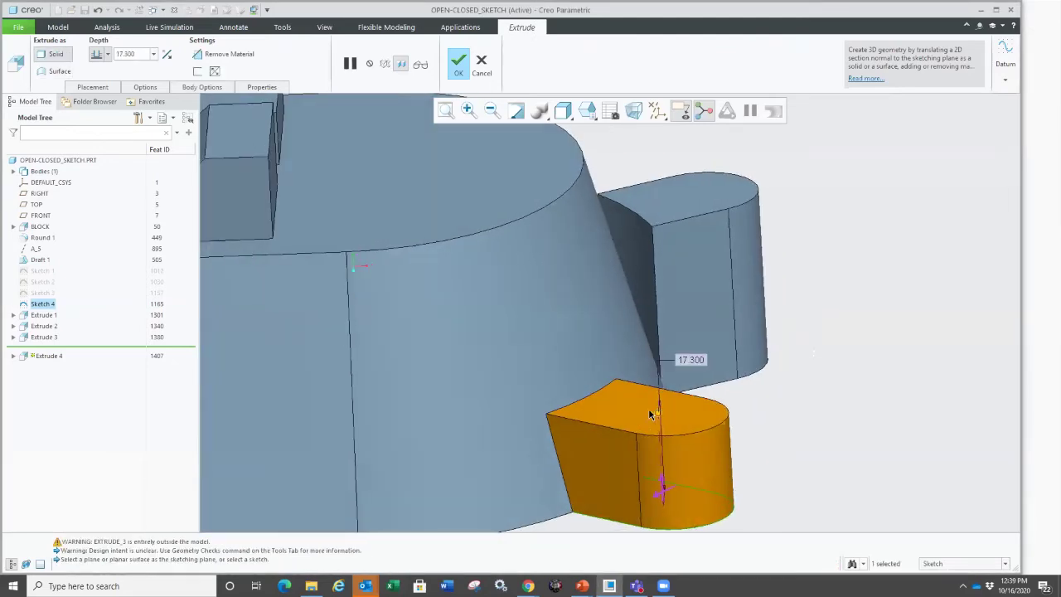
pyautogui.moveTo(659, 415); pyautogui.dragTo(655, 366)
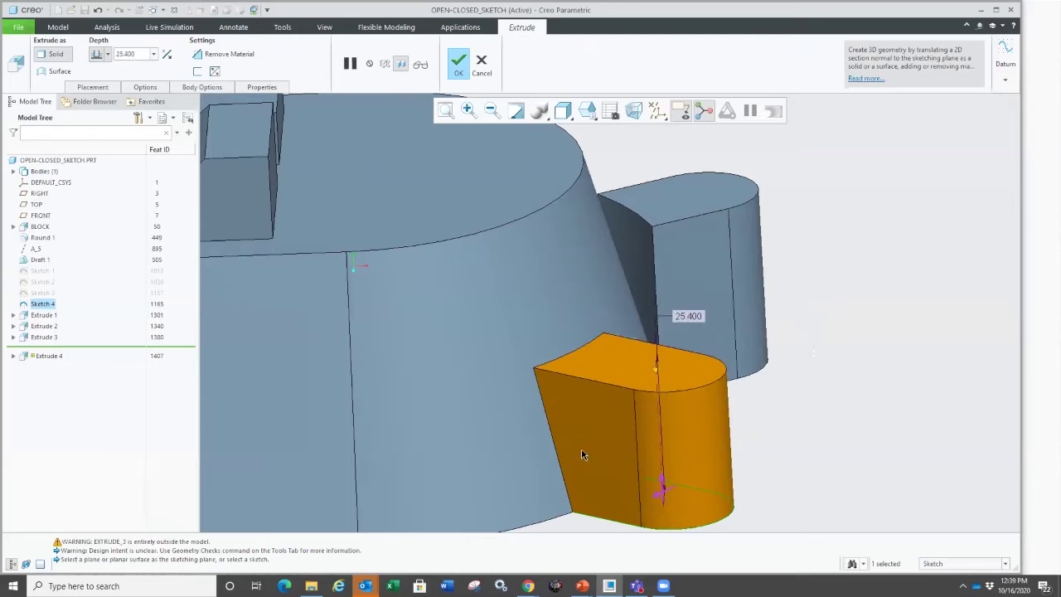
pyautogui.moveTo(581, 455); pyautogui.dragTo(620, 443, button='middle')
pyautogui.scroll(2, 677, 327)
pyautogui.middleClick(788, 379)
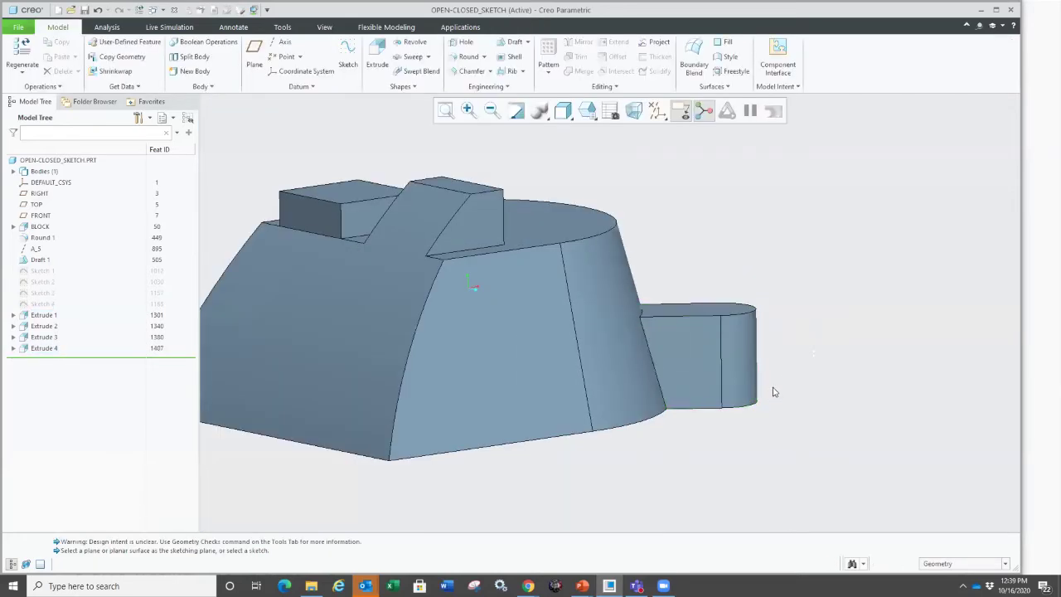
# Close the OPEN-CLOSED_SKETCH part and open the SK_REG part from the Open-Closed folder.
pyautogui.press('super+Tab')
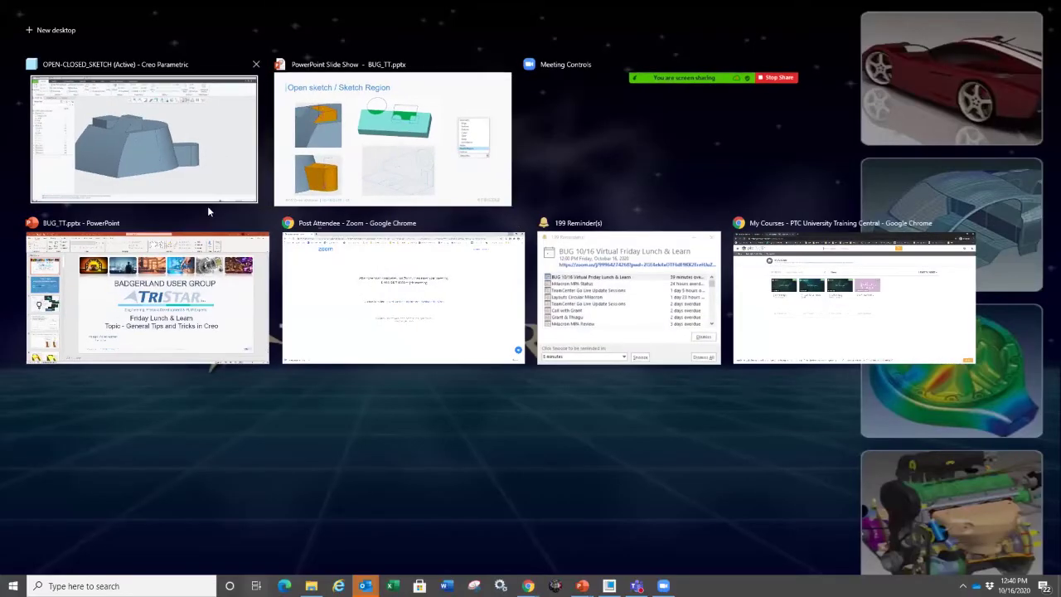
pyautogui.click(209, 197)
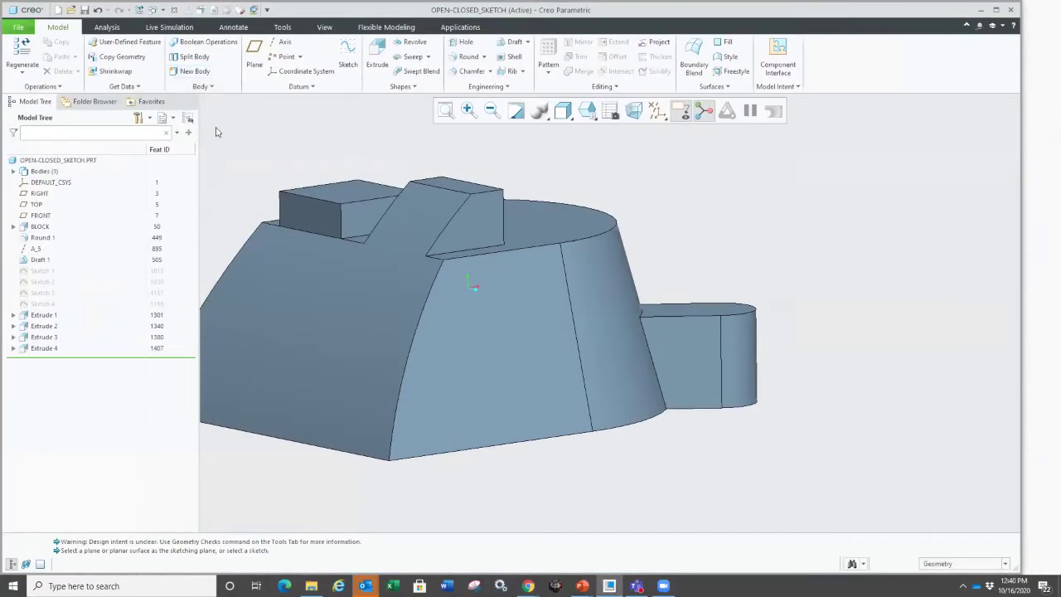
pyautogui.hotkey('ctrl', 'w')
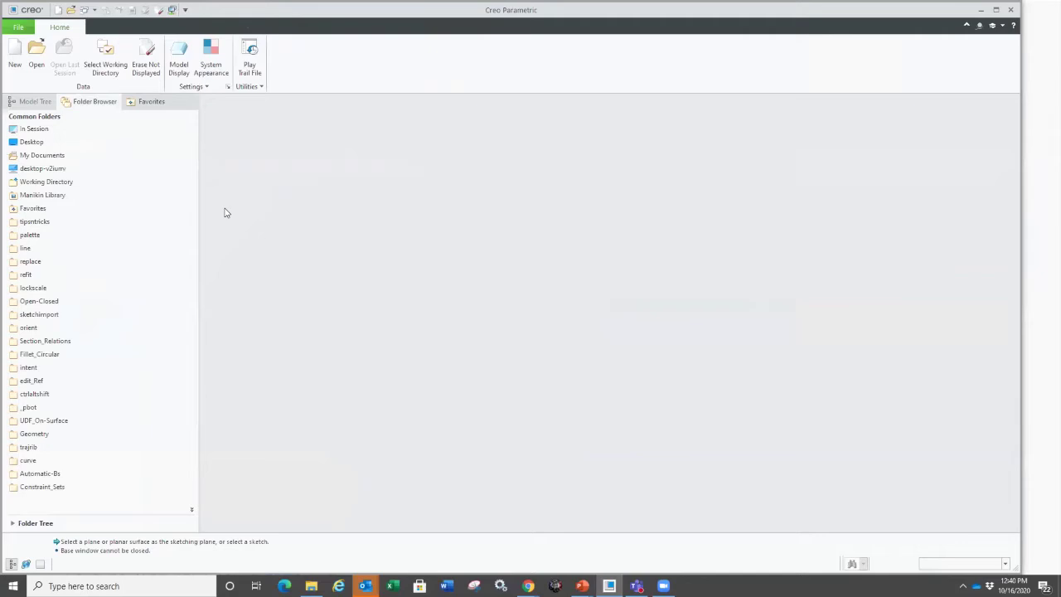
pyautogui.click(48, 262)
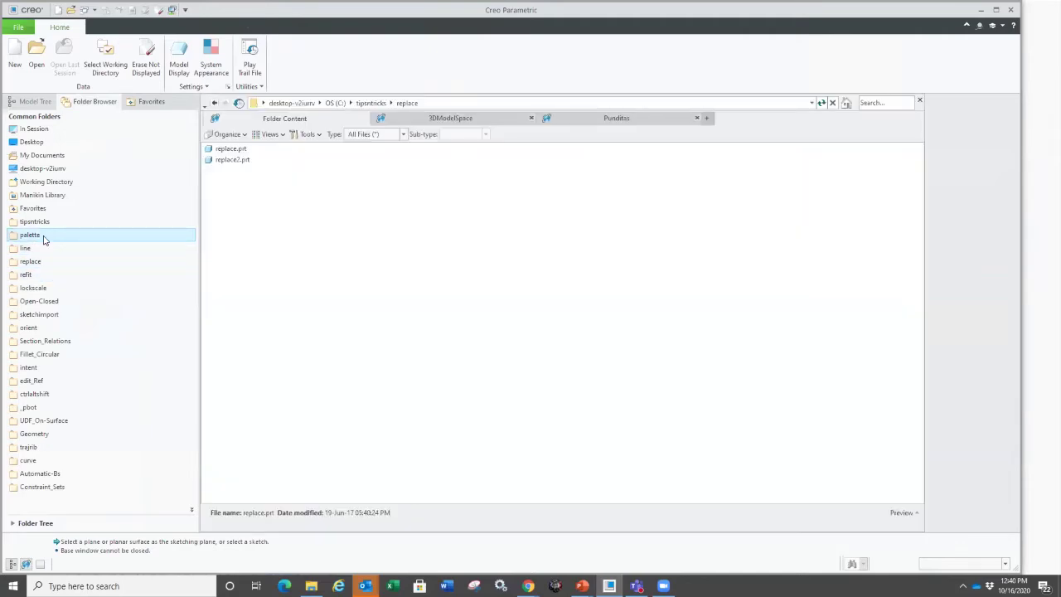
pyautogui.click(39, 300)
pyautogui.doubleClick(227, 159)
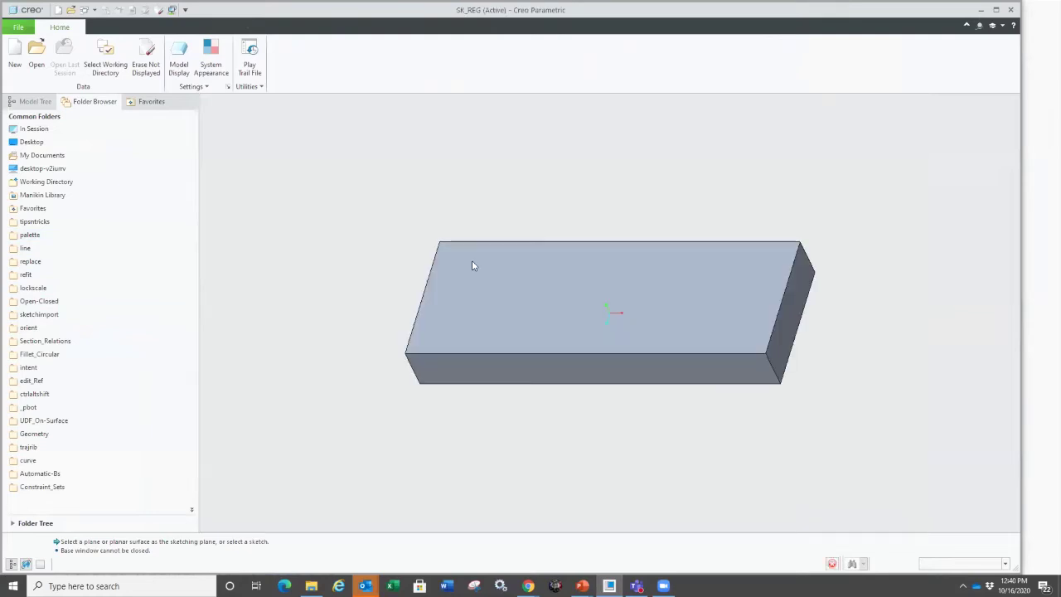
# Start a sketch on the block's upper face and draw a circle about 231 in diameter overlapping the back-left corner.
pyautogui.moveTo(522, 285); pyautogui.dragTo(433, 194, button='middle')
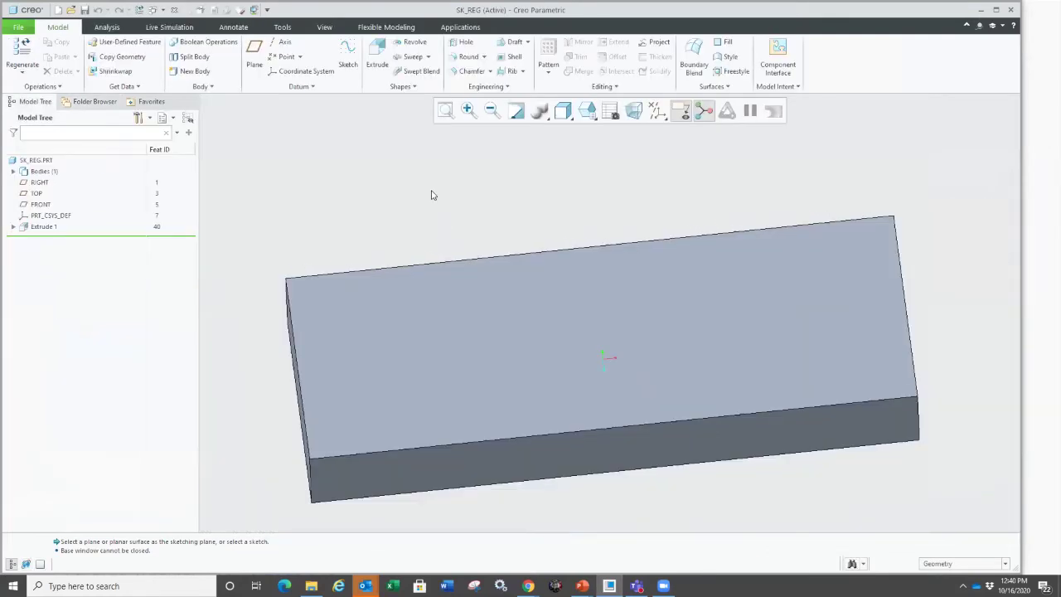
pyautogui.rightClick(433, 193)
pyautogui.click(408, 295)
pyautogui.click(458, 261)
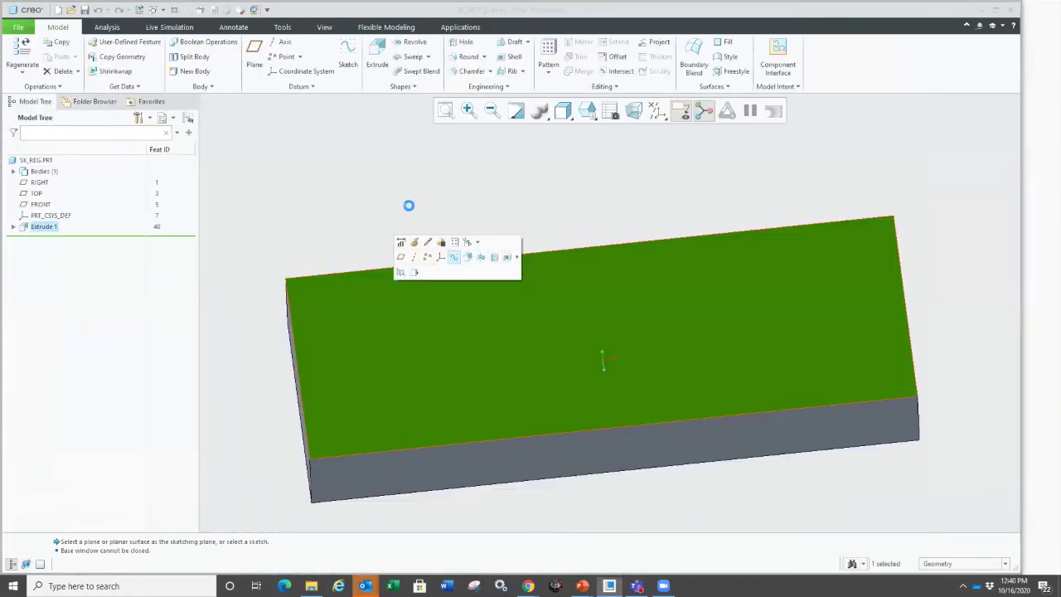
pyautogui.rightClick(452, 207)
pyautogui.click(497, 261)
pyautogui.click(373, 194)
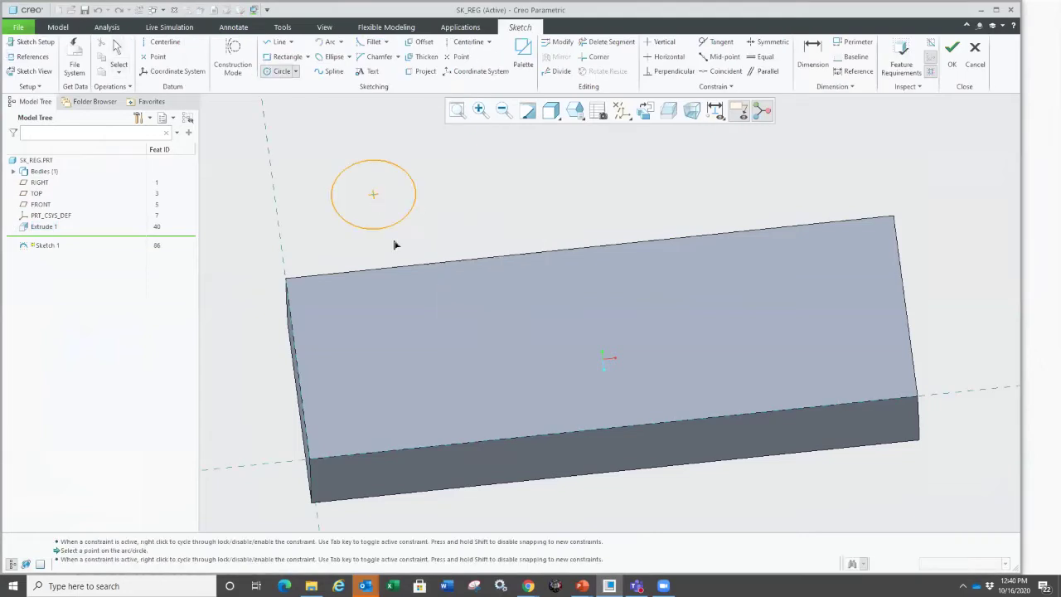
pyautogui.click(331, 320)
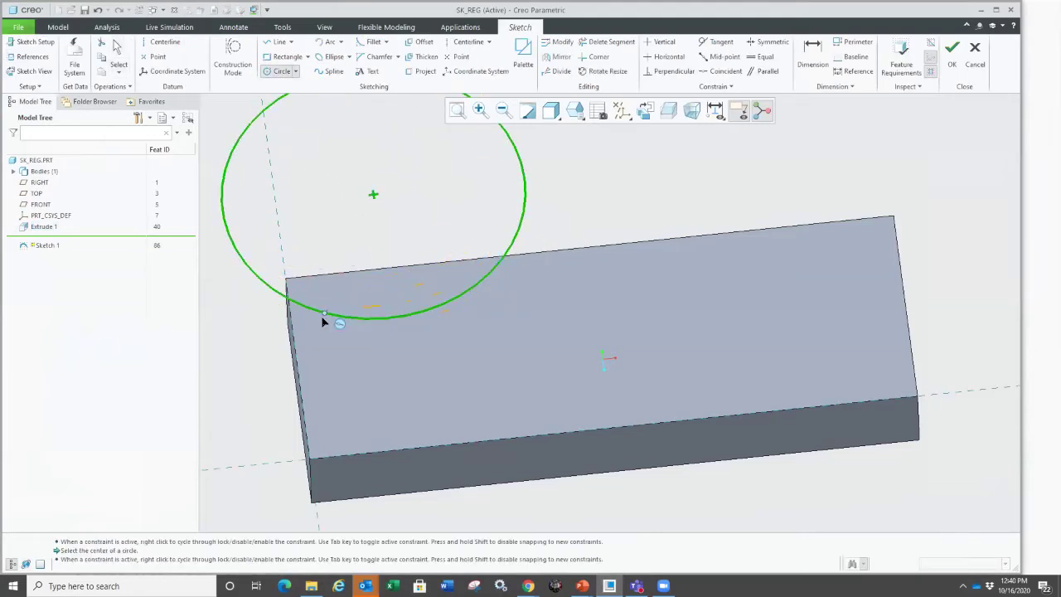
# Sketch a rectangle about 194 by 83 crossing the block's back edge near its right end.
pyautogui.scroll(-2, 636, 176)
pyautogui.rightClick(636, 175)
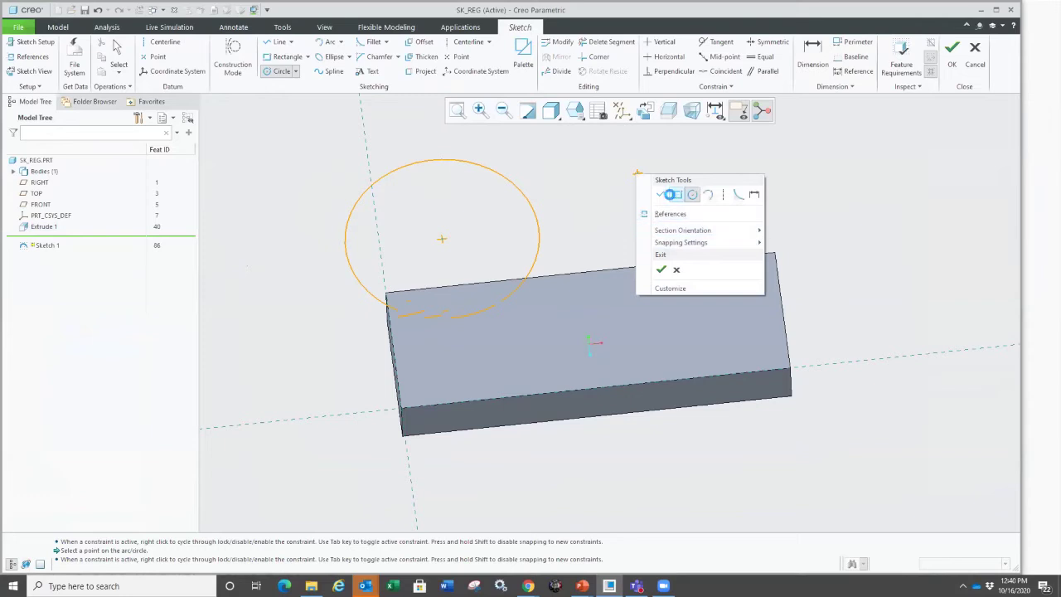
pyautogui.click(666, 189)
pyautogui.click(745, 277)
pyautogui.middleClick(626, 182)
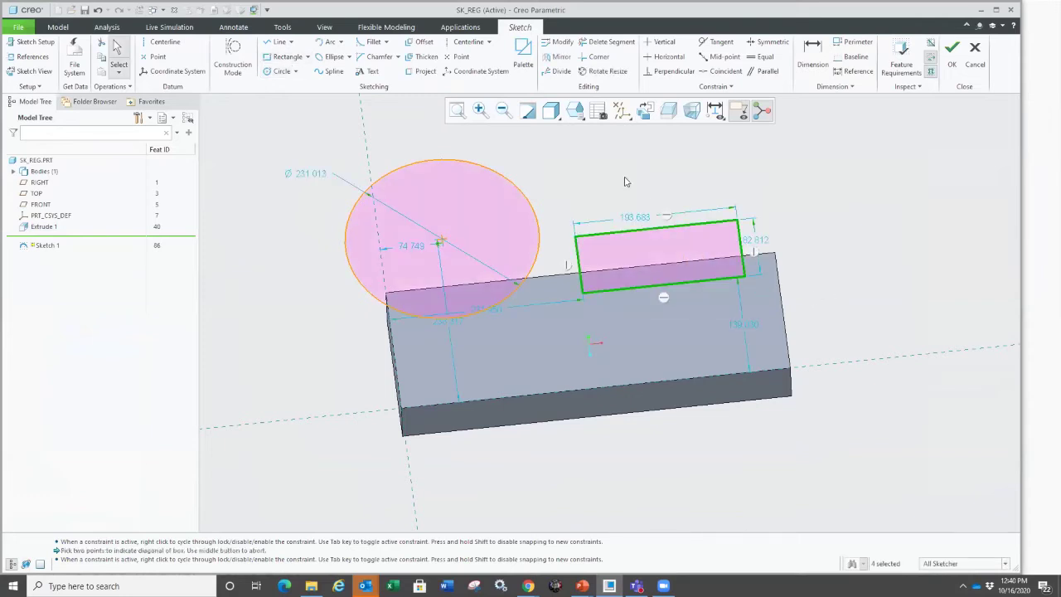
# Sketch a small circle on the block's face overlapping the rectangle's front-left corner.
pyautogui.rightClick(635, 182)
pyautogui.click(675, 213)
pyautogui.scroll(3, 580, 290)
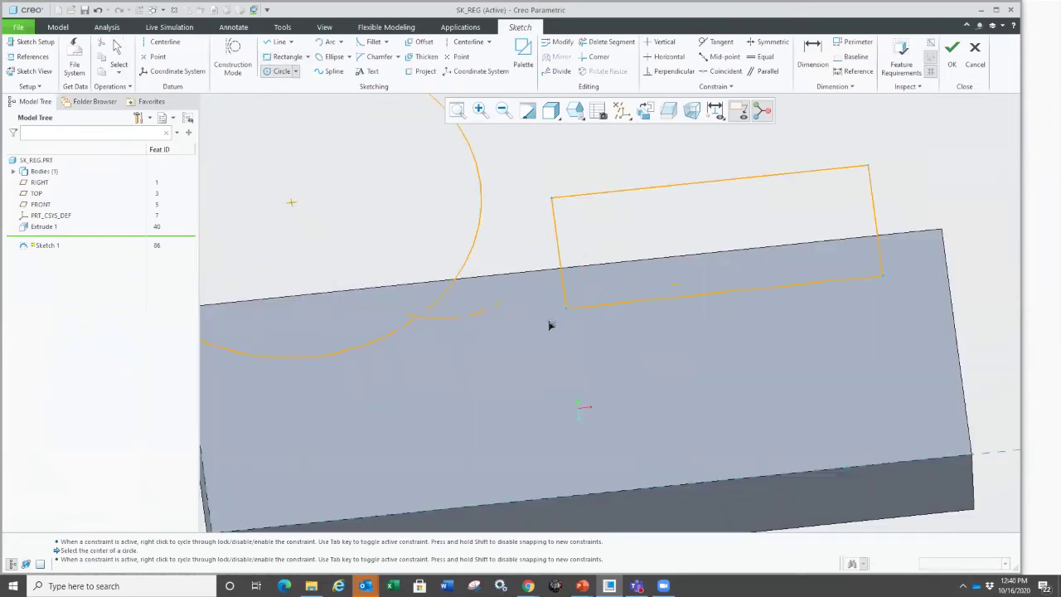
pyautogui.click(568, 324)
pyautogui.click(583, 357)
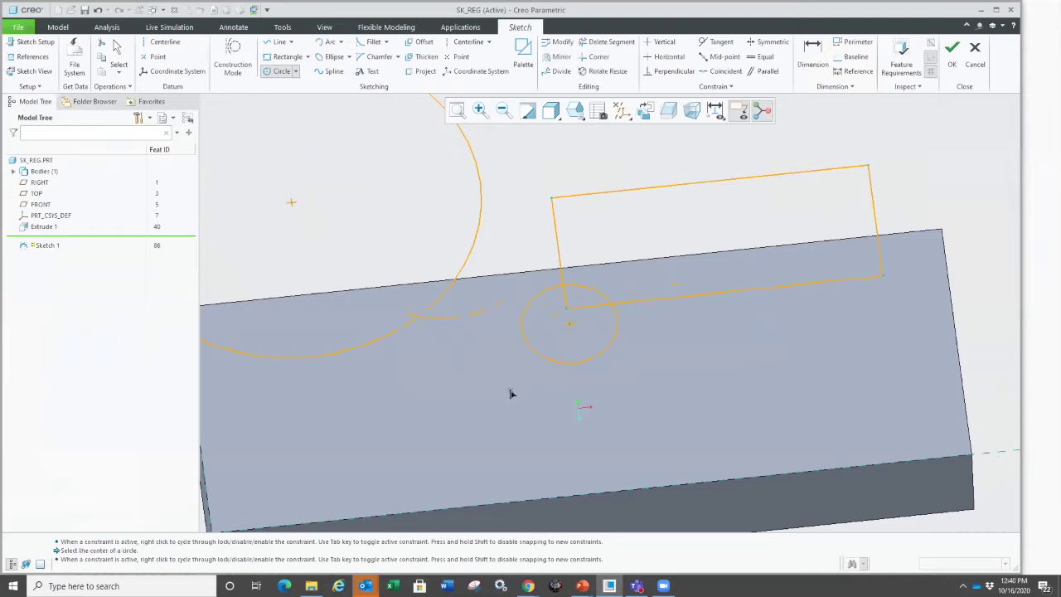
pyautogui.middleClick(506, 362)
# Turn off the sketch dimension display and draw a small square overlapping the large rectangle's front-right corner.
pyautogui.keyDown('shift'); pyautogui.moveTo(503, 357); pyautogui.dragTo(354, 372, button='middle'); pyautogui.keyUp('shift')
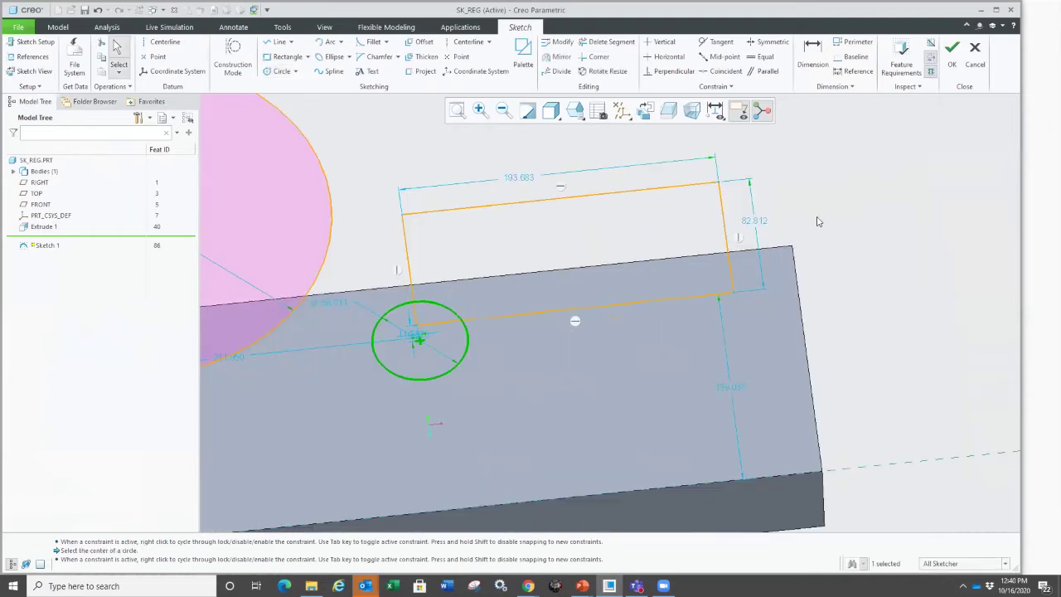
pyautogui.click(714, 110)
pyautogui.click(750, 138)
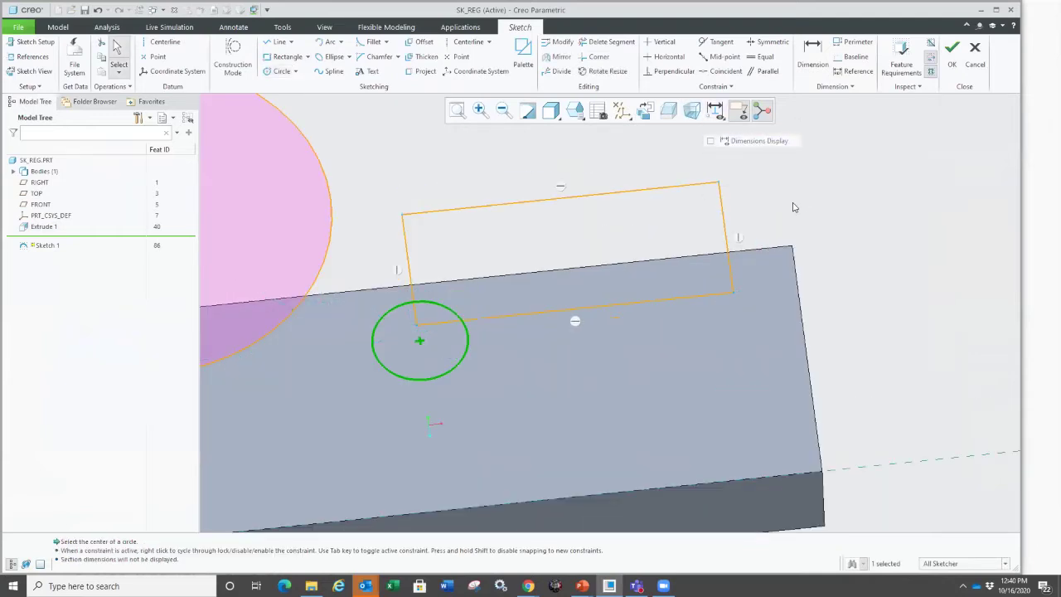
pyautogui.rightClick(826, 258)
pyautogui.click(819, 215)
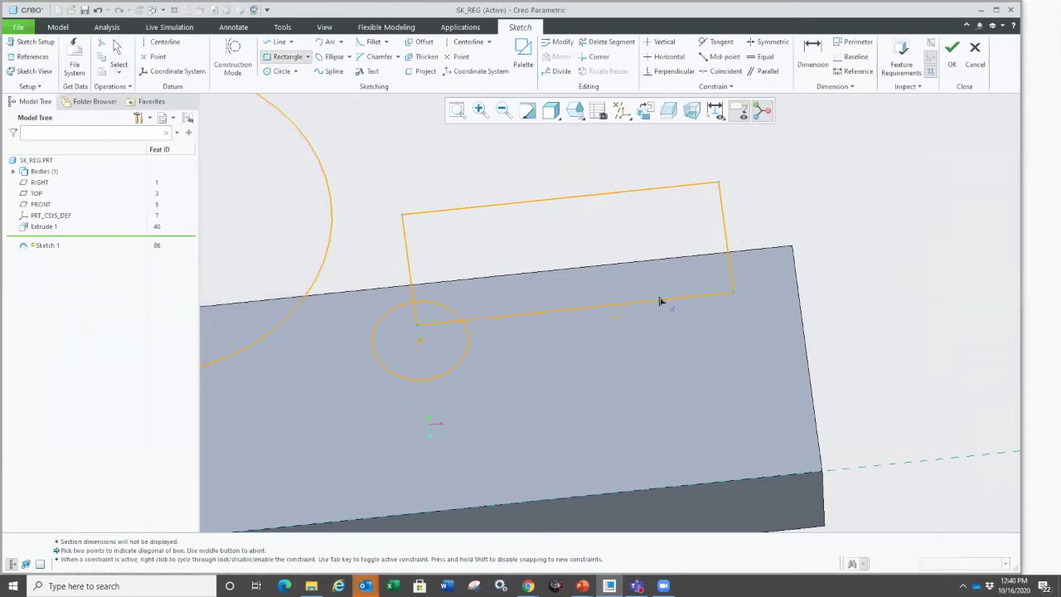
pyautogui.click(653, 281)
pyautogui.click(771, 354)
pyautogui.middleClick(866, 346)
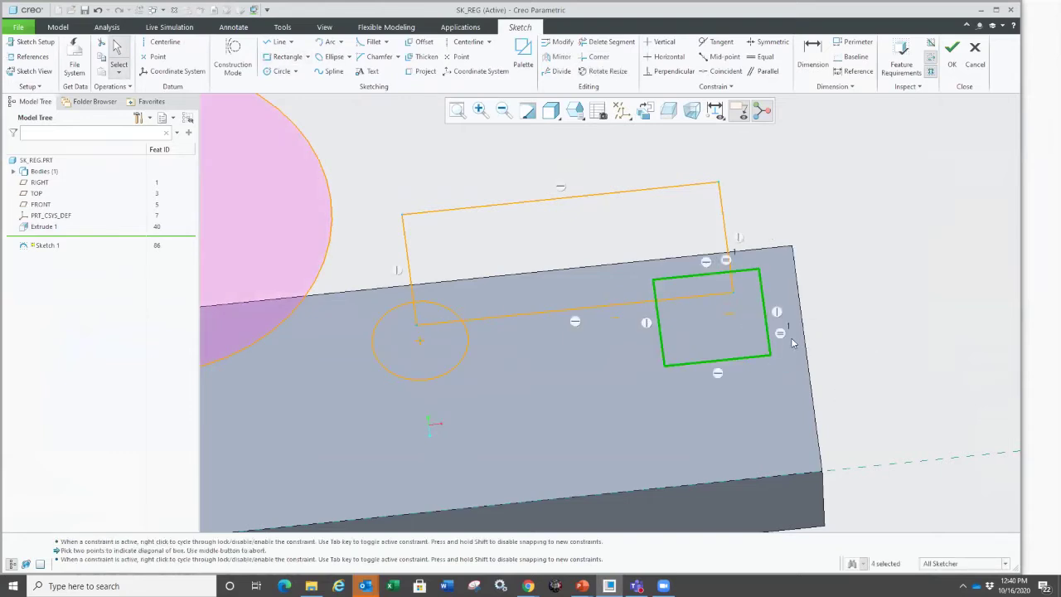
pyautogui.scroll(3, 490, 288)
pyautogui.scroll(-3, 309, 301)
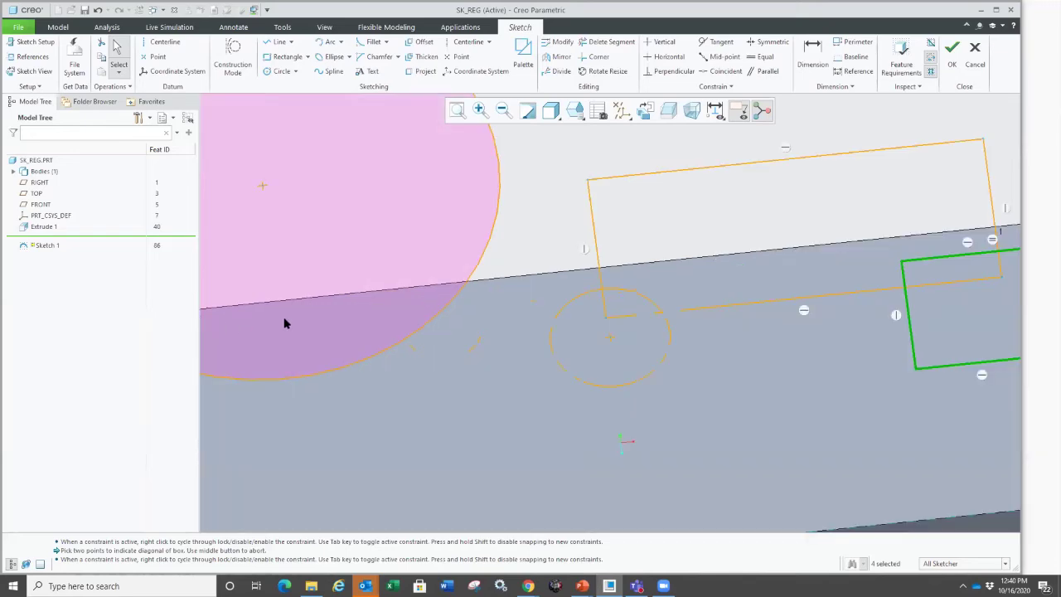
pyautogui.moveTo(130, 280); pyautogui.dragTo(486, 241)
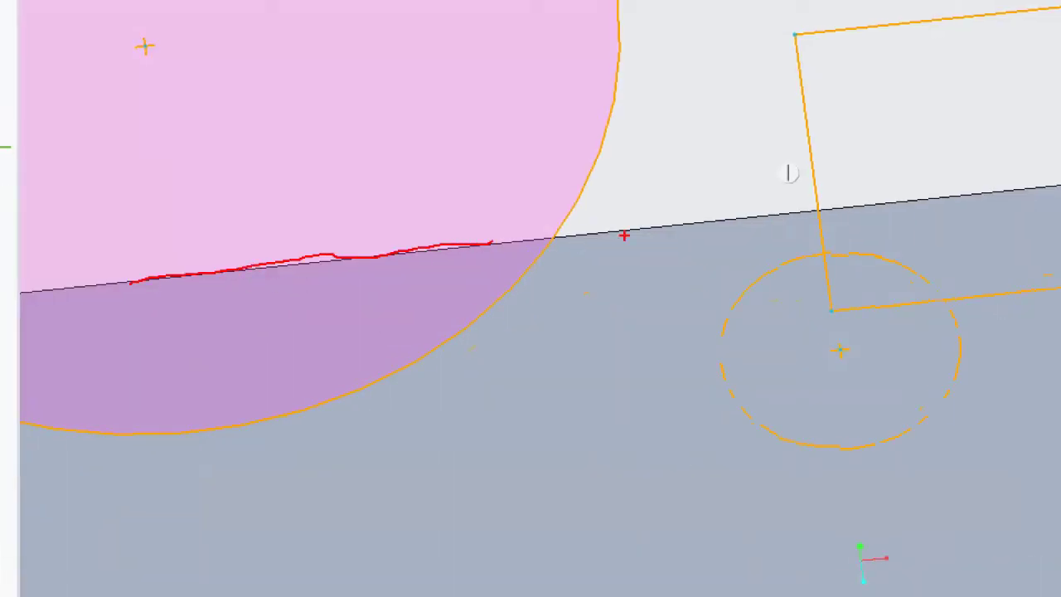
pyautogui.moveTo(591, 237); pyautogui.dragTo(827, 200)
pyautogui.scroll(3, 600, 323)
# Finish the sketch of overlapping circles and rectangles on the block and return to the part model.
pyautogui.moveTo(600, 323)
pyautogui.mouseDown(button='middle')
pyautogui.moveTo(566, 323)
pyautogui.moveTo(691, 337)
pyautogui.moveTo(582, 341)
pyautogui.moveTo(505, 327)
pyautogui.mouseUp(button='middle')
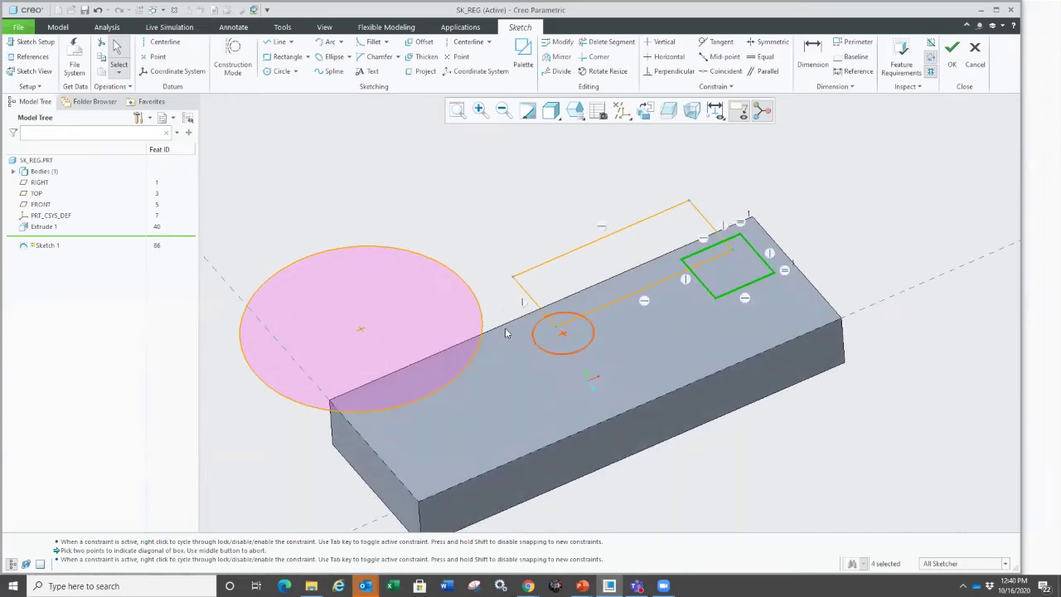
pyautogui.rightClick(492, 226)
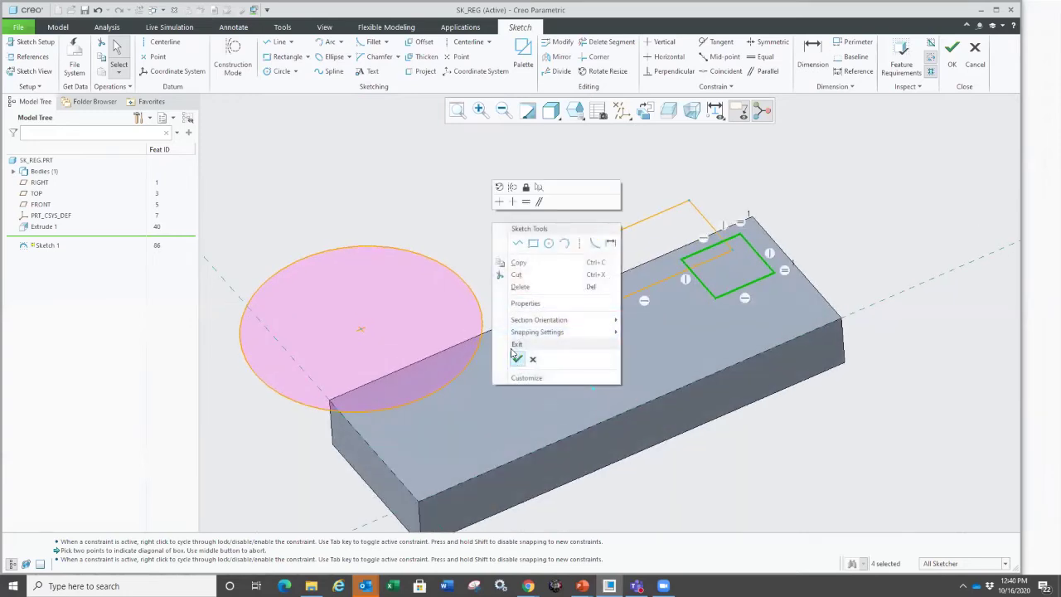
pyautogui.click(517, 353)
pyautogui.click(443, 231)
pyautogui.scroll(2, 450, 300)
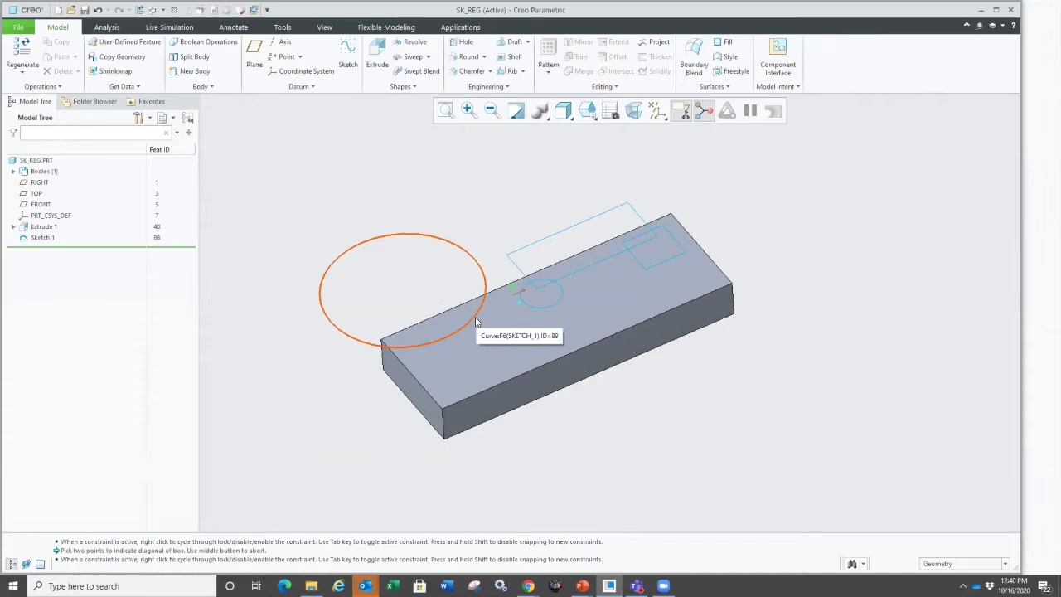
# Open the selection filter's options, then switch the filter to Sketch Region and back to Geometry.
pyautogui.click(943, 570)
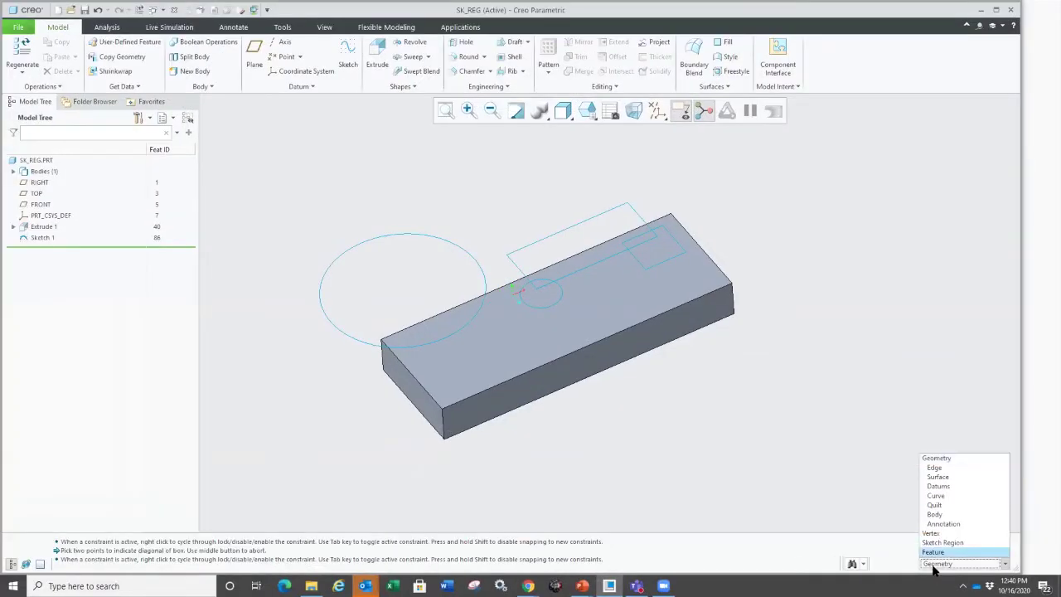
pyautogui.click(829, 458)
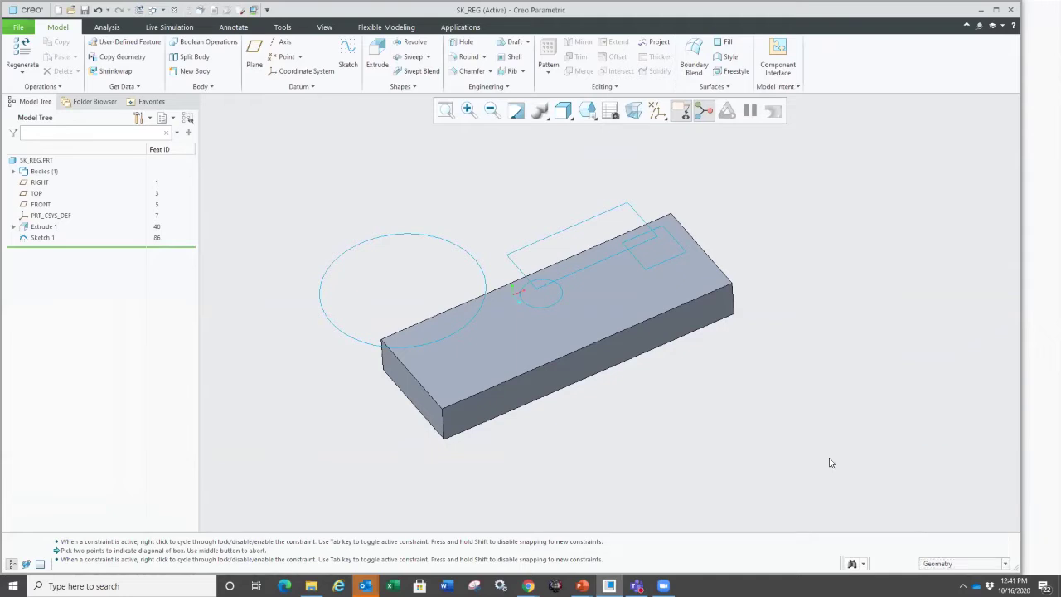
pyautogui.press('alt')
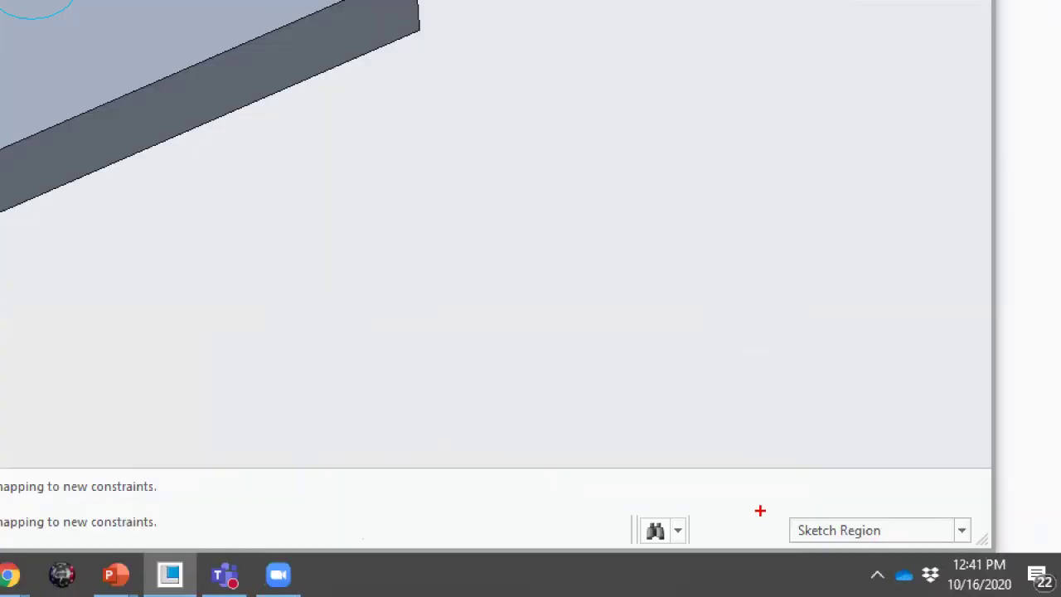
pyautogui.moveTo(760, 510); pyautogui.dragTo(900, 540)
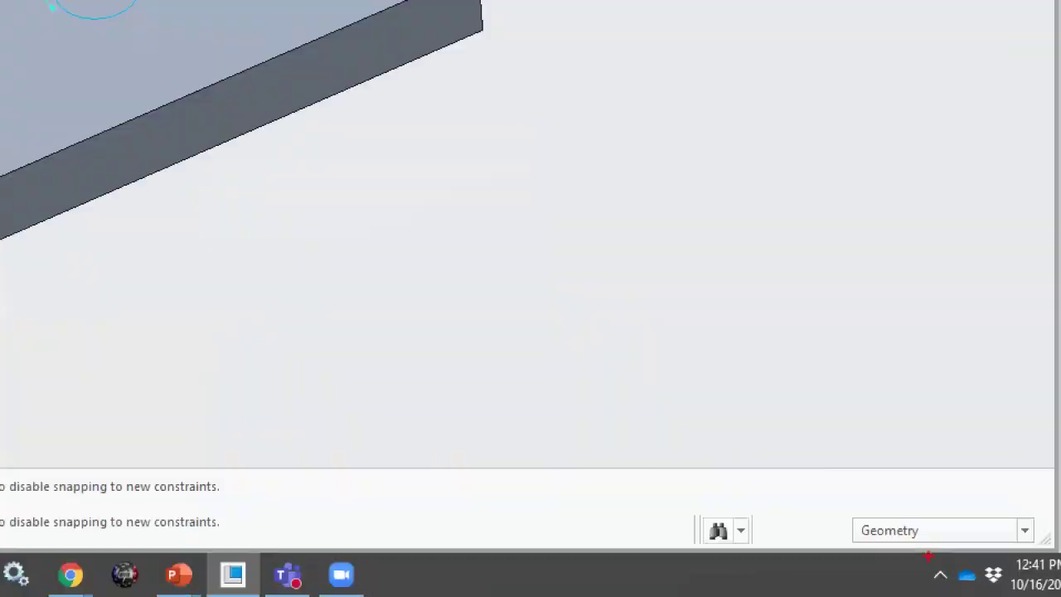
pyautogui.moveTo(905, 546); pyautogui.dragTo(951, 570)
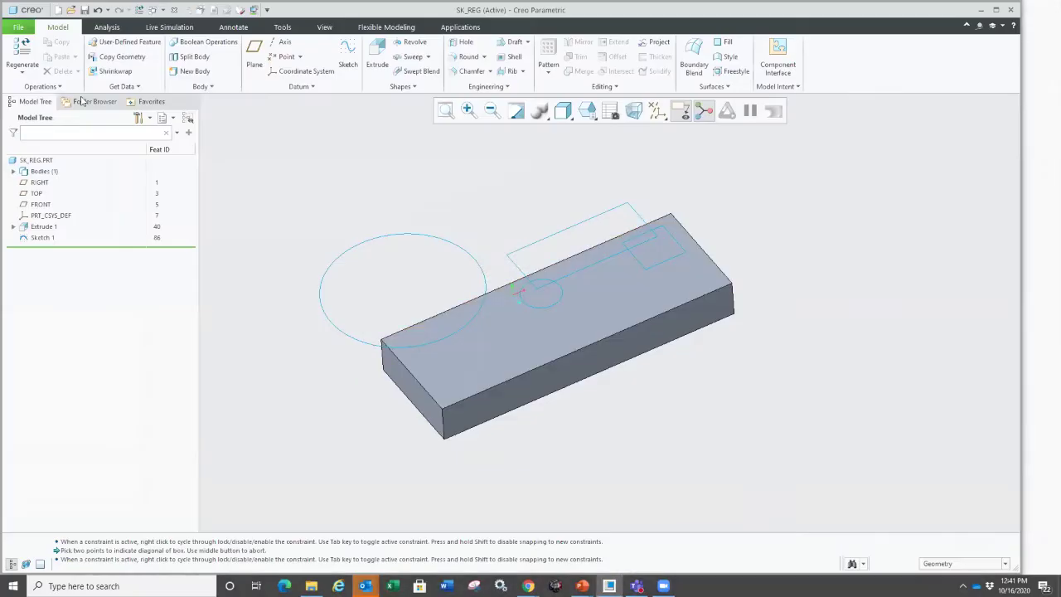
# Open the keyboard shortcut options, list only the commands with assigned shortcuts and examine the selection filter shortcuts.
pyautogui.click(17, 27)
pyautogui.click(55, 275)
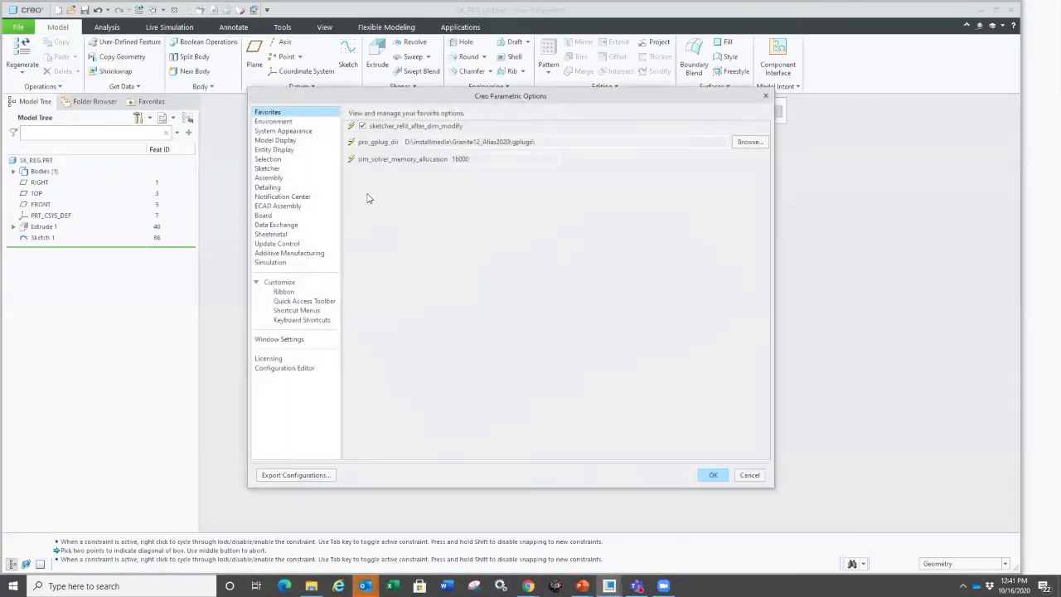
pyautogui.click(290, 320)
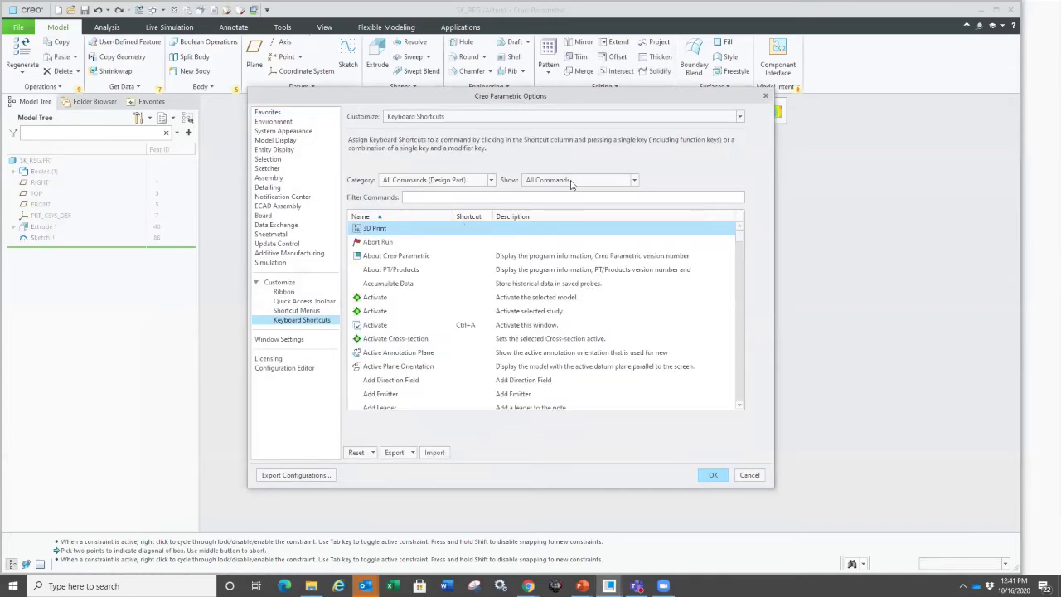
pyautogui.click(570, 182)
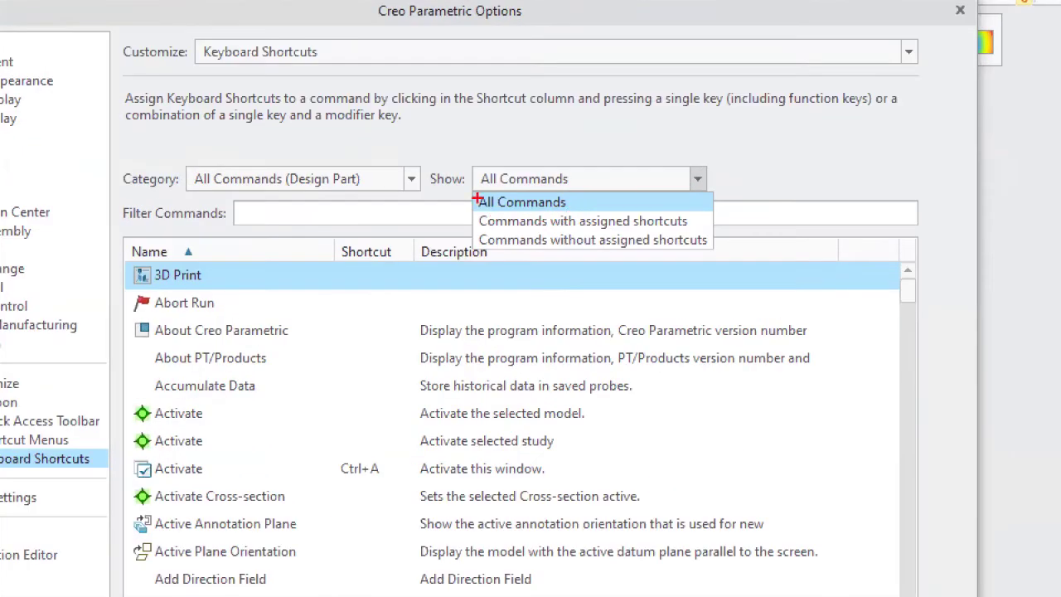
pyautogui.moveTo(478, 193); pyautogui.dragTo(478, 267)
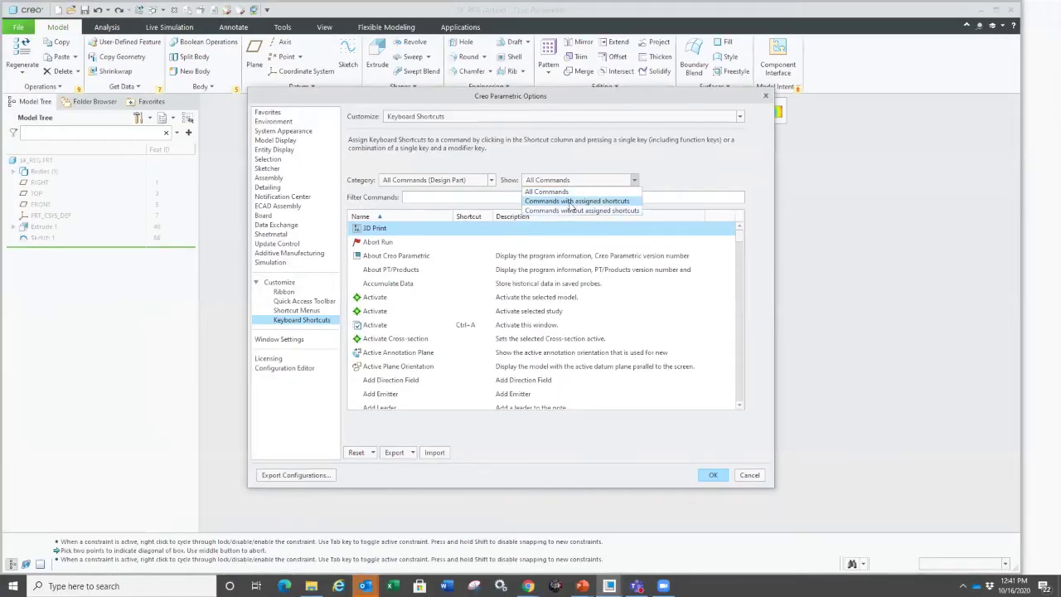
pyautogui.click(572, 202)
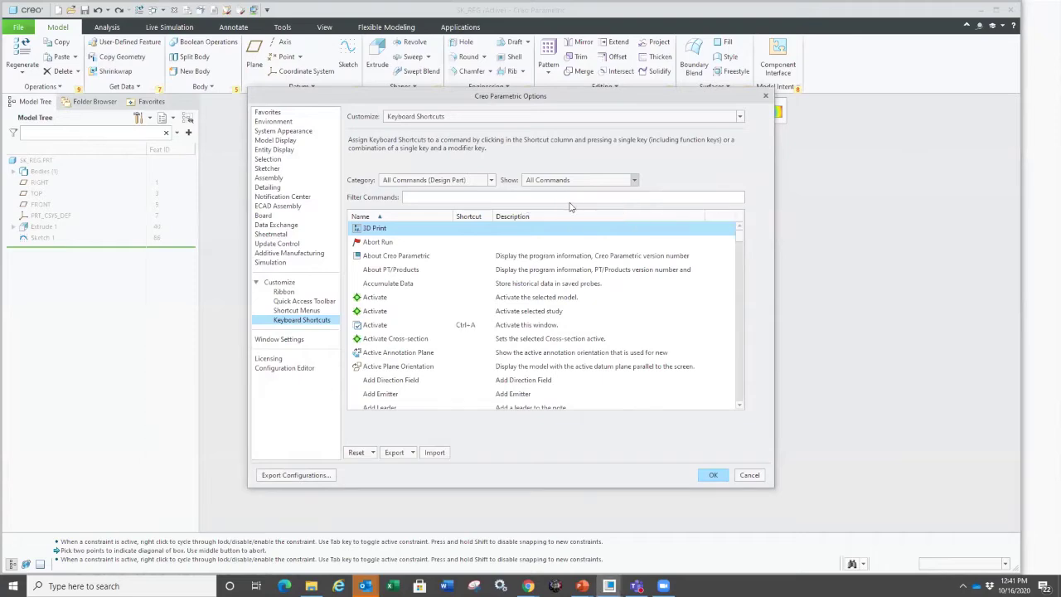
pyautogui.scroll(-10, 477, 264)
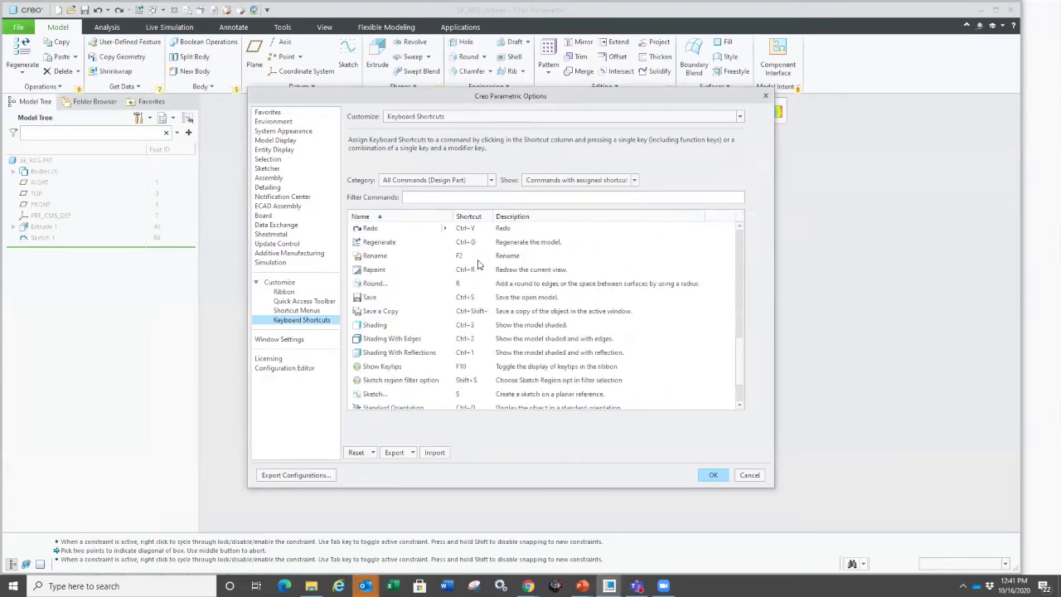
pyautogui.scroll(5, 478, 263)
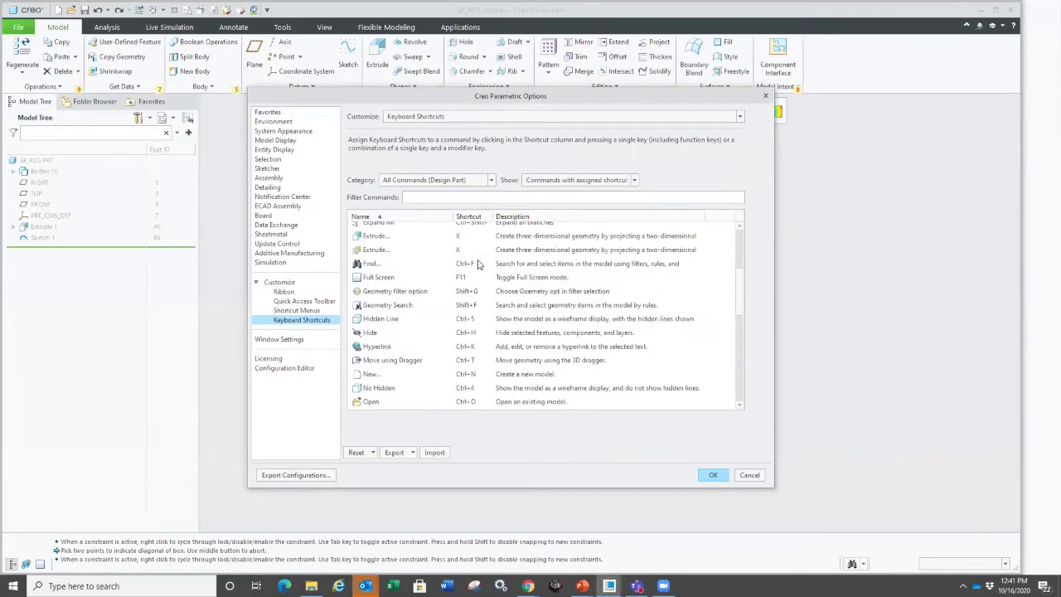
pyautogui.scroll(-1, 477, 264)
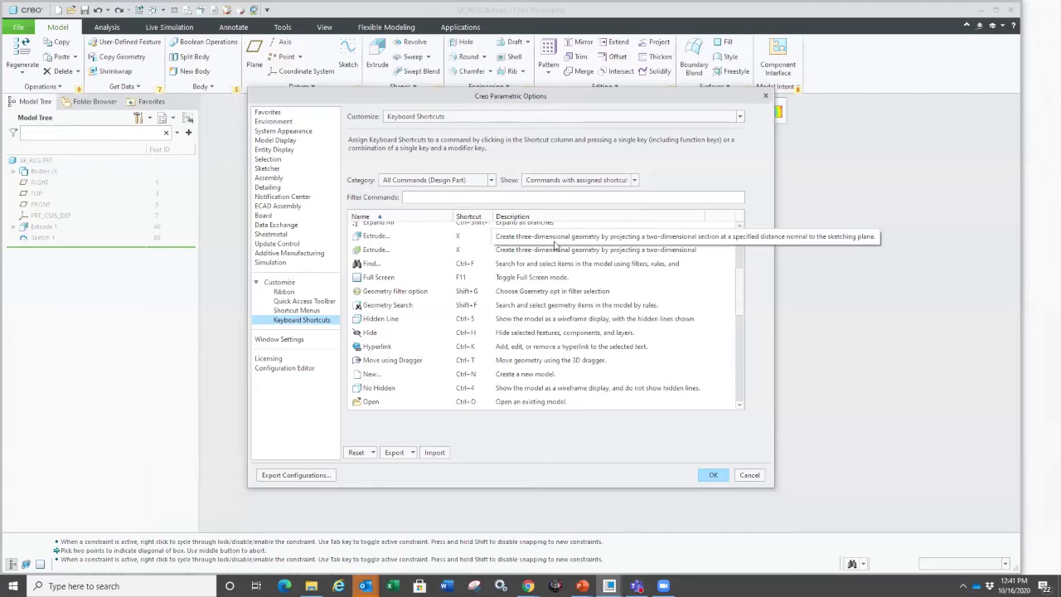
# List the commands without assigned shortcuts, open the Area command's shortcut for editing and close the options without saving.
pyautogui.click(633, 180)
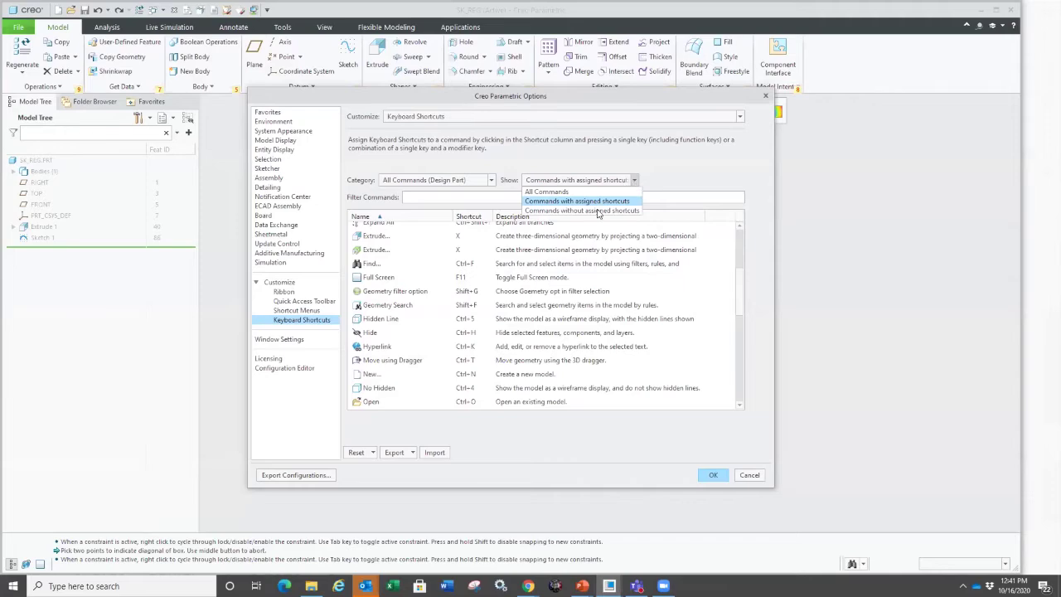
pyautogui.click(596, 211)
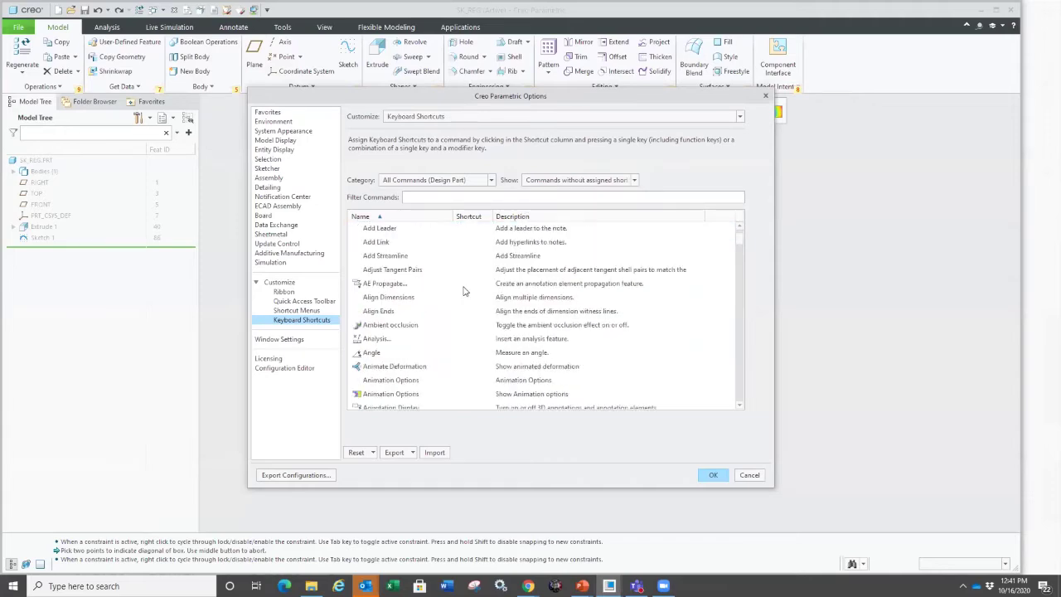
pyautogui.scroll(-12, 465, 290)
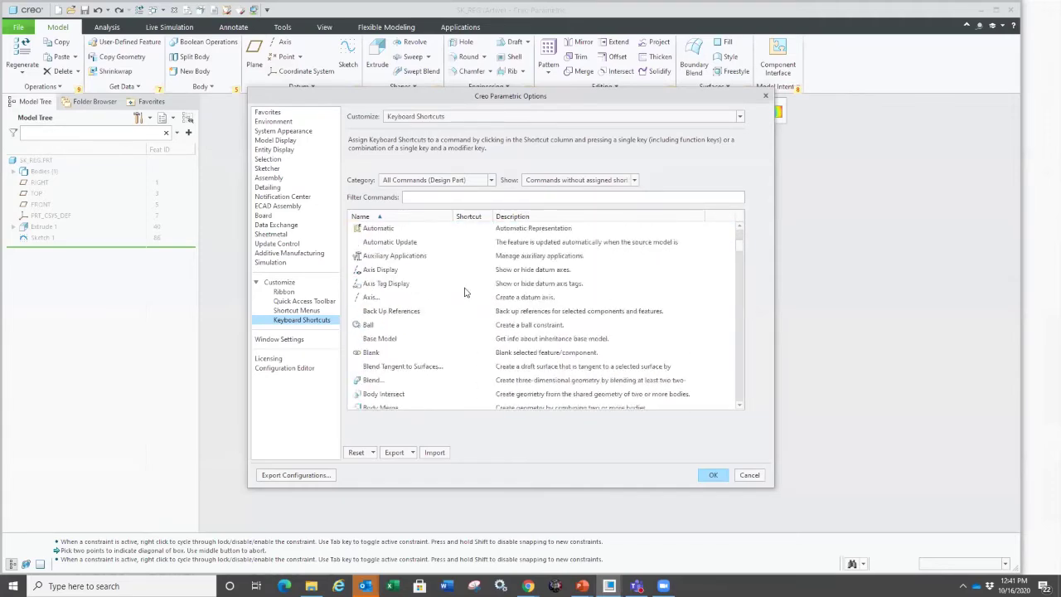
pyautogui.scroll(5, 465, 291)
pyautogui.click(463, 255)
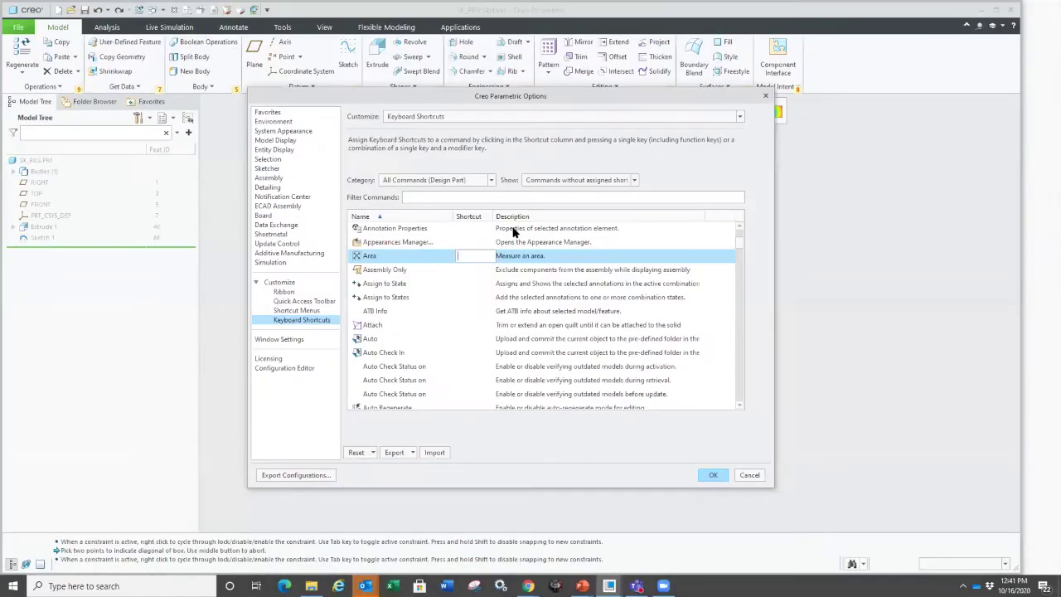
pyautogui.click(749, 475)
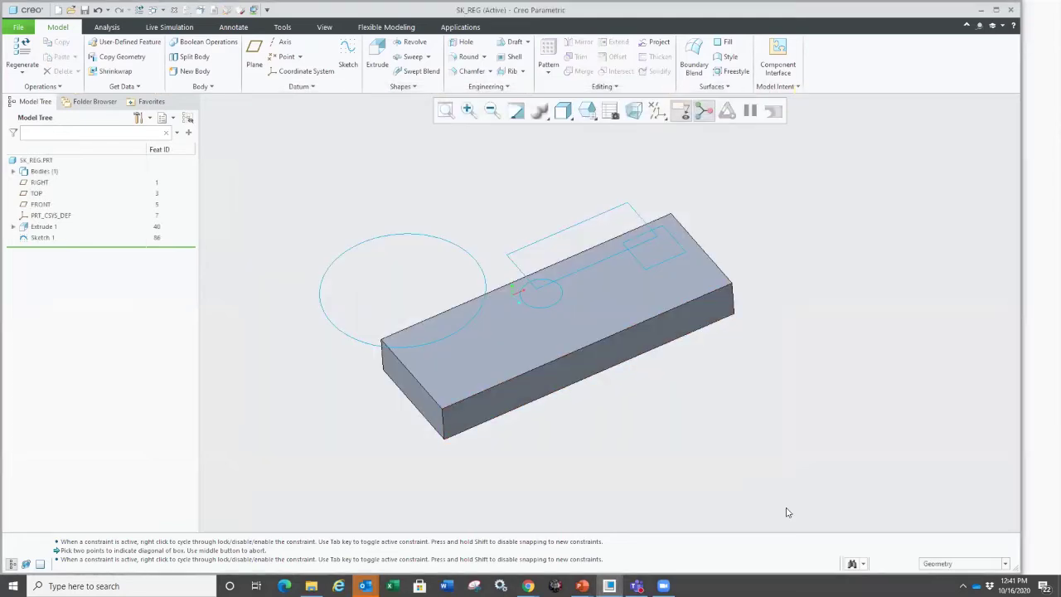
# Set the selection filter to Sketch Region and select the large region of the block's upper face outside the sketched shapes.
pyautogui.click(946, 563)
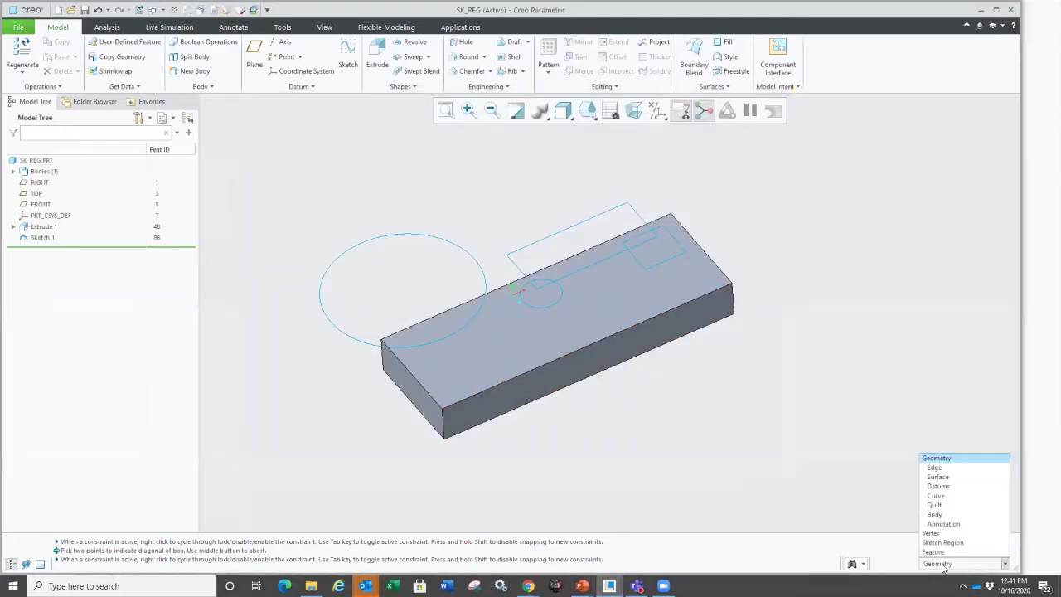
pyautogui.click(944, 543)
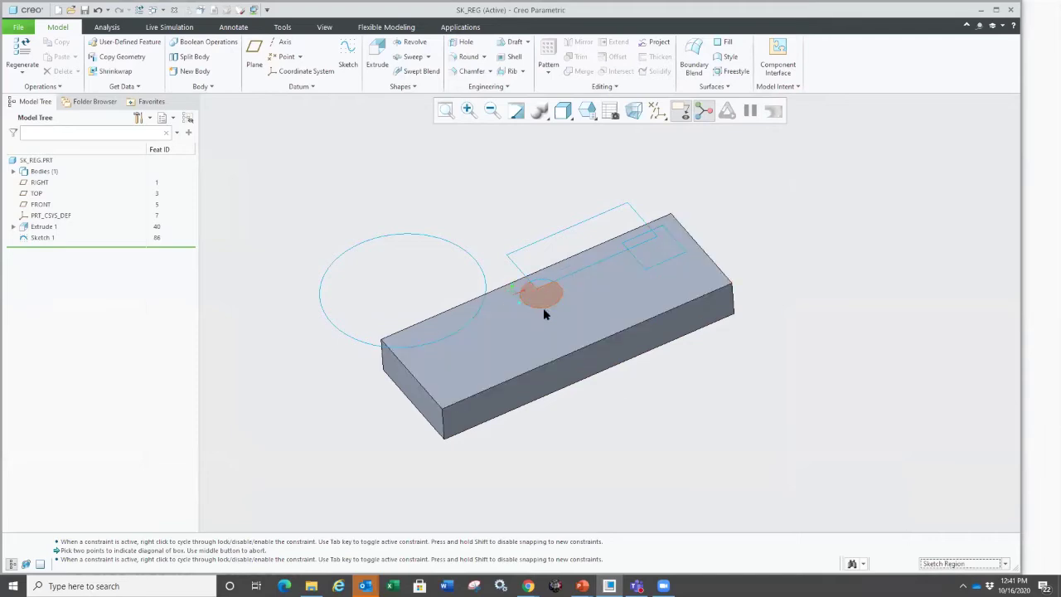
pyautogui.click(421, 332)
pyautogui.click(462, 348)
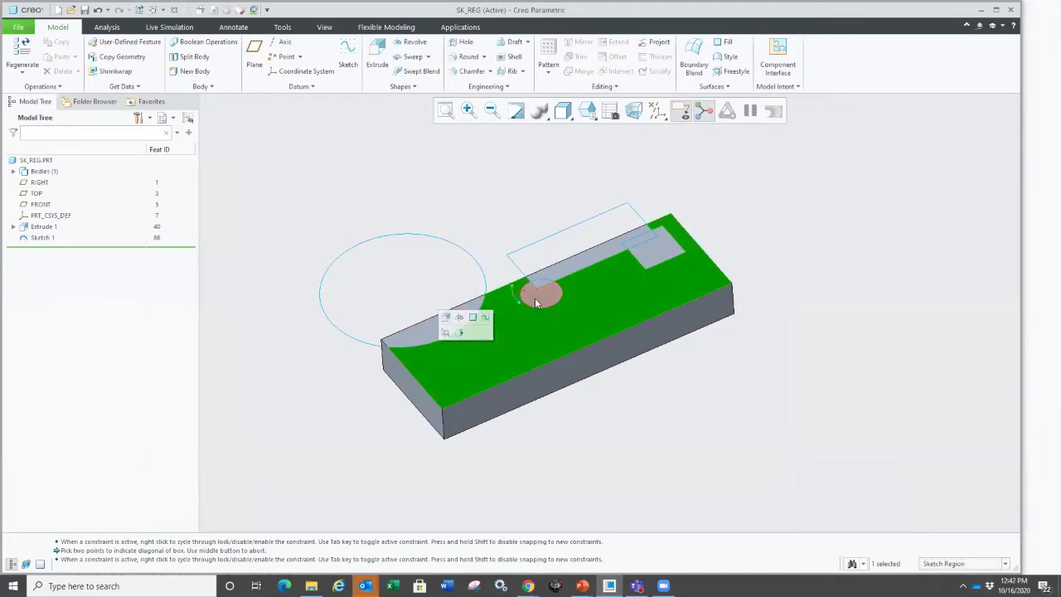
# Select the wedge-shaped region where the small circle overlaps the large rectangle's corner and inspect it up close.
pyautogui.click(551, 286)
pyautogui.click(555, 278)
pyautogui.click(541, 284)
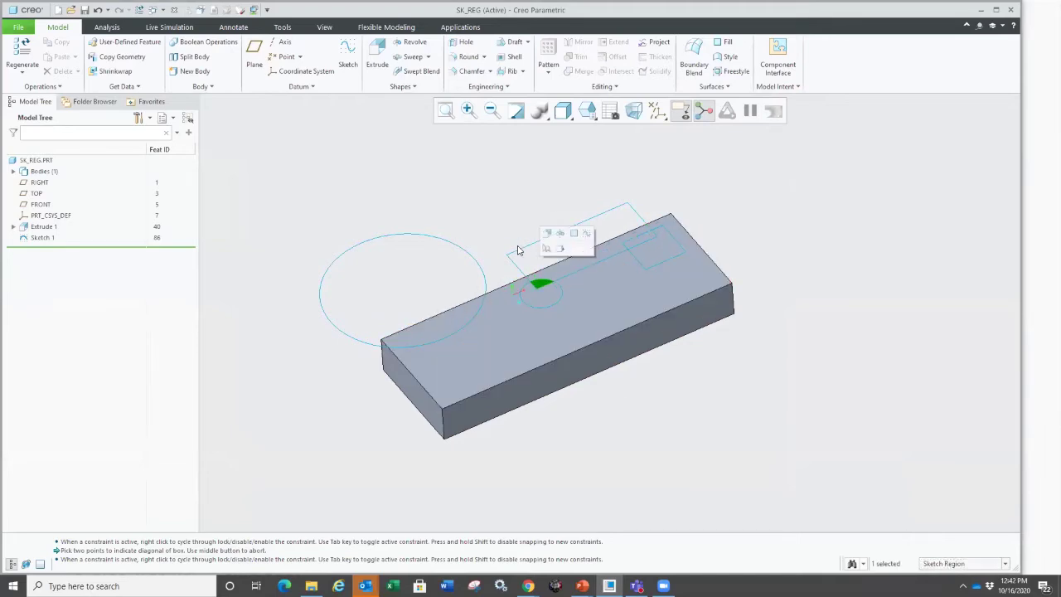
pyautogui.scroll(-3, 518, 245)
pyautogui.scroll(1, 493, 297)
pyautogui.scroll(3, 548, 328)
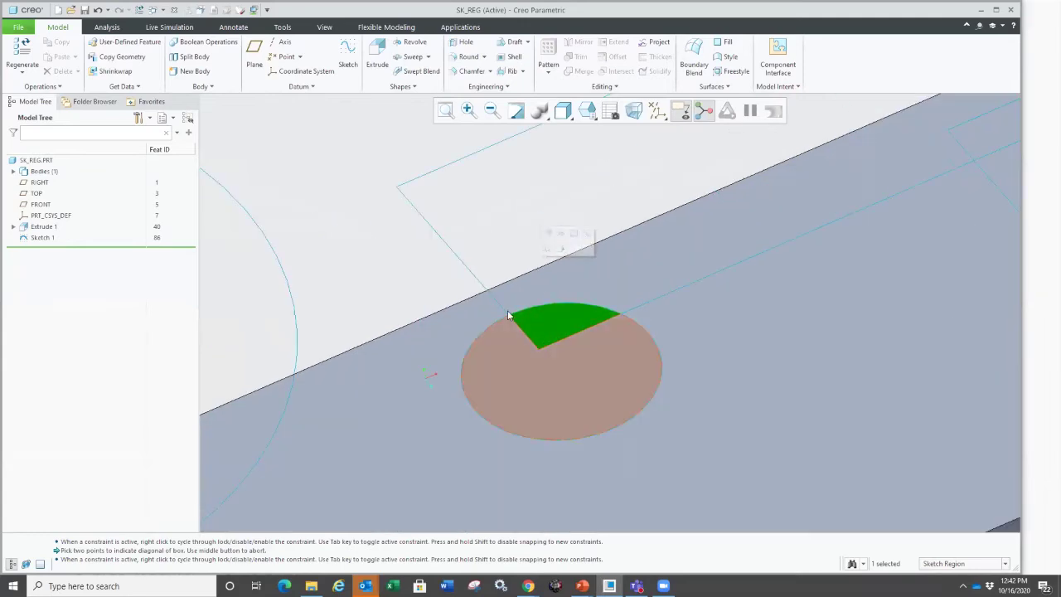
pyautogui.scroll(3, 480, 330)
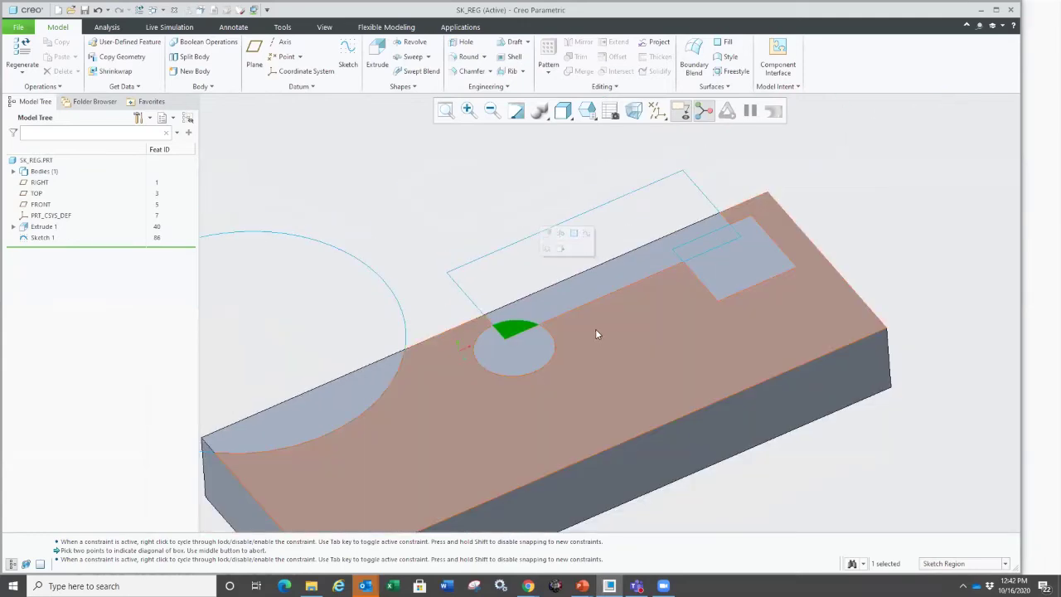
# Extrude the strip-shaped region of the large rectangle lying on the block as a cut about 59 deep into the block.
pyautogui.click(587, 352)
pyautogui.click(580, 295)
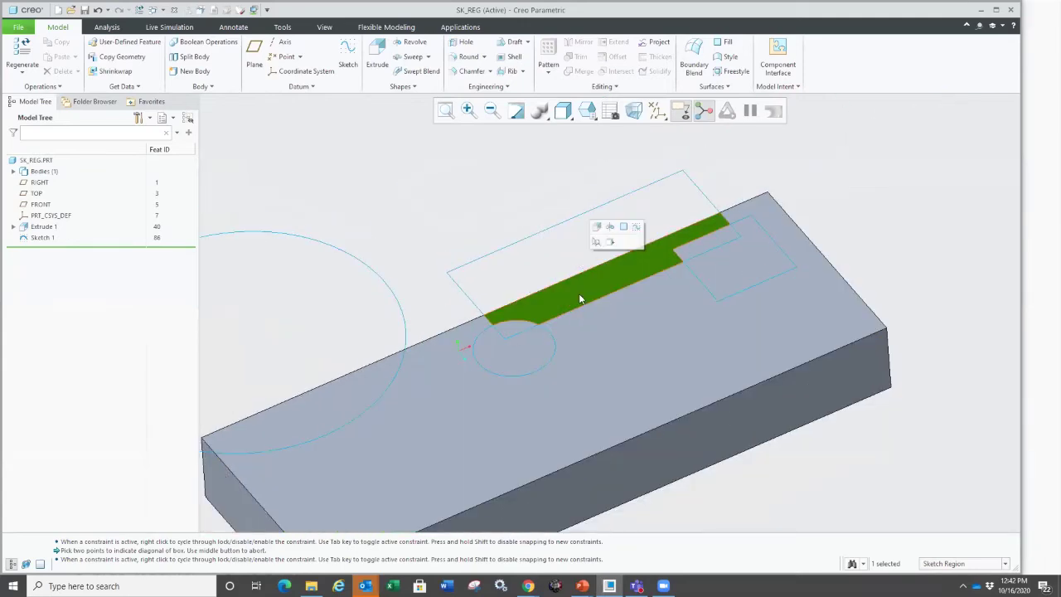
pyautogui.click(596, 226)
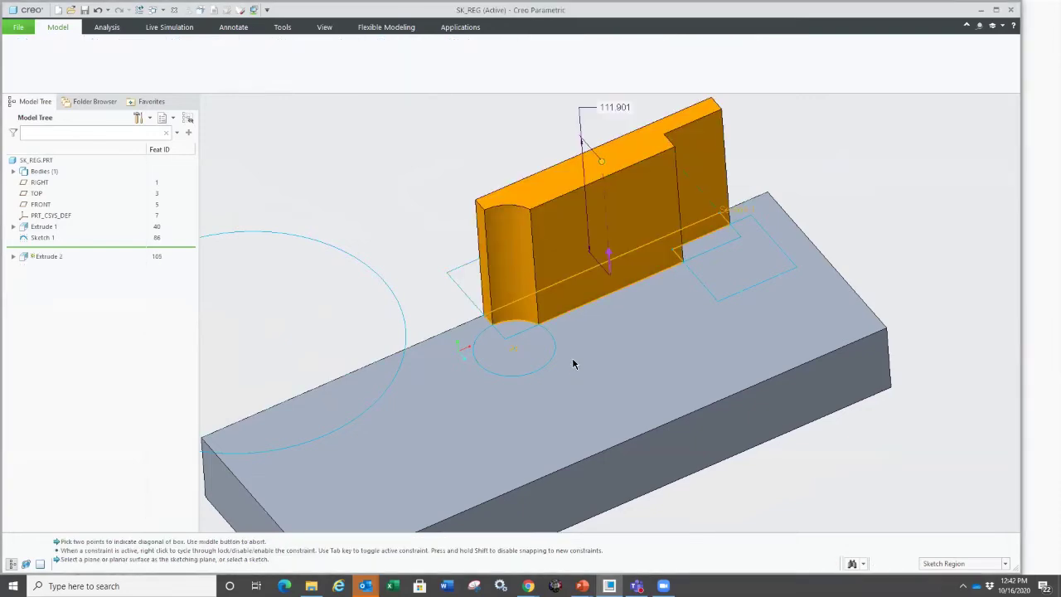
pyautogui.moveTo(491, 329); pyautogui.dragTo(628, 319, button='middle')
pyautogui.scroll(2, 628, 319)
pyautogui.moveTo(459, 330)
pyautogui.mouseDown()
pyautogui.moveTo(430, 246)
pyautogui.moveTo(455, 331)
pyautogui.mouseUp()
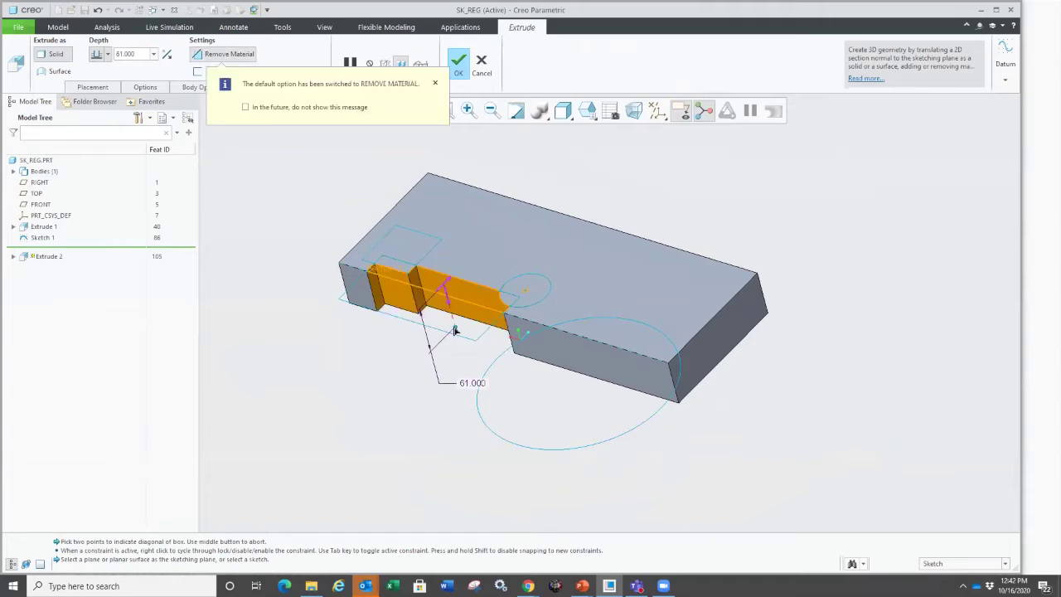
# Open the cut's section sketch, select all its entities to examine their links to Sketch 1, and quit without saving.
pyautogui.rightClick(308, 367)
pyautogui.click(327, 358)
pyautogui.scroll(-3, 383, 281)
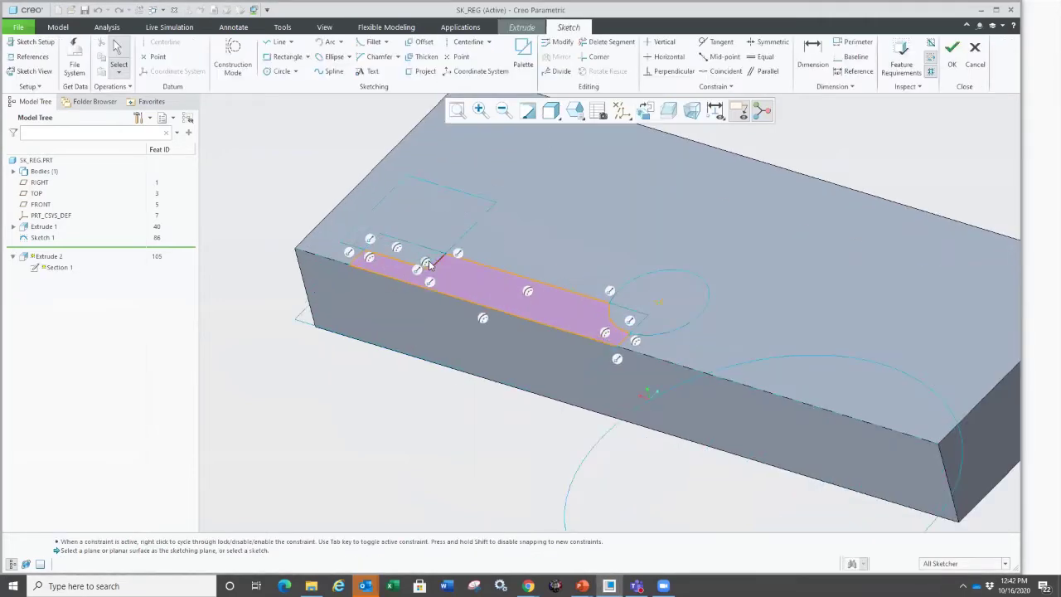
pyautogui.scroll(-1, 428, 264)
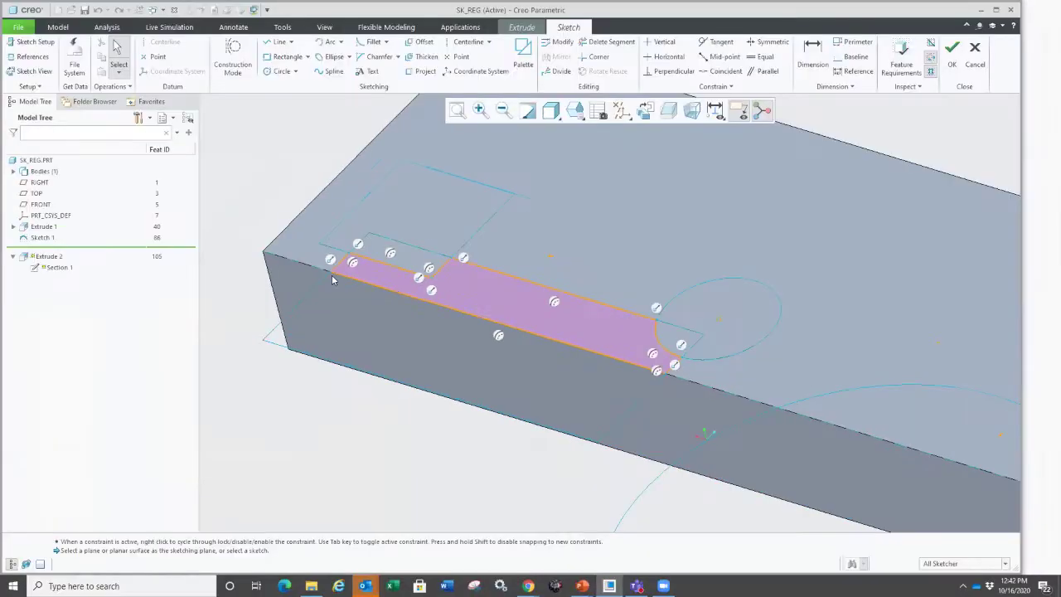
pyautogui.moveTo(300, 220); pyautogui.dragTo(732, 428)
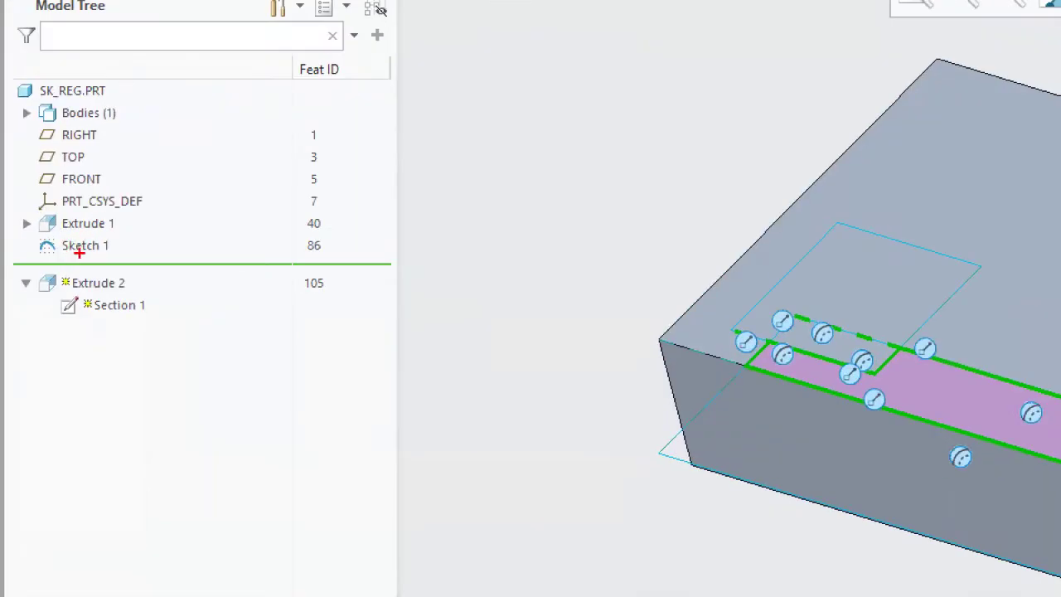
pyautogui.moveTo(33, 228)
pyautogui.mouseDown()
pyautogui.moveTo(60, 259)
pyautogui.moveTo(123, 215)
pyautogui.moveTo(48, 209)
pyautogui.mouseUp()
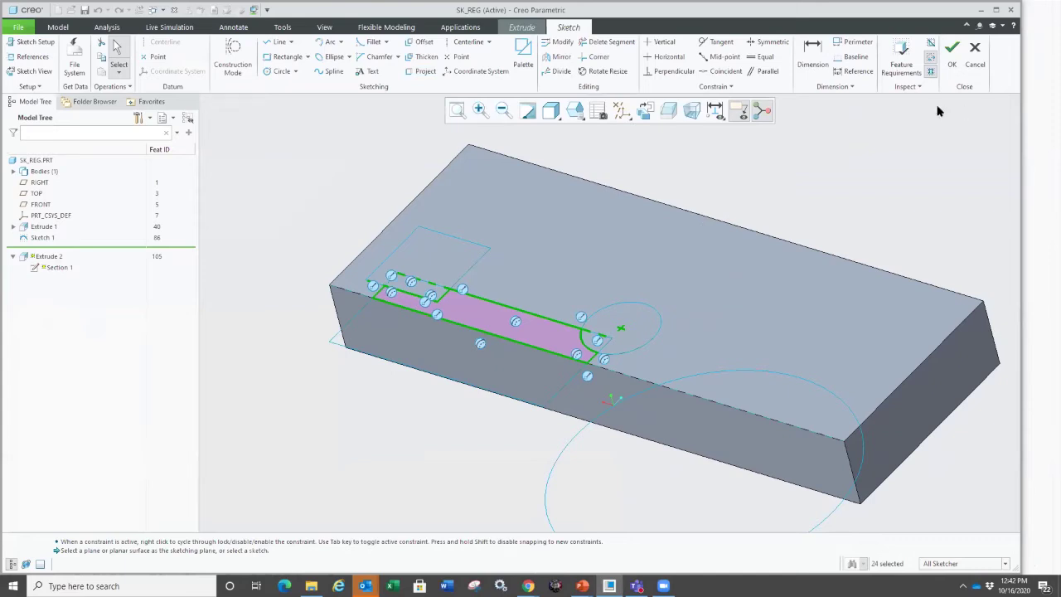
pyautogui.click(979, 67)
pyautogui.click(564, 311)
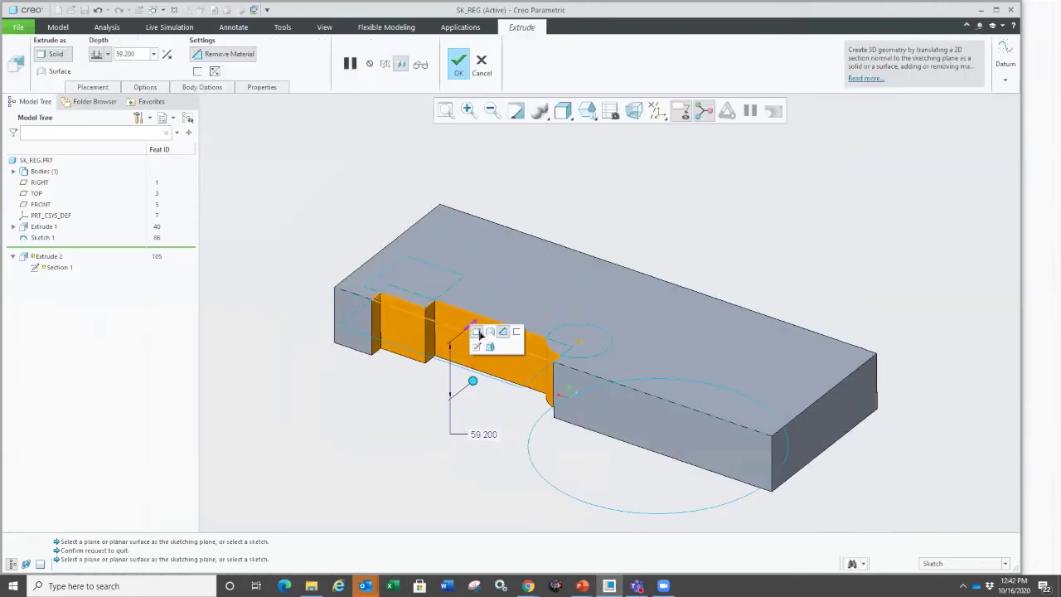
# Change the cut into added material rising above the block's upper face and finish the feature.
pyautogui.moveTo(471, 387); pyautogui.dragTo(474, 325)
pyautogui.moveTo(472, 325); pyautogui.dragTo(398, 385, button='middle')
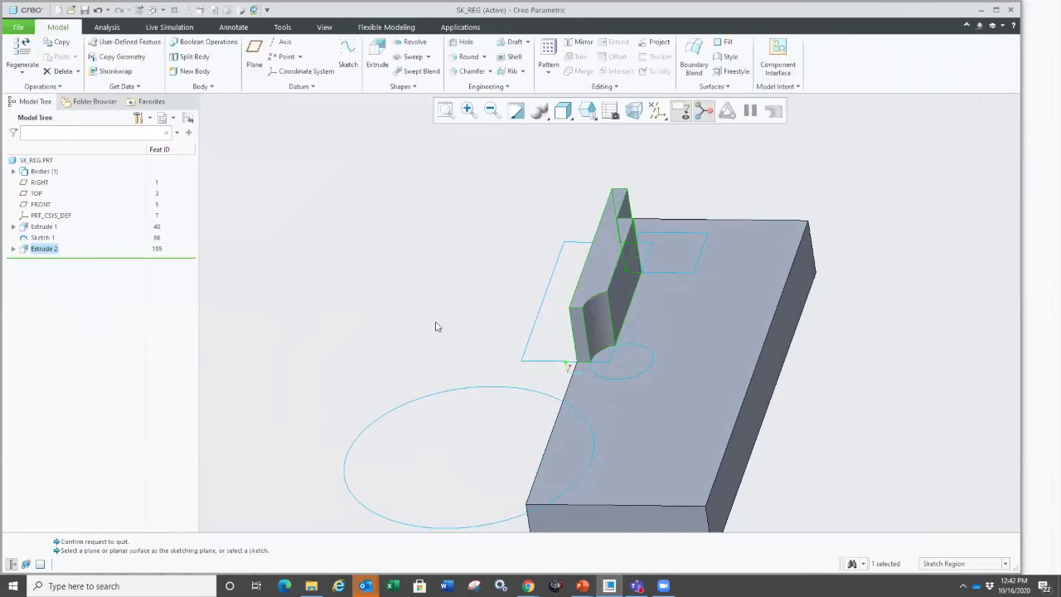
# Pick the large circle's off-block region, its on-block region and the small circle's region one after another, and undo the strip extrusion.
pyautogui.click(576, 437)
pyautogui.click(508, 434)
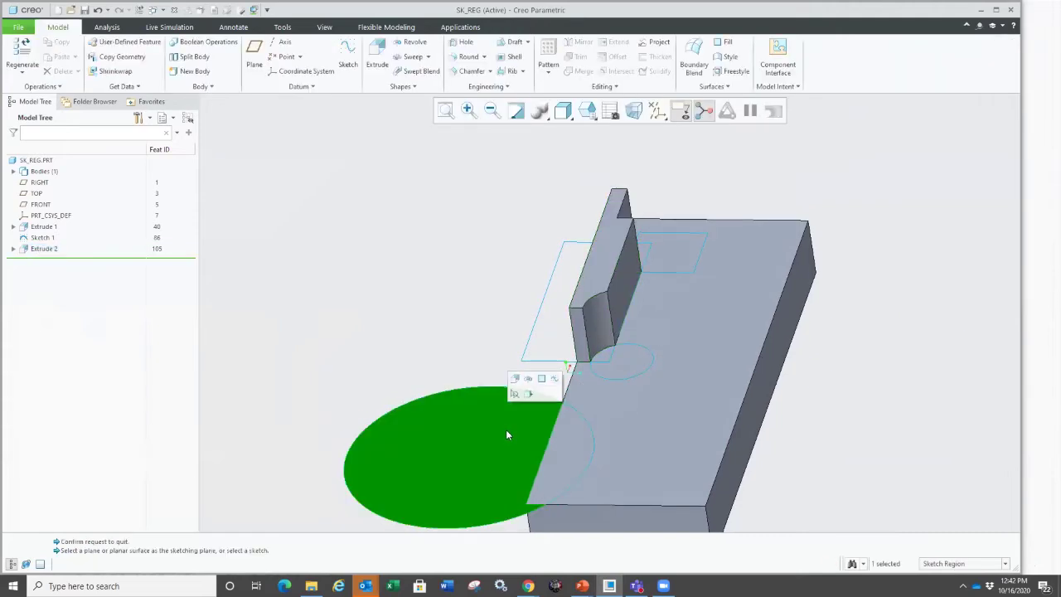
pyautogui.click(572, 454)
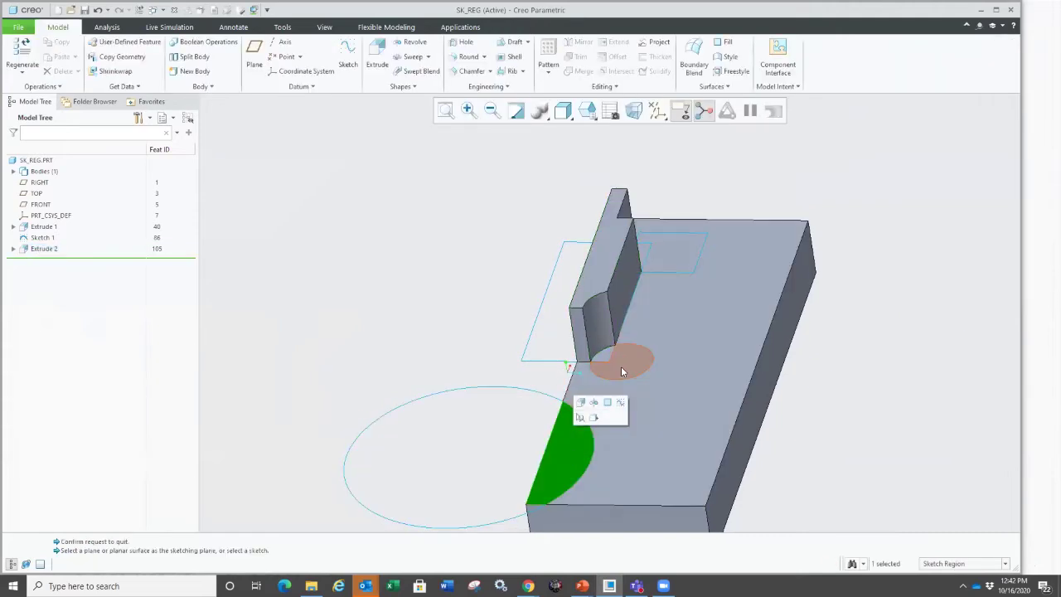
pyautogui.click(622, 365)
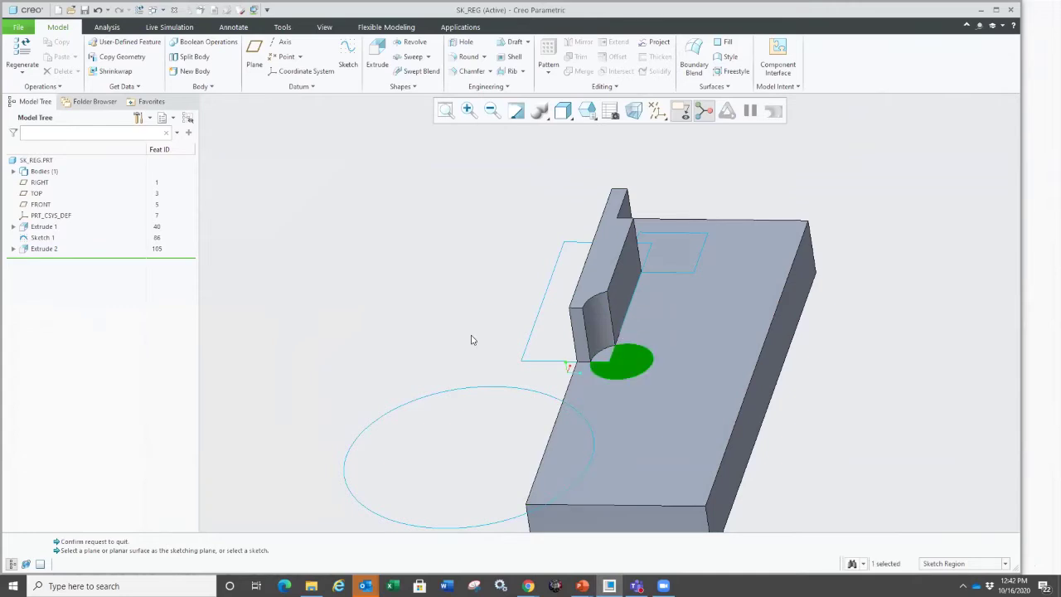
pyautogui.hotkey('ctrl', 'z')
# Try revolving the strip-shaped region 88° about the large rectangle's long edge on the block, and cancel the feature.
pyautogui.click(607, 314)
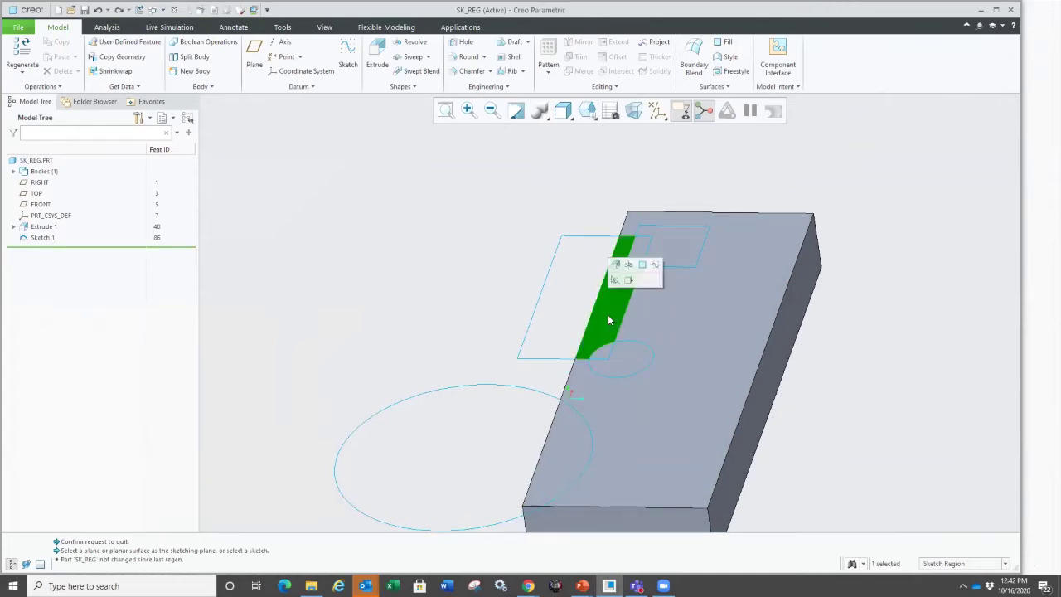
pyautogui.click(632, 268)
pyautogui.moveTo(488, 362); pyautogui.dragTo(500, 358, button='middle')
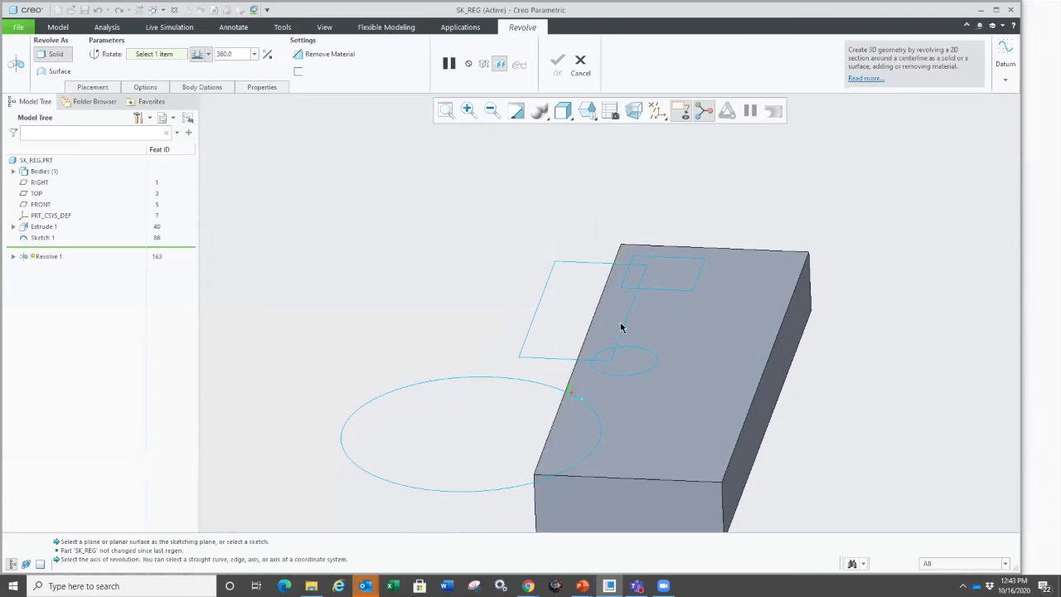
pyautogui.click(620, 323)
pyautogui.click(615, 314)
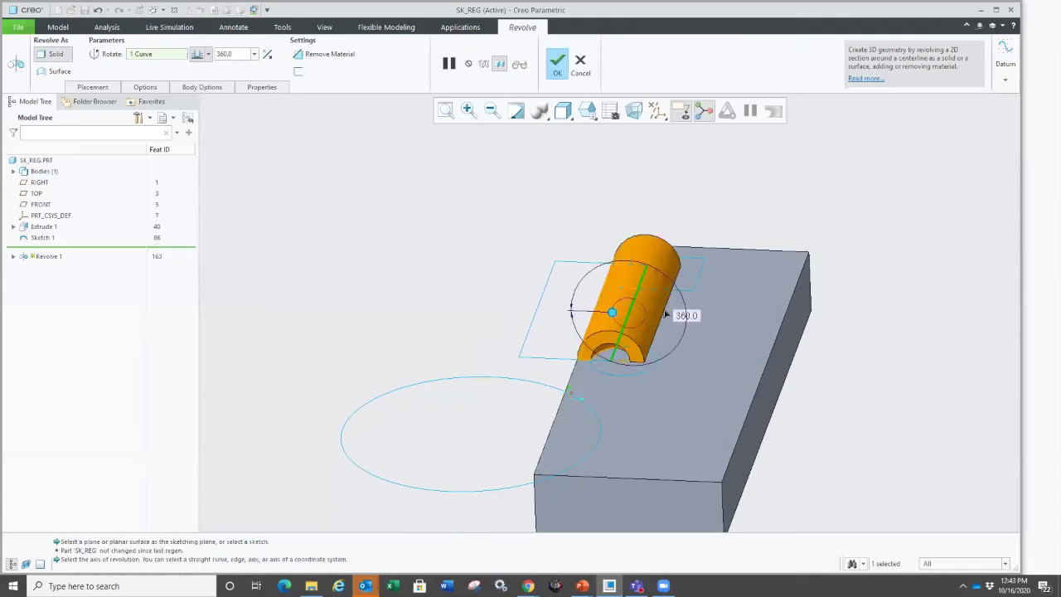
pyautogui.moveTo(611, 311); pyautogui.dragTo(629, 282)
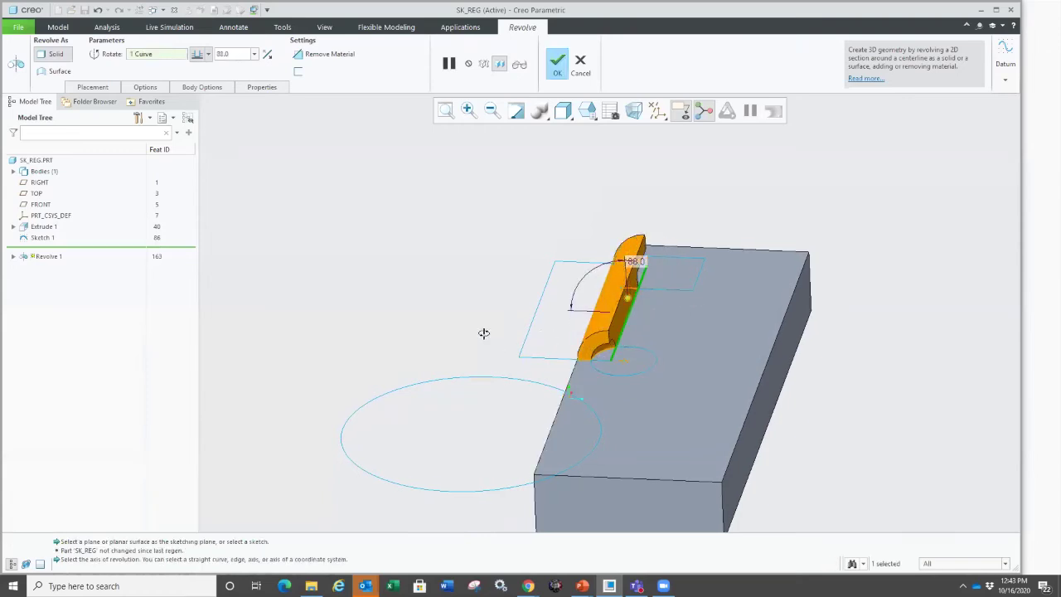
pyautogui.moveTo(484, 333); pyautogui.dragTo(588, 379, button='middle')
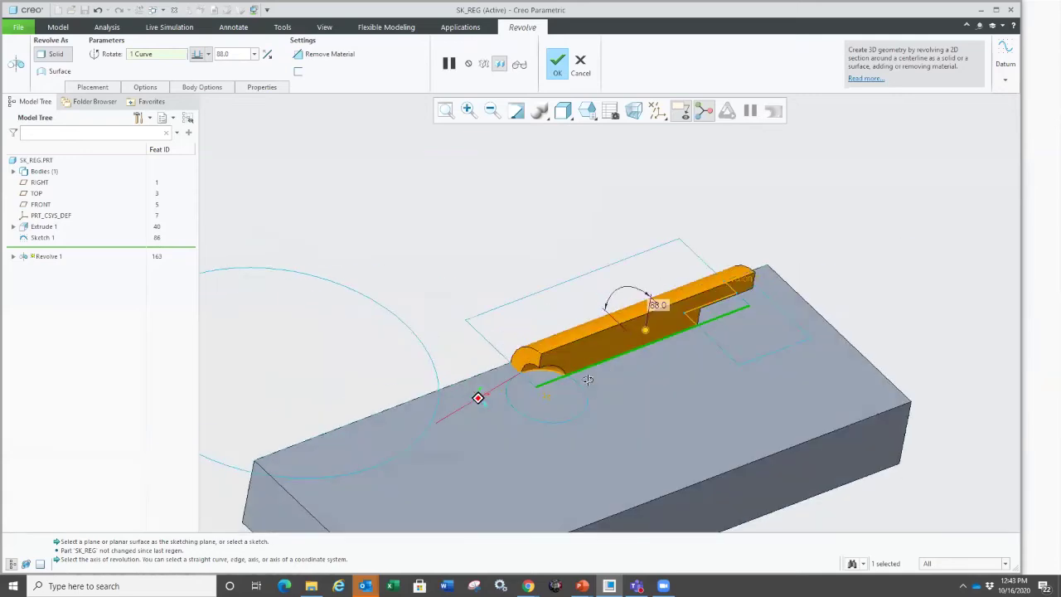
pyautogui.scroll(2, 588, 379)
pyautogui.scroll(2, 535, 224)
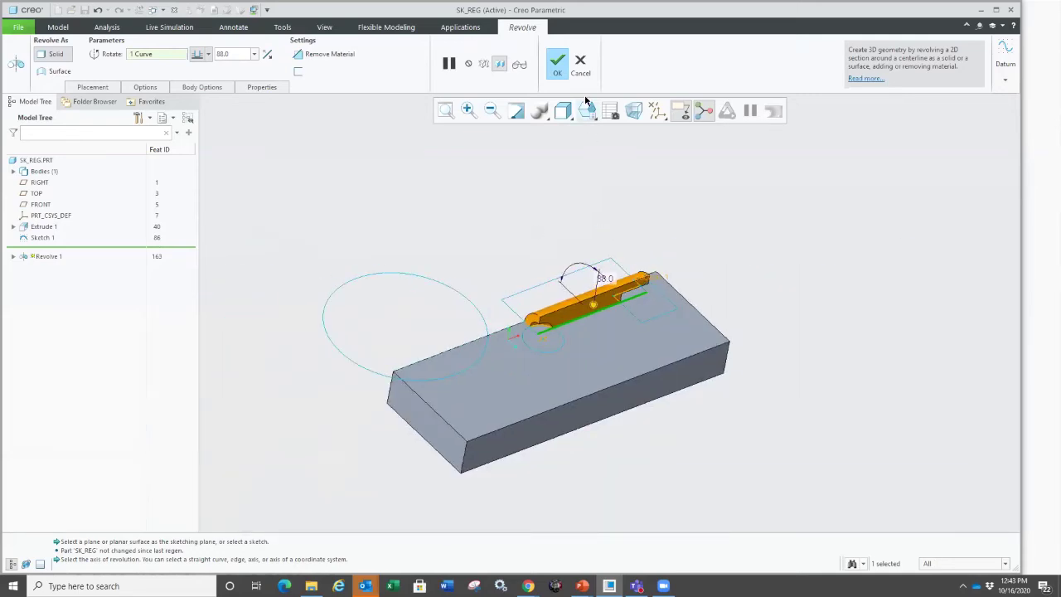
pyautogui.click(580, 65)
pyautogui.click(530, 313)
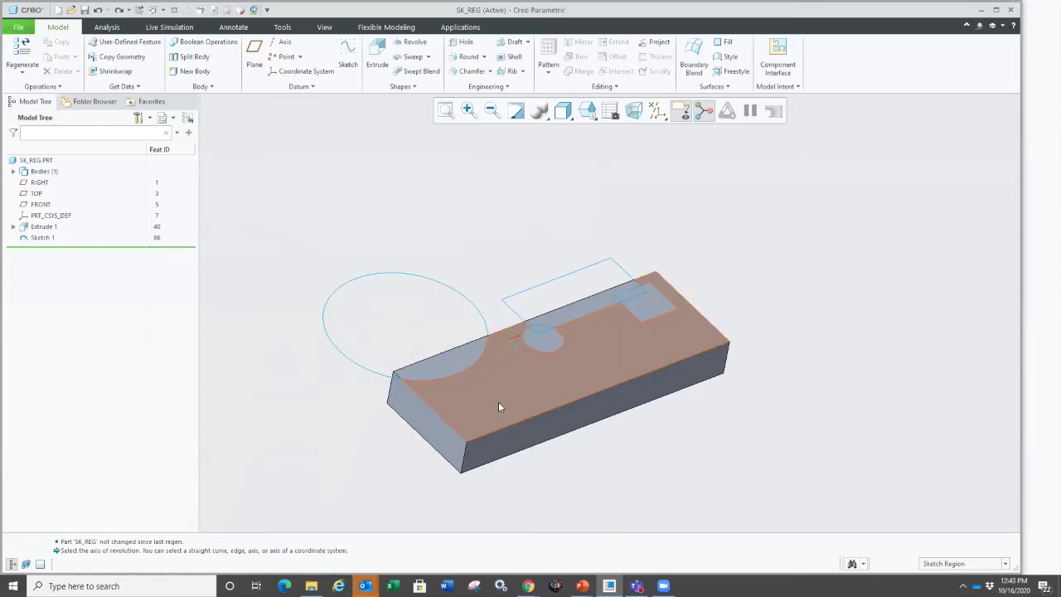
# Start a sketch on the block's upper face and project the large circle's arc and the block's adjoining long edge.
pyautogui.click(347, 58)
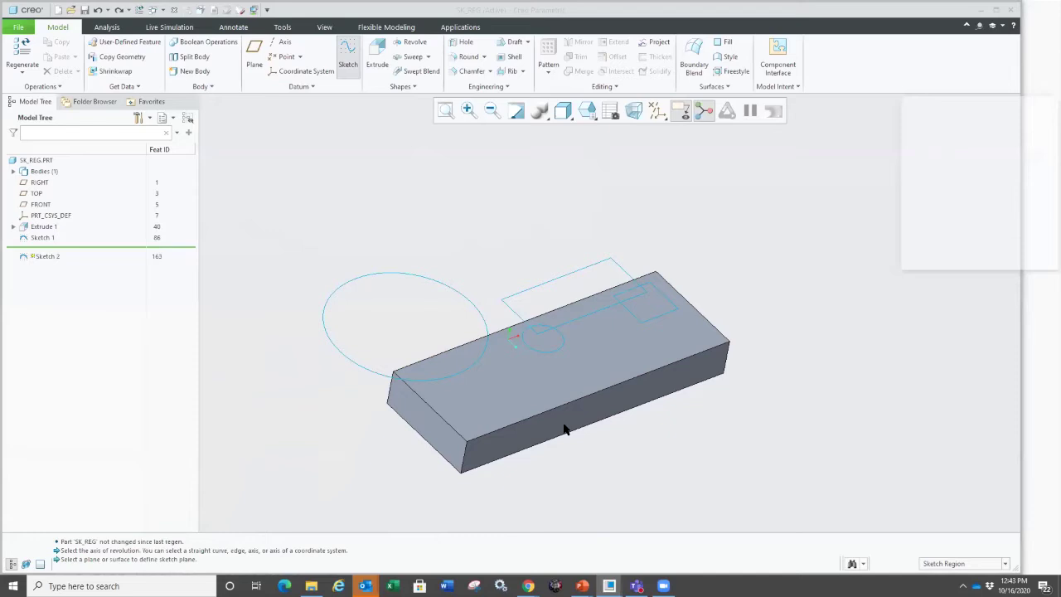
pyautogui.click(482, 376)
pyautogui.middleClick(511, 226)
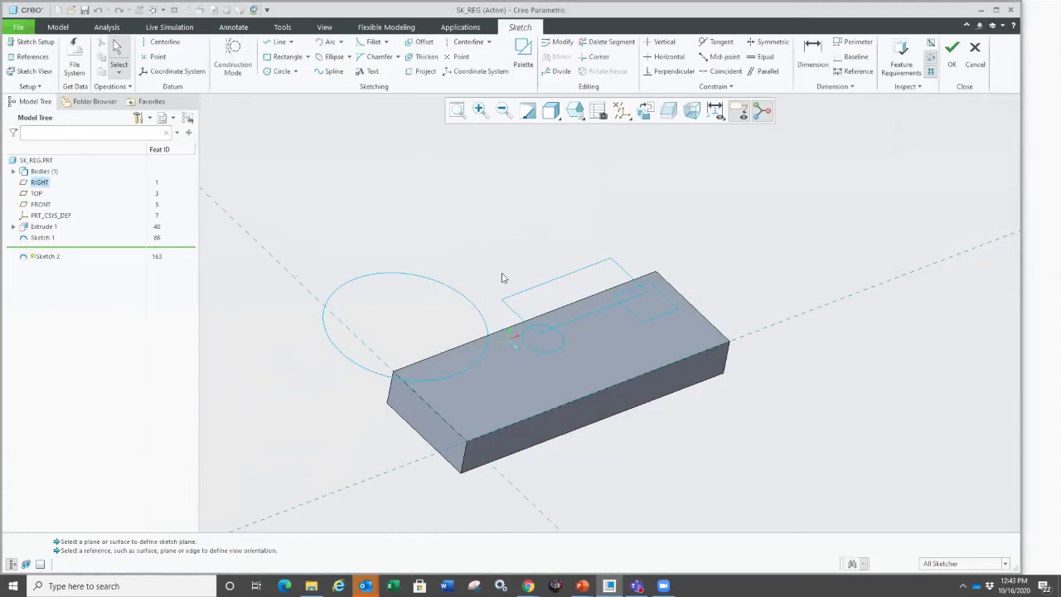
pyautogui.click(422, 71)
pyautogui.click(468, 362)
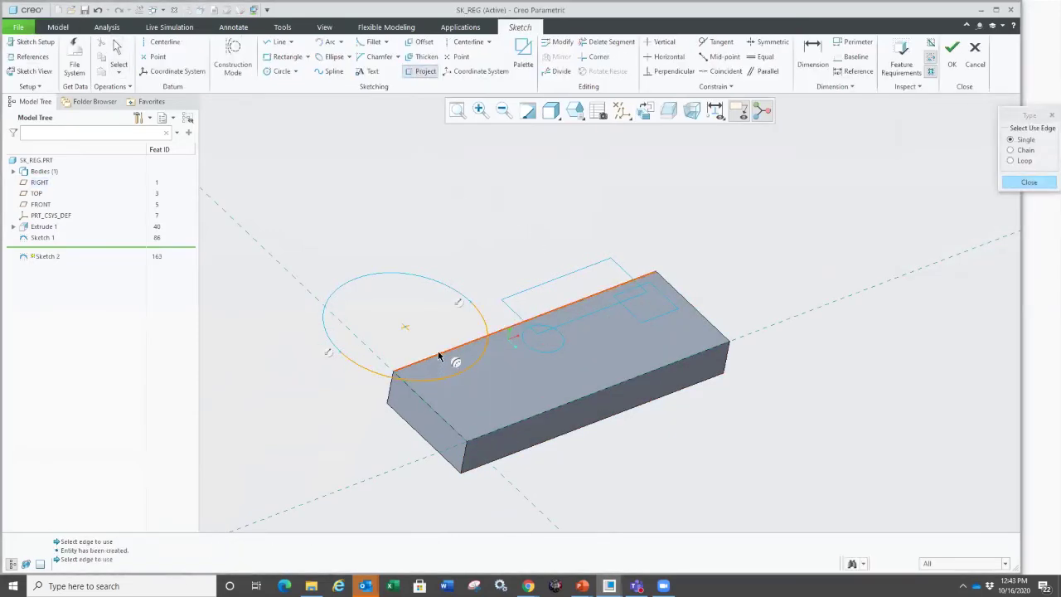
pyautogui.click(439, 357)
pyautogui.scroll(2, 514, 265)
pyautogui.middleClick(513, 266)
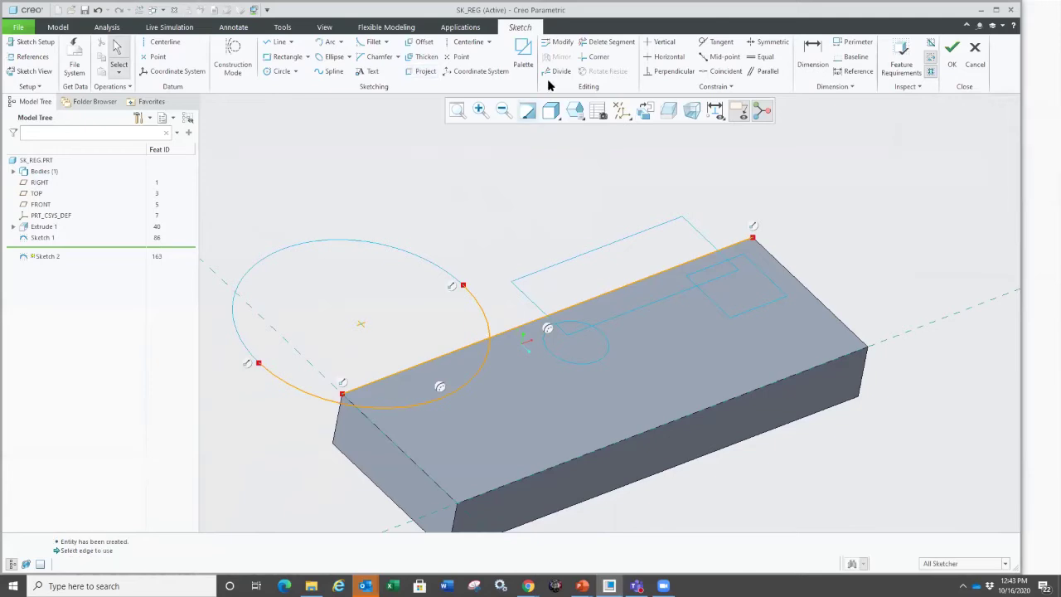
# Trim the parts of the projected long edge and arc that extend past their intersection.
pyautogui.click(609, 47)
pyautogui.scroll(-2, 424, 305)
pyautogui.moveTo(492, 316); pyautogui.dragTo(620, 353)
pyautogui.scroll(2, 524, 328)
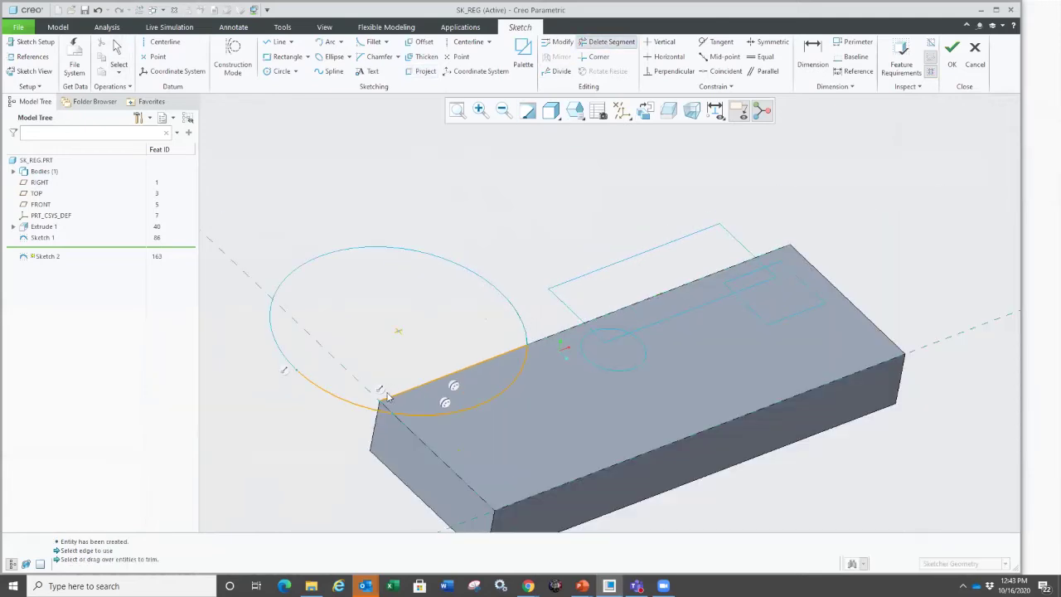
pyautogui.scroll(2, 387, 396)
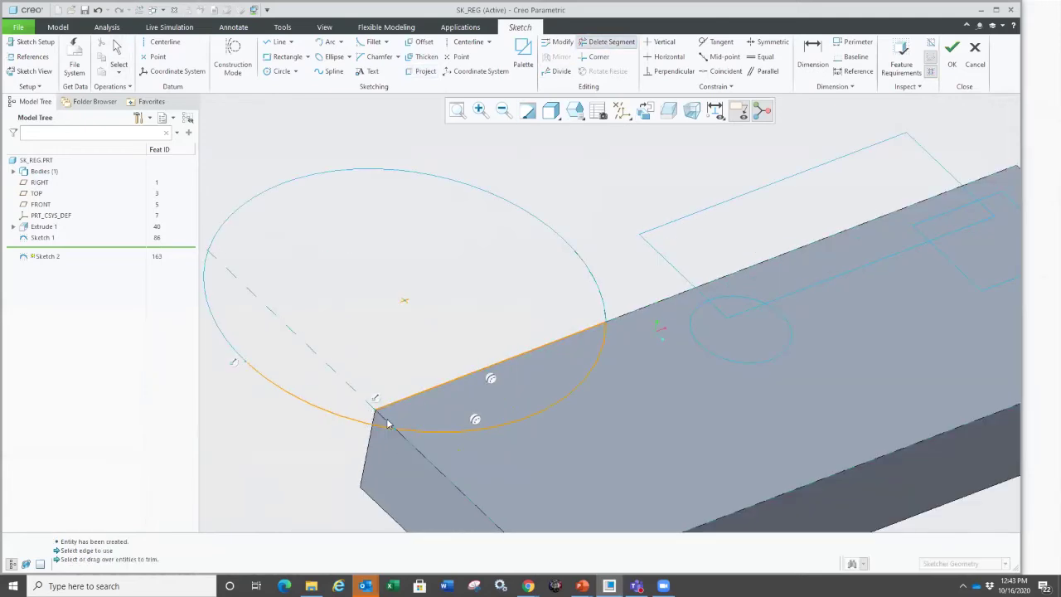
# Project the block's short end edge and trim the excess, leaving a closed section where the large circle overlaps the block.
pyautogui.click(424, 71)
pyautogui.click(388, 416)
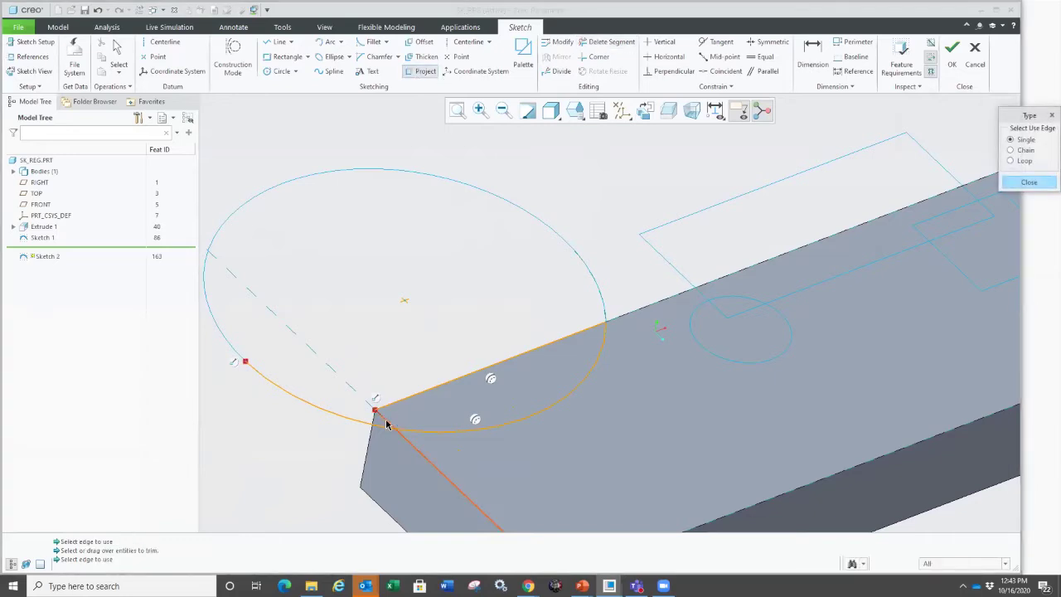
pyautogui.middleClick(347, 362)
pyautogui.scroll(-2, 411, 331)
pyautogui.click(604, 43)
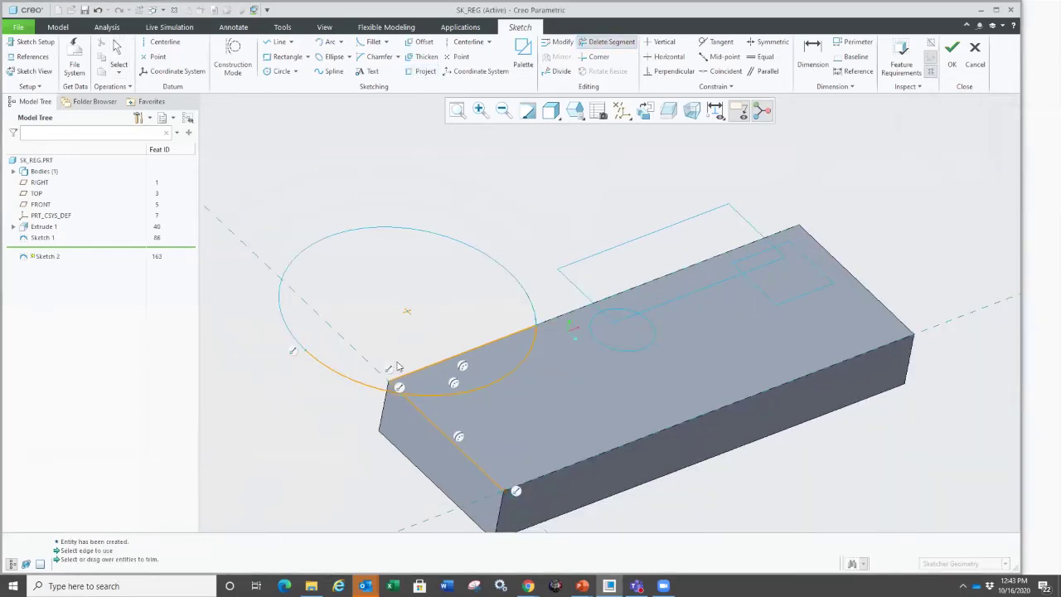
pyautogui.moveTo(366, 371); pyautogui.dragTo(444, 415)
pyautogui.middleClick(386, 437)
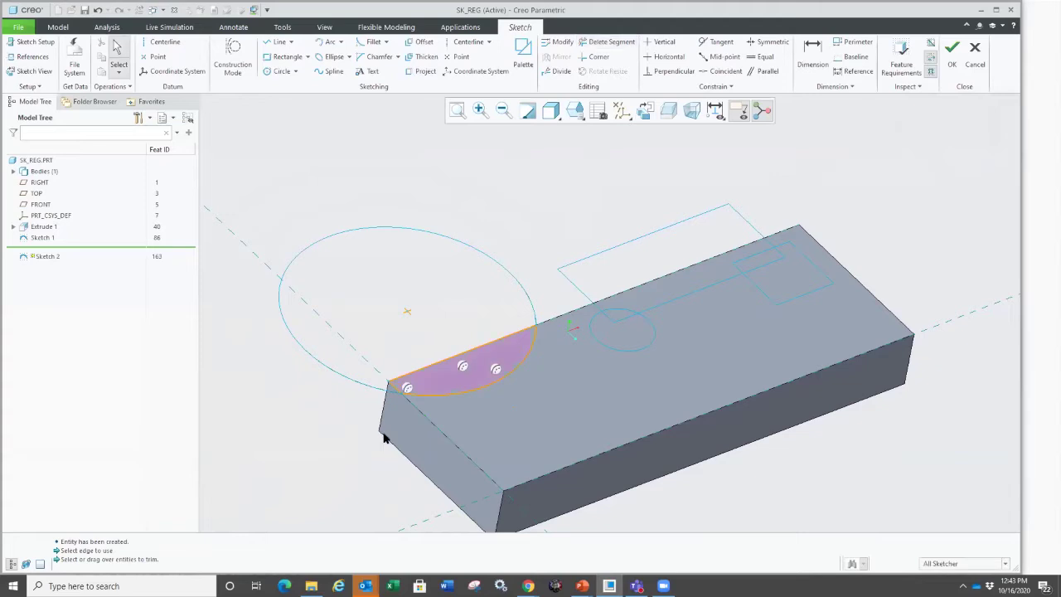
# Inspect the closed section at the block's corner and quit the sketch without saving.
pyautogui.scroll(3, 442, 399)
pyautogui.scroll(-3, 444, 404)
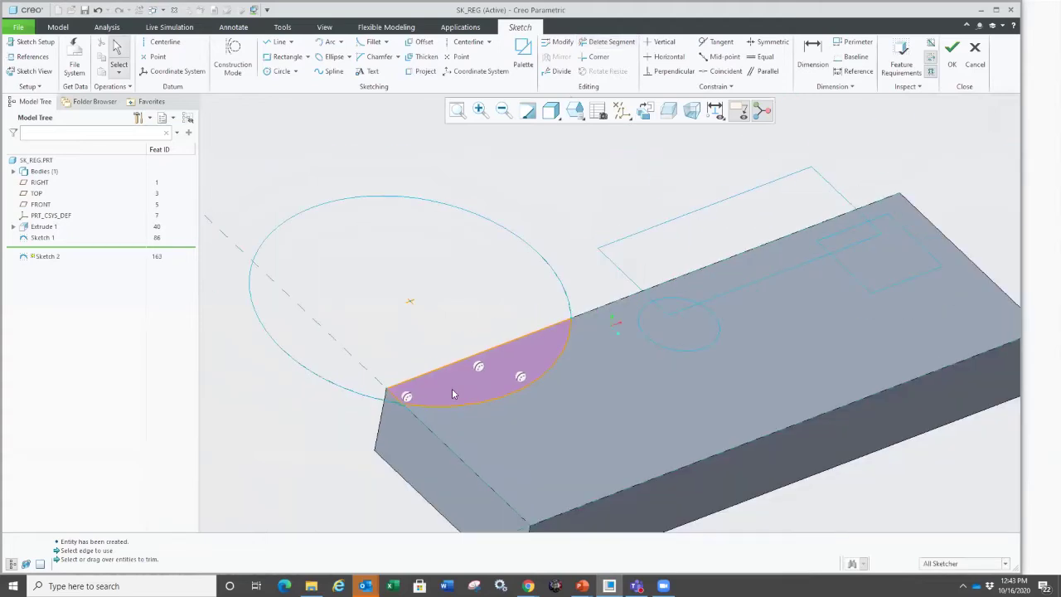
pyautogui.click(975, 52)
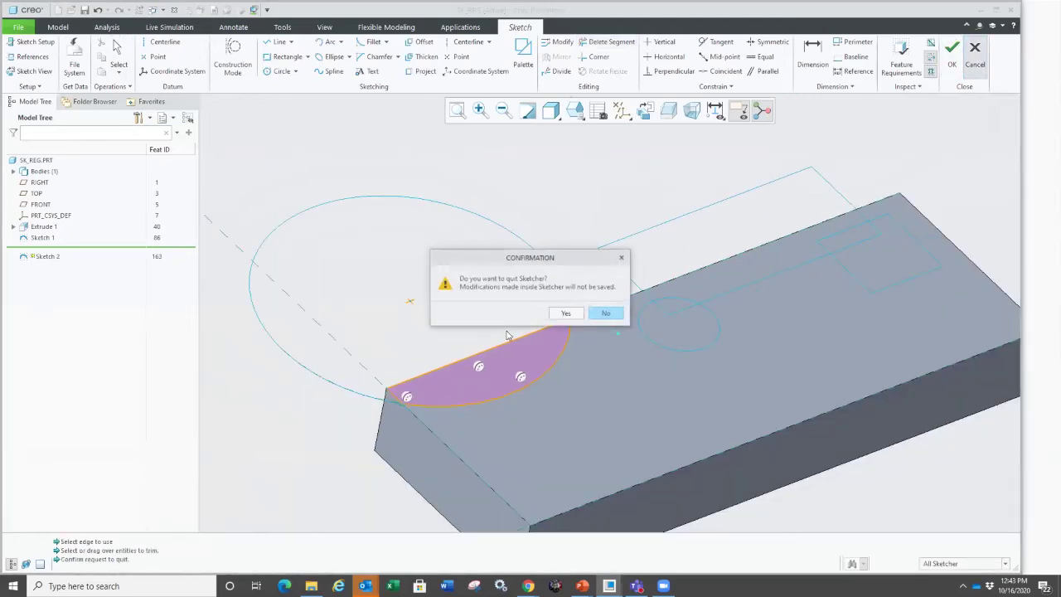
pyautogui.click(565, 313)
# Select the sketch region of the large circle that lies on the block's upper face.
pyautogui.click(355, 296)
pyautogui.scroll(-2, 454, 363)
pyautogui.click(455, 363)
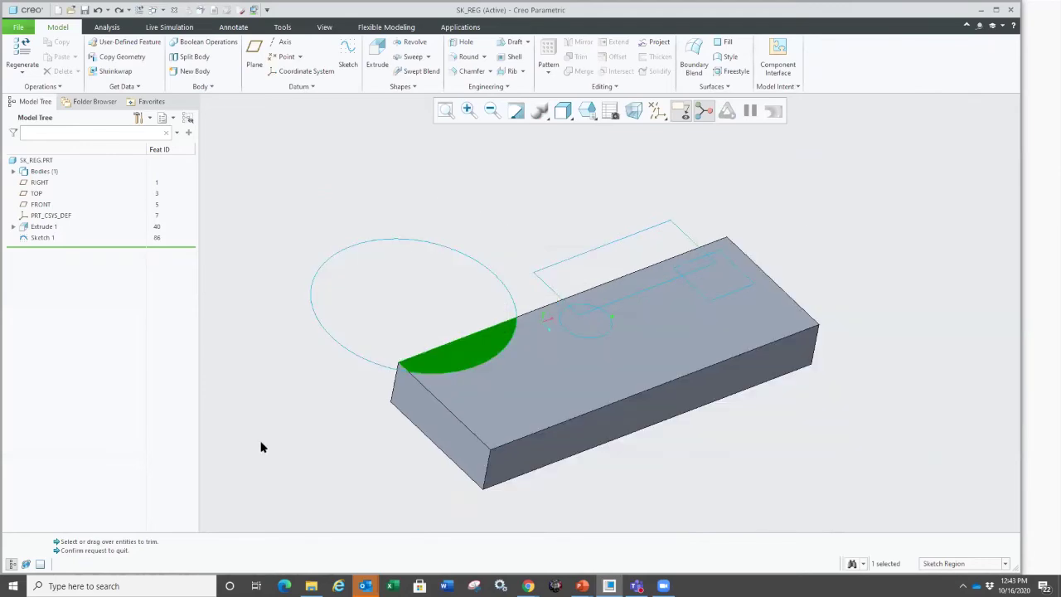
# Clear the region selection and set the selection filter to Geometry.
pyautogui.click(345, 437)
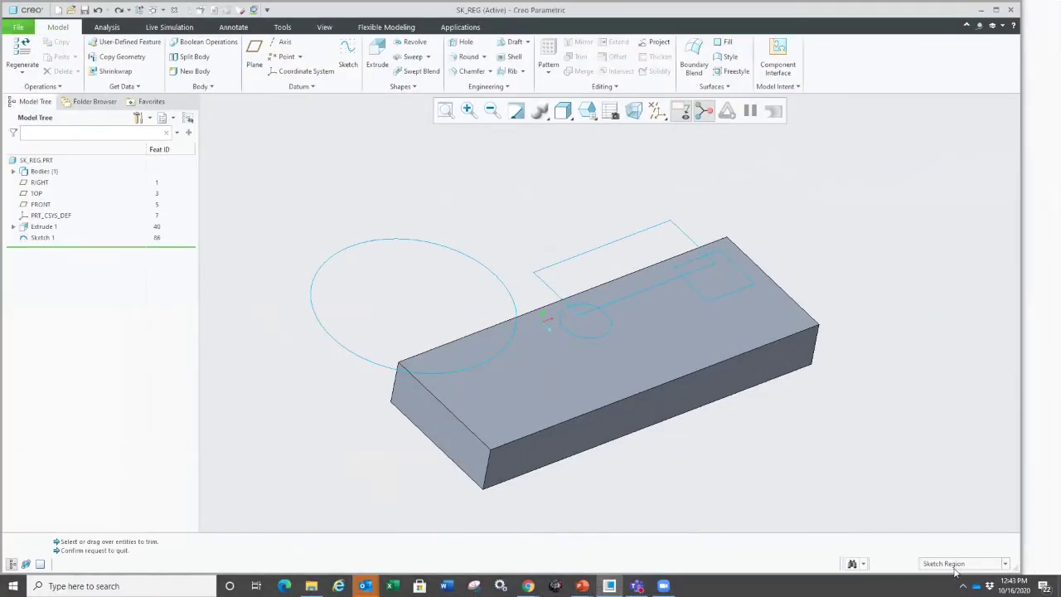
pyautogui.click(954, 563)
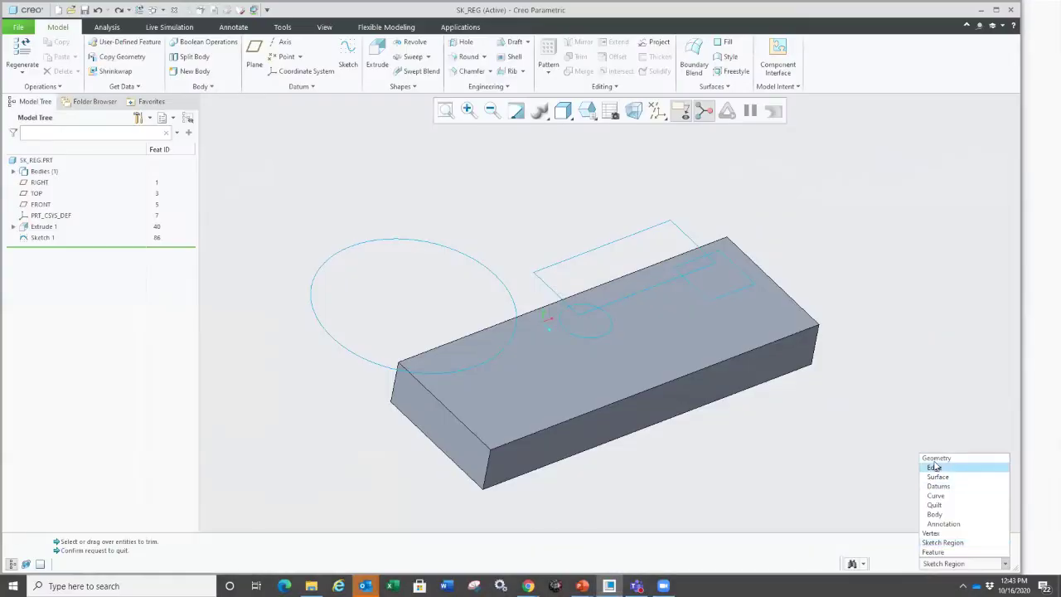
pyautogui.click(936, 459)
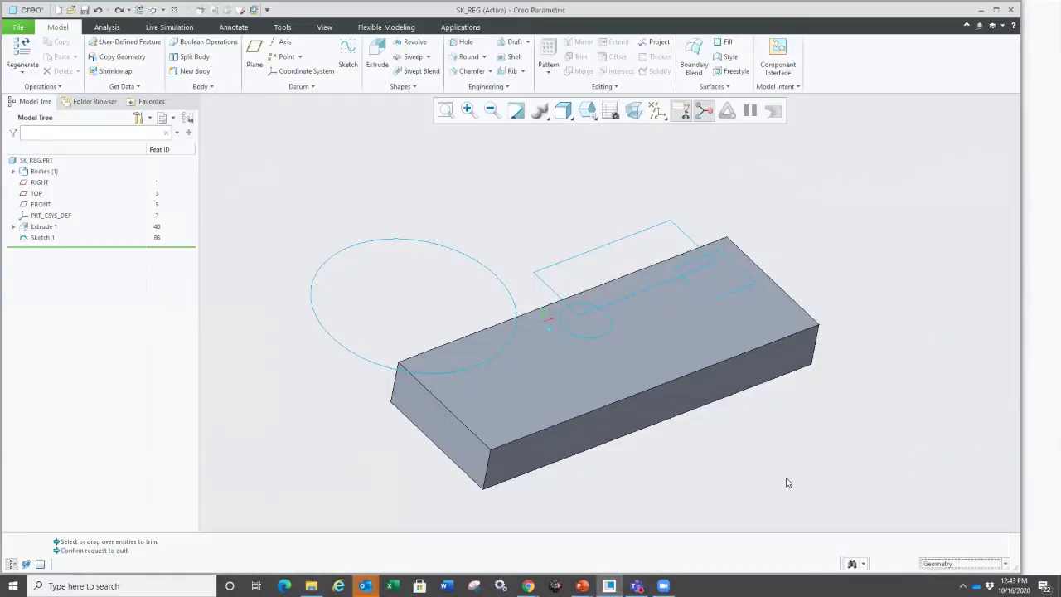
# Switch to the BUG_TT.pptx PowerPoint slide show and advance to the slide on importing data into sketcher.
pyautogui.press('super+Tab')
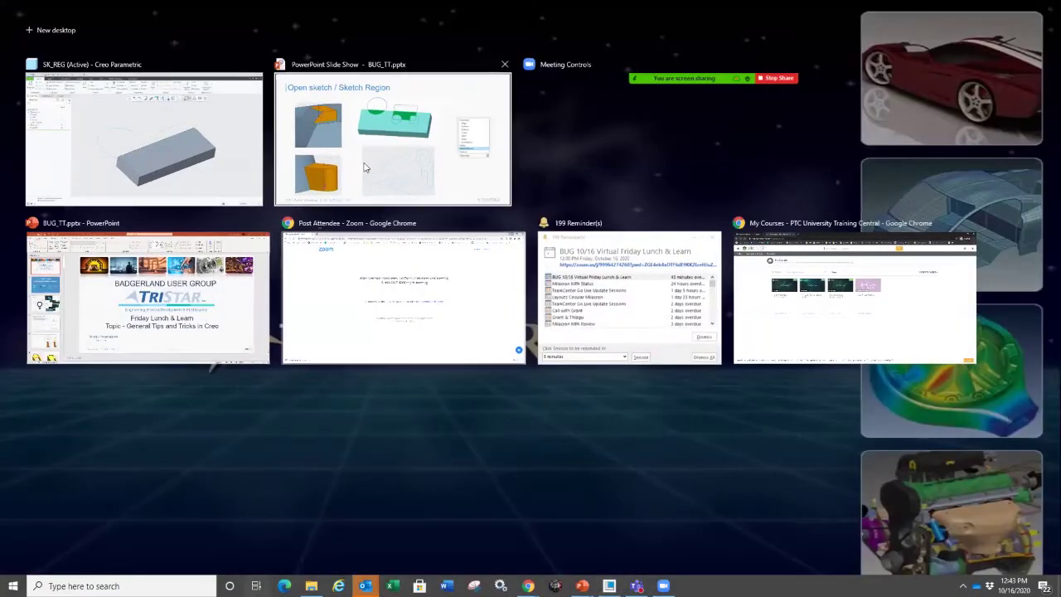
pyautogui.click(364, 168)
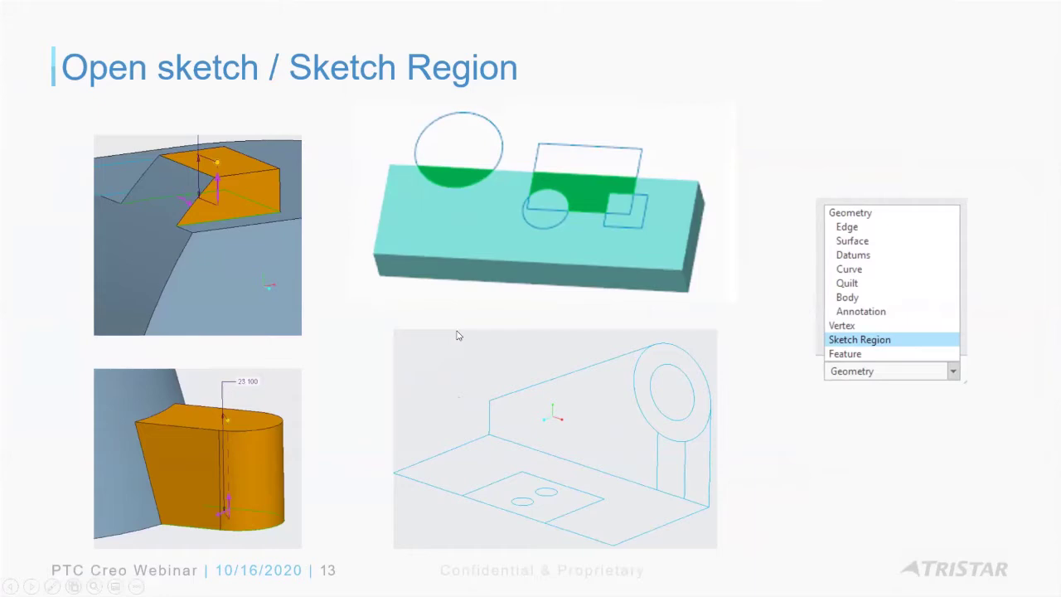
pyautogui.click(456, 335)
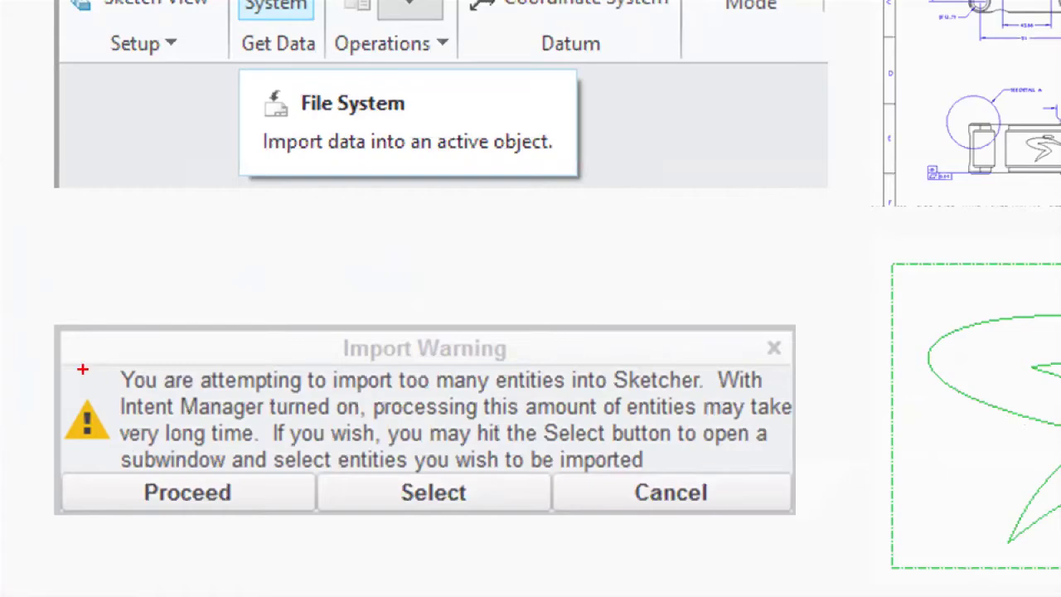
pyautogui.moveTo(51, 356)
pyautogui.mouseDown()
pyautogui.moveTo(206, 415)
pyautogui.moveTo(790, 517)
pyautogui.mouseUp()
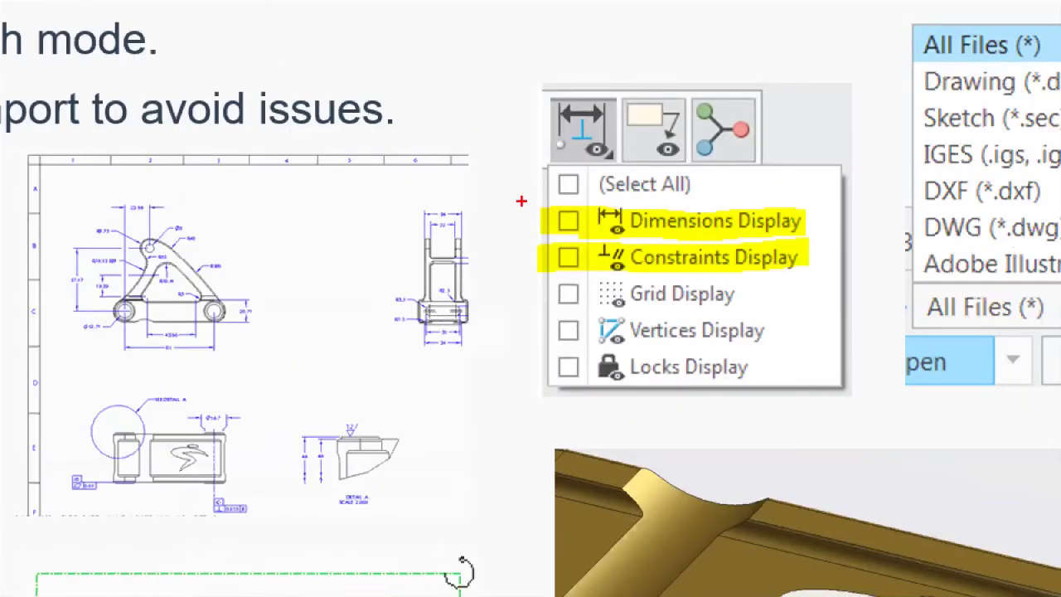
pyautogui.keyDown('ctrl'); pyautogui.moveTo(688, 206); pyautogui.dragTo(757, 229); pyautogui.keyUp('ctrl')
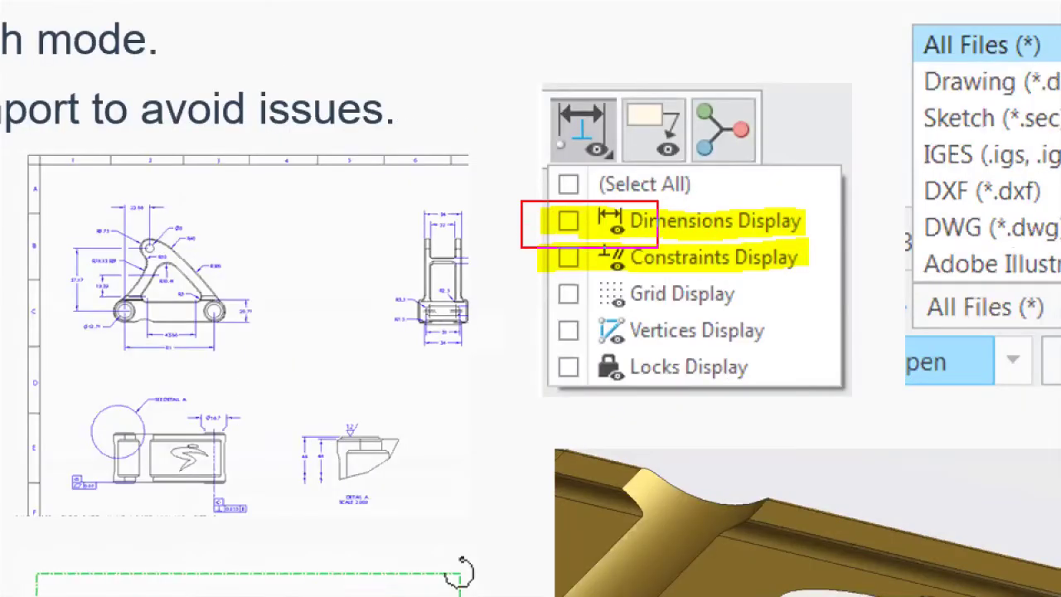
pyautogui.keyDown('ctrl'); pyautogui.moveTo(659, 247); pyautogui.dragTo(816, 282); pyautogui.keyUp('ctrl')
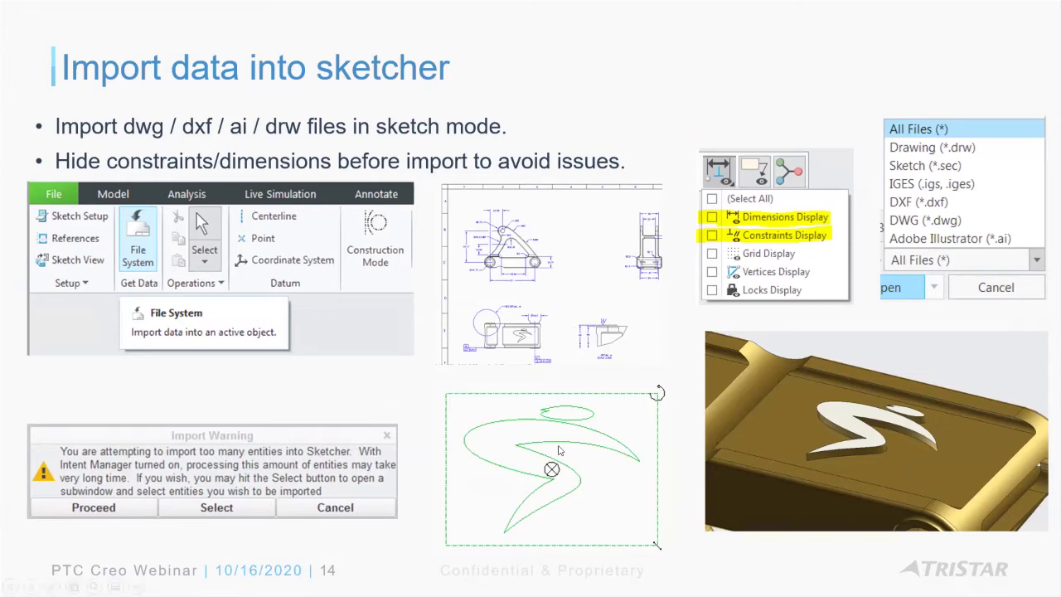
# Switch back to Creo Parametric, close the SK_REG part and erase all objects not displayed from the session.
pyautogui.press('super+Tab')
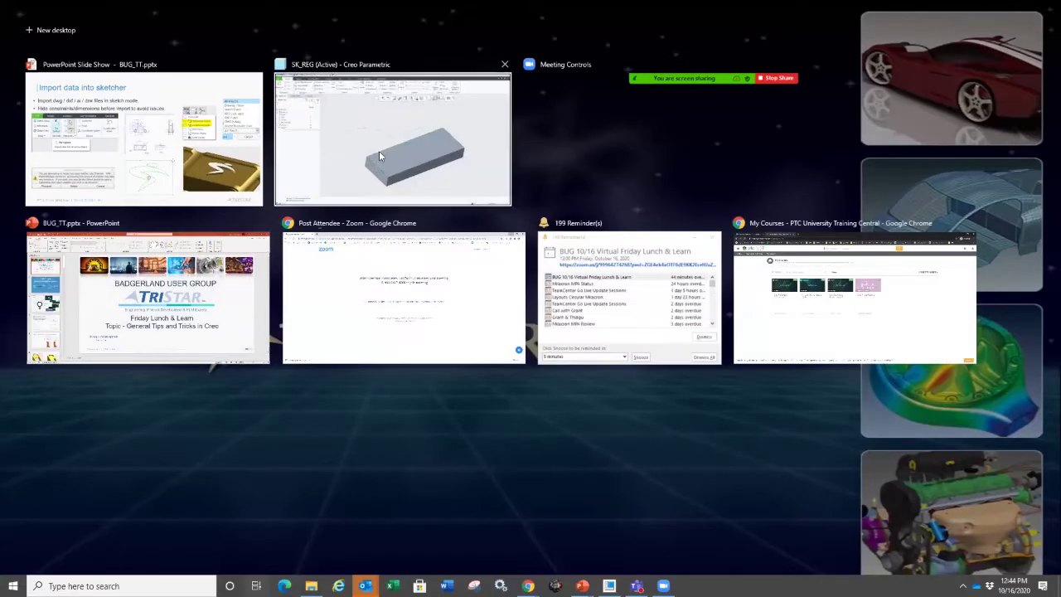
pyautogui.click(379, 151)
pyautogui.hotkey('ctrl', 'w')
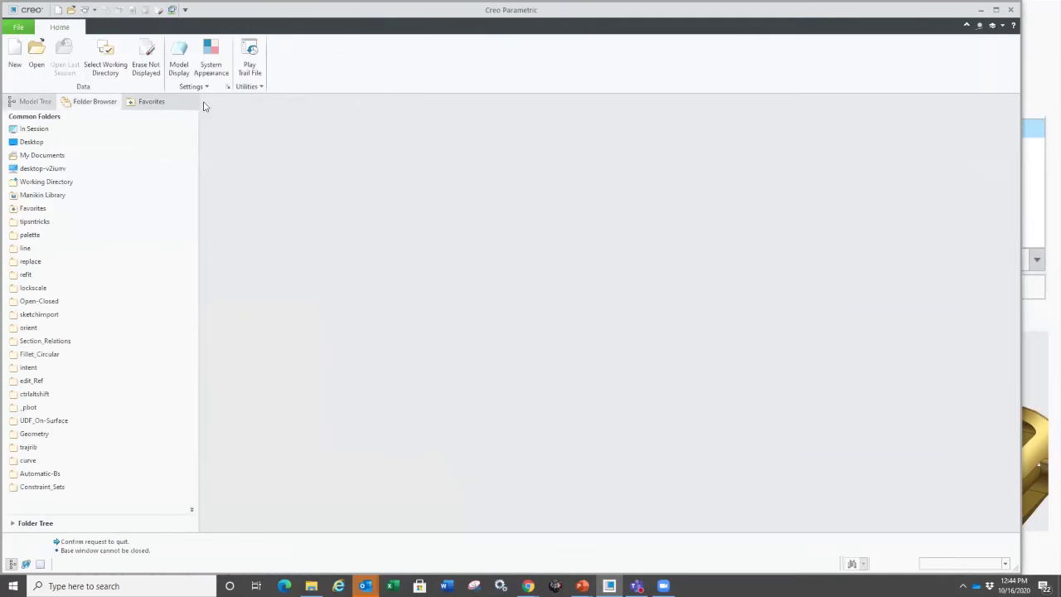
pyautogui.click(141, 72)
pyautogui.press('Return')
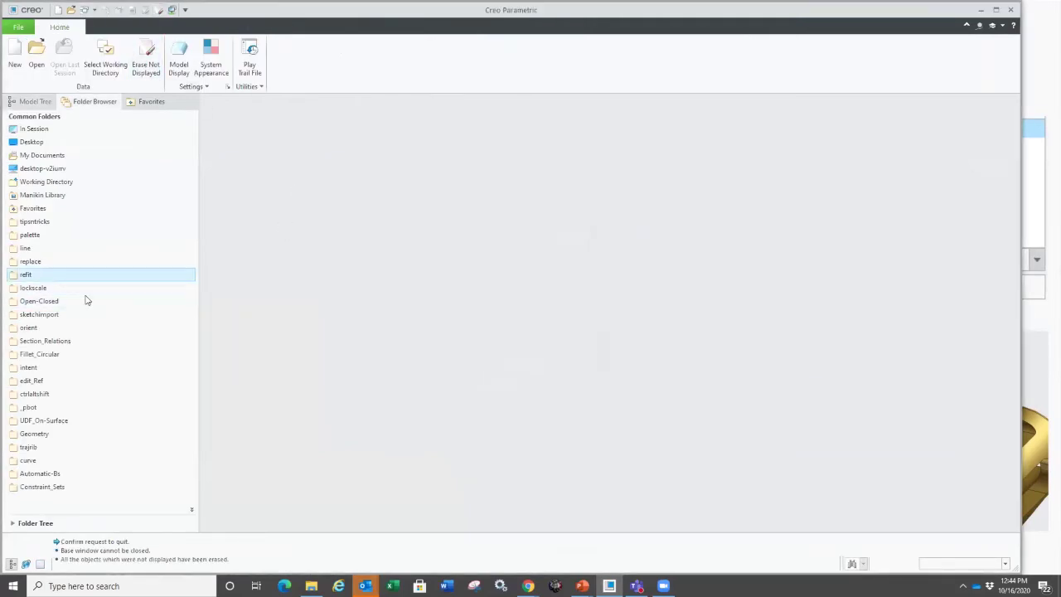
# Open the LOWER_LINK_V12 part from the sketchimport folder.
pyautogui.click(39, 314)
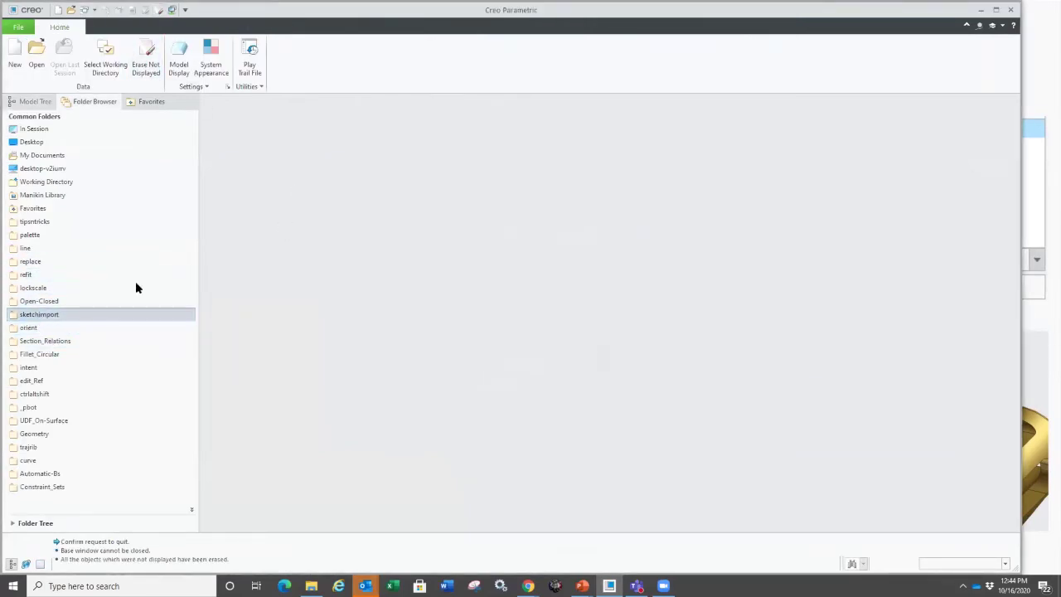
pyautogui.click(233, 162)
pyautogui.doubleClick(233, 160)
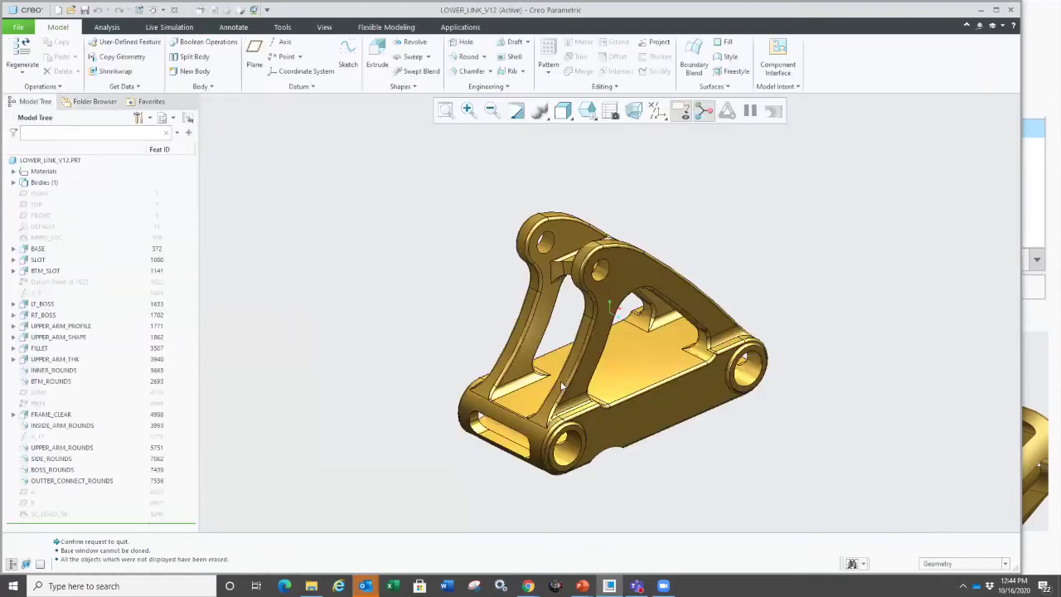
# Start an Offset of the flat recessed face on the link's underside and set the offset type to With Draft.
pyautogui.moveTo(560, 380); pyautogui.dragTo(633, 246, button='middle')
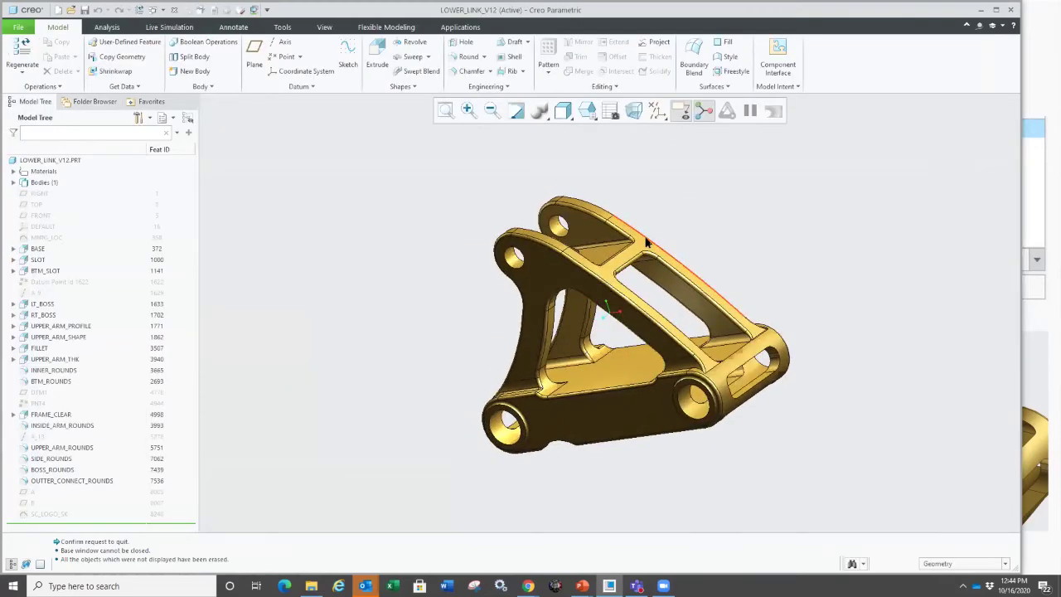
pyautogui.scroll(-4, 633, 246)
pyautogui.scroll(4, 578, 284)
pyautogui.moveTo(580, 430); pyautogui.dragTo(569, 279, button='middle')
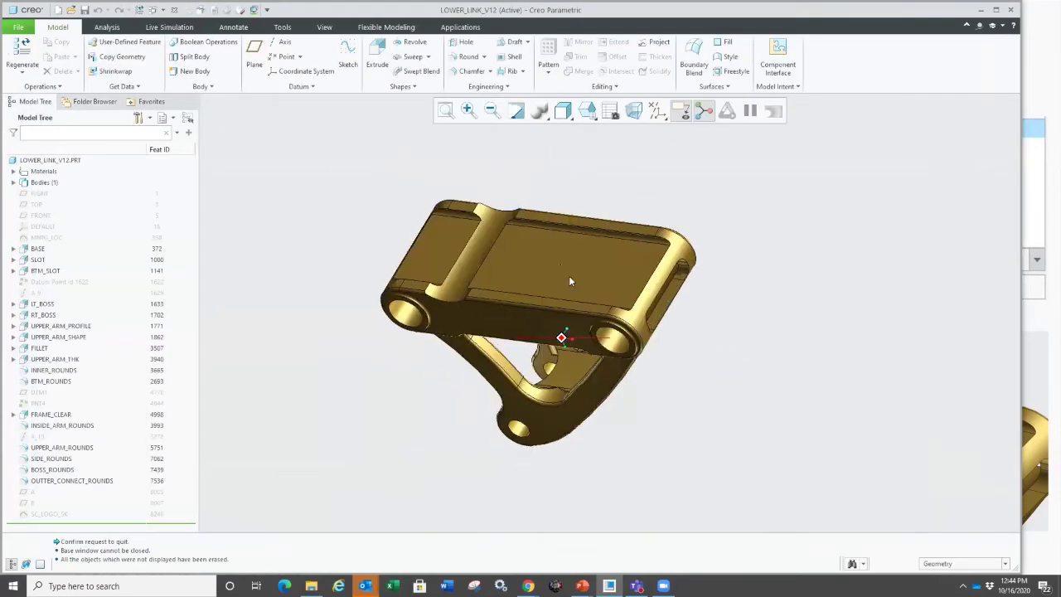
pyautogui.scroll(5, 570, 286)
pyautogui.scroll(-5, 549, 348)
pyautogui.moveTo(560, 356); pyautogui.dragTo(577, 298, button='middle')
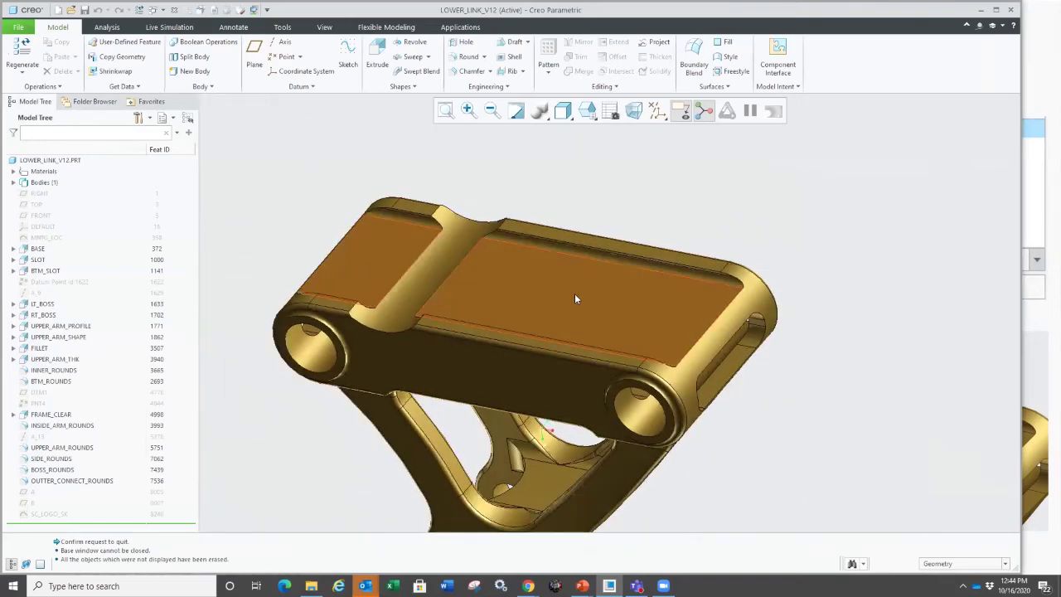
pyautogui.click(568, 290)
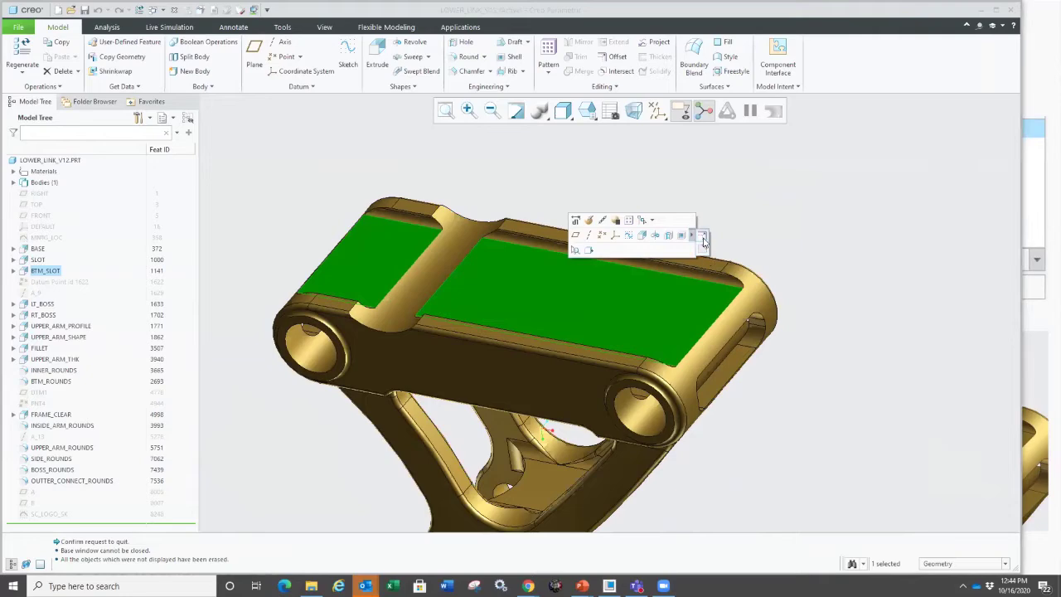
pyautogui.click(702, 247)
pyautogui.rightClick(650, 206)
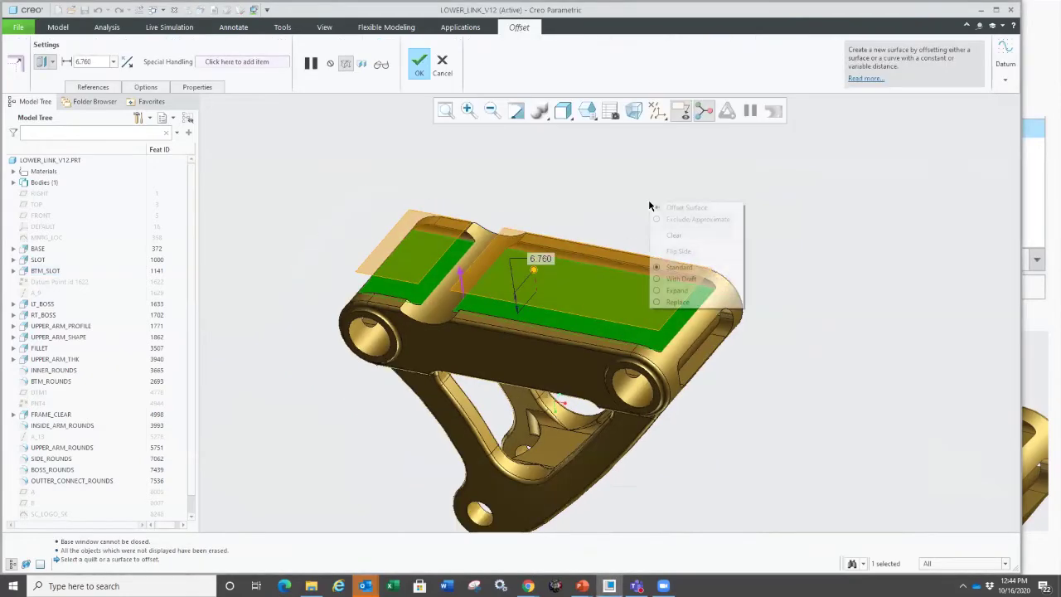
pyautogui.click(704, 278)
# Define an internal sketch for the offset on the recessed underside face, keeping the default orientation reference.
pyautogui.rightClick(598, 196)
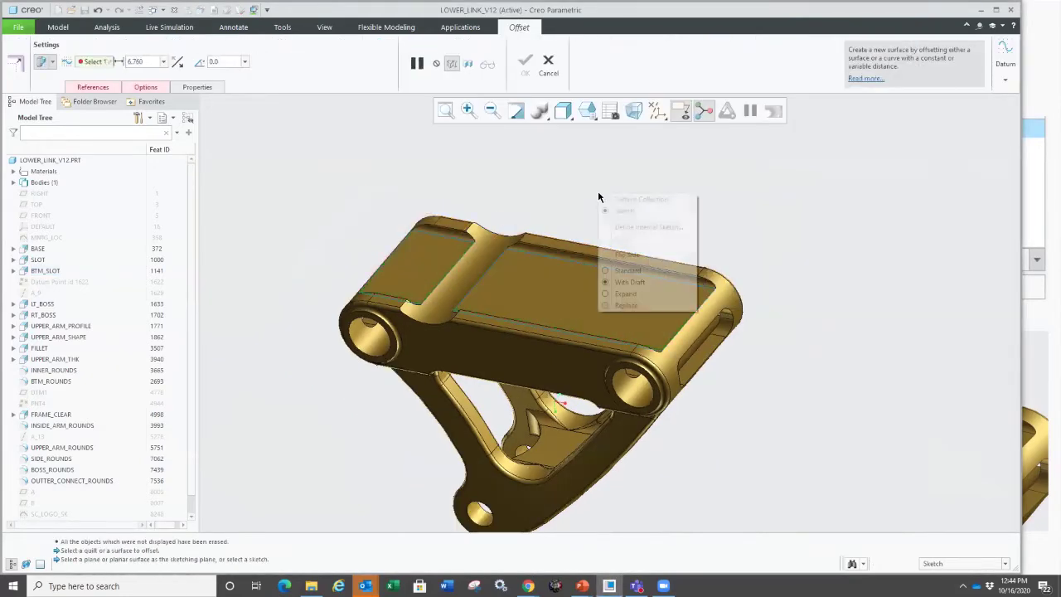
pyautogui.click(633, 225)
pyautogui.click(583, 297)
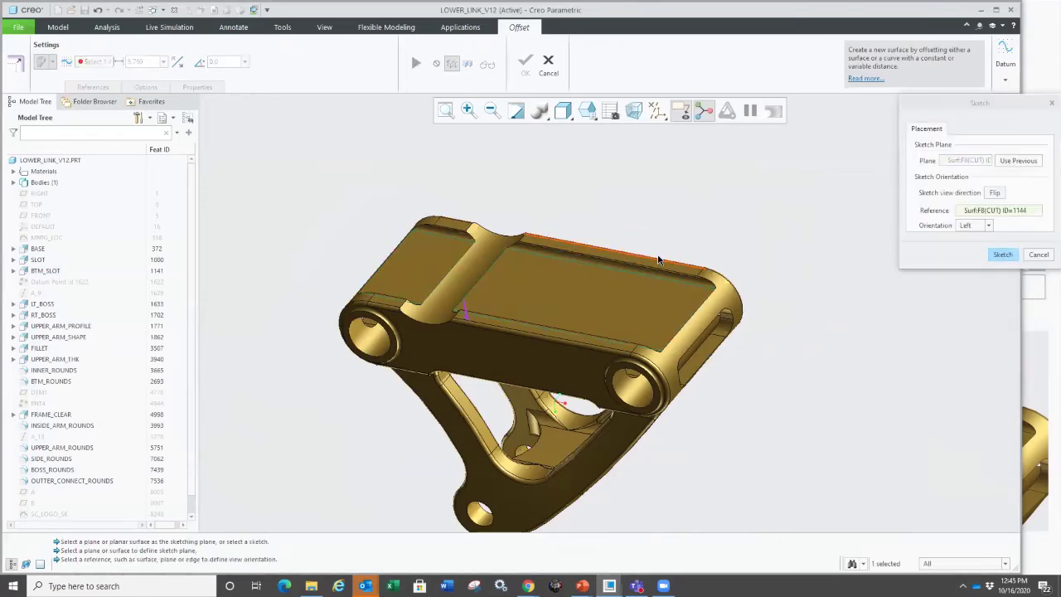
pyautogui.scroll(3, 603, 266)
pyautogui.scroll(-2, 651, 265)
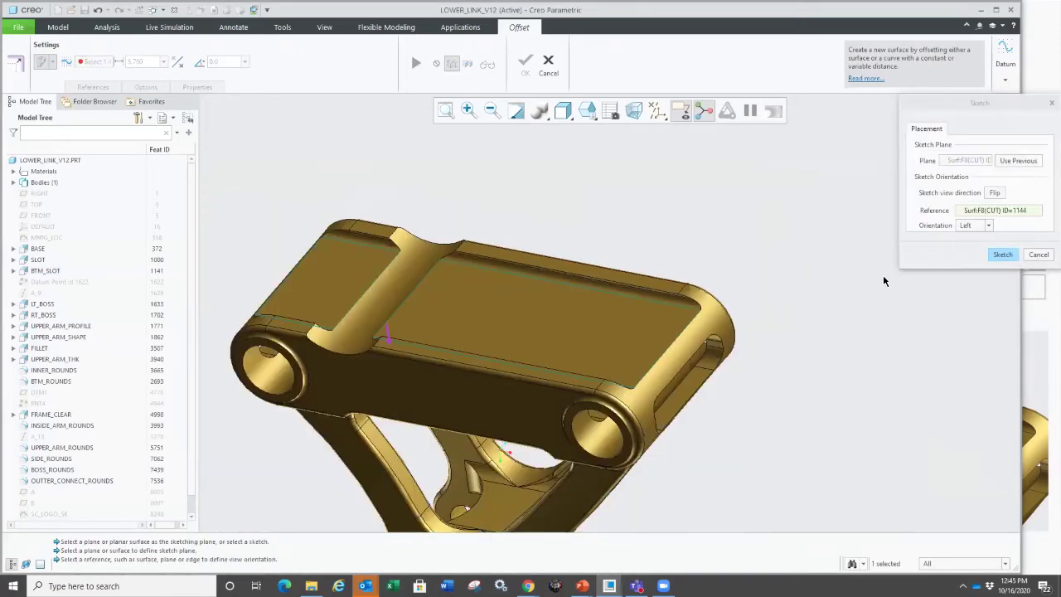
pyautogui.click(1003, 255)
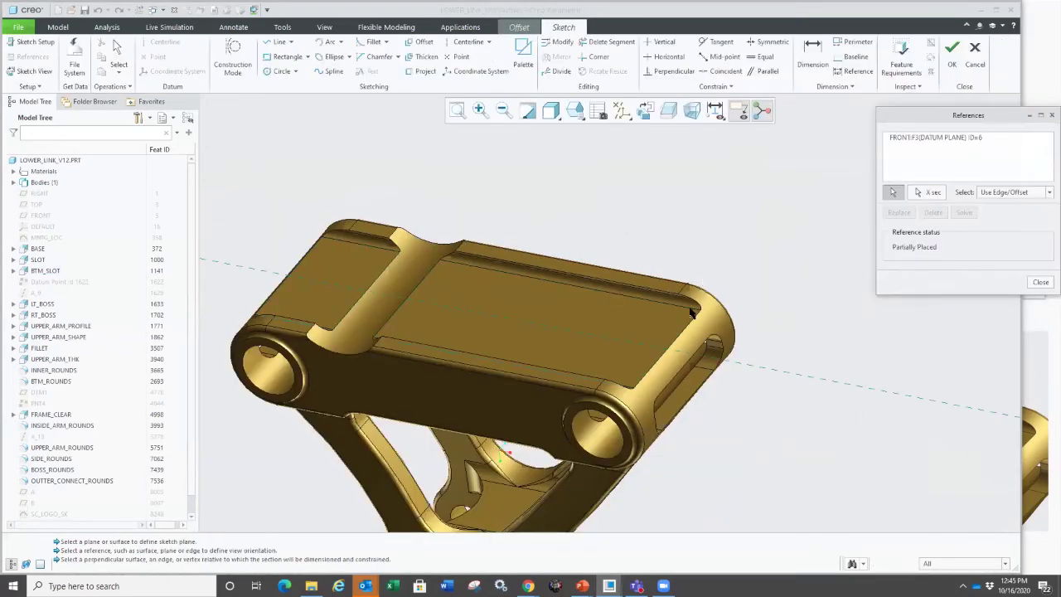
# Add the RIGHT datum plane as a second sketch reference and finish defining the references.
pyautogui.click(38, 215)
pyautogui.click(38, 204)
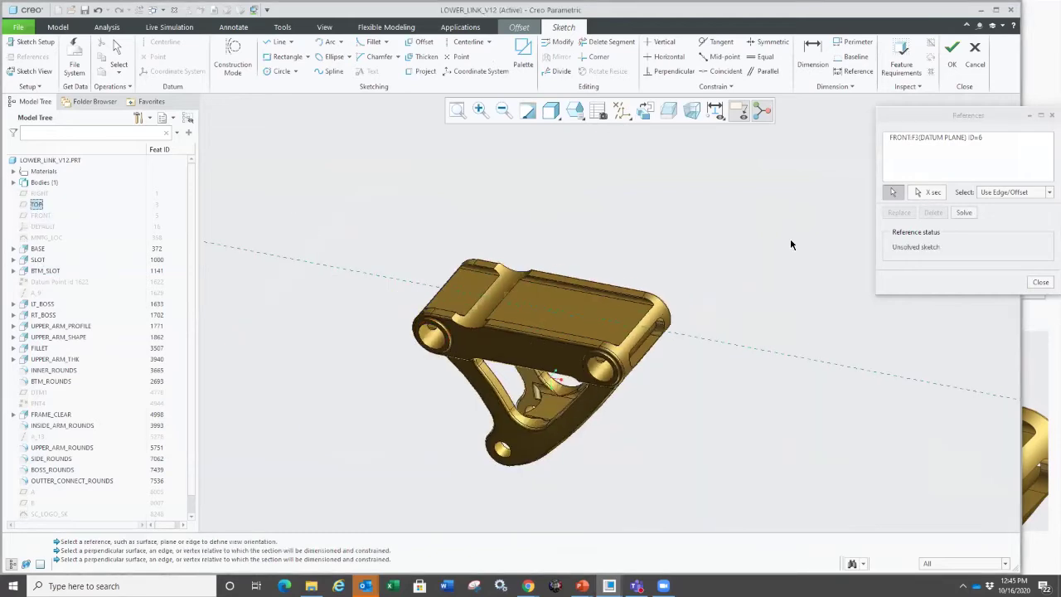
pyautogui.click(892, 193)
pyautogui.click(37, 193)
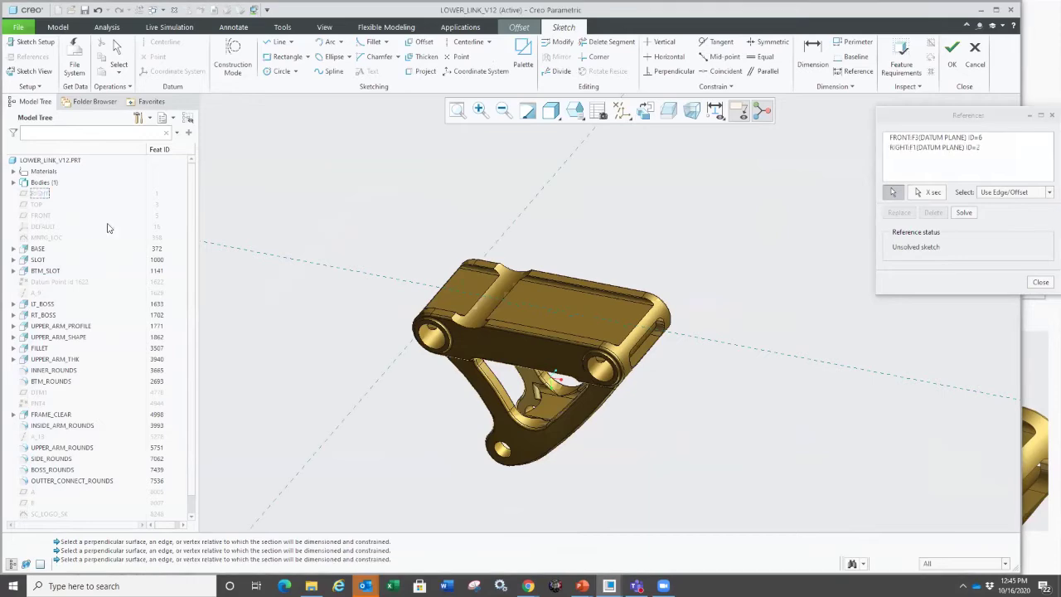
pyautogui.click(1037, 282)
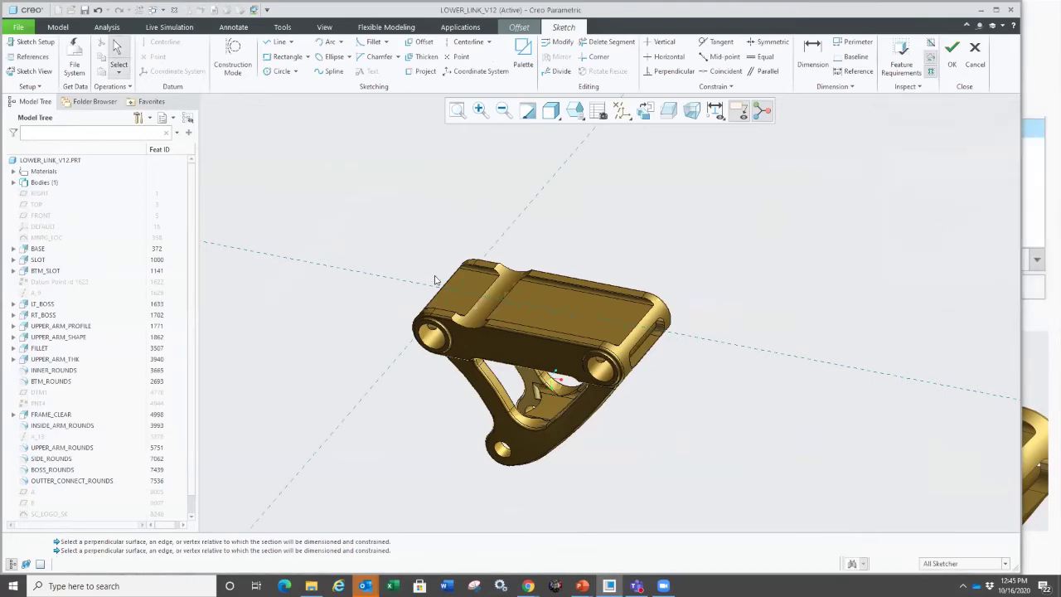
# Orient the model to the sketch plane and clip away the geometry in front of the sketching plane.
pyautogui.scroll(-2, 404, 290)
pyautogui.click(645, 110)
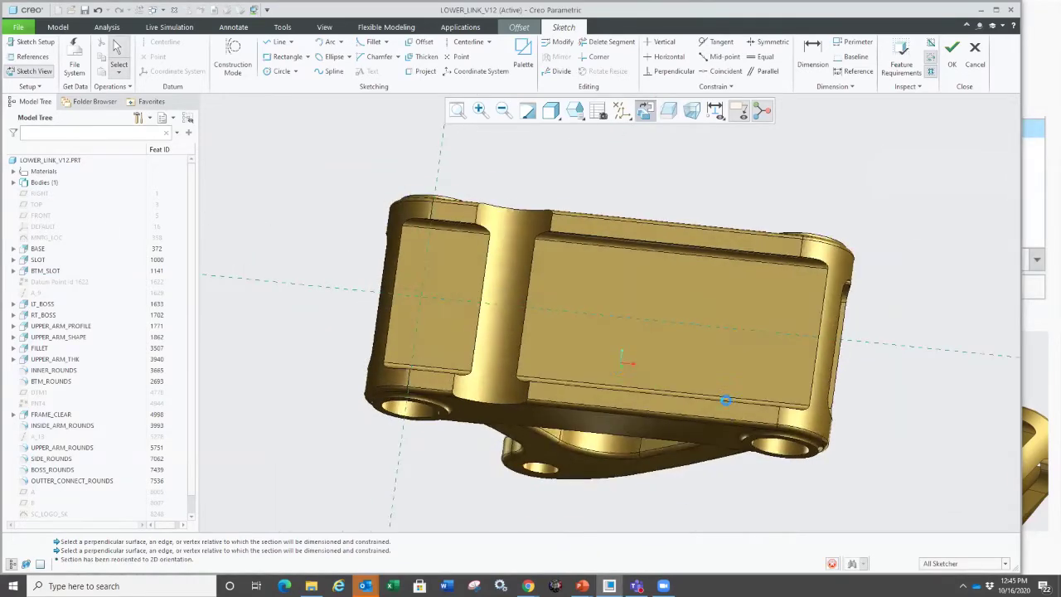
pyautogui.scroll(3, 631, 350)
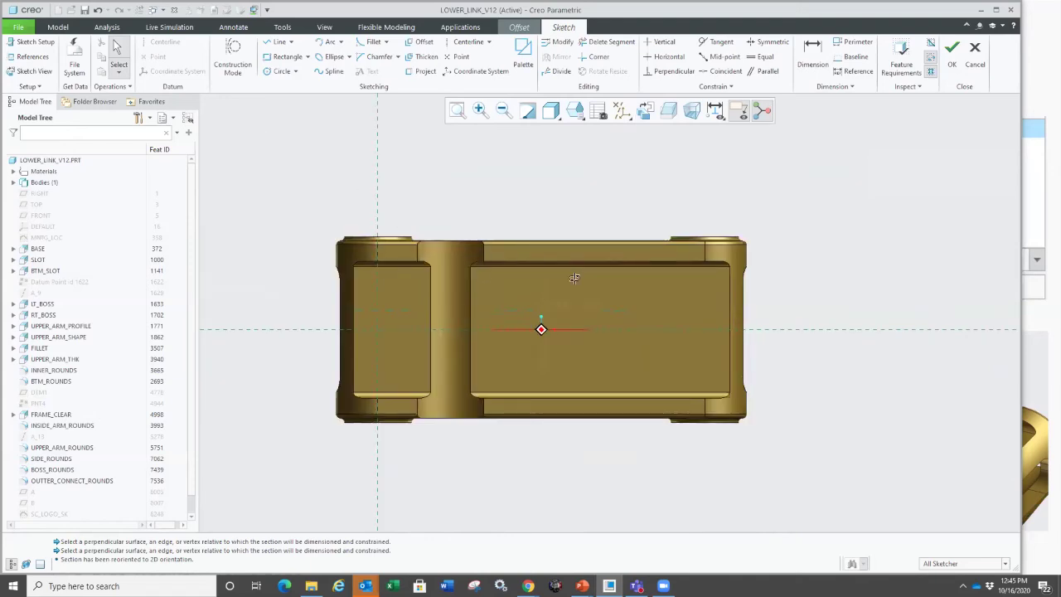
pyautogui.moveTo(551, 328); pyautogui.dragTo(663, 211, button='middle')
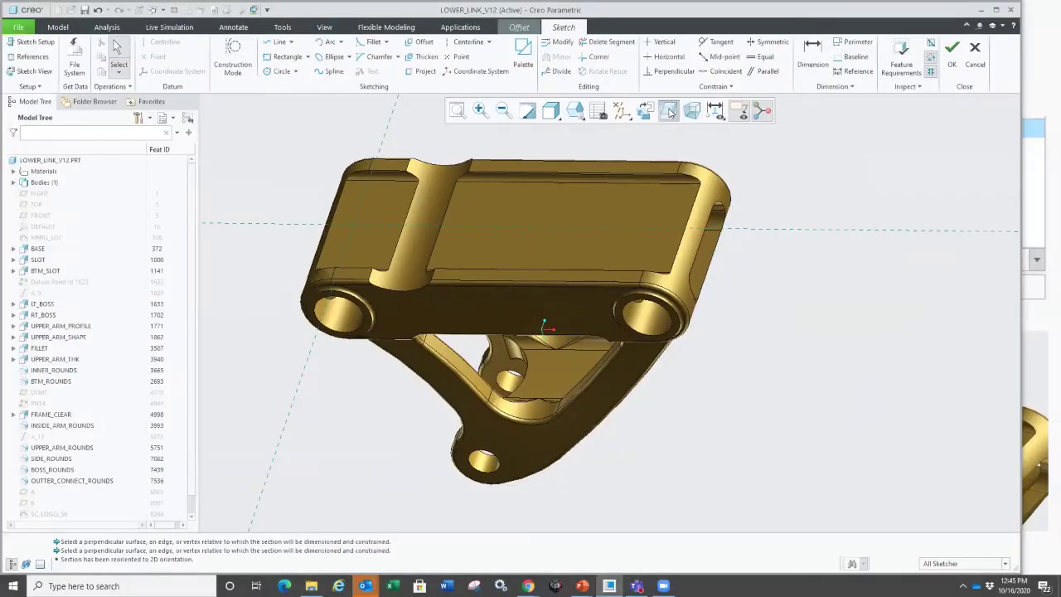
pyautogui.click(670, 110)
pyautogui.moveTo(486, 290)
pyautogui.mouseDown(button='middle')
pyautogui.moveTo(473, 246)
pyautogui.moveTo(618, 173)
pyautogui.mouseUp(button='middle')
pyautogui.scroll(-2, 627, 154)
pyautogui.scroll(2, 629, 201)
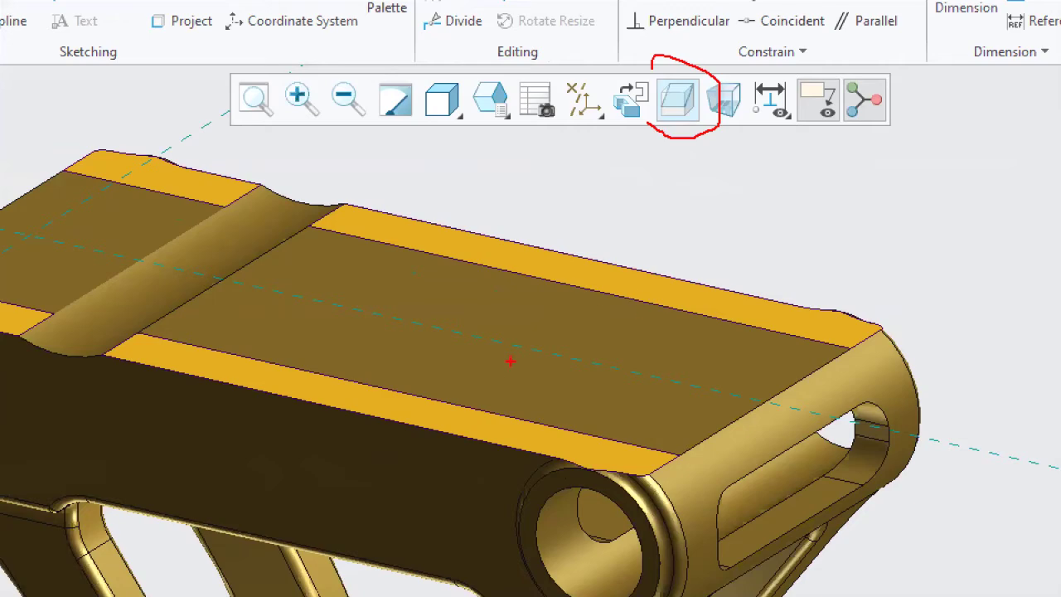
pyautogui.moveTo(358, 433); pyautogui.dragTo(760, 234)
pyautogui.moveTo(643, 301)
pyautogui.mouseDown()
pyautogui.moveTo(623, 204)
pyautogui.moveTo(651, 223)
pyautogui.moveTo(608, 230)
pyautogui.mouseUp()
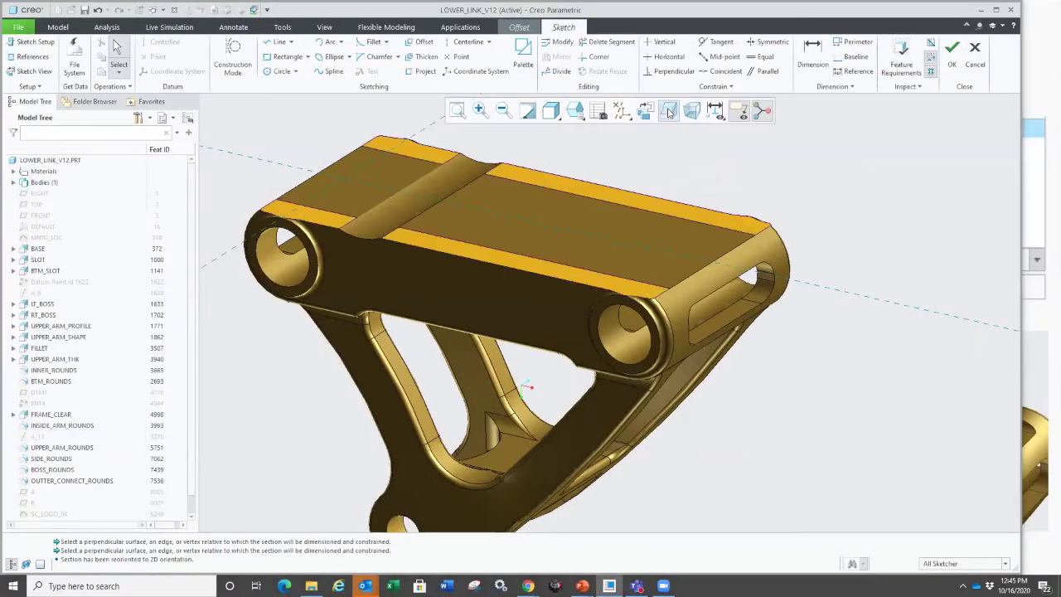
# Compare the model with sketch-plane clipping off and on, leave it on and orient the view to the sketch plane.
pyautogui.click(669, 112)
pyautogui.click(669, 112)
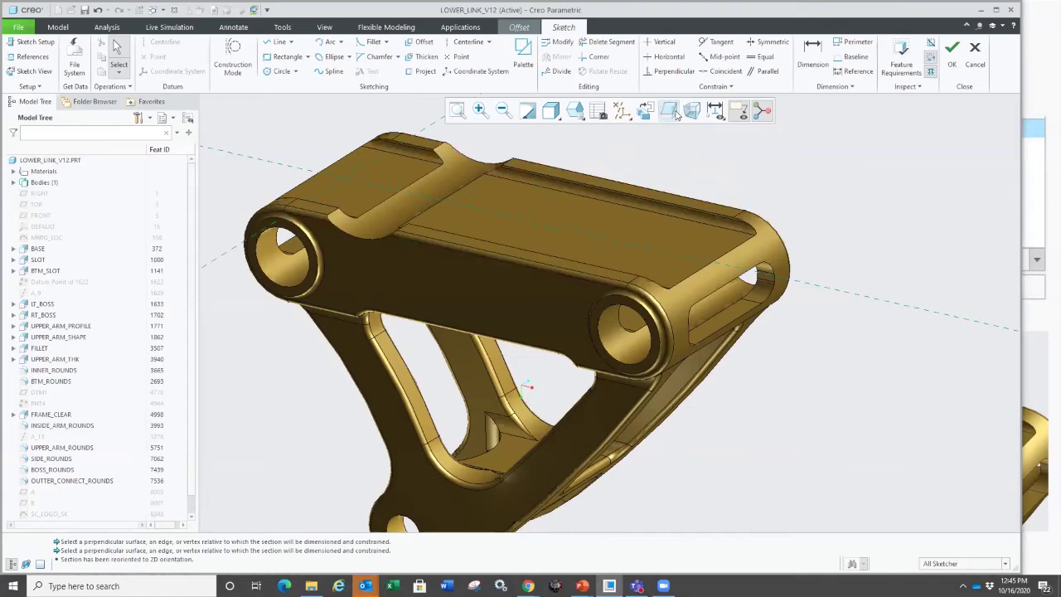
pyautogui.click(669, 112)
pyautogui.moveTo(615, 142)
pyautogui.mouseDown(button='middle')
pyautogui.moveTo(630, 161)
pyautogui.moveTo(618, 137)
pyautogui.mouseUp(button='middle')
pyautogui.click(642, 111)
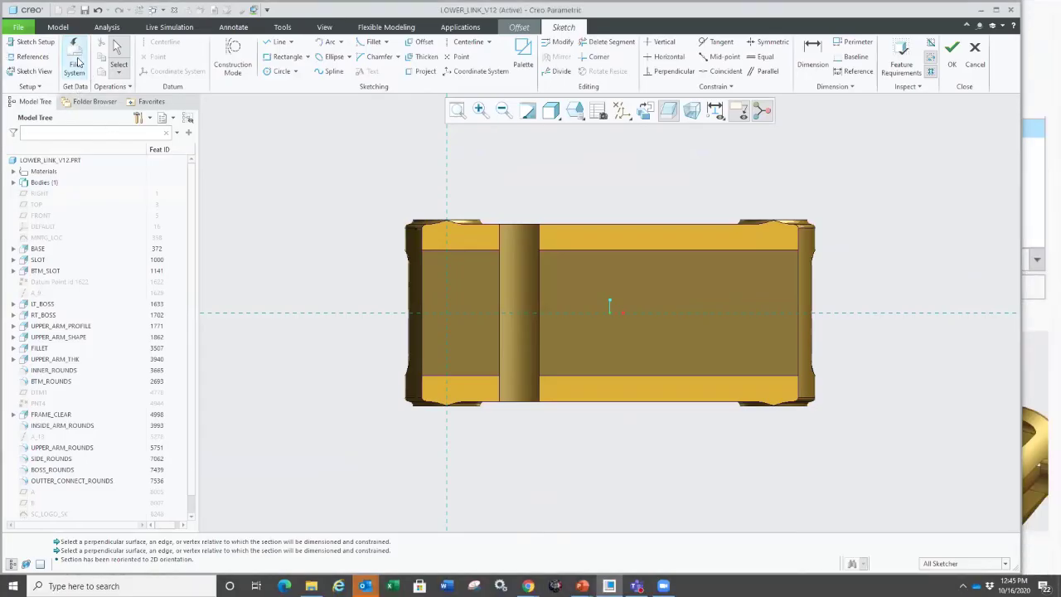
# Import lower_link_v12.drw from the sketchimport folder into the sketch, listing all file types.
pyautogui.click(74, 66)
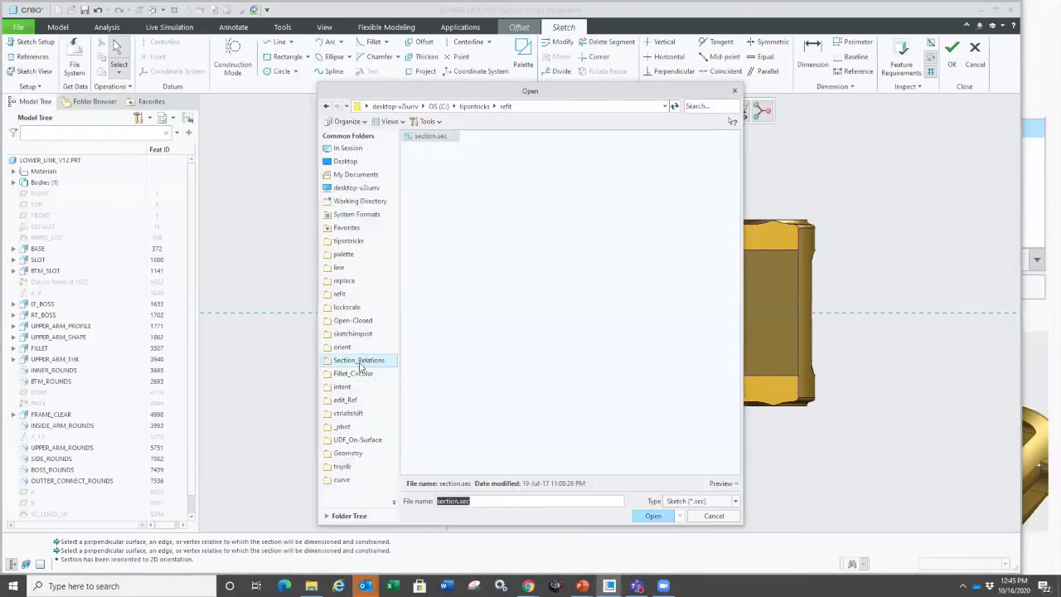
pyautogui.click(358, 336)
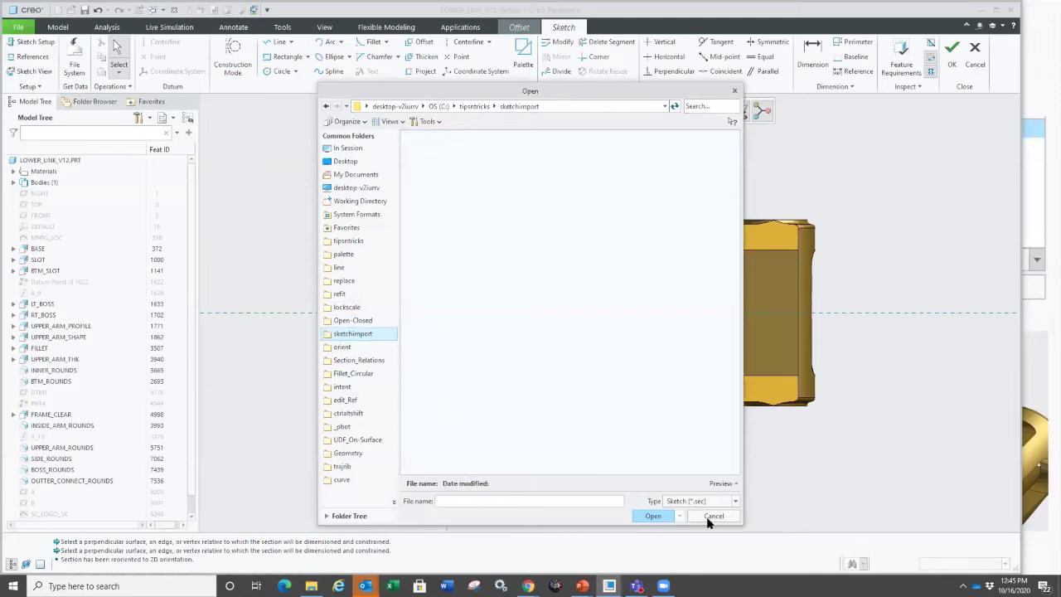
pyautogui.click(678, 507)
pyautogui.click(688, 568)
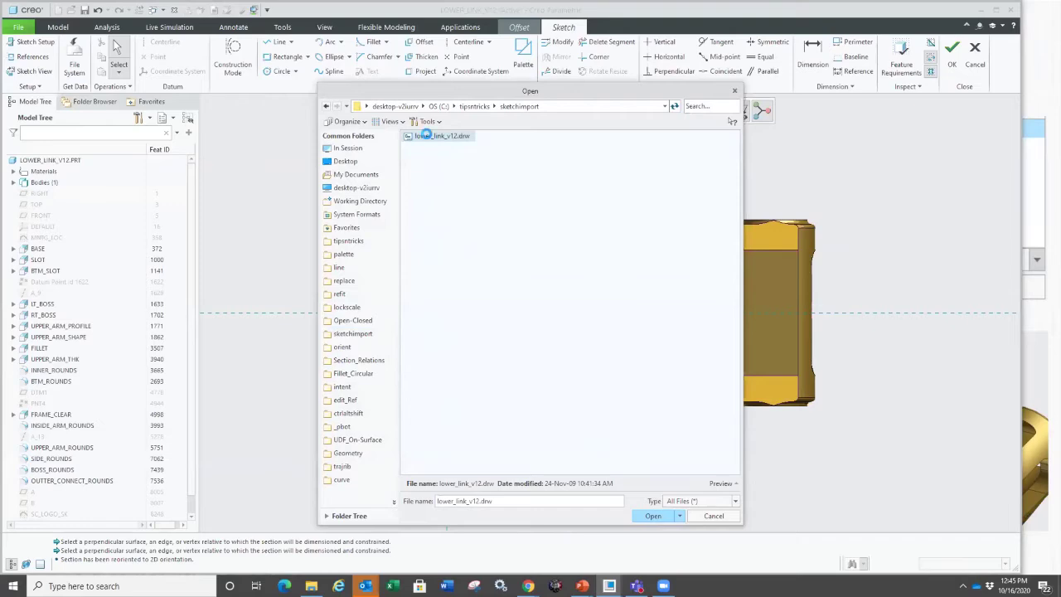
pyautogui.doubleClick(428, 136)
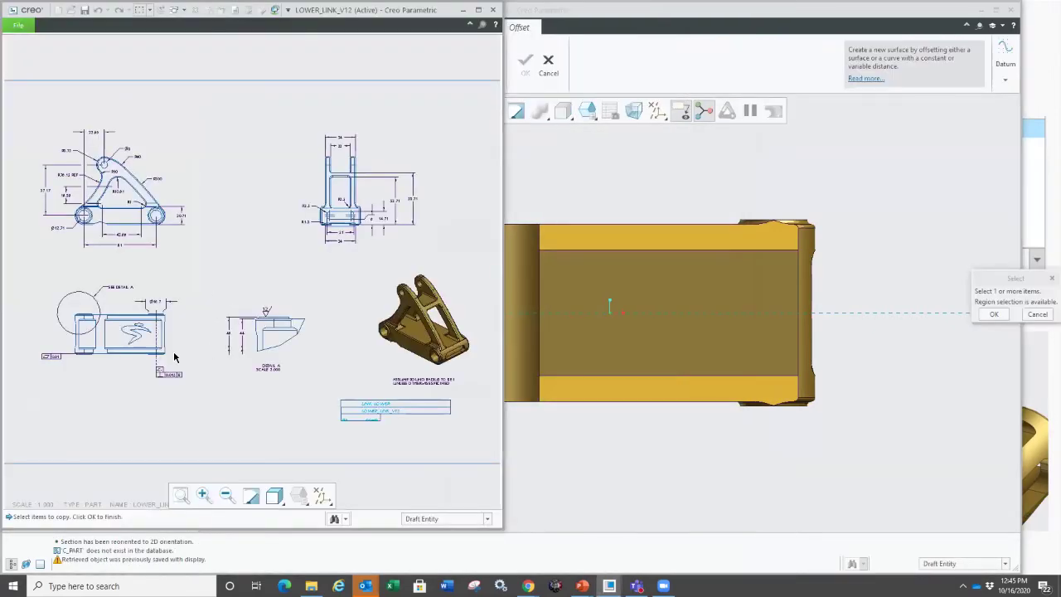
# Select the logo entities in the drawing view that shows the slotted plate and accept them for copying.
pyautogui.scroll(5, 105, 350)
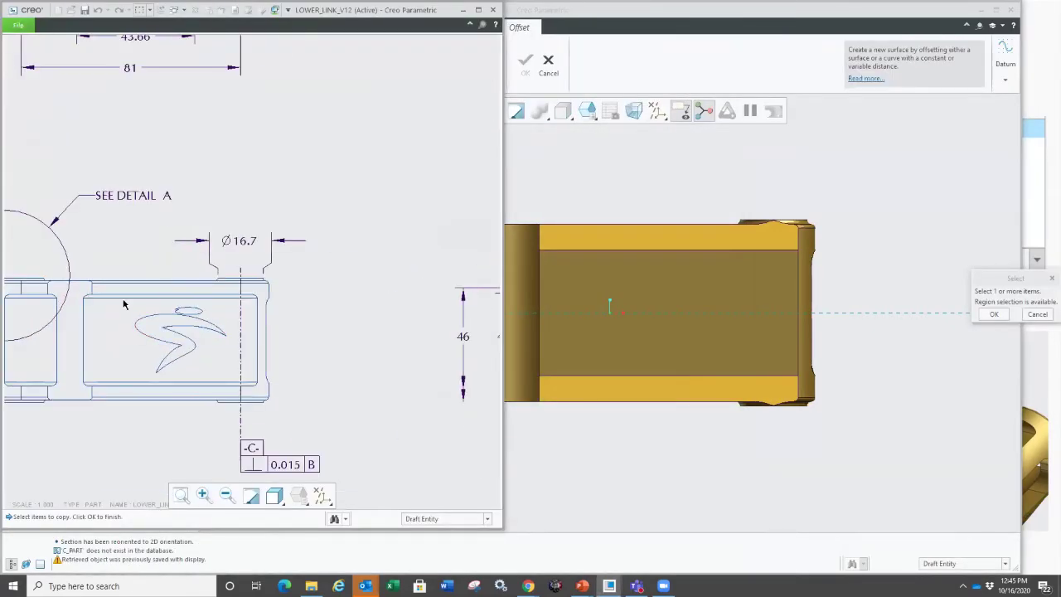
pyautogui.moveTo(127, 304); pyautogui.dragTo(296, 414)
pyautogui.middleClick(262, 389)
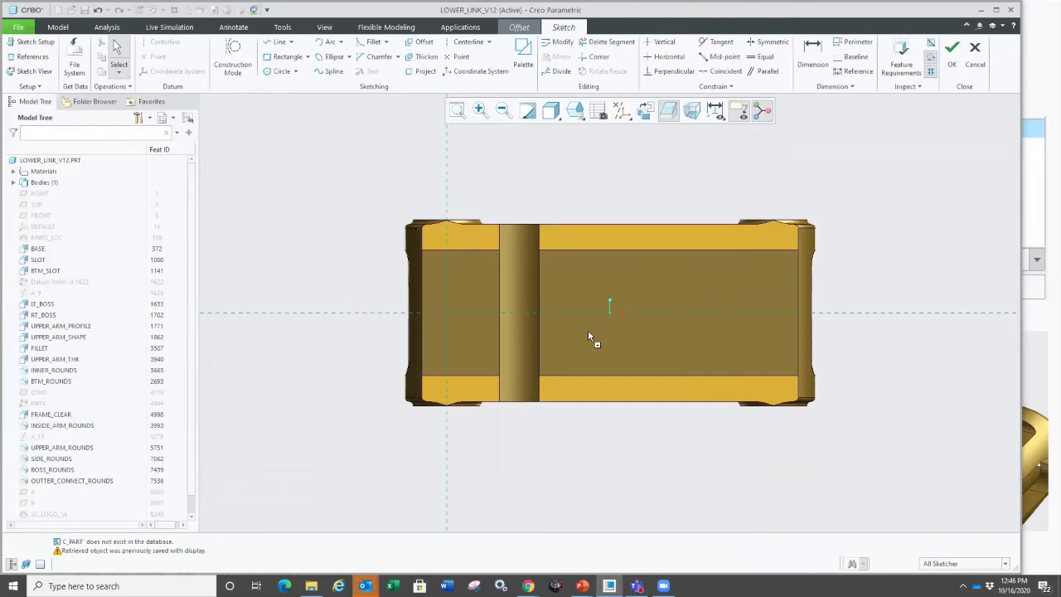
# Turn off the display of constraints in the sketcher display filters.
pyautogui.click(716, 112)
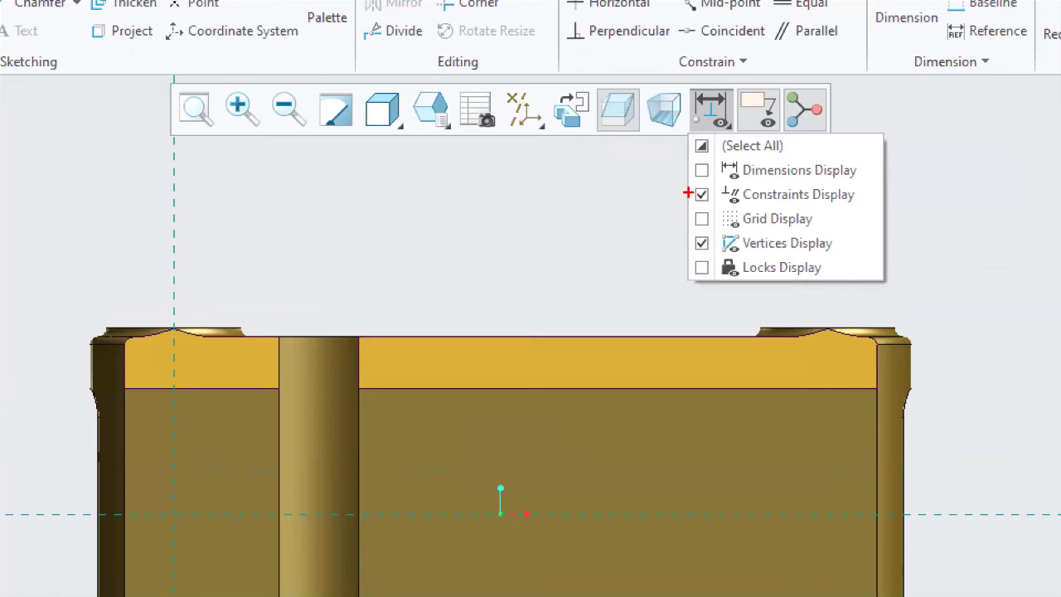
pyautogui.keyDown('ctrl'); pyautogui.moveTo(680, 158); pyautogui.dragTo(845, 185); pyautogui.keyUp('ctrl')
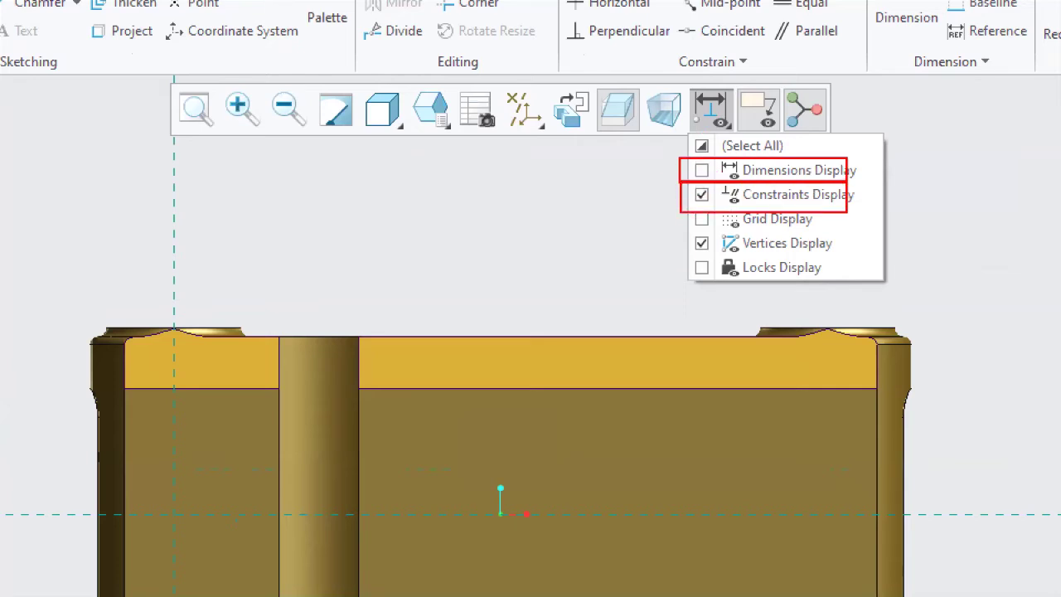
pyautogui.press('Escape')
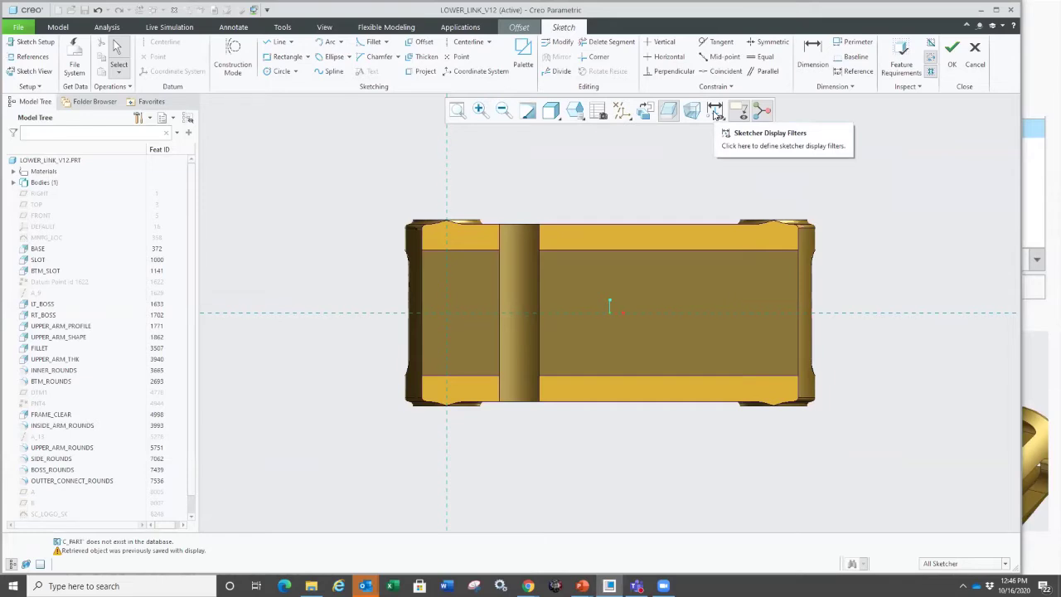
pyautogui.click(716, 114)
pyautogui.click(710, 153)
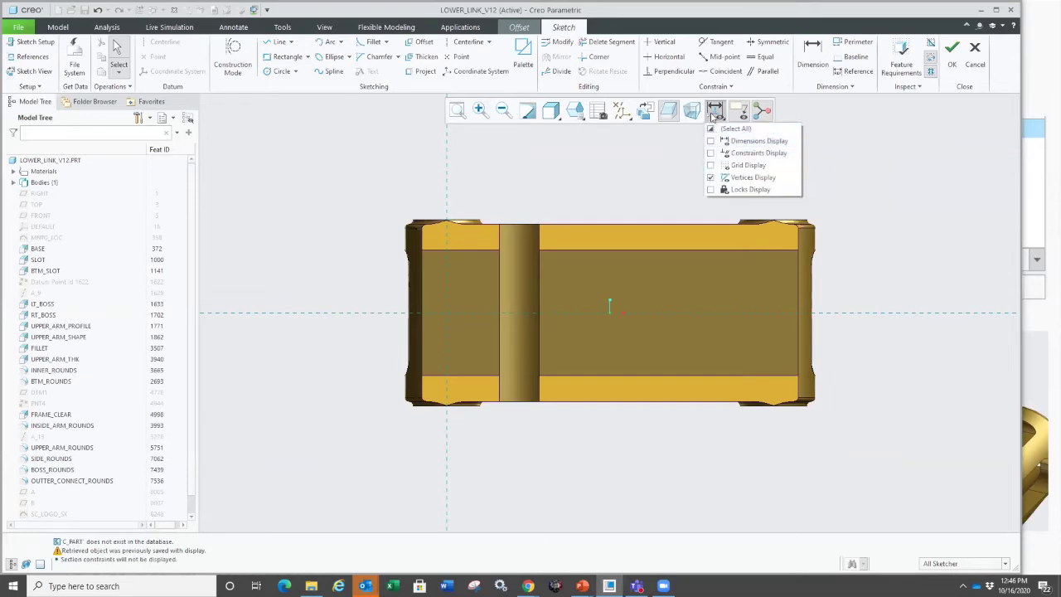
pyautogui.click(713, 115)
pyautogui.click(715, 113)
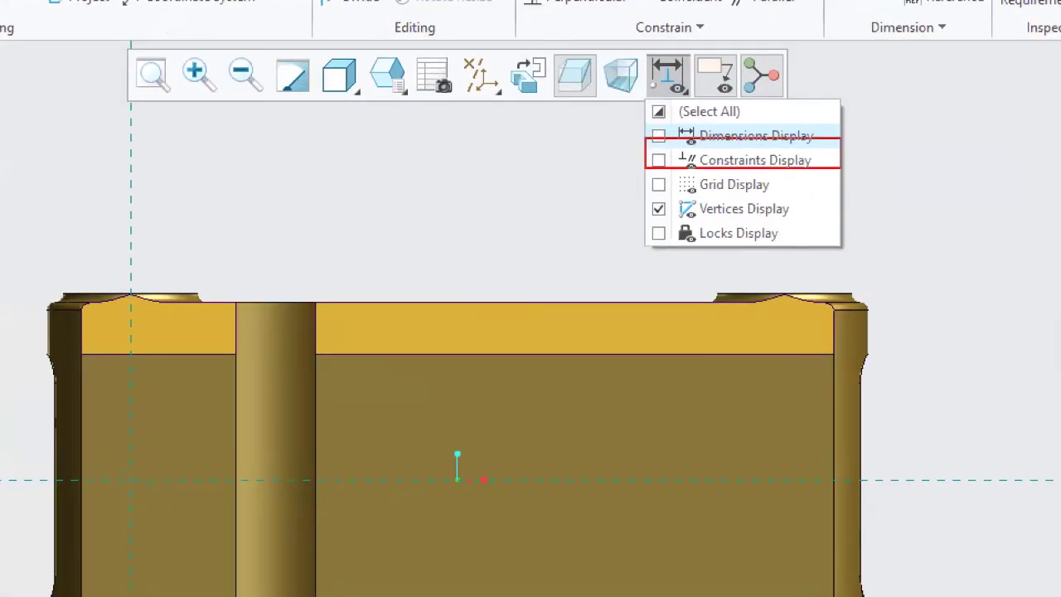
pyautogui.click(671, 84)
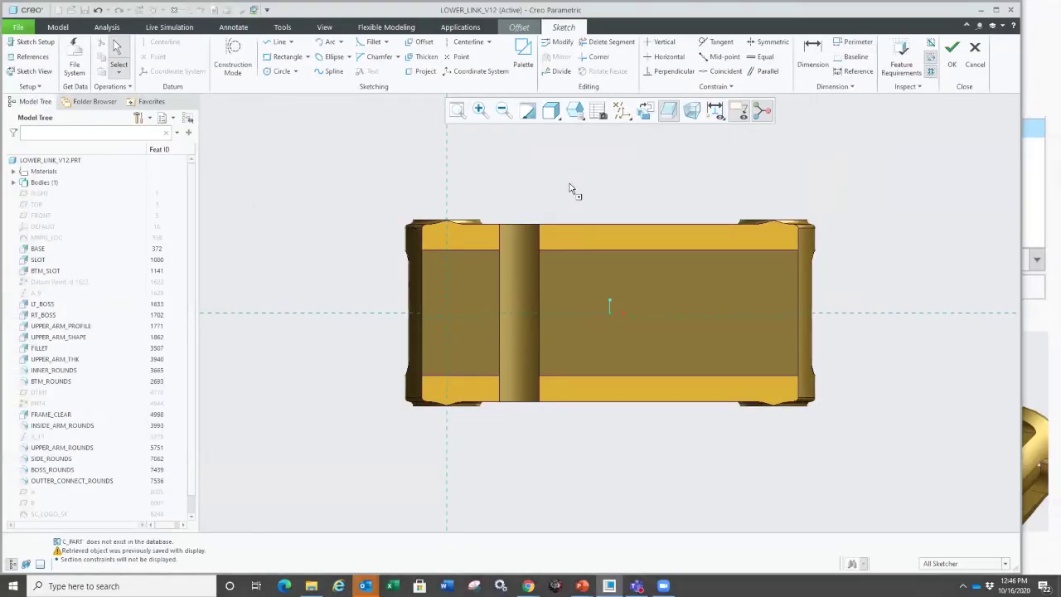
# Place the imported logo on the plate's recessed area centred on the horizontal reference, scale it to about 25.9 and accept the import.
pyautogui.click(499, 186)
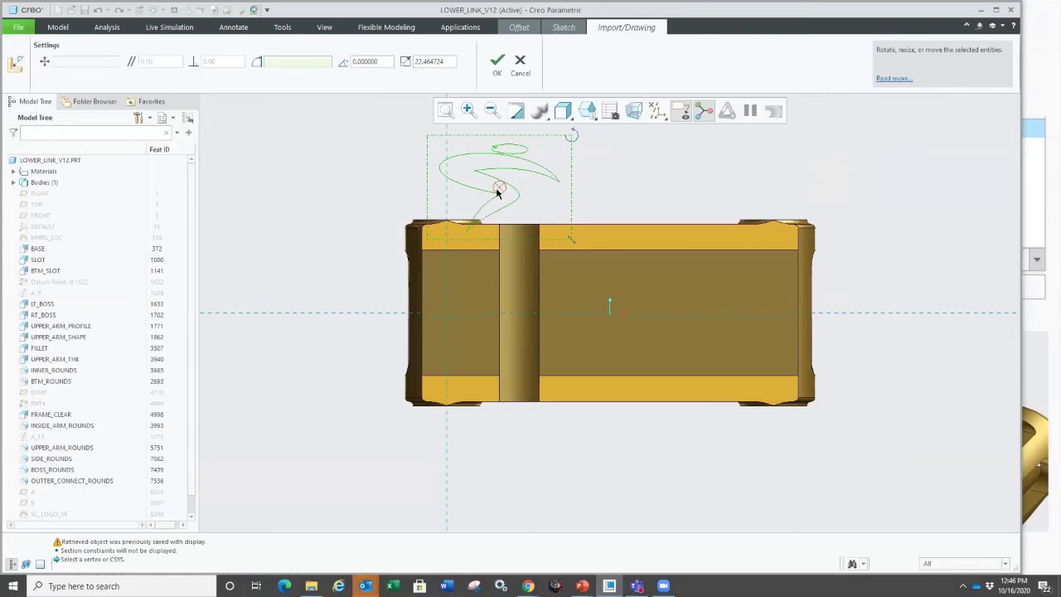
pyautogui.moveTo(497, 192)
pyautogui.mouseDown()
pyautogui.moveTo(554, 206)
pyautogui.moveTo(611, 304)
pyautogui.moveTo(664, 319)
pyautogui.mouseUp()
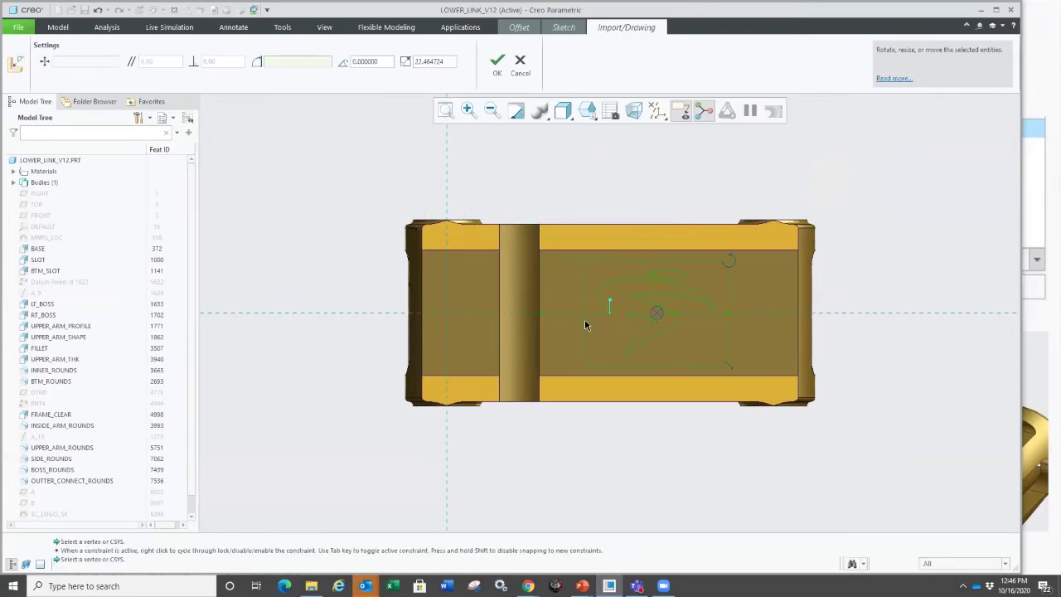
pyautogui.moveTo(730, 368)
pyautogui.mouseDown()
pyautogui.moveTo(750, 379)
pyautogui.moveTo(742, 377)
pyautogui.mouseUp()
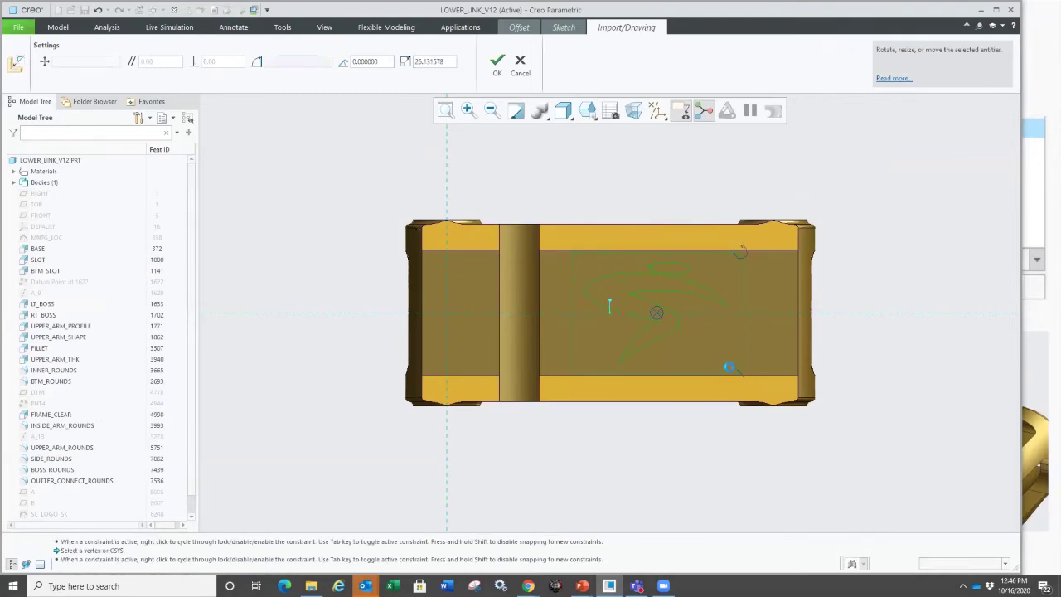
pyautogui.moveTo(741, 376)
pyautogui.mouseDown(button='middle')
pyautogui.moveTo(611, 308)
pyautogui.moveTo(541, 317)
pyautogui.mouseUp(button='middle')
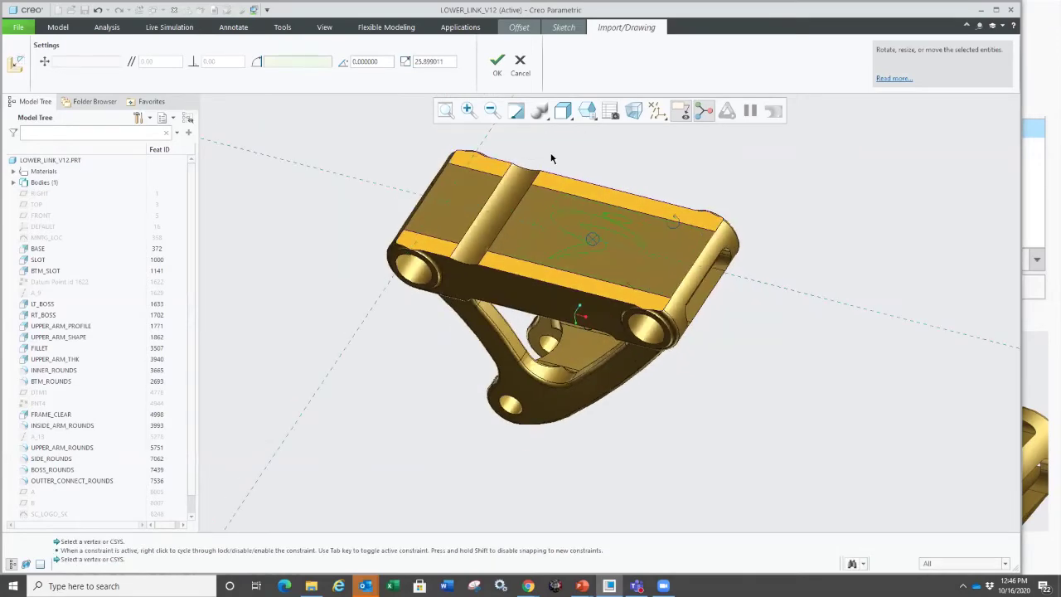
pyautogui.click(497, 65)
# Turn the sketch dimensions display on to inspect the logo's dimensions, and turn it off again.
pyautogui.moveTo(639, 182); pyautogui.dragTo(648, 230, button='middle')
pyautogui.scroll(-1, 639, 173)
pyautogui.click(662, 186)
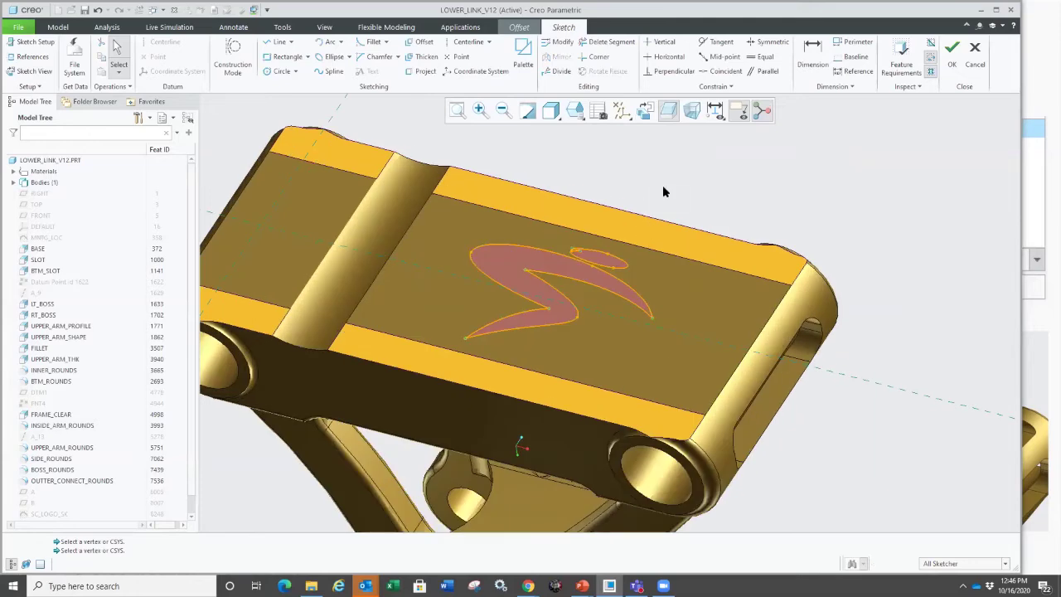
pyautogui.click(716, 114)
pyautogui.click(741, 142)
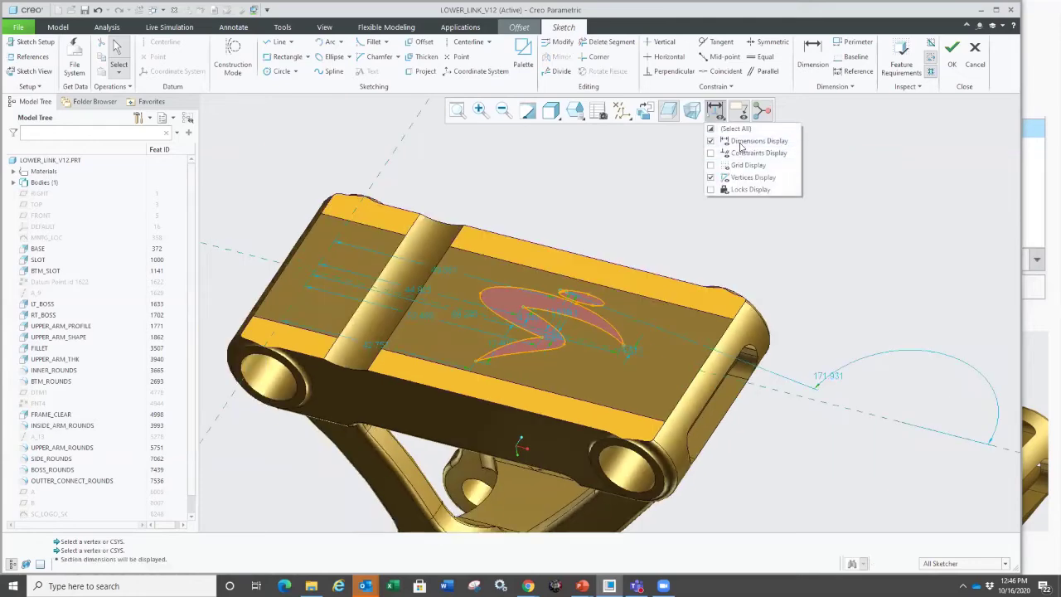
pyautogui.click(741, 142)
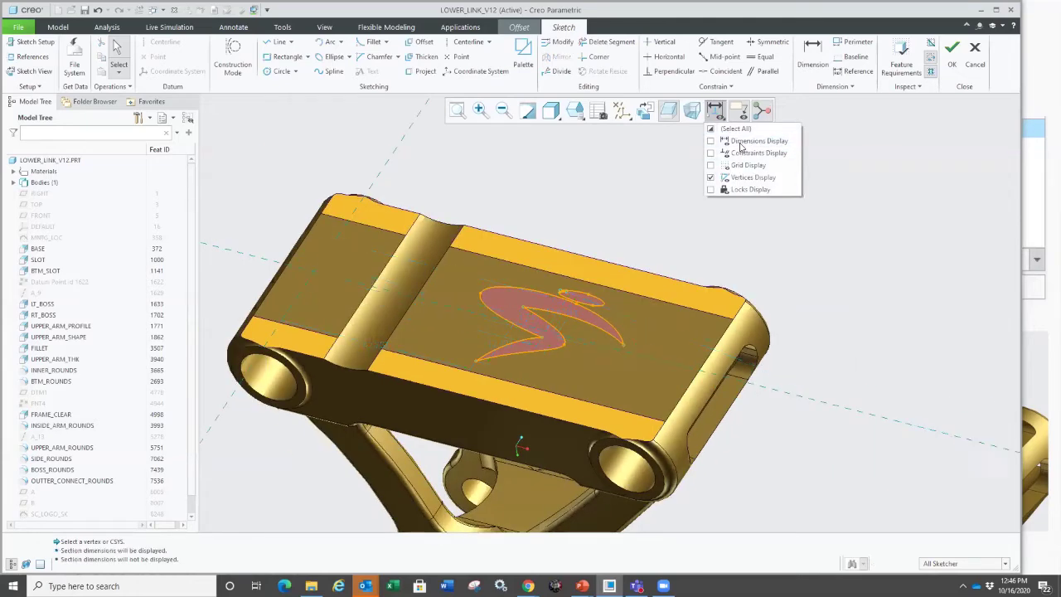
# Accept the logo sketch and complete the offset feature with a draft angle of 0.0.
pyautogui.rightClick(586, 204)
pyautogui.click(610, 296)
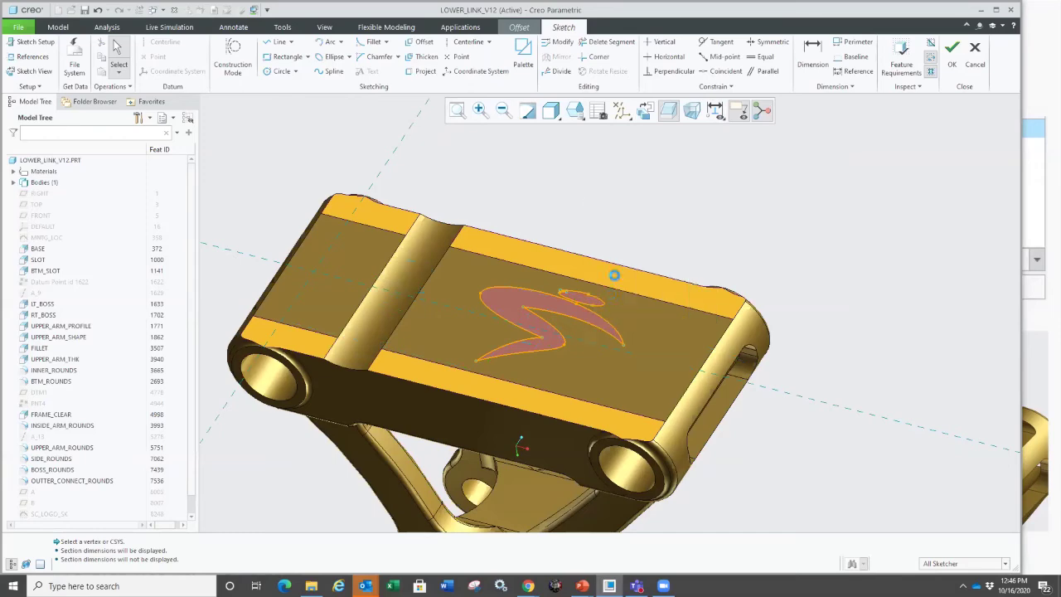
pyautogui.moveTo(633, 264)
pyautogui.mouseDown(button='middle')
pyautogui.moveTo(630, 240)
pyautogui.moveTo(580, 281)
pyautogui.mouseUp(button='middle')
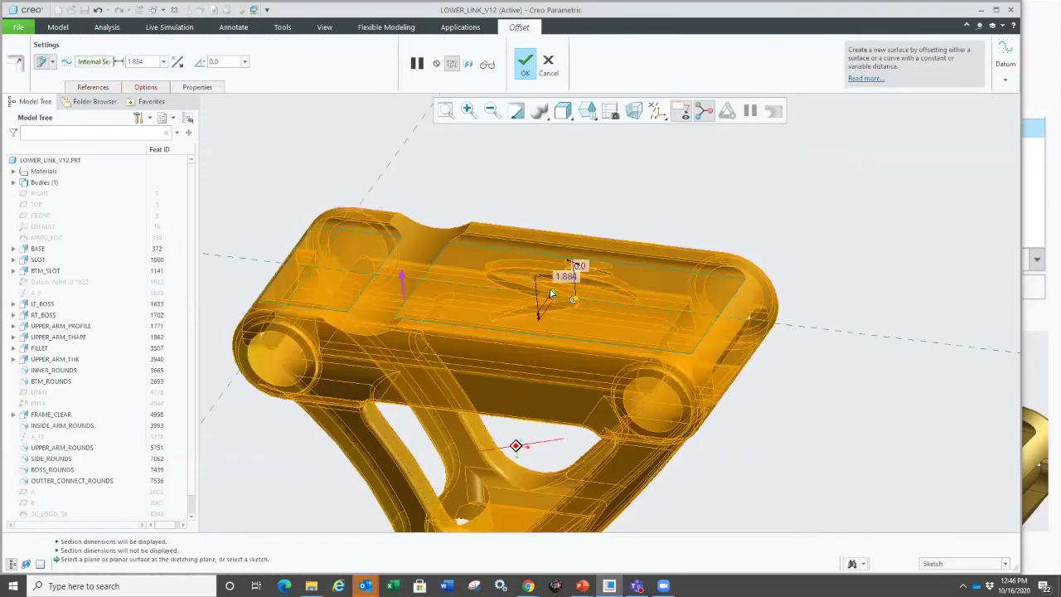
pyautogui.scroll(3, 585, 293)
pyautogui.scroll(2, 605, 293)
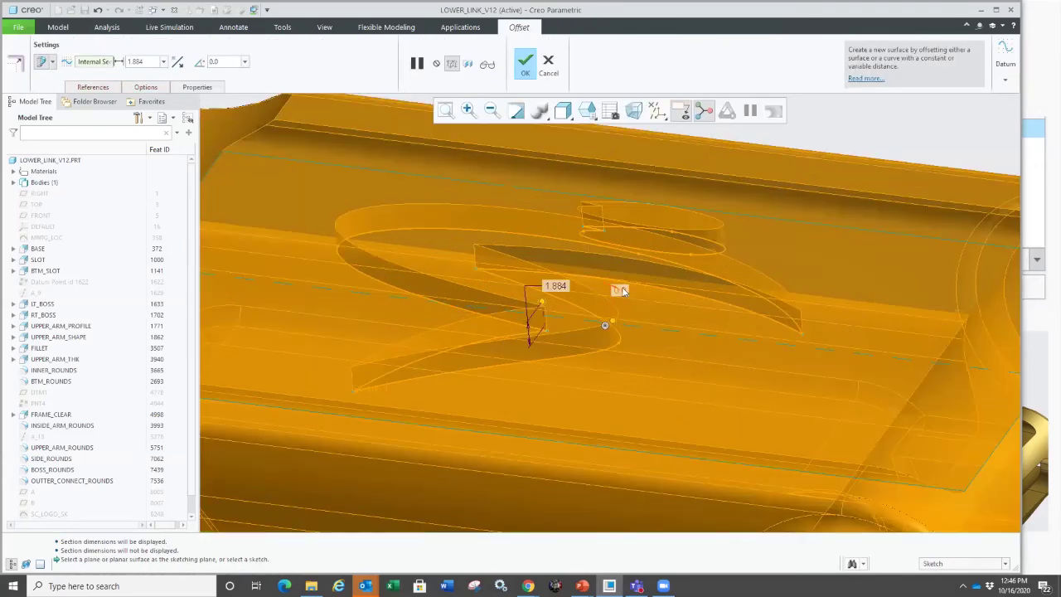
pyautogui.scroll(-3, 620, 290)
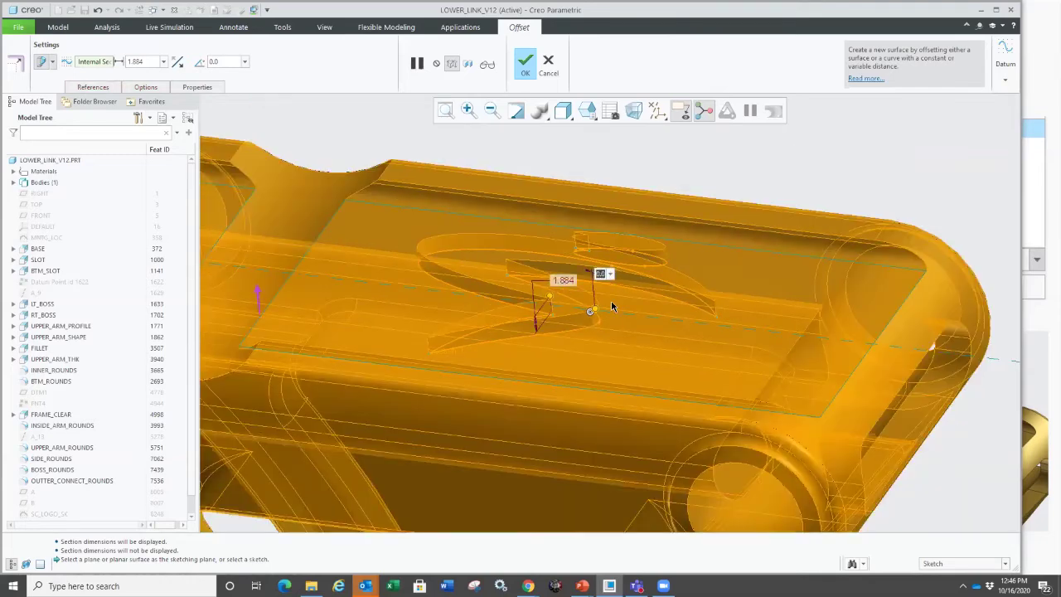
pyautogui.press('Return')
pyautogui.scroll(-3, 630, 217)
pyautogui.middleClick(633, 215)
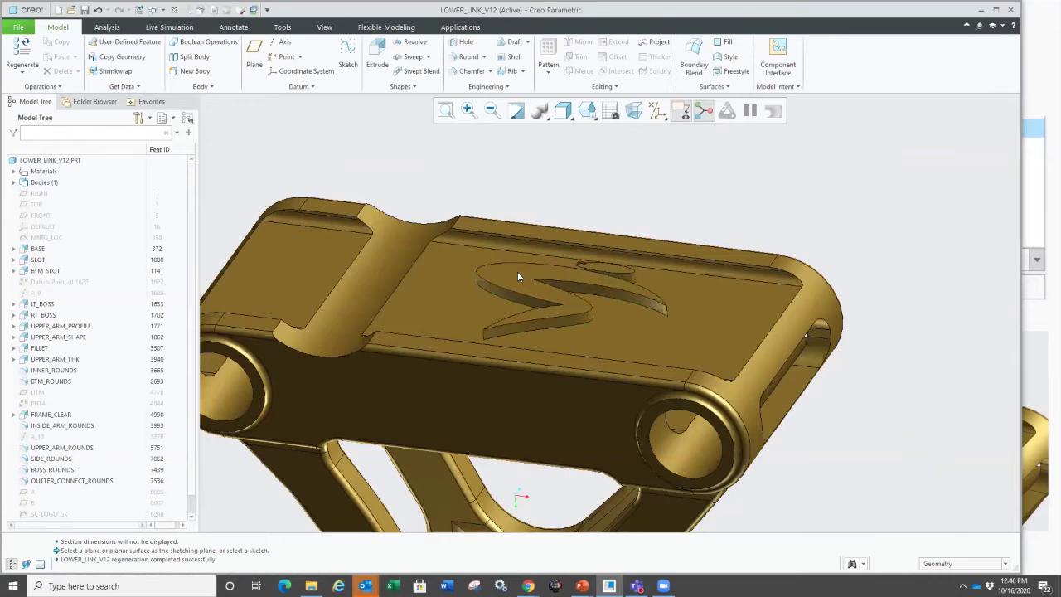
# Apply the white appearance to the top faces of the offset logo.
pyautogui.click(324, 26)
pyautogui.click(116, 57)
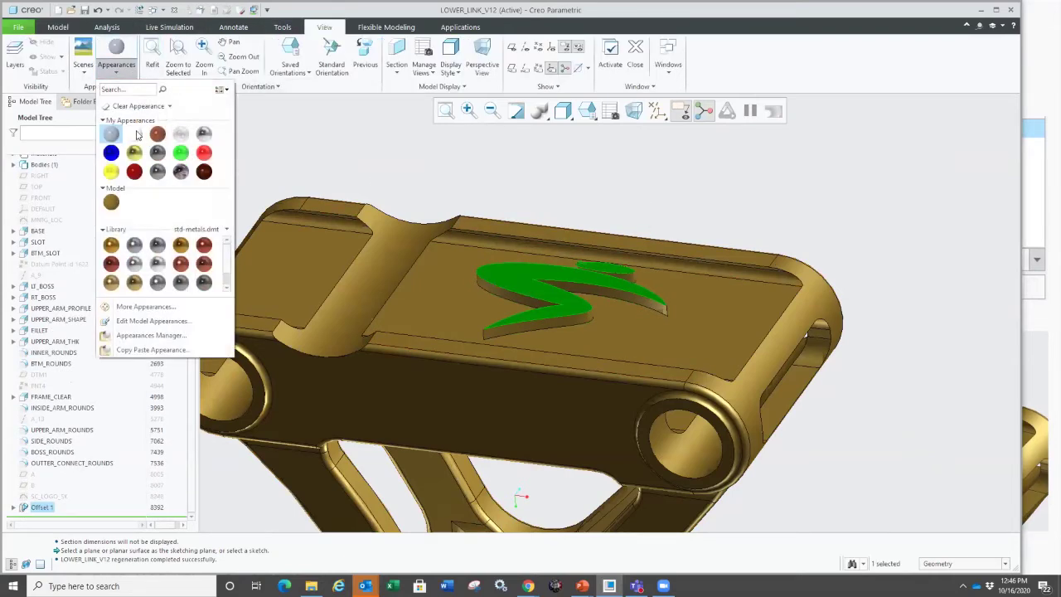
pyautogui.click(137, 132)
pyautogui.scroll(-3, 540, 244)
pyautogui.scroll(3, 517, 237)
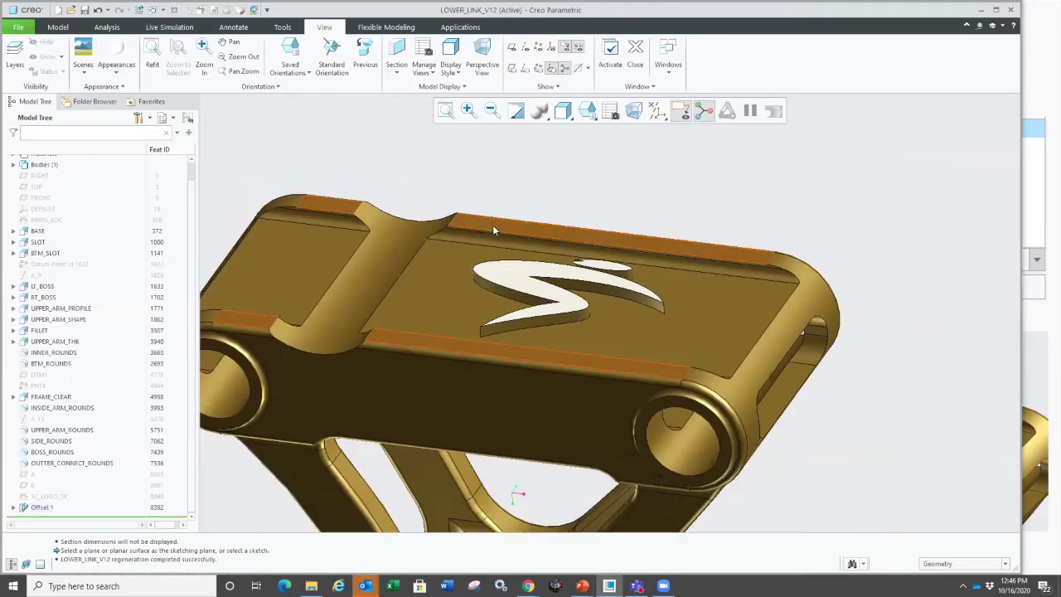
pyautogui.press('super+Tab')
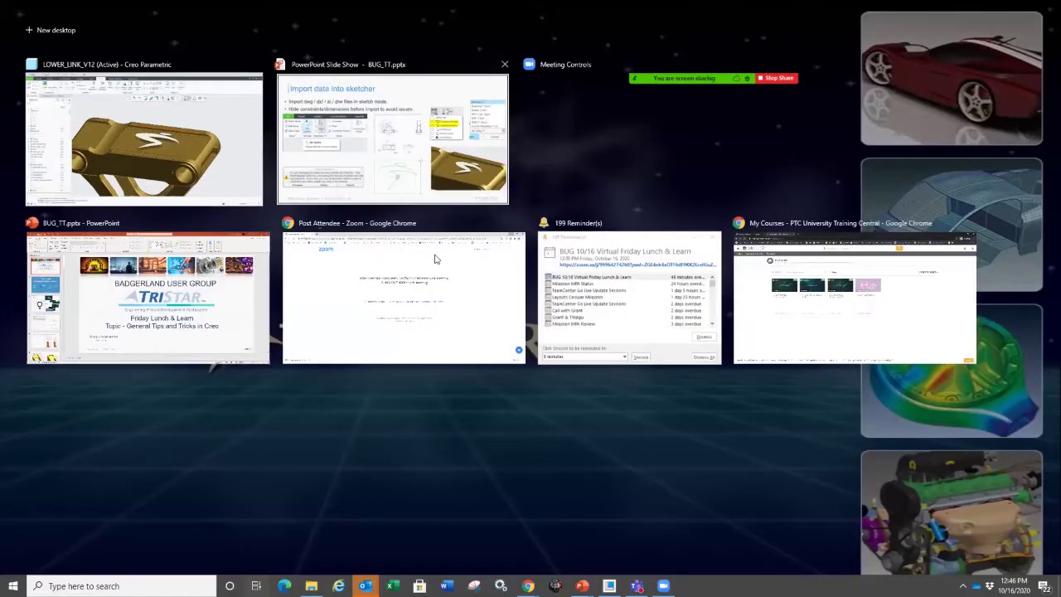
pyautogui.click(393, 139)
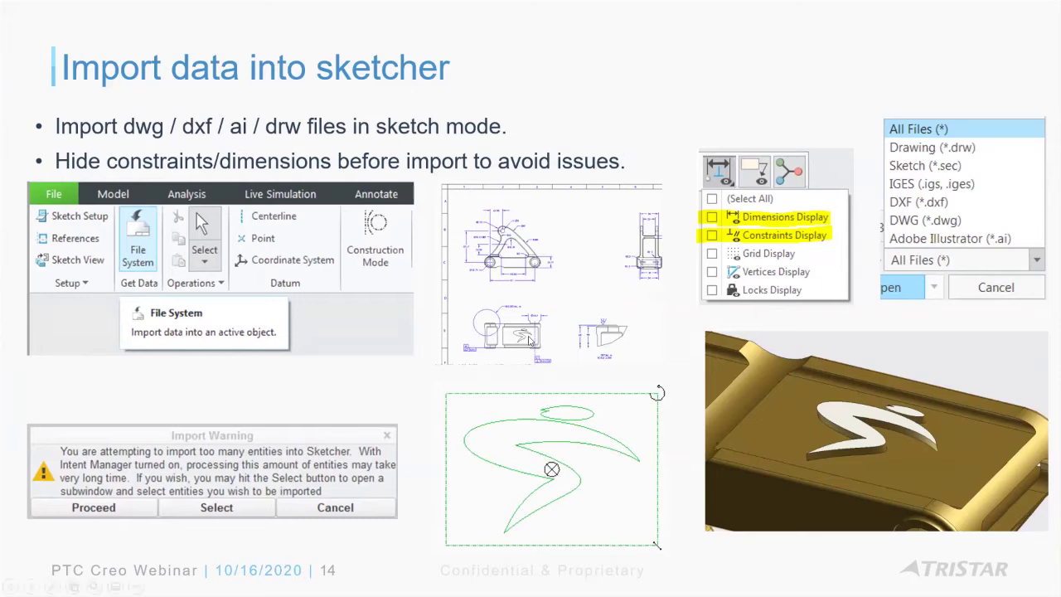
pyautogui.click(470, 316)
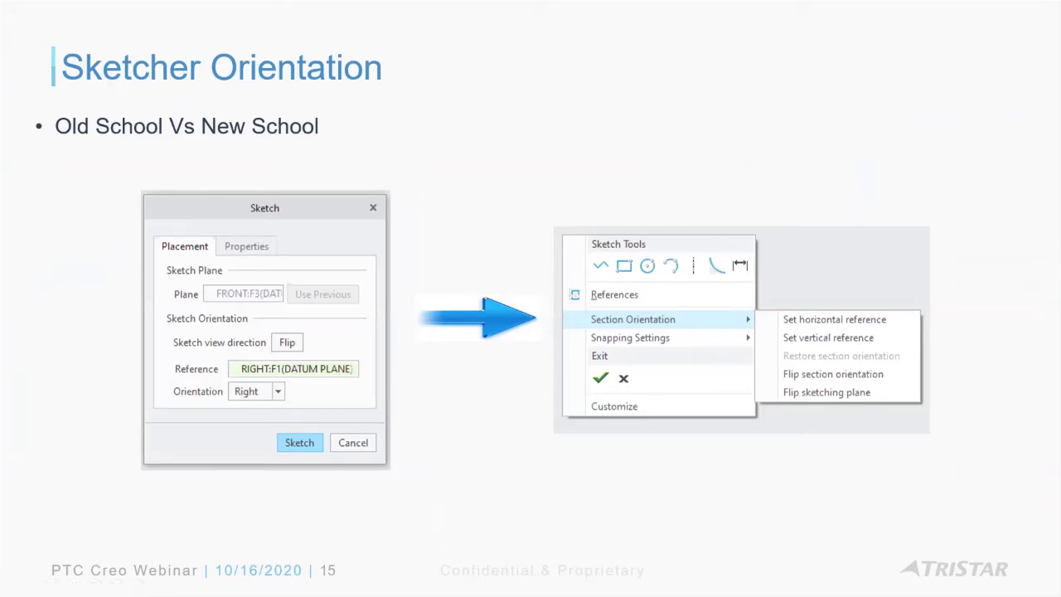
pyautogui.hotkey('ctrl', '1')
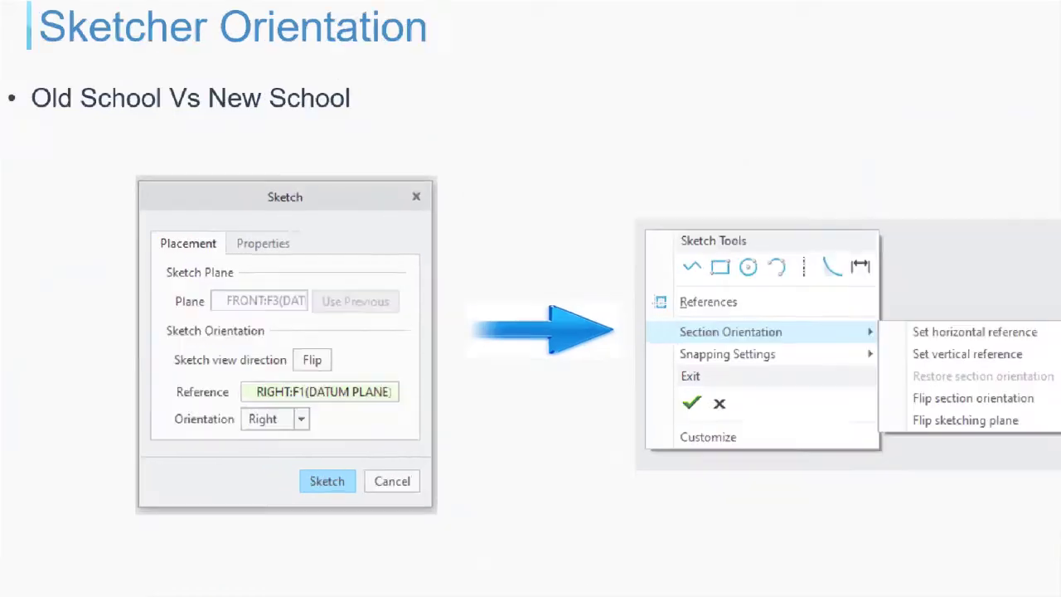
pyautogui.click(155, 267)
pyautogui.keyDown('ctrl'); pyautogui.moveTo(106, 155); pyautogui.dragTo(565, 594); pyautogui.keyUp('ctrl')
pyautogui.press('Escape')
pyautogui.press('Escape')
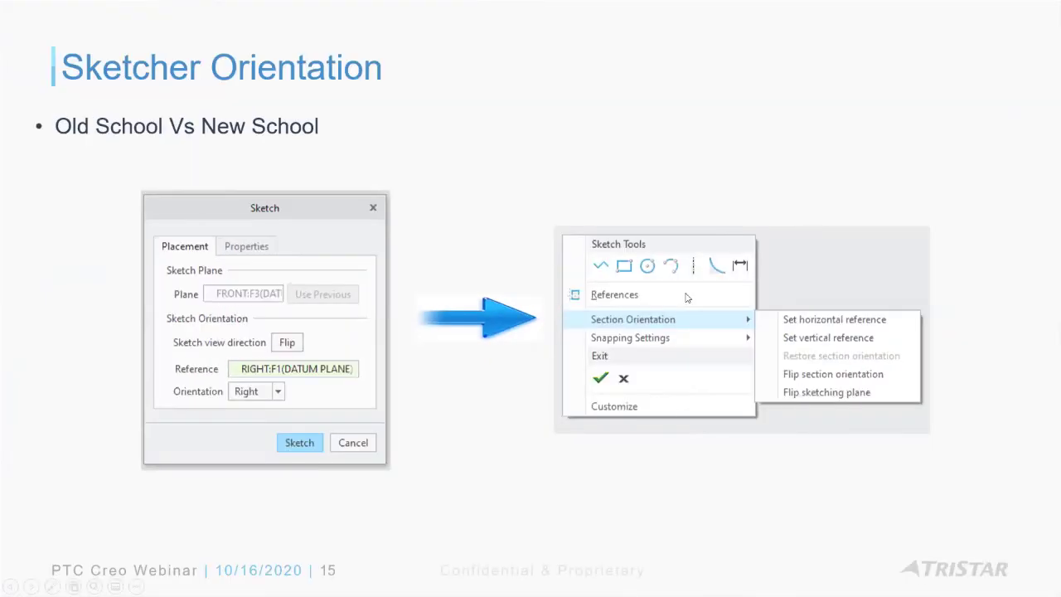
pyautogui.hotkey('ctrl', '1')
pyautogui.click(525, 334)
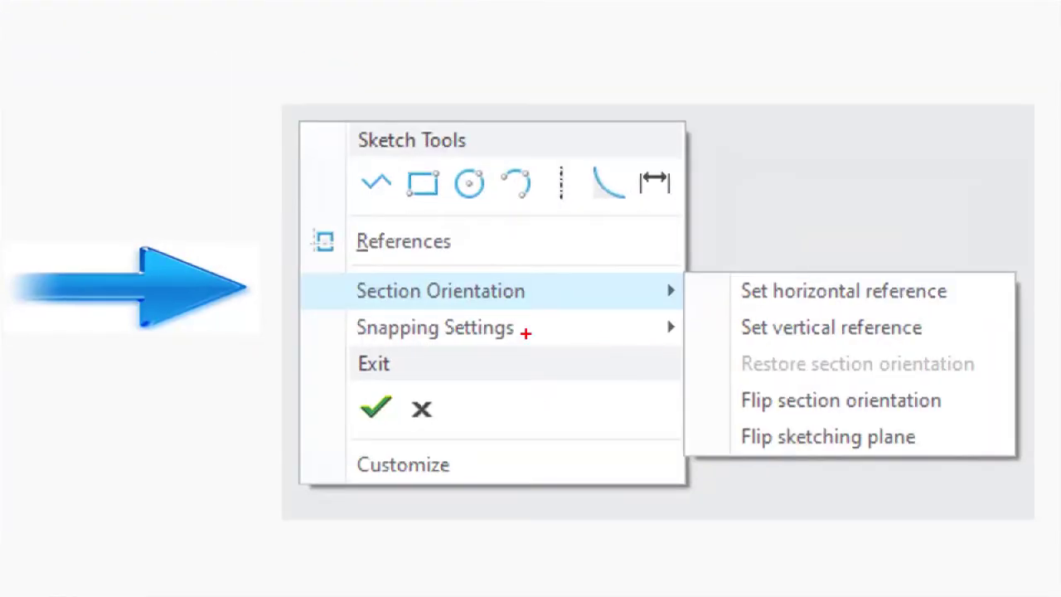
pyautogui.moveTo(350, 312); pyautogui.dragTo(522, 313)
pyautogui.moveTo(717, 279); pyautogui.dragTo(727, 496)
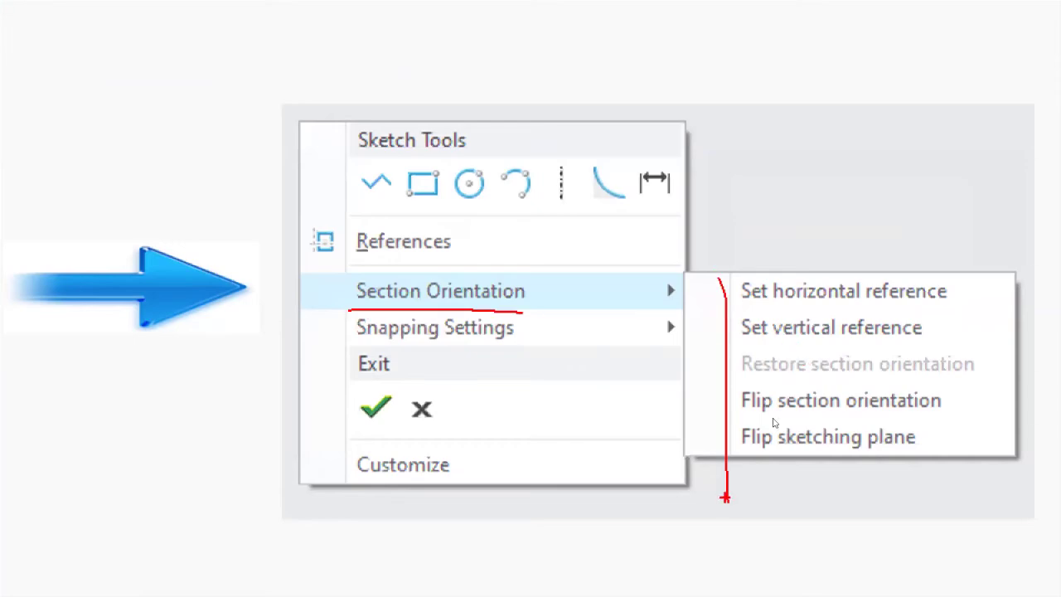
pyautogui.press('Escape')
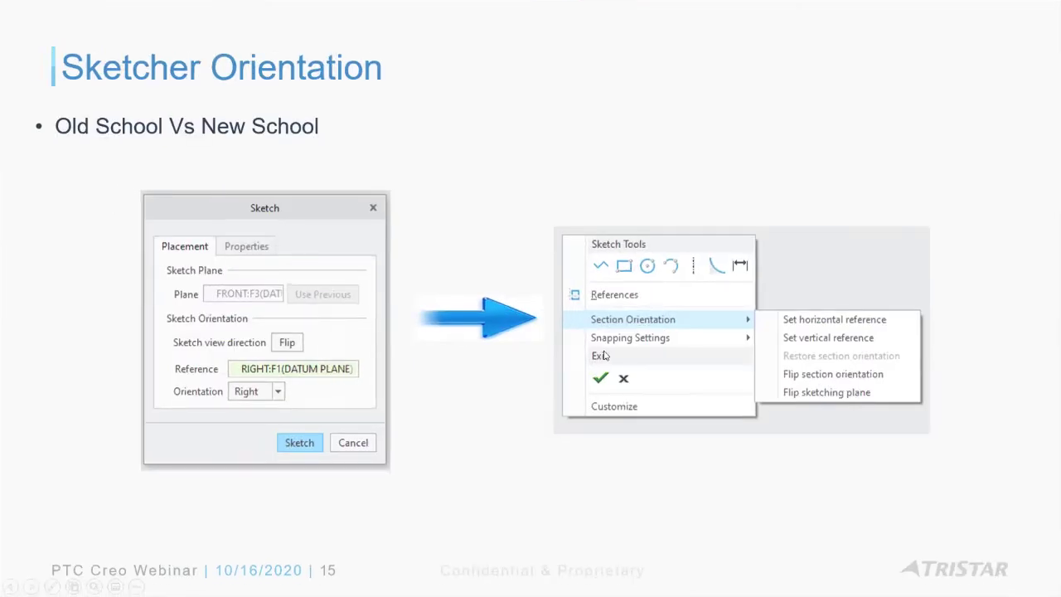
# Switch back to Creo, close the LOWER_LINK_V12 model and erase all objects not displayed from the session.
pyautogui.press('super+Tab')
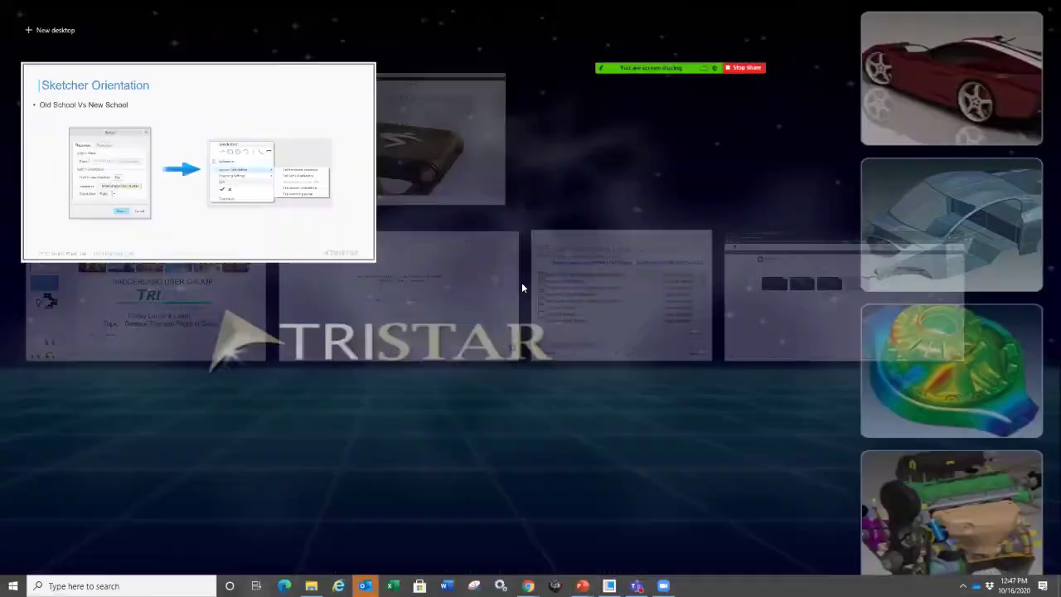
pyautogui.click(386, 177)
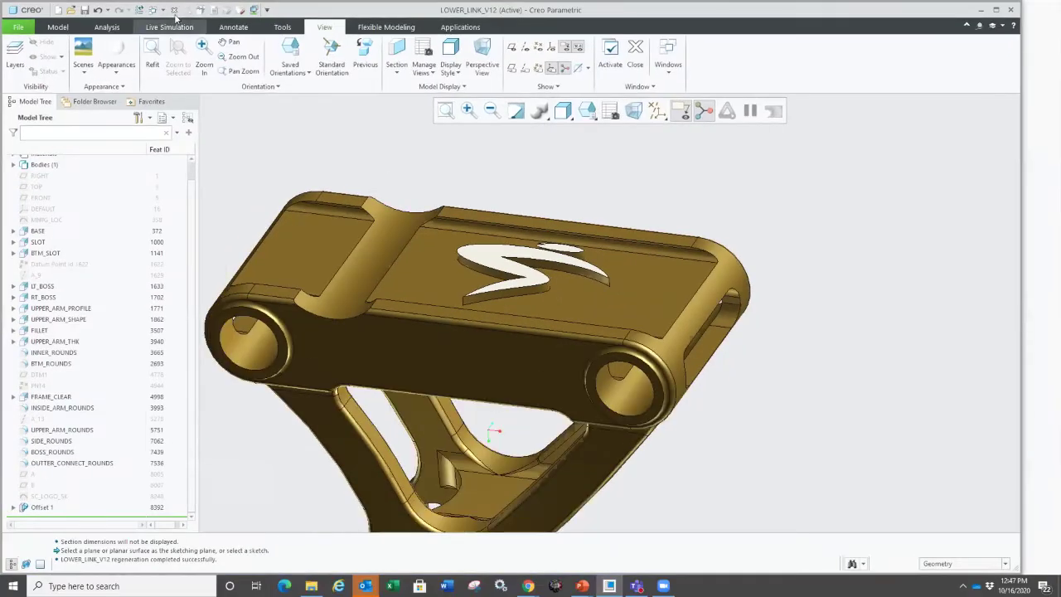
pyautogui.click(174, 10)
pyautogui.click(146, 58)
pyautogui.press('Return')
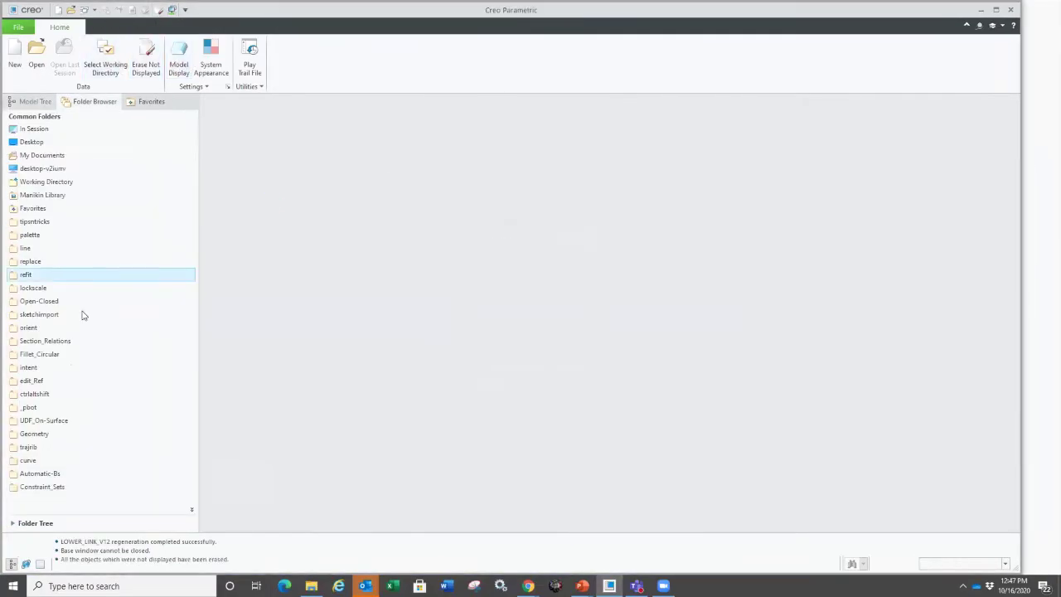
# Open sketch_setup.prt from the orient folder and start a sketch on the block's large chamfered-corner face, oriented to the sketch plane.
pyautogui.click(29, 327)
pyautogui.doubleClick(240, 150)
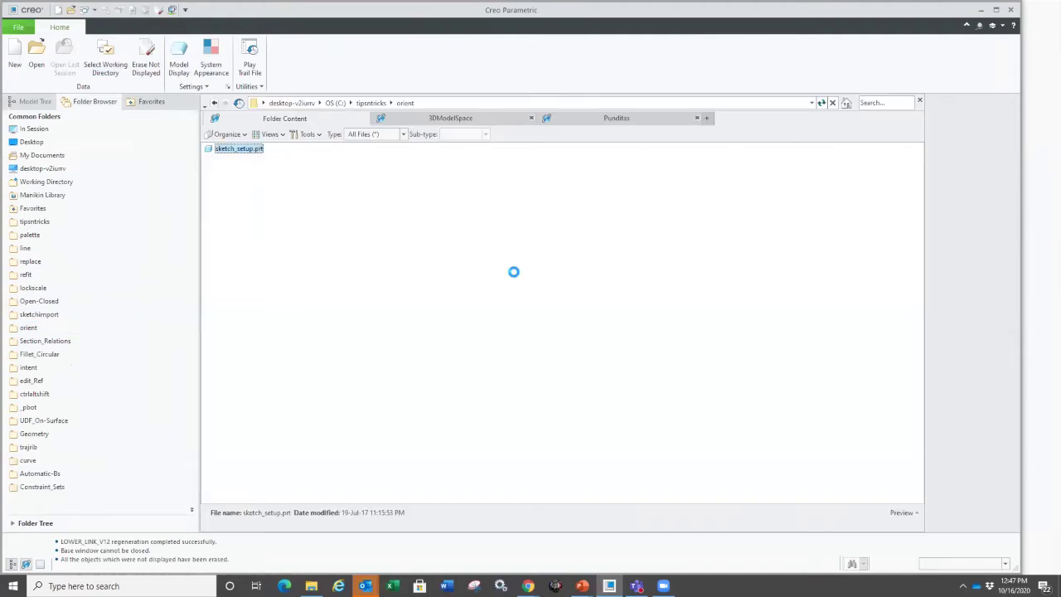
pyautogui.click(650, 248)
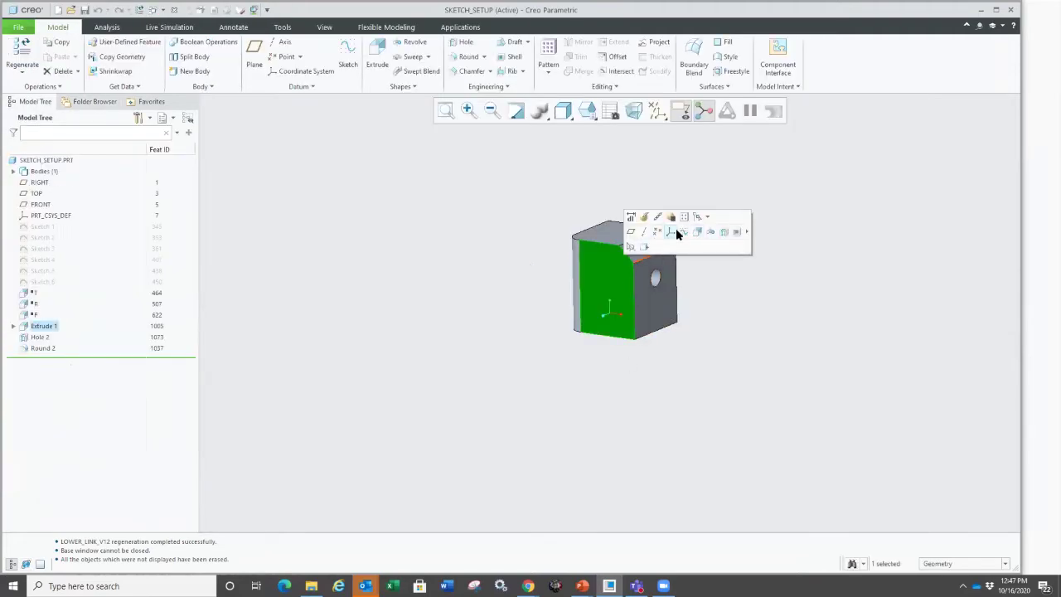
pyautogui.click(684, 231)
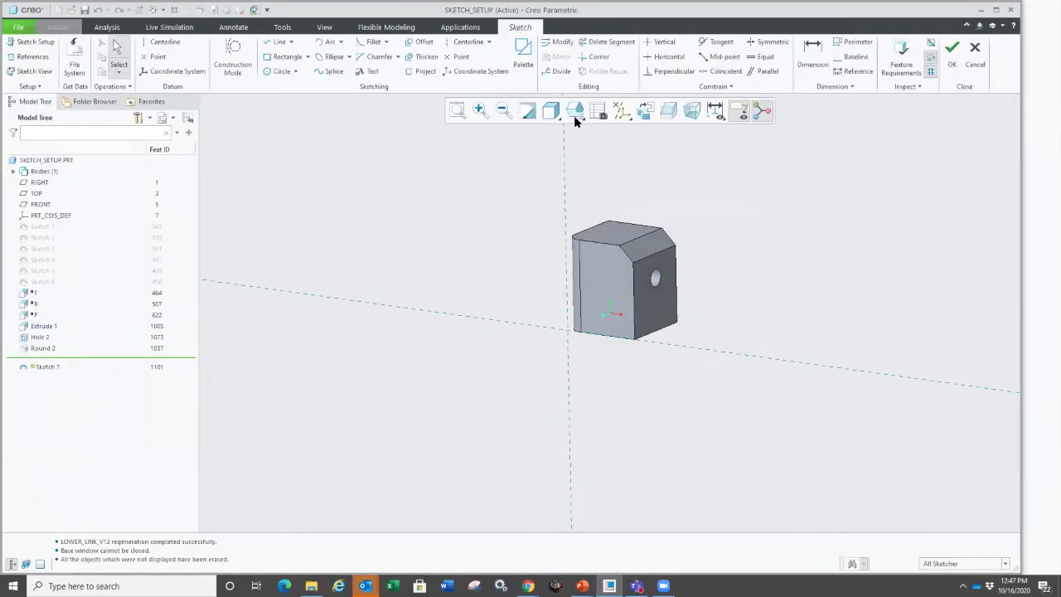
pyautogui.click(645, 110)
pyautogui.scroll(-2, 687, 231)
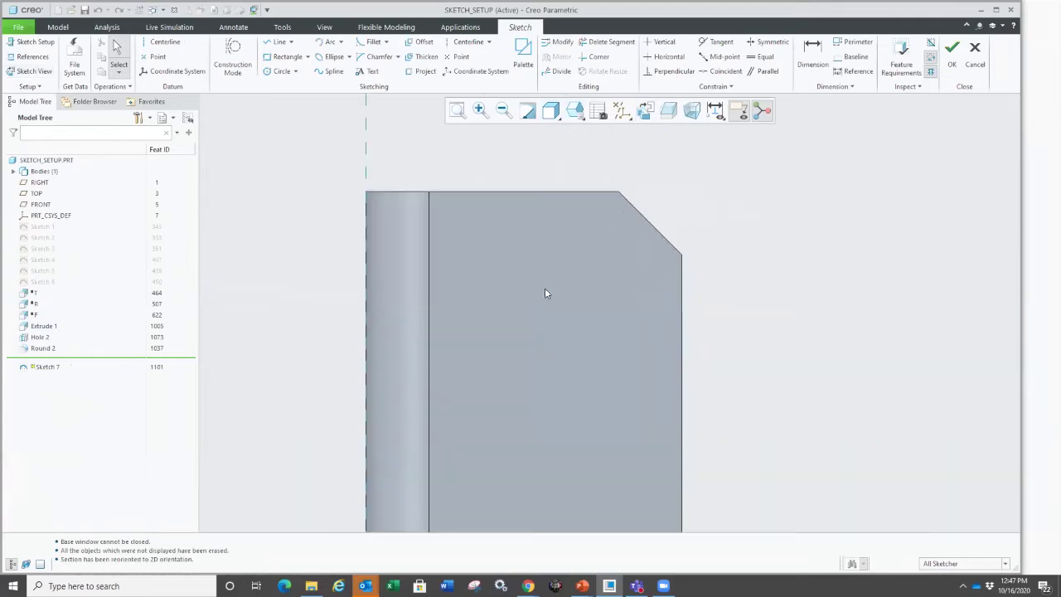
# Try the sketch setup orientations Bottom, Left and Top for the RIGHT plane reference, return to Right and re-enter the sketch.
pyautogui.click(34, 42)
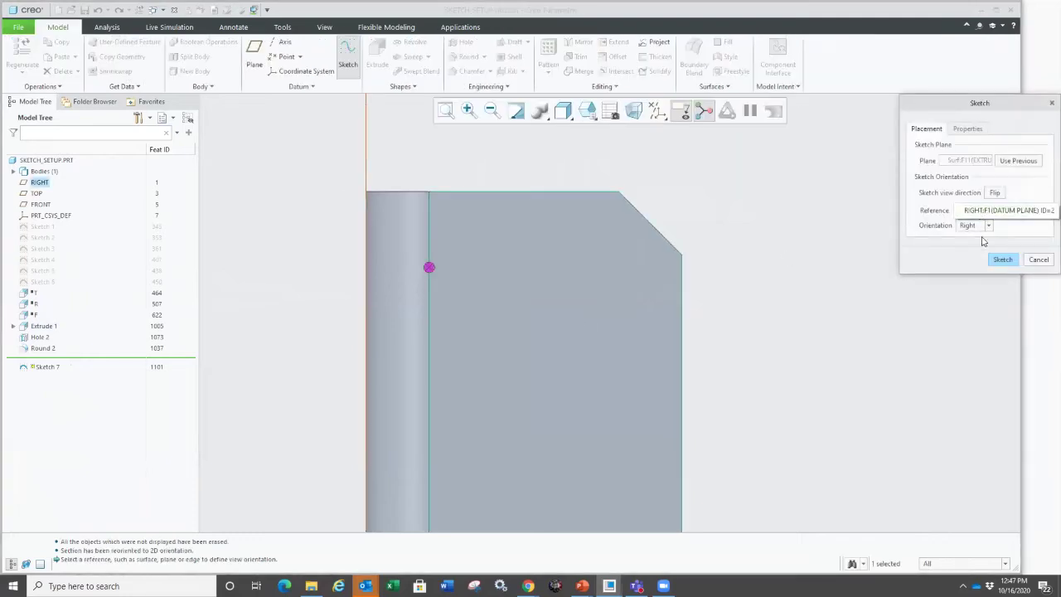
pyautogui.click(978, 226)
pyautogui.click(976, 242)
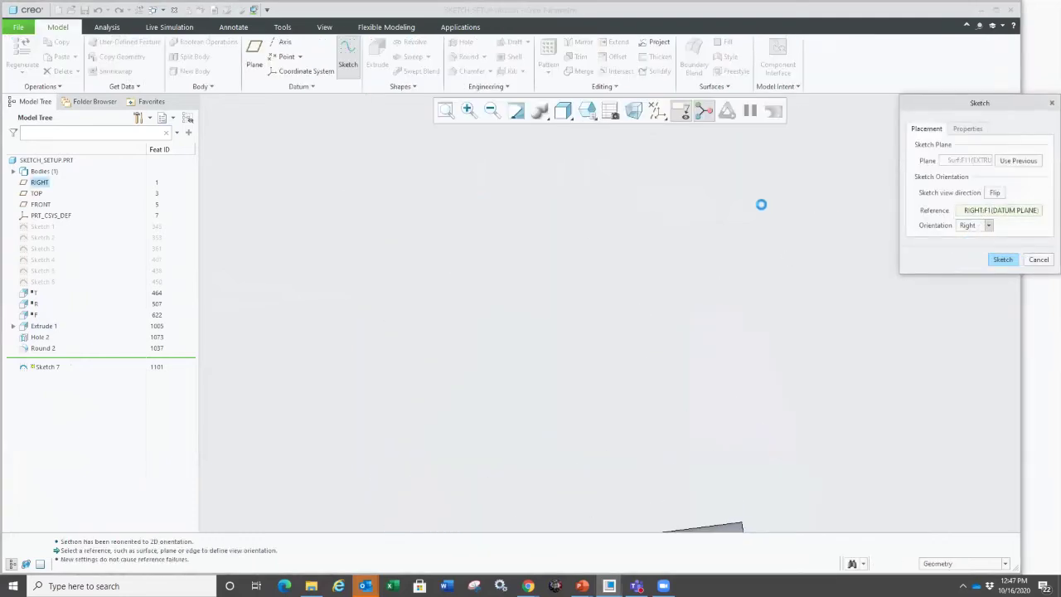
pyautogui.click(975, 226)
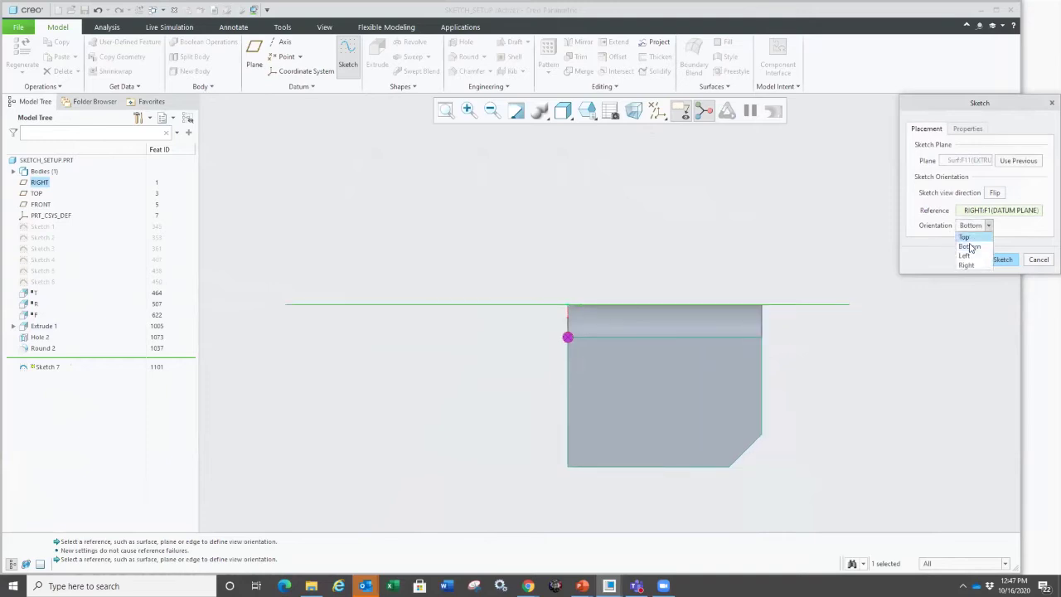
pyautogui.click(971, 254)
pyautogui.click(986, 225)
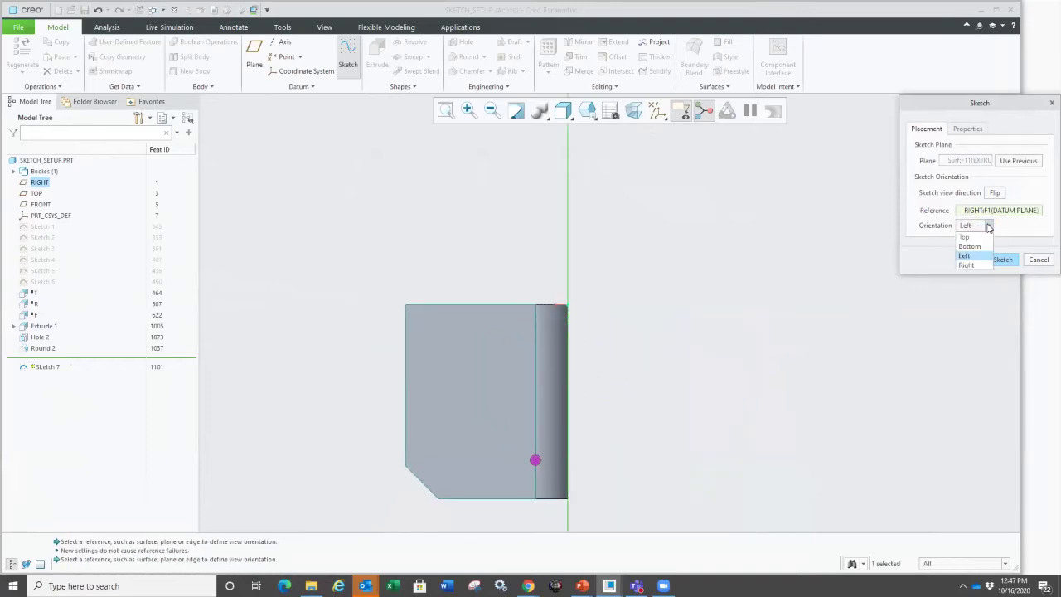
pyautogui.click(971, 249)
pyautogui.click(990, 227)
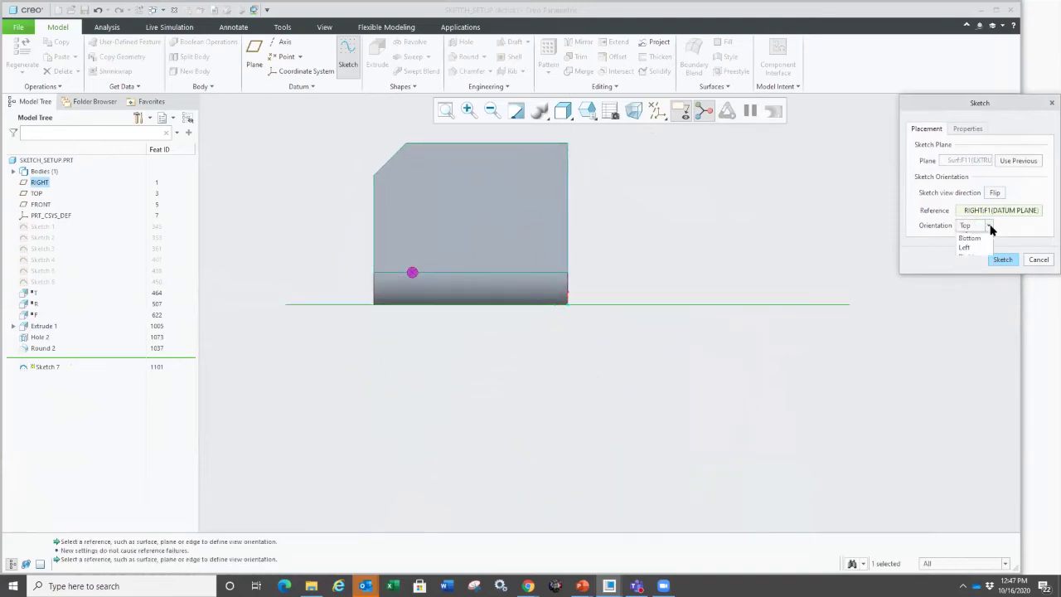
pyautogui.click(975, 262)
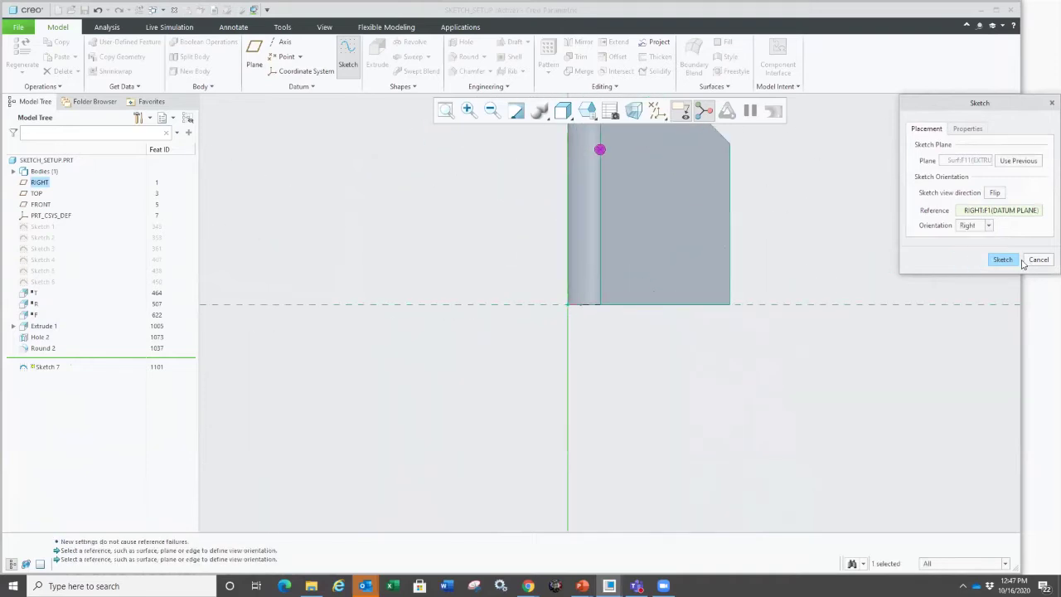
pyautogui.click(1002, 260)
pyautogui.scroll(4, 689, 239)
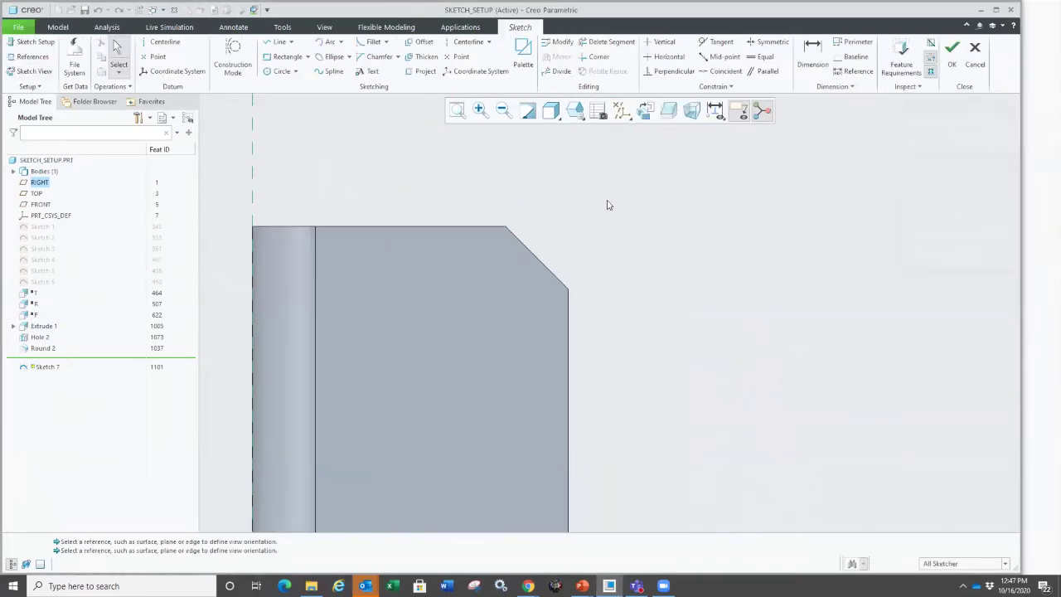
# Reorient the sketch by setting the angled chamfer edge as the horizontal reference.
pyautogui.rightClick(606, 204)
pyautogui.moveTo(685, 257)
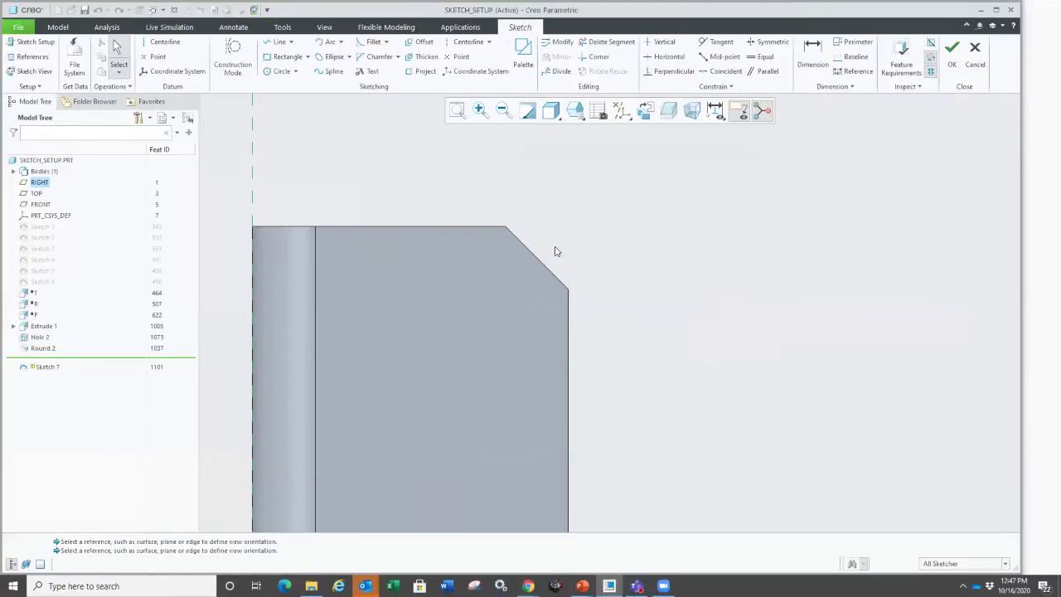
pyautogui.rightClick(387, 204)
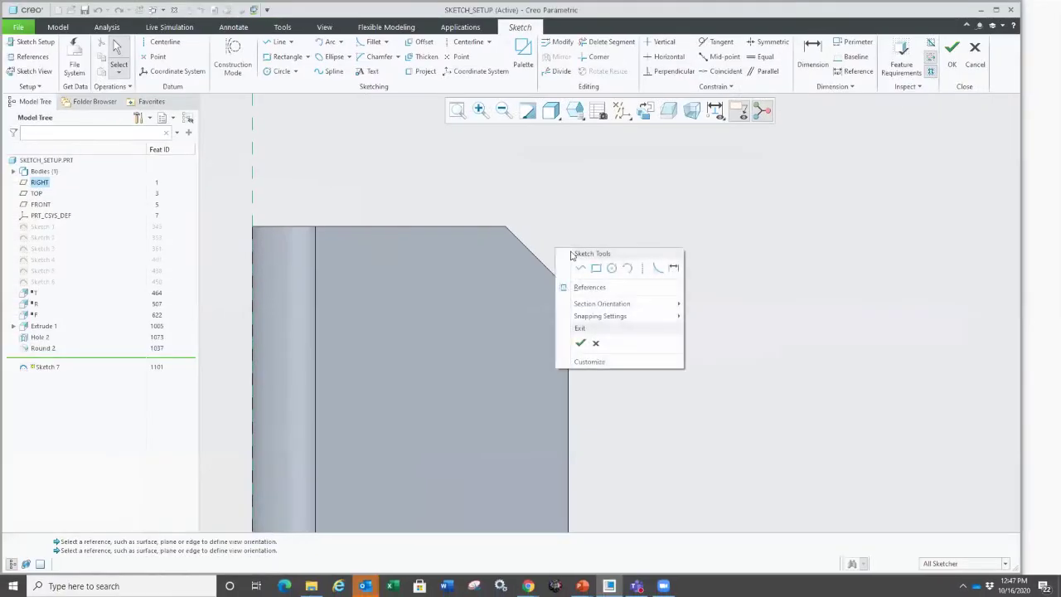
pyautogui.moveTo(534, 323)
pyautogui.click(724, 303)
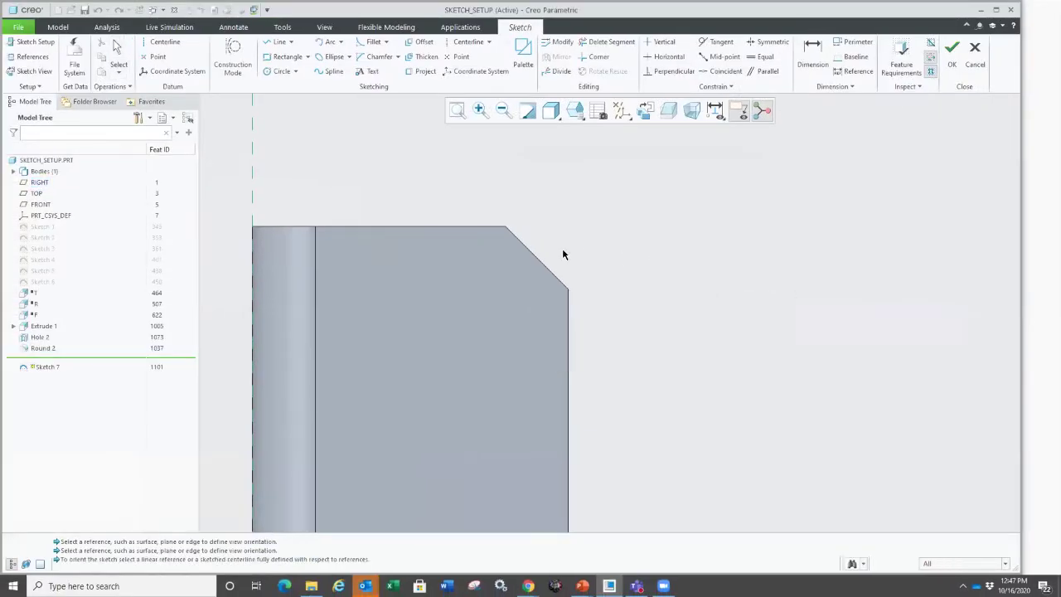
pyautogui.click(544, 272)
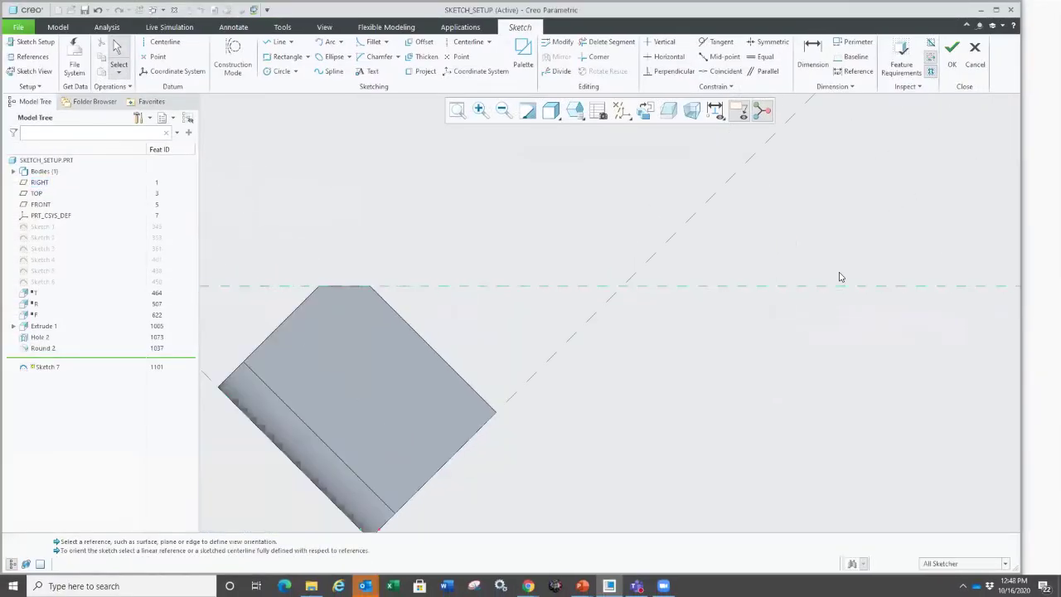
# Flip the section orientation and flip it back so the chamfer edge is again uppermost.
pyautogui.rightClick(485, 208)
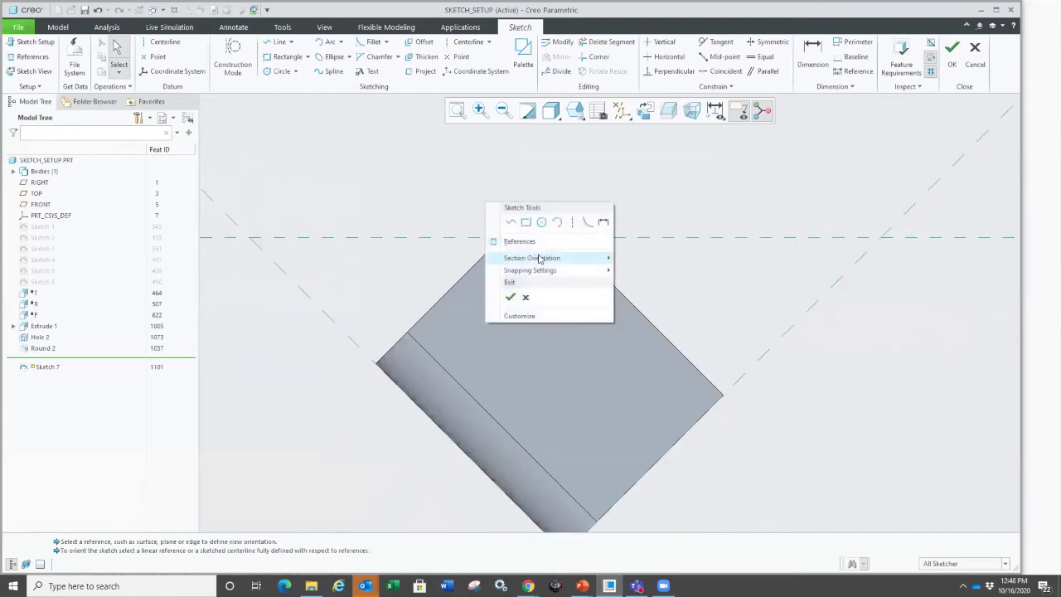
pyautogui.moveTo(544, 258)
pyautogui.click(656, 295)
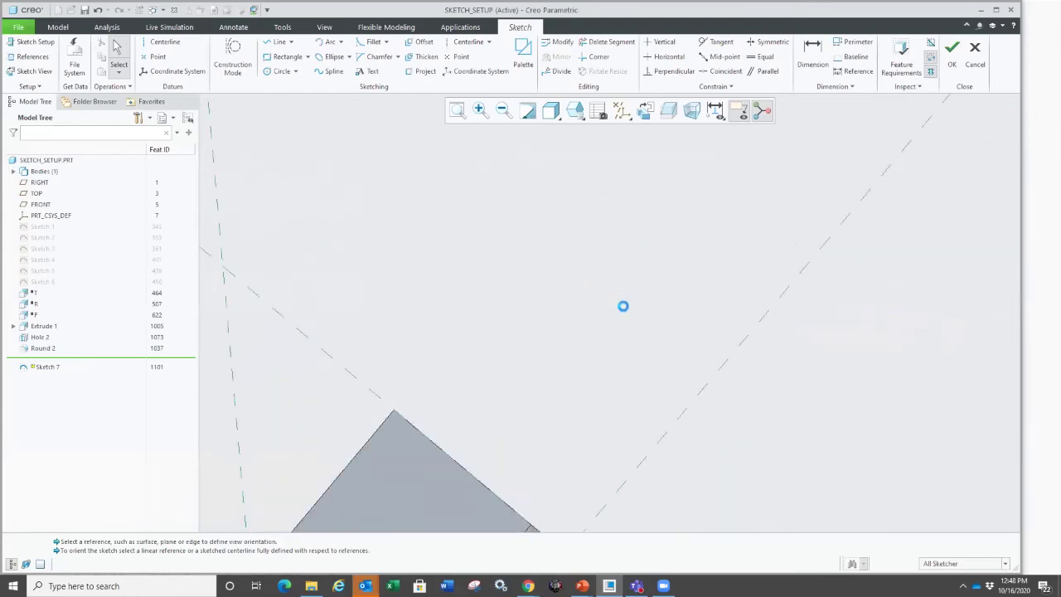
pyautogui.scroll(-4, 591, 468)
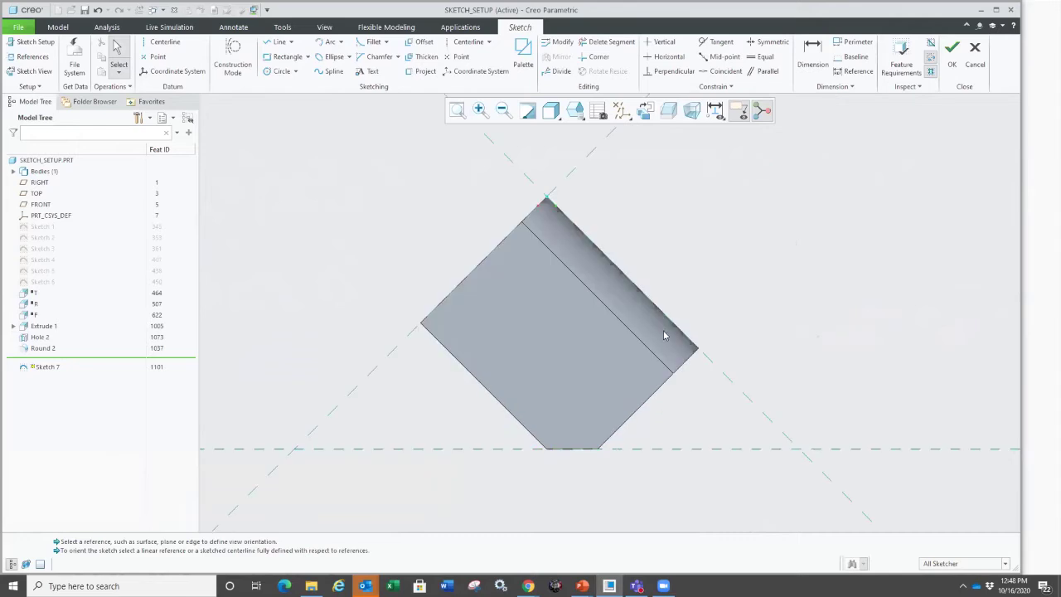
pyautogui.rightClick(719, 250)
pyautogui.moveTo(834, 303)
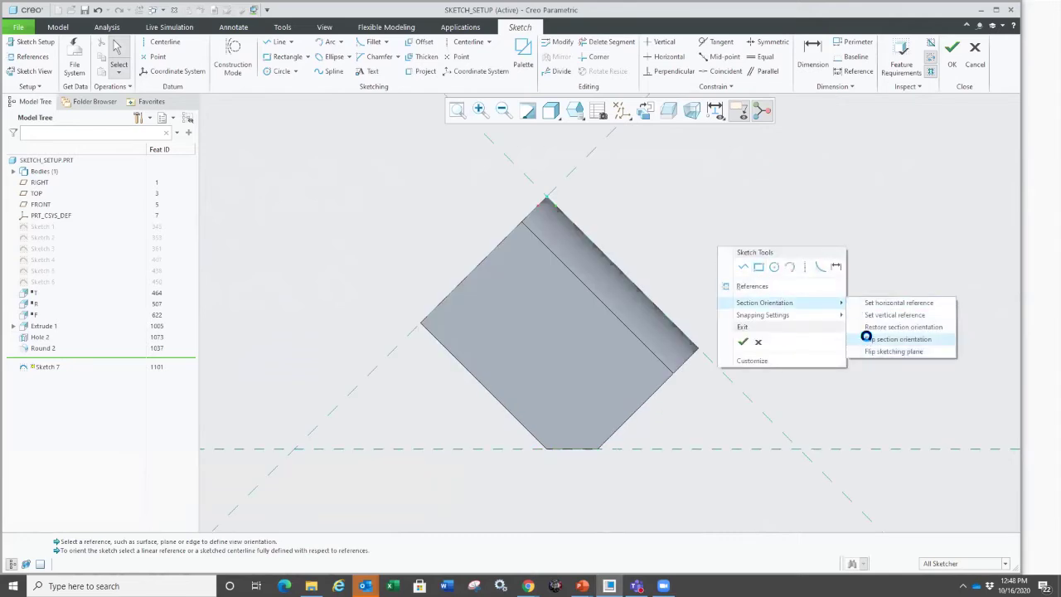
pyautogui.click(868, 351)
pyautogui.scroll(-2, 578, 234)
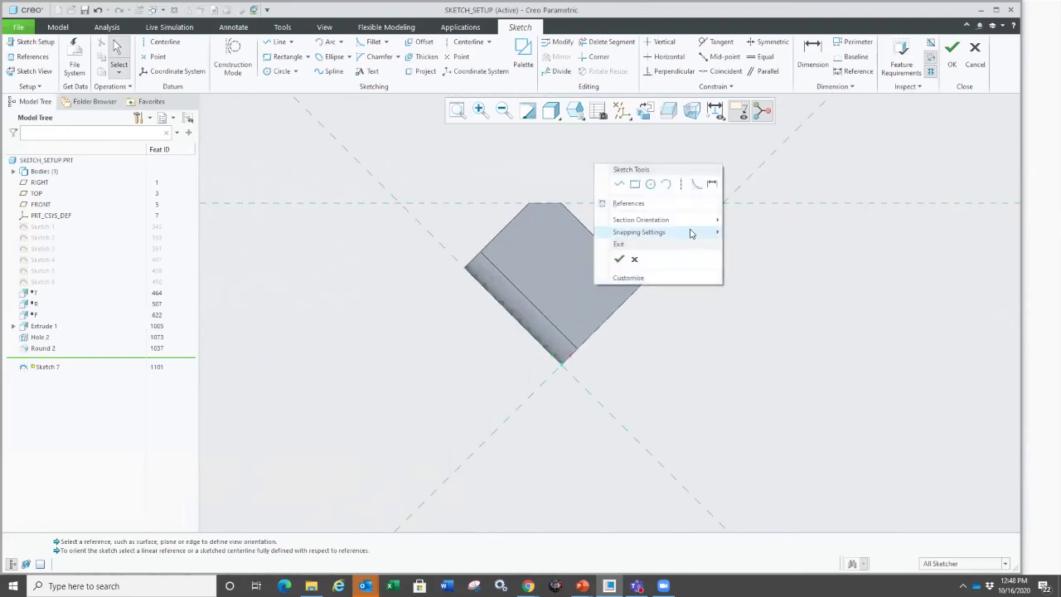
# Flip the sketching plane to view the block from behind and flip it back to the original side.
pyautogui.moveTo(687, 220)
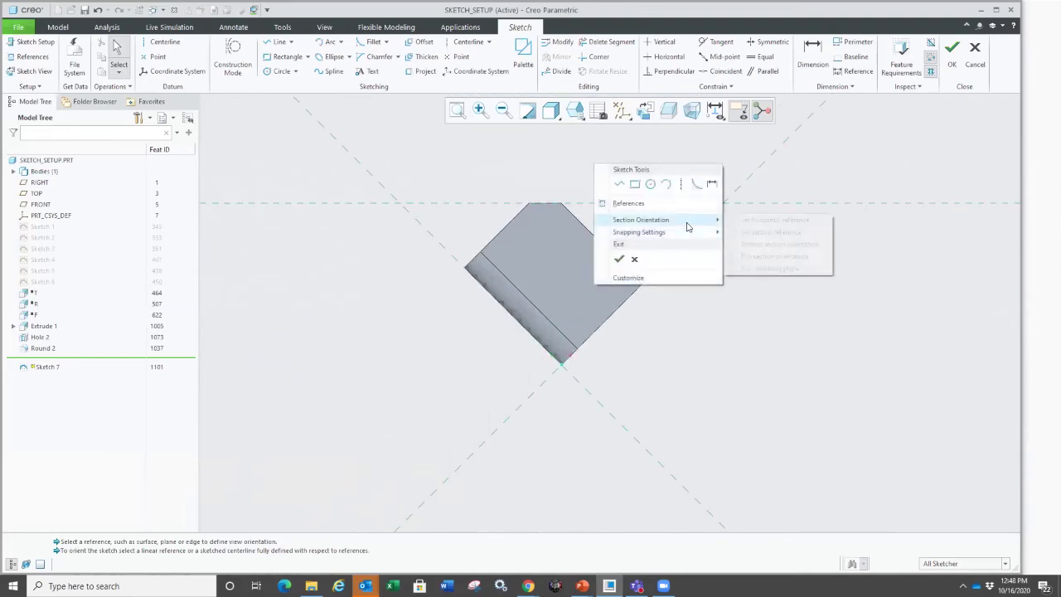
pyautogui.click(770, 269)
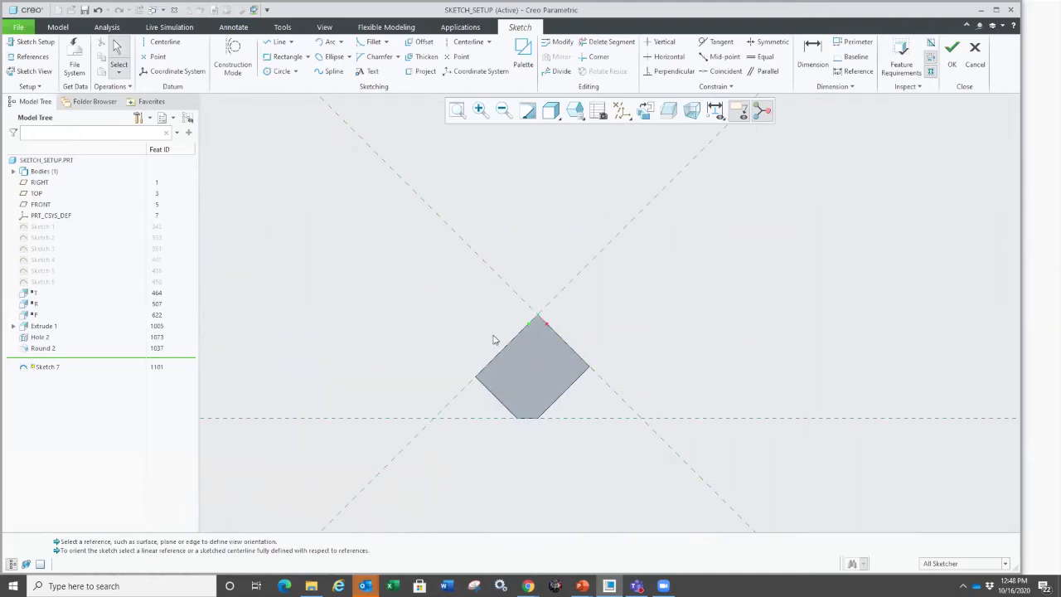
pyautogui.rightClick(430, 240)
pyautogui.moveTo(489, 299)
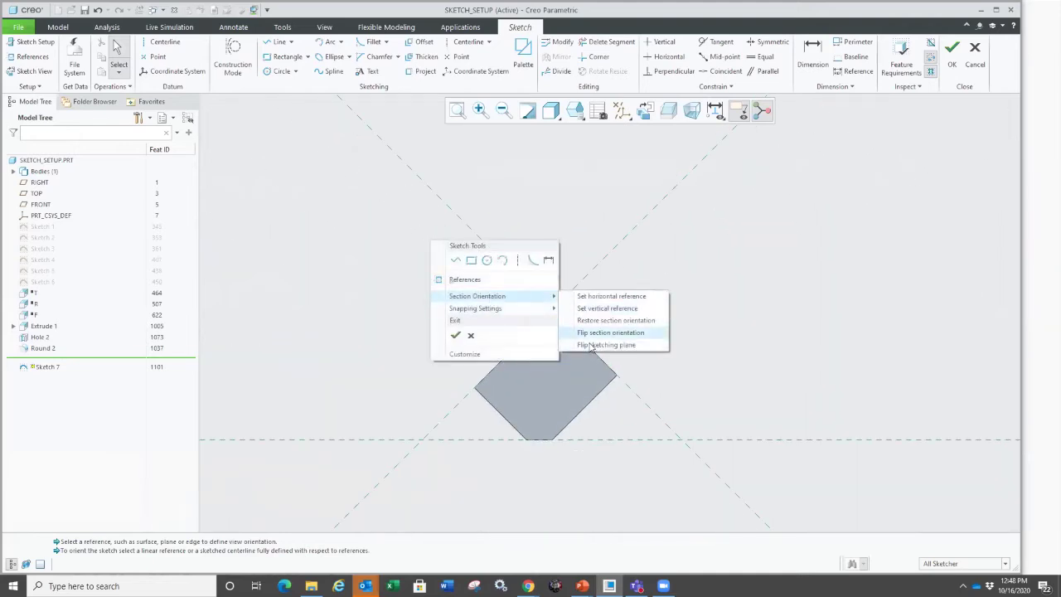
pyautogui.click(629, 345)
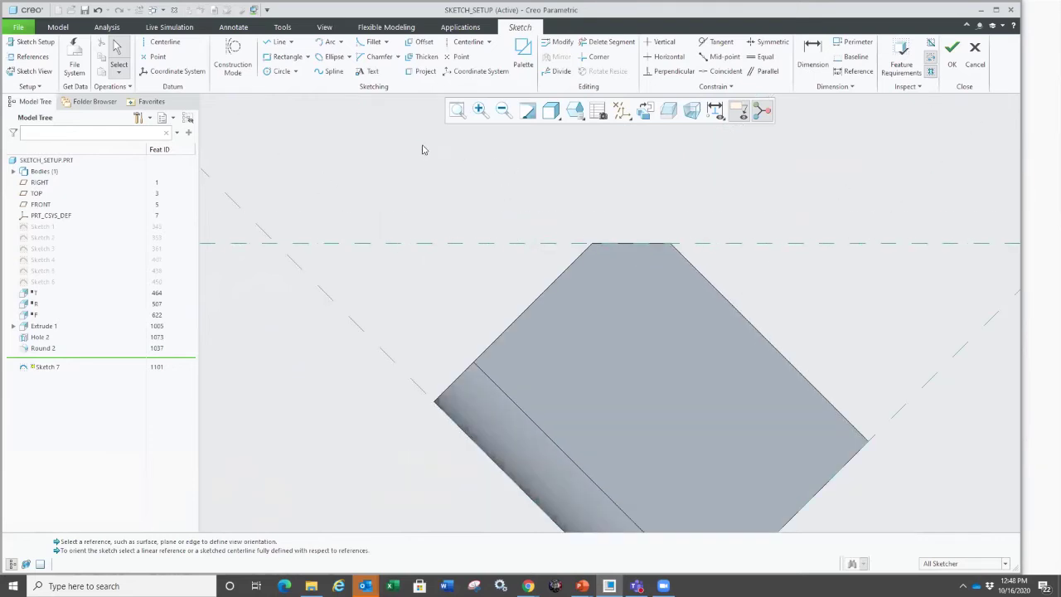
# Sketch a small horizontal rectangle on the face just below the chamfer edge and accept the sketch.
pyautogui.rightClick(418, 150)
pyautogui.click(462, 174)
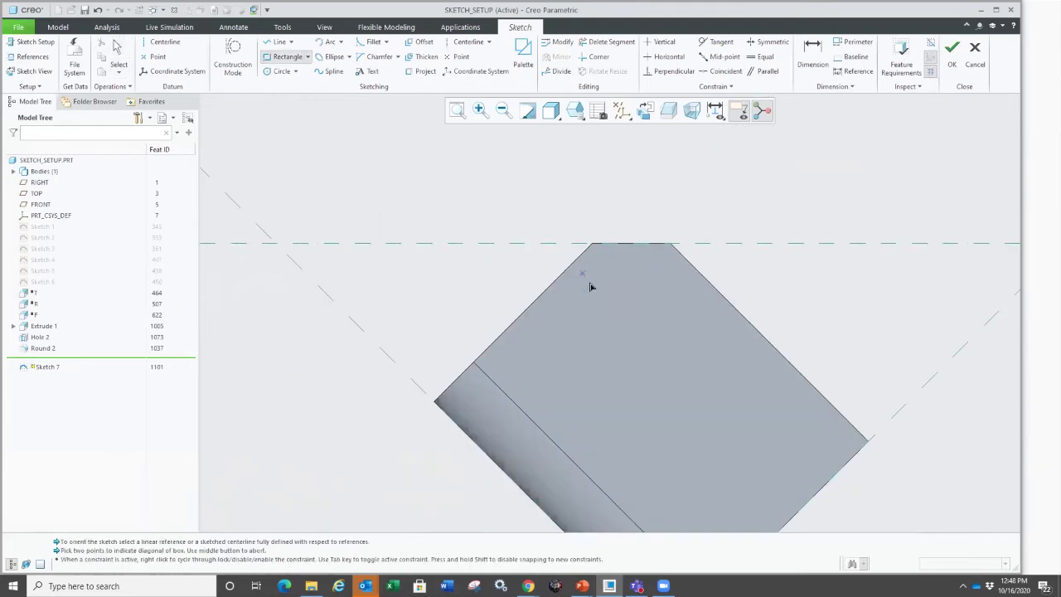
pyautogui.click(665, 314)
pyautogui.middleClick(627, 331)
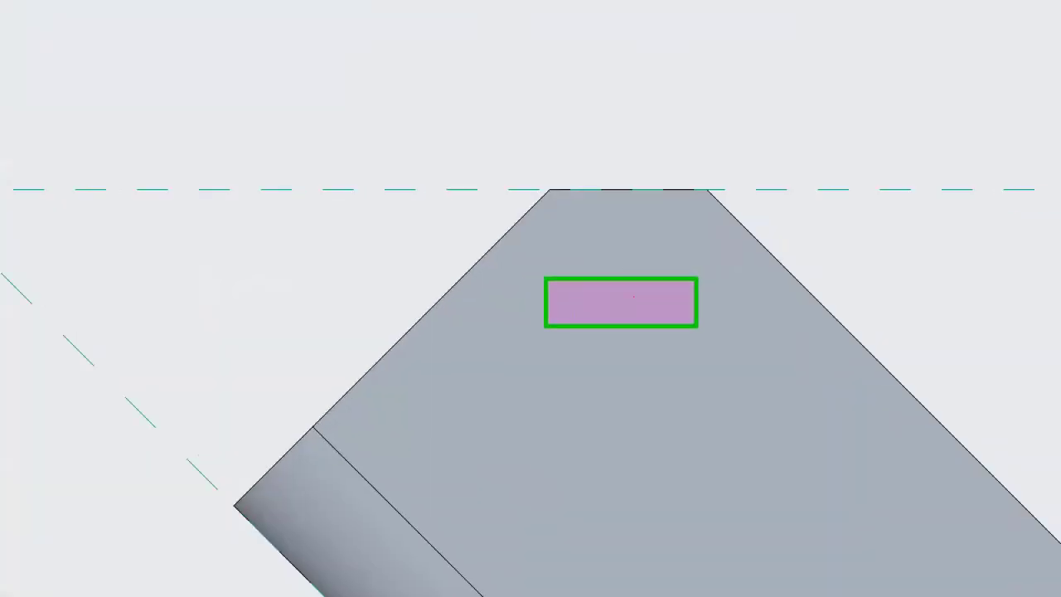
pyautogui.moveTo(558, 243); pyautogui.dragTo(658, 250)
pyautogui.moveTo(523, 277); pyautogui.dragTo(677, 286)
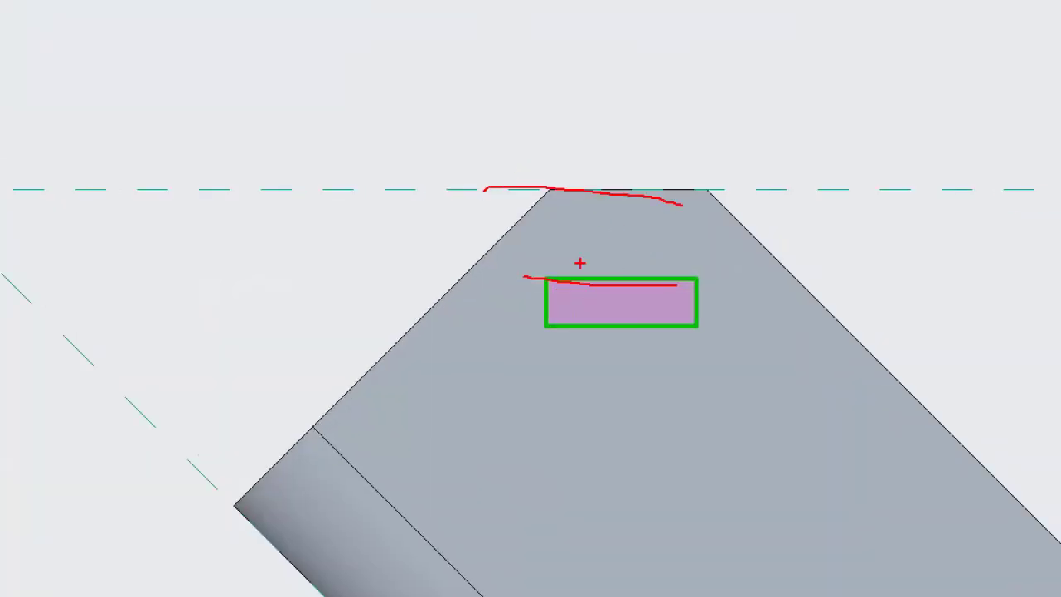
pyautogui.press('Escape')
pyautogui.rightClick(392, 69)
pyautogui.click(537, 321)
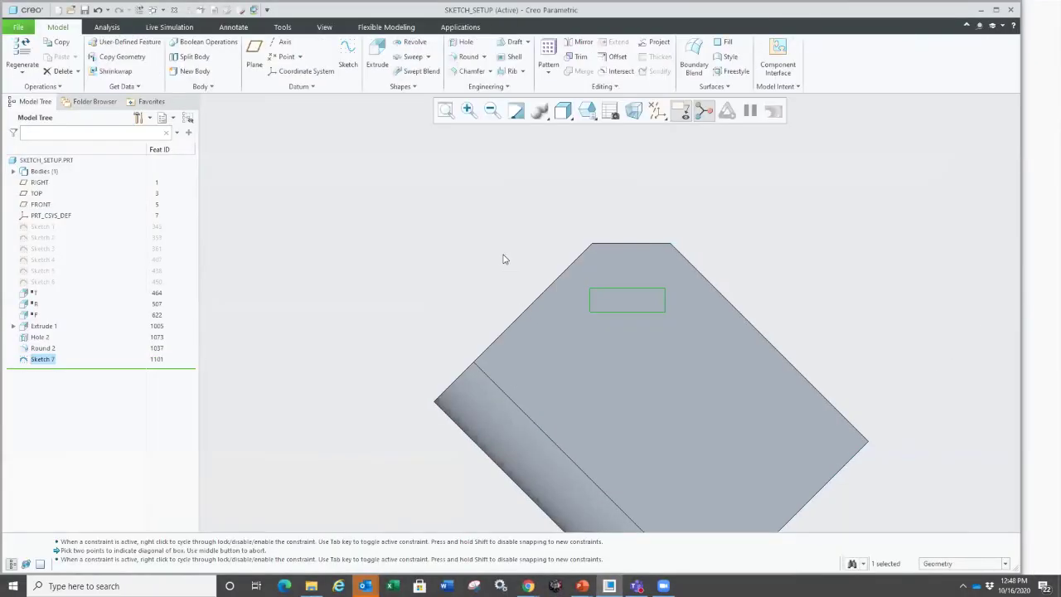
# Edit the block's extrude dynamically, shifting the chamfer corner so its legs are about 26.83 and 33.17 and the adjacent side about 146.83.
pyautogui.scroll(-2, 554, 218)
pyautogui.moveTo(627, 246); pyautogui.dragTo(606, 325, button='middle')
pyautogui.click(659, 276)
pyautogui.moveTo(659, 276); pyautogui.dragTo(651, 298)
pyautogui.scroll(-3, 565, 421)
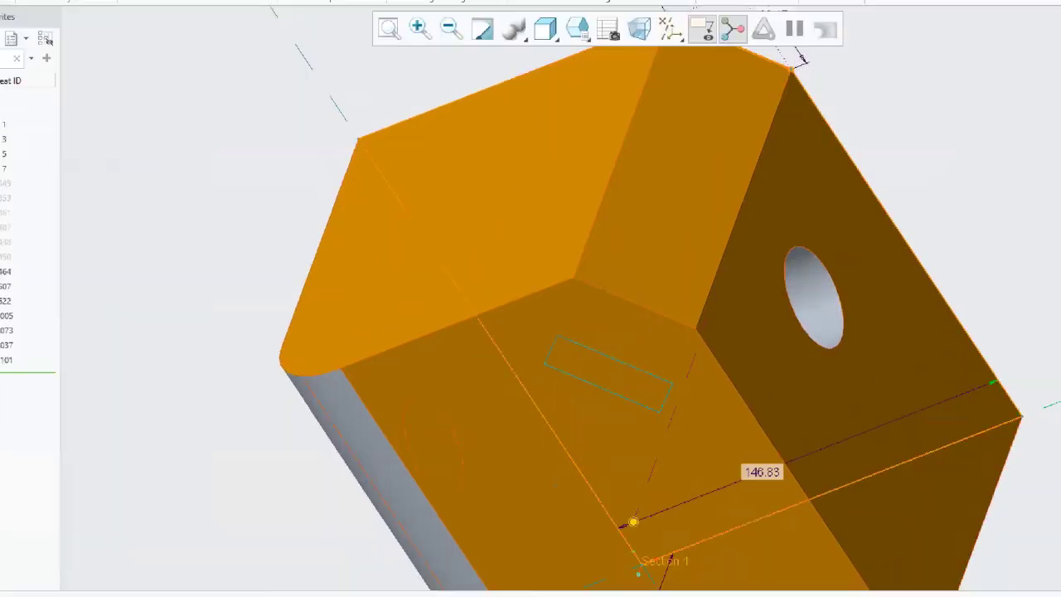
pyautogui.scroll(-2, 606, 365)
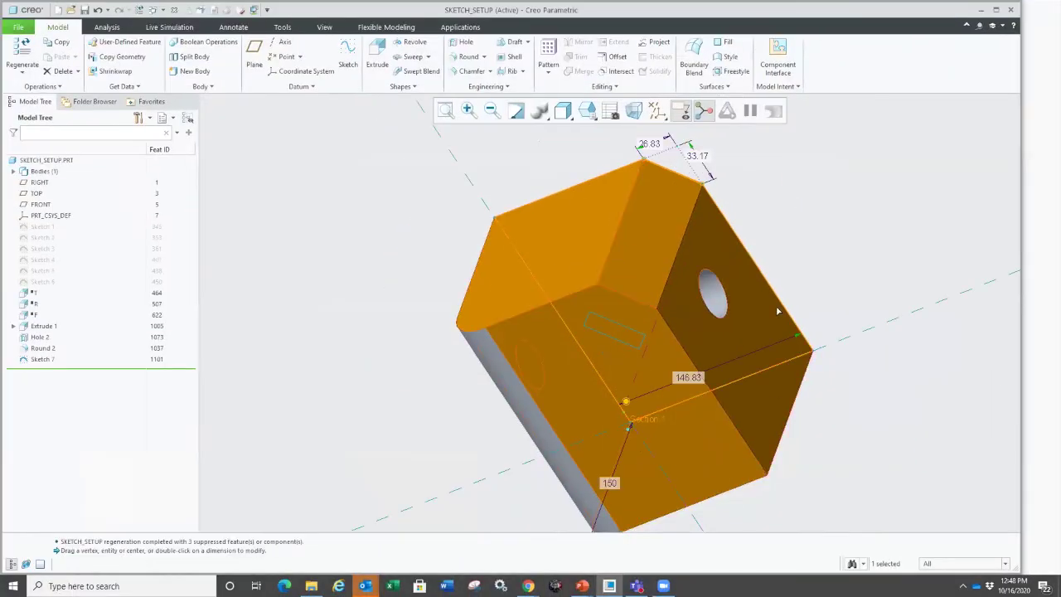
pyautogui.click(819, 245)
pyautogui.scroll(-1, 813, 251)
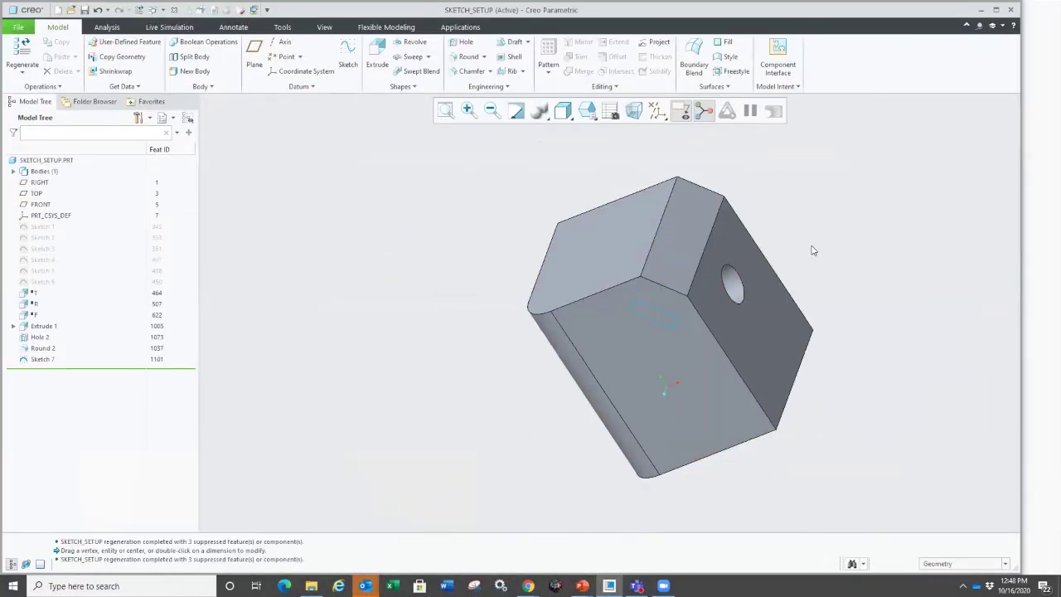
pyautogui.moveTo(676, 358); pyautogui.dragTo(665, 344, button='middle')
# Switch to the PowerPoint slide show and advance to the slide on known dimensions in sketcher relations.
pyautogui.press('super+Tab')
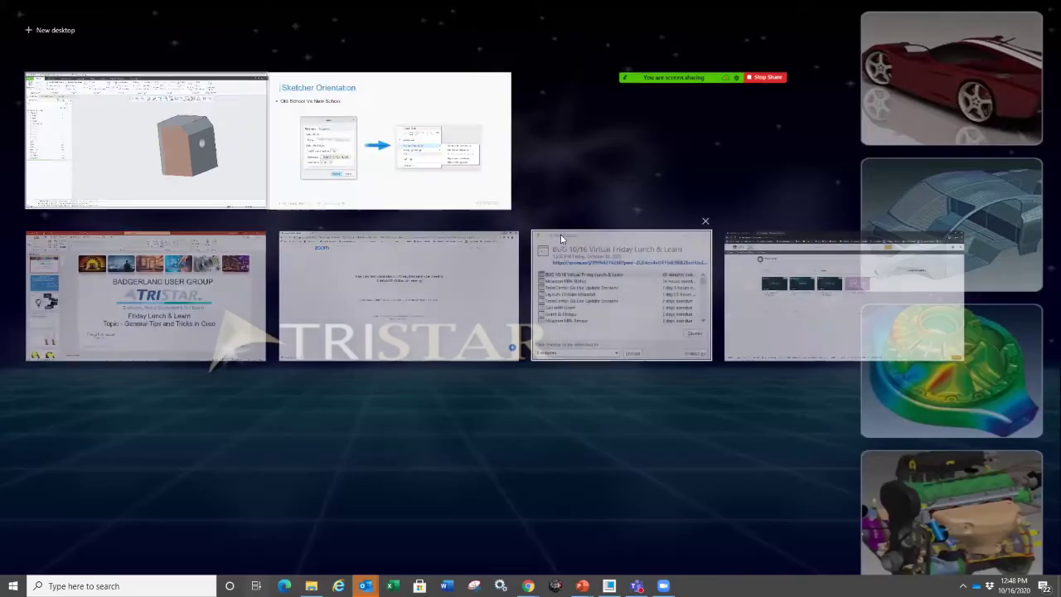
pyautogui.click(454, 198)
pyautogui.click(454, 228)
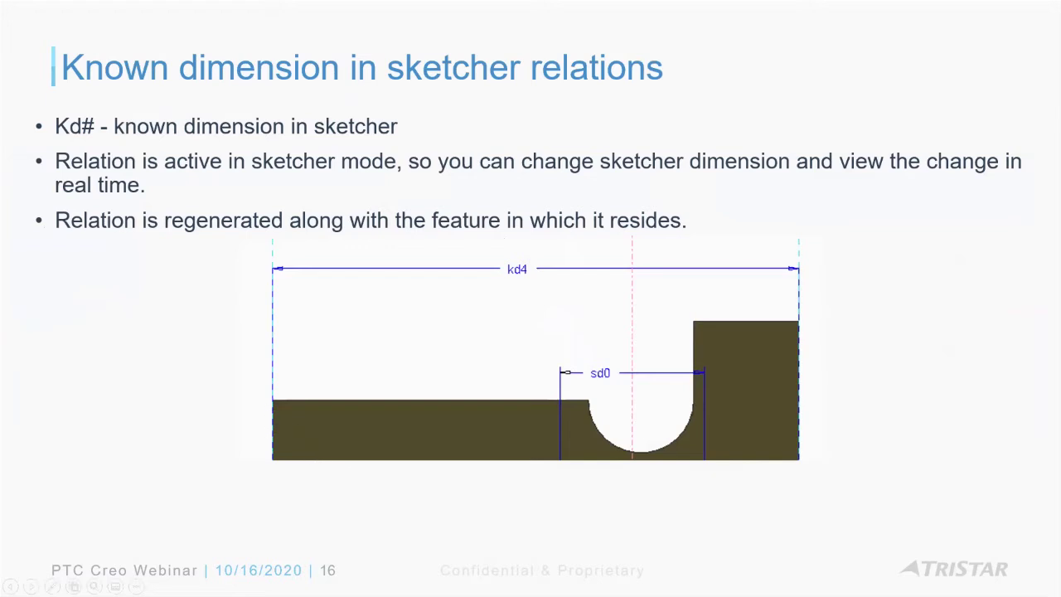
pyautogui.rightClick(645, 413)
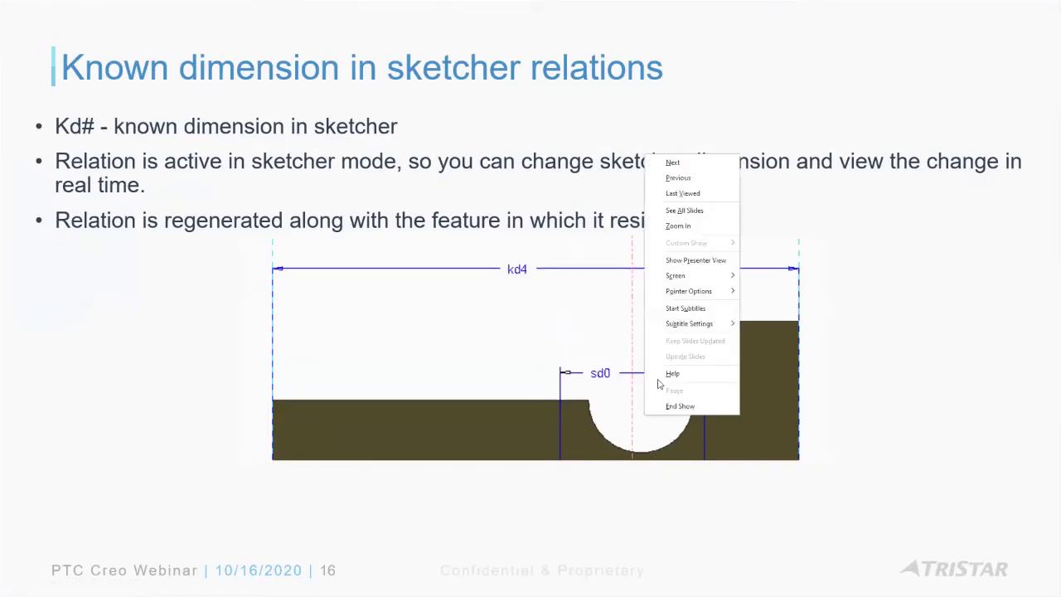
pyautogui.click(515, 319)
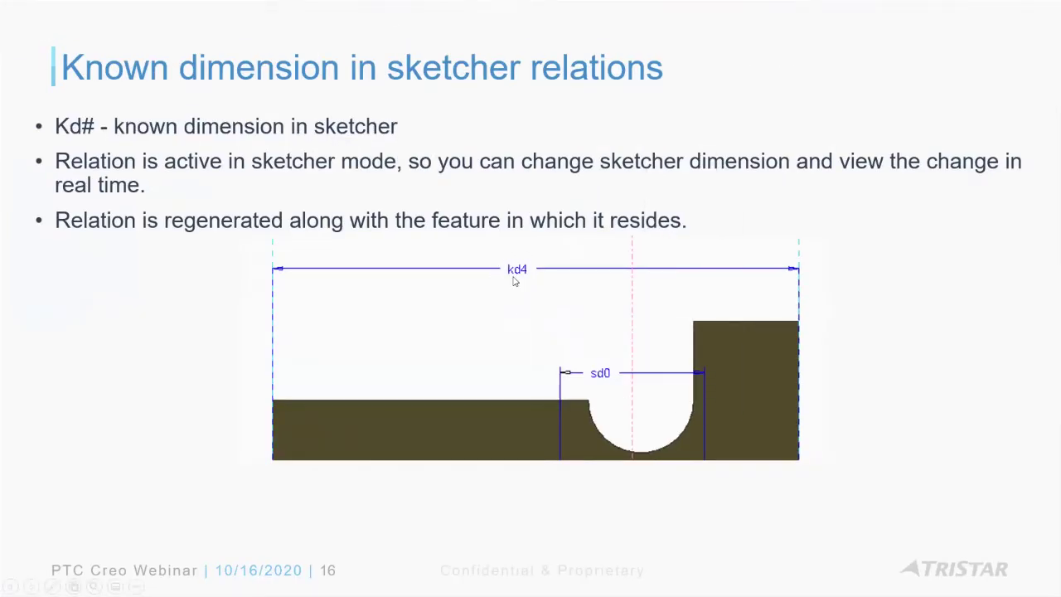
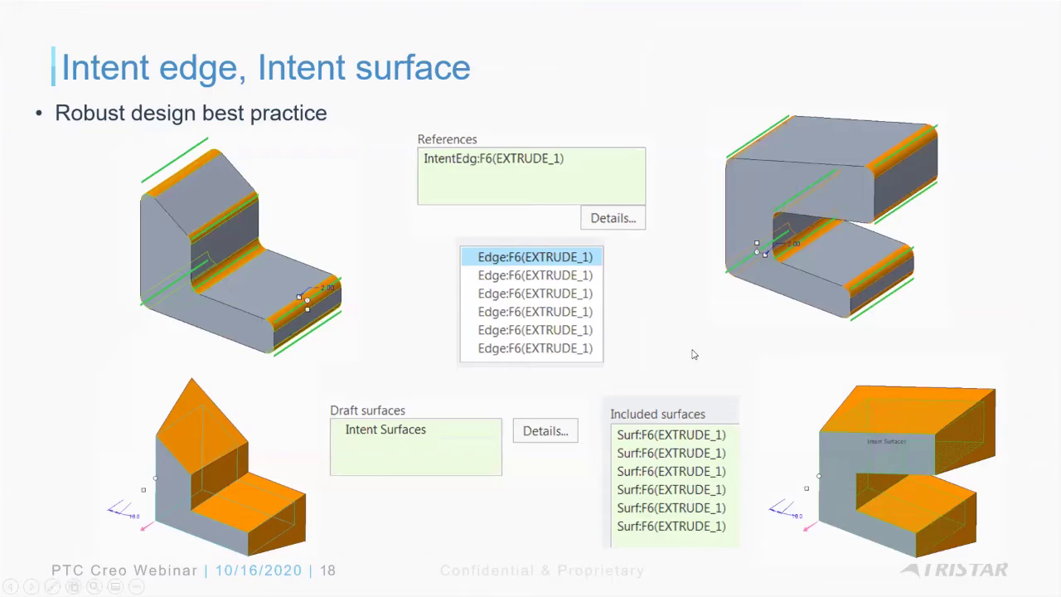
# Switch back to Creo, close the SKETCH_SETUP model and erase all objects not displayed from the session.
pyautogui.press('super+Tab')
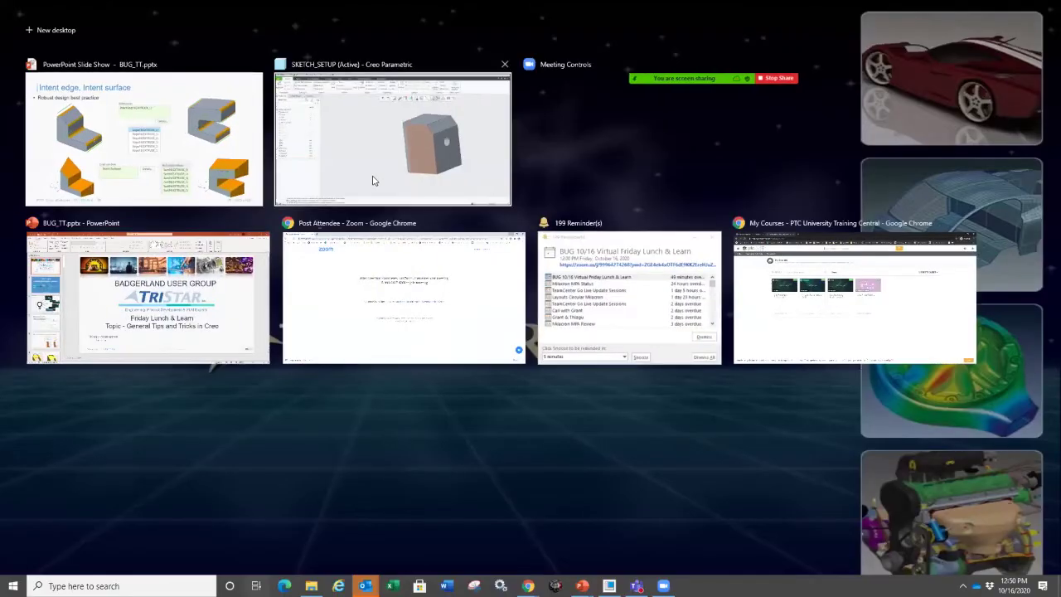
pyautogui.click(373, 181)
pyautogui.click(173, 11)
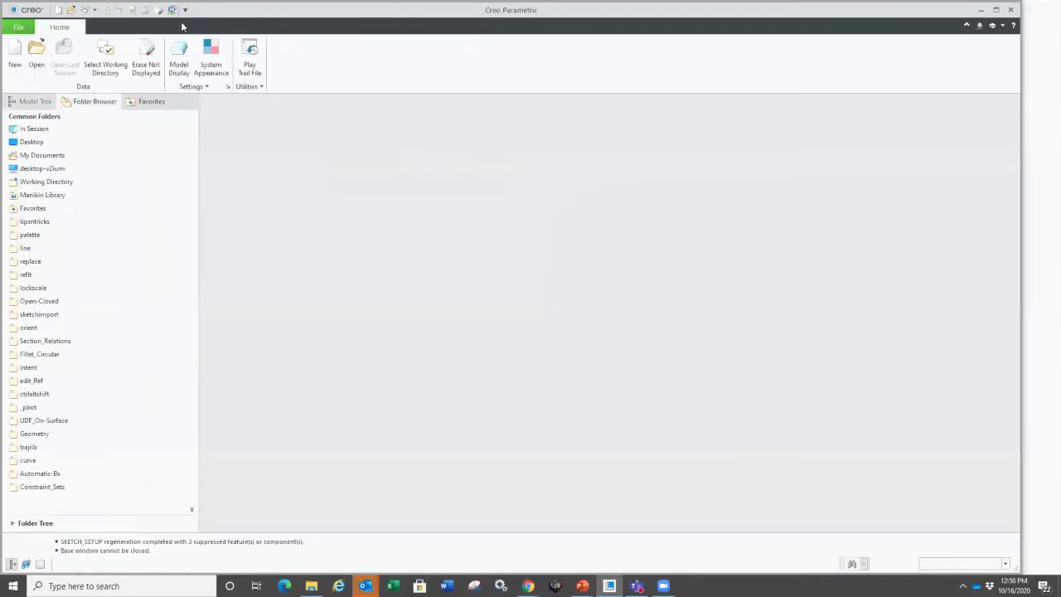
pyautogui.click(146, 68)
pyautogui.press('Return')
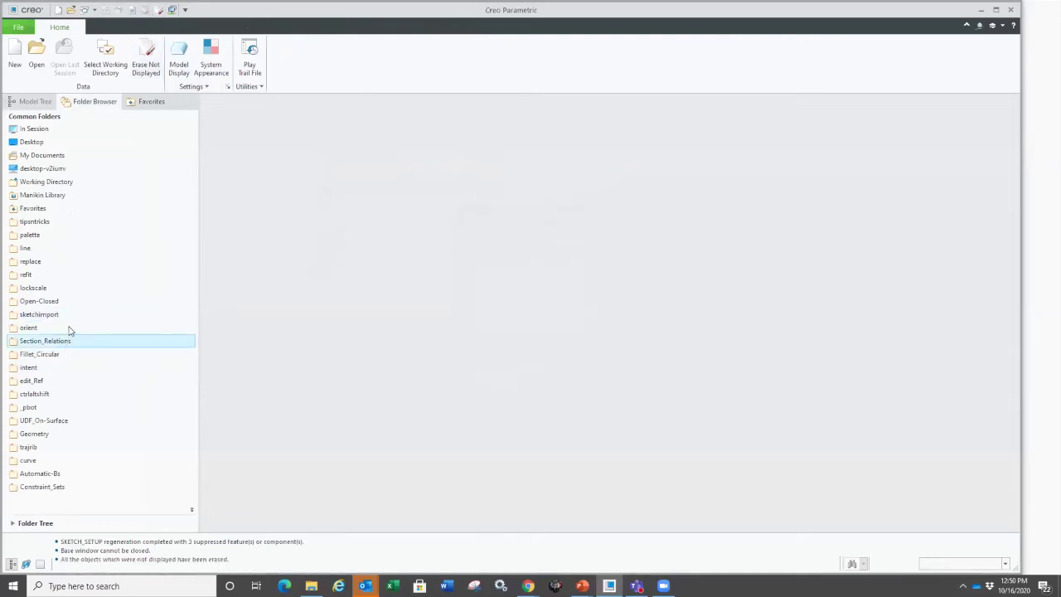
# Open intent.prt from the intent folder.
pyautogui.click(51, 372)
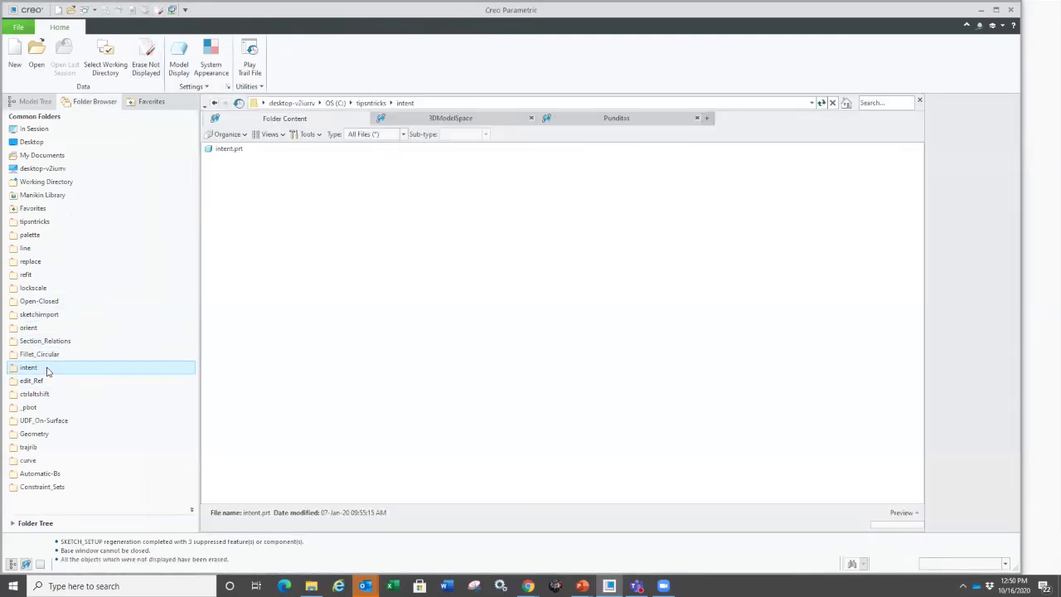
pyautogui.doubleClick(225, 149)
pyautogui.moveTo(335, 300); pyautogui.dragTo(461, 288, button='middle')
pyautogui.scroll(3, 356, 267)
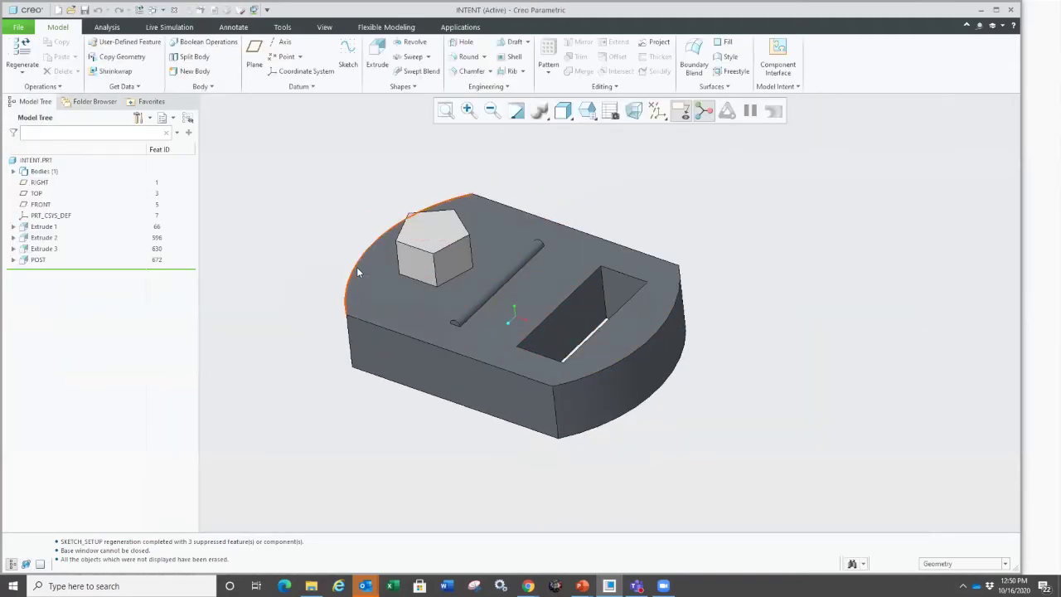
pyautogui.scroll(1, 441, 248)
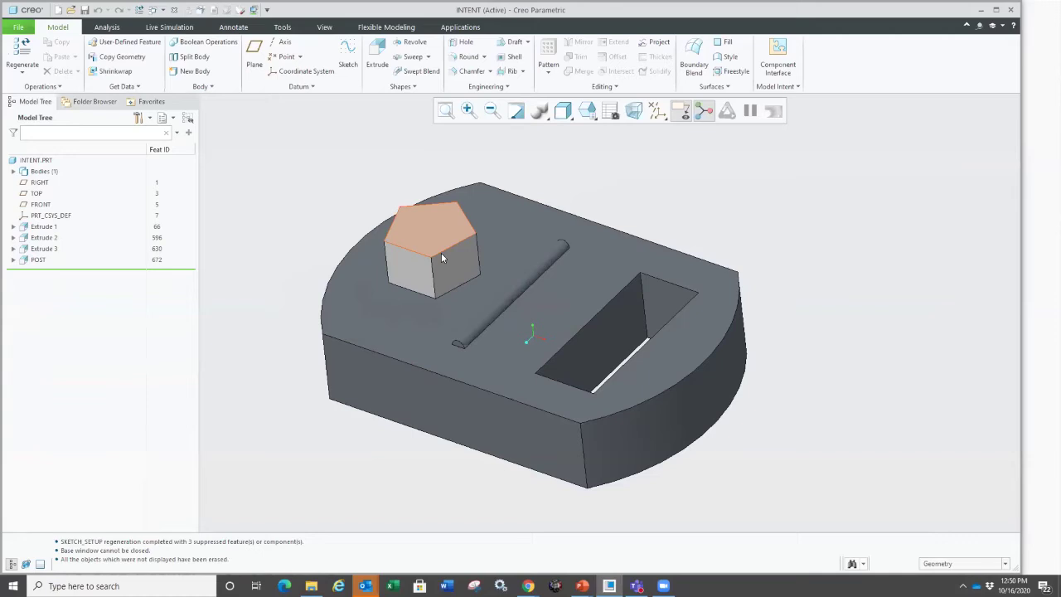
# Display the dimensions of the pentagonal POST extrude on the model, then clear them.
pyautogui.doubleClick(441, 253)
pyautogui.moveTo(420, 316)
pyautogui.mouseDown(button='middle')
pyautogui.moveTo(523, 345)
pyautogui.moveTo(419, 318)
pyautogui.mouseUp(button='middle')
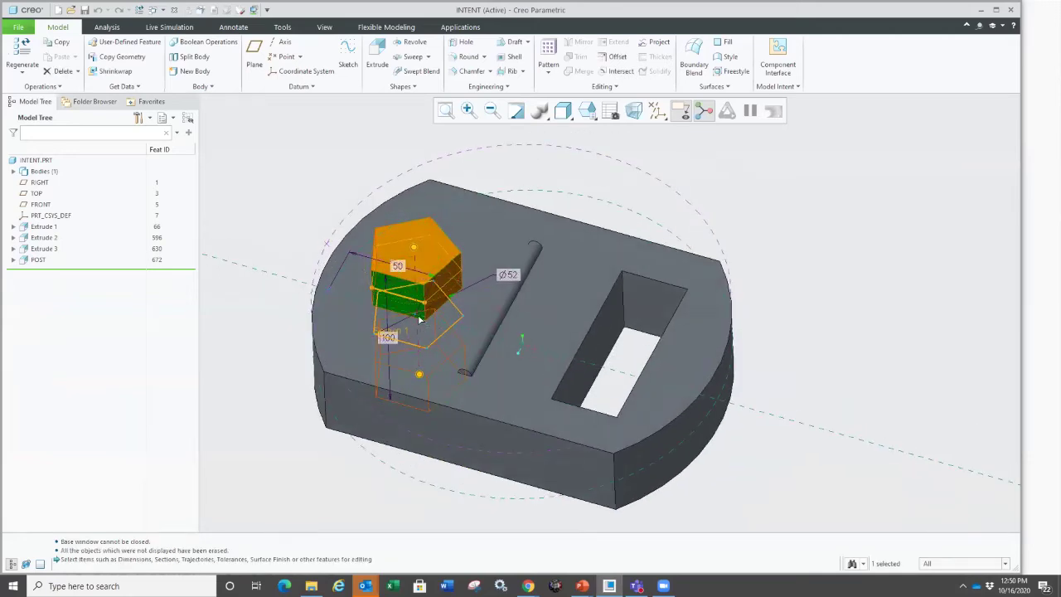
pyautogui.moveTo(415, 318)
pyautogui.mouseDown()
pyautogui.moveTo(686, 389)
pyautogui.moveTo(572, 364)
pyautogui.moveTo(422, 291)
pyautogui.mouseUp()
pyautogui.click(260, 218)
pyautogui.moveTo(290, 300); pyautogui.dragTo(282, 291, button='middle')
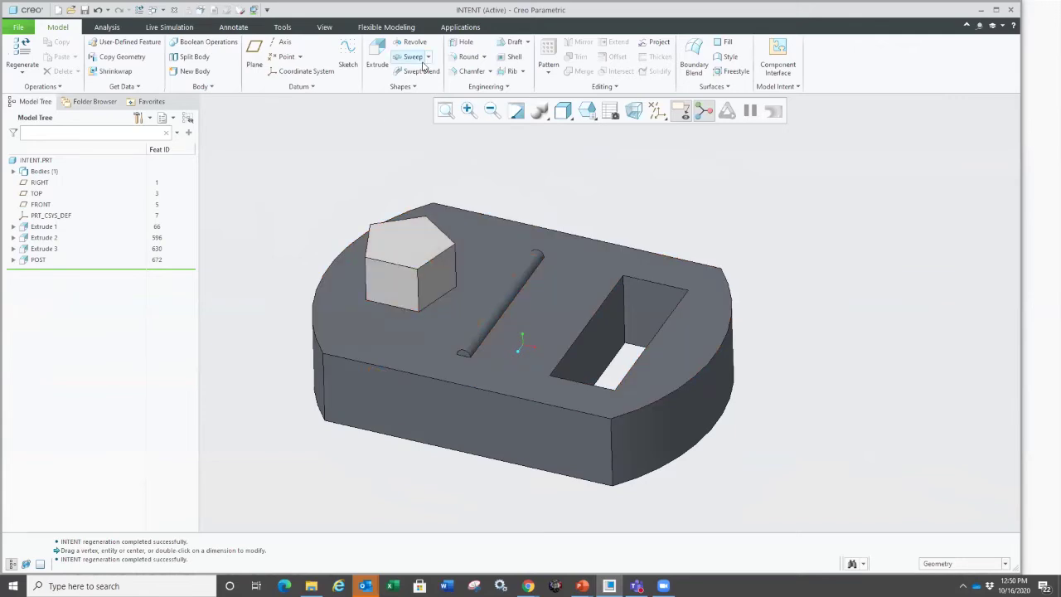
# Start a Round with radius 3.450 and collect the pentagonal post's five vertical edges individually in one set.
pyautogui.click(467, 56)
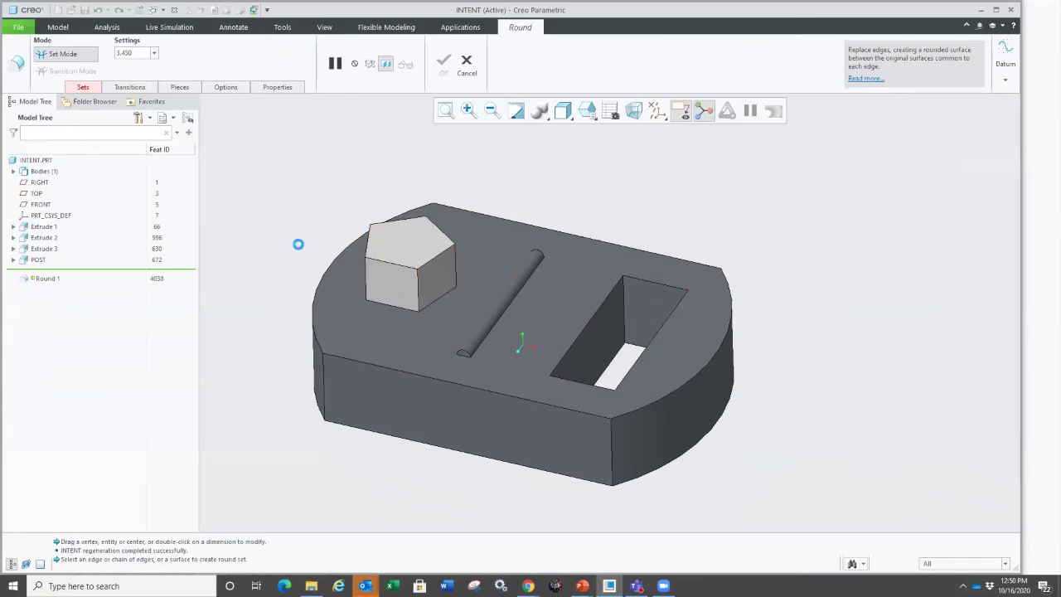
pyautogui.click(417, 290)
pyautogui.scroll(-2, 465, 267)
pyautogui.keyDown('ctrl'); pyautogui.click(456, 266); pyautogui.keyUp('ctrl')
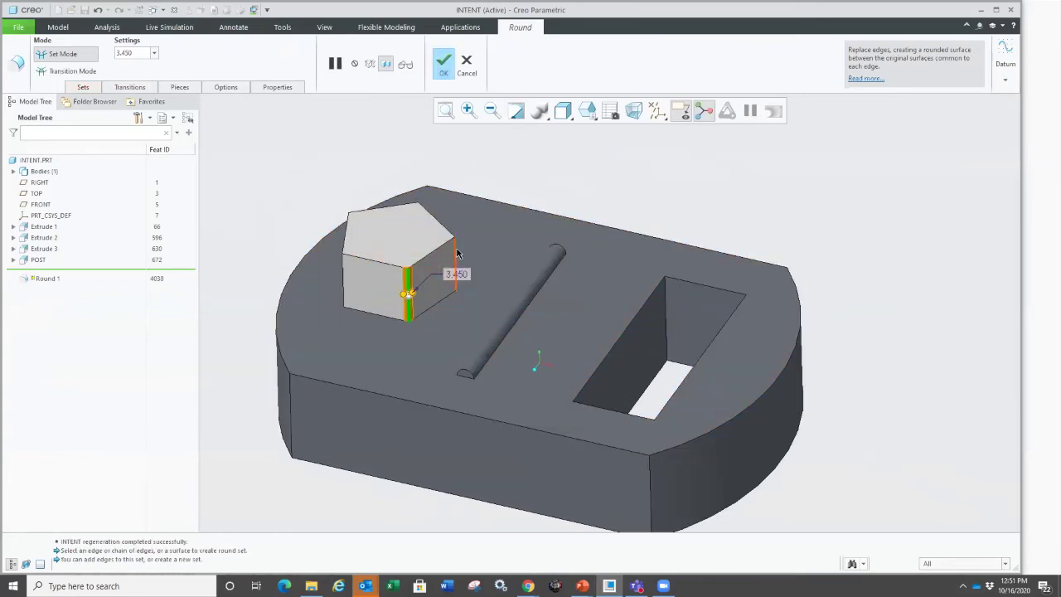
pyautogui.keyDown('ctrl'); pyautogui.click(418, 212); pyautogui.keyUp('ctrl')
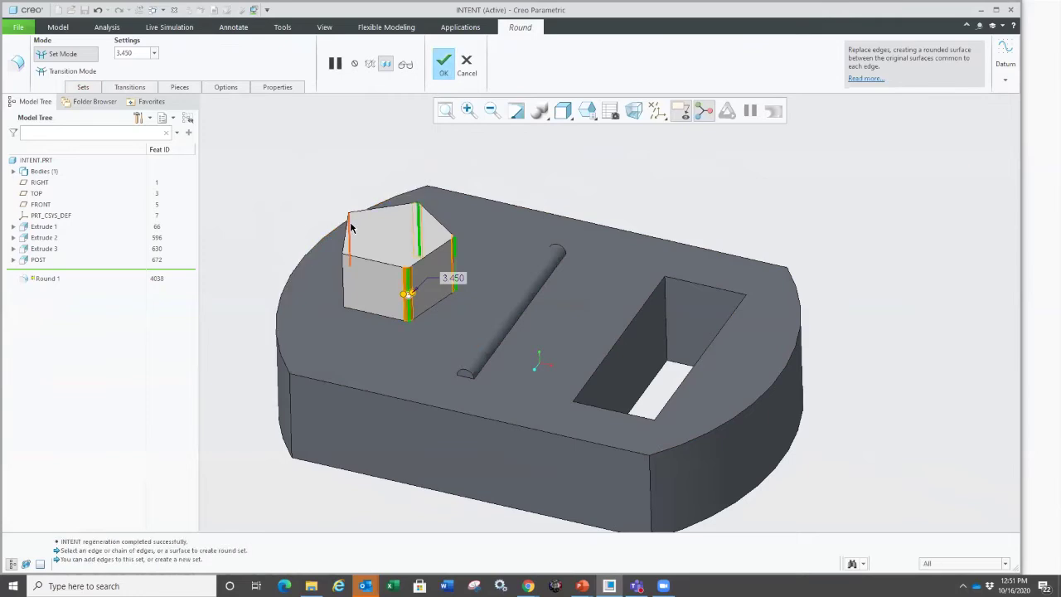
pyautogui.keyDown('ctrl'); pyautogui.click(347, 281); pyautogui.keyUp('ctrl')
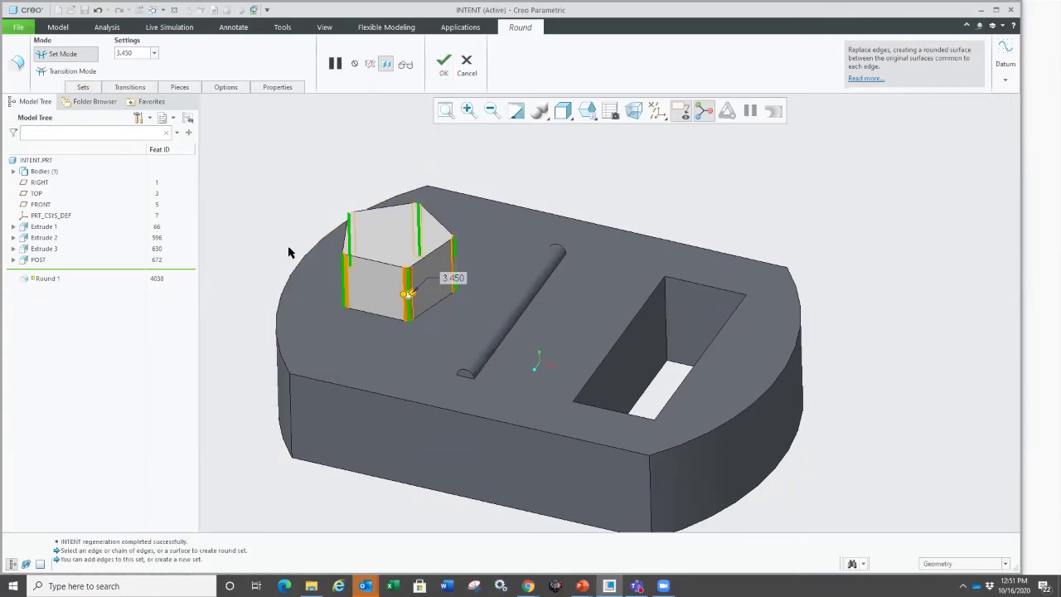
# Review the individual edge references in the round set and accept the round.
pyautogui.click(79, 88)
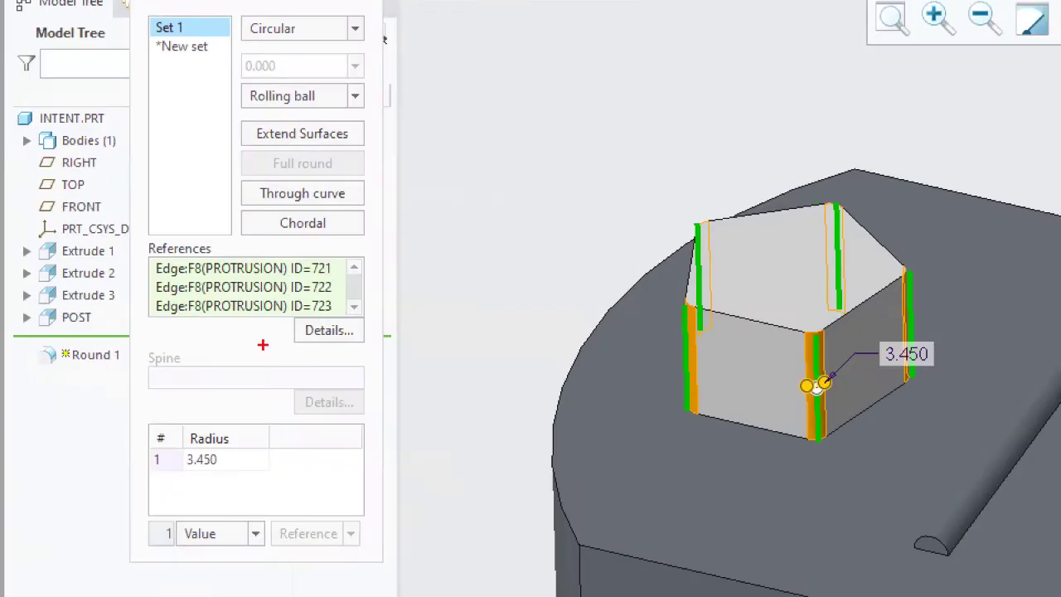
pyautogui.moveTo(184, 247); pyautogui.dragTo(187, 353)
pyautogui.middleClick(521, 313)
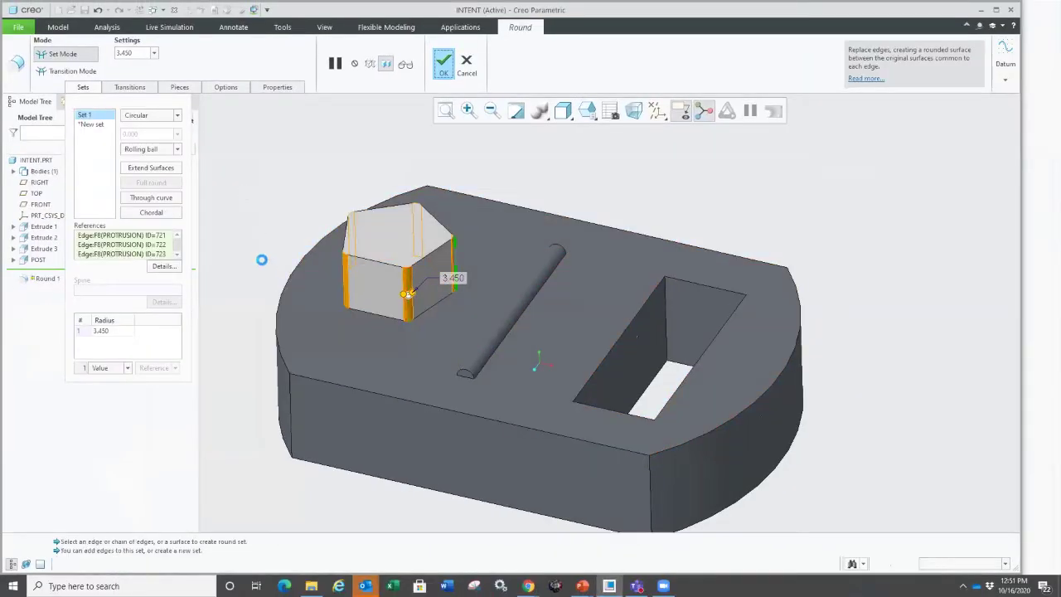
# Examine the parent references of Round 1 in the Reference Viewer, including the edge IDs listed under POST, and close it.
pyautogui.click(37, 271)
pyautogui.rightClick(40, 271)
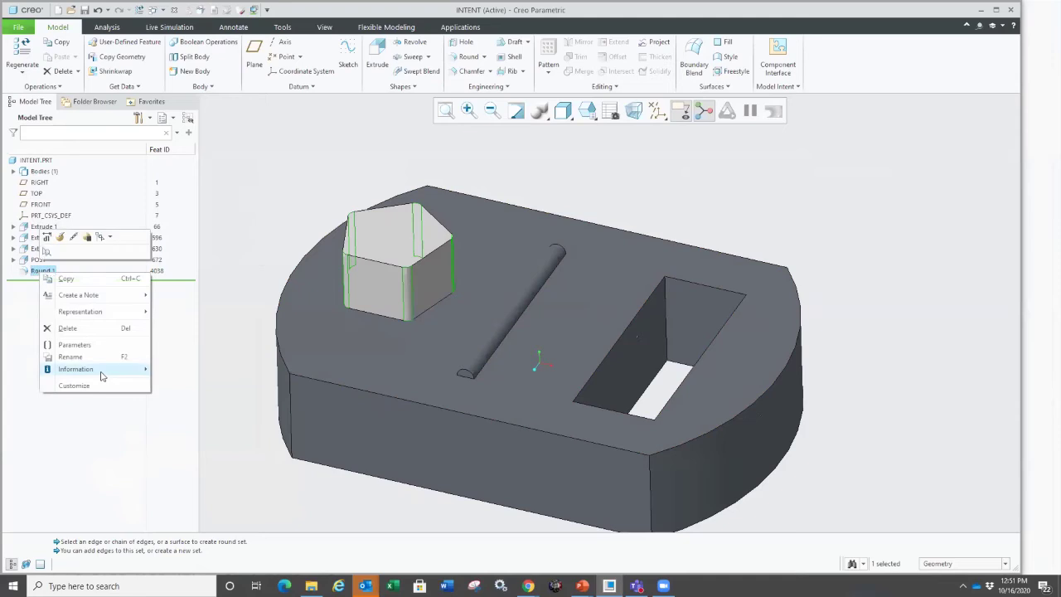
pyautogui.moveTo(102, 376)
pyautogui.click(199, 394)
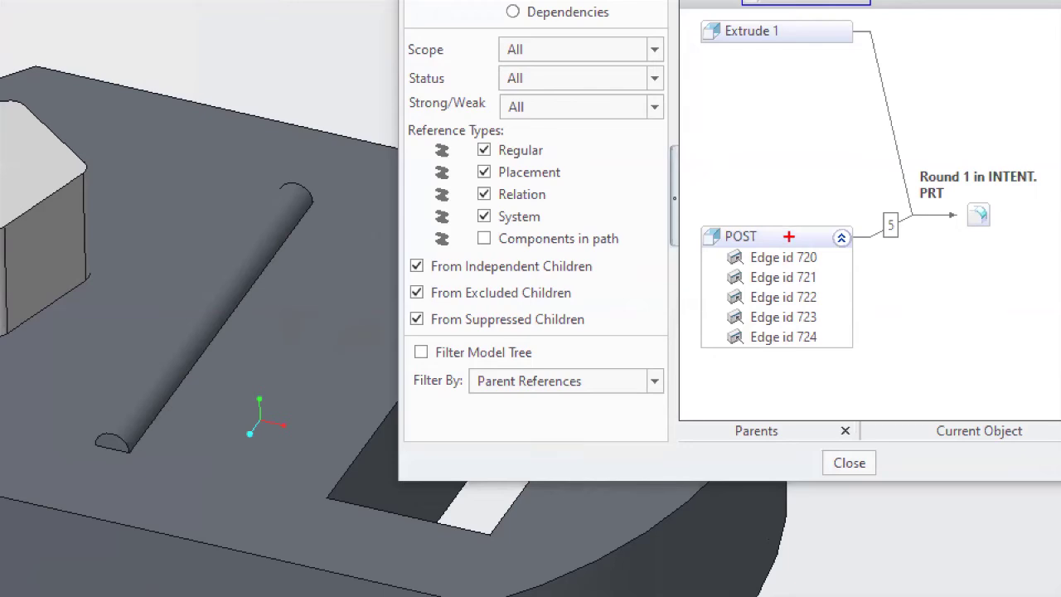
pyautogui.moveTo(788, 236); pyautogui.dragTo(823, 347)
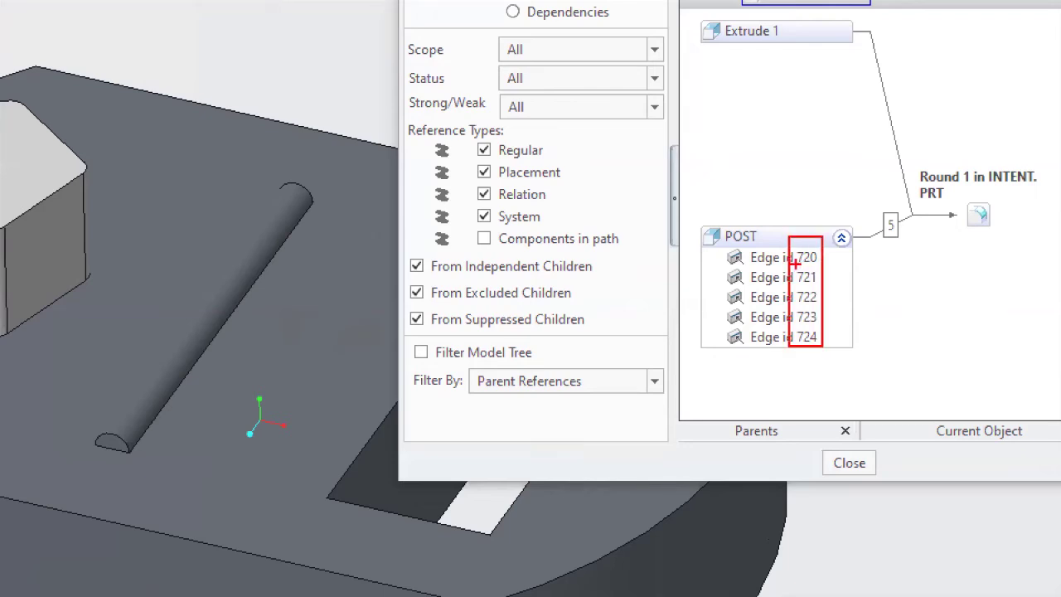
pyautogui.moveTo(795, 264); pyautogui.dragTo(815, 238)
pyautogui.moveTo(805, 287); pyautogui.dragTo(827, 247)
pyautogui.moveTo(805, 355); pyautogui.dragTo(827, 329)
pyautogui.press('Escape')
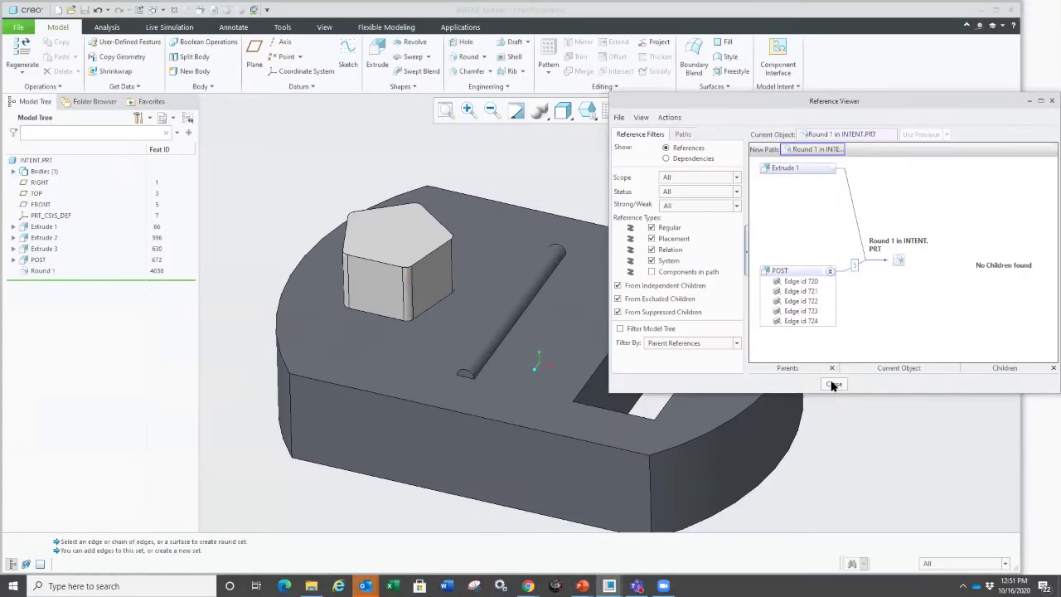
pyautogui.click(833, 385)
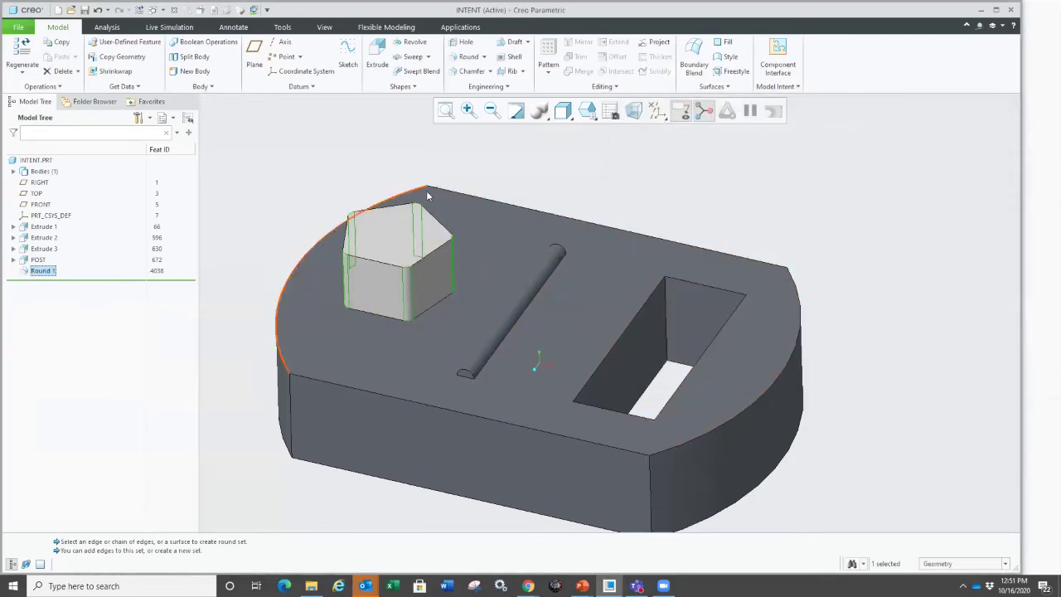
# Edit the definition of Round 1 and clear its individual edge references.
pyautogui.moveTo(373, 285)
pyautogui.mouseDown(button='middle')
pyautogui.moveTo(371, 265)
pyautogui.moveTo(370, 296)
pyautogui.moveTo(398, 300)
pyautogui.mouseUp(button='middle')
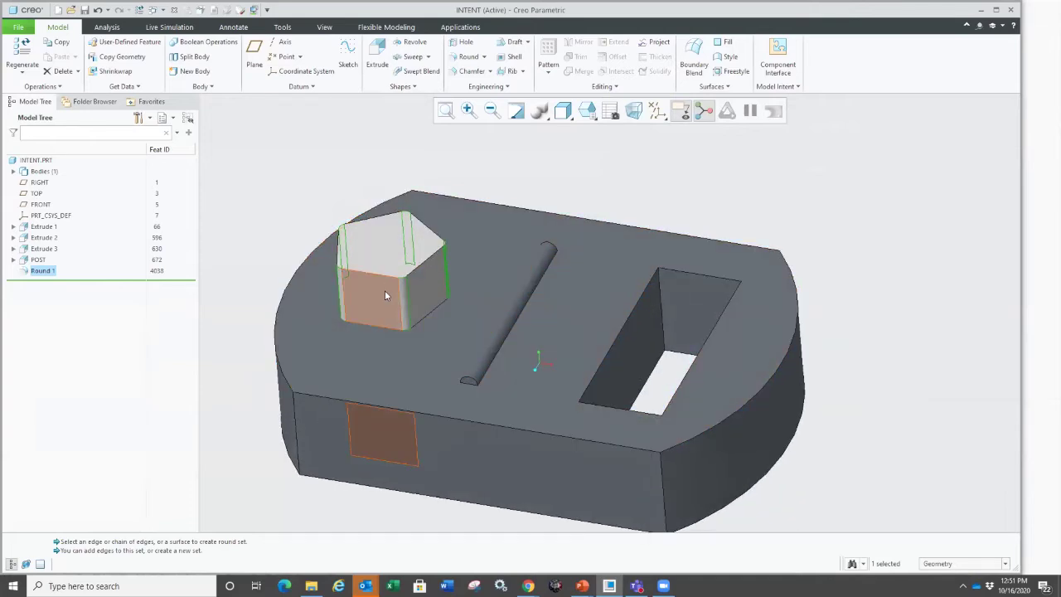
pyautogui.click(403, 303)
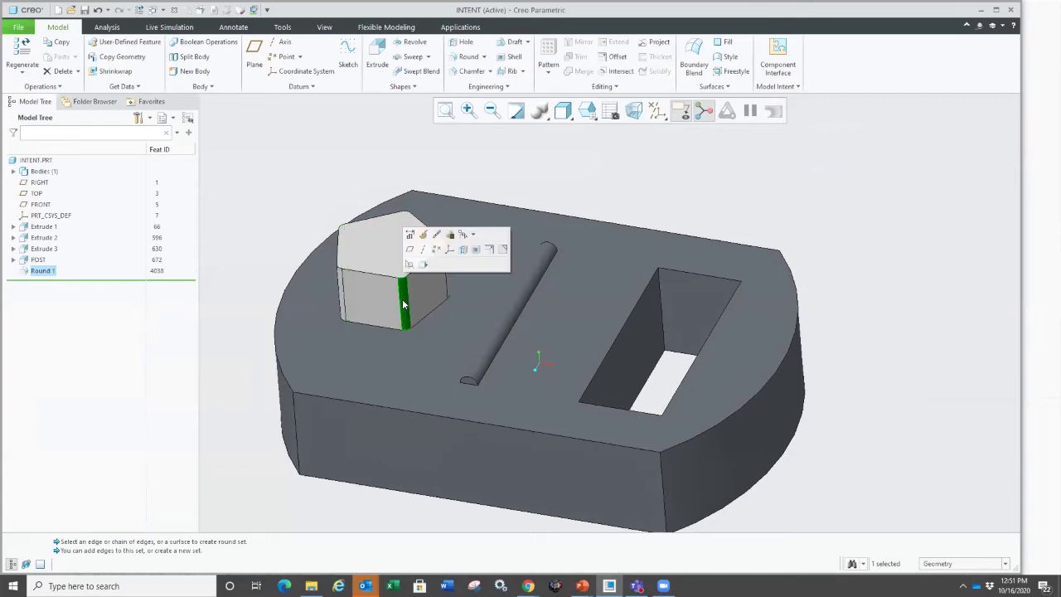
pyautogui.click(423, 235)
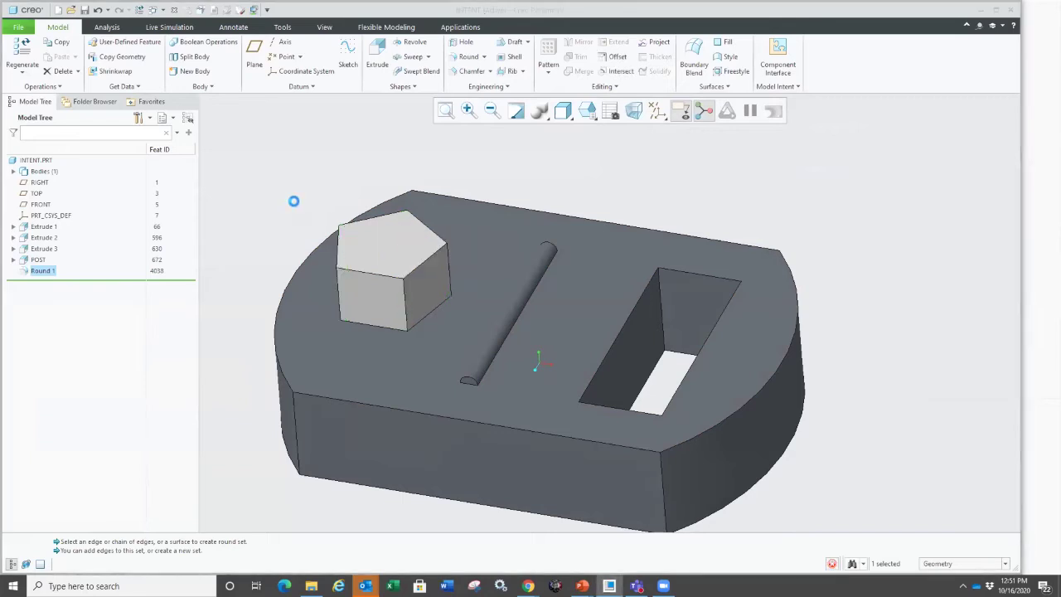
pyautogui.rightClick(303, 158)
pyautogui.click(328, 166)
pyautogui.scroll(-3, 389, 327)
pyautogui.scroll(1, 414, 307)
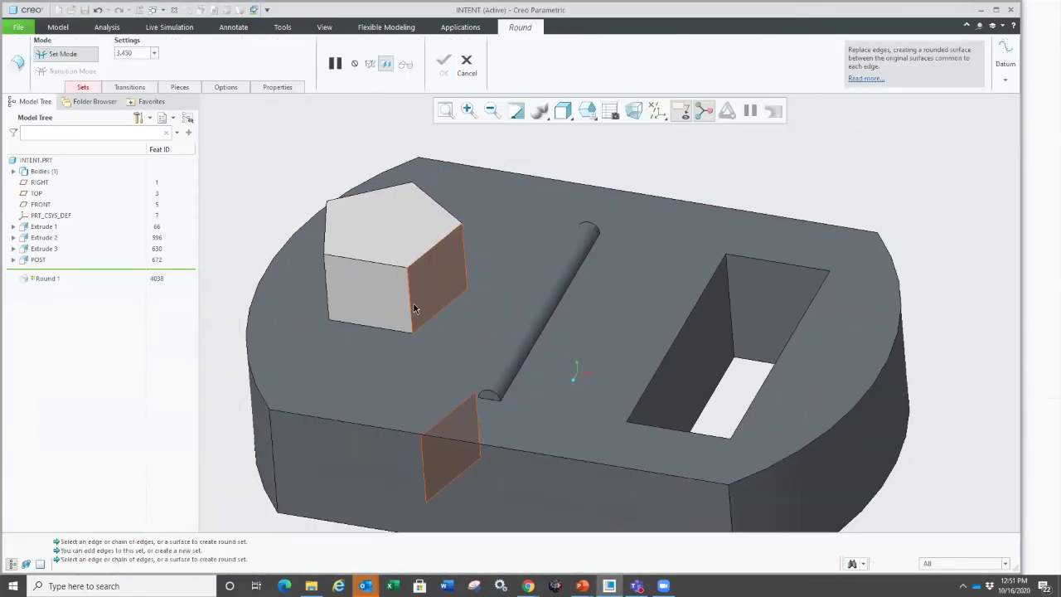
# Select the intent edges of the post's vertical corners as the round's reference, review the set and accept the round.
pyautogui.click(409, 303)
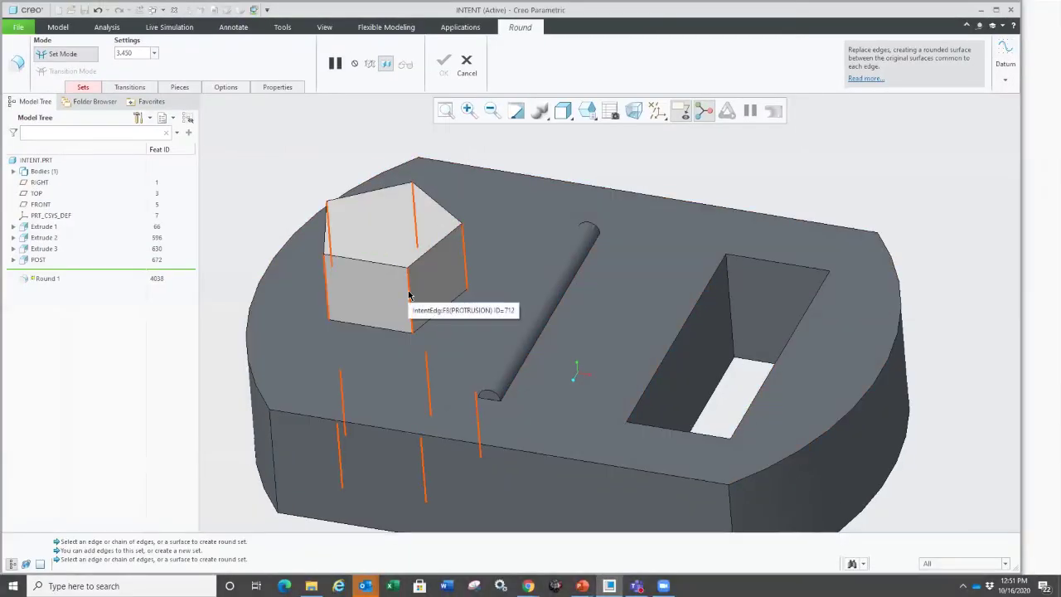
pyautogui.click(408, 294)
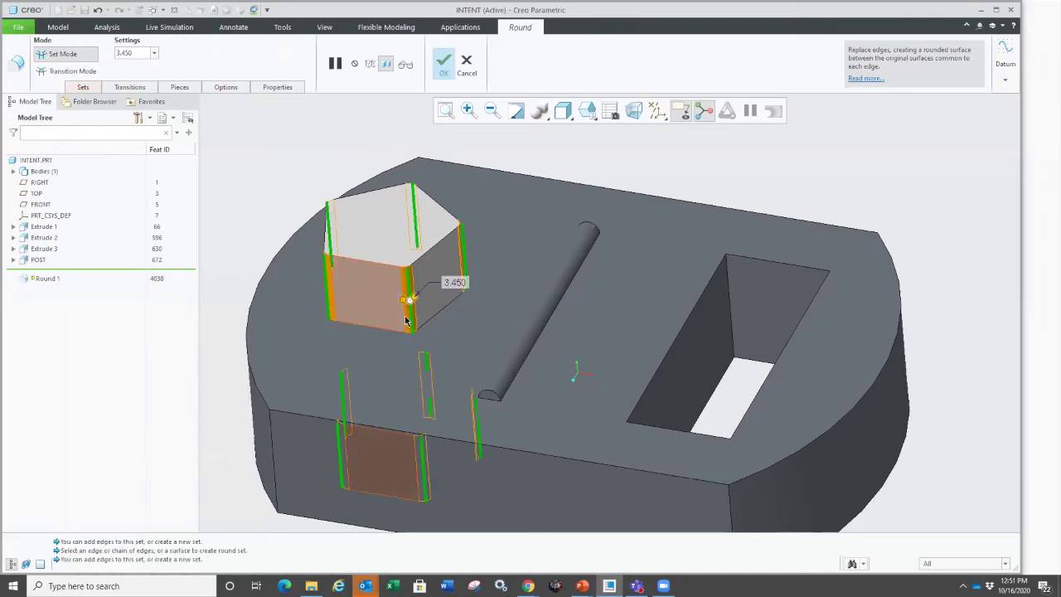
pyautogui.click(83, 88)
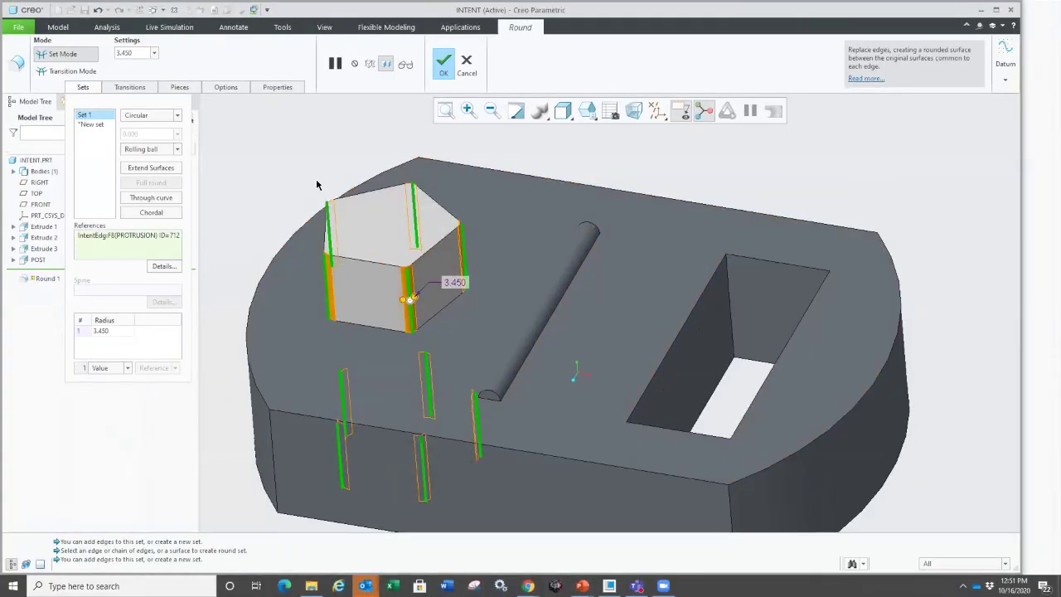
pyautogui.moveTo(348, 281); pyautogui.dragTo(356, 303, button='middle')
pyautogui.middleClick(254, 210)
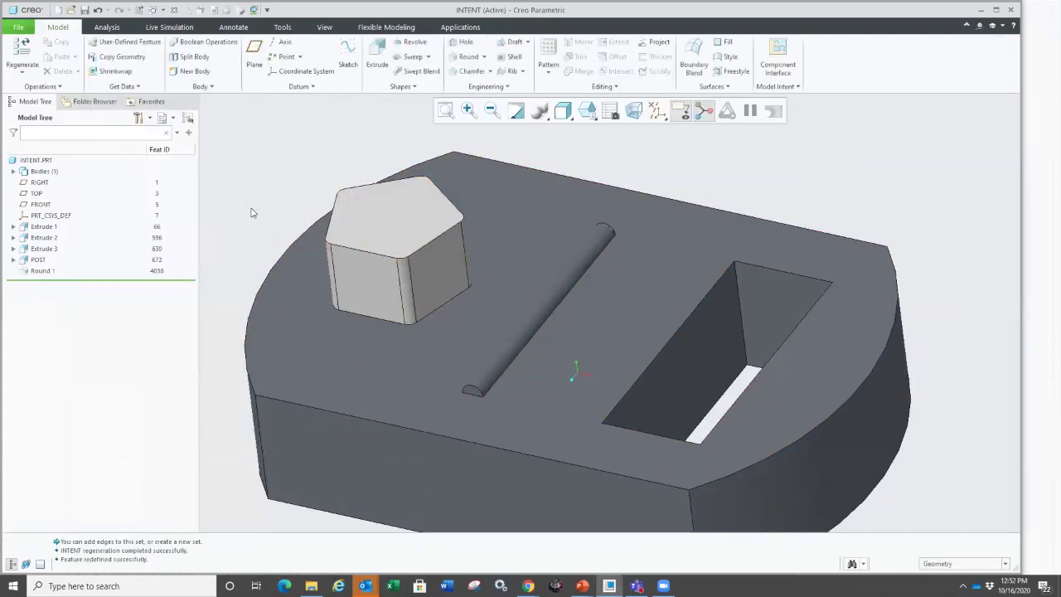
# Edit the definition of the POST extrude, open its section sketch and delete the pentagon.
pyautogui.click(374, 228)
pyautogui.click(397, 172)
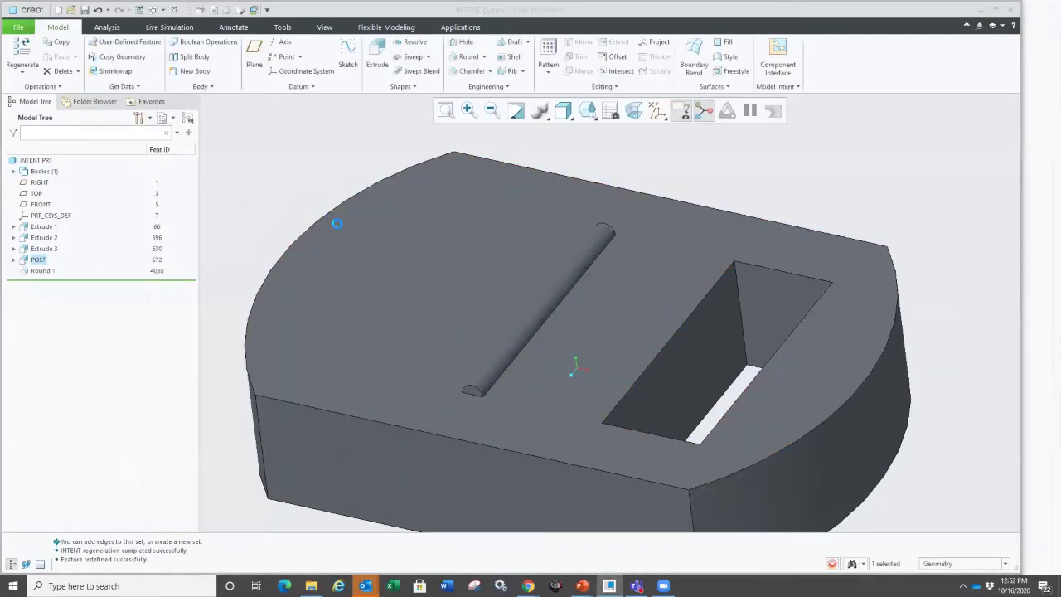
pyautogui.rightClick(269, 218)
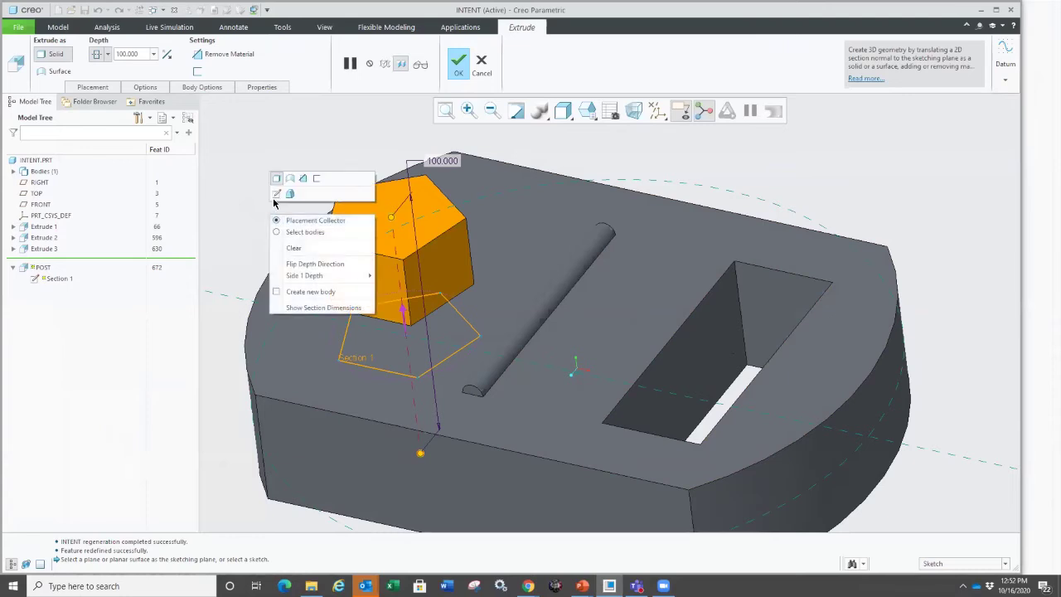
pyautogui.click(276, 194)
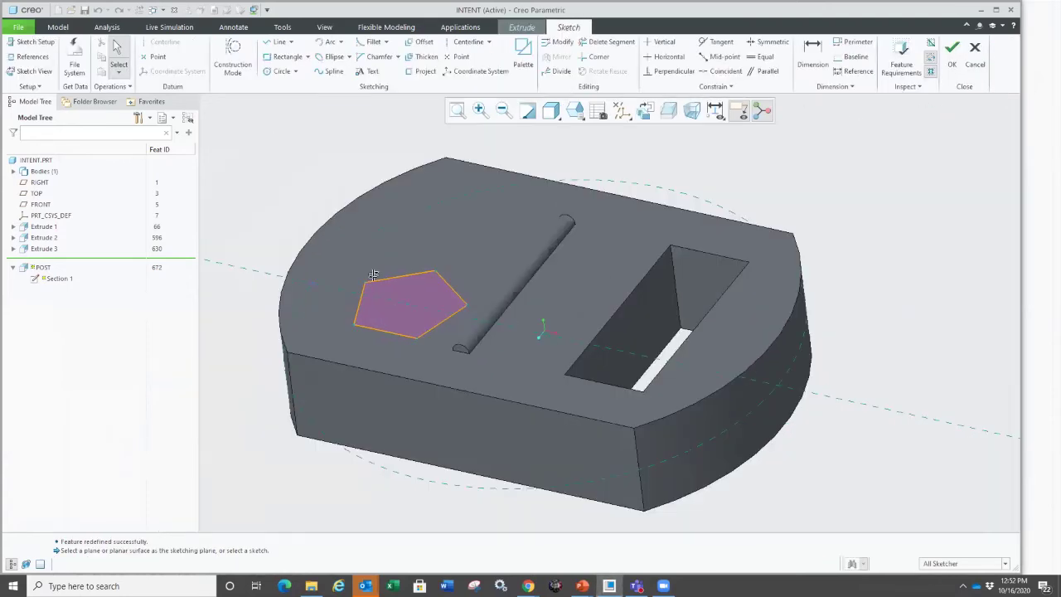
pyautogui.moveTo(310, 248); pyautogui.dragTo(468, 405)
pyautogui.press('Delete')
# Sketch a rectangle in place of the pentagon, then accept the sketch and the redefined POST extrude.
pyautogui.rightClick(357, 238)
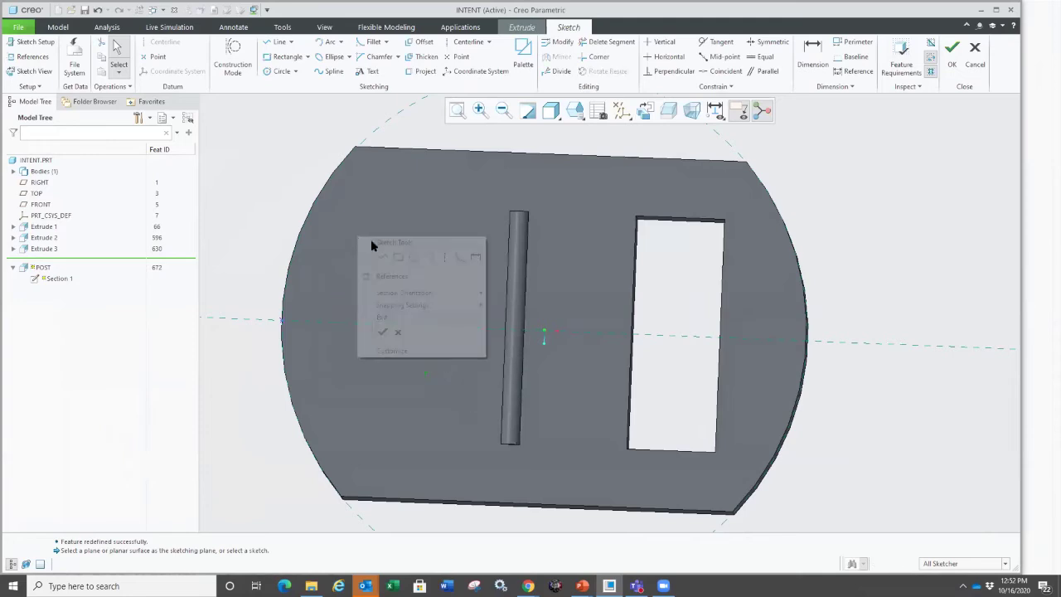
pyautogui.click(398, 256)
pyautogui.click(346, 267)
pyautogui.click(453, 367)
pyautogui.middleClick(343, 437)
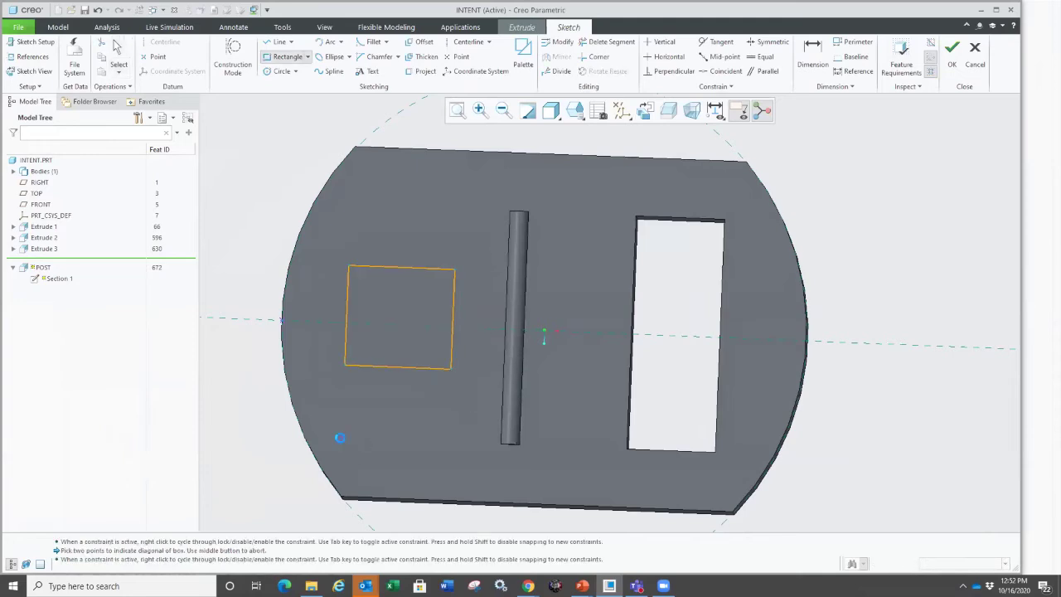
pyautogui.rightClick(257, 235)
pyautogui.click(284, 375)
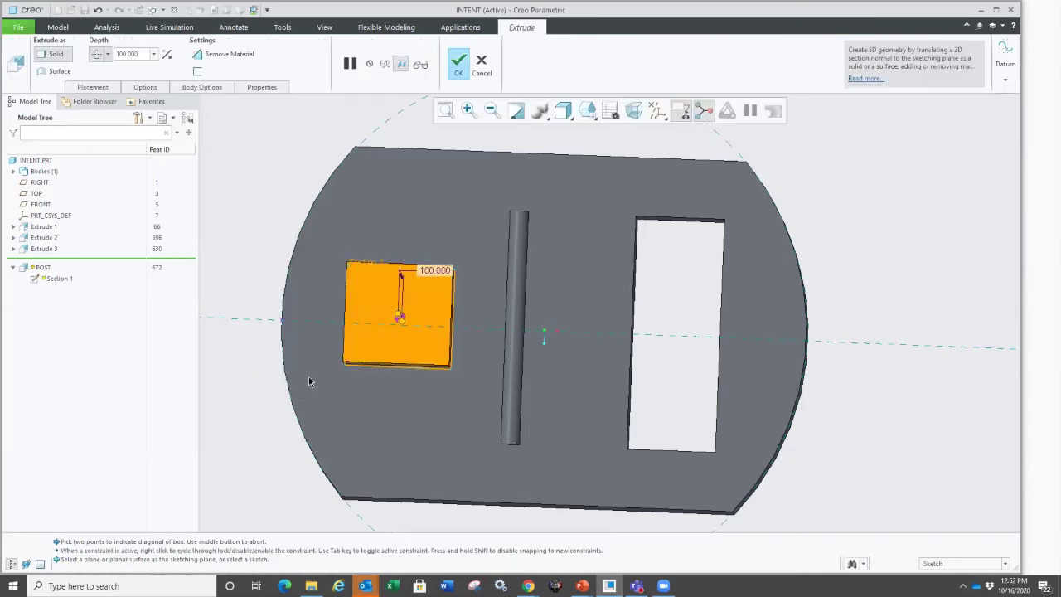
pyautogui.middleClick(241, 301)
pyautogui.scroll(-5, 439, 295)
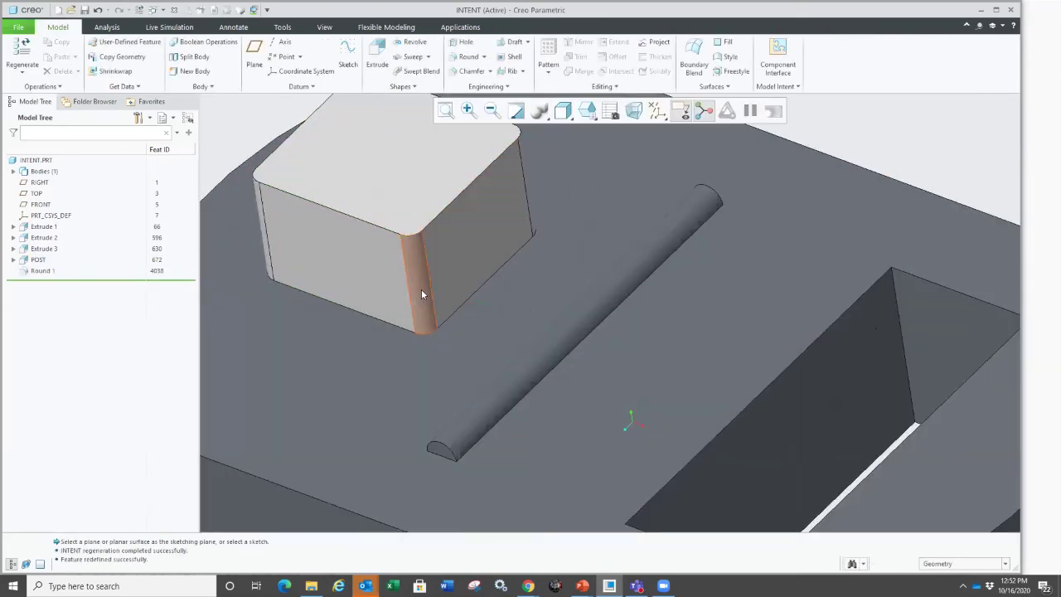
pyautogui.scroll(5, 421, 294)
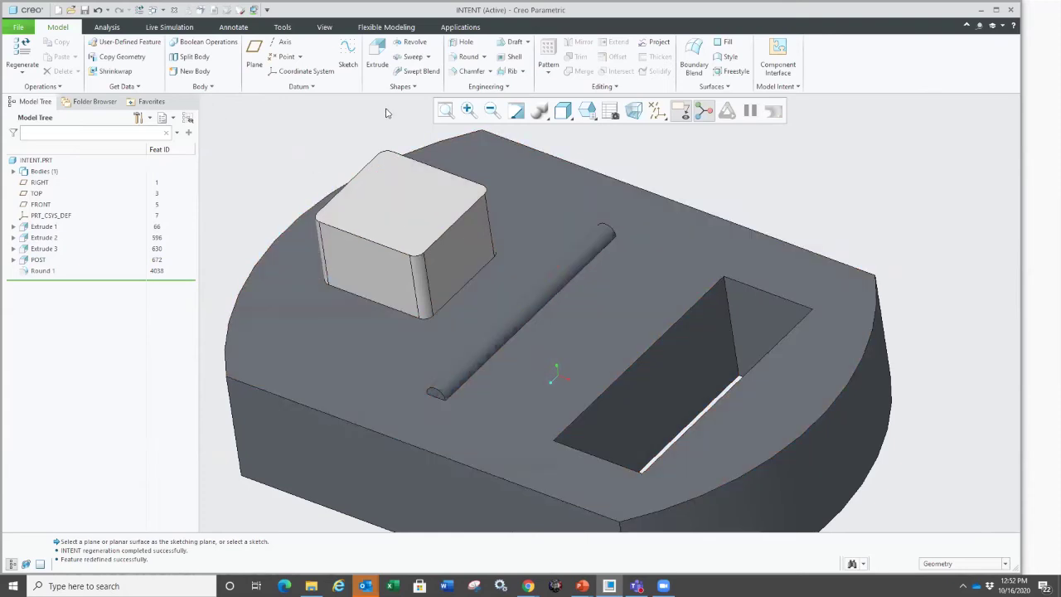
# Start a round and pick the intent edge around the post's base, IntentEdg:F8(PROTRUSION), from the list of overlapping candidates.
pyautogui.click(468, 57)
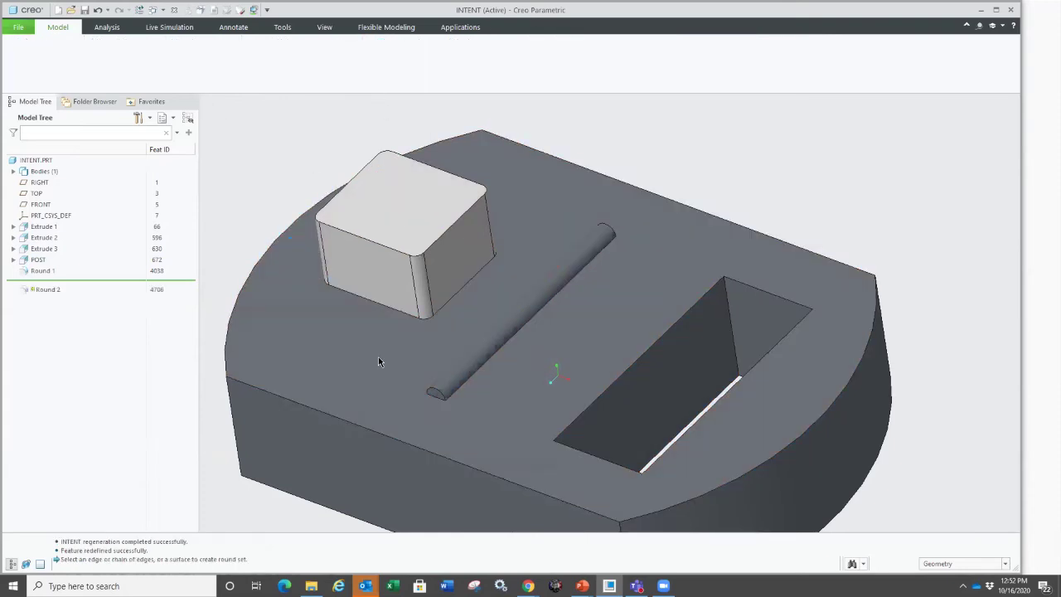
pyautogui.rightClick(372, 300)
pyautogui.rightClick(373, 305)
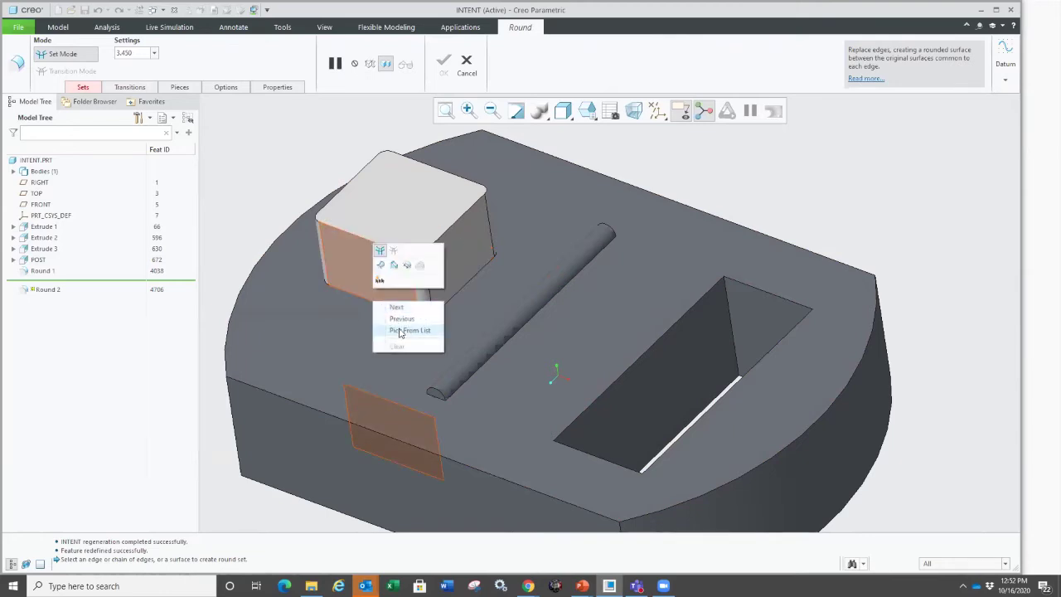
pyautogui.click(403, 333)
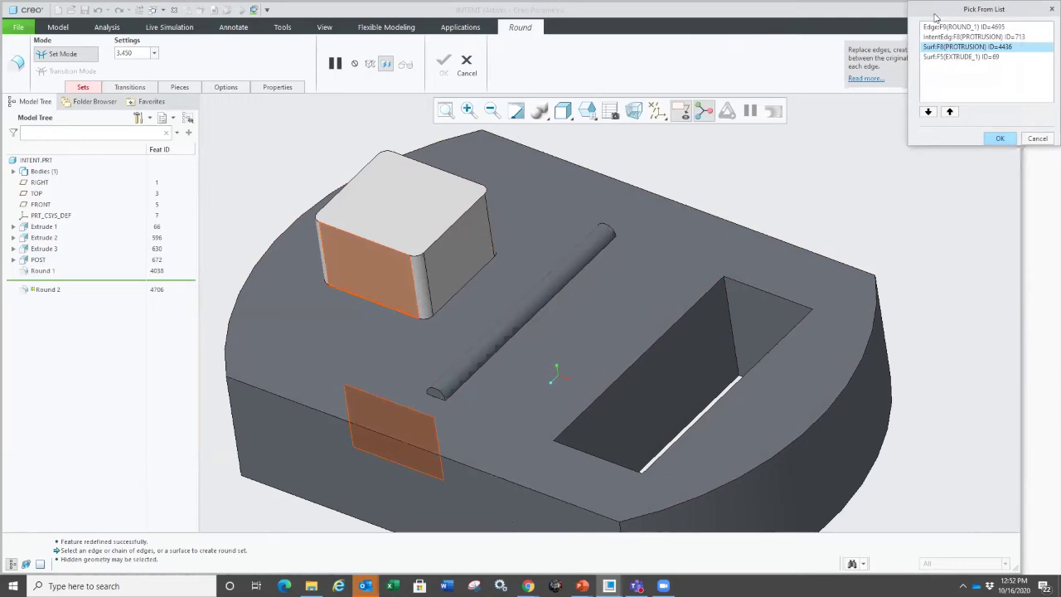
pyautogui.moveTo(934, 17); pyautogui.dragTo(571, 220)
pyautogui.click(577, 240)
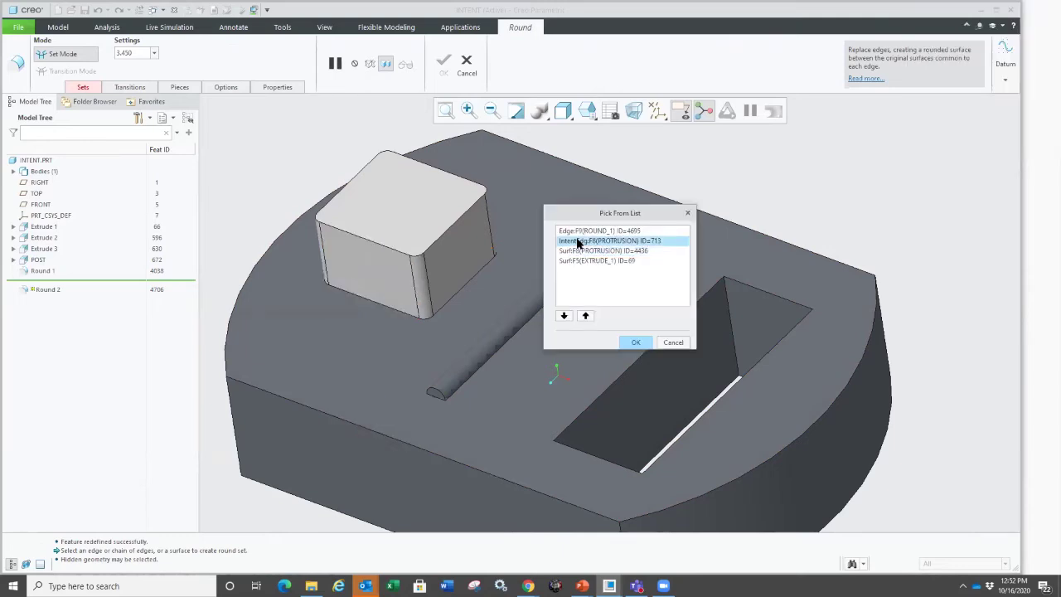
pyautogui.click(635, 343)
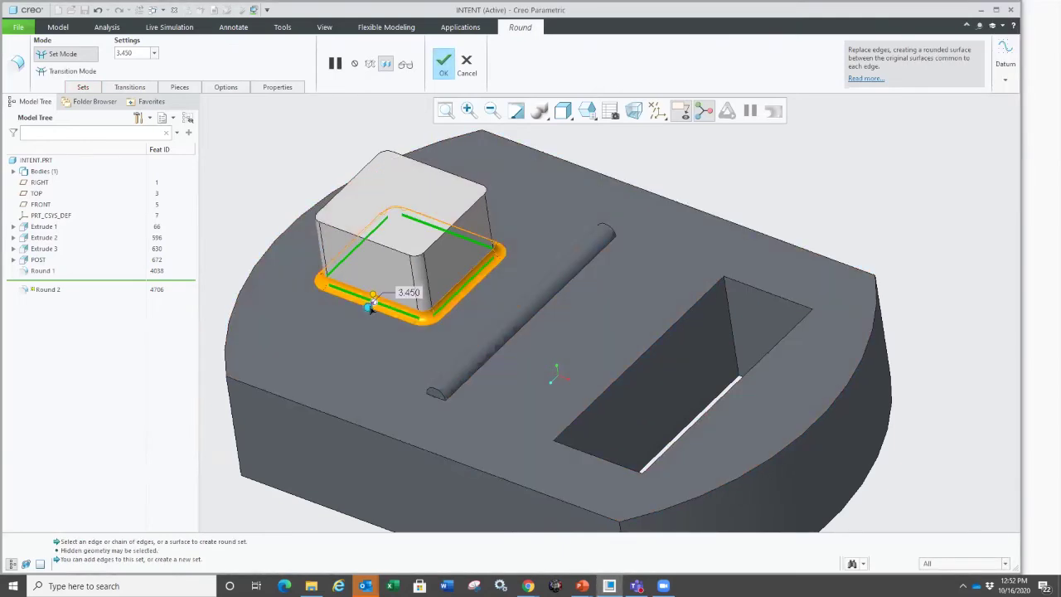
# Enlarge the base round's radius to about 6.1 and accept the round.
pyautogui.moveTo(371, 307); pyautogui.dragTo(365, 311)
pyautogui.scroll(1, 473, 292)
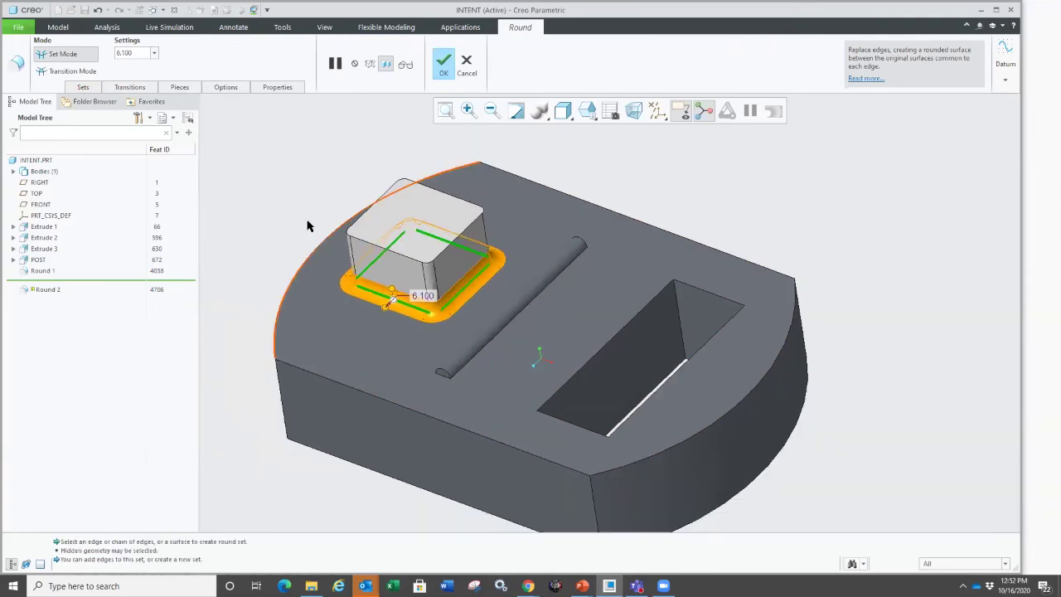
pyautogui.middleClick(245, 199)
# Edit the POST extrude's dimensions and shift its section on the base to an offset of about 27.33, then finish editing.
pyautogui.click(380, 260)
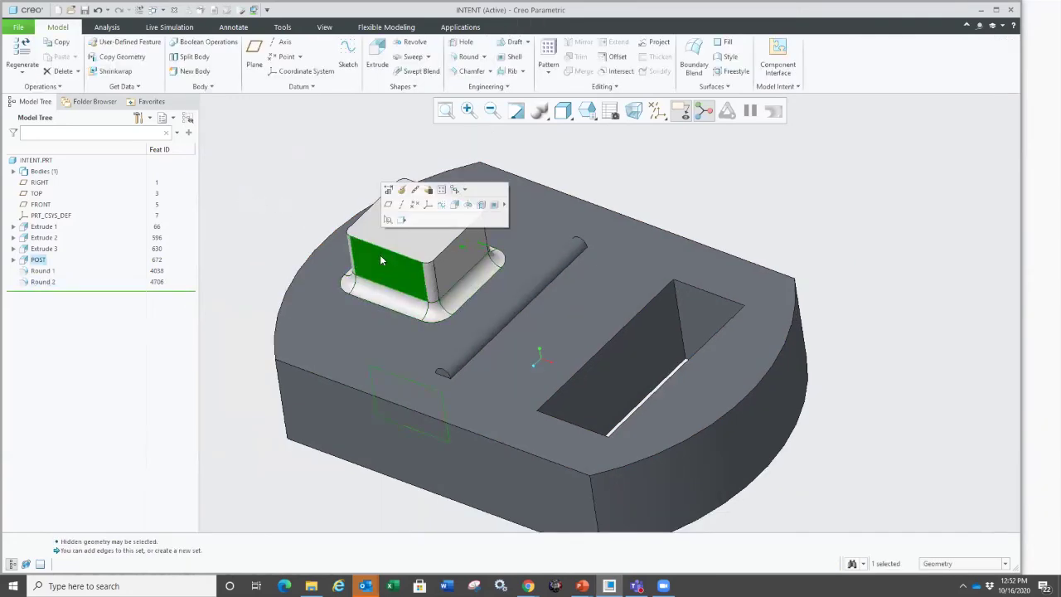
pyautogui.click(387, 189)
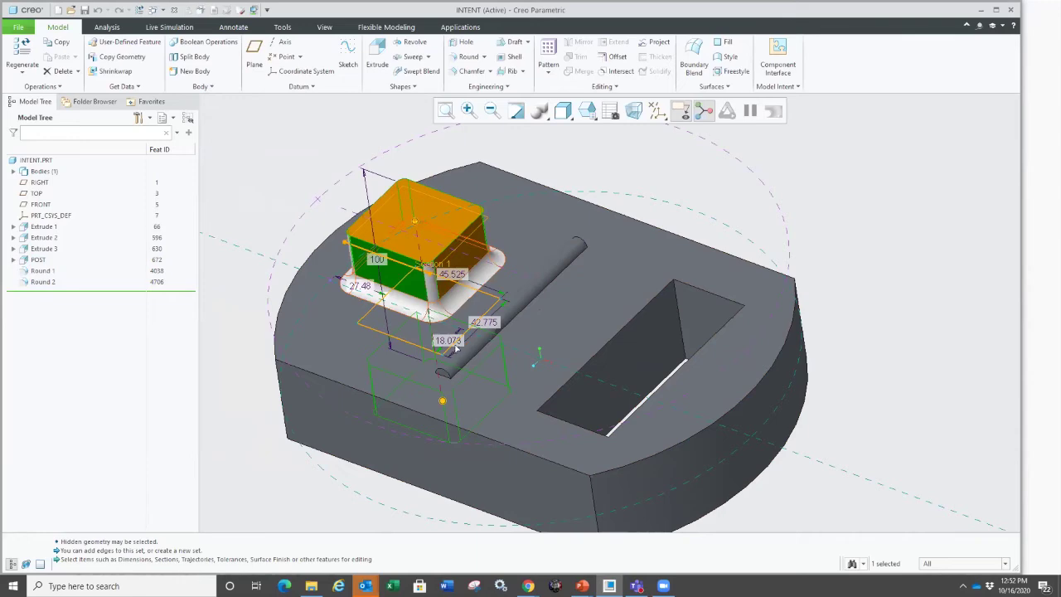
pyautogui.moveTo(455, 349)
pyautogui.mouseDown(button='middle')
pyautogui.moveTo(416, 345)
pyautogui.moveTo(373, 298)
pyautogui.mouseUp(button='middle')
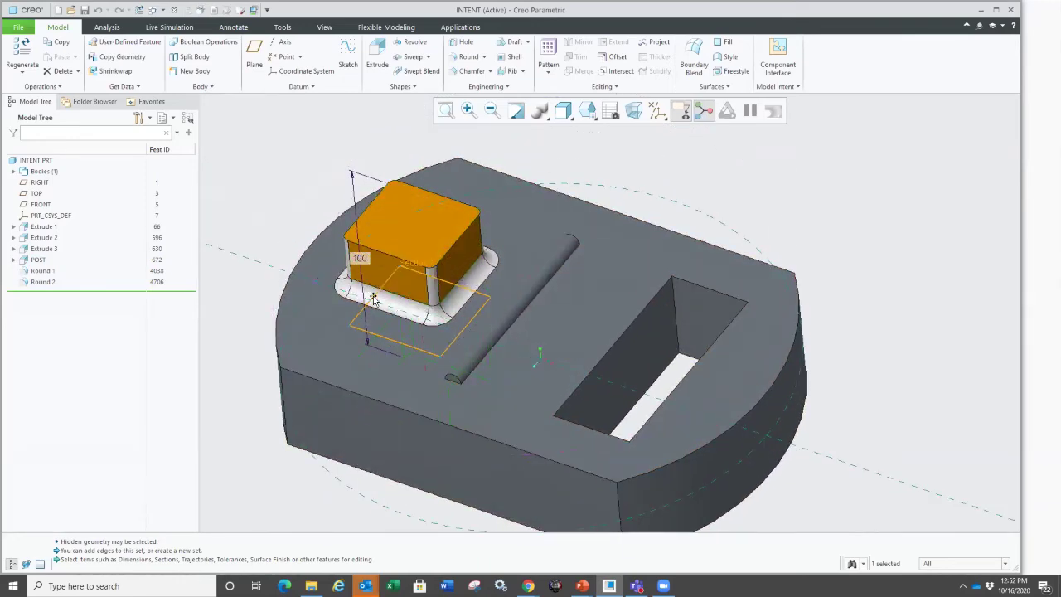
pyautogui.moveTo(373, 298); pyautogui.dragTo(383, 274)
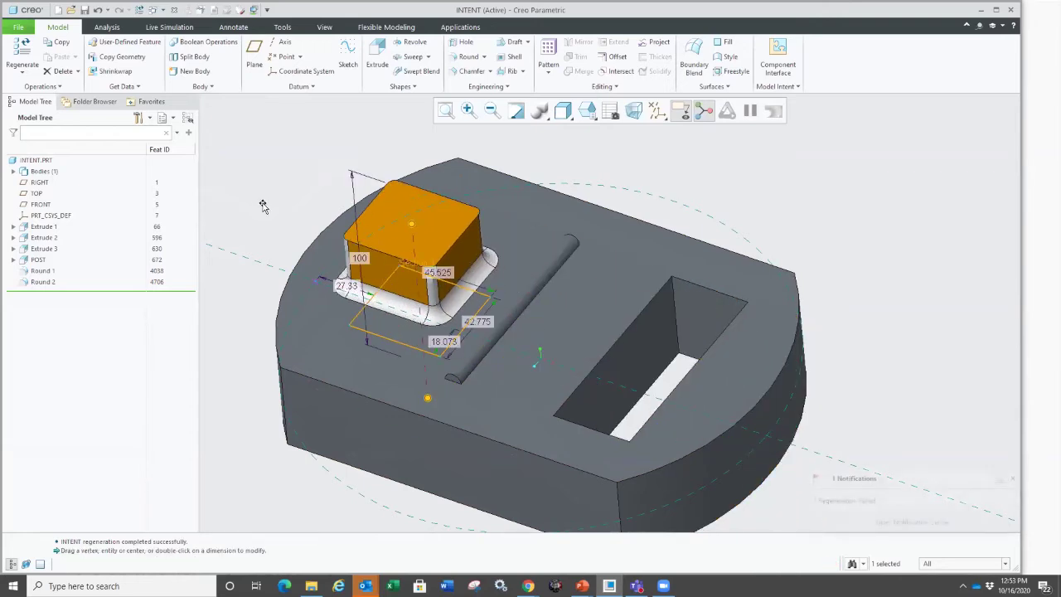
pyautogui.click(257, 208)
pyautogui.moveTo(254, 219); pyautogui.dragTo(264, 273, button='middle')
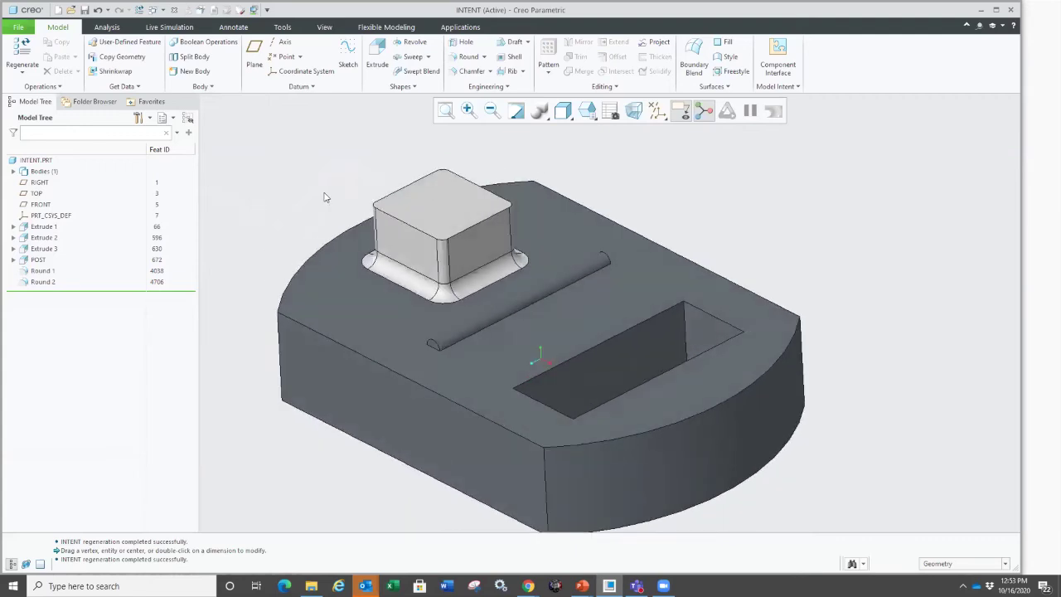
# Switch to the PowerPoint slide show and advance past the Edit References slide to the CTRL / ALT / SHIFT slide.
pyautogui.press('super+Tab')
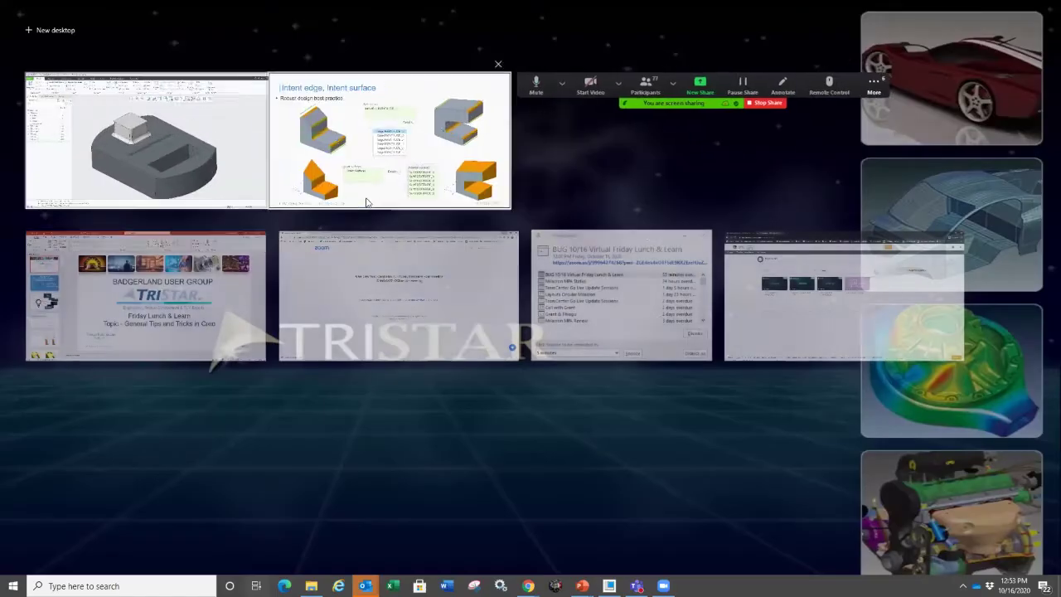
pyautogui.click(418, 170)
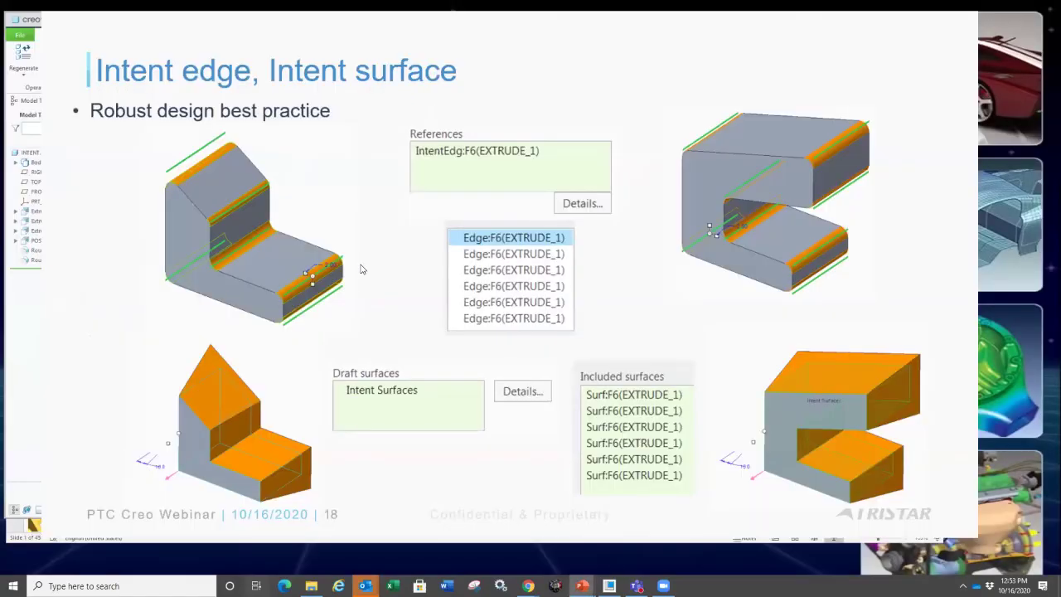
pyautogui.click(361, 269)
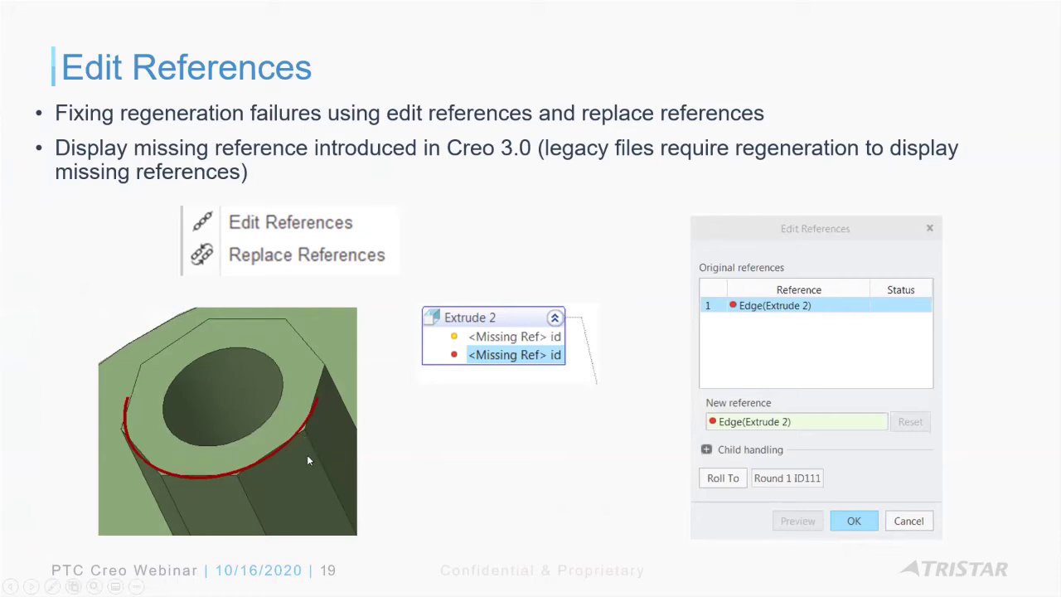
pyautogui.press('Right')
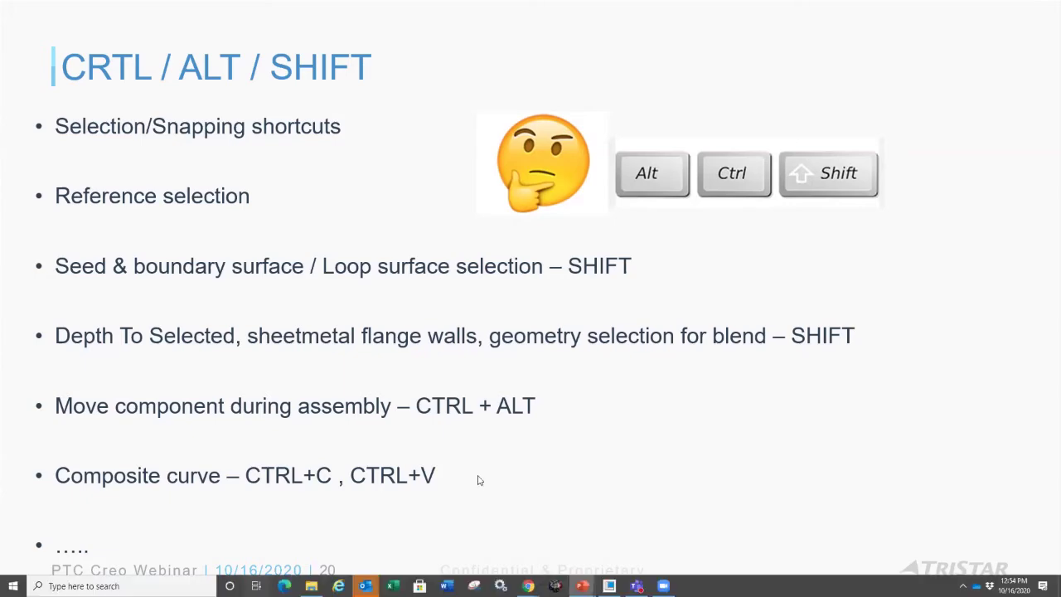
# Switch back to Creo Parametric, close INTENT.PRT and erase the models that are not displayed from the session.
pyautogui.press('super+Tab')
pyautogui.click(316, 160)
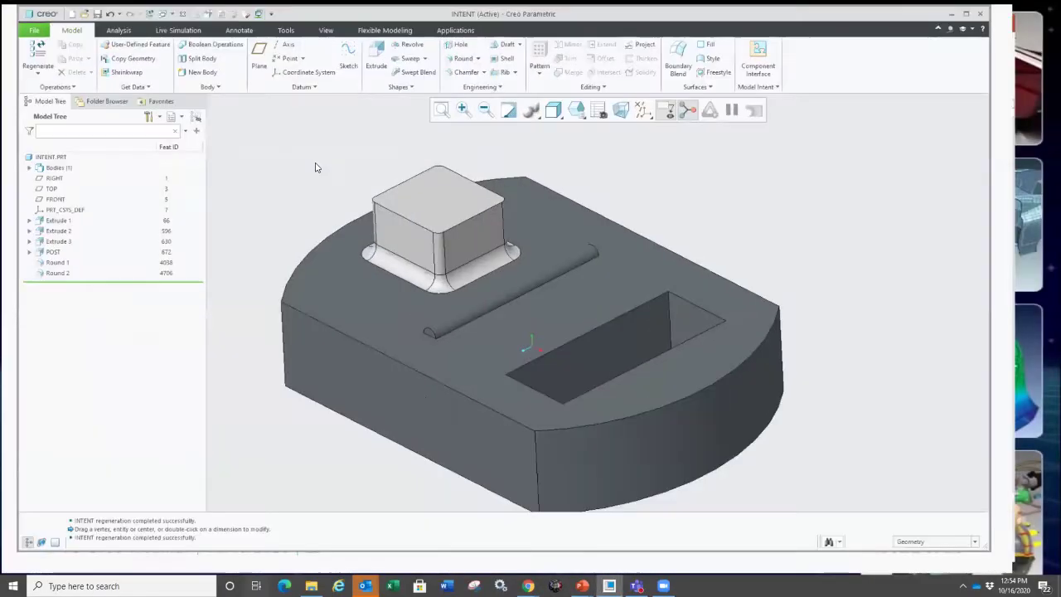
pyautogui.click(172, 10)
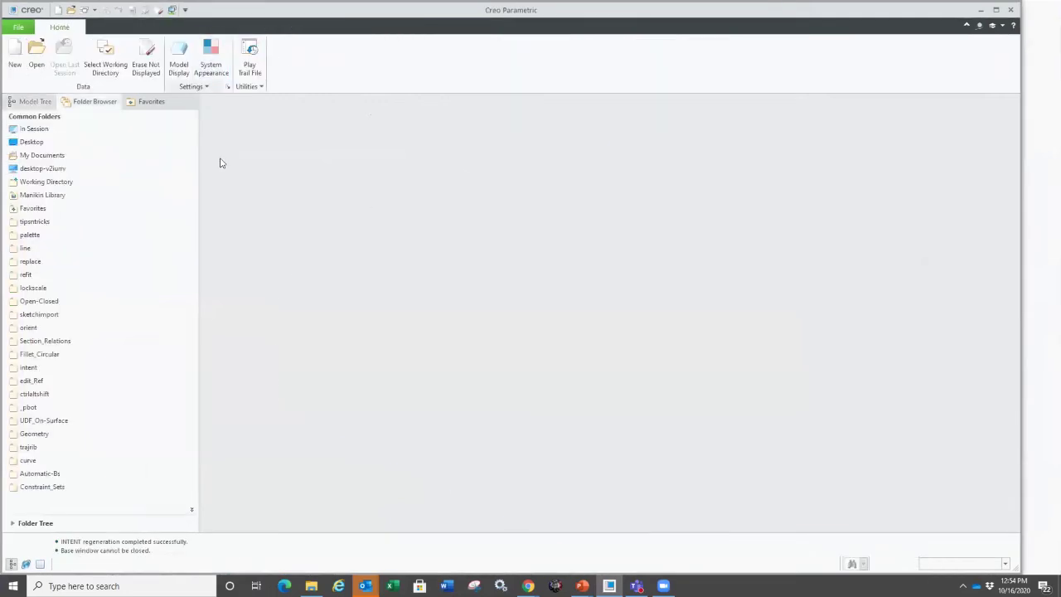
pyautogui.click(145, 58)
pyautogui.press('Return')
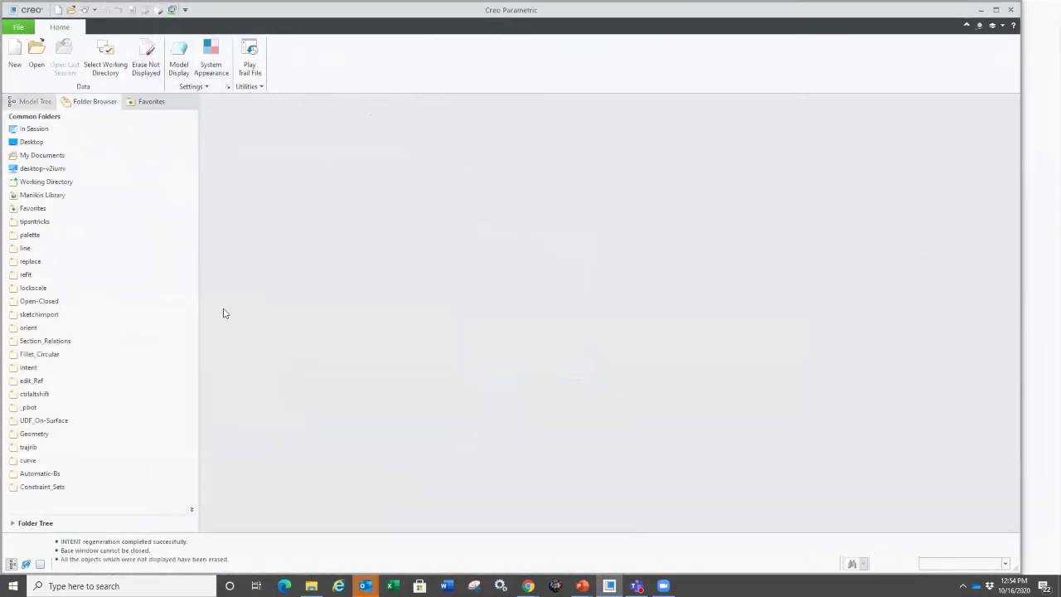
# Open bends.prt from the ctrlaltshift folder and orient the sheetmetal plate to show its long front edge.
pyautogui.click(37, 396)
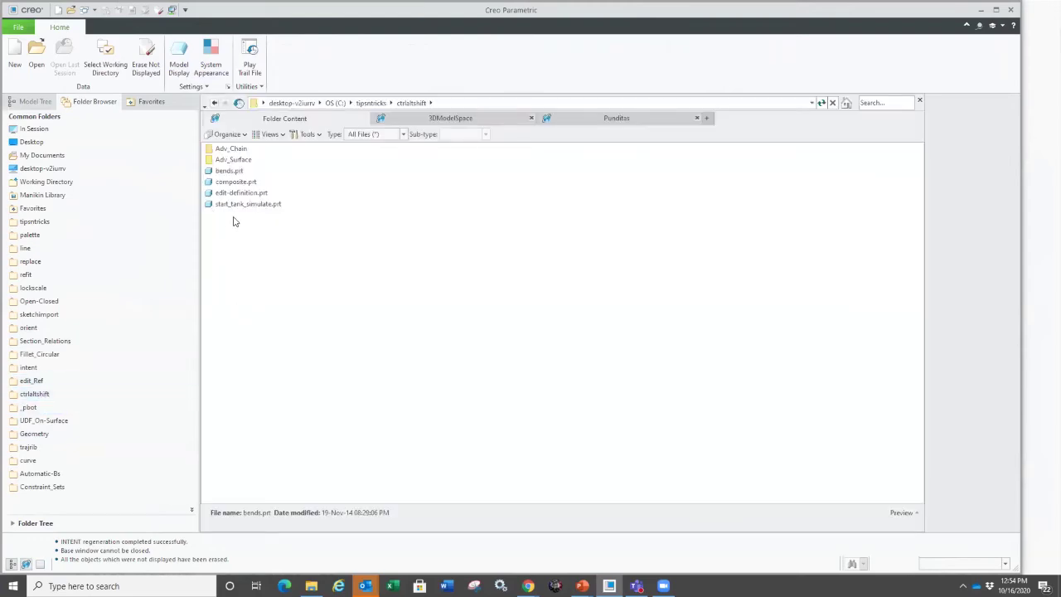
pyautogui.doubleClick(227, 171)
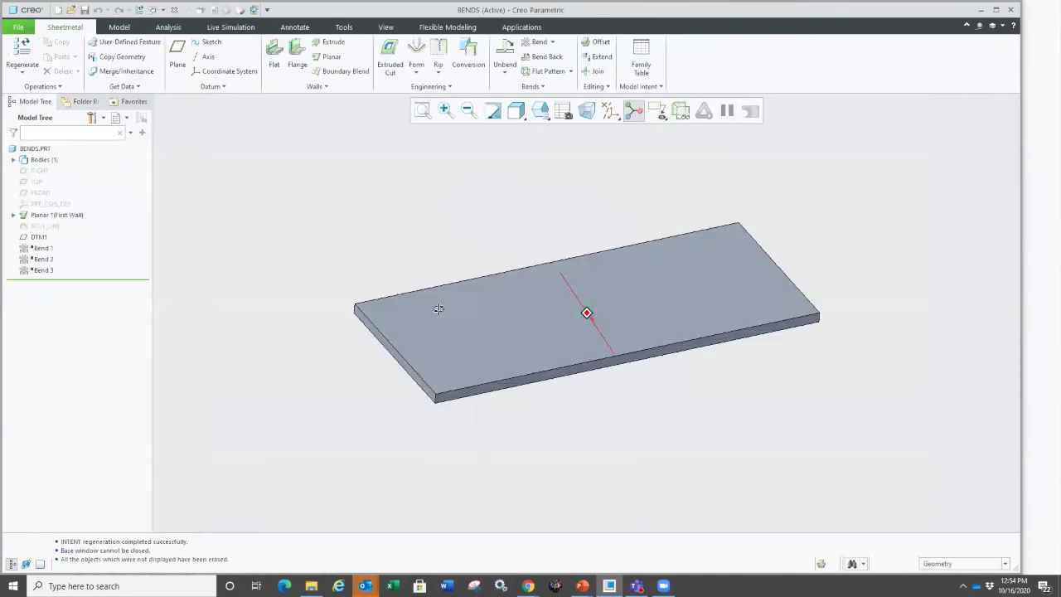
pyautogui.moveTo(439, 309); pyautogui.dragTo(585, 378, button='middle')
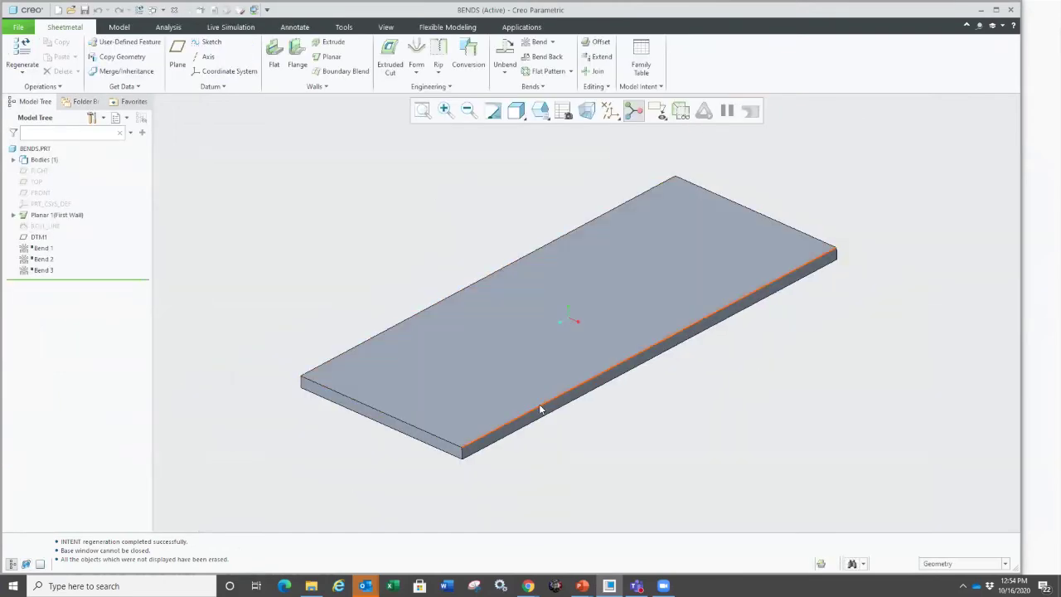
pyautogui.click(539, 410)
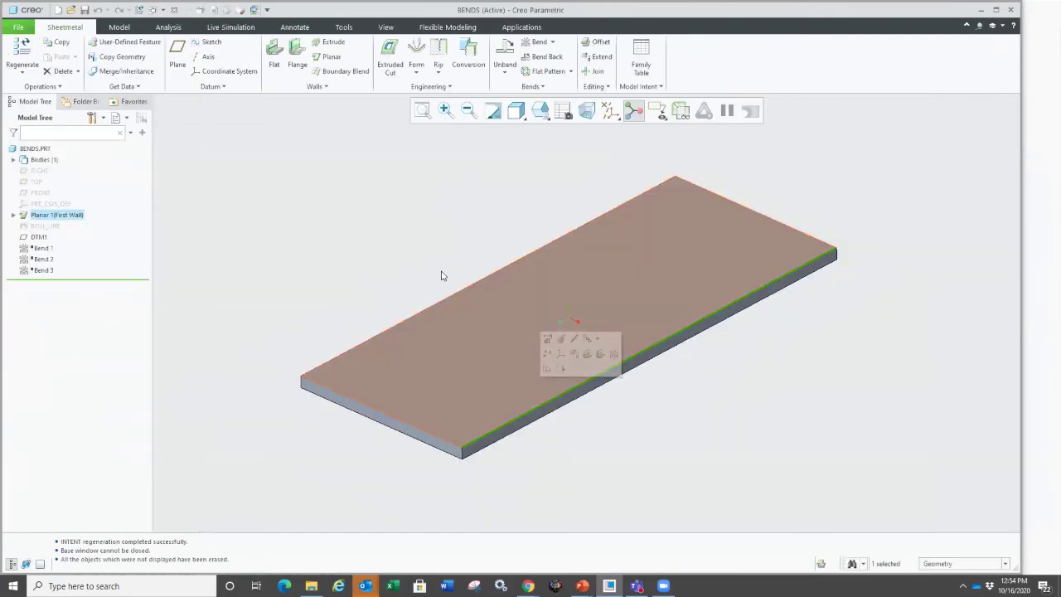
pyautogui.click(297, 62)
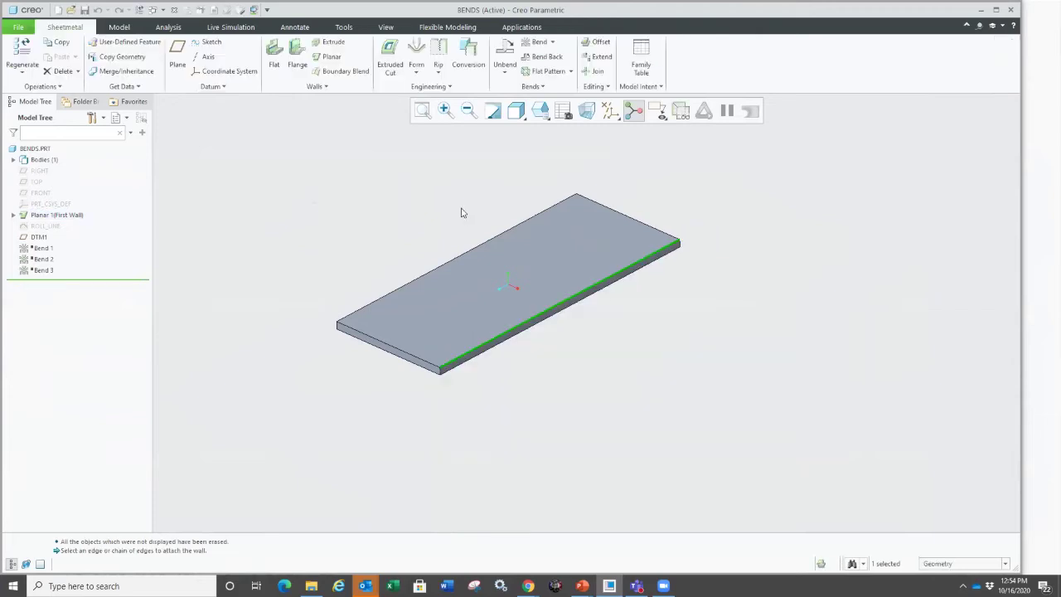
pyautogui.click(733, 67)
# Start a flange on the plate's long front top edge and extend its reference to the whole edge loop of the top face.
pyautogui.click(296, 63)
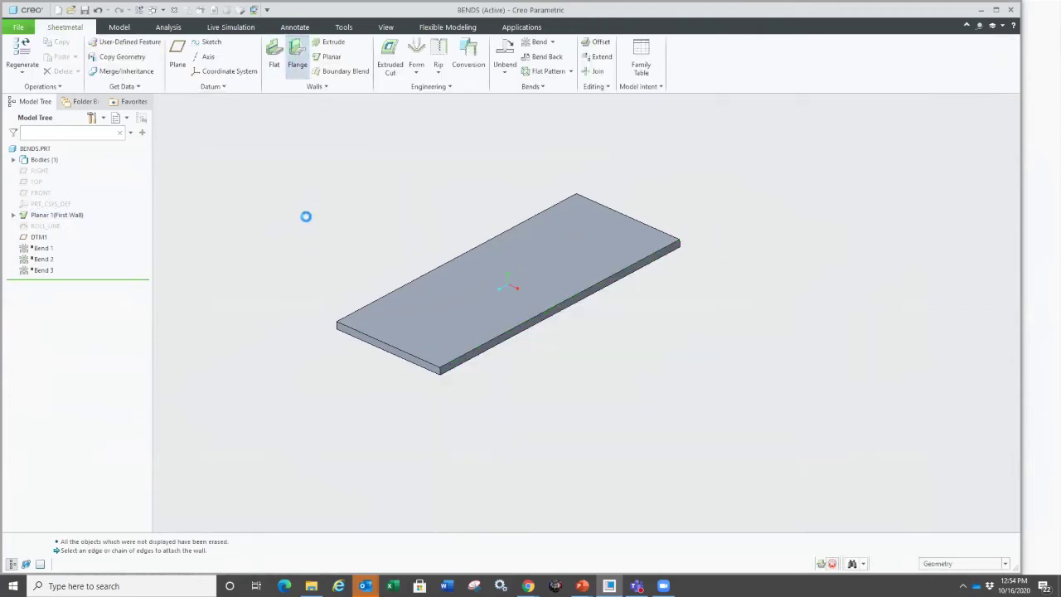
pyautogui.click(509, 334)
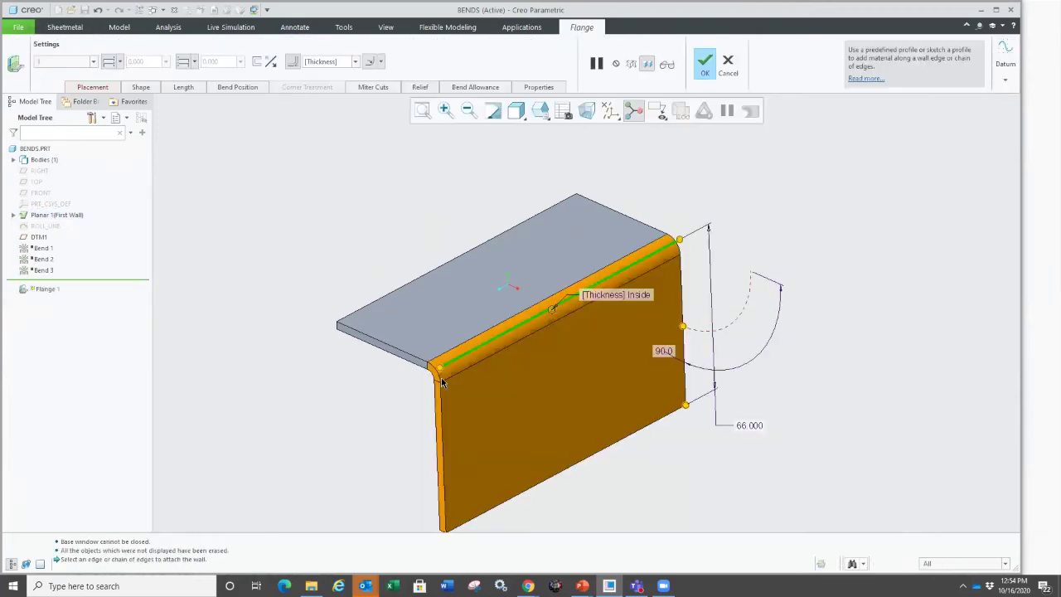
pyautogui.click(449, 297)
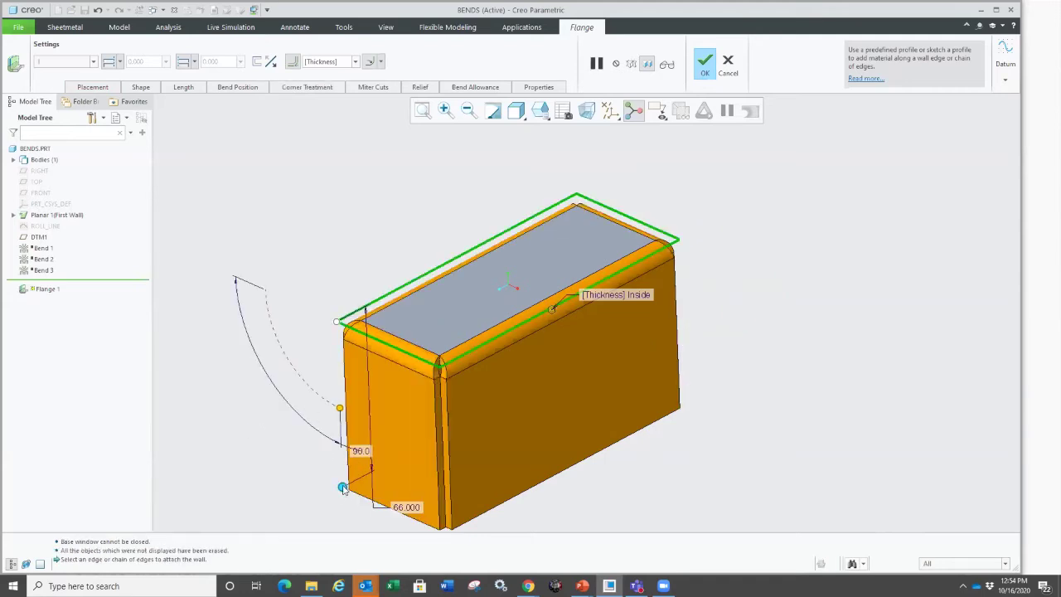
# Reverse the flange walls to the opposite side of the plate with a height of about 32.9 and accept the flange.
pyautogui.moveTo(343, 487); pyautogui.dragTo(356, 404, button='middle')
pyautogui.moveTo(493, 459); pyautogui.dragTo(429, 257, button='middle')
pyautogui.moveTo(384, 342); pyautogui.dragTo(391, 379, button='middle')
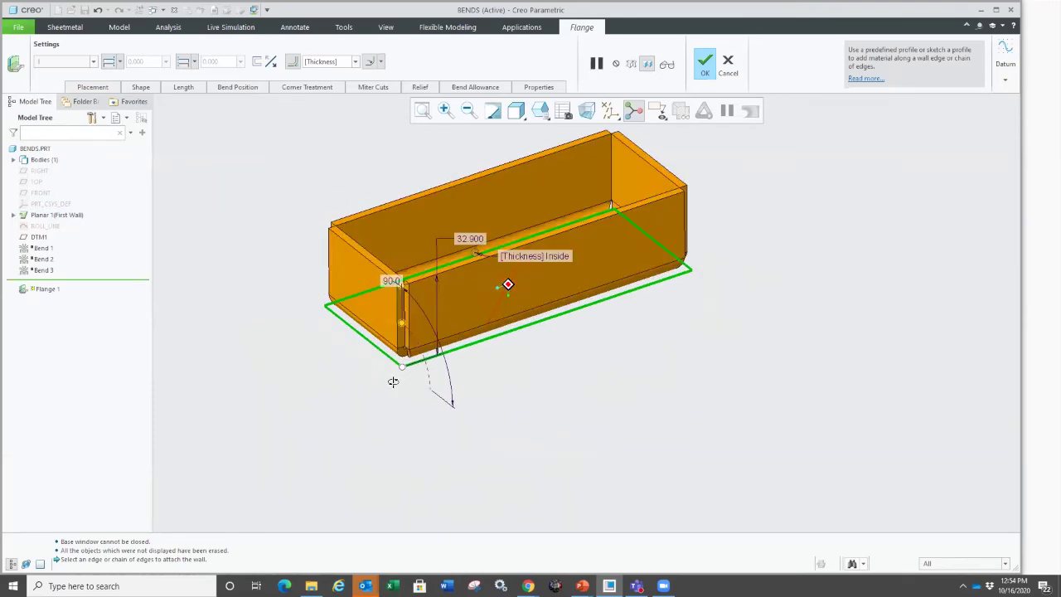
pyautogui.moveTo(403, 315); pyautogui.dragTo(382, 389, button='middle')
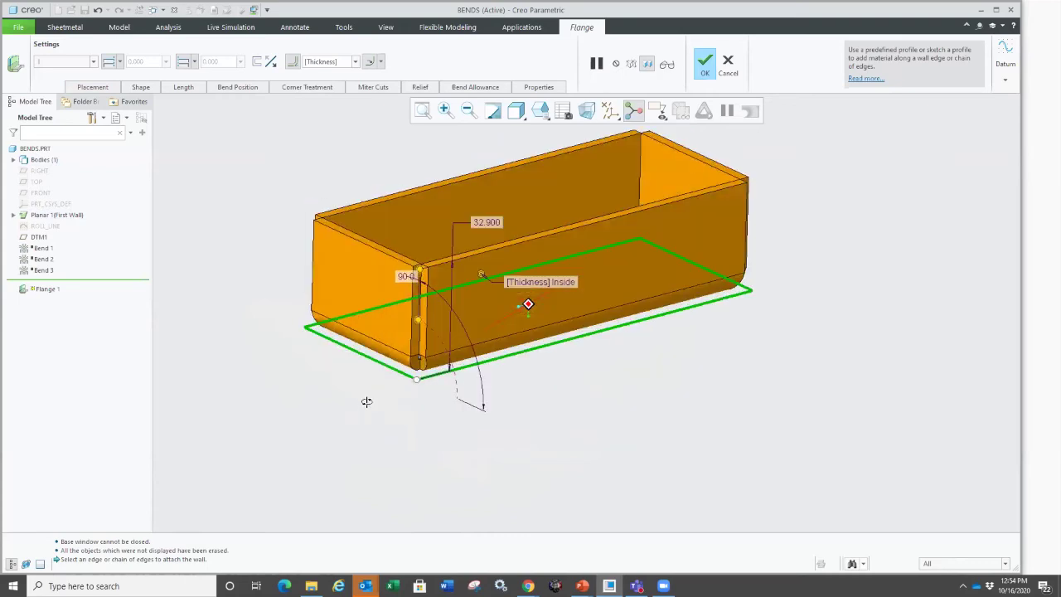
pyautogui.moveTo(315, 329); pyautogui.dragTo(336, 428, button='middle')
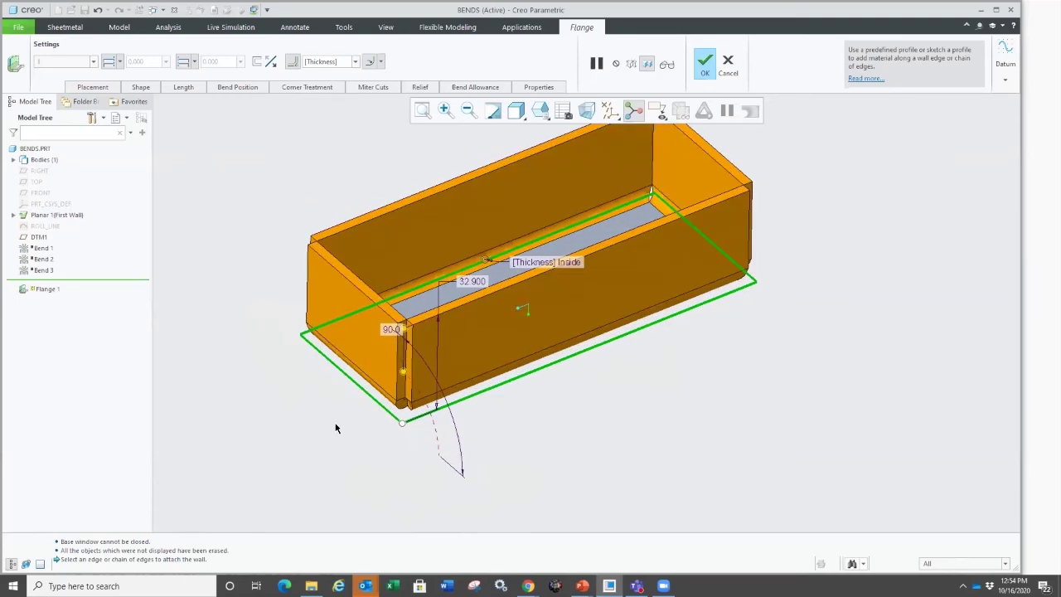
pyautogui.middleClick(286, 427)
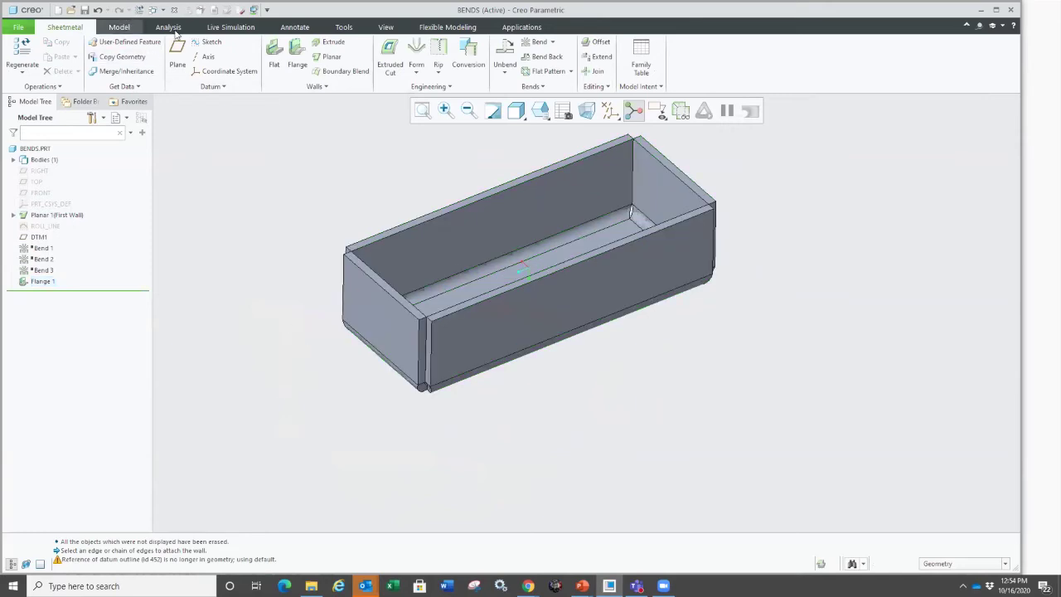
# Close bends.prt and open start_tank_simulate.prt from the ctrlaltshift folder, orienting the tank to show its interior.
pyautogui.click(174, 10)
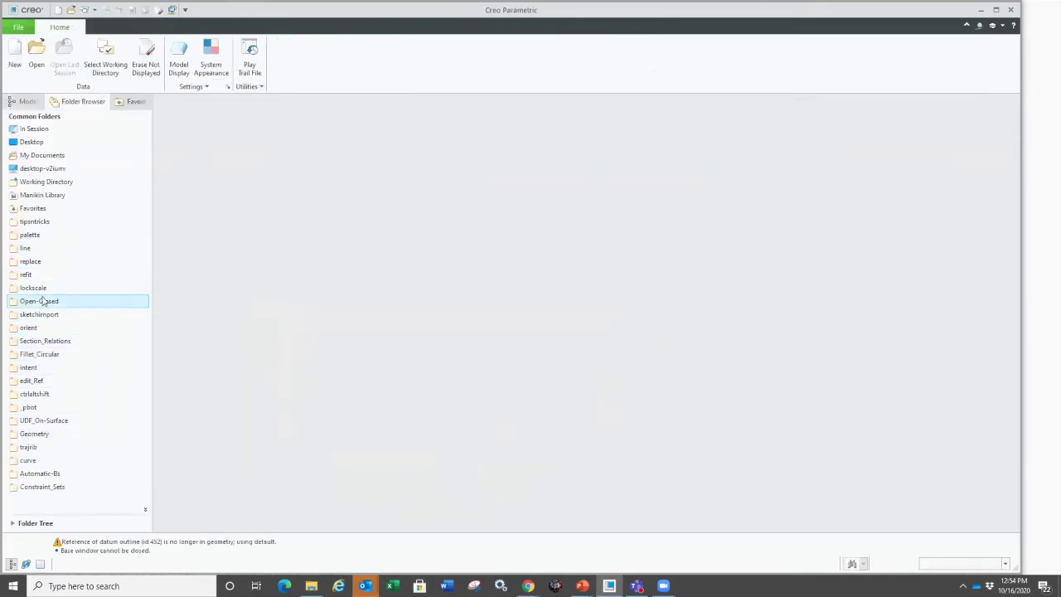
pyautogui.click(41, 393)
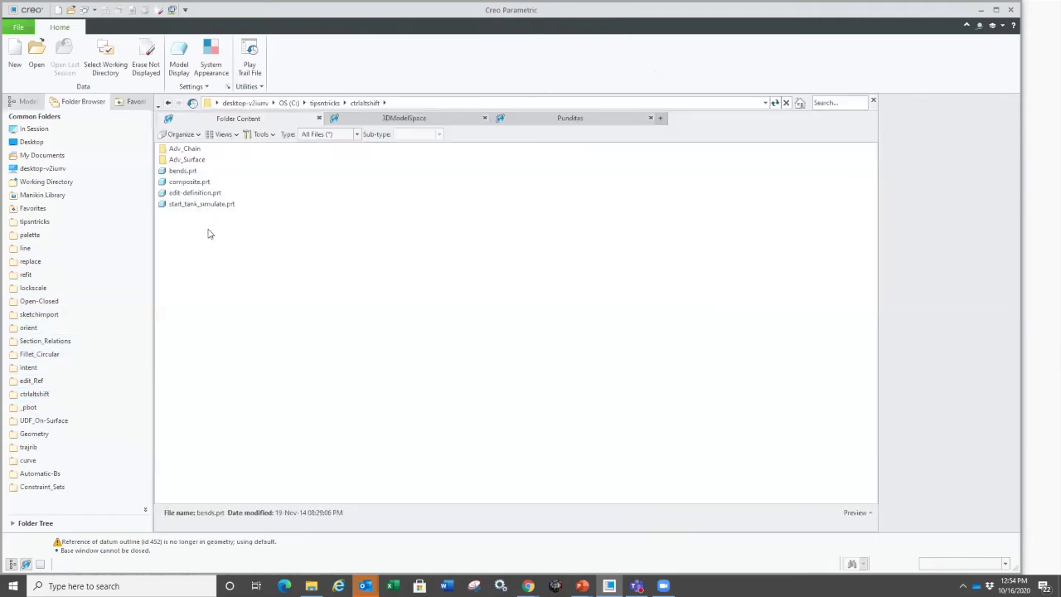
pyautogui.doubleClick(197, 203)
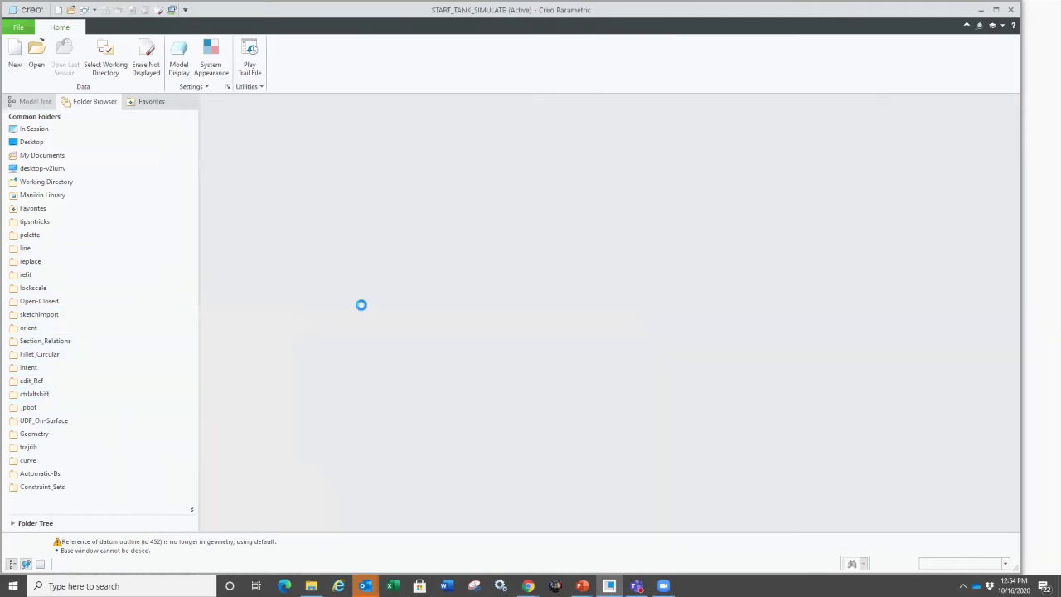
pyautogui.moveTo(483, 329); pyautogui.dragTo(372, 324, button='middle')
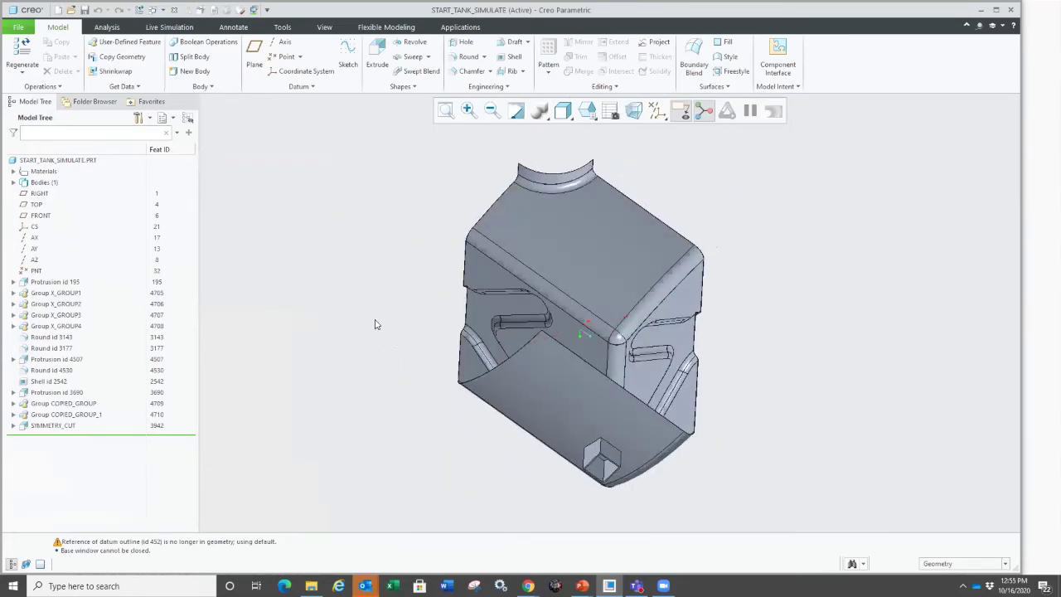
# Select the tank's sloped top face, add neighbouring surfaces individually, and try a box selection over the corner geometry.
pyautogui.click(571, 211)
pyautogui.scroll(-3, 534, 201)
pyautogui.scroll(2, 497, 242)
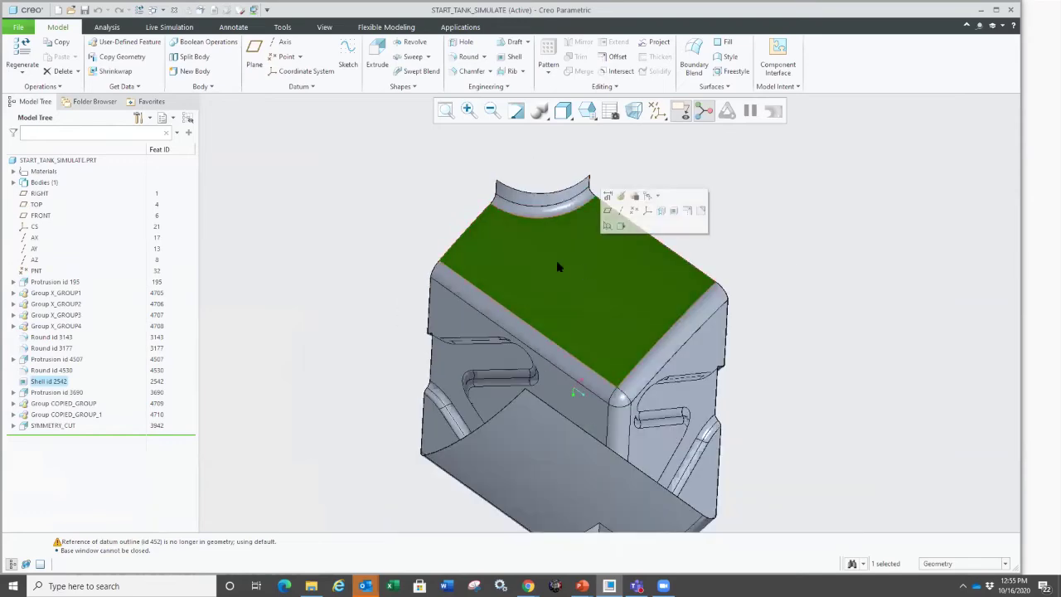
pyautogui.moveTo(525, 364)
pyautogui.mouseDown(button='middle')
pyautogui.moveTo(466, 382)
pyautogui.moveTo(459, 425)
pyautogui.moveTo(515, 365)
pyautogui.mouseUp(button='middle')
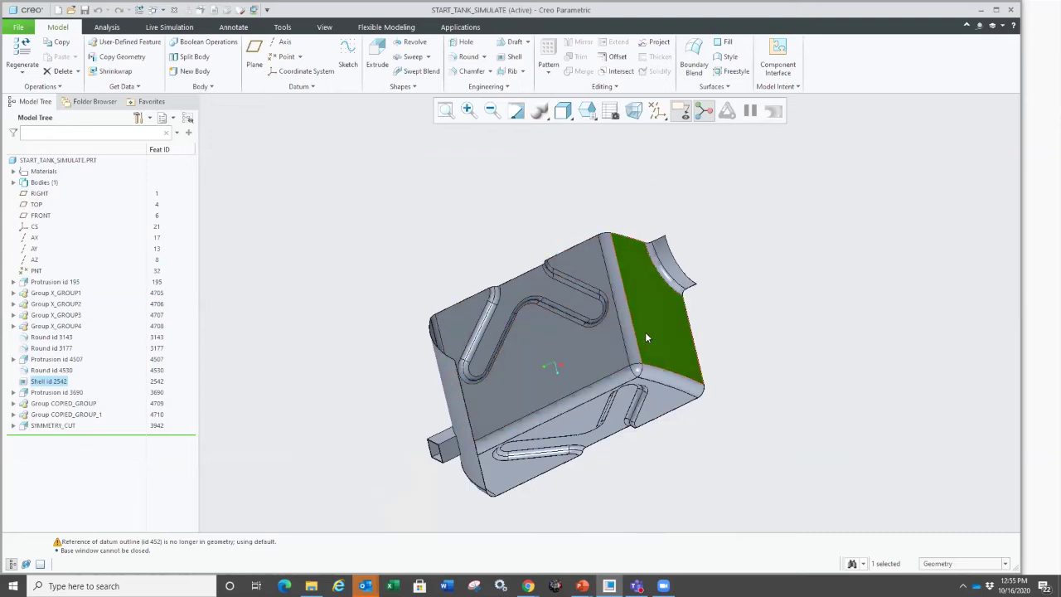
pyautogui.keyDown('ctrl'); pyautogui.click(661, 376); pyautogui.keyUp('ctrl')
pyautogui.keyDown('ctrl'); pyautogui.click(655, 395); pyautogui.keyUp('ctrl')
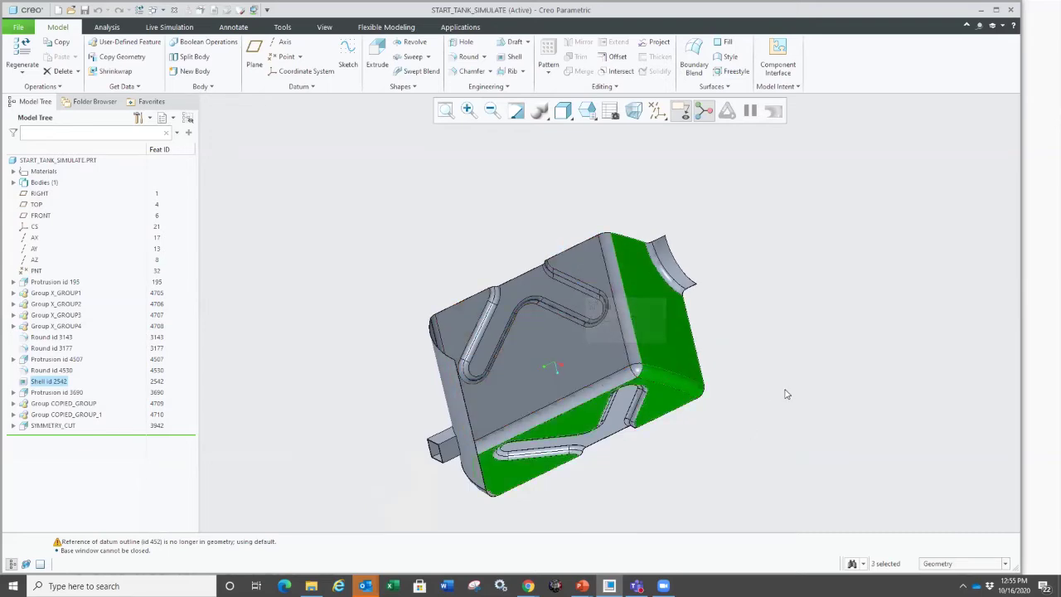
pyautogui.moveTo(558, 311); pyautogui.dragTo(690, 417)
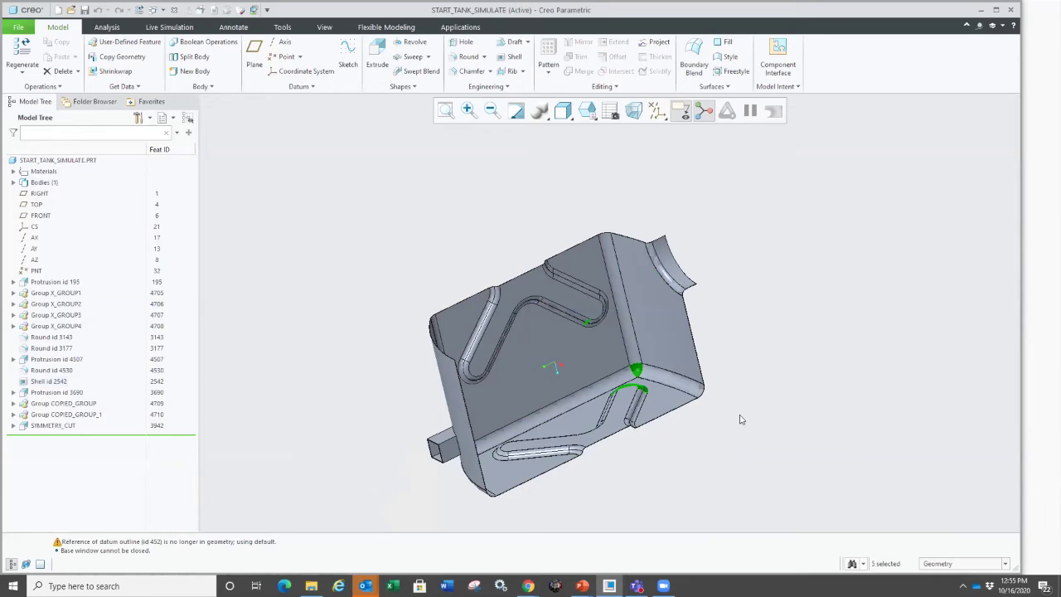
pyautogui.moveTo(697, 407)
pyautogui.mouseDown(button='middle')
pyautogui.moveTo(722, 337)
pyautogui.moveTo(802, 281)
pyautogui.moveTo(791, 329)
pyautogui.mouseUp(button='middle')
# Select the tank's sloped top face as the seed surface and a thin symmetry-cut wall edge face as its boundary.
pyautogui.click(396, 286)
pyautogui.scroll(3, 397, 283)
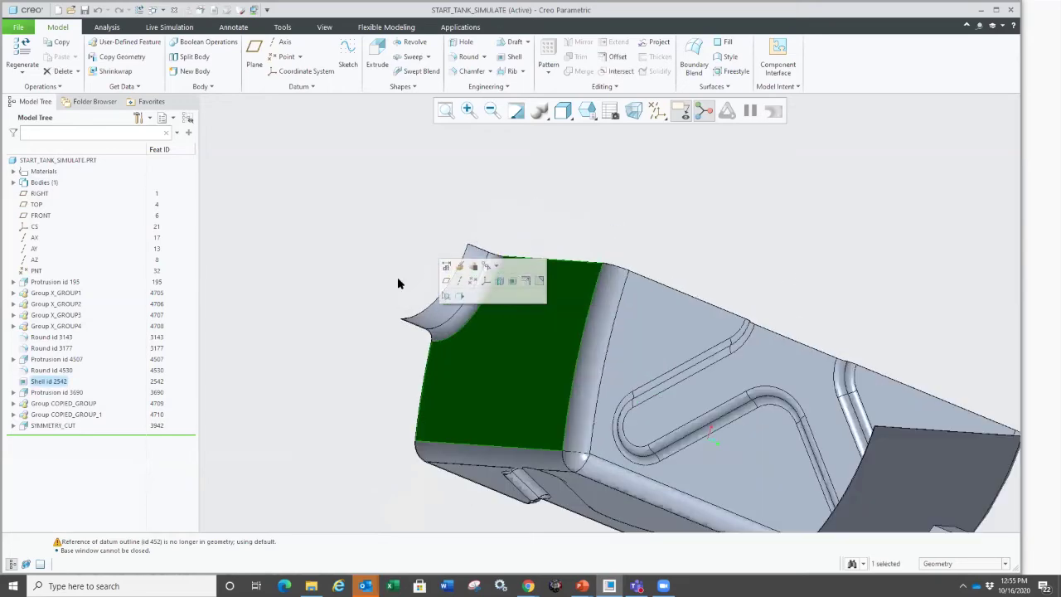
pyautogui.scroll(6, 397, 284)
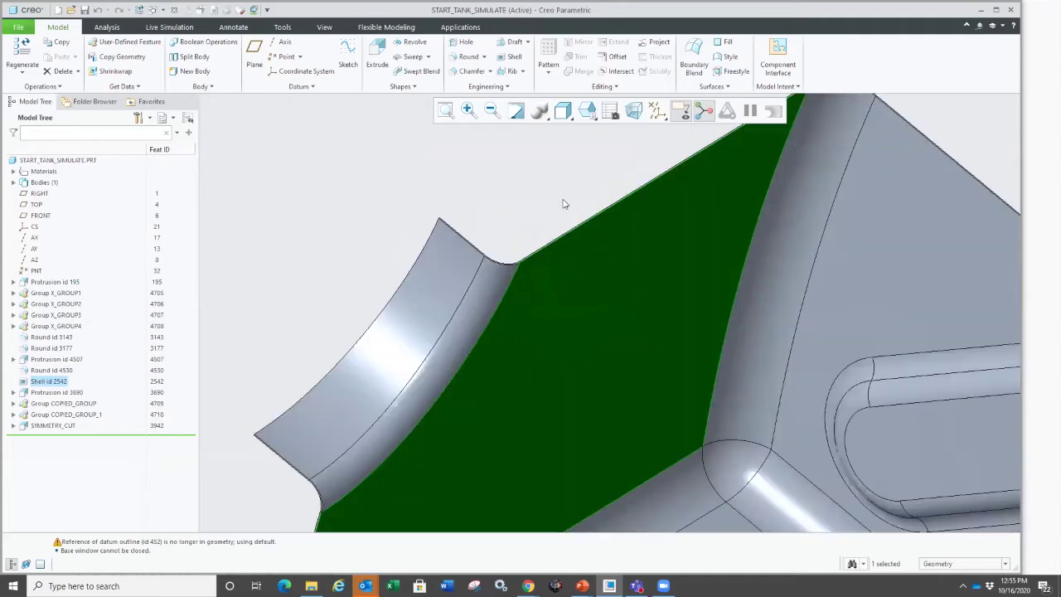
pyautogui.scroll(8, 559, 203)
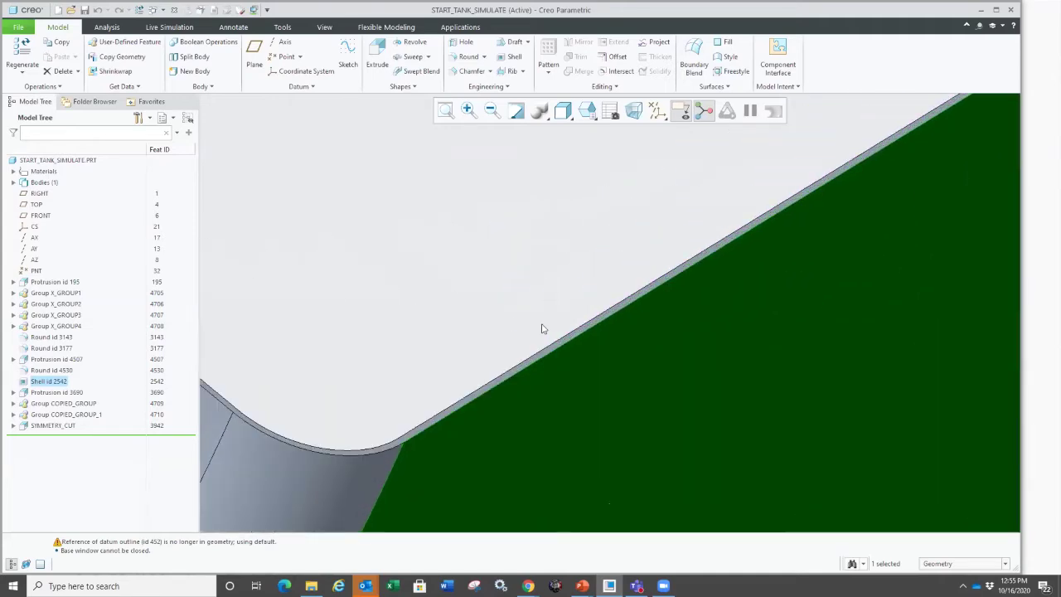
pyautogui.scroll(-2, 538, 348)
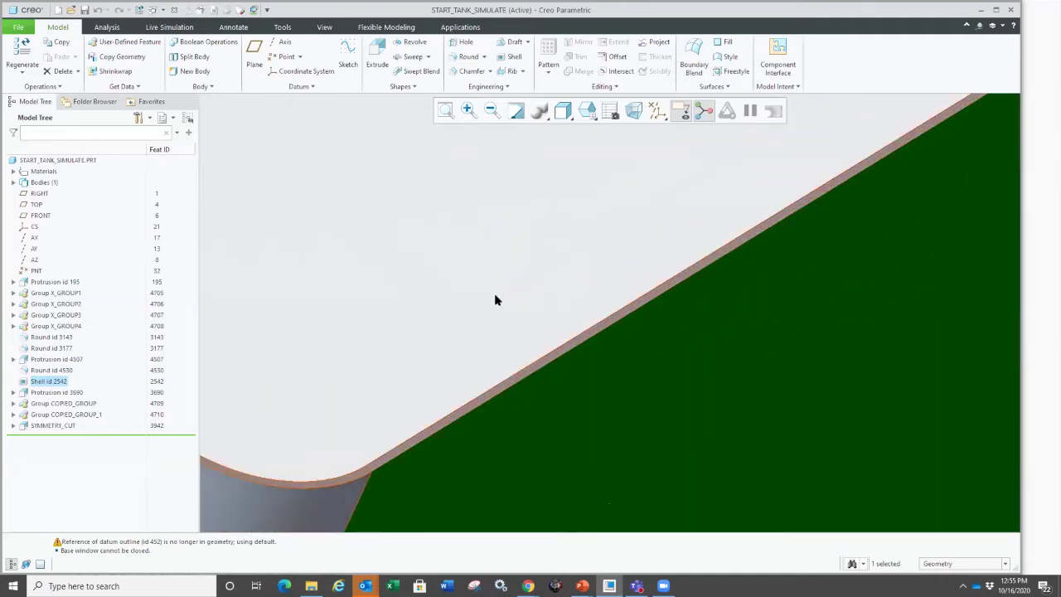
pyautogui.click(496, 300)
pyautogui.scroll(-4, 533, 261)
pyautogui.moveTo(412, 216); pyautogui.dragTo(450, 214, button='middle')
pyautogui.moveTo(376, 184); pyautogui.dragTo(687, 253, button='middle')
pyautogui.scroll(5, 687, 254)
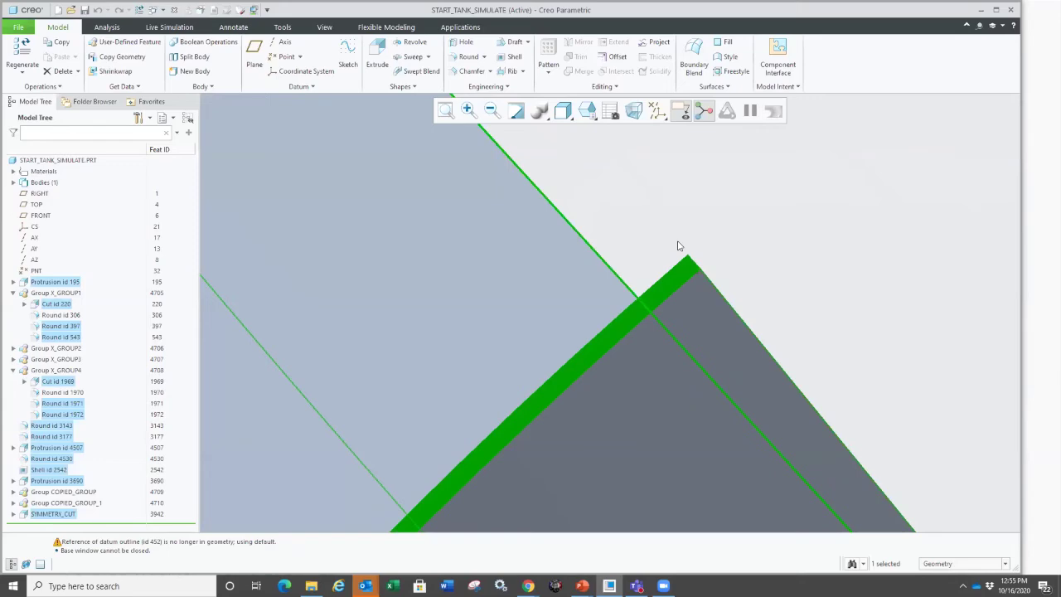
pyautogui.click(677, 243)
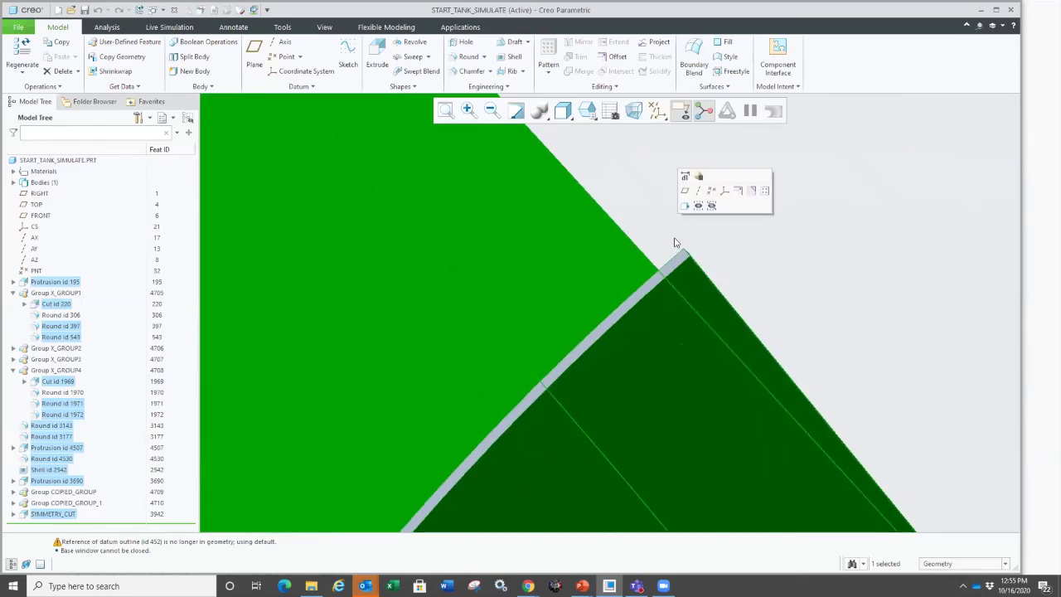
# Add the thin cut wall face beside the filler neck as a boundary, limiting the surface set to one side of the wall.
pyautogui.scroll(-5, 660, 240)
pyautogui.moveTo(696, 336)
pyautogui.mouseDown(button='middle')
pyautogui.moveTo(654, 332)
pyautogui.moveTo(624, 287)
pyautogui.mouseUp(button='middle')
pyautogui.scroll(5, 450, 307)
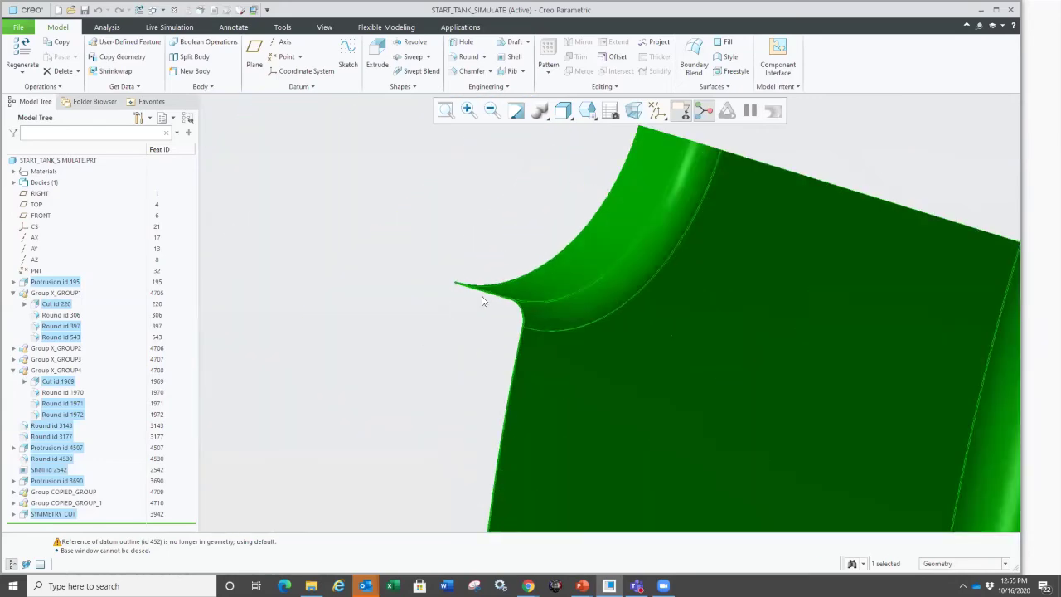
pyautogui.moveTo(479, 295); pyautogui.dragTo(467, 277, button='middle')
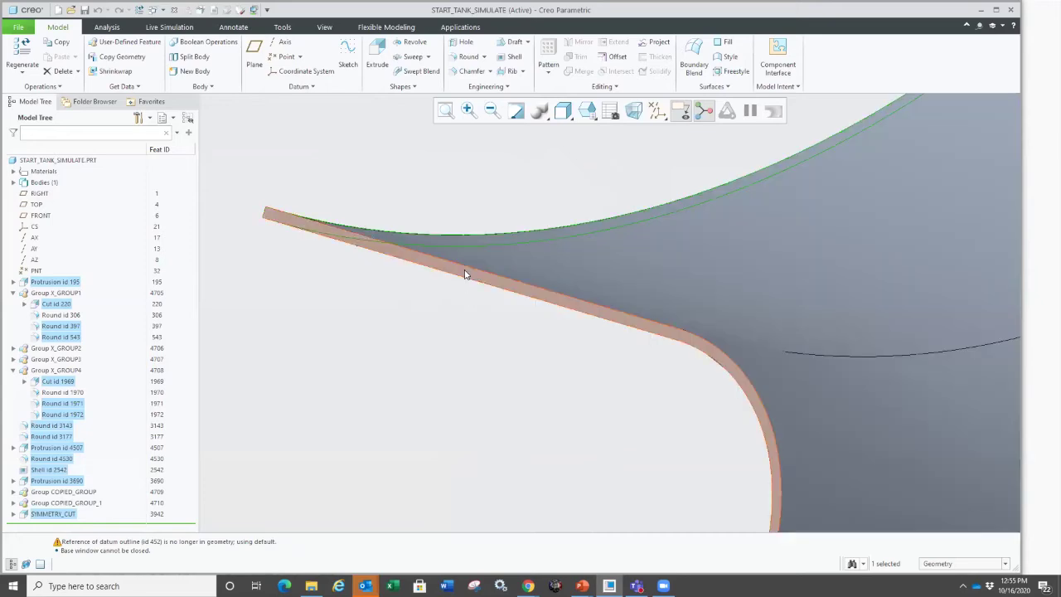
pyautogui.click(467, 275)
pyautogui.scroll(-10, 376, 338)
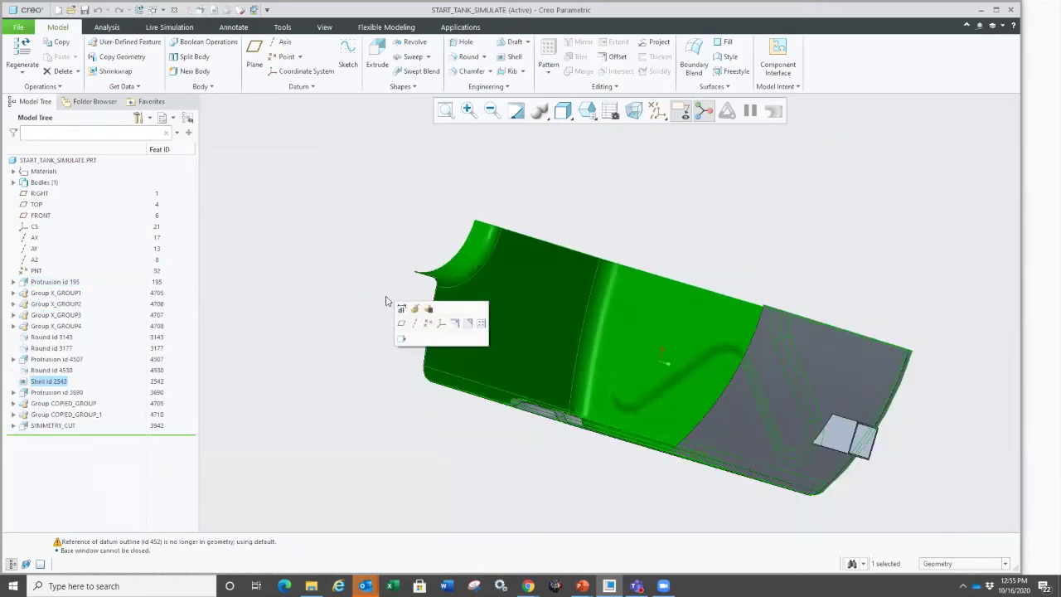
pyautogui.moveTo(418, 366)
pyautogui.mouseDown(button='middle')
pyautogui.moveTo(440, 414)
pyautogui.moveTo(483, 426)
pyautogui.moveTo(447, 373)
pyautogui.moveTo(365, 378)
pyautogui.moveTo(241, 355)
pyautogui.moveTo(419, 364)
pyautogui.moveTo(433, 394)
pyautogui.moveTo(440, 379)
pyautogui.mouseUp(button='middle')
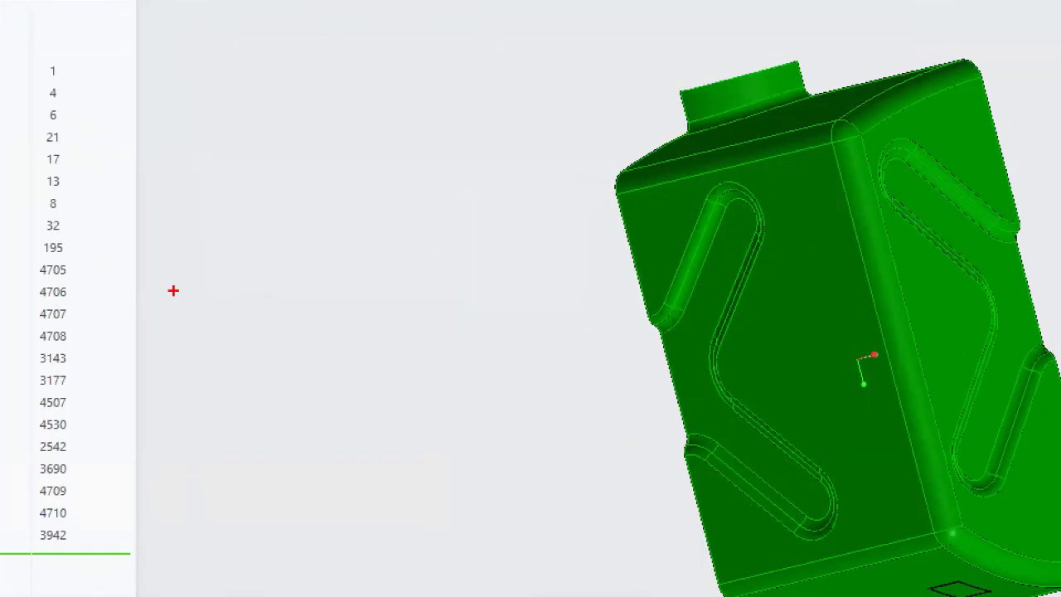
# Draw a temporary on-screen annotation of a recessed profile beside the tank, circling its floor as seed and marking the boundaries.
pyautogui.moveTo(217, 303); pyautogui.dragTo(374, 367)
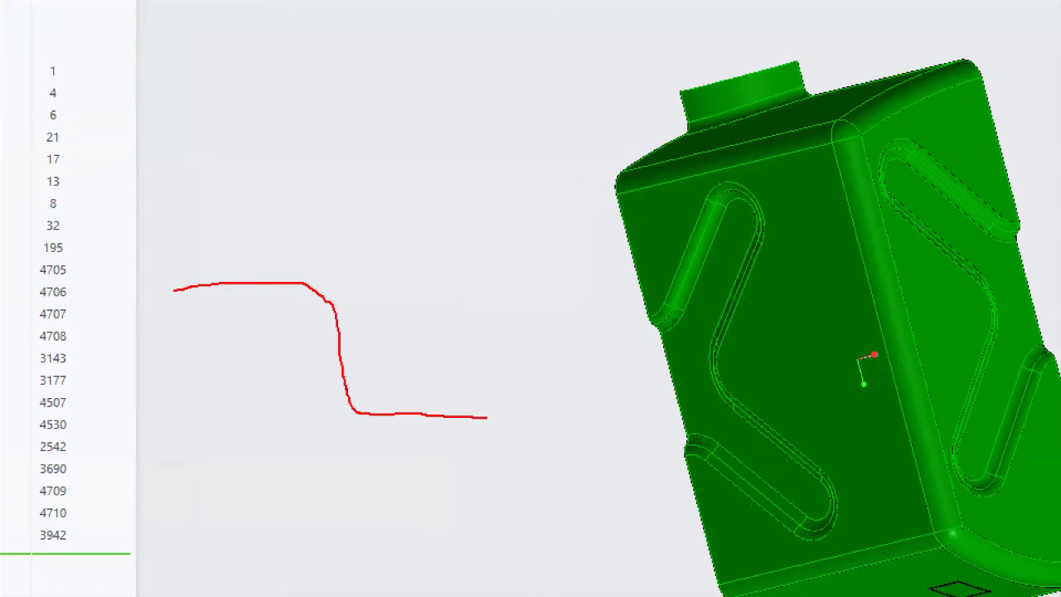
pyautogui.moveTo(487, 417)
pyautogui.mouseDown()
pyautogui.moveTo(547, 320)
pyautogui.moveTo(703, 260)
pyautogui.mouseUp()
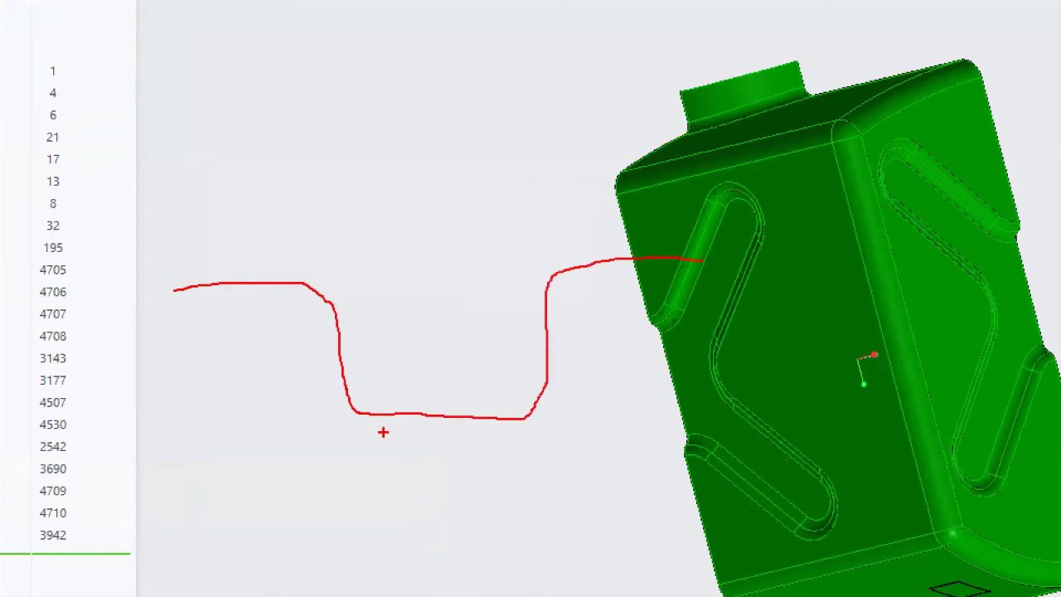
pyautogui.moveTo(458, 401)
pyautogui.mouseDown()
pyautogui.moveTo(415, 400)
pyautogui.moveTo(460, 433)
pyautogui.moveTo(475, 411)
pyautogui.mouseUp()
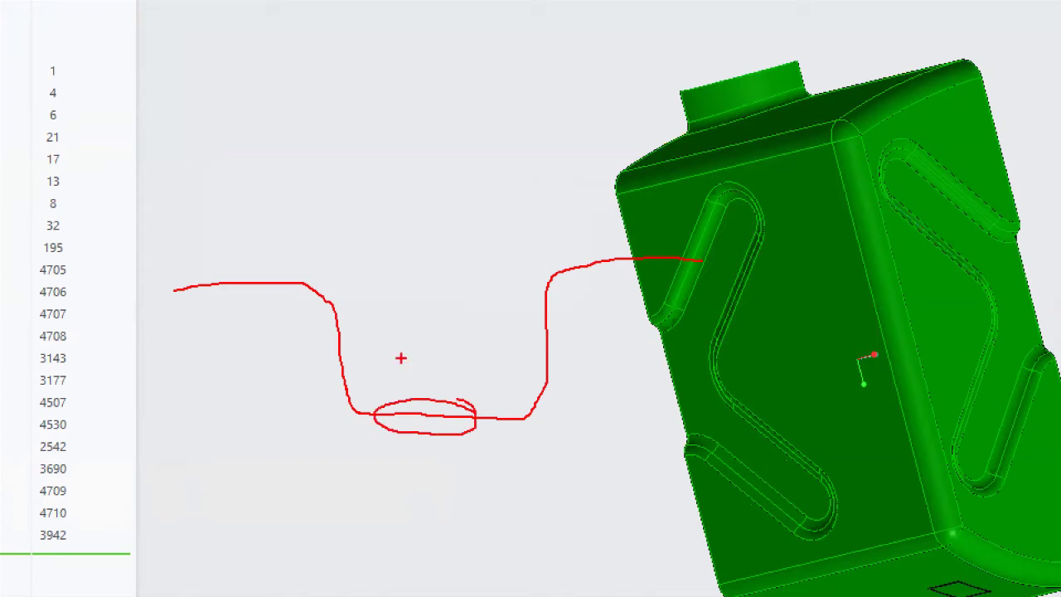
pyautogui.moveTo(222, 279); pyautogui.dragTo(236, 203)
pyautogui.moveTo(605, 267); pyautogui.dragTo(620, 203)
pyautogui.moveTo(296, 283)
pyautogui.mouseDown()
pyautogui.moveTo(380, 275)
pyautogui.moveTo(582, 300)
pyautogui.moveTo(526, 423)
pyautogui.moveTo(329, 414)
pyautogui.moveTo(286, 266)
pyautogui.mouseUp()
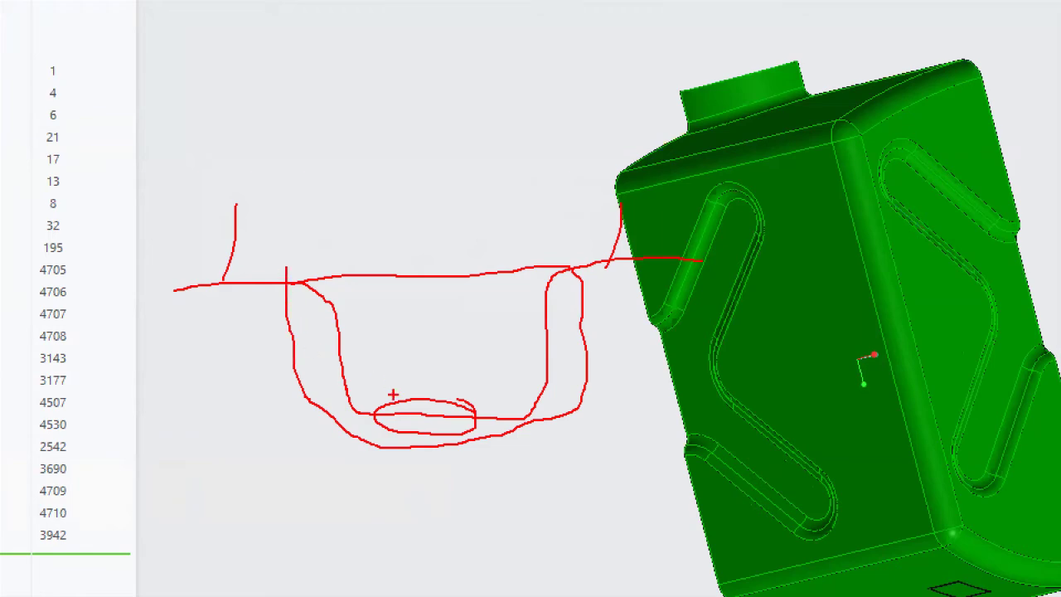
pyautogui.press('Escape')
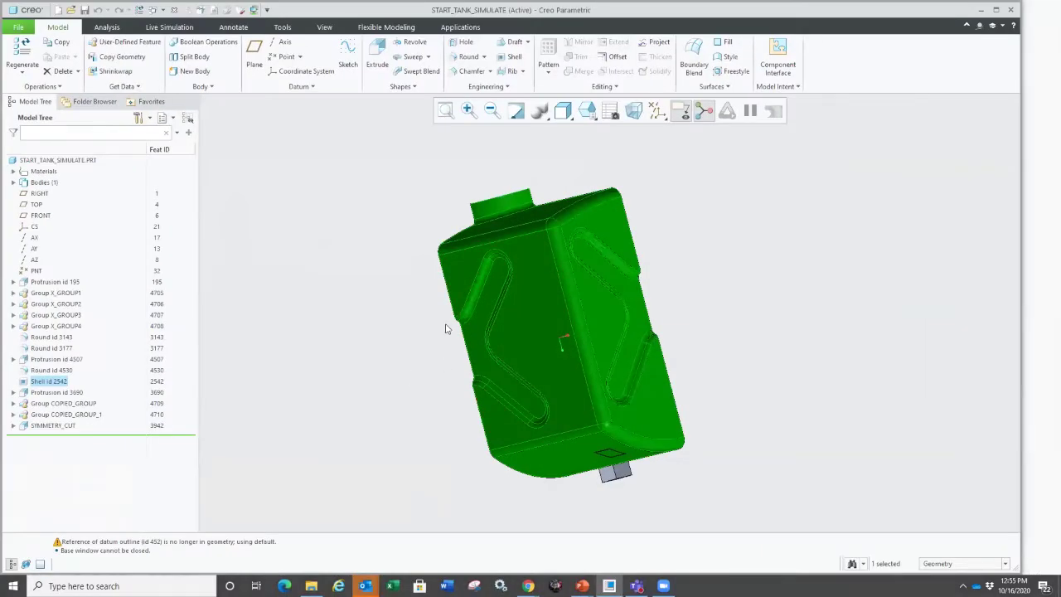
# Magnify the selection count for the tank's surface set and frame it with a temporary red rectangle.
pyautogui.moveTo(372, 372); pyautogui.dragTo(371, 346, button='middle')
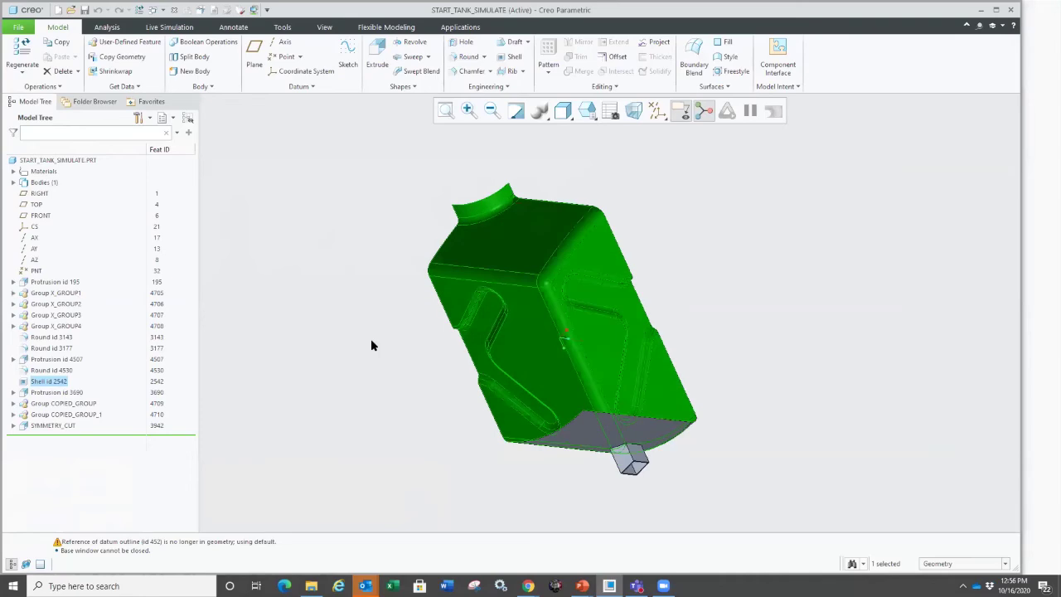
pyautogui.hotkey('ctrl', '1')
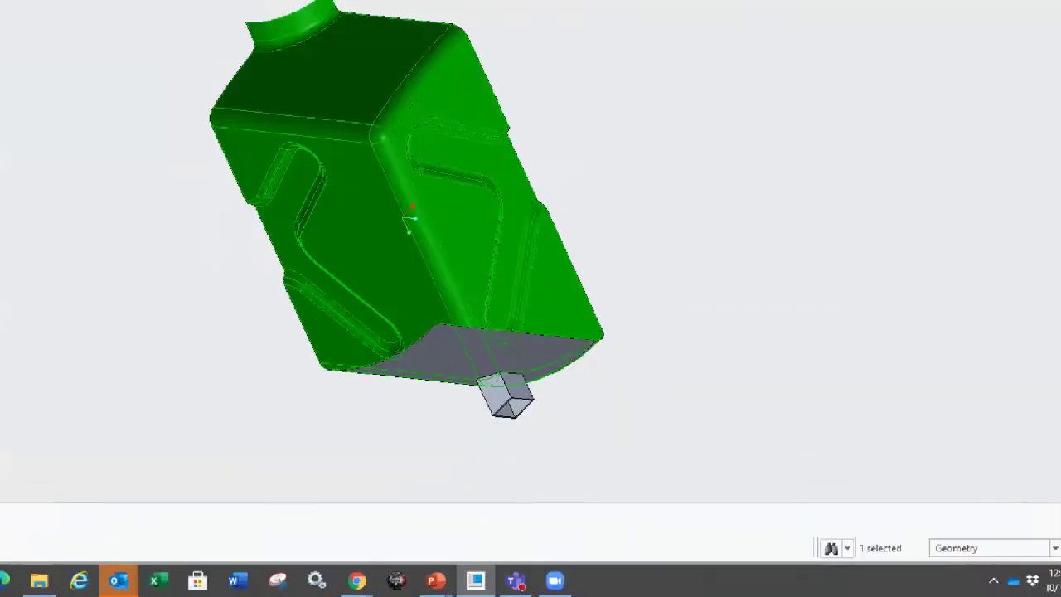
pyautogui.click(862, 541)
pyautogui.keyDown('ctrl'); pyautogui.moveTo(832, 520); pyautogui.dragTo(919, 557); pyautogui.keyUp('ctrl')
pyautogui.press('Escape')
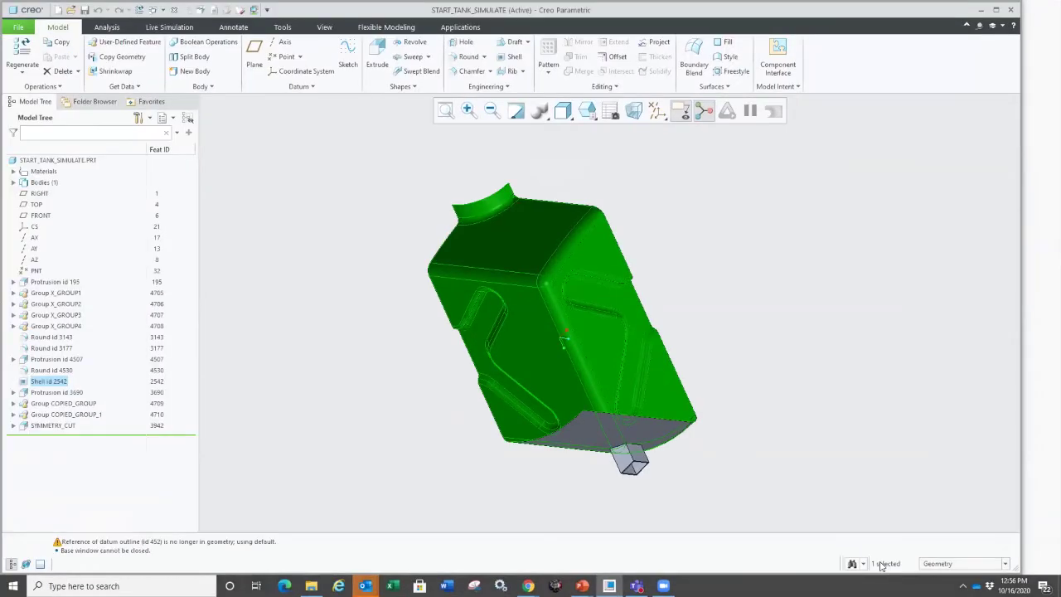
# Review the Selected Items list beside the tank, circle the Seed and Boundary Surfaces entry with a temporary annotation, and close the list.
pyautogui.click(881, 566)
pyautogui.hotkey('ctrl', '1')
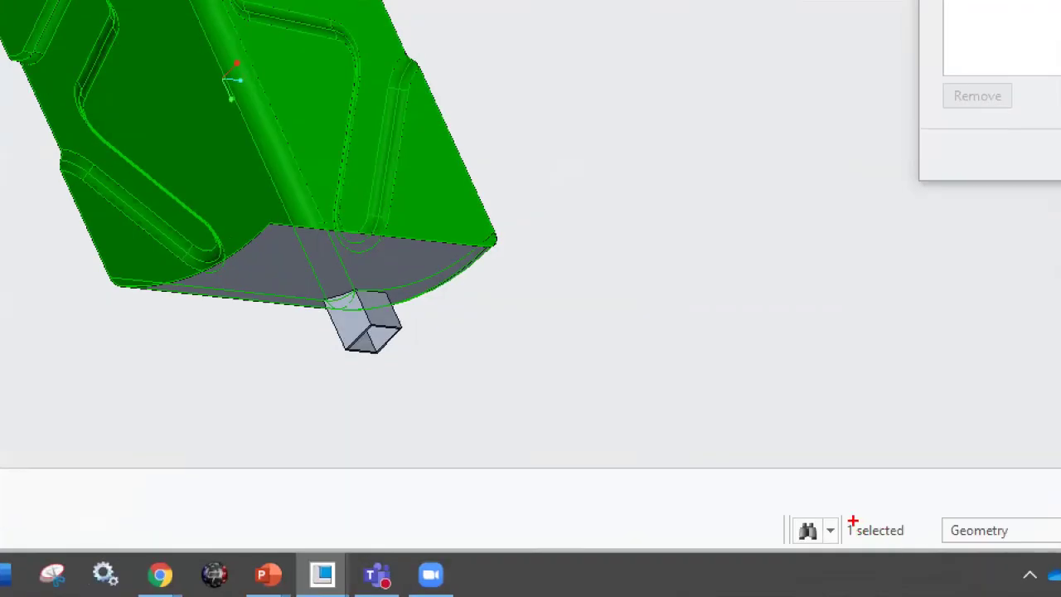
pyautogui.moveTo(838, 515)
pyautogui.keyDown('ctrl'); pyautogui.mouseDown()
pyautogui.moveTo(918, 551)
pyautogui.moveTo(909, 498)
pyautogui.mouseUp(); pyautogui.keyUp('ctrl')
pyautogui.press('Escape')
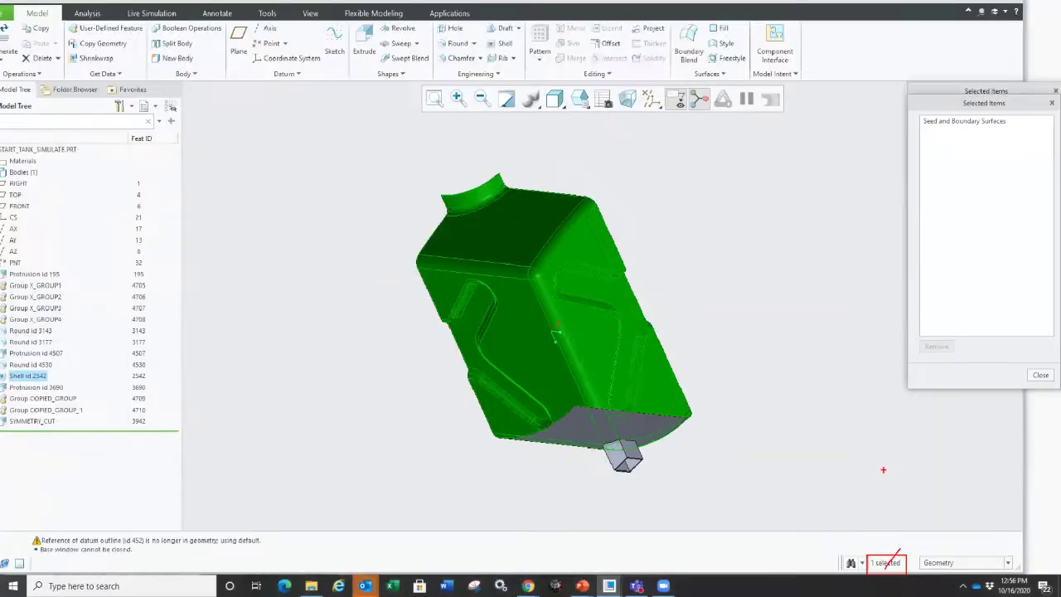
pyautogui.moveTo(946, 108)
pyautogui.mouseDown()
pyautogui.moveTo(758, 194)
pyautogui.moveTo(817, 201)
pyautogui.moveTo(735, 205)
pyautogui.mouseUp()
pyautogui.hotkey('ctrl', '1')
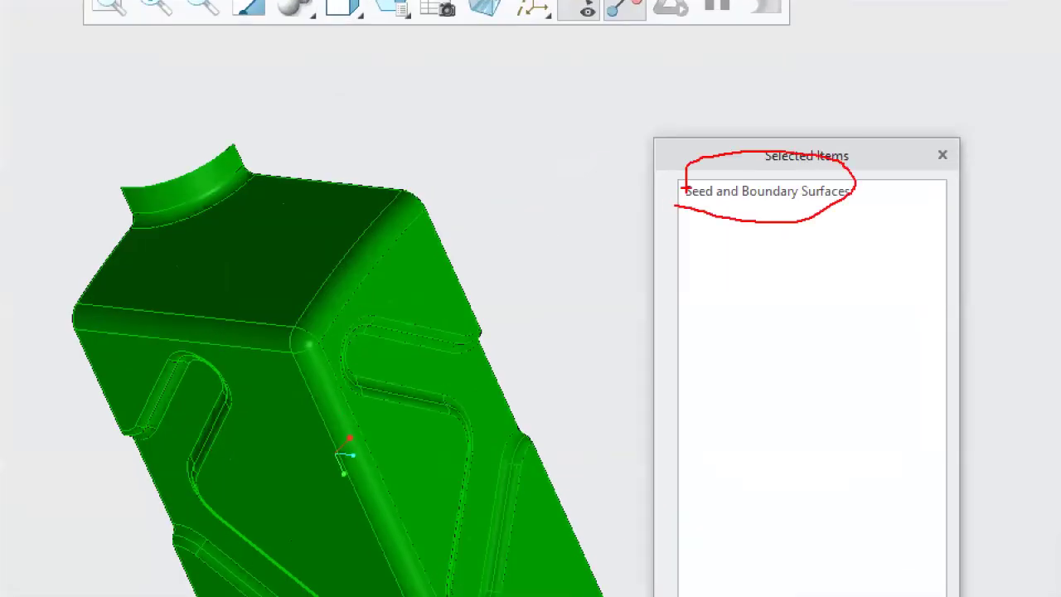
pyautogui.press('Escape')
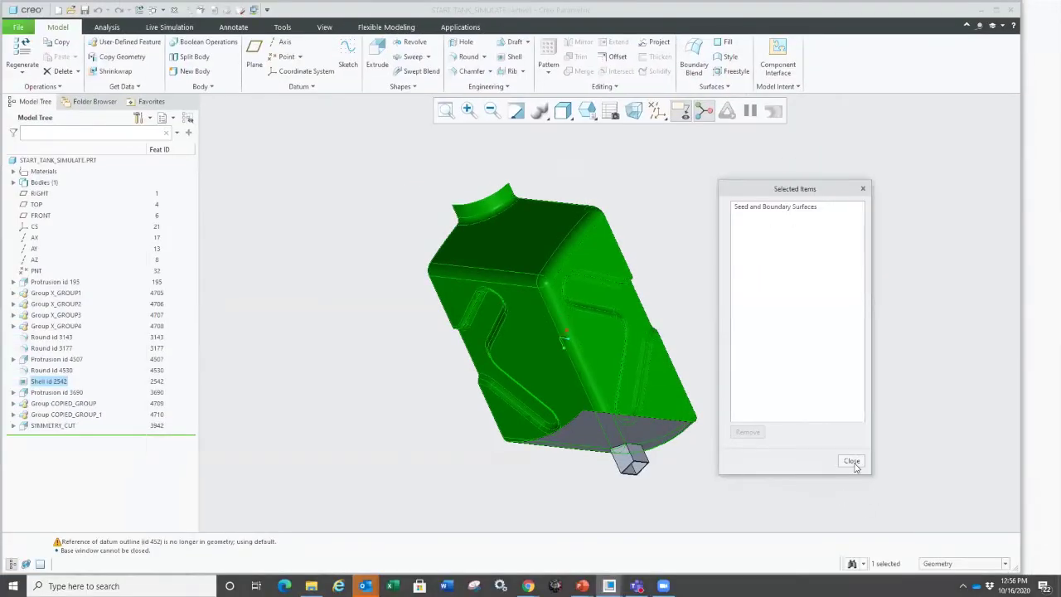
pyautogui.click(852, 462)
# Switch to the PowerPoint slideshow and advance from the CRTL / ALT / SHIFT slide to UDFs with Variable dimensions.
pyautogui.moveTo(528, 586)
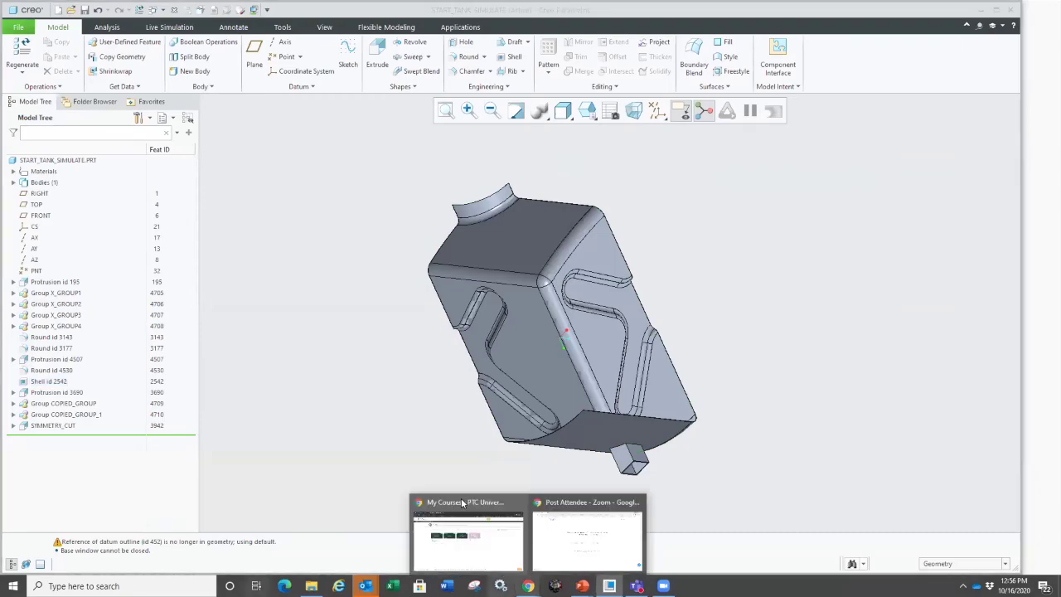
pyautogui.press('super+Tab')
pyautogui.click(385, 172)
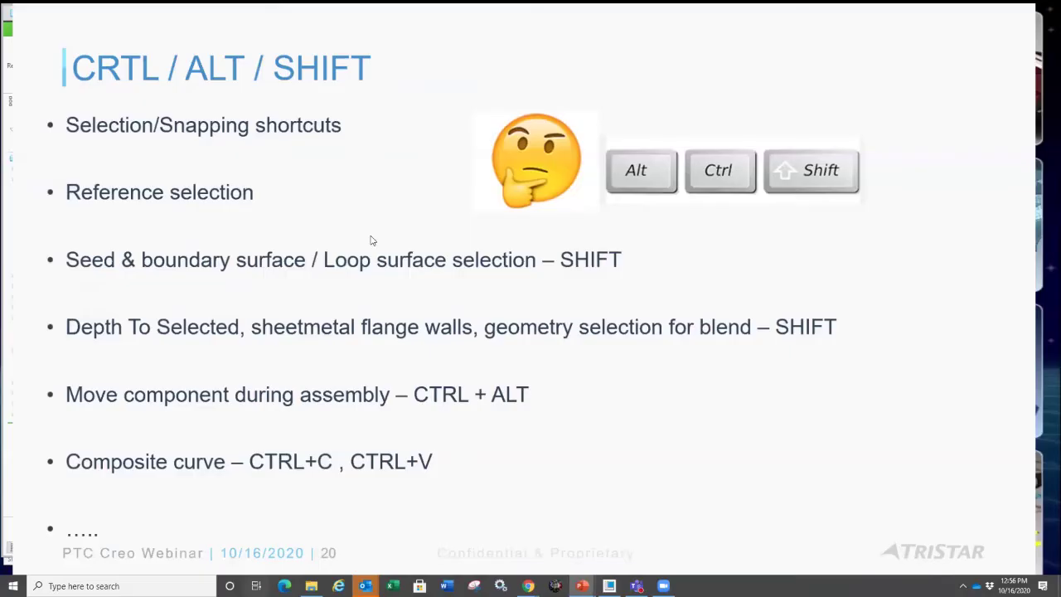
pyautogui.press('Right')
pyautogui.press('Right')
pyautogui.press('Right')
pyautogui.press('Right')
pyautogui.press('Right')
pyautogui.press('Right')
pyautogui.press('Right')
pyautogui.press('Right')
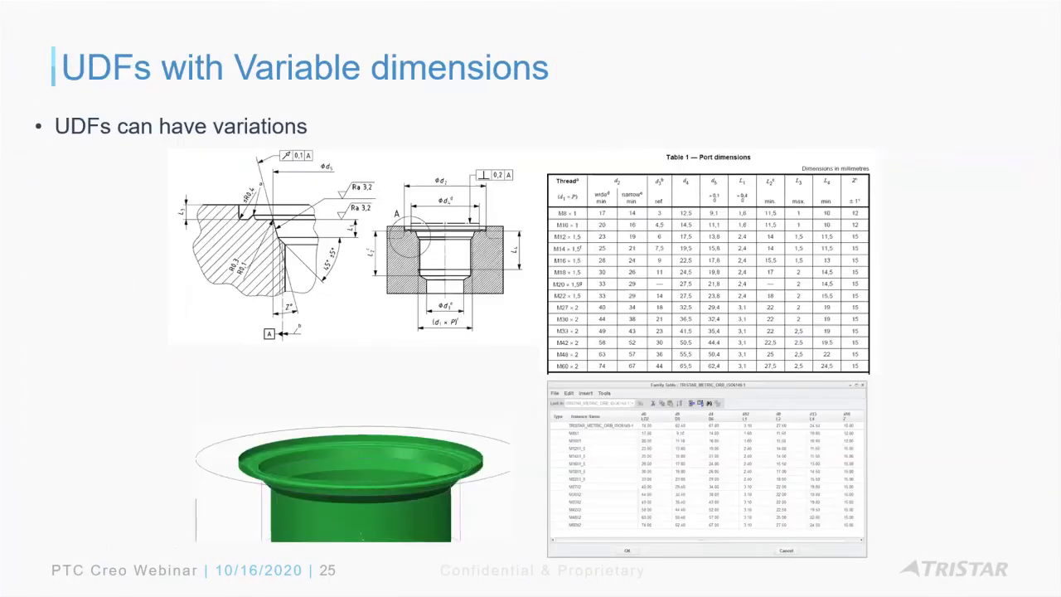
# Go back to the CRTL / ALT / SHIFT slide, then leave the presentation and return to the tank model in Creo.
pyautogui.press('Left')
pyautogui.press('Left')
pyautogui.press('Left')
pyautogui.press('Left')
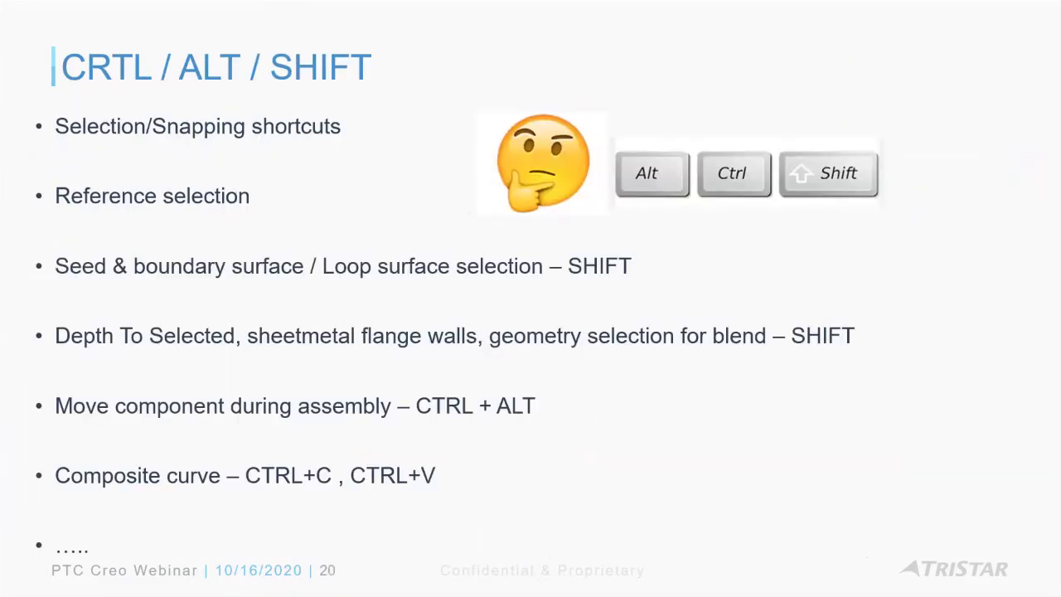
pyautogui.press('Escape')
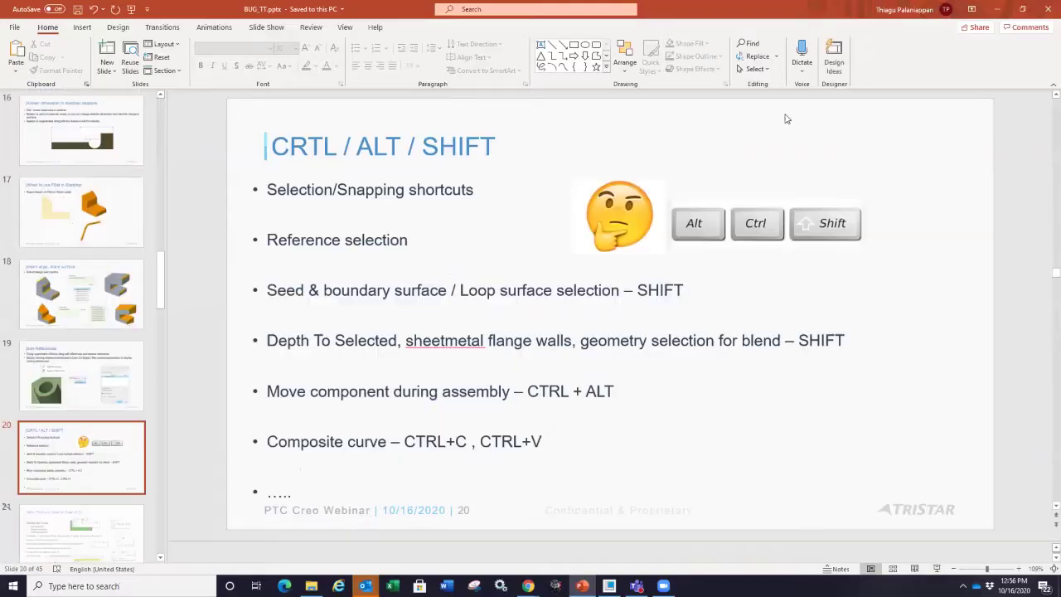
pyautogui.click(971, 10)
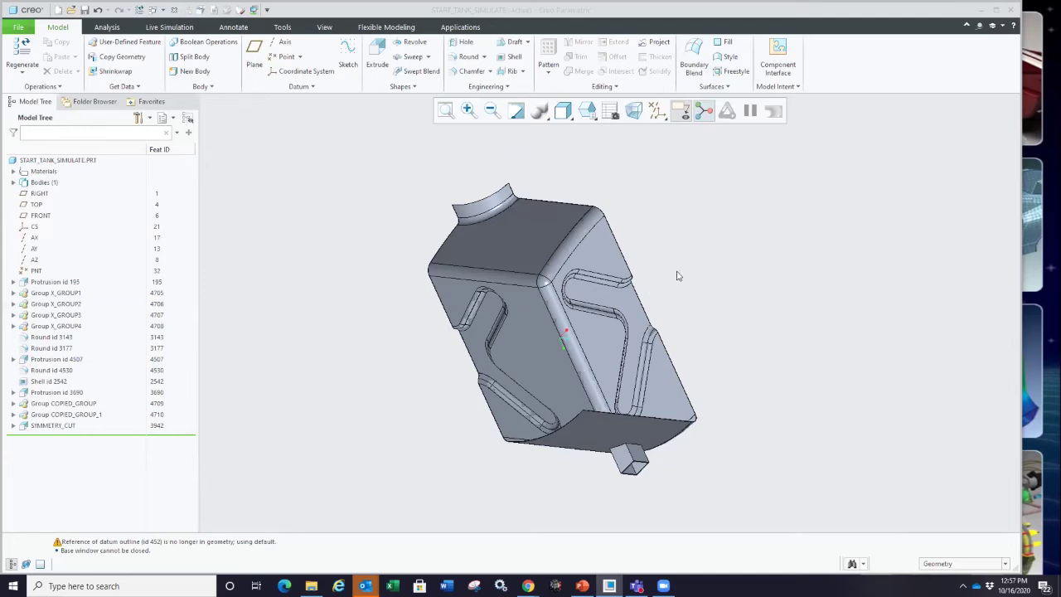
pyautogui.press('XF86AudioLowerVolume')
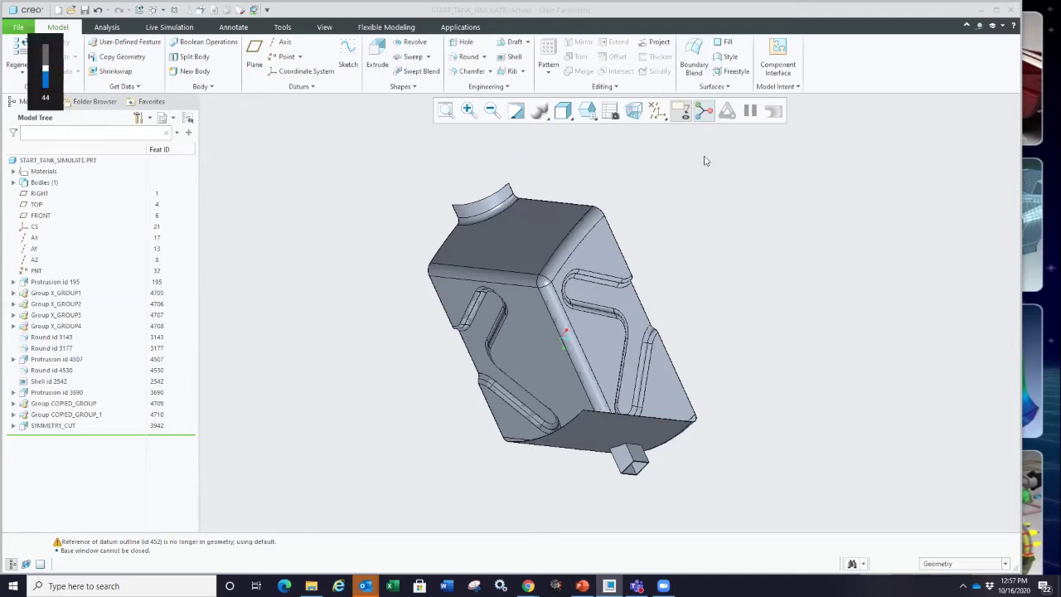
pyautogui.press('XF86AudioRaiseVolume')
pyautogui.press('XF86AudioRaiseVolume')
pyautogui.press('XF86AudioRaiseVolume')
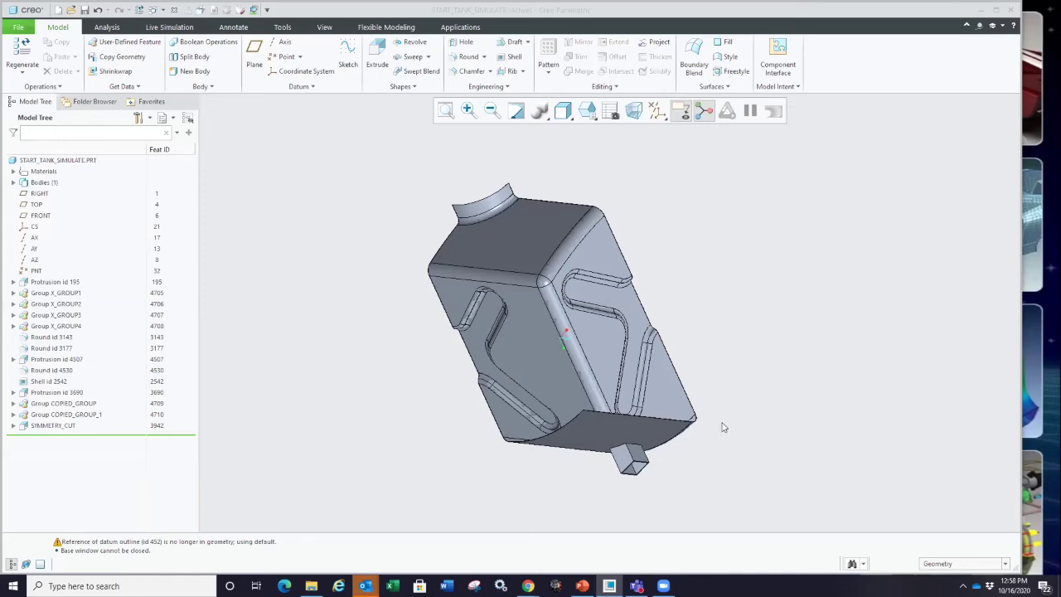
pyautogui.scroll(3, 655, 489)
pyautogui.scroll(2, 651, 470)
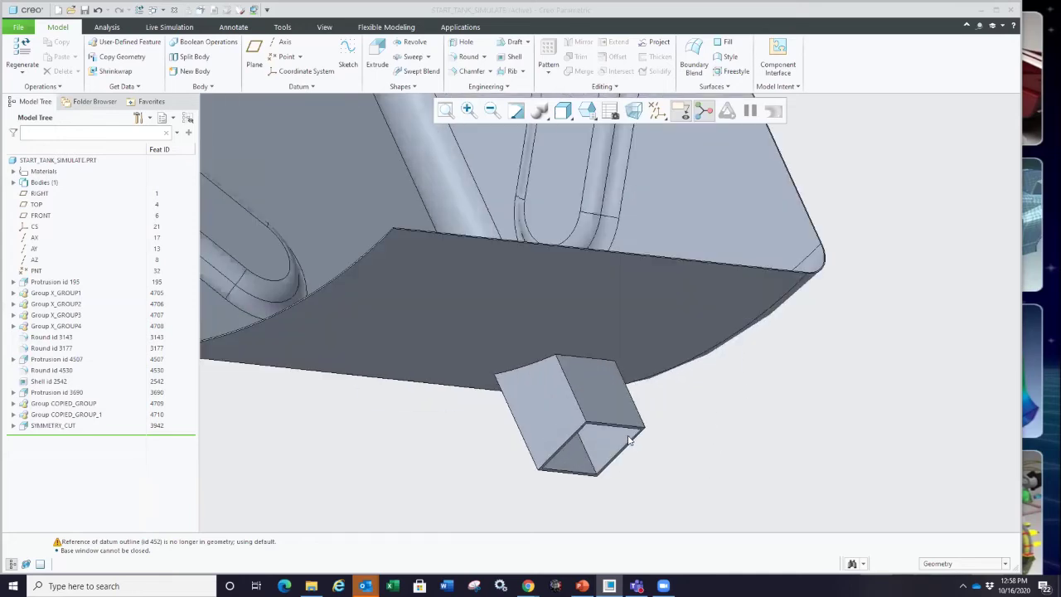
pyautogui.click(608, 398)
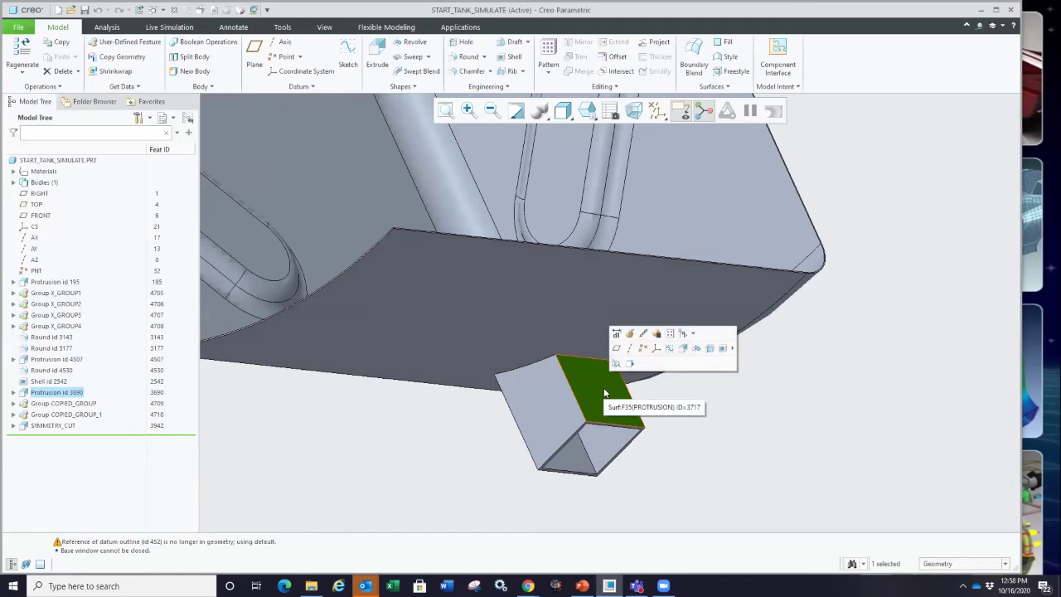
pyautogui.click(758, 438)
pyautogui.moveTo(758, 438); pyautogui.dragTo(473, 452, button='middle')
pyautogui.scroll(3, 471, 451)
# Close the tank and erase the undisplayed models from the session, then open replace.prt from the replace folder.
pyautogui.click(175, 10)
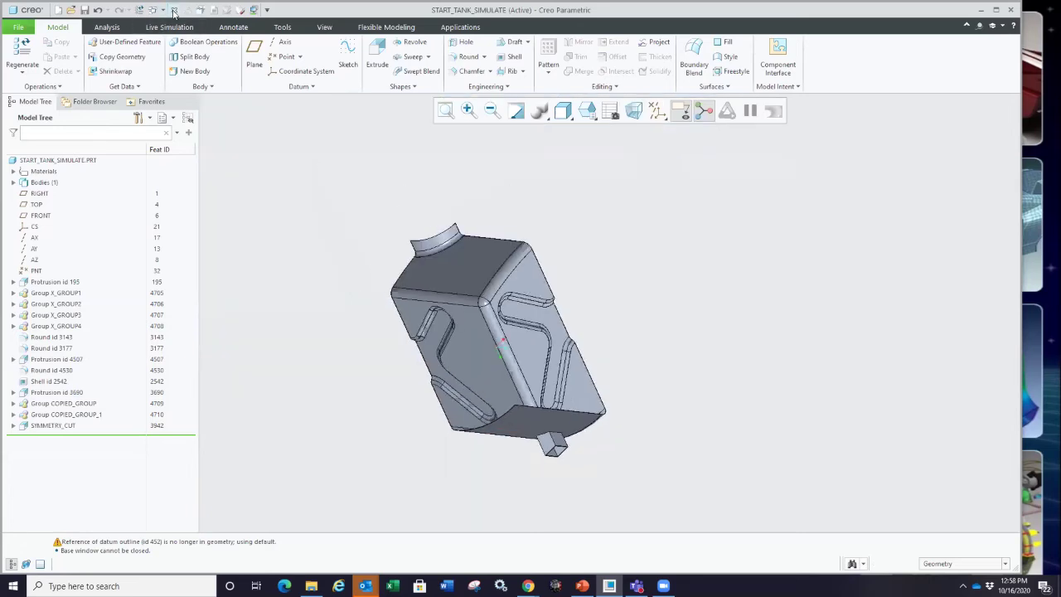
pyautogui.click(146, 60)
pyautogui.press('Return')
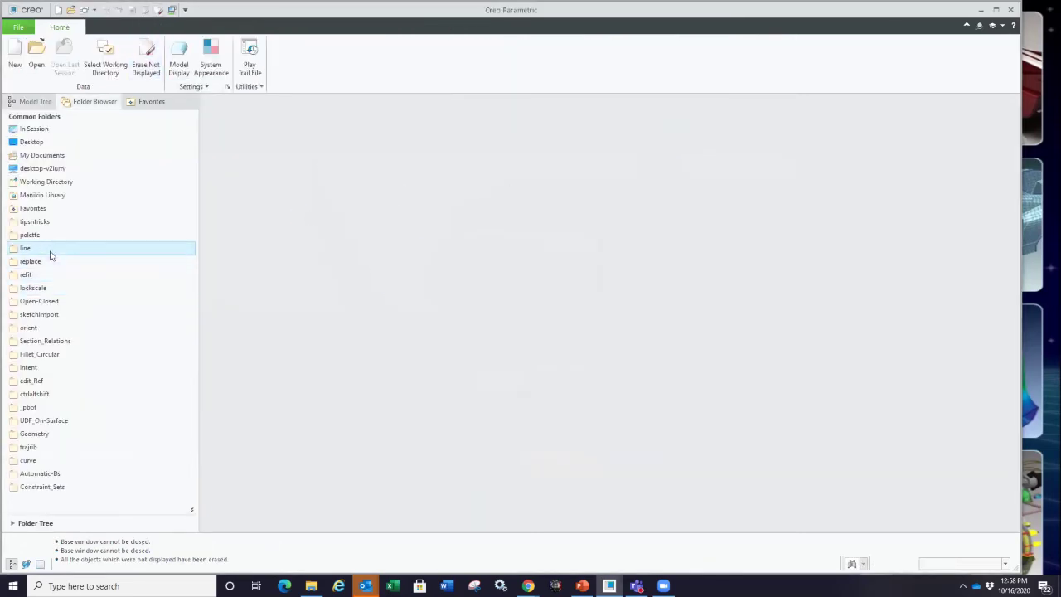
pyautogui.click(41, 262)
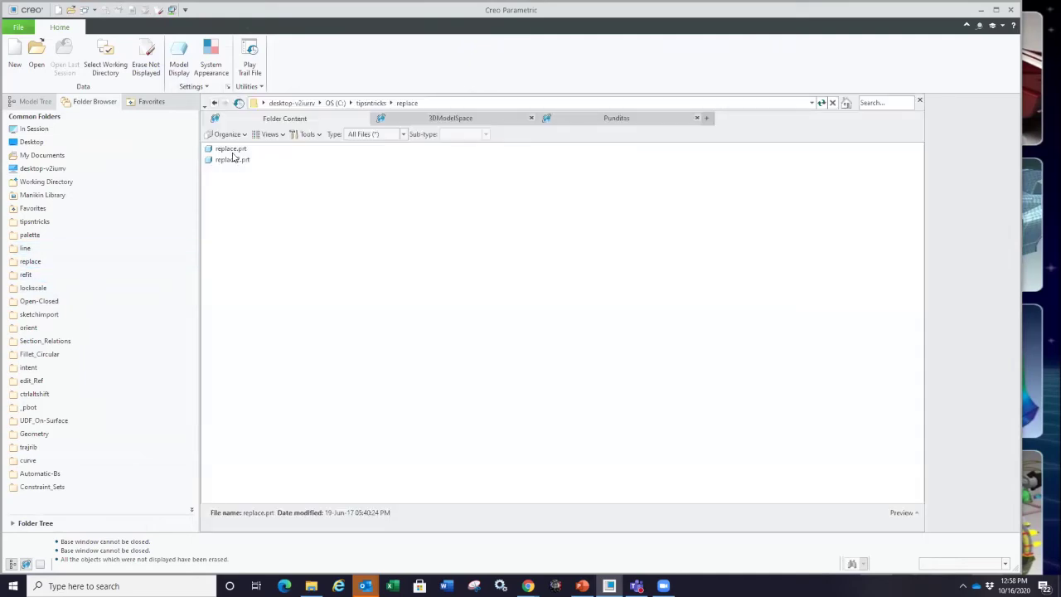
pyautogui.doubleClick(231, 154)
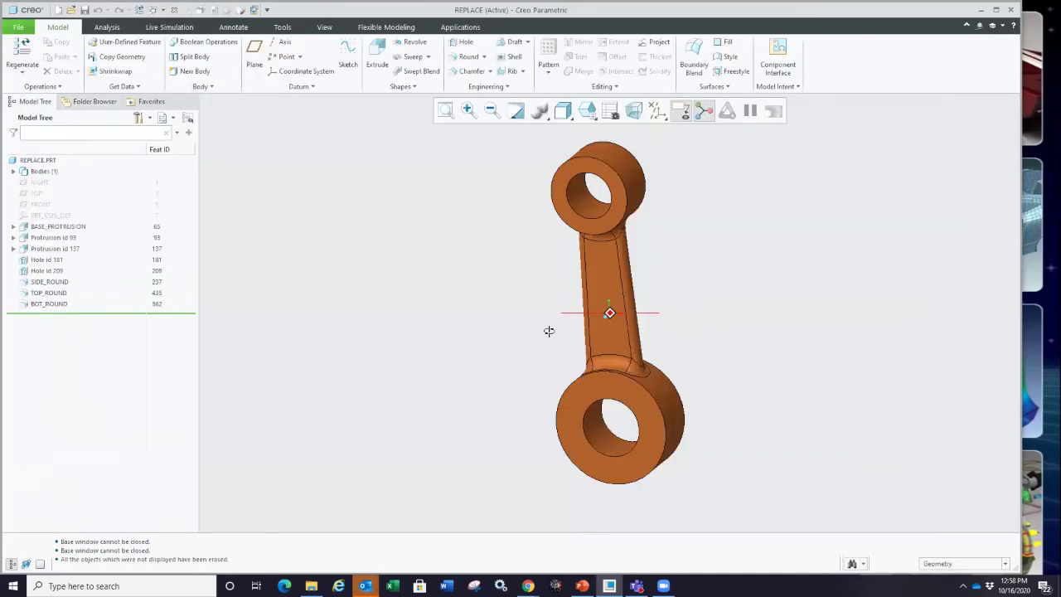
# Edit the definition of BASE_PROTRUSION and show its section in 2D orientation, framed on the link's arm.
pyautogui.click(603, 314)
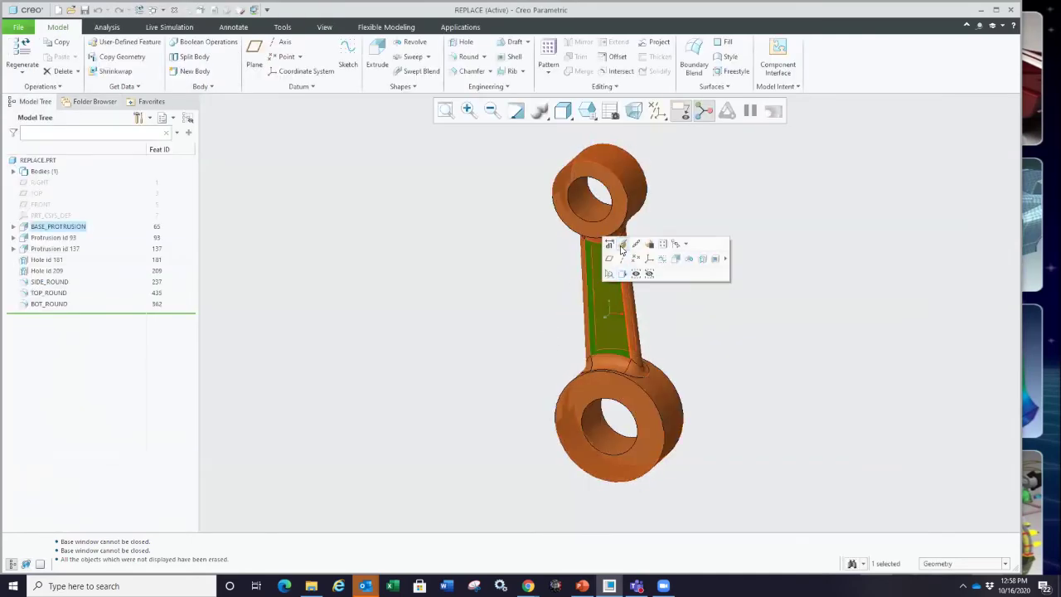
pyautogui.click(620, 245)
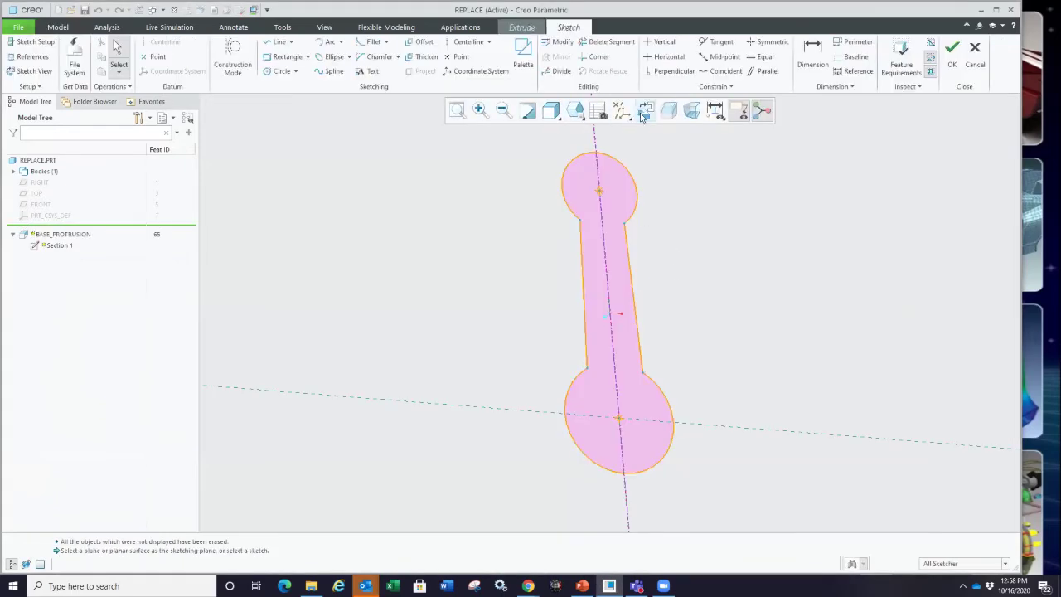
pyautogui.click(646, 110)
pyautogui.scroll(-3, 709, 284)
pyautogui.keyDown('shift'); pyautogui.moveTo(702, 285); pyautogui.dragTo(642, 296, button='middle'); pyautogui.keyUp('shift')
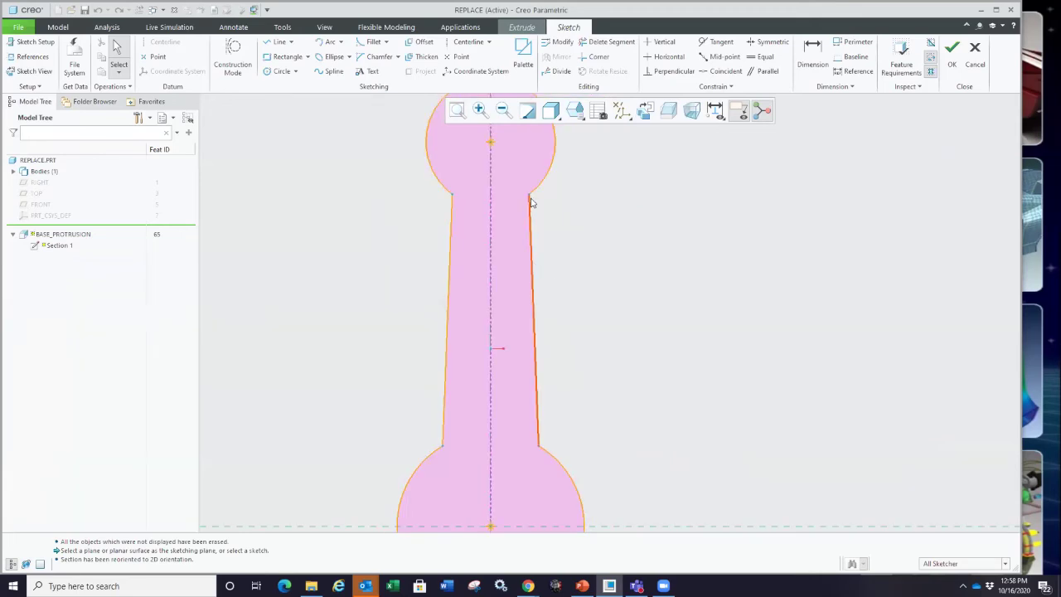
# Sketch a three-point arc between the two ends of the arm's right edge, bowed slightly inward toward the centerline.
pyautogui.rightClick(615, 286)
pyautogui.rightClick(591, 281)
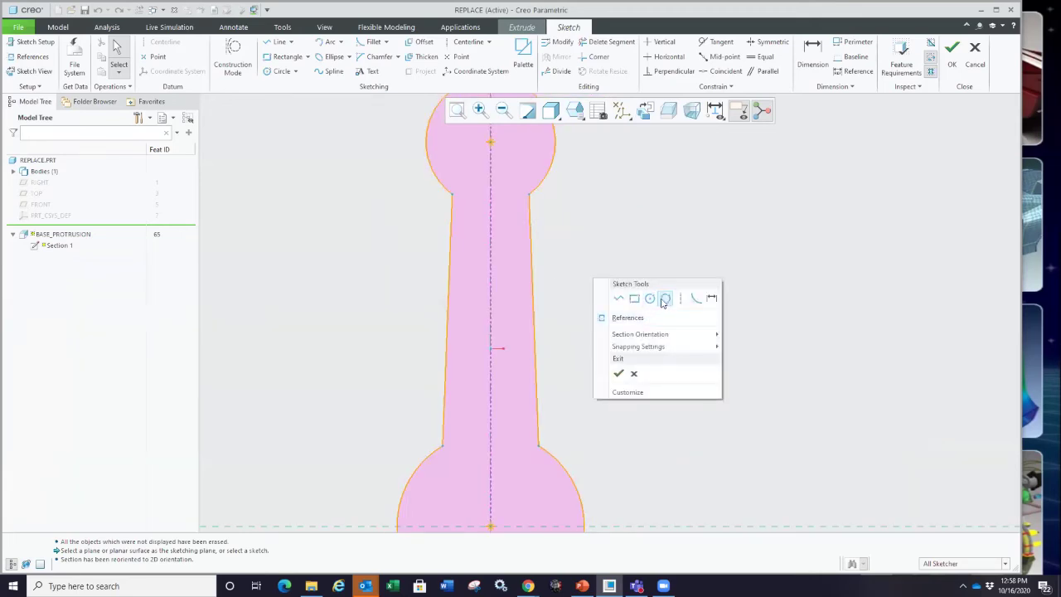
pyautogui.click(664, 300)
pyautogui.click(528, 195)
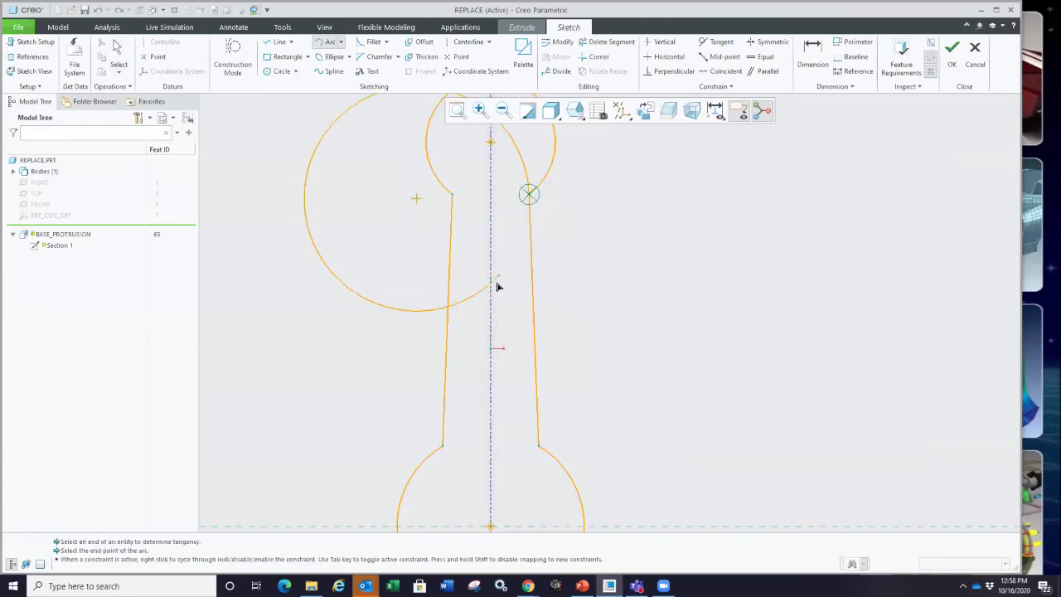
pyautogui.middleClick(521, 384)
pyautogui.click(529, 195)
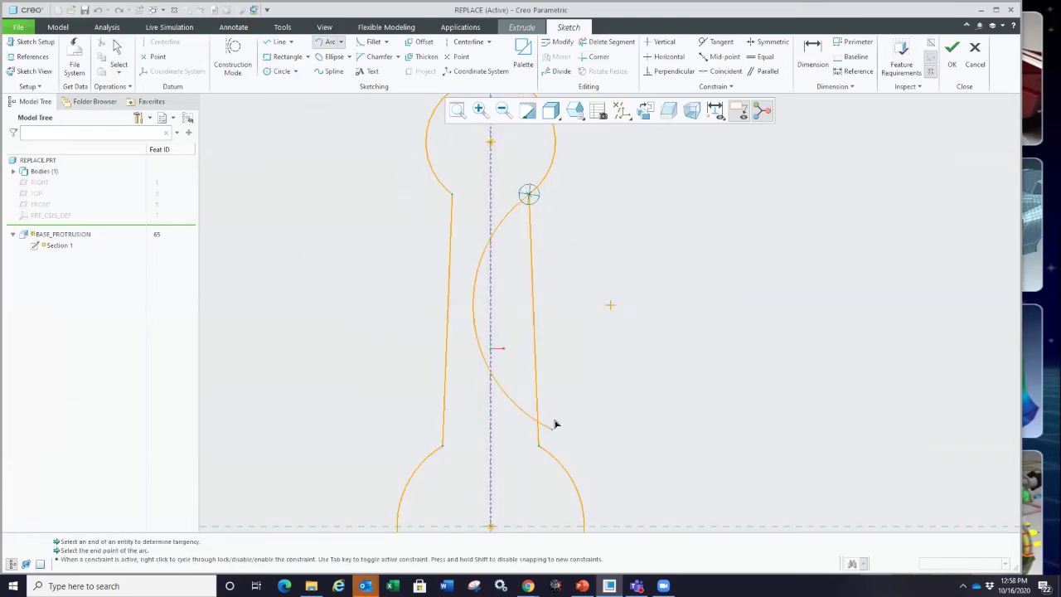
pyautogui.middleClick(522, 337)
pyautogui.click(540, 448)
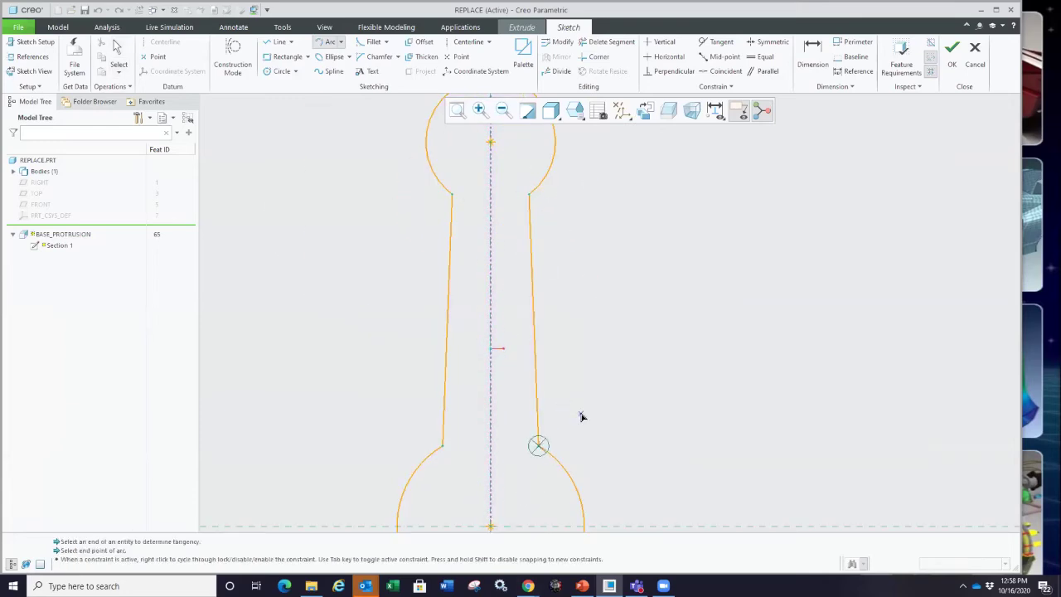
pyautogui.click(528, 195)
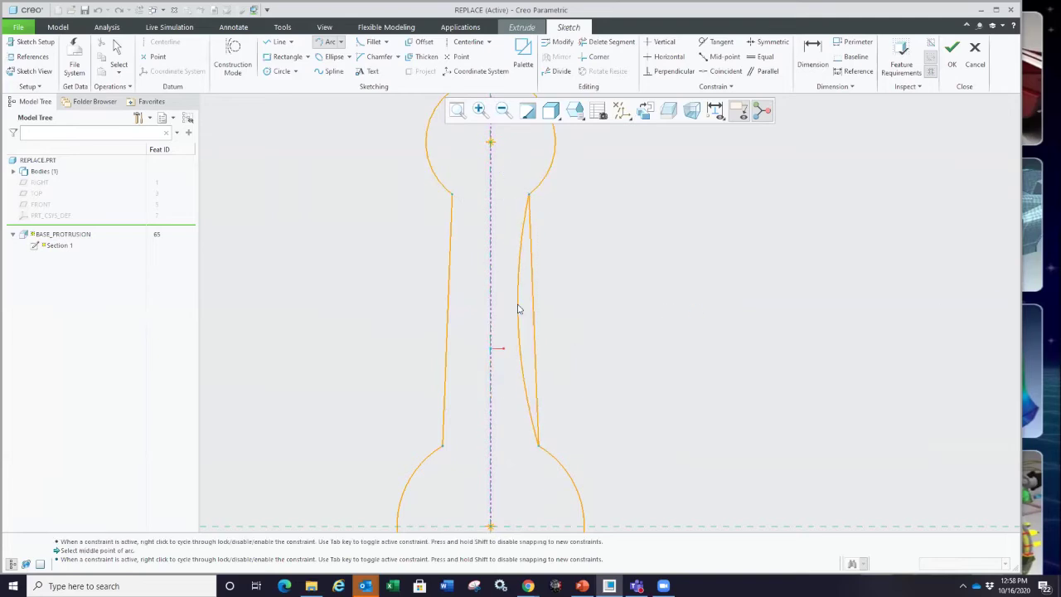
pyautogui.click(519, 308)
pyautogui.middleClick(587, 334)
pyautogui.click(586, 334)
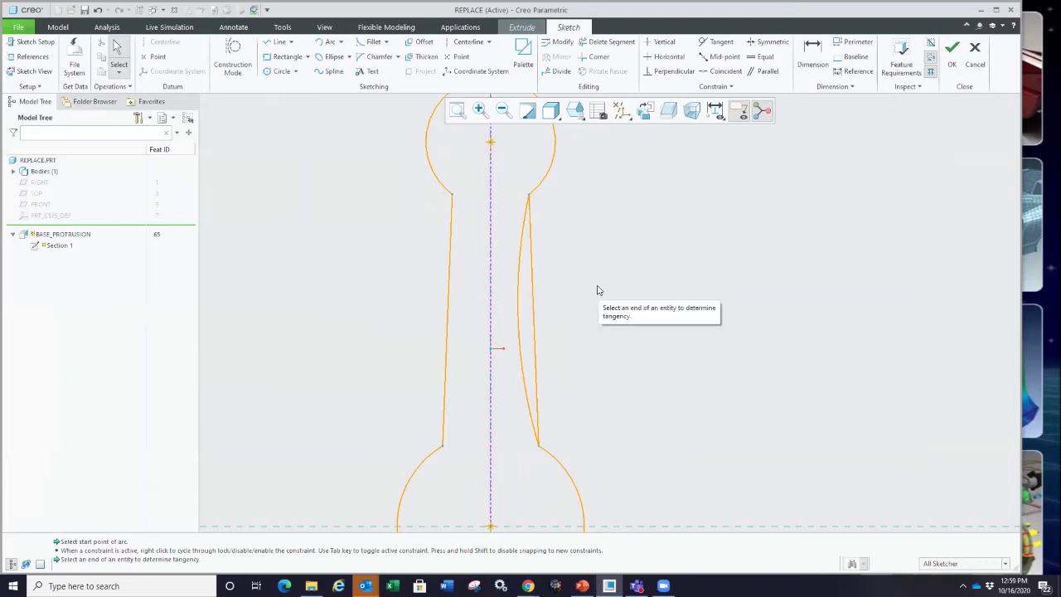
# Quit the sketch without saving the arc and close the BASE_PROTRUSION redefinition.
pyautogui.moveTo(598, 290)
pyautogui.mouseDown(button='middle')
pyautogui.moveTo(568, 304)
pyautogui.moveTo(777, 187)
pyautogui.mouseUp(button='middle')
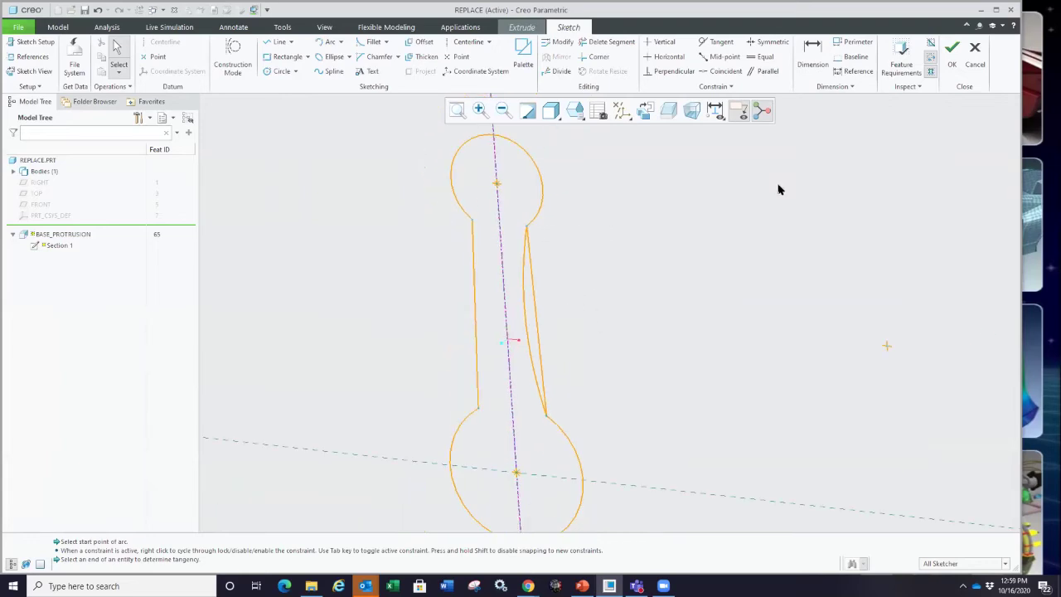
pyautogui.click(975, 58)
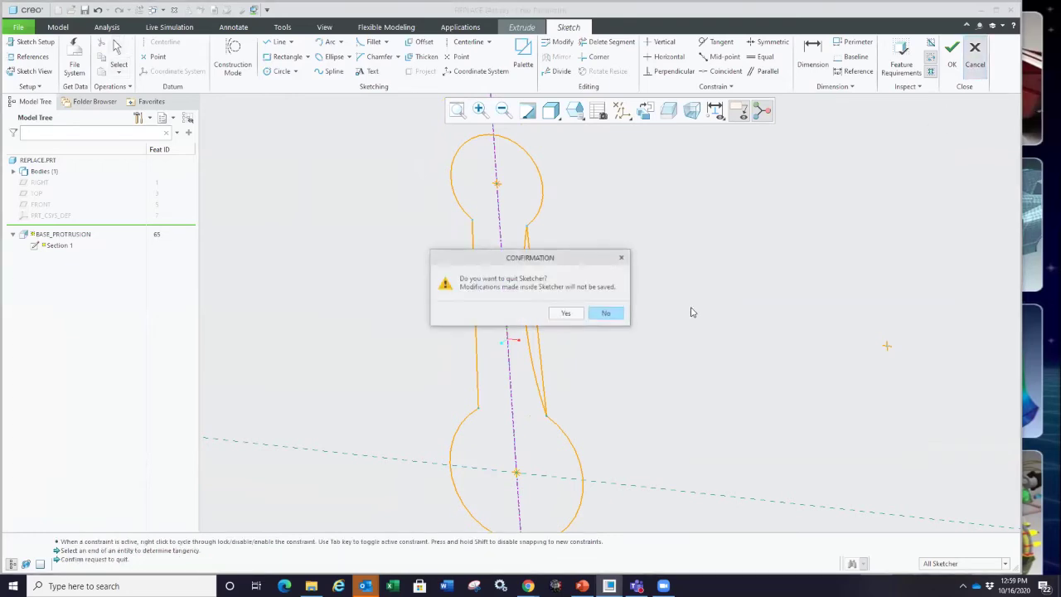
pyautogui.click(565, 313)
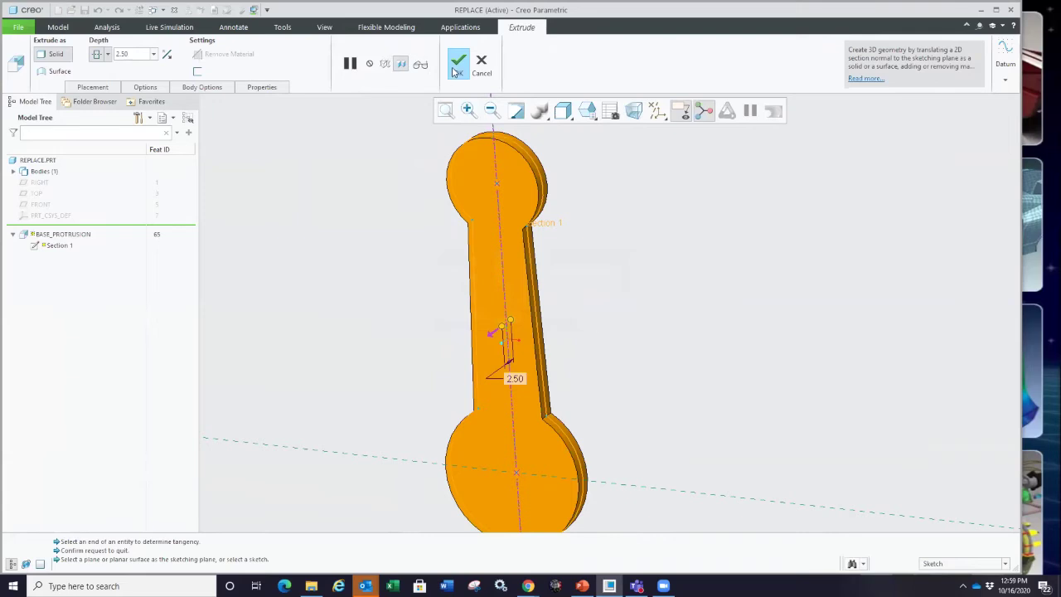
pyautogui.middleClick(329, 308)
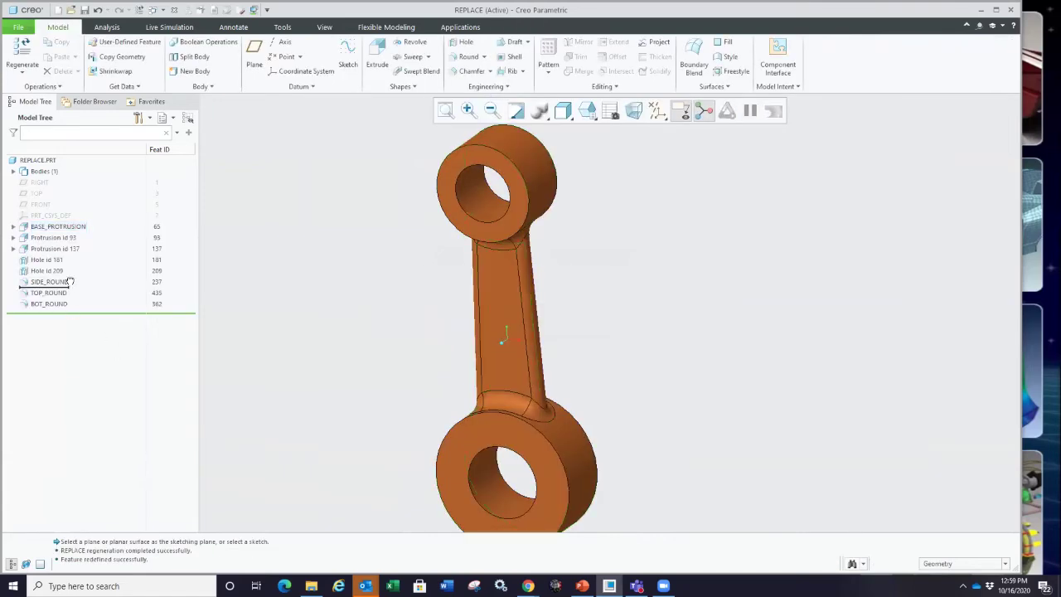
# Move the model's insertion point to just before SIDE_ROUND and reopen the BASE_PROTRUSION section for sketching.
pyautogui.moveTo(486, 349); pyautogui.dragTo(464, 341, button='middle')
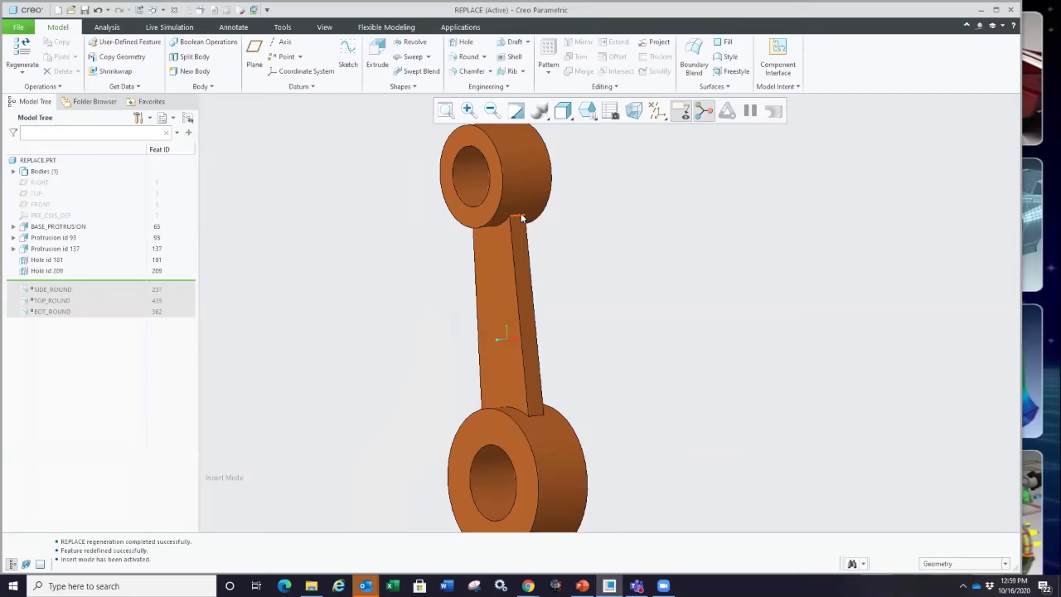
pyautogui.moveTo(521, 218)
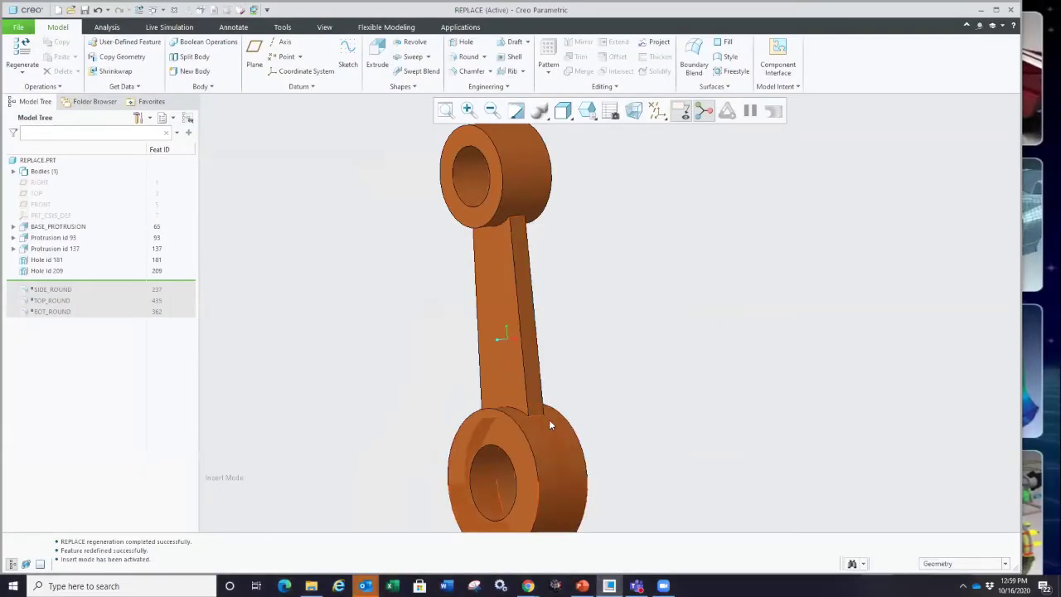
pyautogui.click(512, 314)
pyautogui.click(537, 253)
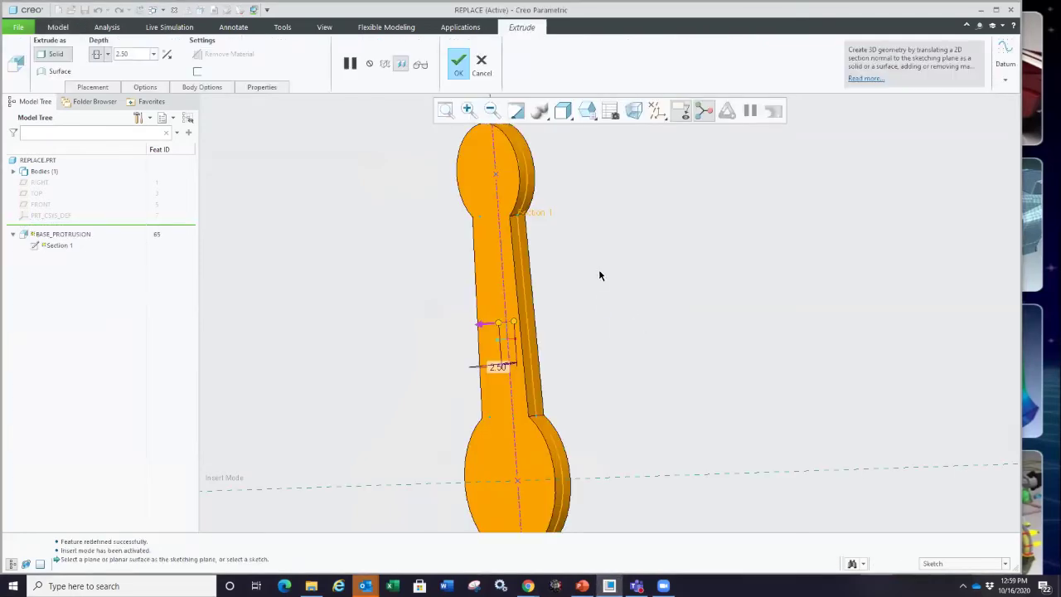
pyautogui.rightClick(600, 272)
pyautogui.click(607, 250)
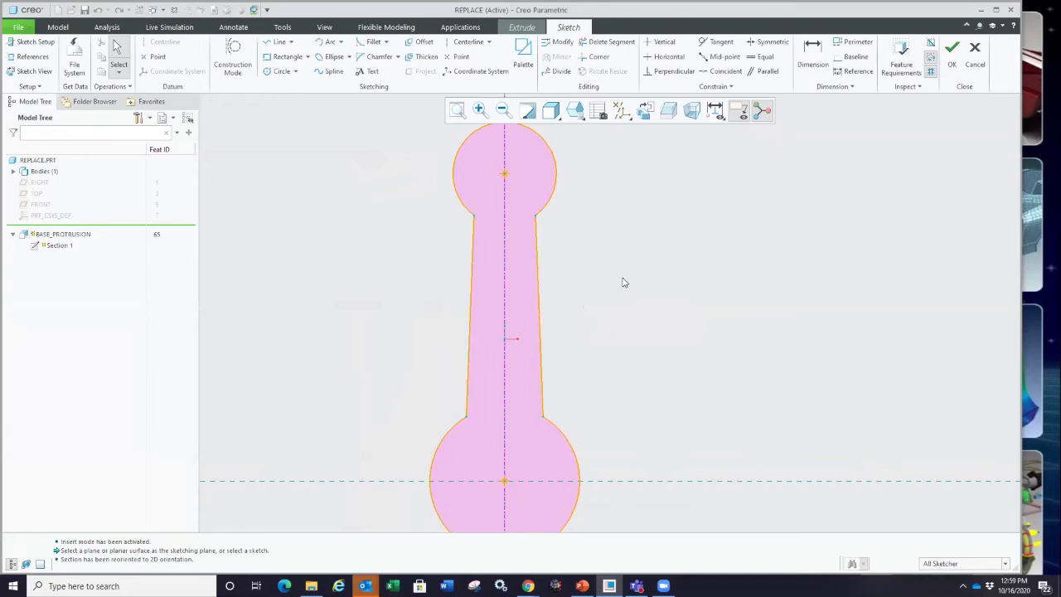
# Draw a three-point arc joining both ends of the arm's straight right edge, curving slightly toward the centerline.
pyautogui.click(541, 306)
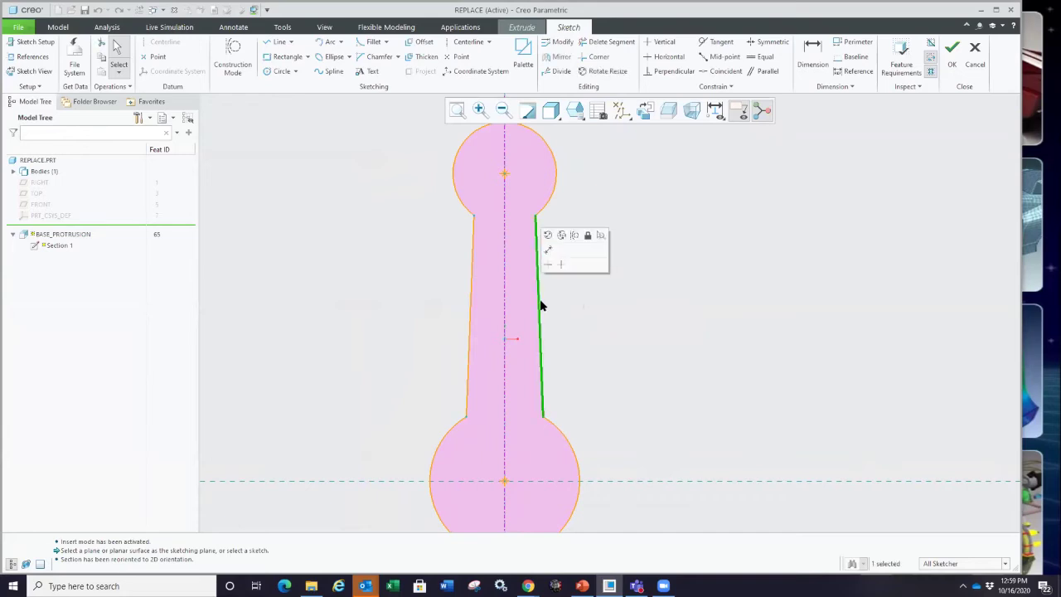
pyautogui.click(613, 267)
pyautogui.rightClick(613, 267)
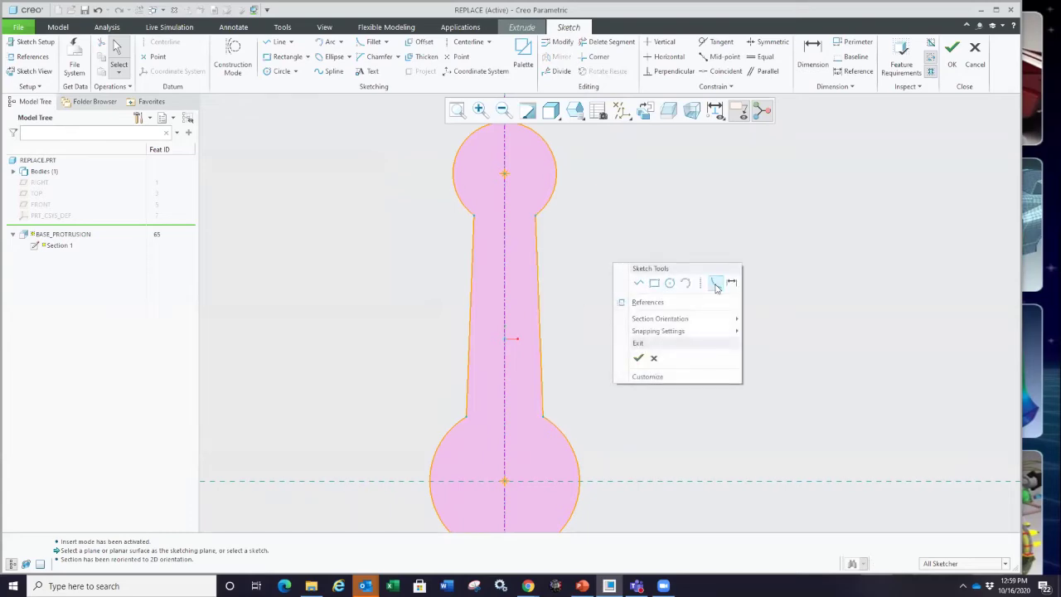
pyautogui.click(685, 283)
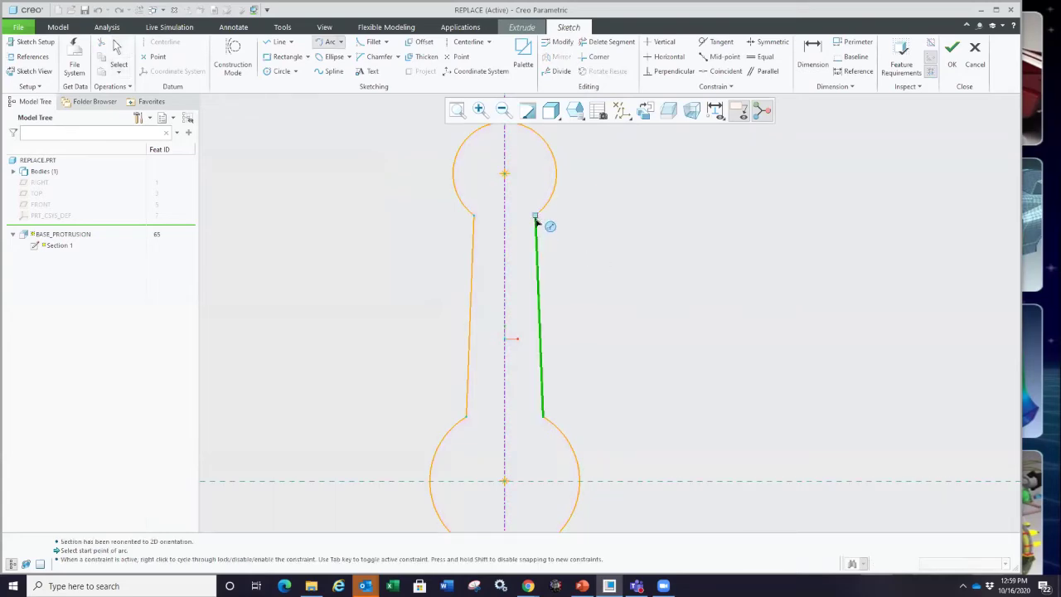
pyautogui.click(535, 217)
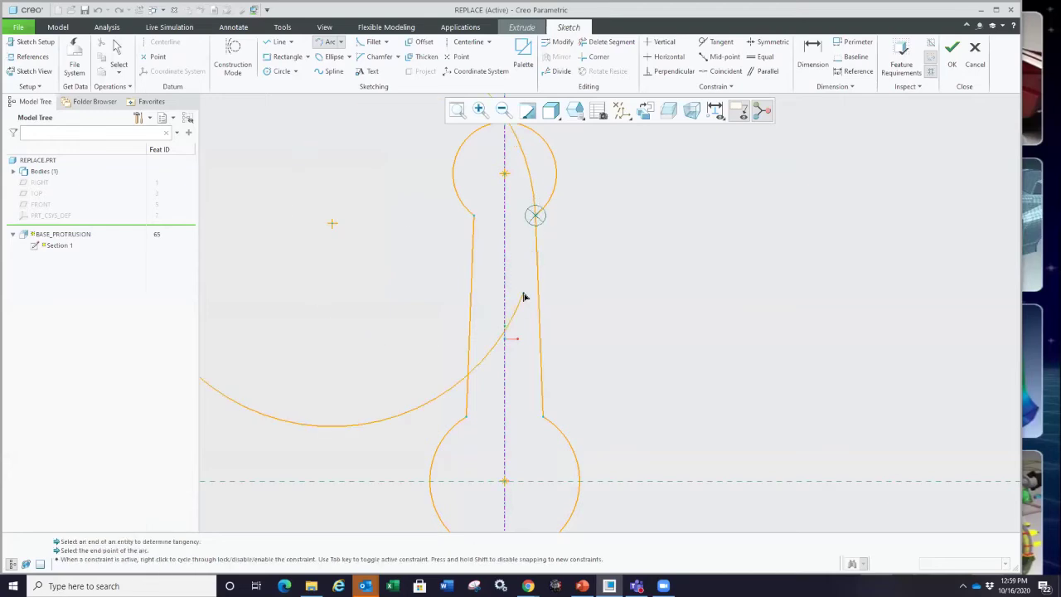
pyautogui.middleClick(601, 241)
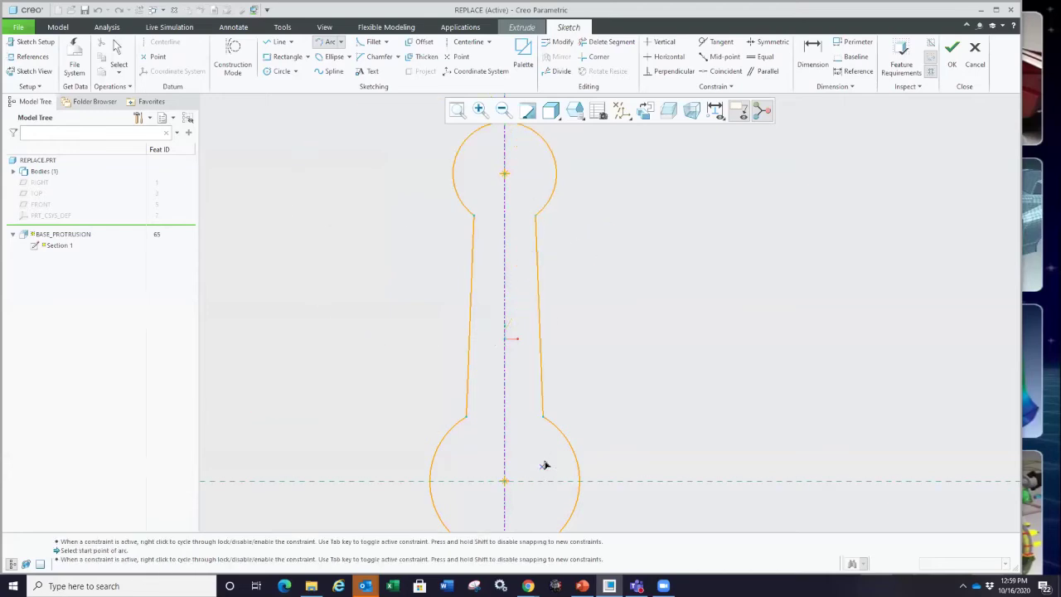
pyautogui.click(543, 417)
pyautogui.click(535, 217)
pyautogui.click(526, 301)
pyautogui.middleClick(608, 341)
pyautogui.click(589, 405)
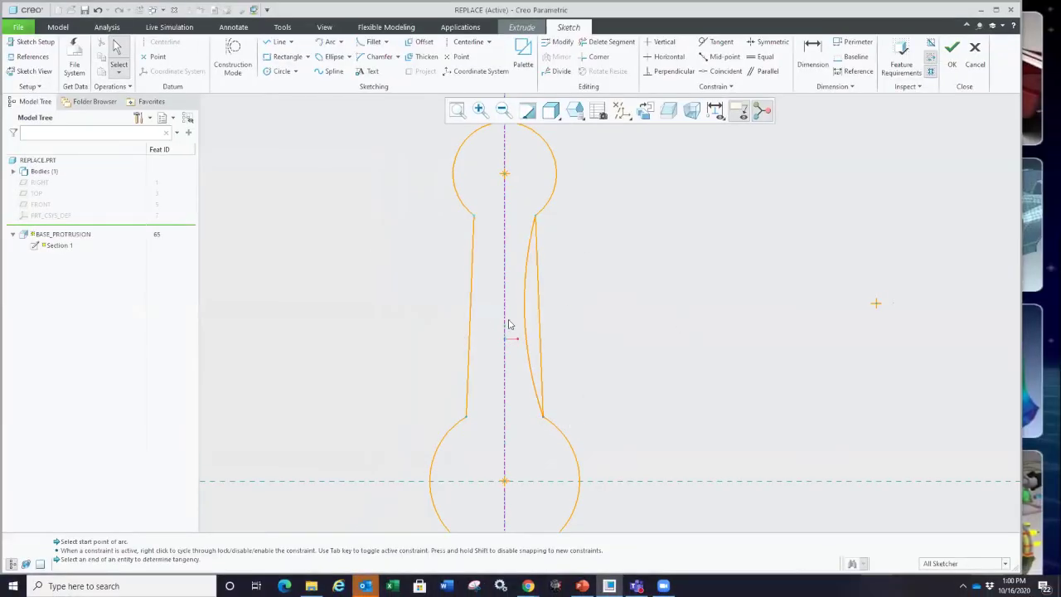
# Use Replace to substitute the new arc for the straight line on the arm's right side.
pyautogui.click(540, 315)
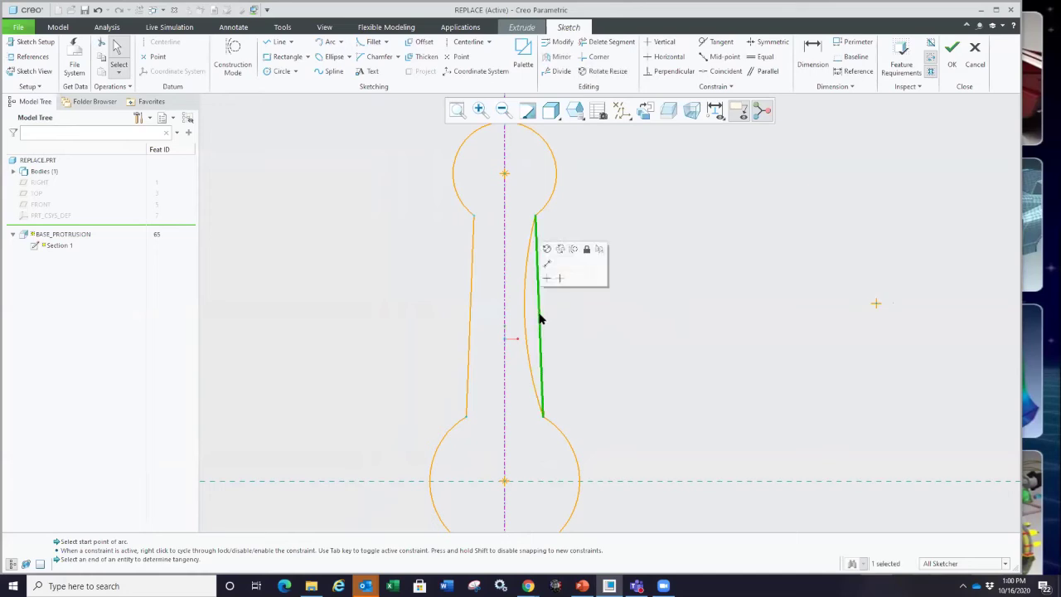
pyautogui.rightClick(538, 317)
pyautogui.click(557, 263)
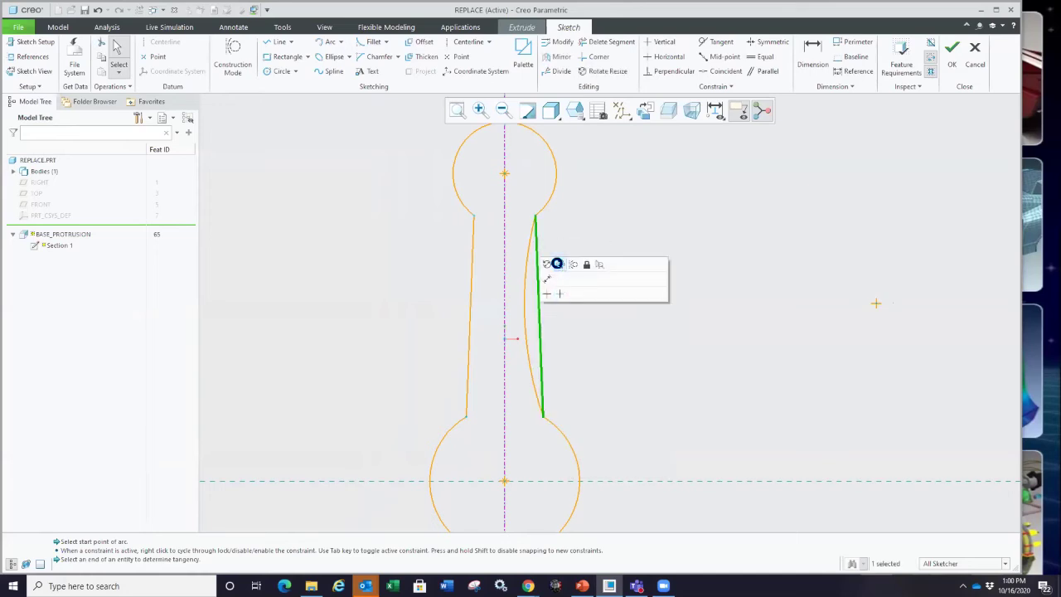
pyautogui.click(523, 291)
pyautogui.click(566, 318)
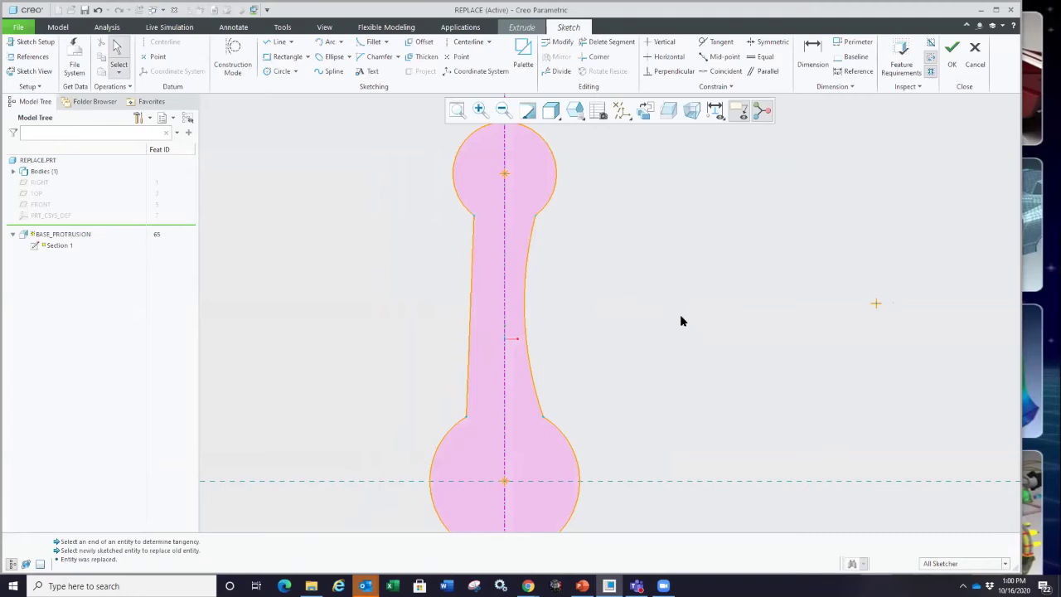
# Accept the sketch and the redefined BASE_PROTRUSION, and inspect the arm's curved side in 3D.
pyautogui.click(951, 48)
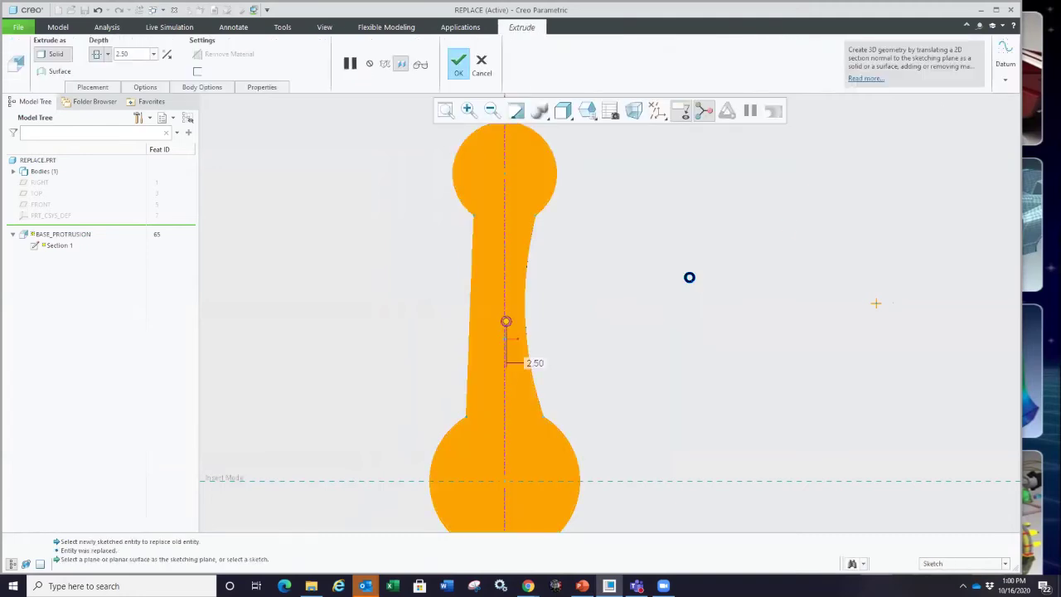
pyautogui.click(459, 64)
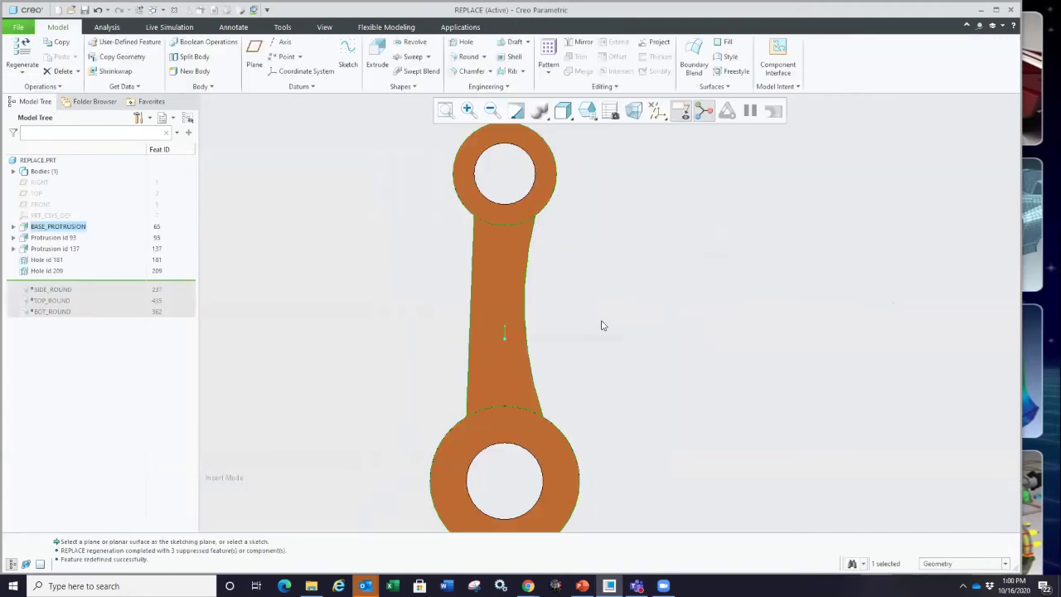
pyautogui.scroll(-3, 568, 358)
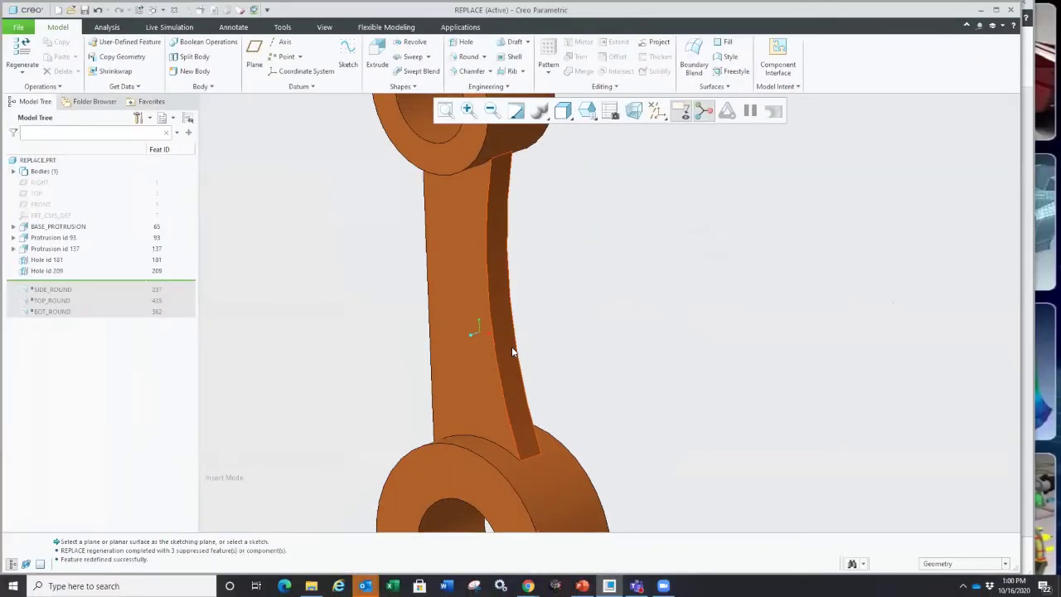
pyautogui.moveTo(543, 382); pyautogui.dragTo(535, 268, button='middle')
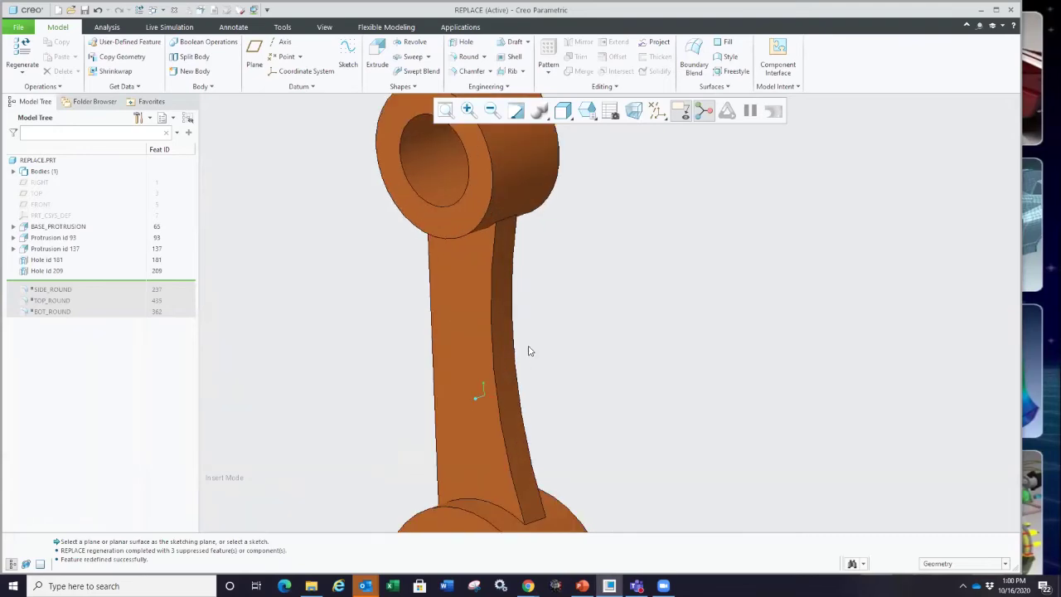
# Examine the arm's curved side and its edges from several angles, including close up where the arm meets the large ring.
pyautogui.scroll(1, 529, 347)
pyautogui.moveTo(575, 469); pyautogui.dragTo(548, 407, button='middle')
pyautogui.scroll(2, 549, 408)
pyautogui.scroll(-2, 540, 449)
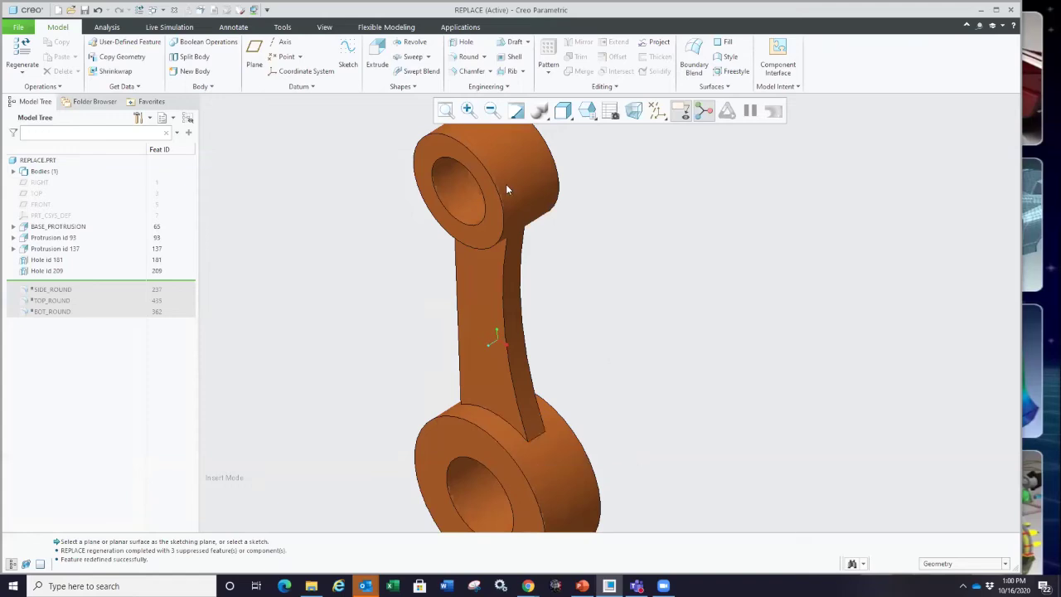
pyautogui.moveTo(506, 185); pyautogui.dragTo(506, 182, button='middle')
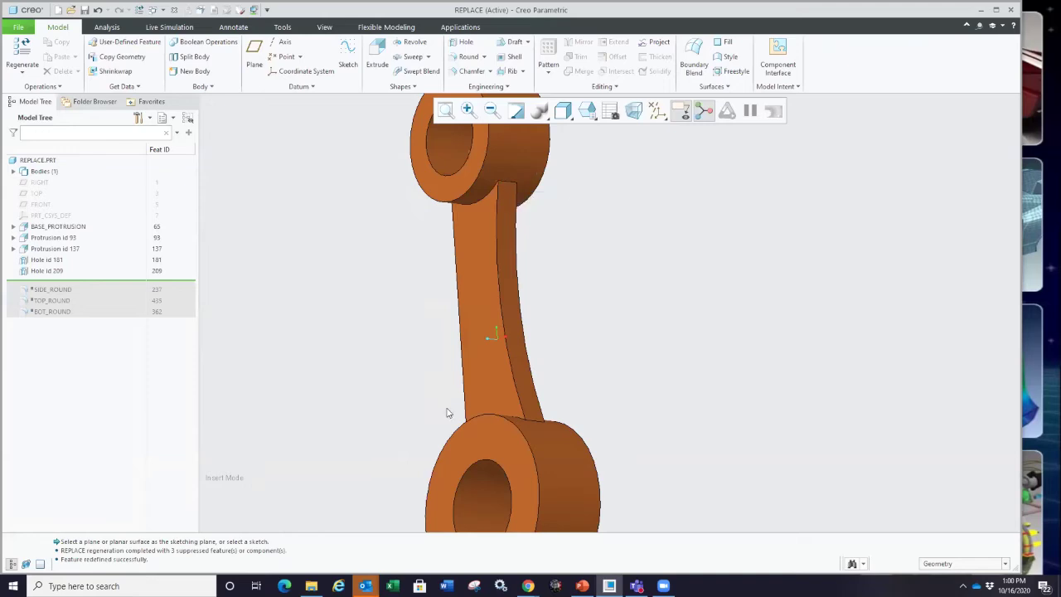
pyautogui.moveTo(461, 387); pyautogui.dragTo(524, 347, button='middle')
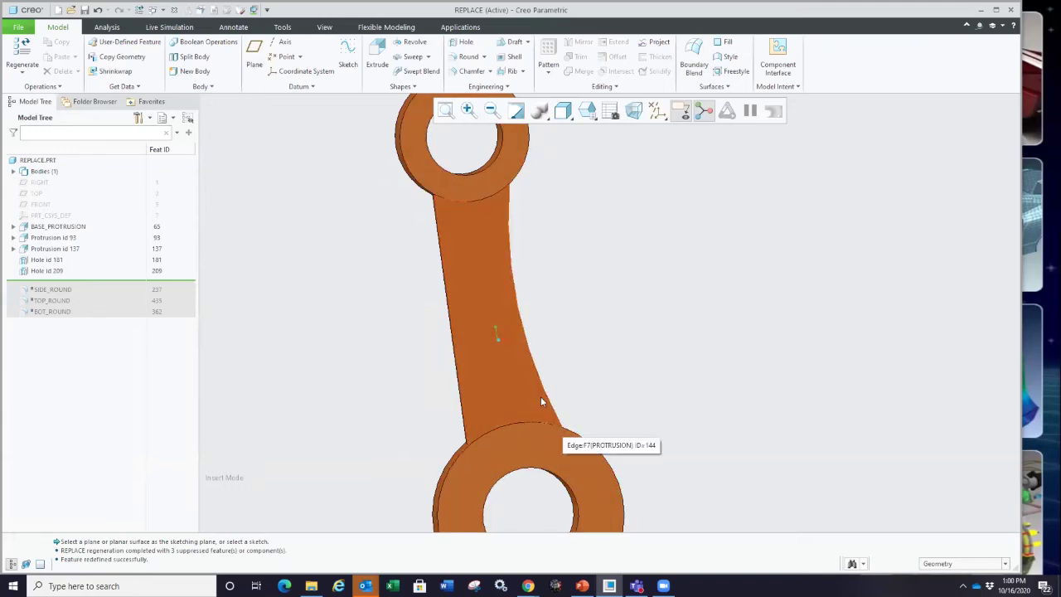
pyautogui.moveTo(651, 389)
pyautogui.mouseDown(button='middle')
pyautogui.moveTo(602, 380)
pyautogui.moveTo(605, 417)
pyautogui.mouseUp(button='middle')
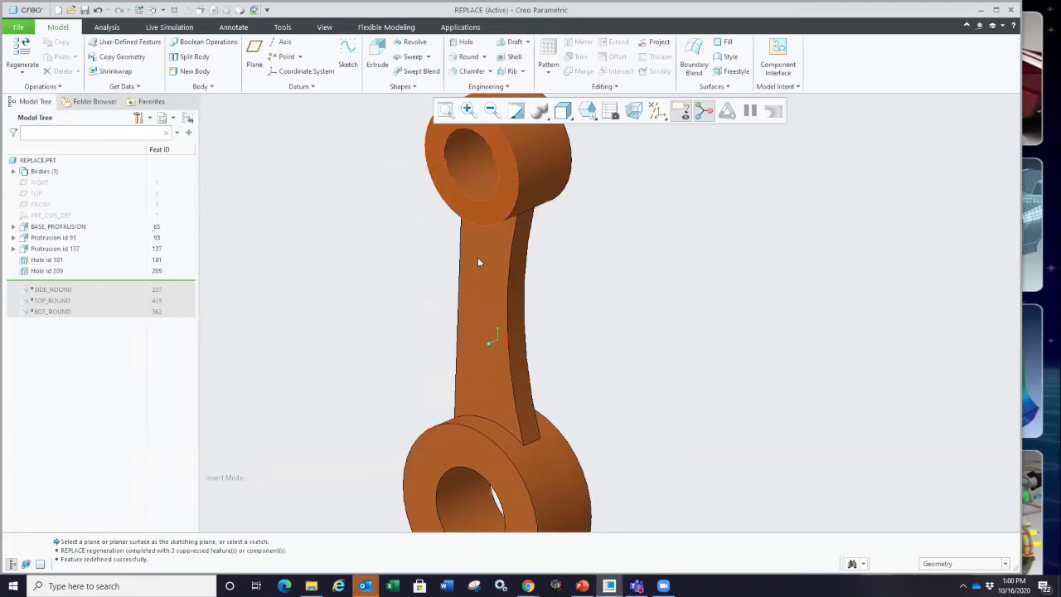
pyautogui.moveTo(478, 262); pyautogui.dragTo(545, 420, button='middle')
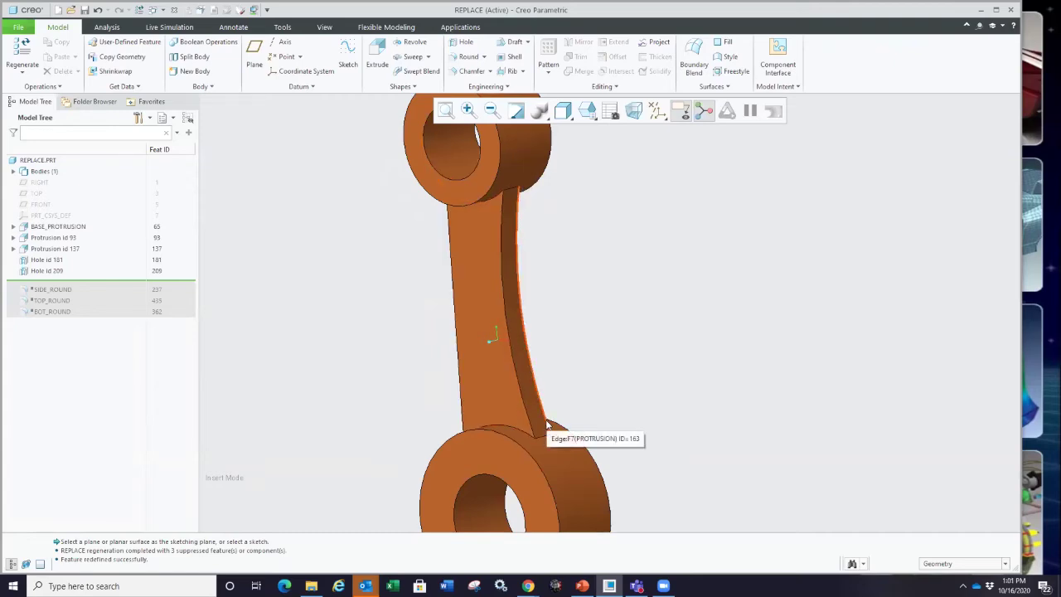
pyautogui.scroll(-5, 542, 440)
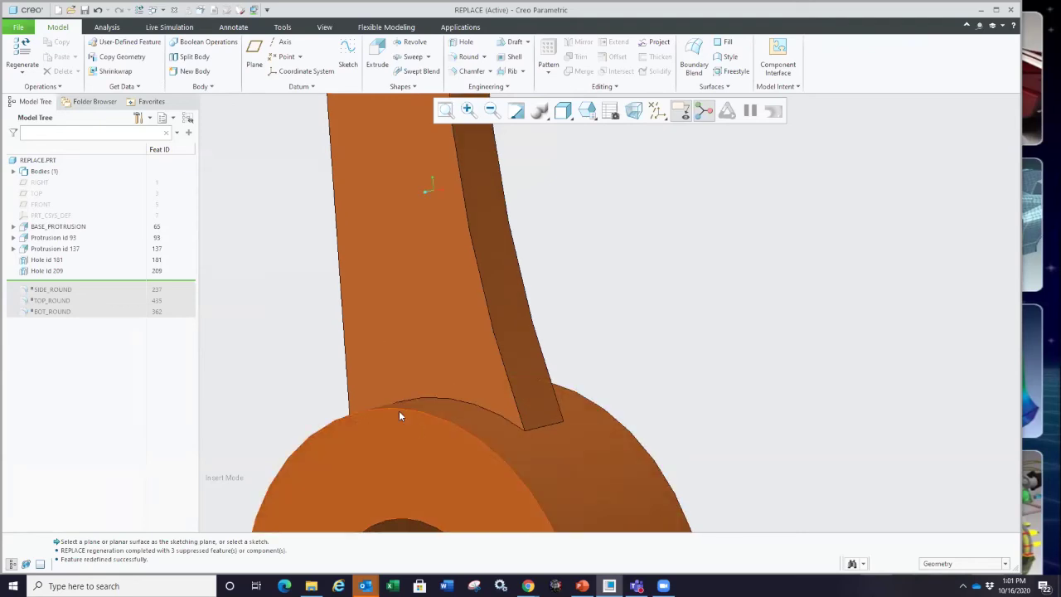
pyautogui.scroll(5, 494, 427)
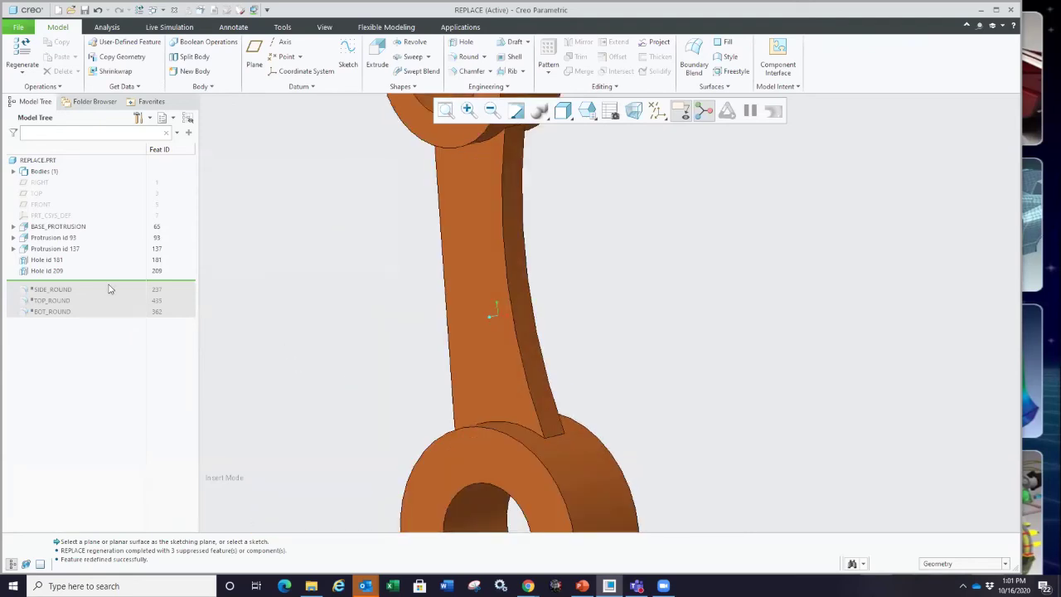